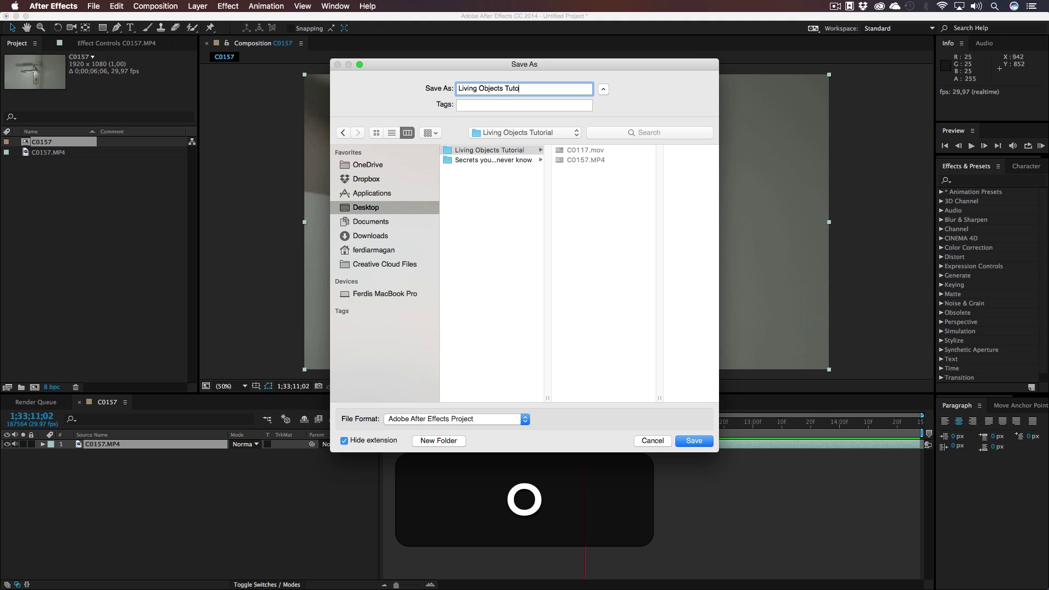
- Save the project as Living Objects Tutorial in the Living Objects Tutorial folder on the Desktop
text(rial)
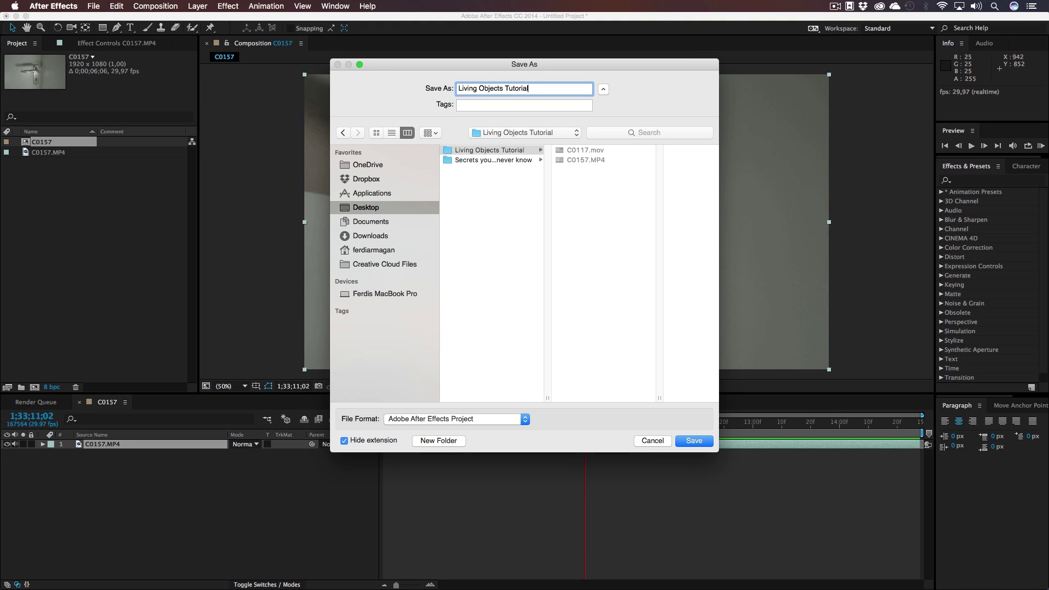
key(Return)
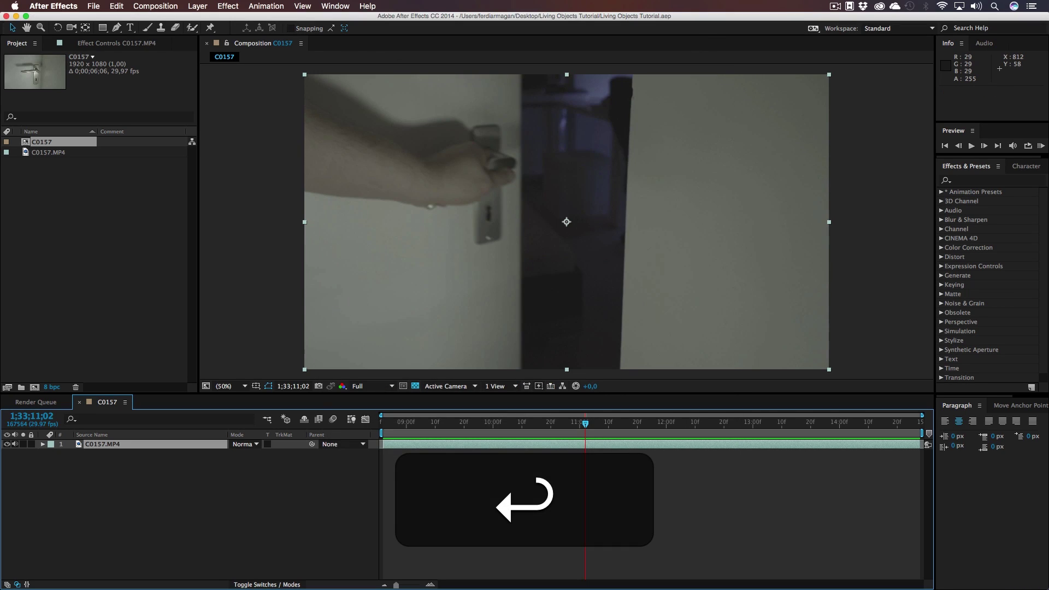
- Move to the composition's first frame at 1;33;08;22 and render it as a Photoshop file in the Living Objects Tutorial folder
drag(600, 419, 399, 423)
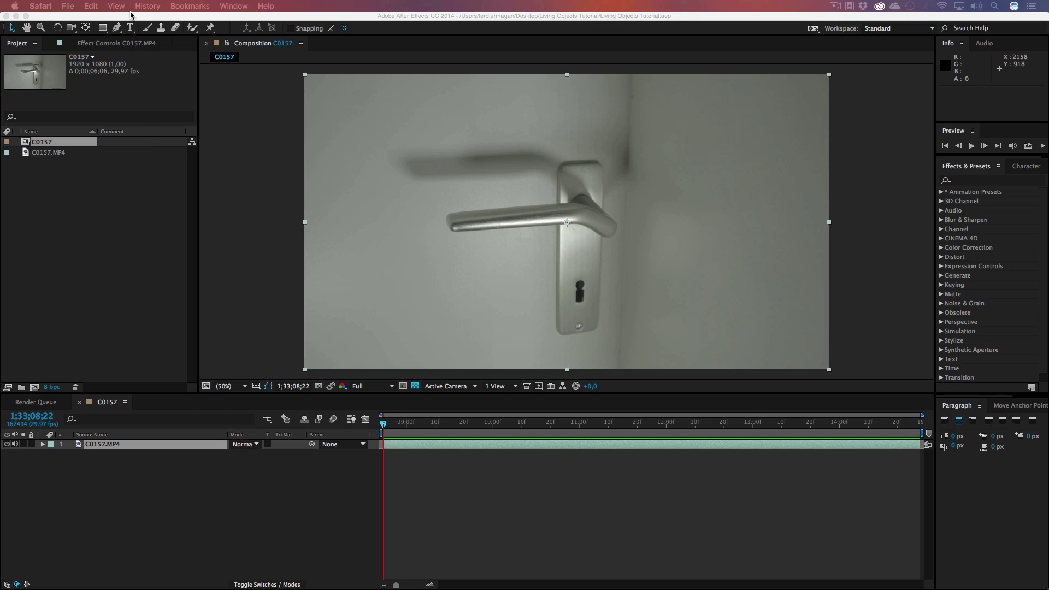
click(132, 16)
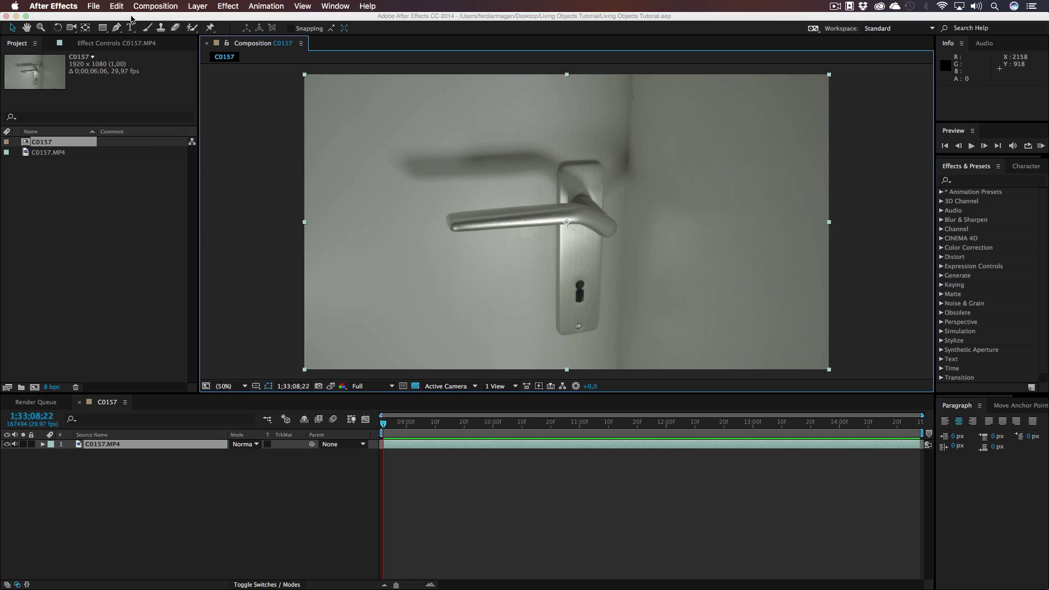
click(156, 6)
mouse_move(203, 151)
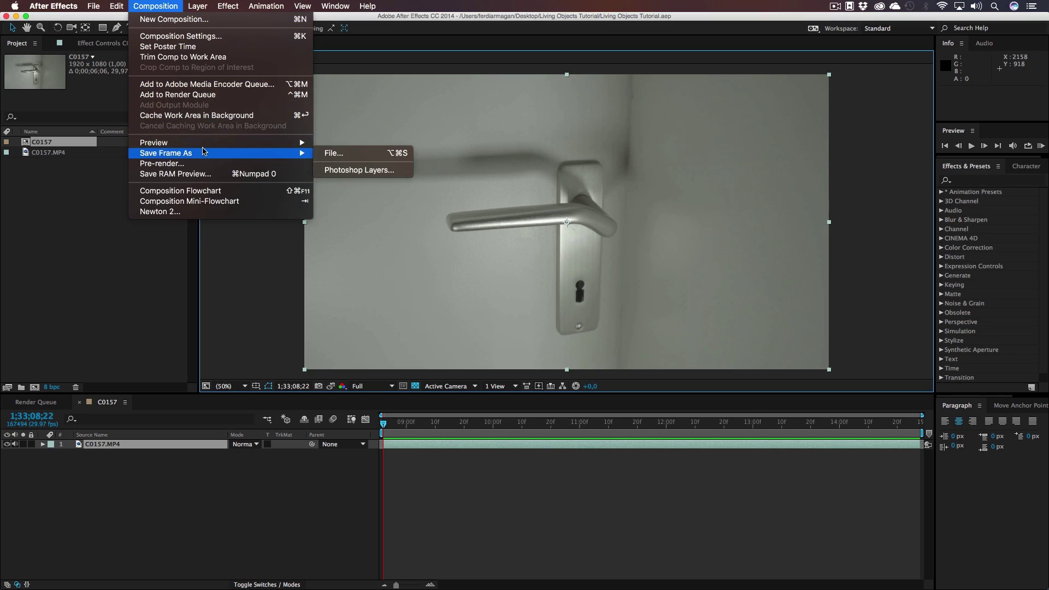
click(336, 153)
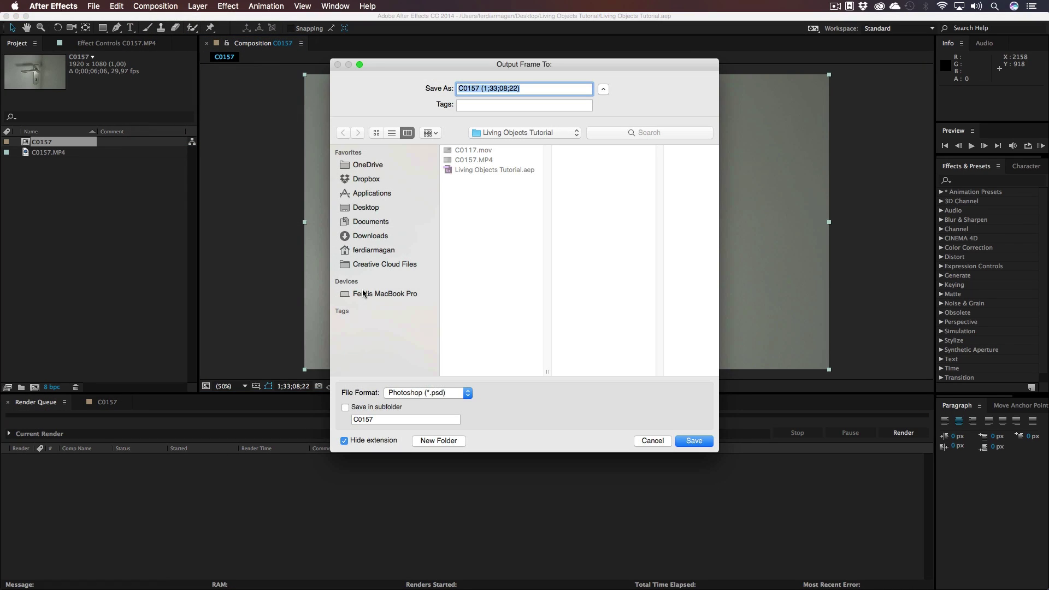
click(453, 392)
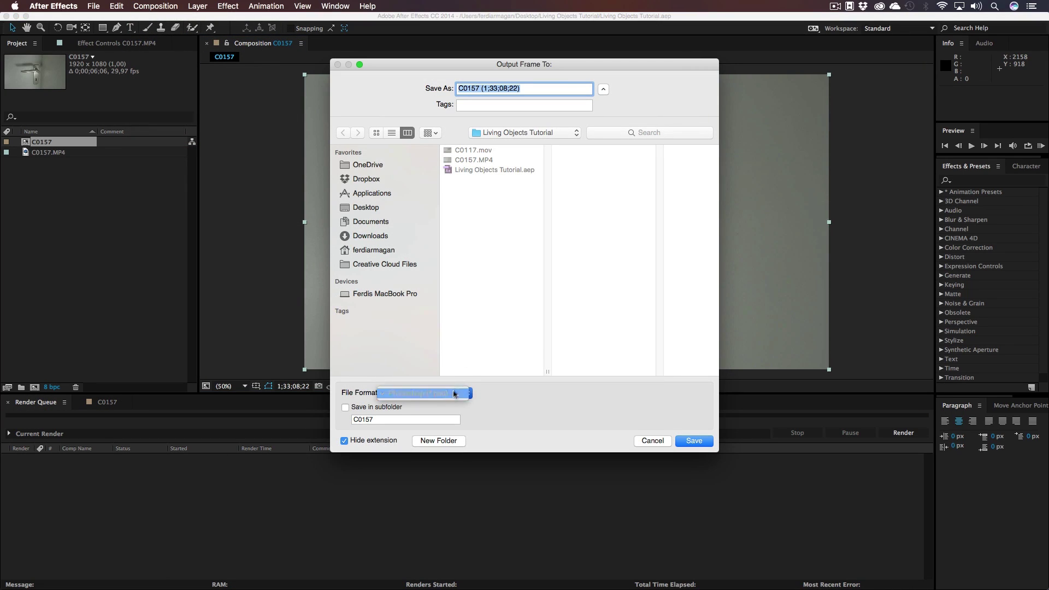
click(448, 394)
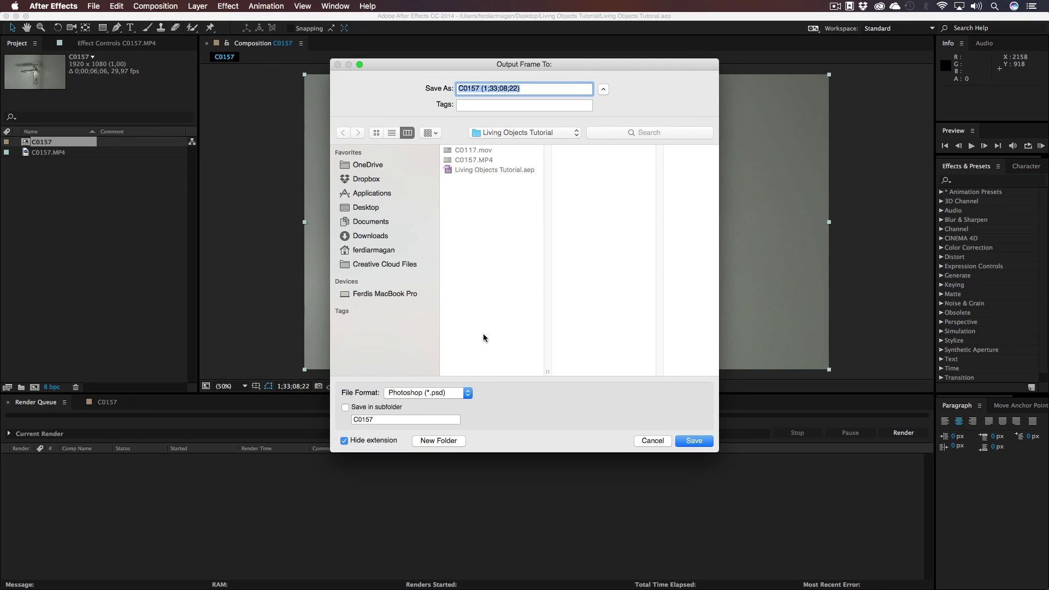
click(692, 442)
click(903, 432)
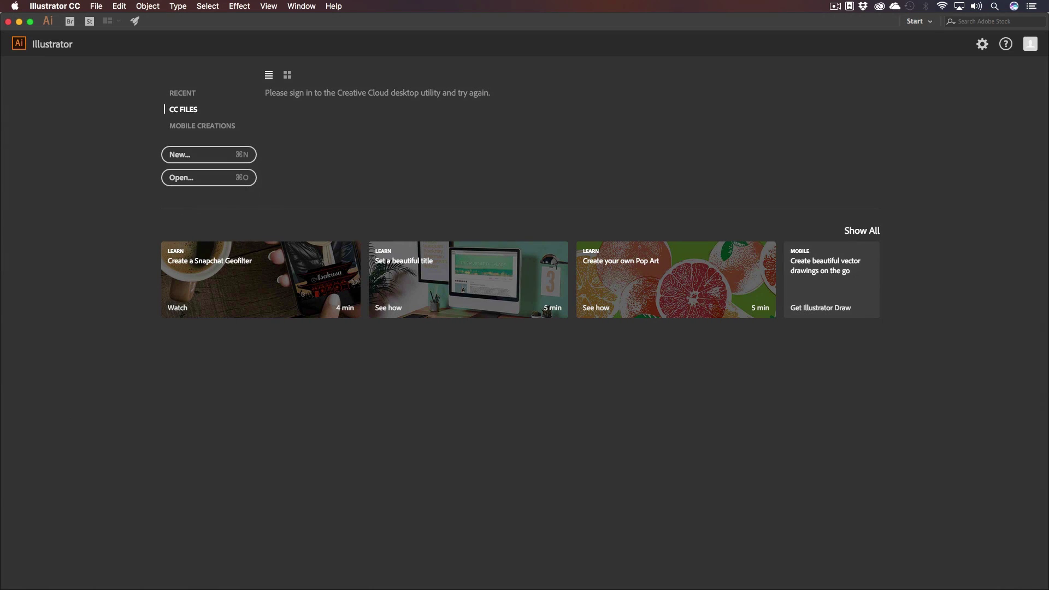
- Switch to Illustrator and open the exported frame C0157 (1;33;08;22).psd
drag(327, 588, 375, 128)
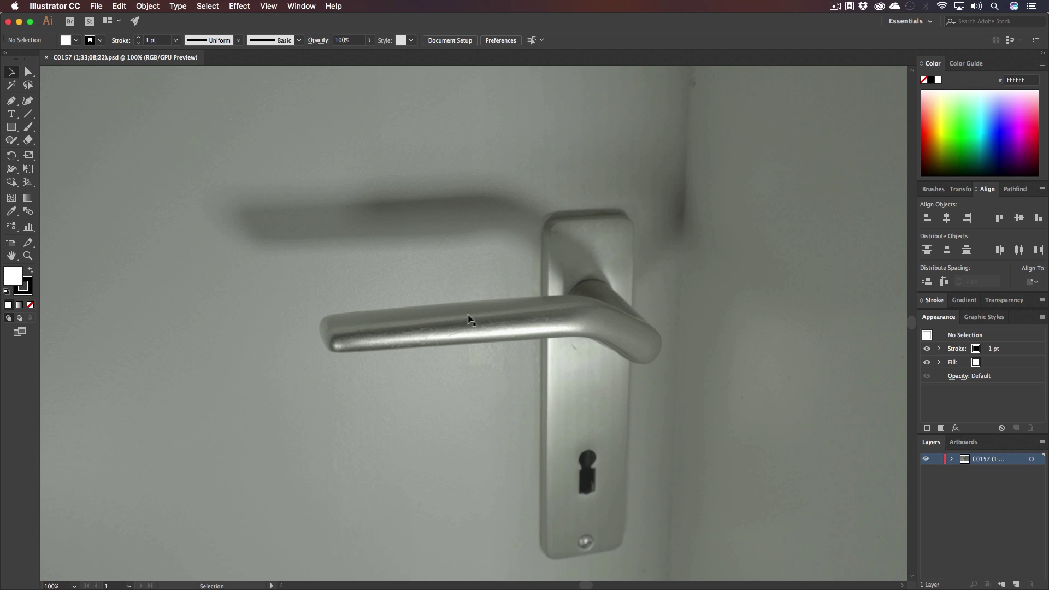
key(z)
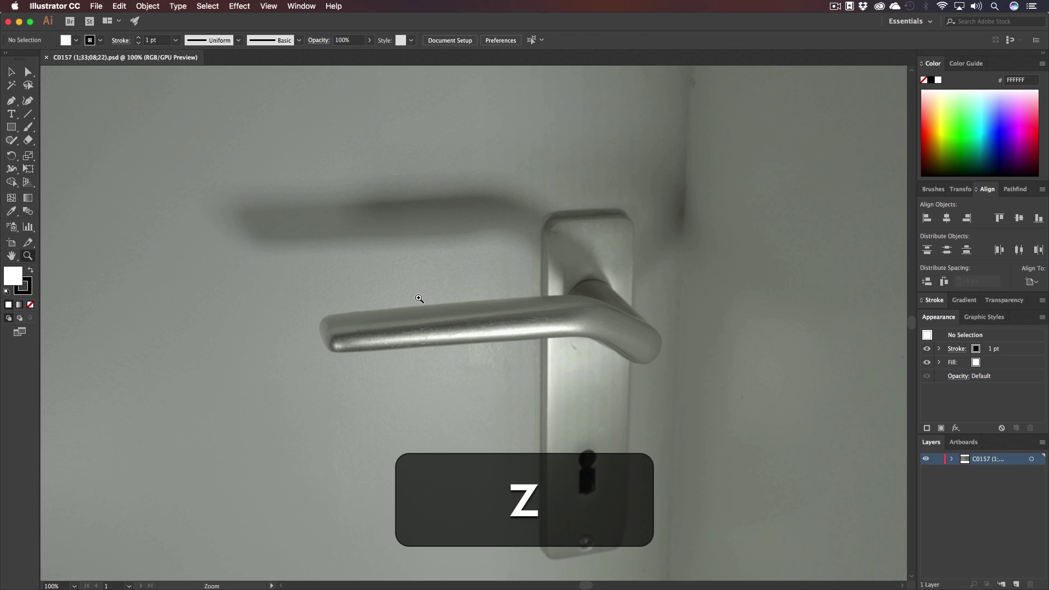
alt+click(419, 298)
key(h)
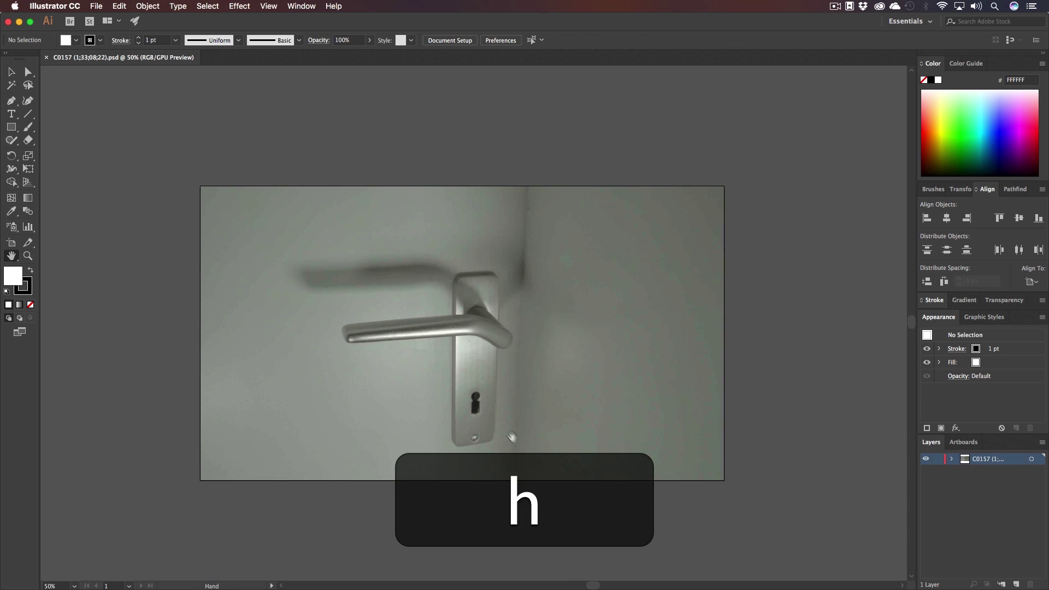
- Lock the image layer and dim its images to 50%
double_click(1013, 462)
click(491, 338)
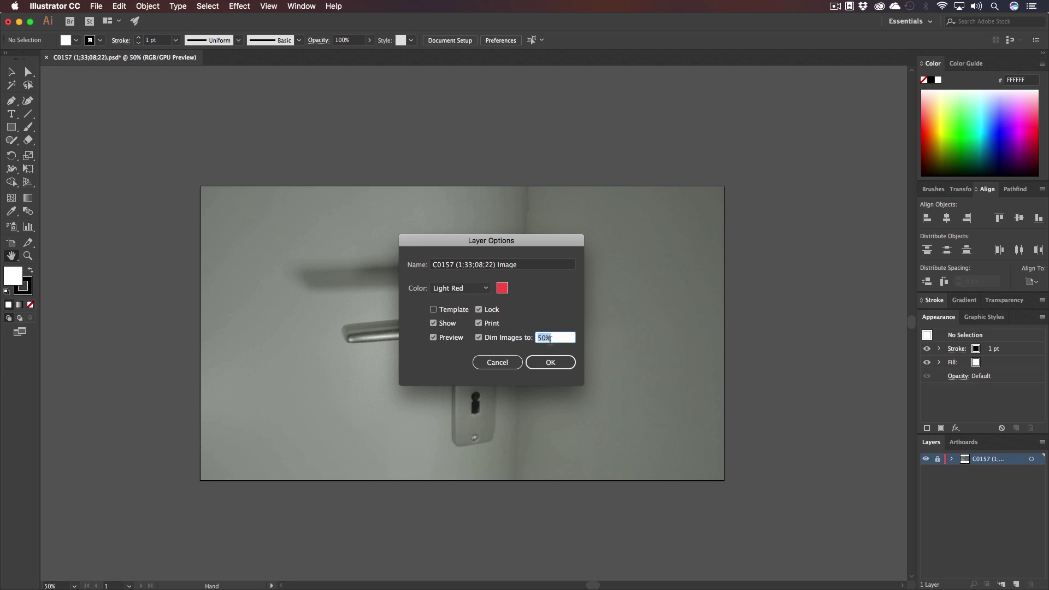
click(550, 362)
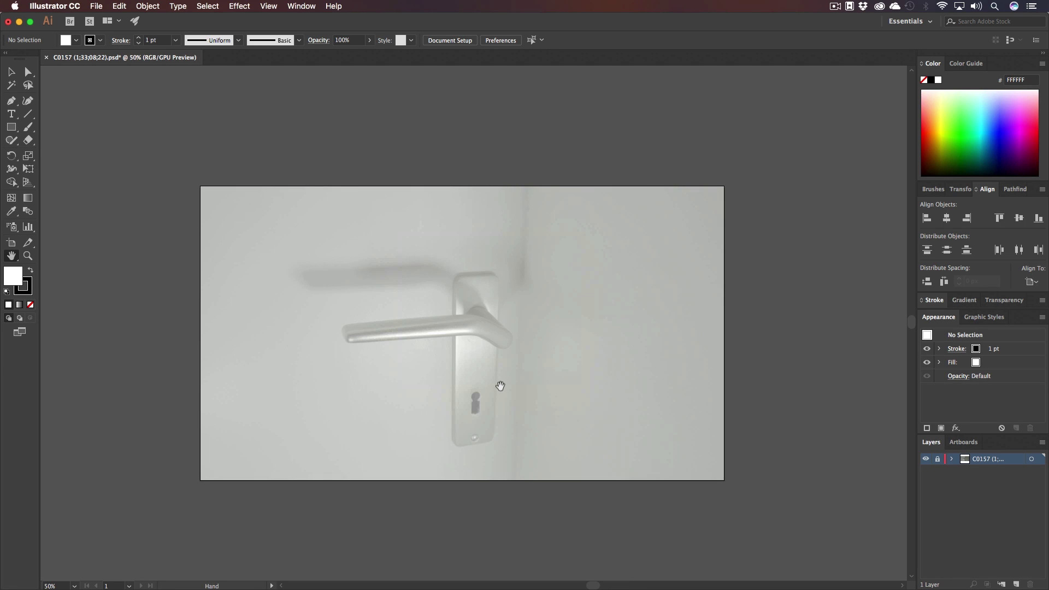
- Create a new layer above the image and name it Drawing
click(1016, 585)
double_click(983, 460)
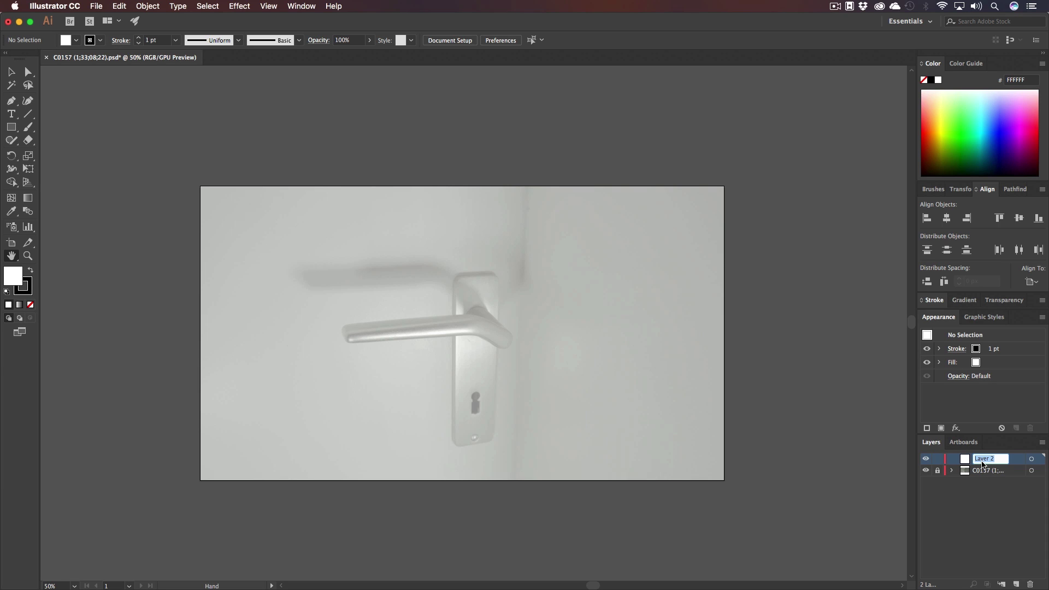
text(Drawing)
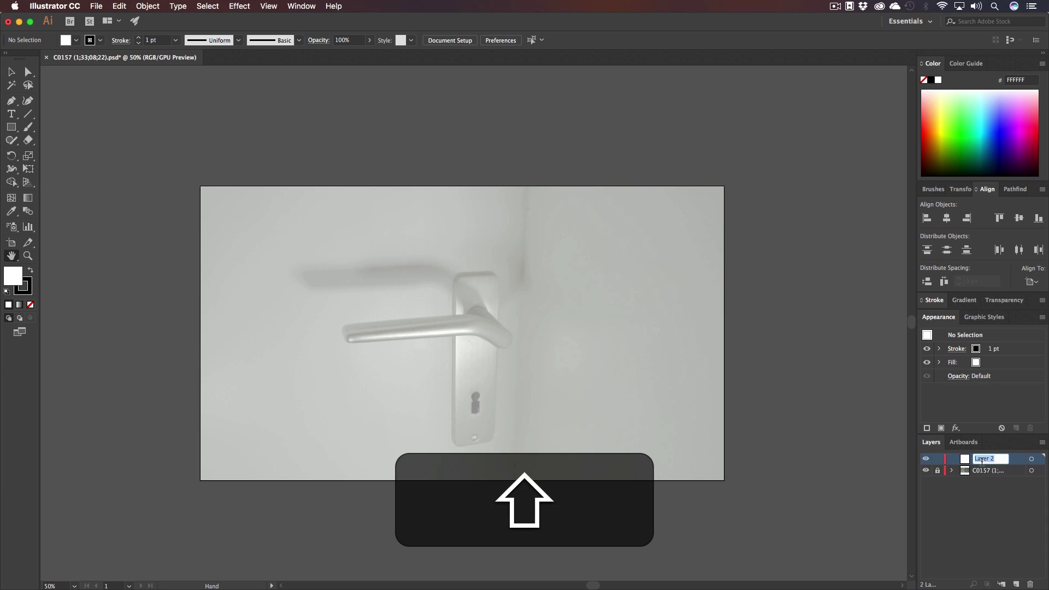
key(Return)
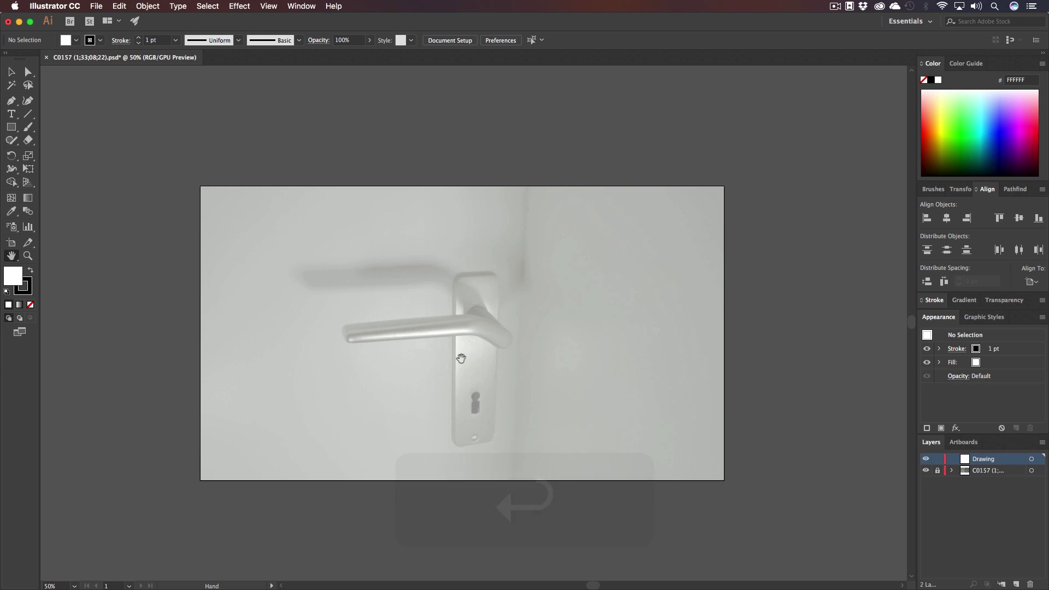
- Set the drawing colours to no fill with a black (000000) stroke
key(z)
drag(410, 325, 415, 331)
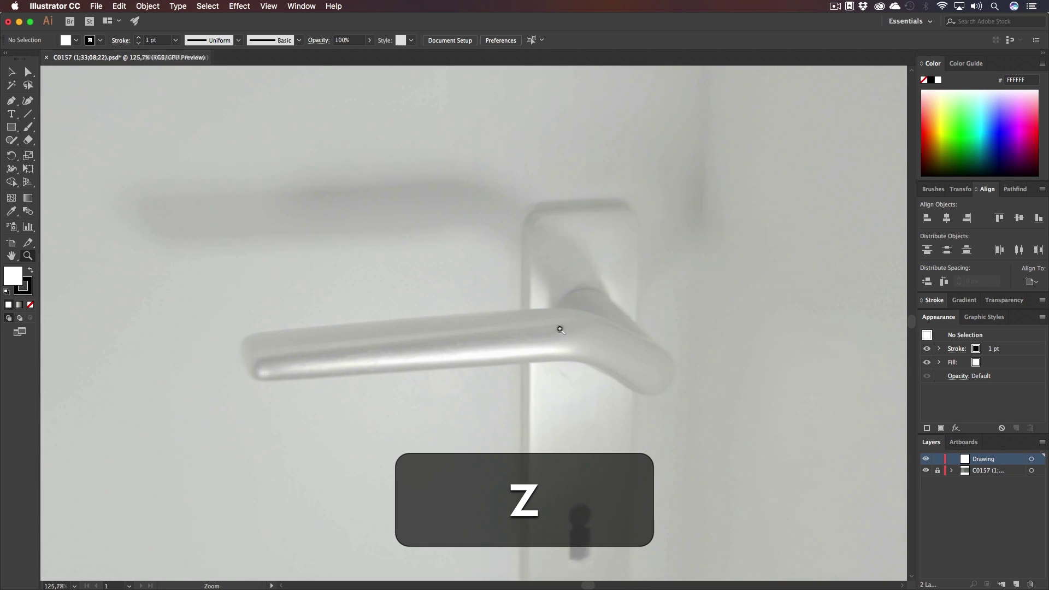
key(h)
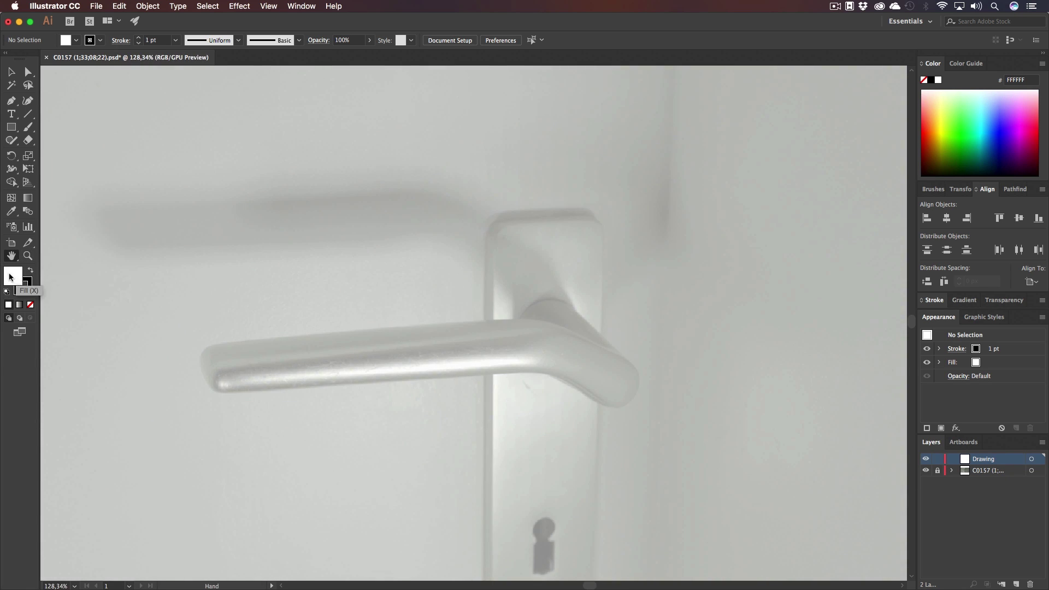
click(30, 304)
click(28, 292)
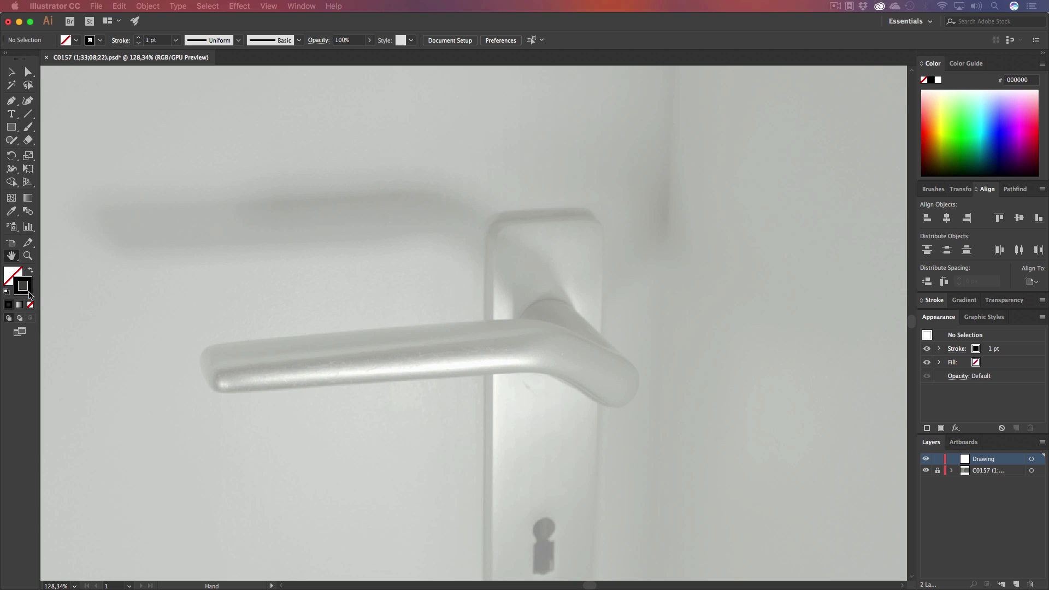
double_click(28, 291)
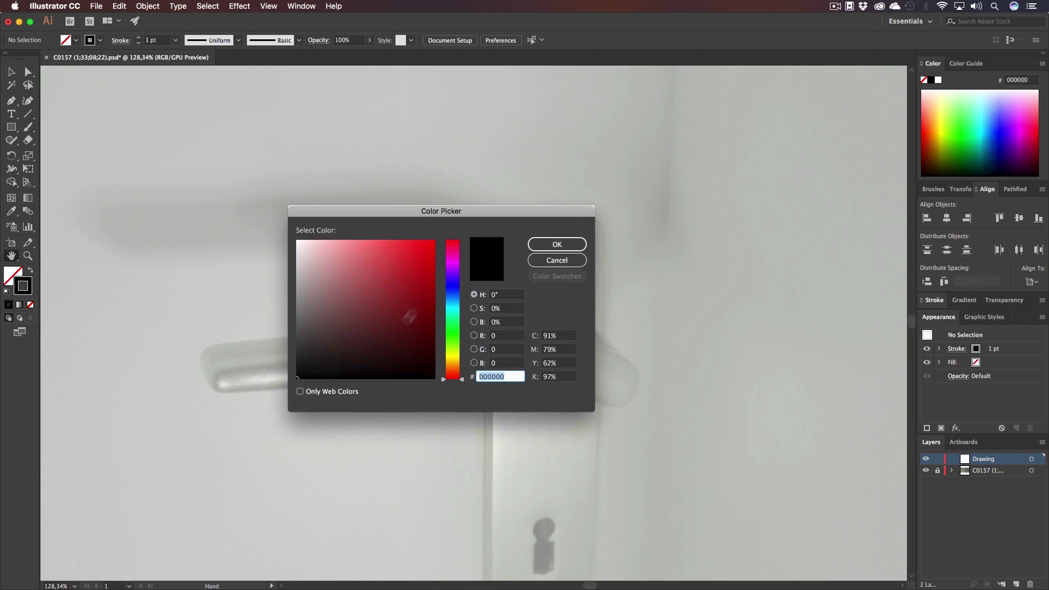
click(570, 244)
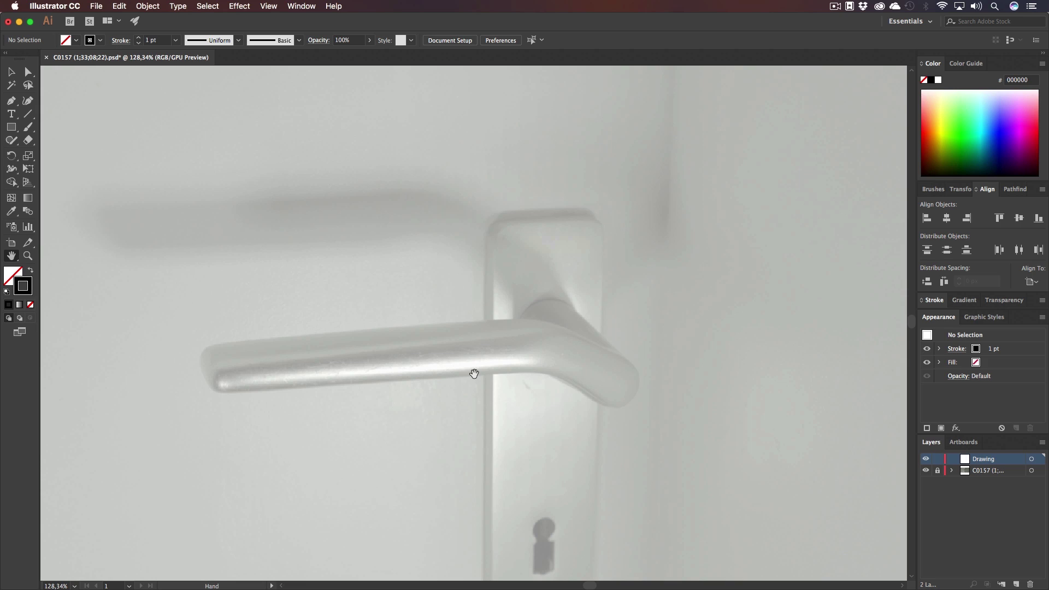
- Draw a short curved path with the Pen tool, about 19 px wide and 75 px tall, hanging from the middle of the door handle
key(p)
click(439, 355)
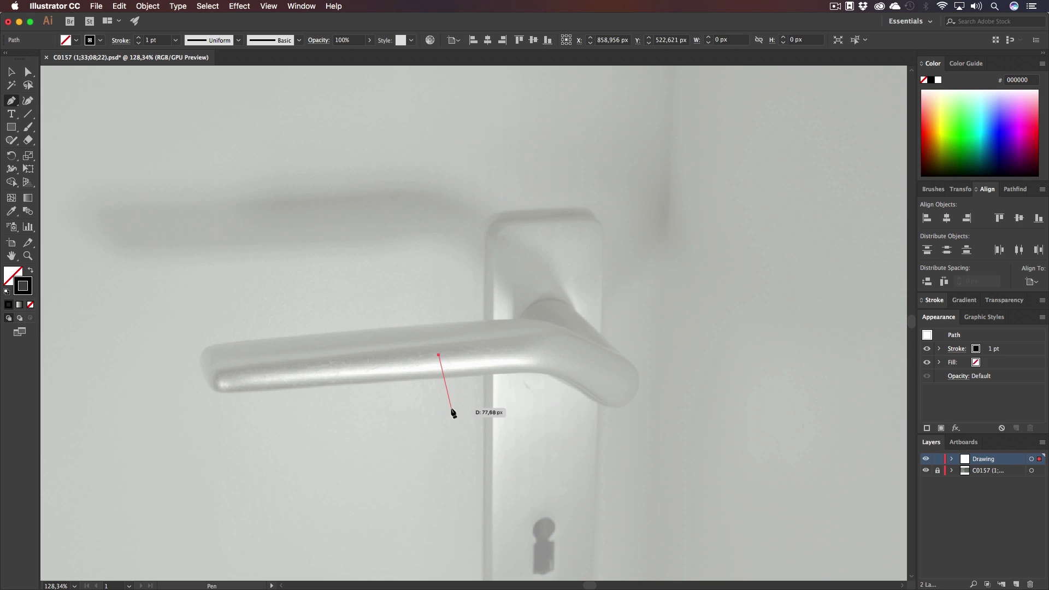
drag(451, 407, 450, 440)
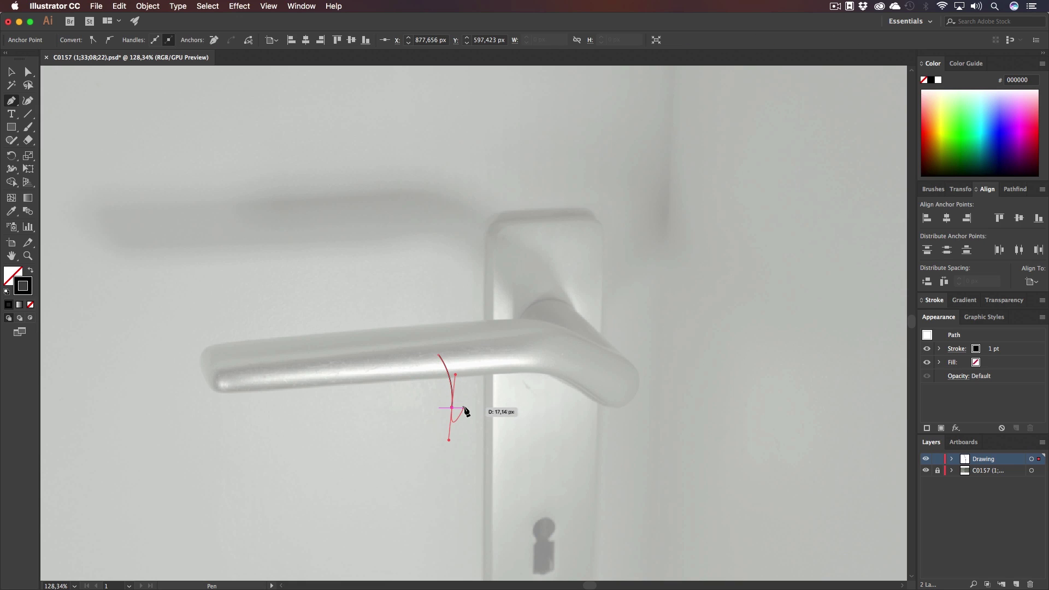
key(a)
key(v)
click(449, 382)
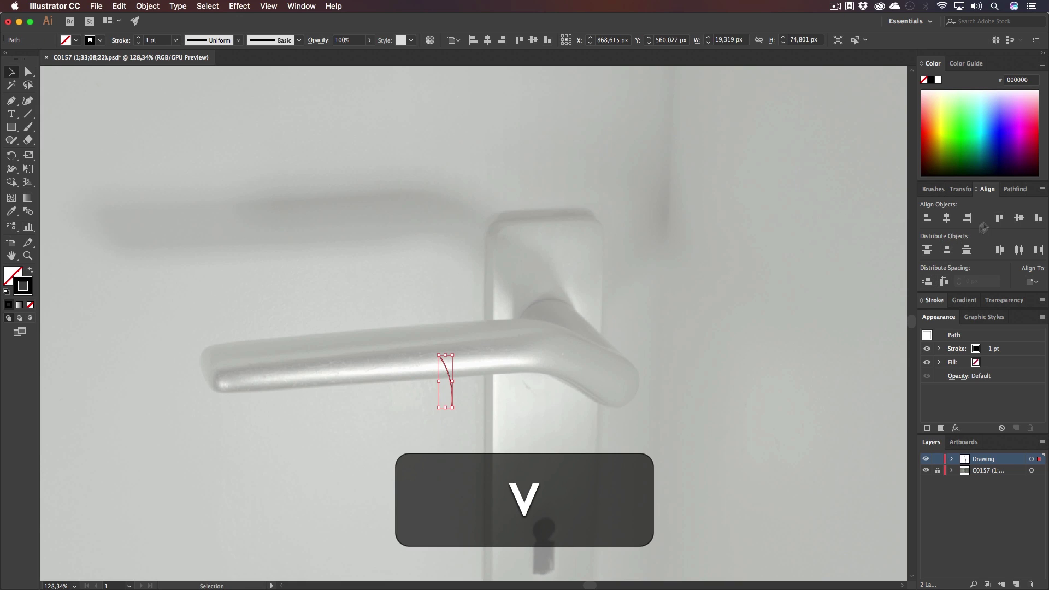
- Give the curved path a 12 pt stroke weight with round caps
click(932, 301)
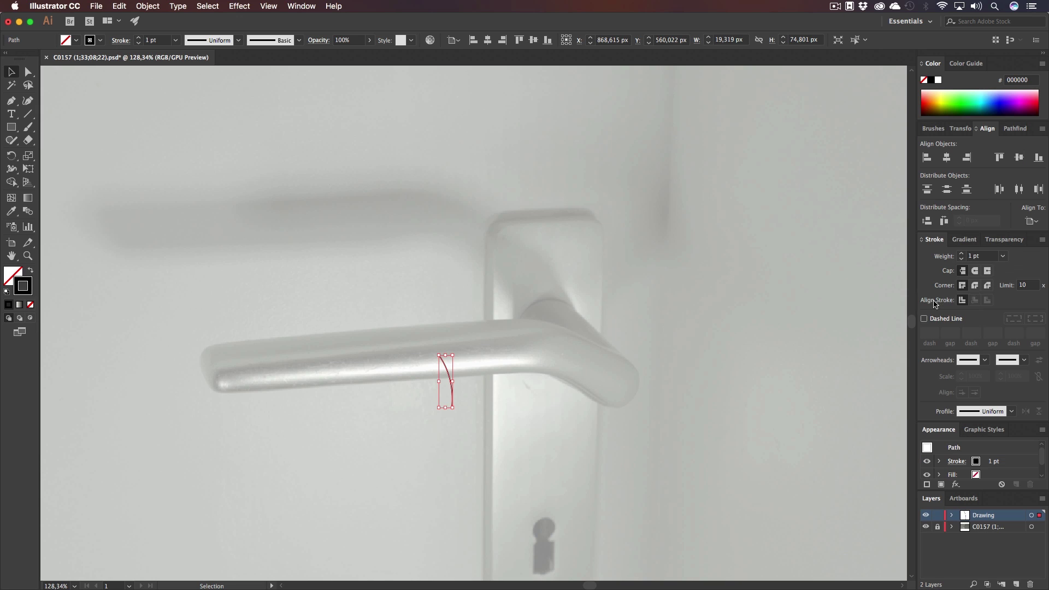
click(983, 255)
text(12)
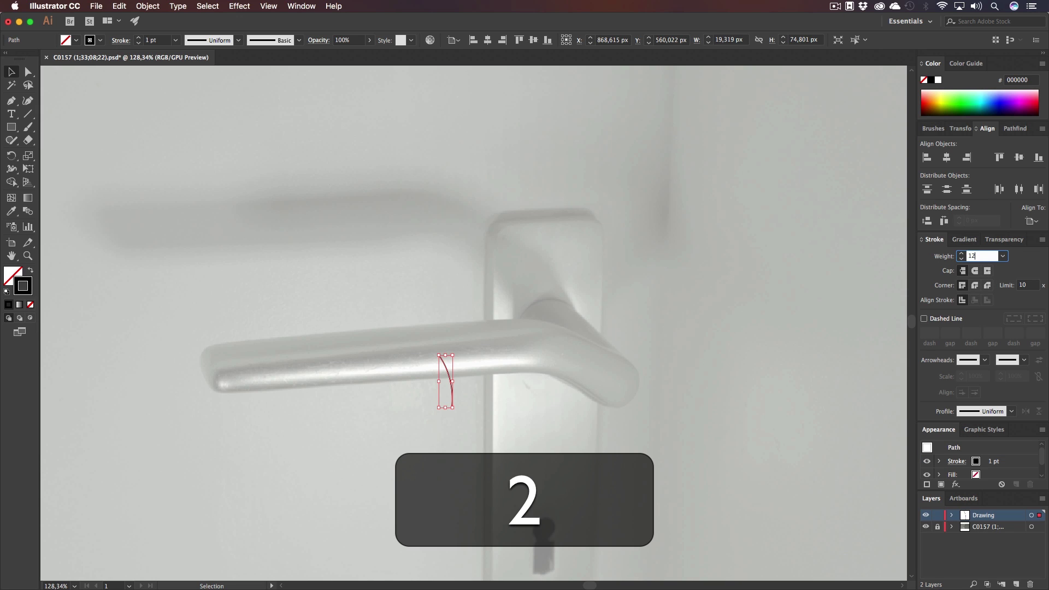
key(Return)
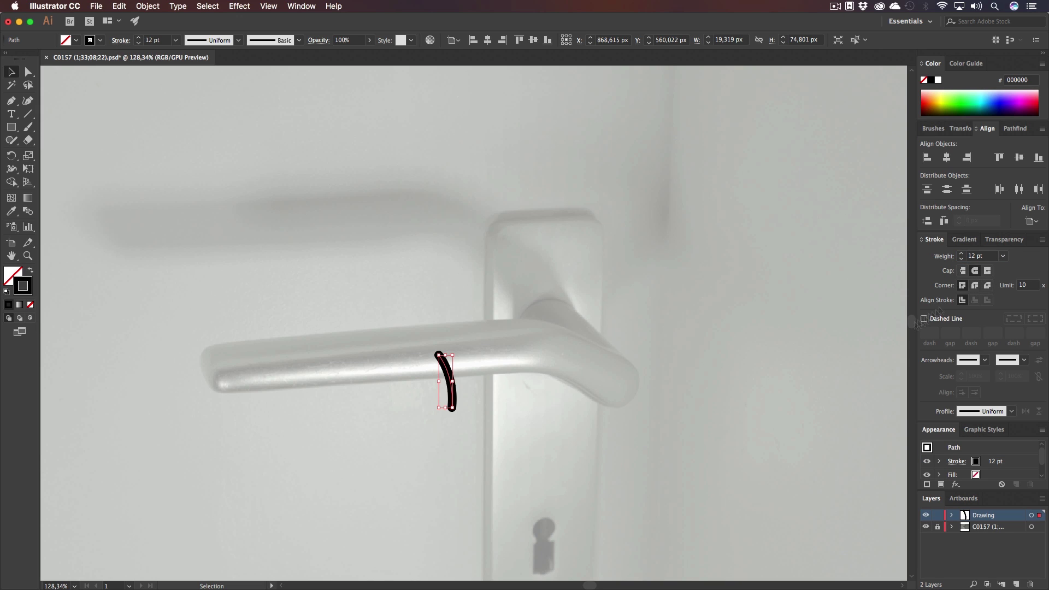
click(594, 410)
- Duplicate the curved stroke horizontally towards the free end of the handle
key(h)
drag(464, 401, 540, 387)
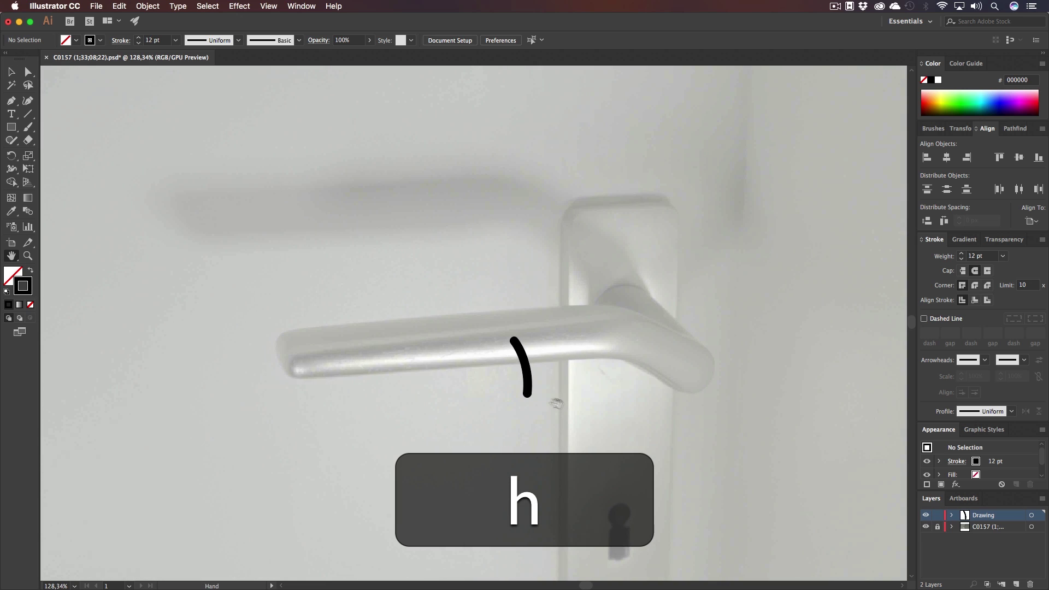
key(v)
click(528, 360)
key(alt)
key(shift)
drag(522, 354, 418, 355)
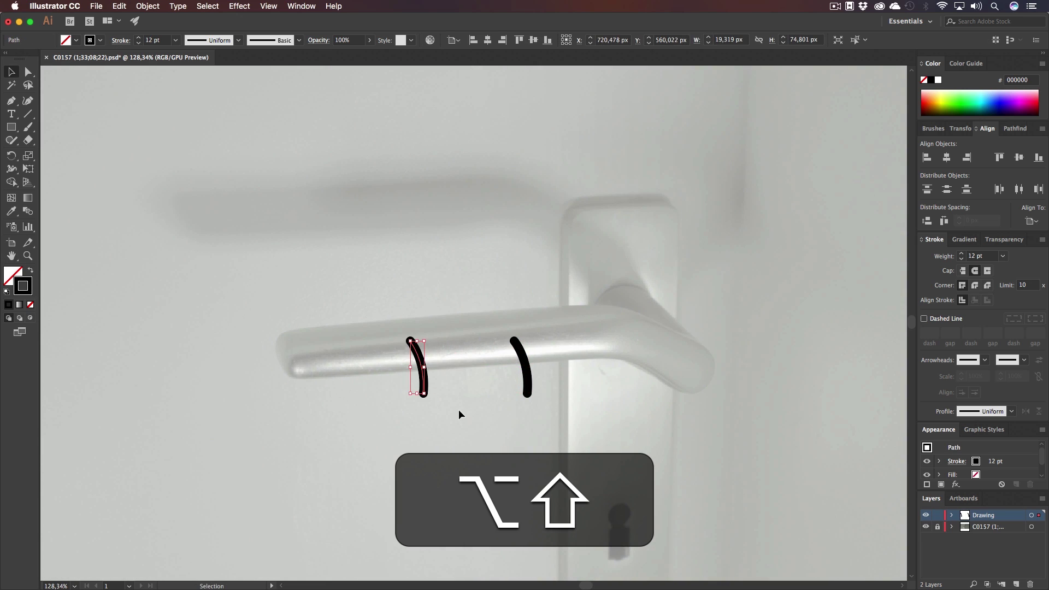
- Mirror the duplicated stroke so it curves the opposite way, and shift it slightly outward and down along the handle
key(o)
drag(464, 404, 405, 455)
key(v)
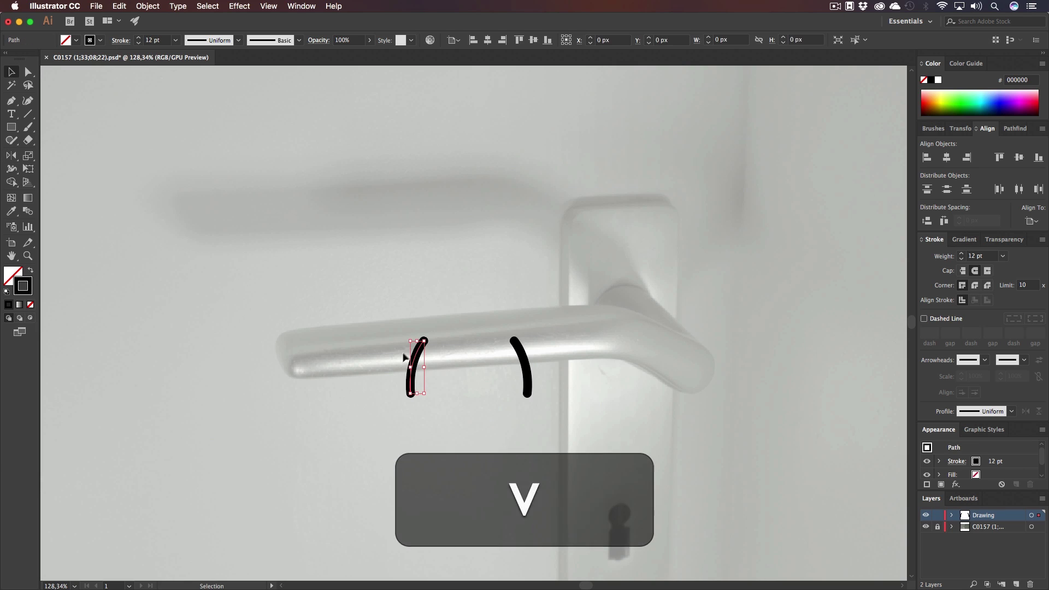
drag(421, 355, 403, 365)
- Rotate the mirrored stroke slightly about its upper end so its lower end swings inward
key(e)
key(r)
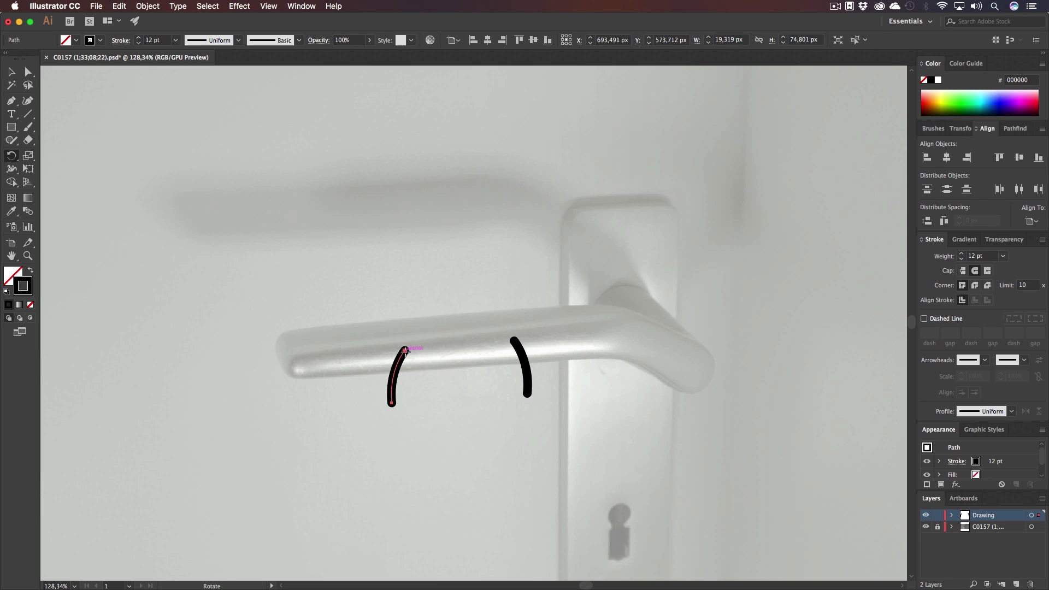
mouse_move(436, 403)
mouse_down()
mouse_move(462, 400)
mouse_move(450, 399)
mouse_up()
key(v)
click(437, 375)
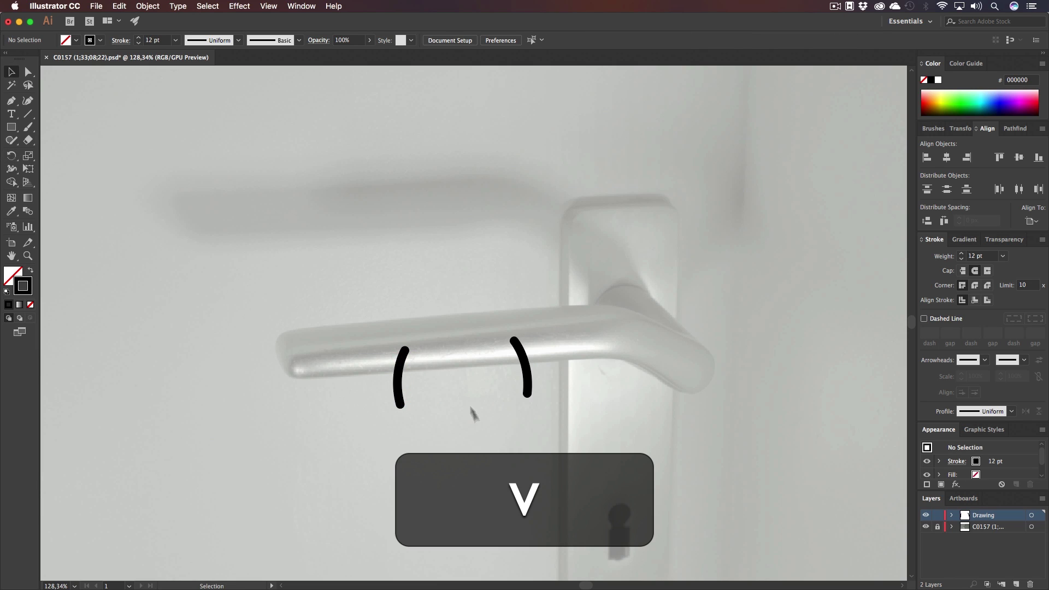
- Draw two solid black circular eyes about 17 px wide, side by side on the handle between the arm strokes
scroll(437, 360, up, 4)
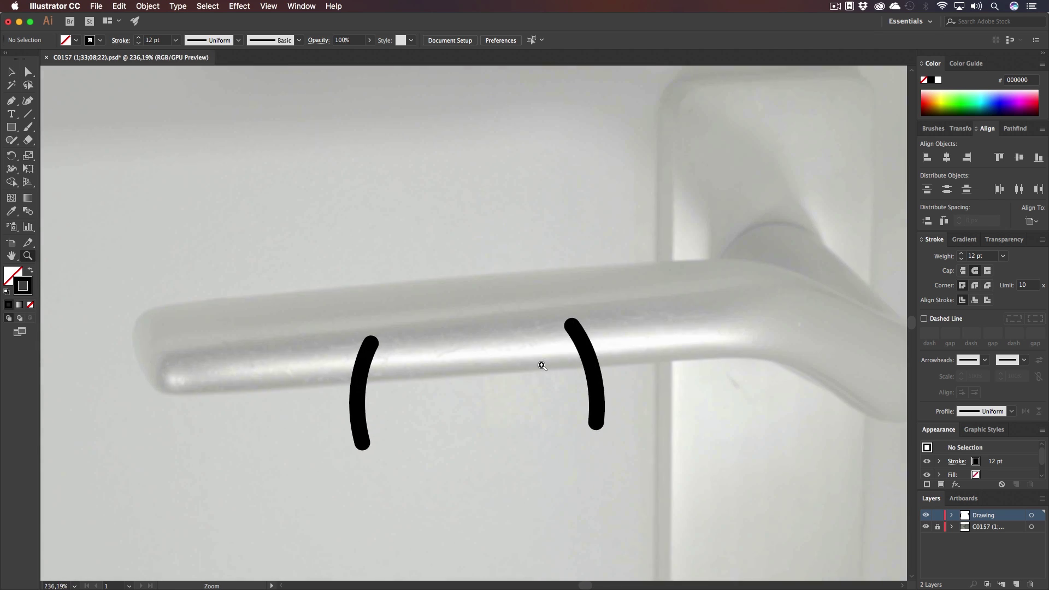
key(h)
drag(449, 397, 427, 399)
drag(11, 127, 46, 153)
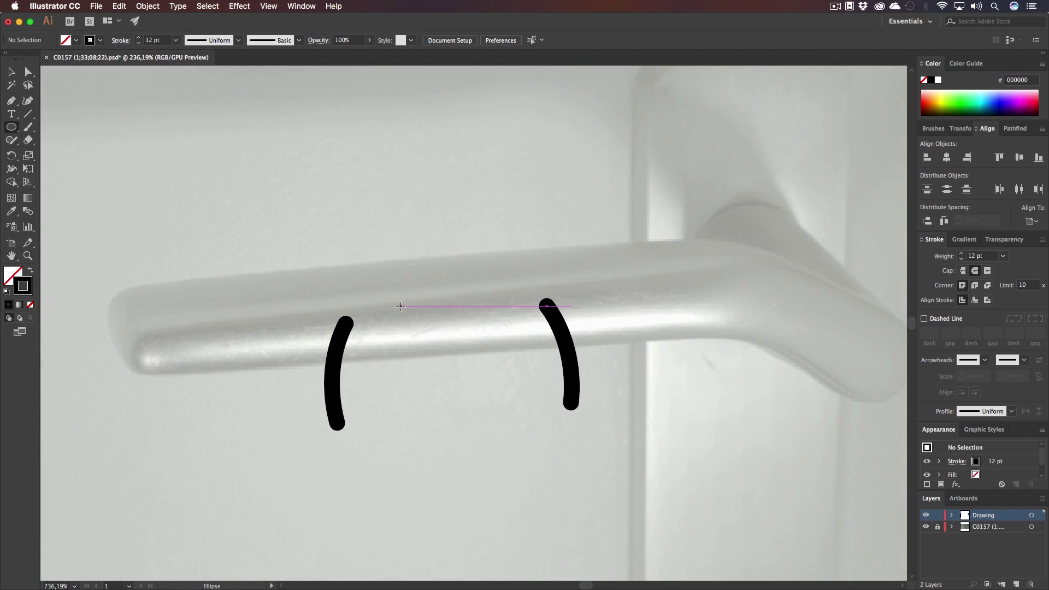
mouse_move(401, 307)
mouse_down()
mouse_move(410, 316)
mouse_move(484, 308)
mouse_up()
key(v)
key(shift+x)
click(422, 348)
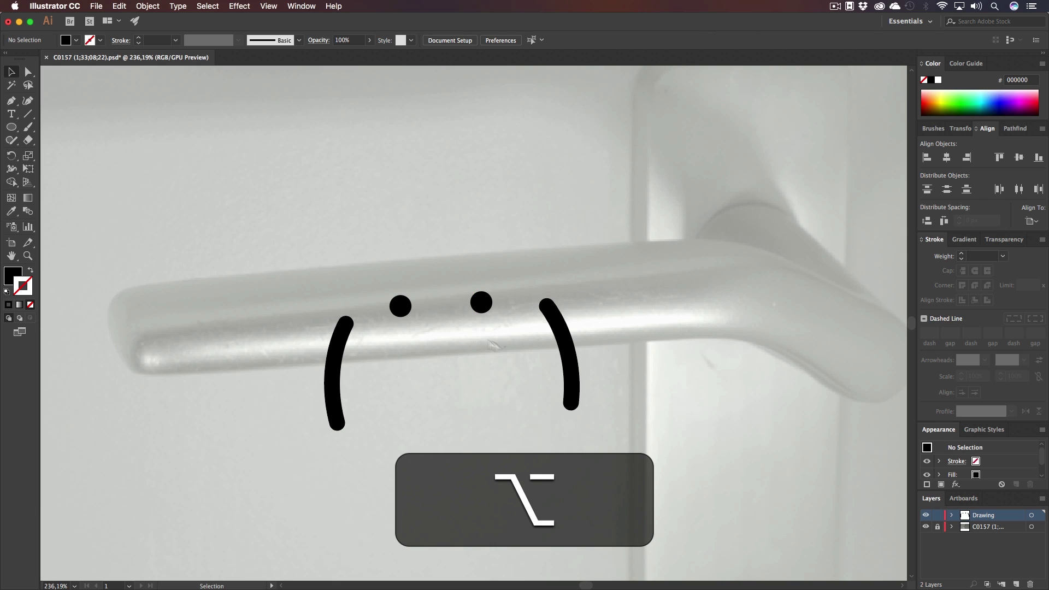
- Move both eyes together slightly upward on the handle
shift+click(411, 311)
drag(411, 311, 411, 306)
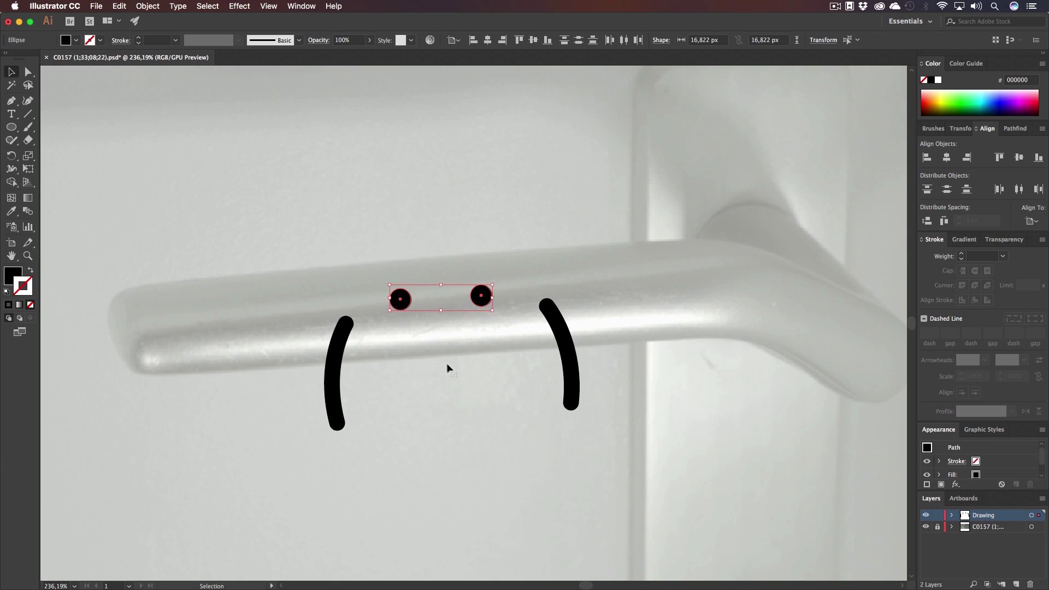
click(446, 367)
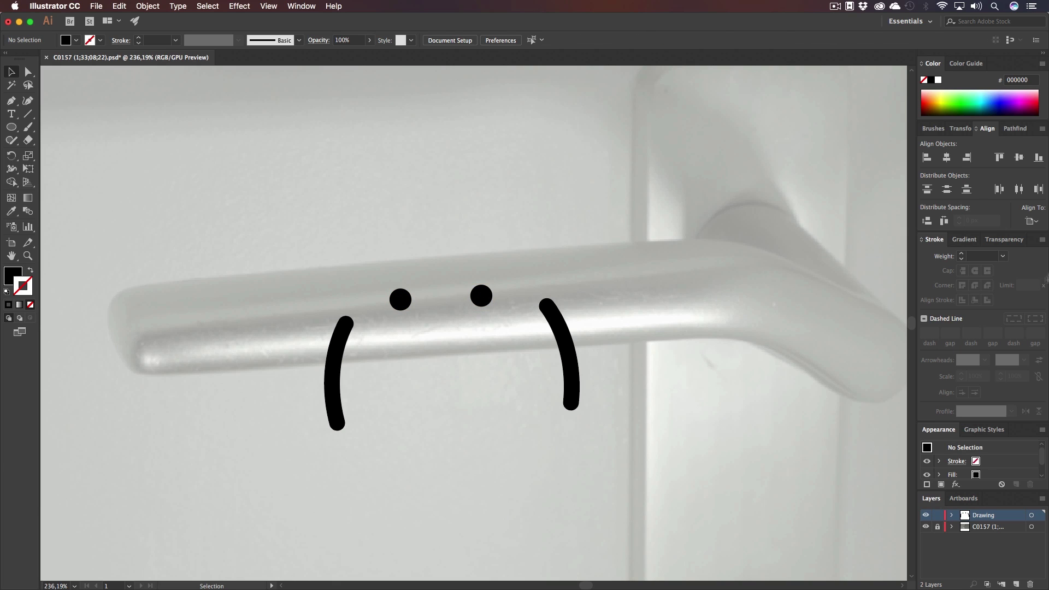
- Shorten the arm stroke nearest the door plate by raising its lower end, and delete the opposite arm stroke
key(a)
drag(571, 406, 567, 373)
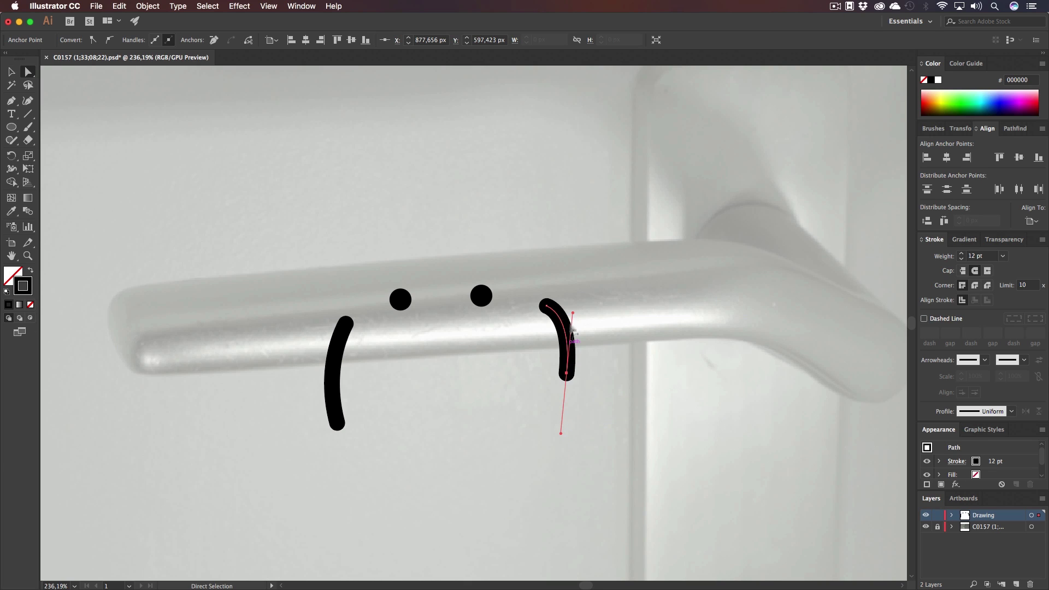
click(418, 401)
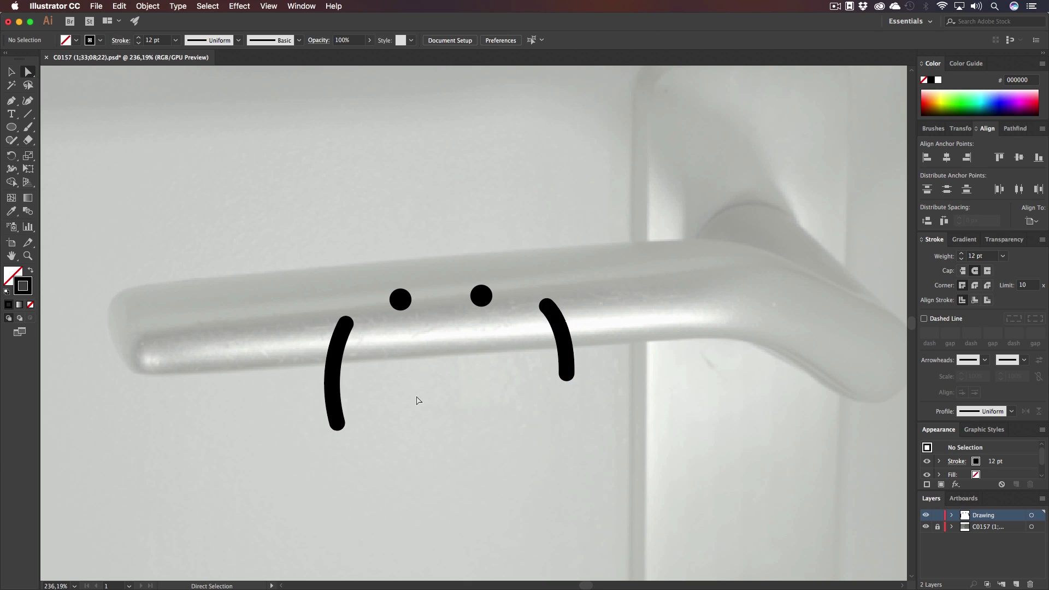
key(v)
click(323, 393)
key(BackSpace)
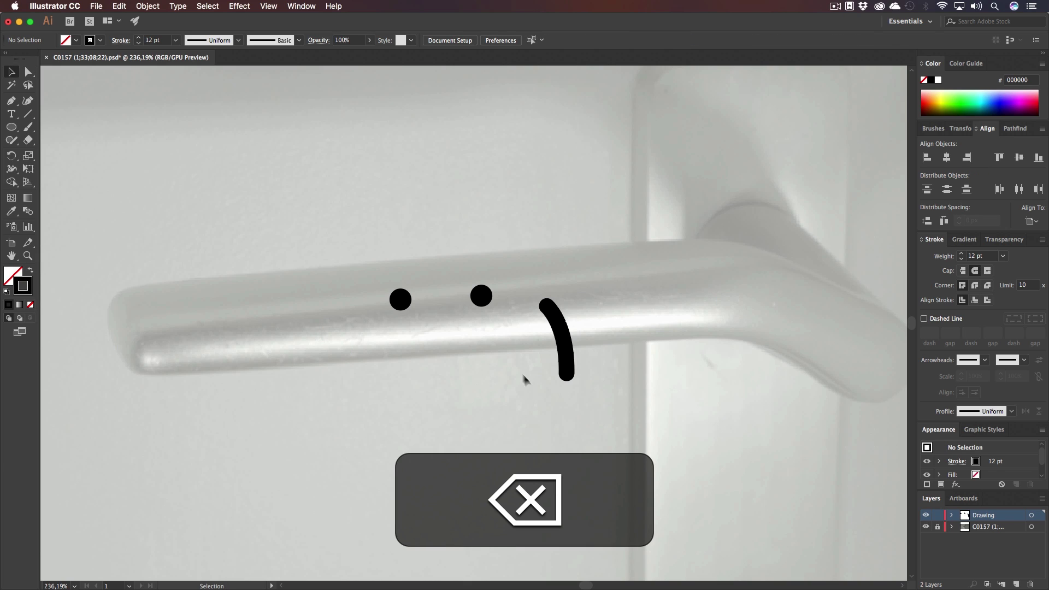
- Set the remaining arm stroke's weight to 15 pt
click(568, 360)
click(975, 256)
text(15)
key(Return)
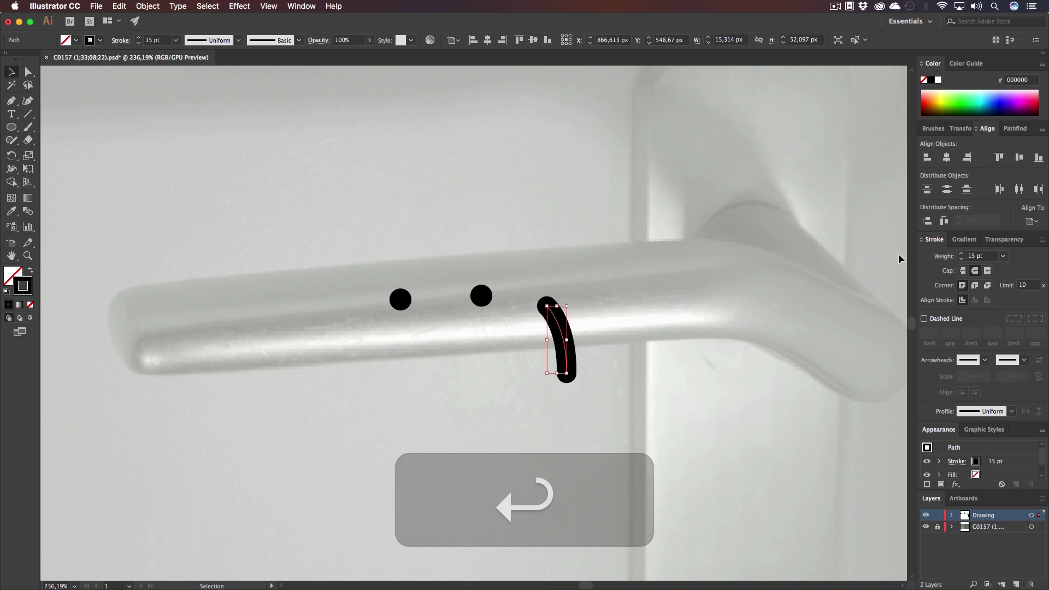
click(601, 421)
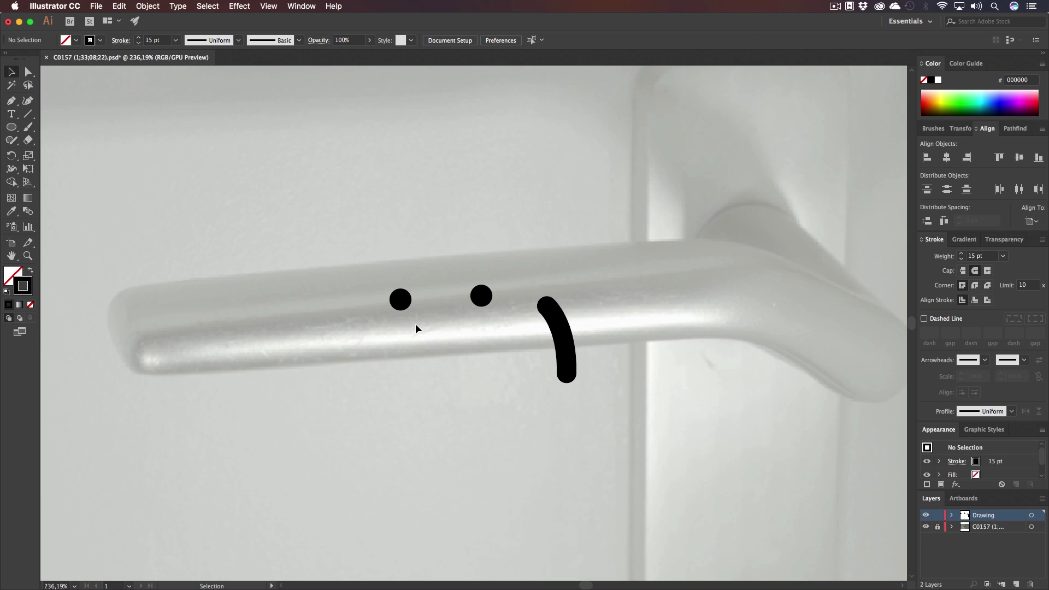
- Draw a short smiling mouth curve about 25 px wide below and between the eyes with the Pen tool
key(p)
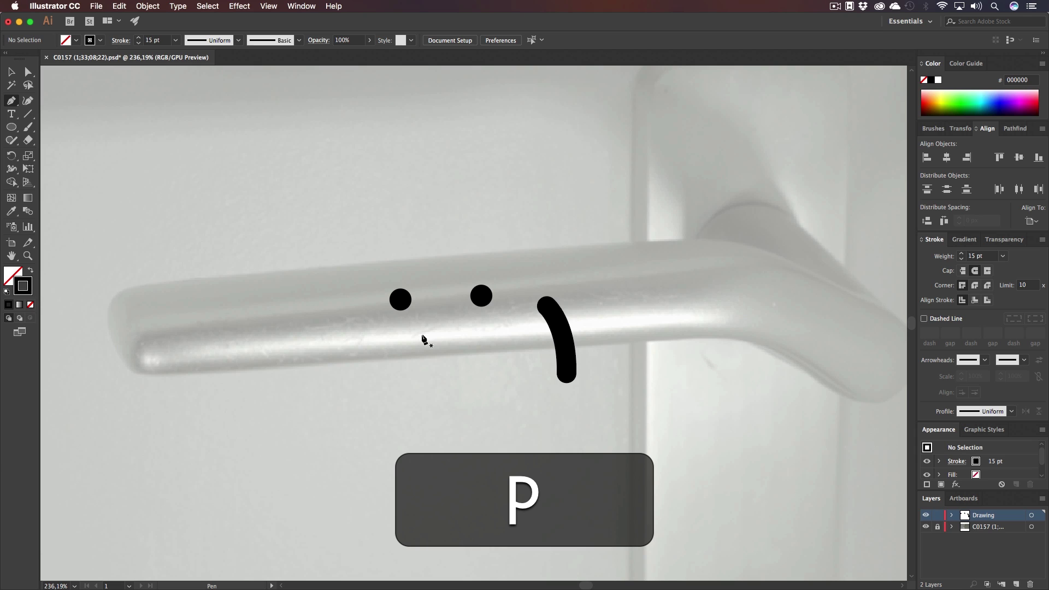
click(423, 328)
drag(457, 328, 465, 323)
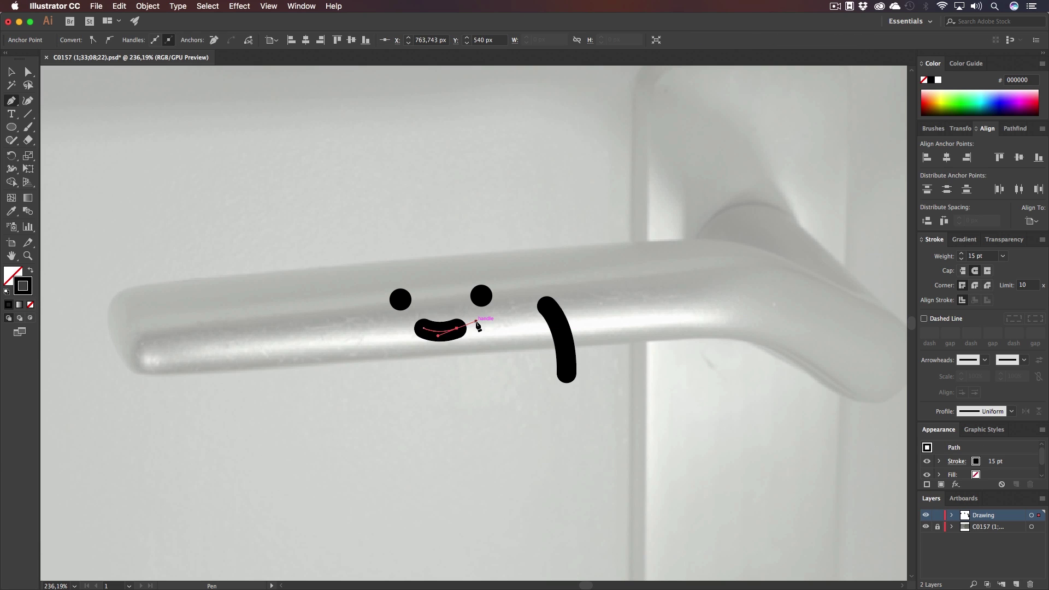
key(a)
key(v)
key(r)
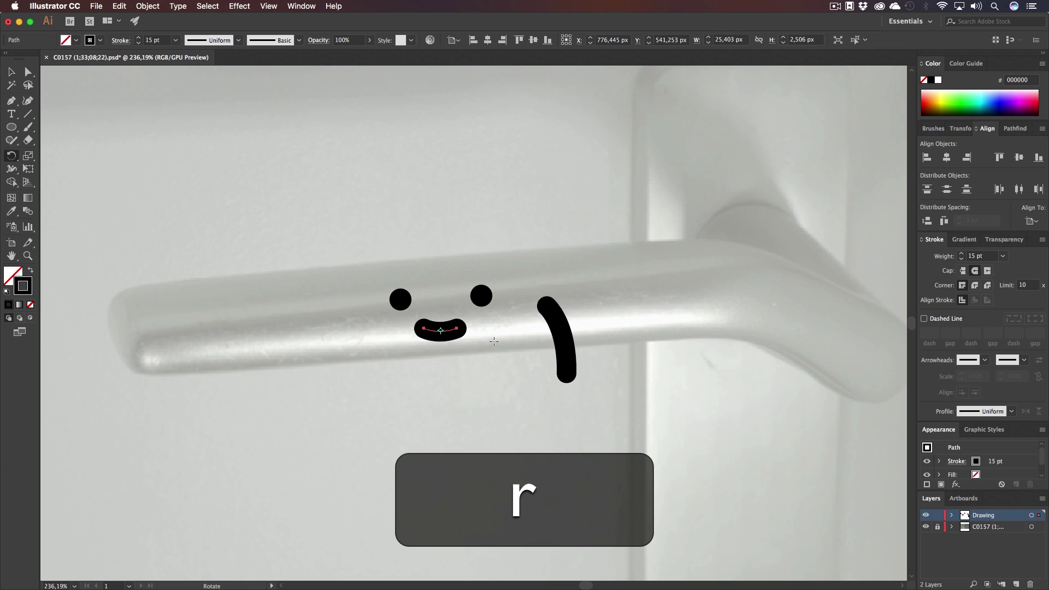
key(v)
click(476, 359)
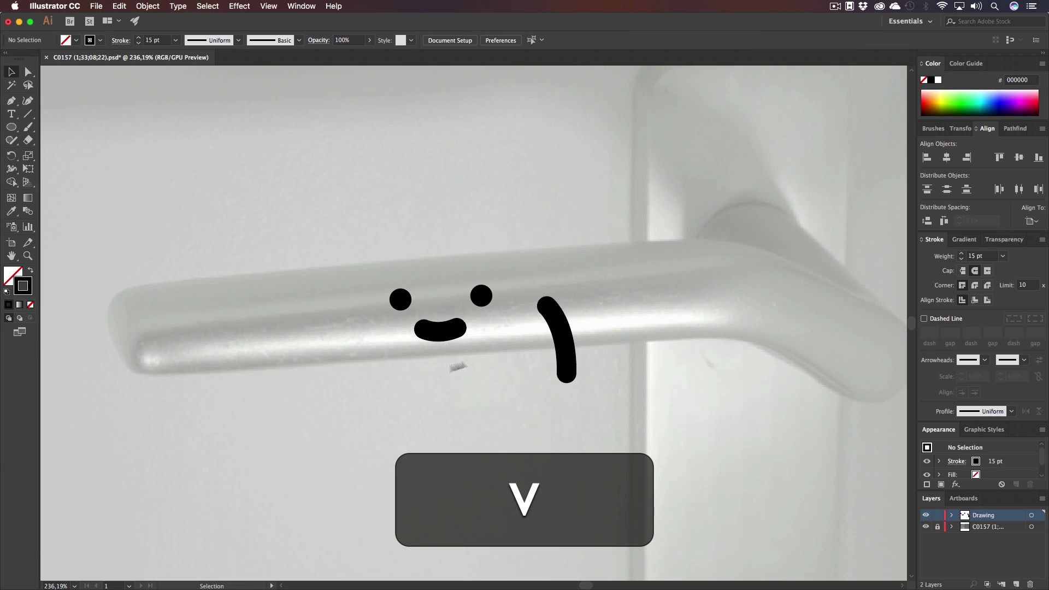
- Duplicate the arm stroke to the other side of the face, mirror and rotate it, and lower it onto the handle's edge
drag(557, 328, 361, 331)
key(alt+shift+o)
drag(503, 391, 481, 401)
key(shift+v)
key(r)
key(v)
drag(354, 328, 355, 347)
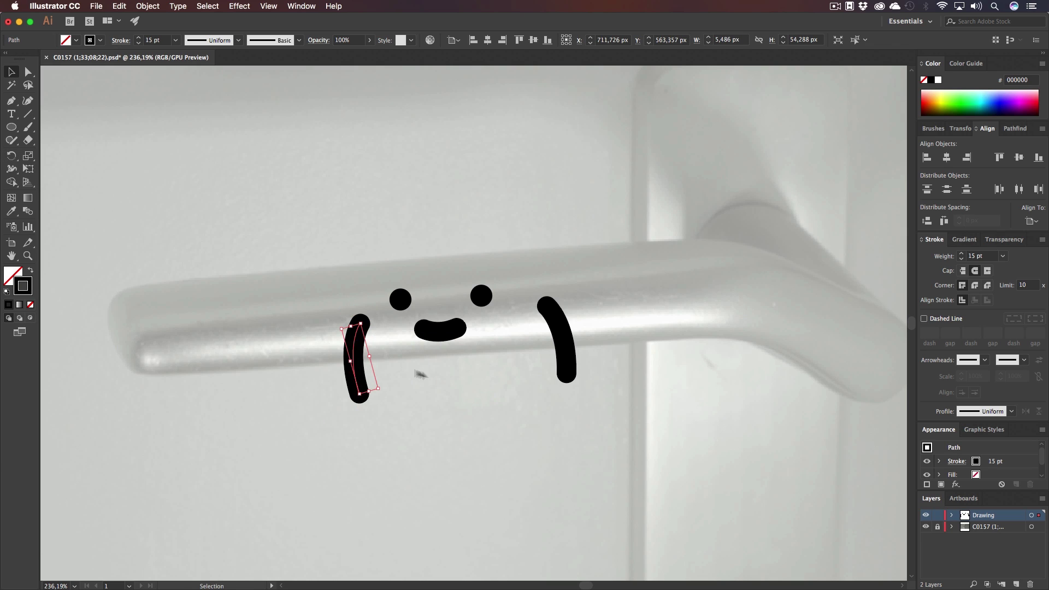
click(445, 382)
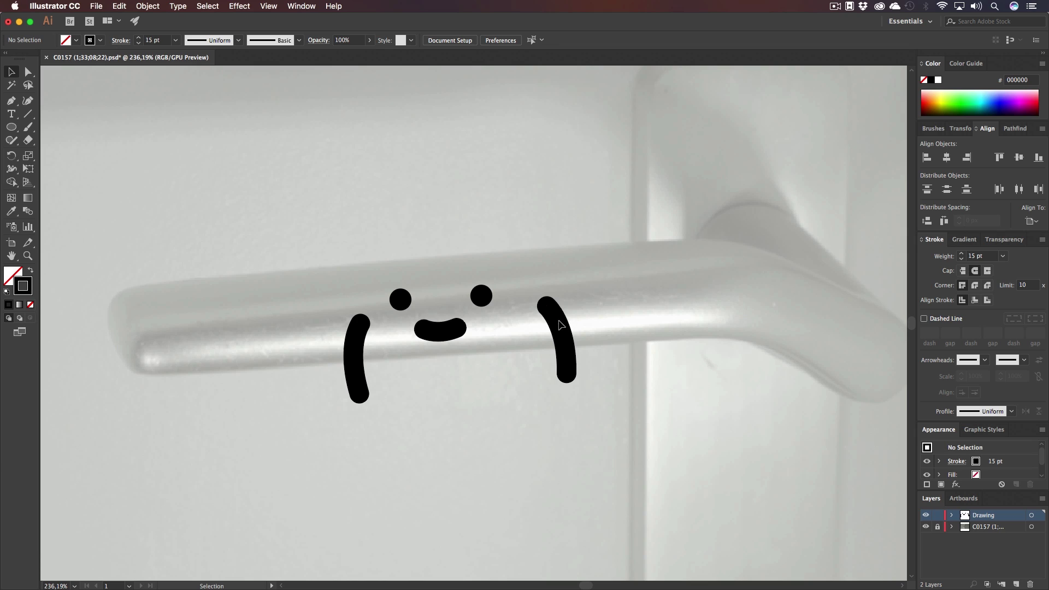
- Shift both arm strokes slightly down and towards the handle's free end
drag(557, 325, 551, 333)
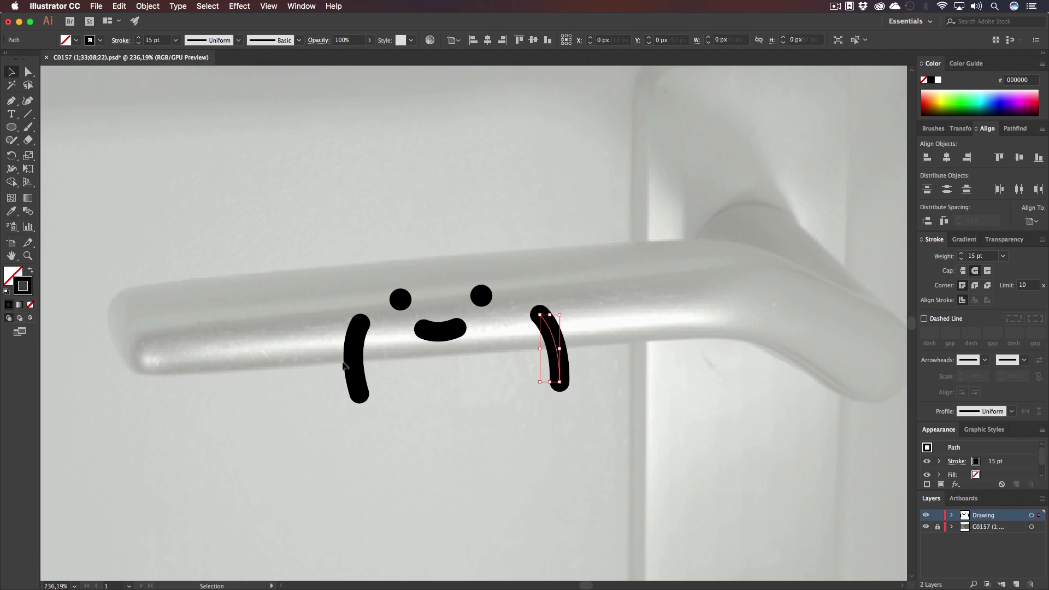
drag(354, 350, 343, 362)
click(473, 399)
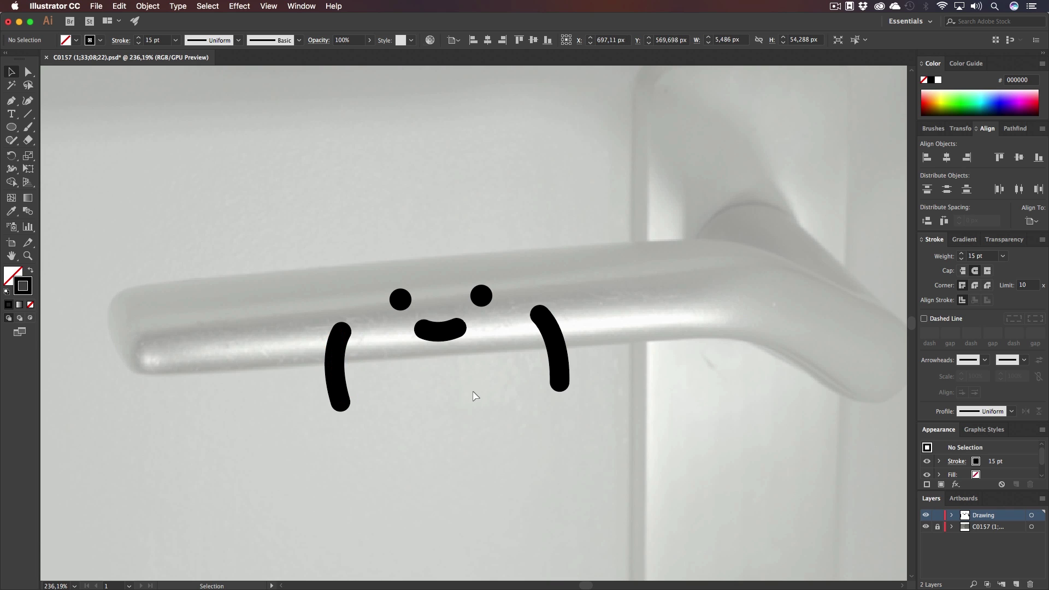
- Straighten the smiling mouth into a flat line by removing the curve from its end point
key(z)
drag(474, 393, 476, 360)
key(h)
key(z)
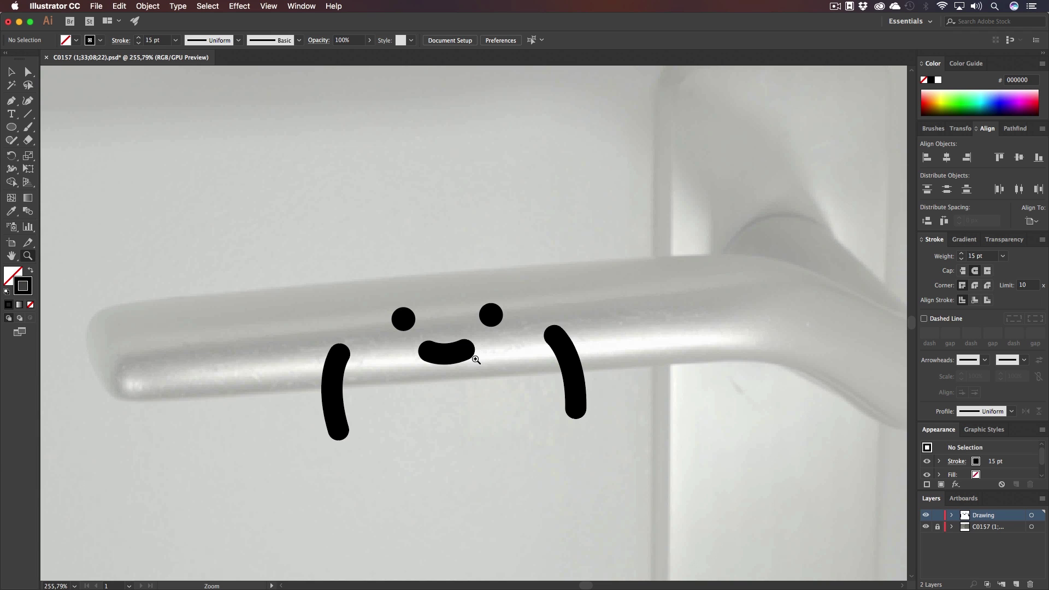
key(v)
click(468, 354)
key(p)
key(alt)
drag(446, 354, 479, 349)
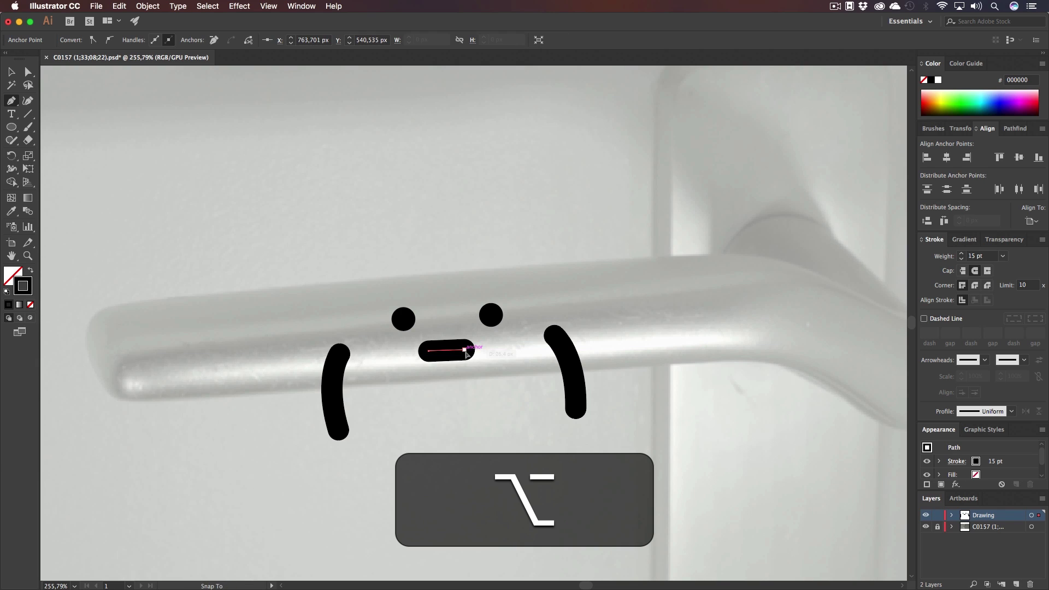
- Rotate the straight mouth slightly so it follows the slope of the handle
key(a)
key(v)
key(r)
drag(498, 373, 502, 371)
drag(500, 374, 501, 375)
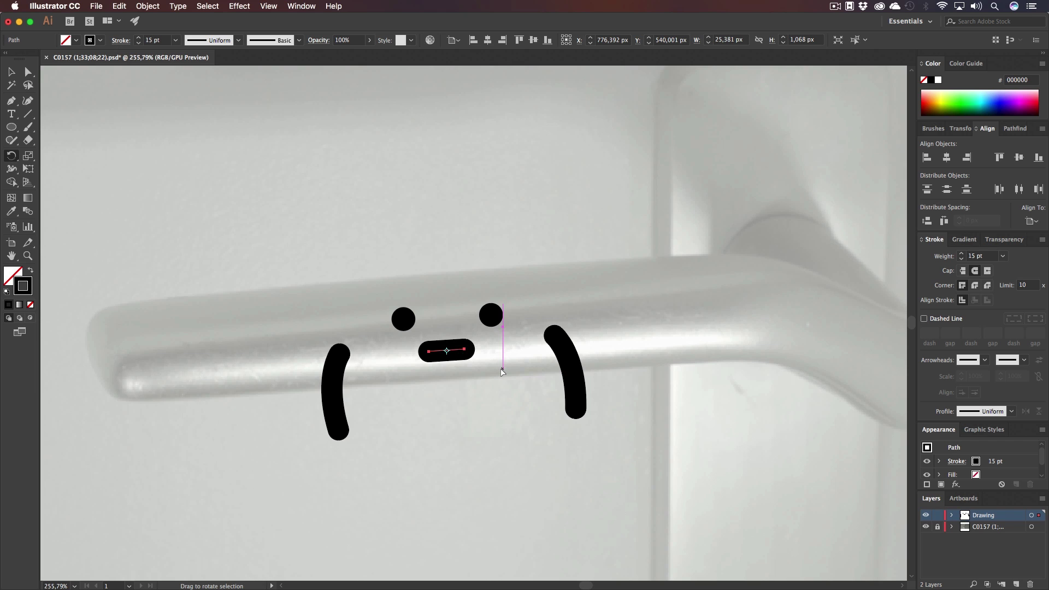
key(v)
click(477, 384)
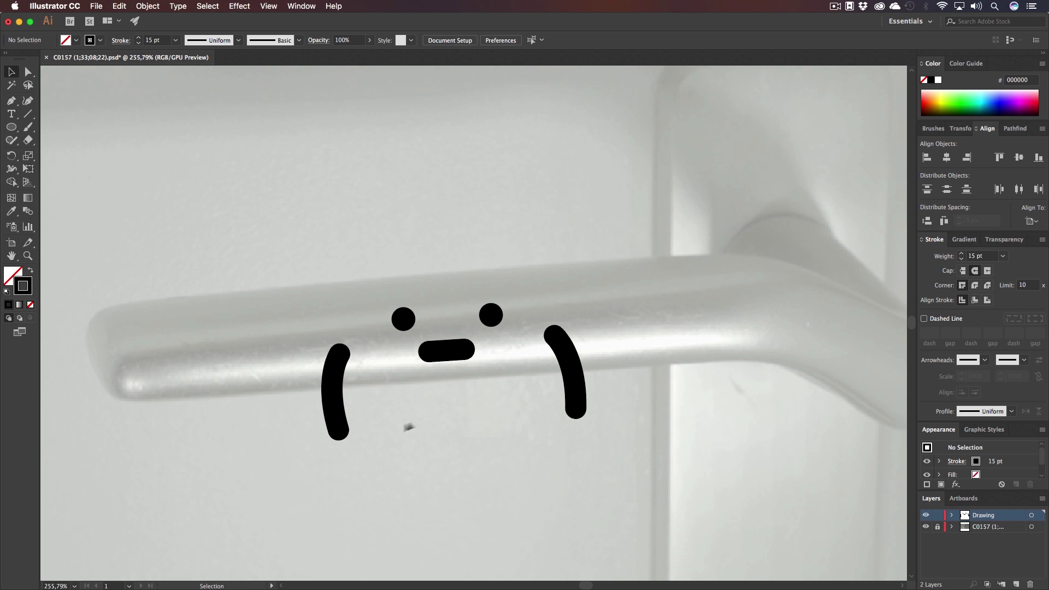
- Draw an open V-shaped path about 19 by 18 px above the eye nearest the door plate, opening towards the plate
key(z)
drag(468, 393, 487, 375)
key(h)
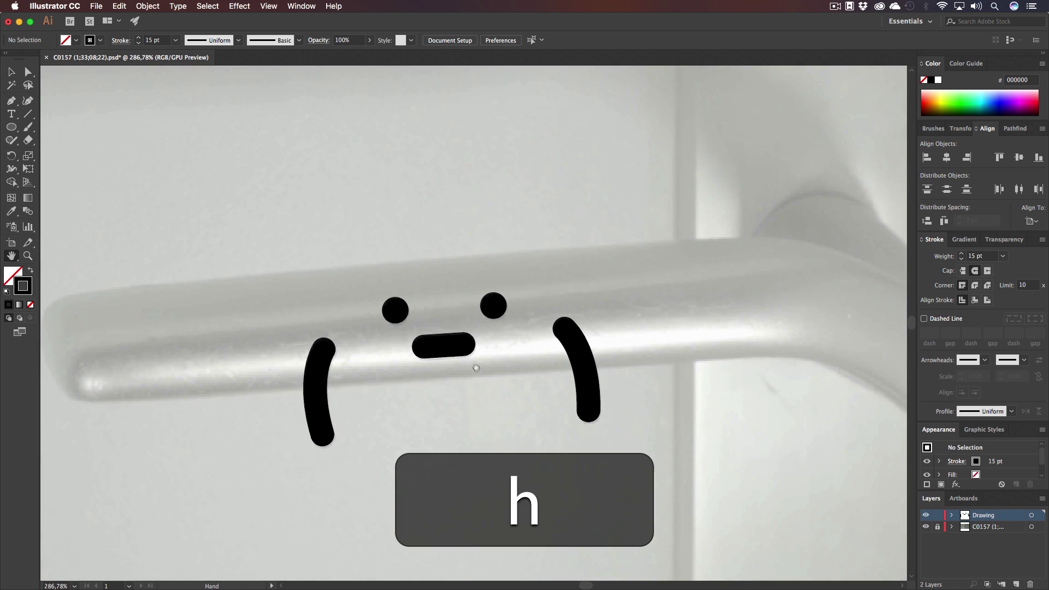
scroll(470, 363, up, 2)
key(p)
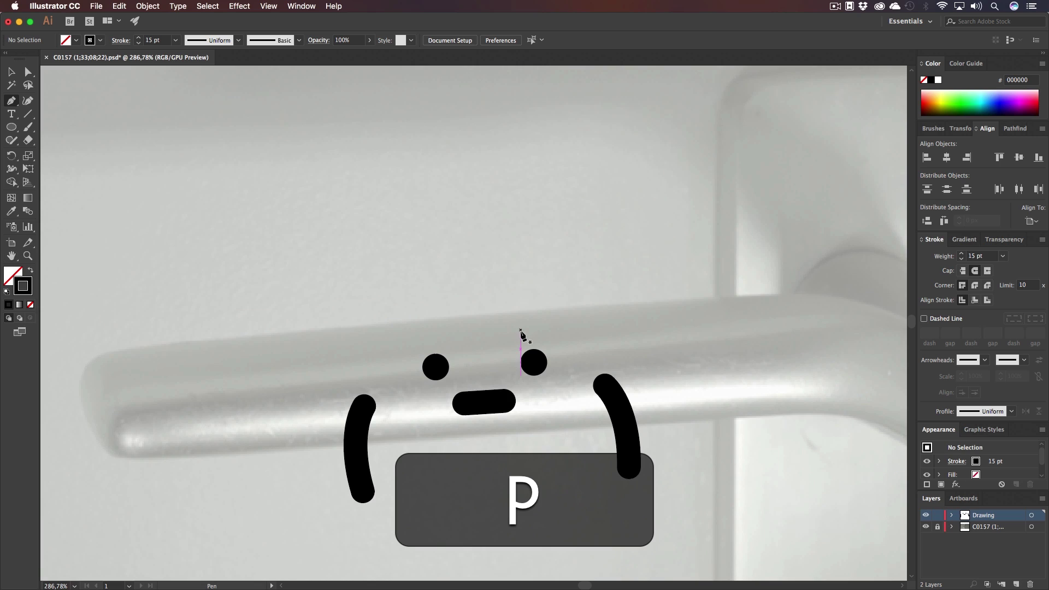
click(547, 297)
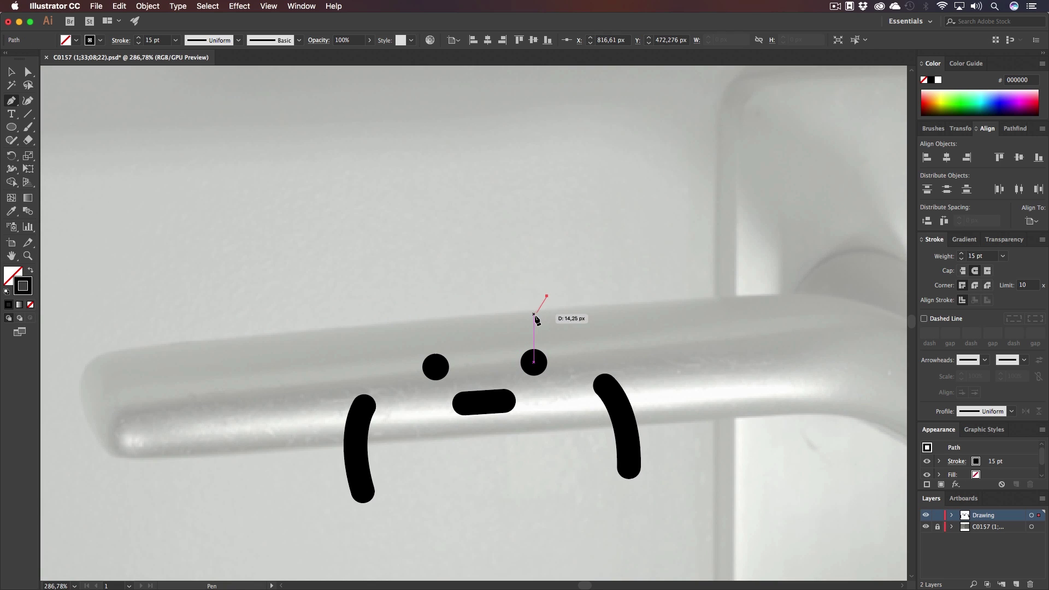
click(524, 317)
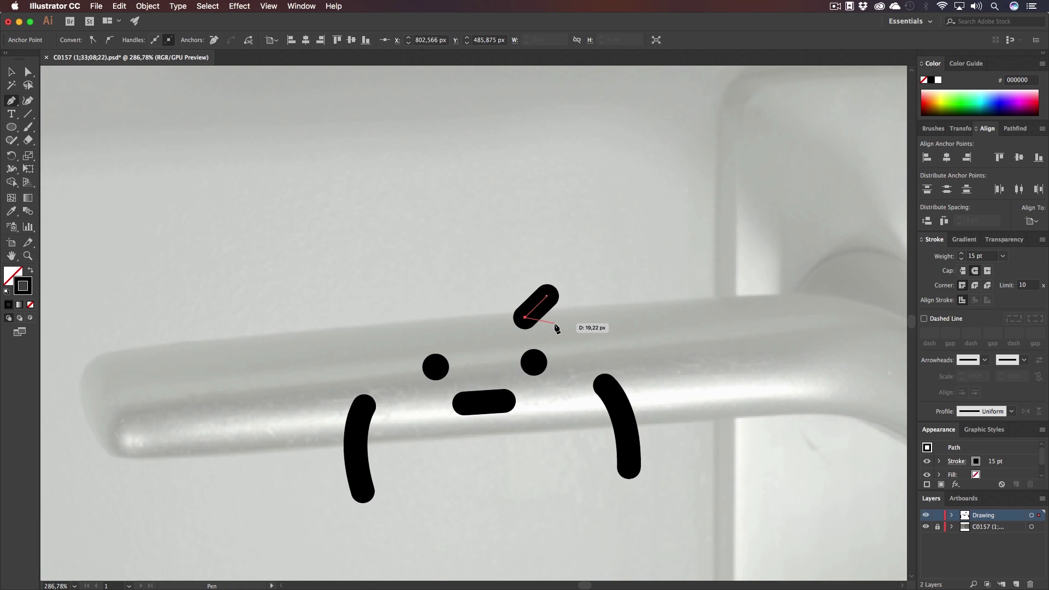
click(555, 324)
key(a)
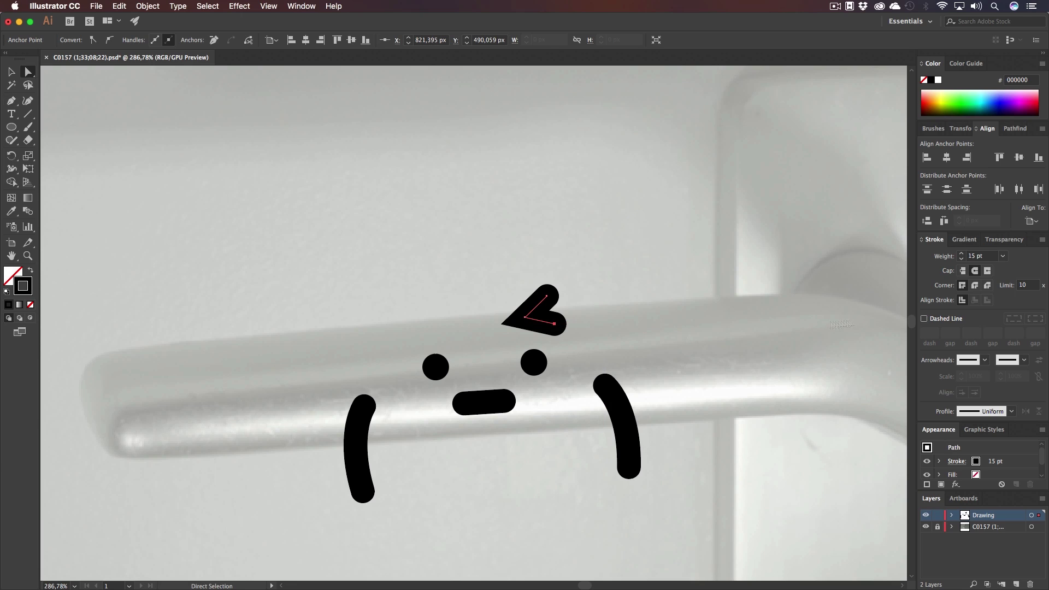
- Give the V-shaped path a round corner join and move it straight up, clear of the handle
click(974, 285)
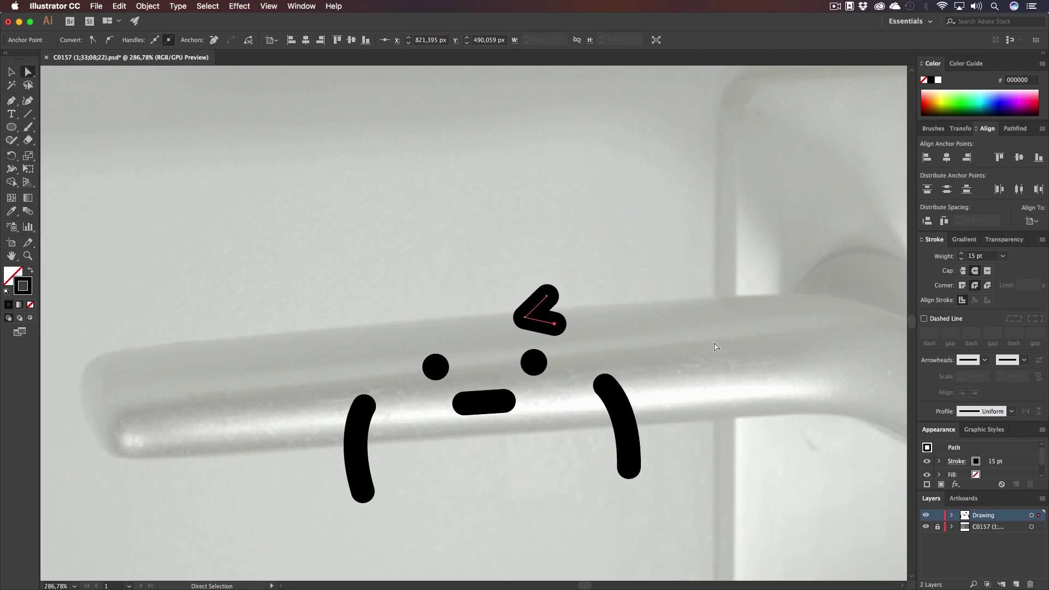
click(619, 350)
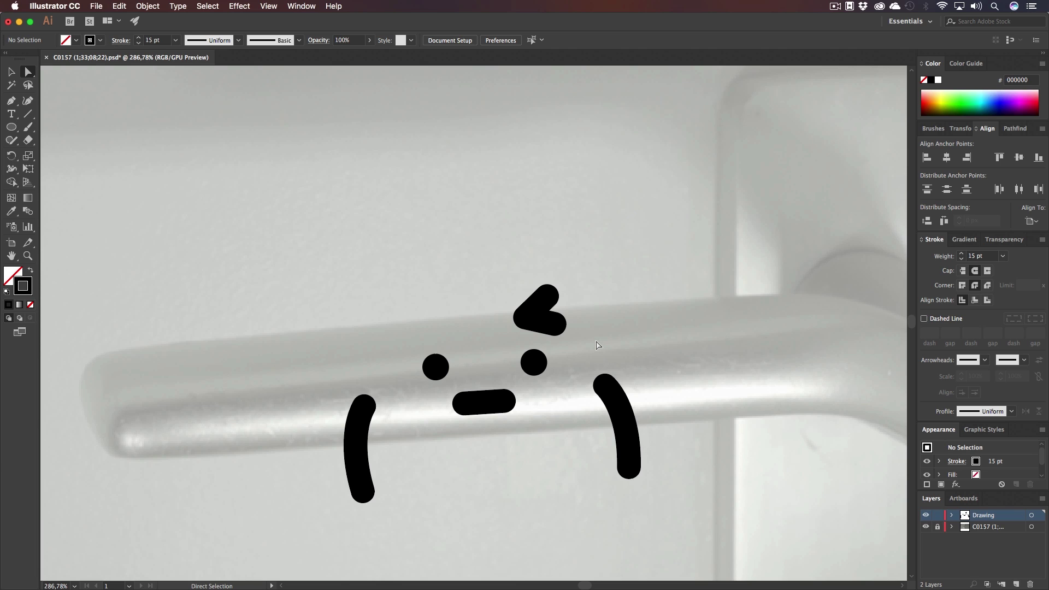
key(v)
drag(545, 306, 544, 242)
click(584, 303)
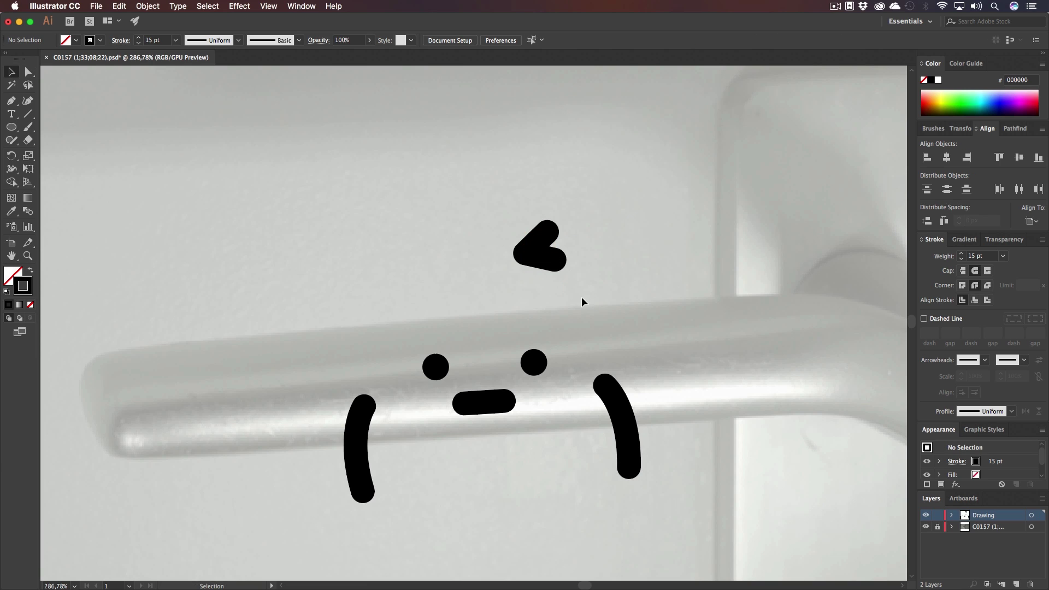
- Reduce the V-shaped path's stroke weight first to 12 pt and finally to 10 pt
click(554, 265)
click(981, 256)
text(12)
key(Return)
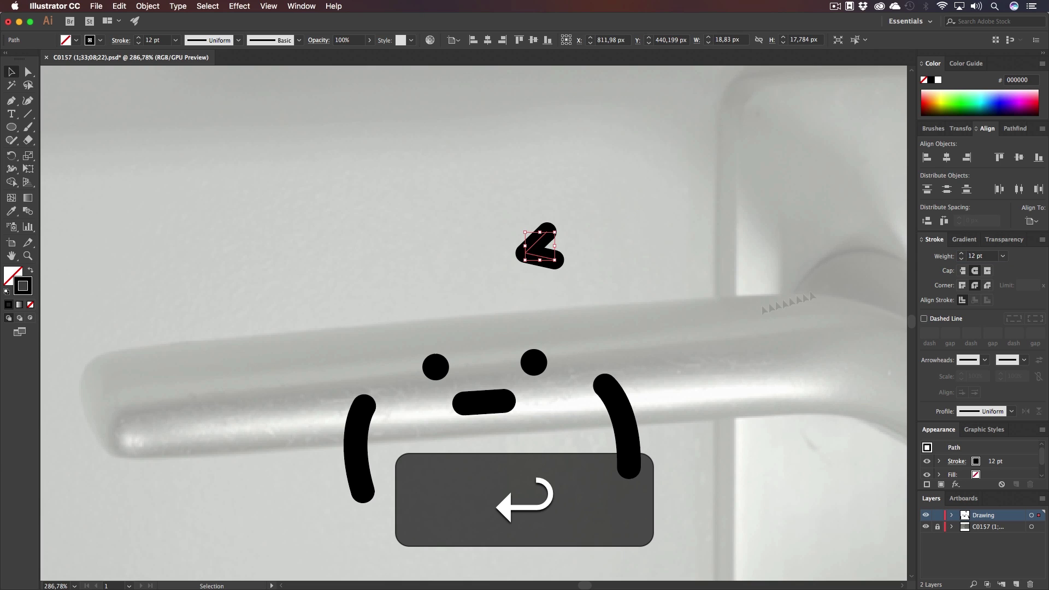
click(981, 255)
text(10)
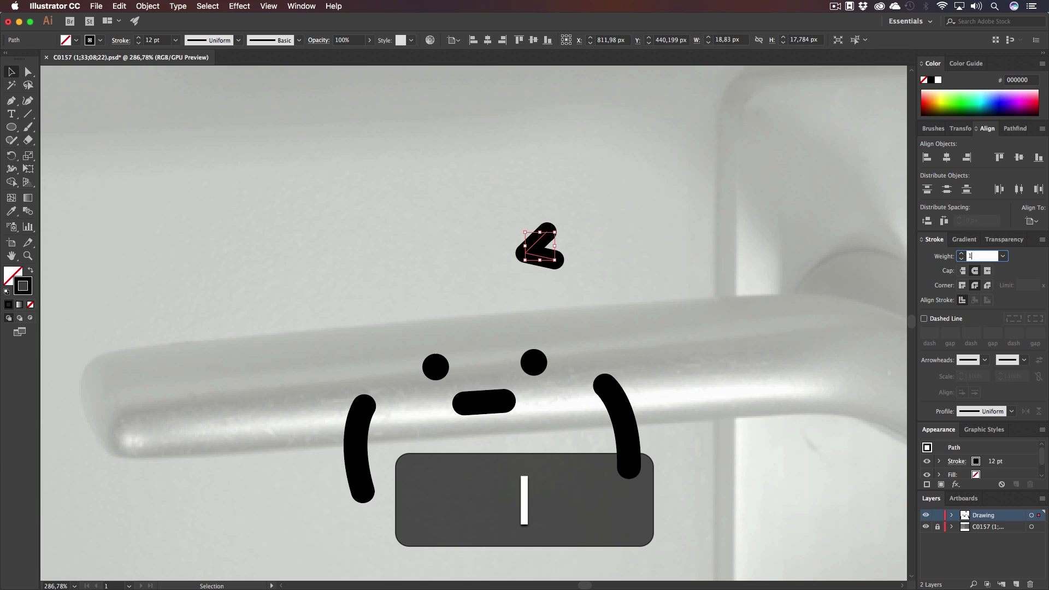
key(Return)
click(564, 276)
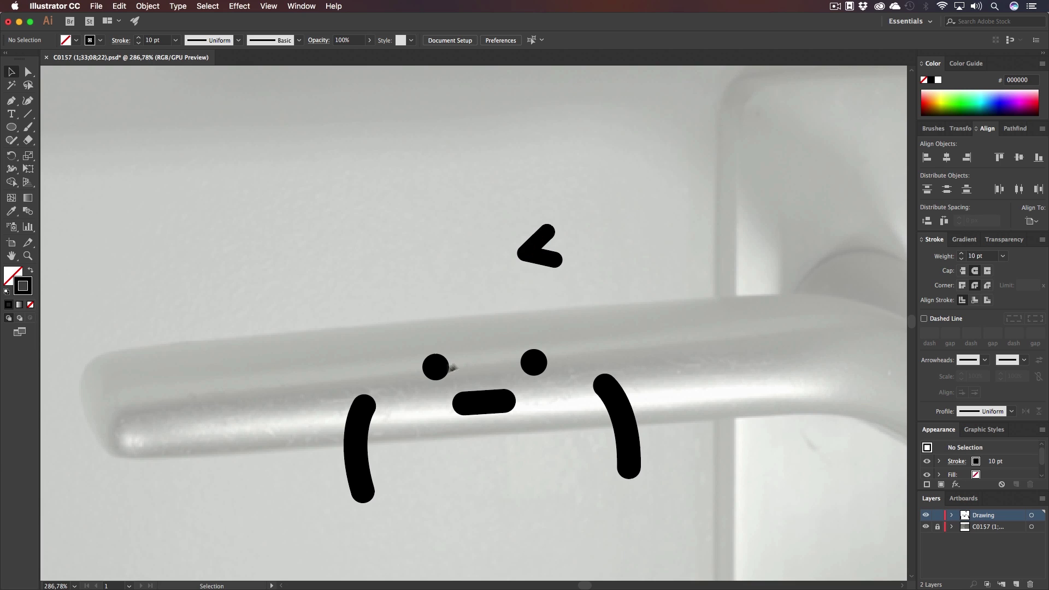
- Group the two round eyes and expand the contents of the Drawing layer
click(434, 367)
shift+click(533, 362)
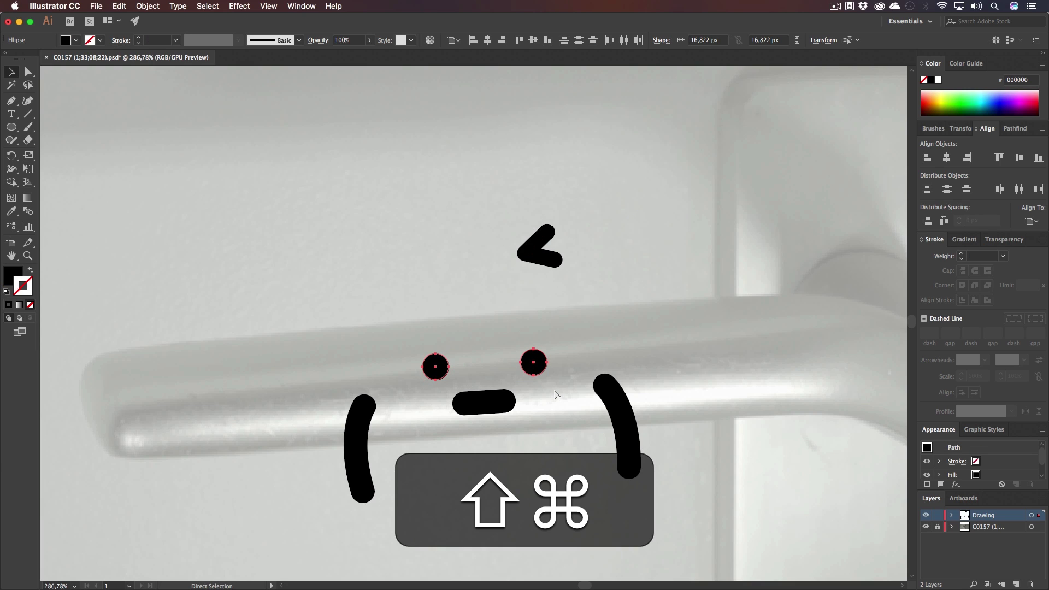
key(super+g)
click(952, 516)
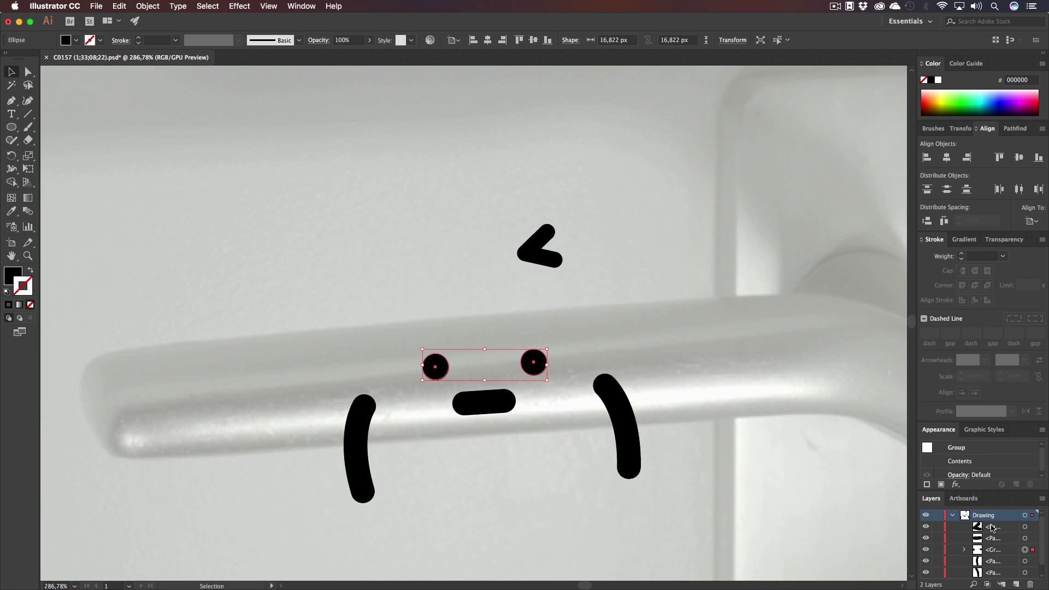
- Name the group of the two round eyes "Eyes" and hide it
double_click(993, 550)
text(Eyes)
key(Return)
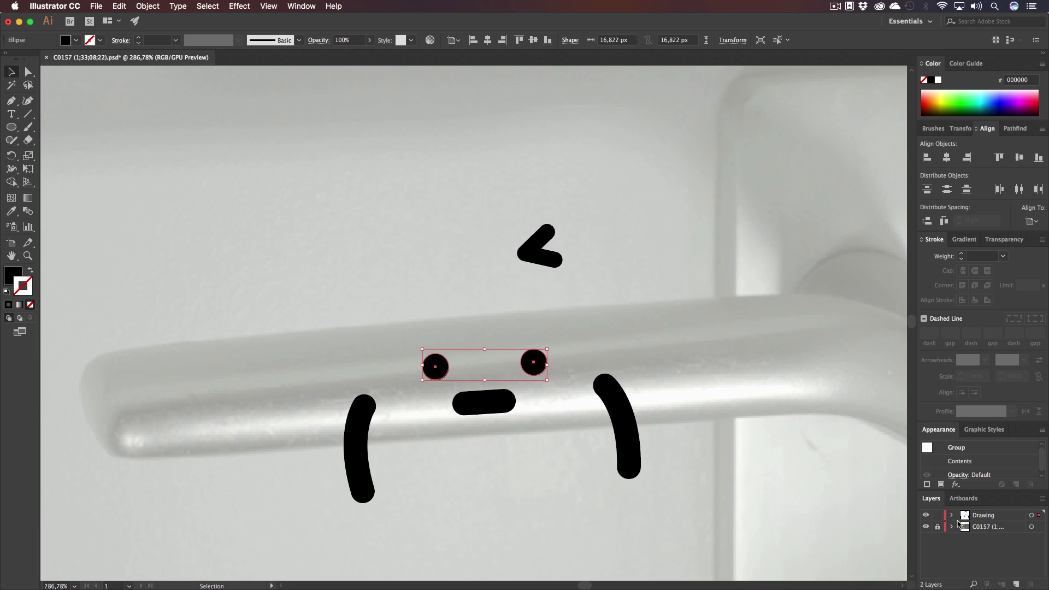
click(925, 550)
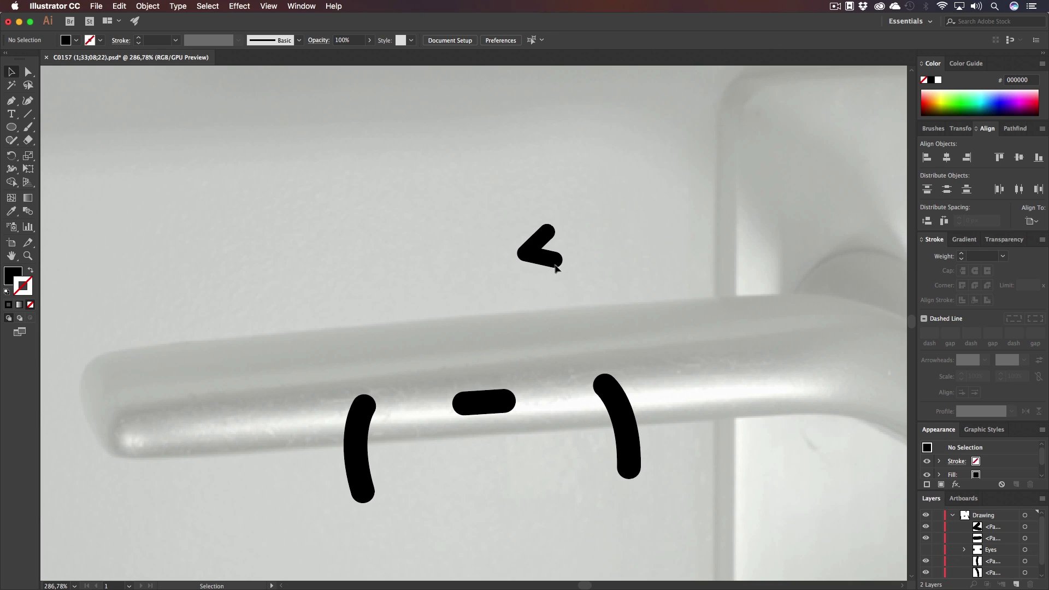
- Place the V-shaped path at the eye position nearest the plate and add a horizontally mirrored copy at the other eye position
drag(530, 257, 407, 356)
key(alt+shift+r)
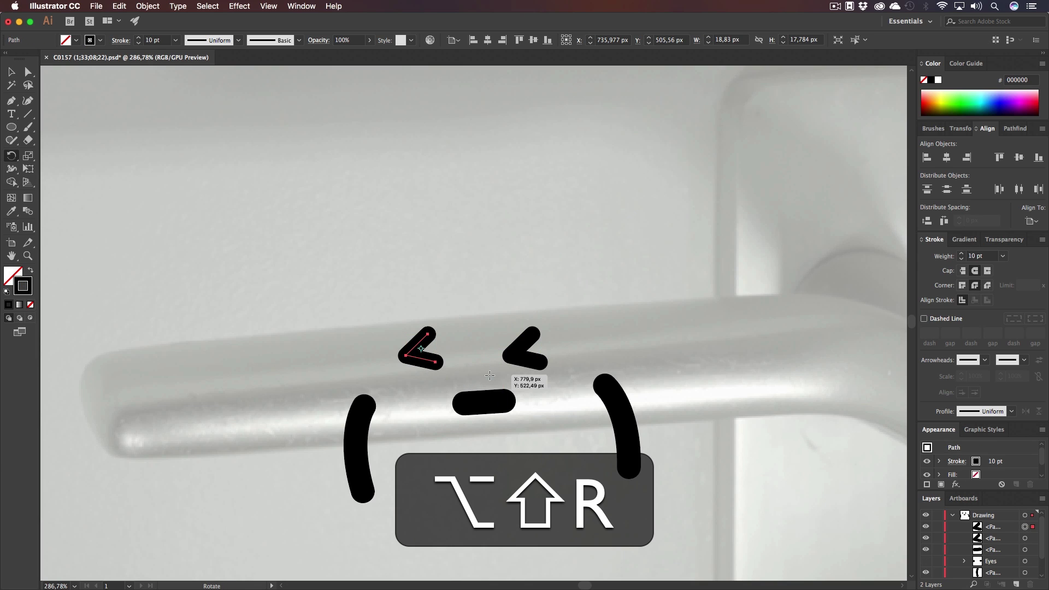
key(shift+o)
drag(417, 410, 421, 415)
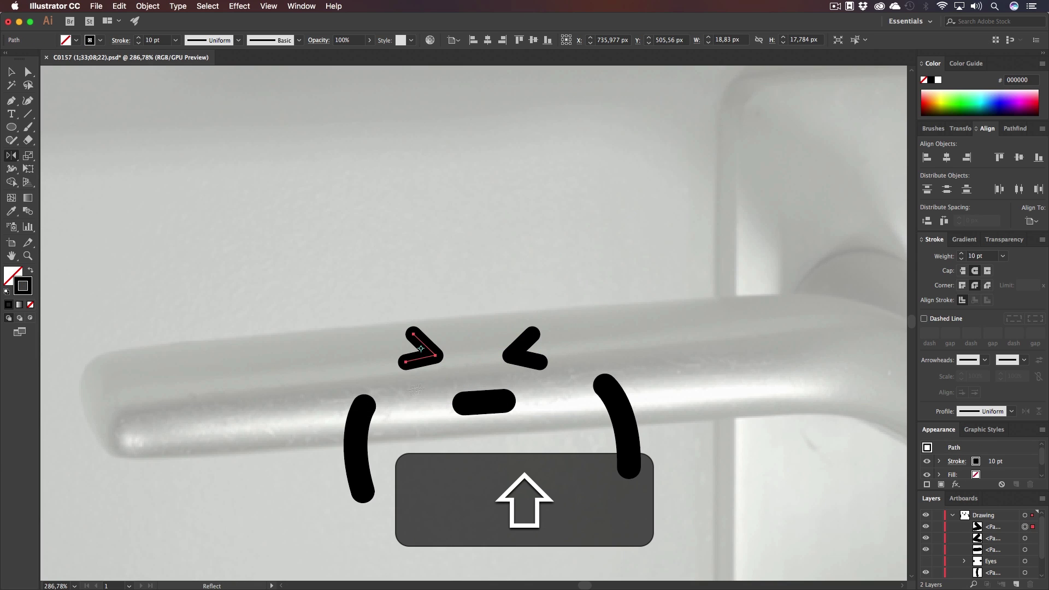
- Move the mirrored V-shape slightly towards the other one and rotate it a little to suit the handle's tilt
key(shift+v)
click(459, 373)
mouse_move(430, 360)
mouse_down()
mouse_move(469, 352)
mouse_move(459, 368)
mouse_move(425, 376)
mouse_move(445, 358)
mouse_up()
key(r)
click(442, 359)
key(v)
click(494, 381)
key(z)
key(v)
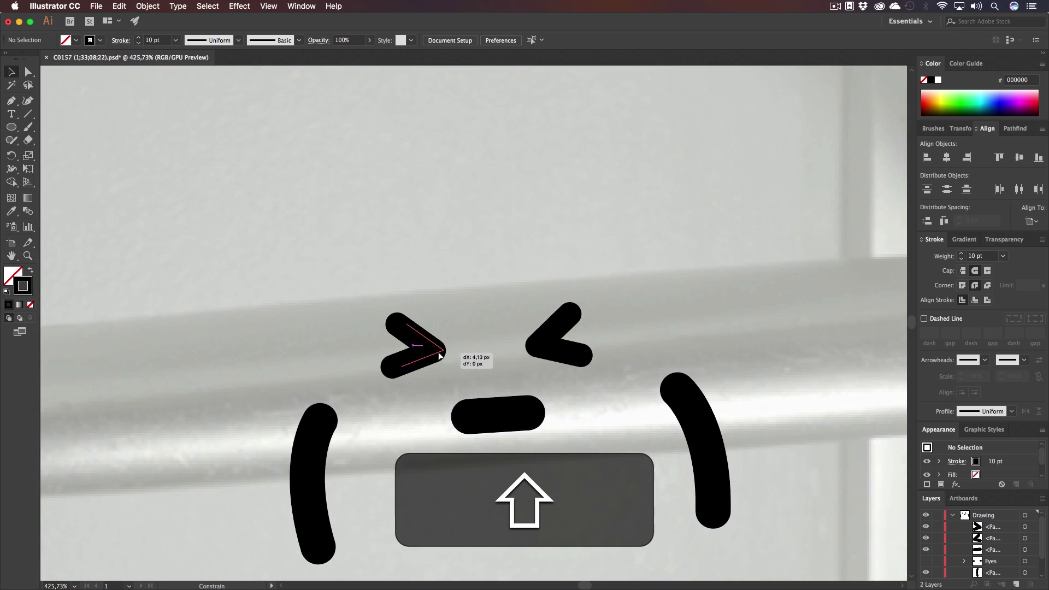
- Examine the placement of the two V-shaped eyes relative to the mouth, the arms and the handle
key(shift+z)
drag(496, 366, 455, 376)
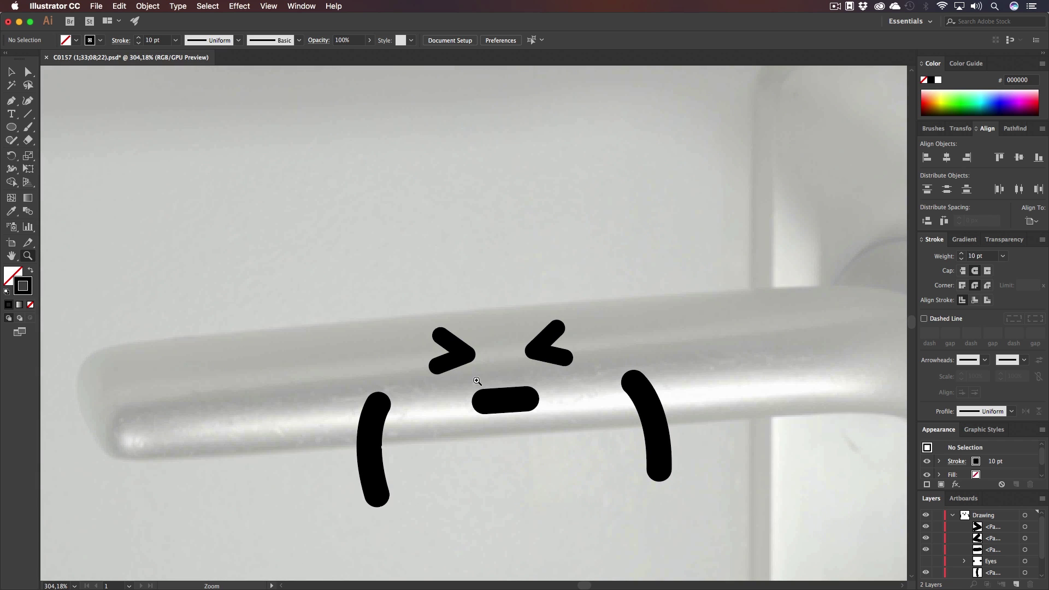
key(h)
mouse_move(545, 398)
mouse_down()
mouse_move(520, 351)
mouse_move(520, 323)
mouse_move(558, 345)
mouse_up()
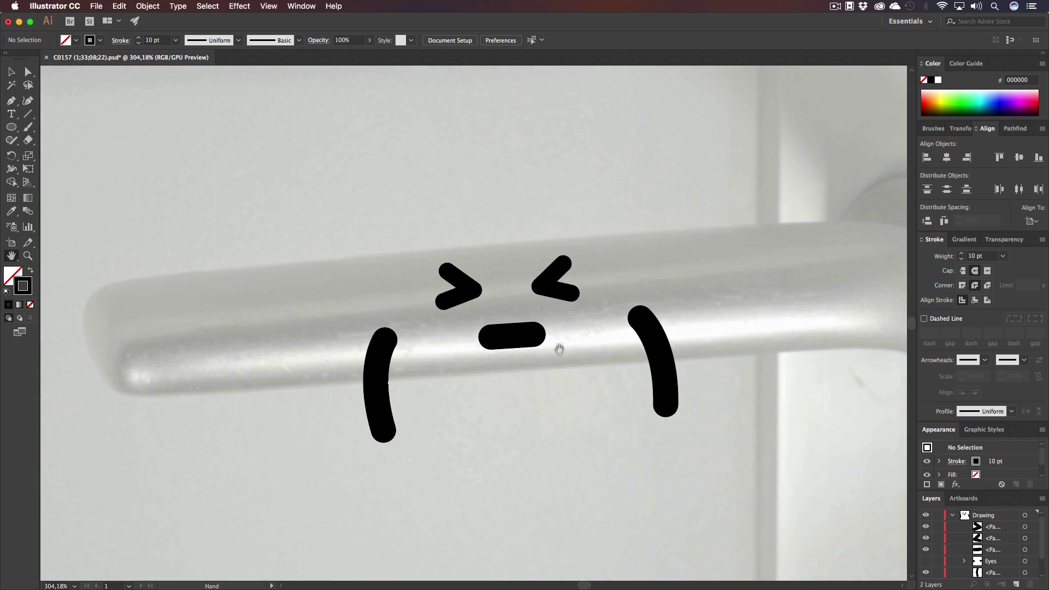
key(v)
key(z)
mouse_move(382, 382)
mouse_down()
mouse_move(620, 382)
mouse_move(374, 375)
mouse_up()
key(h)
key(z)
key(h)
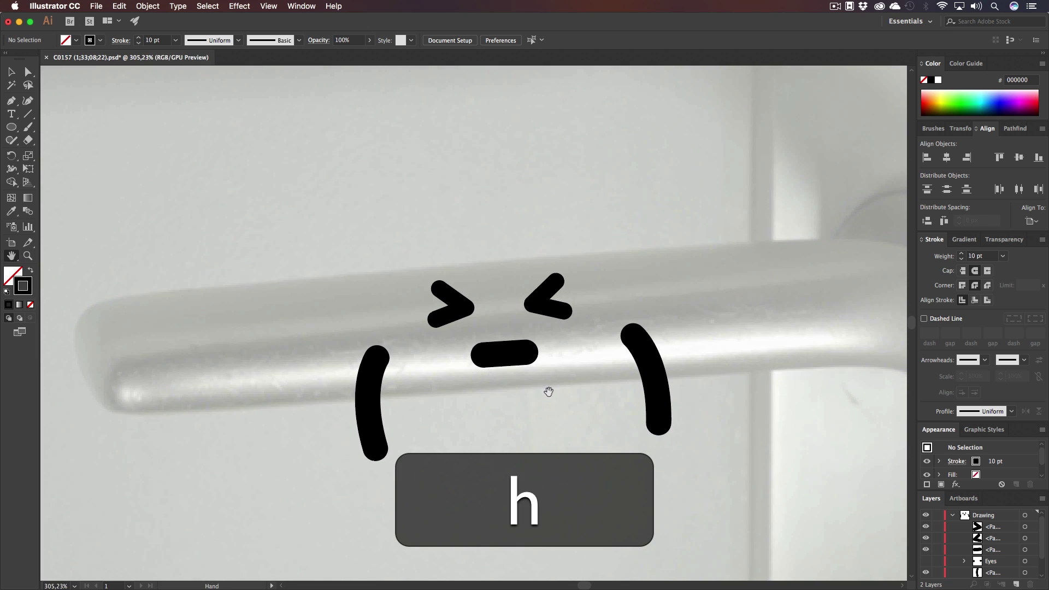
drag(548, 392, 541, 408)
- Group the two V-shaped eyes and name the group "Squinted Eyes"
key(v)
drag(567, 347, 414, 261)
key(super+g)
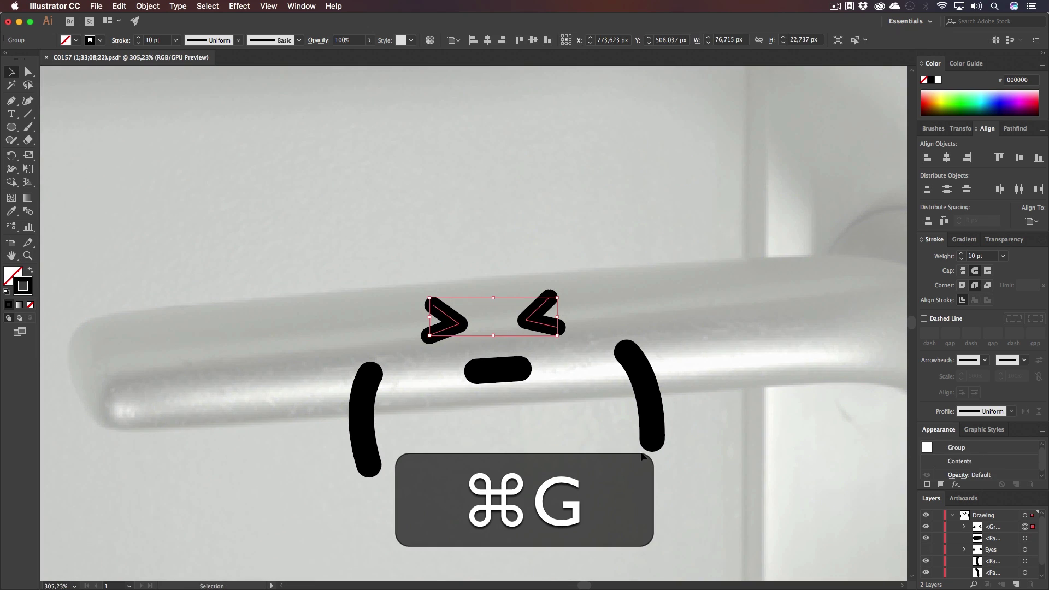
double_click(995, 526)
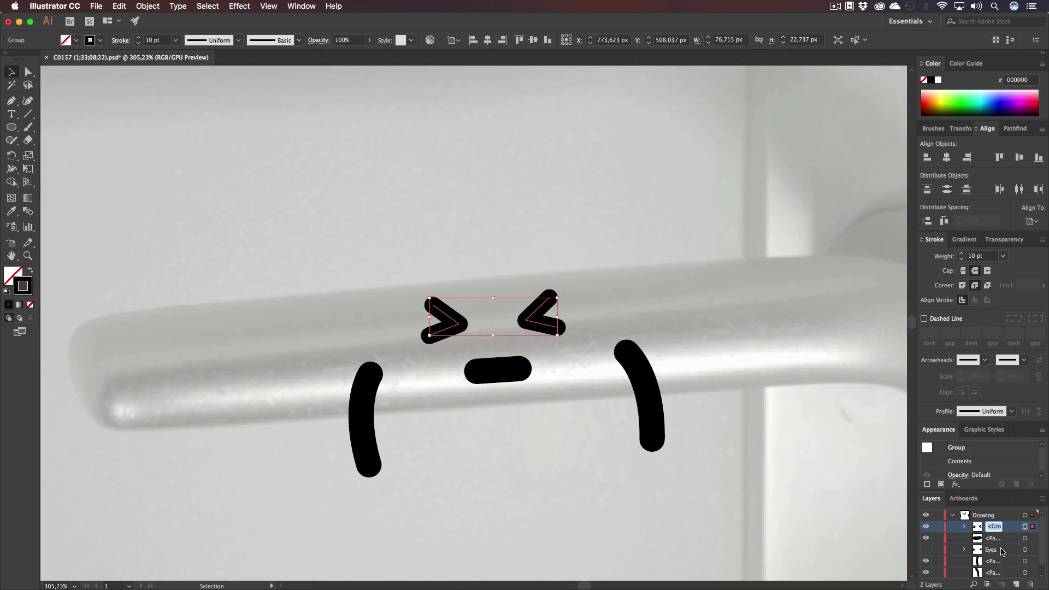
text(Squinted Ey)
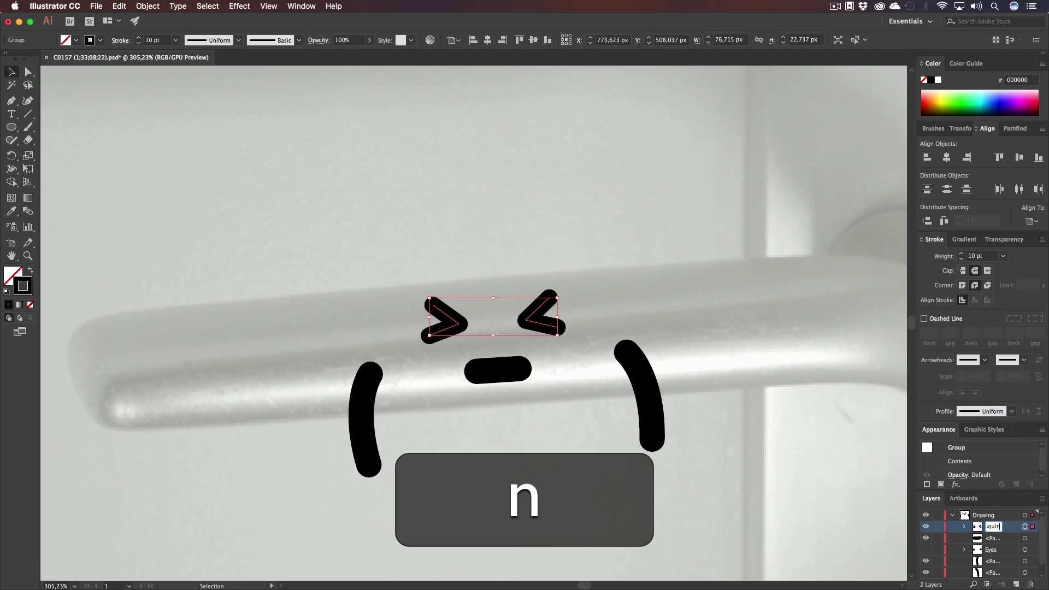
key(Return)
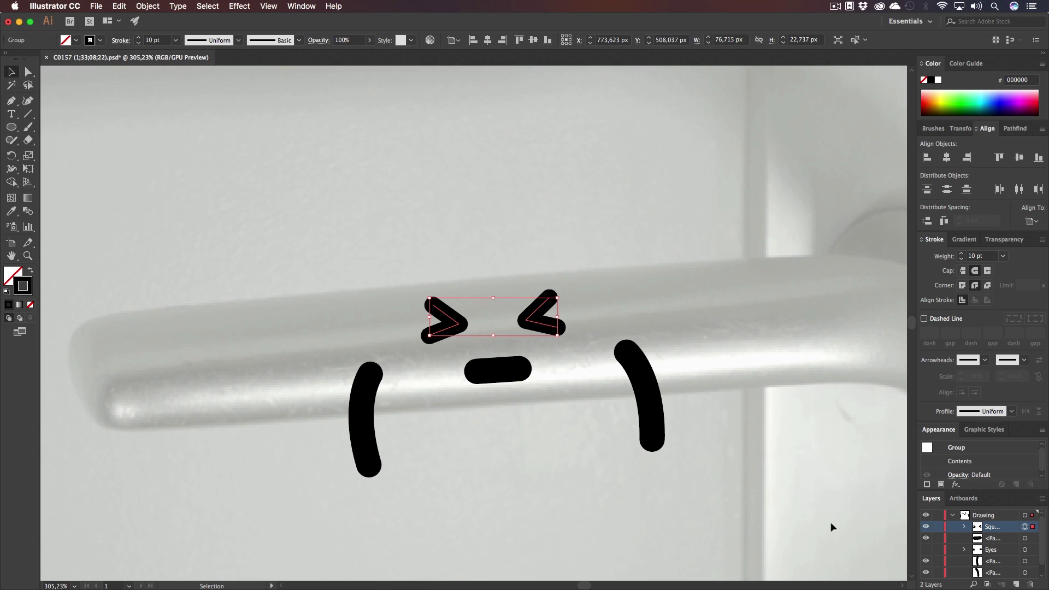
- Compare the squinted and round eyes by toggling the visibility of both groups, and leave both groups shown
click(926, 527)
click(926, 527)
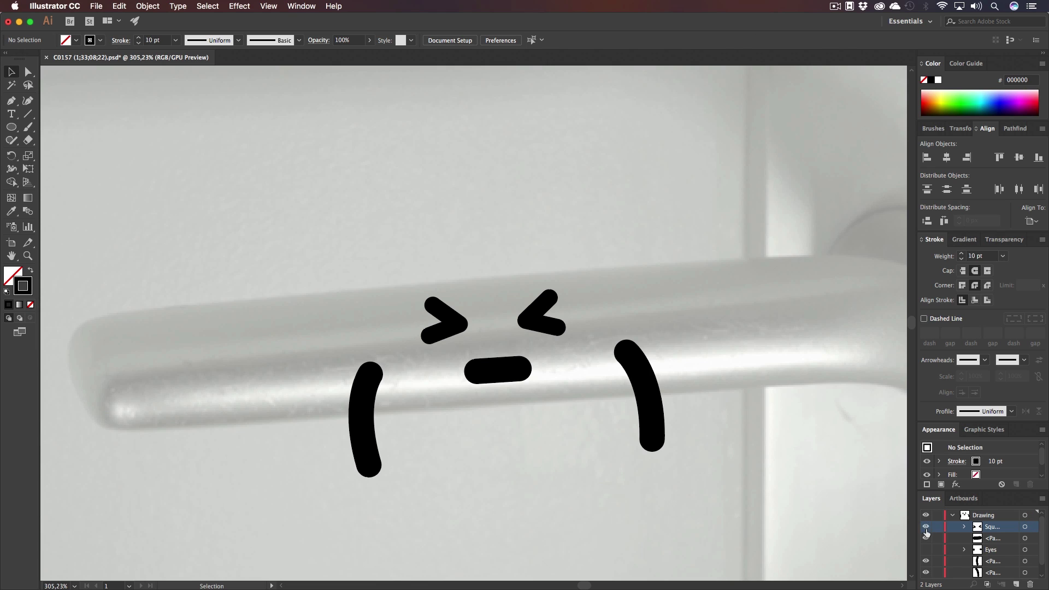
click(925, 527)
click(925, 549)
click(925, 549)
click(925, 549)
click(925, 550)
click(925, 549)
click(925, 527)
- Move the squinted eyes group 5 px down and 2 px towards the plate so it overlaps the round eyes, and hide it
click(1025, 526)
key(v)
key(Down)
key(Down)
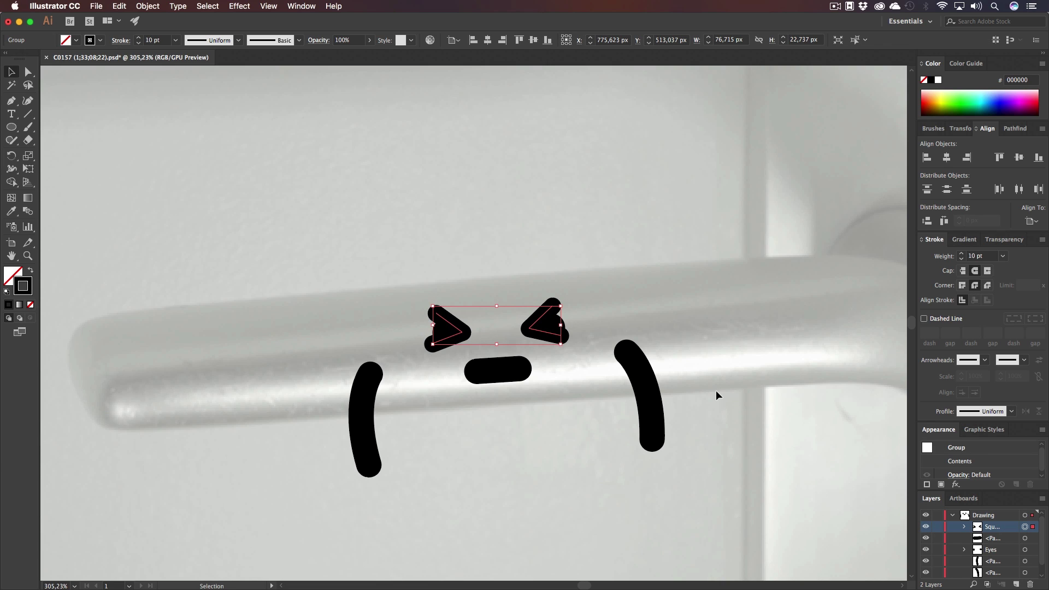
click(925, 527)
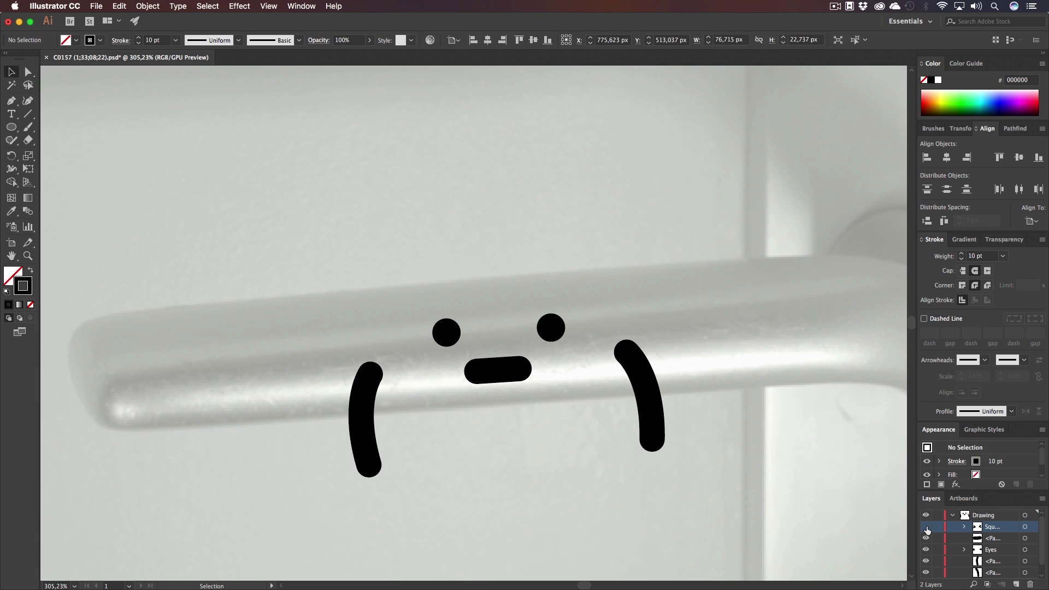
click(925, 538)
click(925, 538)
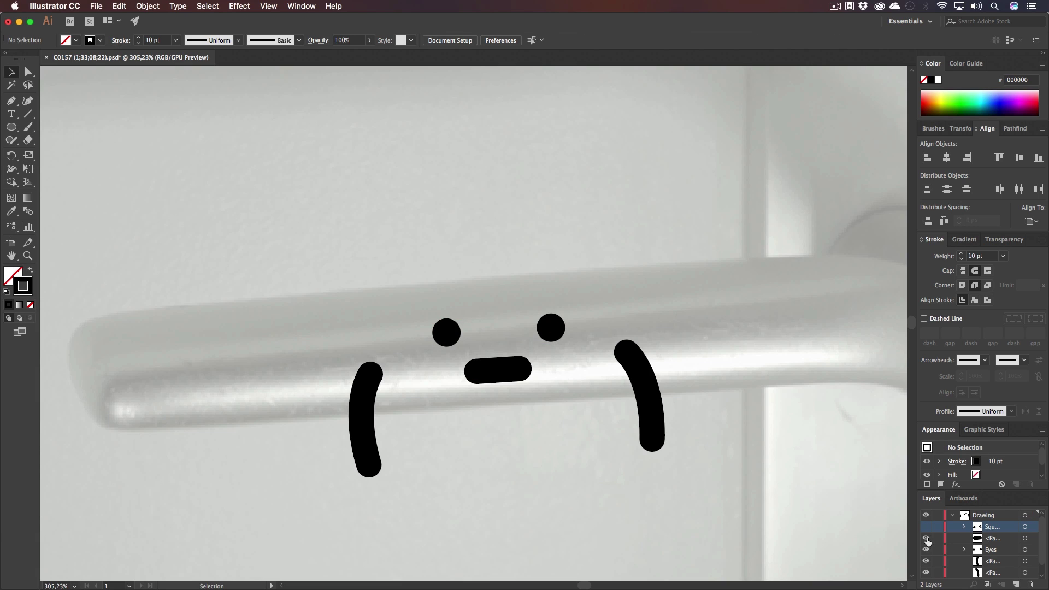
double_click(994, 538)
click(996, 551)
- Release the contents of the Drawing layer to separate layers as a sequence
click(974, 516)
click(952, 516)
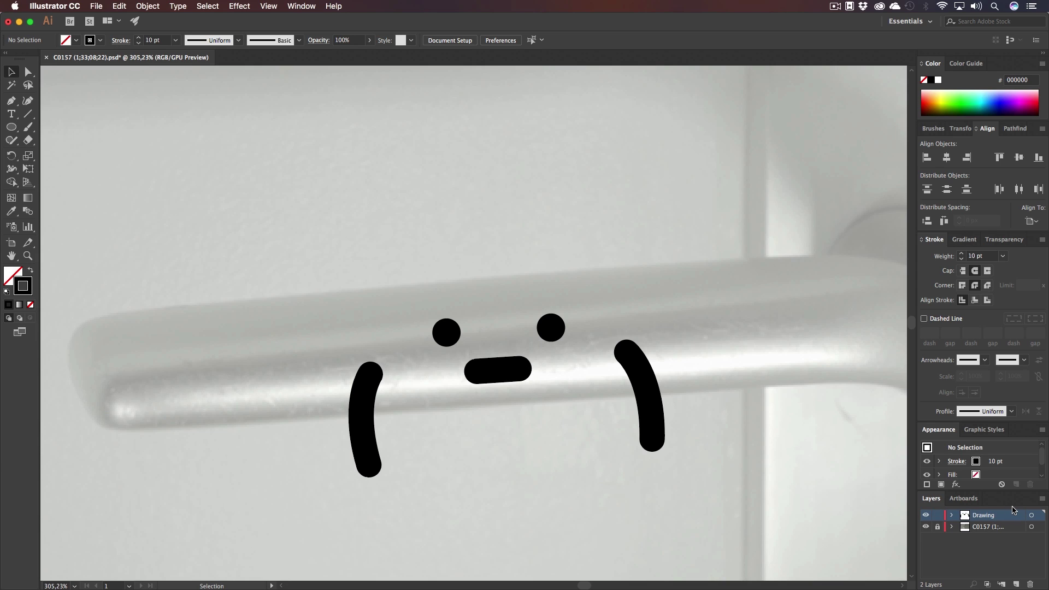
click(1042, 499)
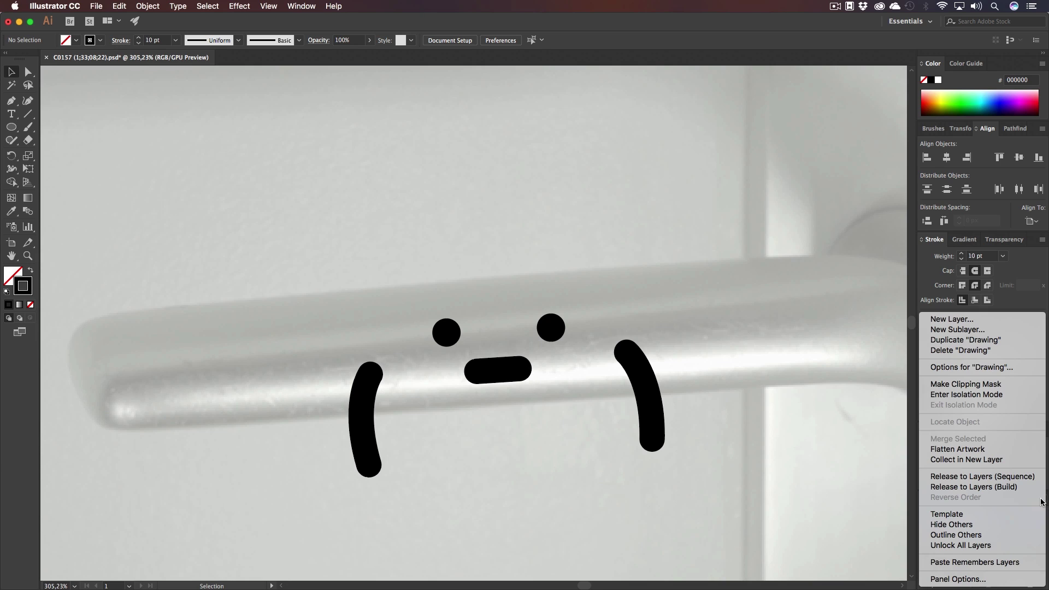
click(1013, 479)
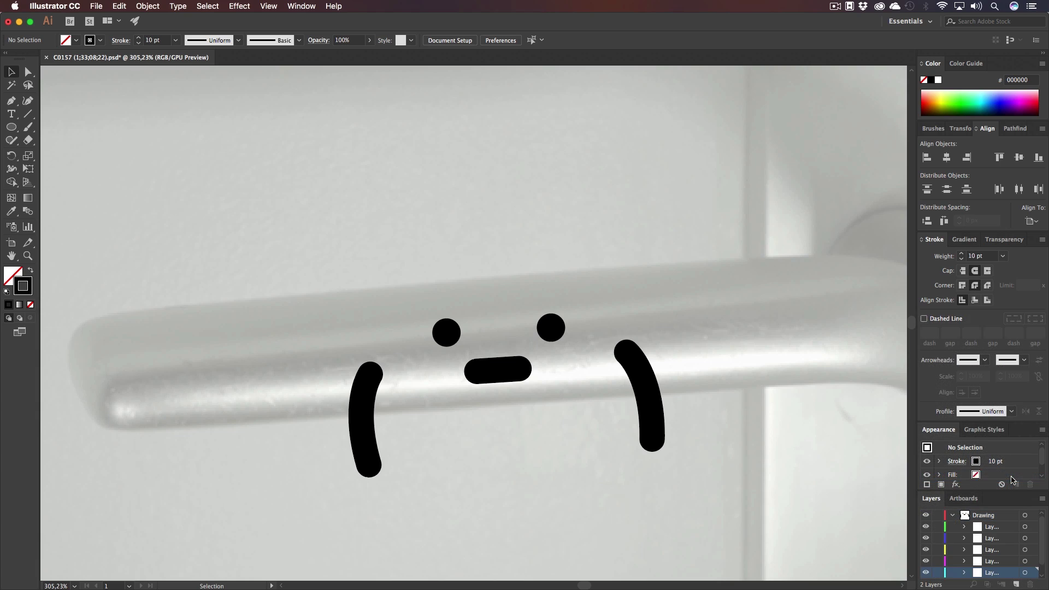
- Move the five released sublayers out above the Drawing layer and delete the emptied Drawing layer
shift+click(996, 528)
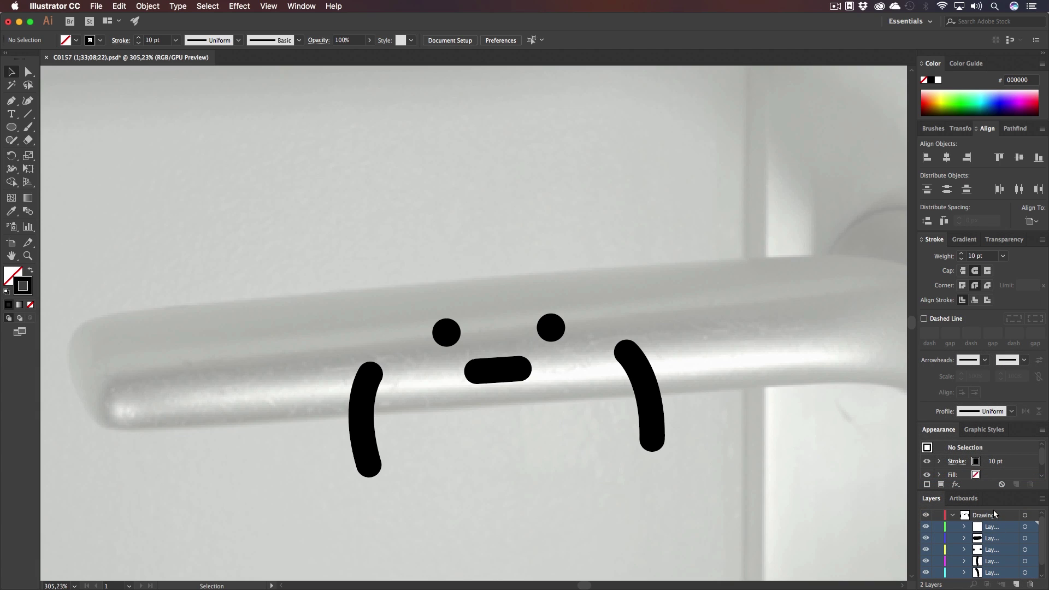
drag(991, 529, 995, 513)
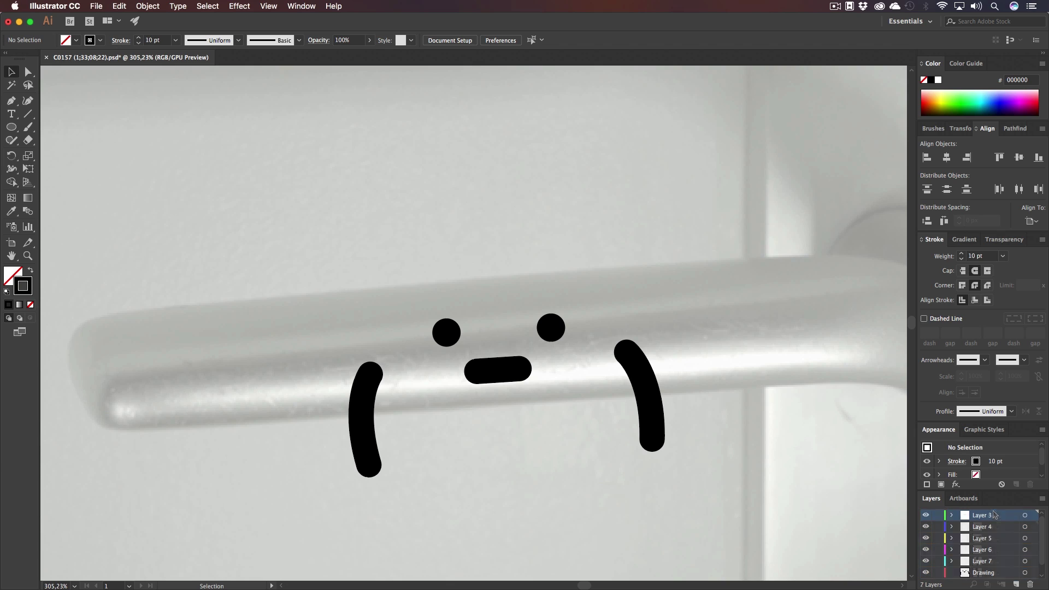
drag(989, 572, 1030, 584)
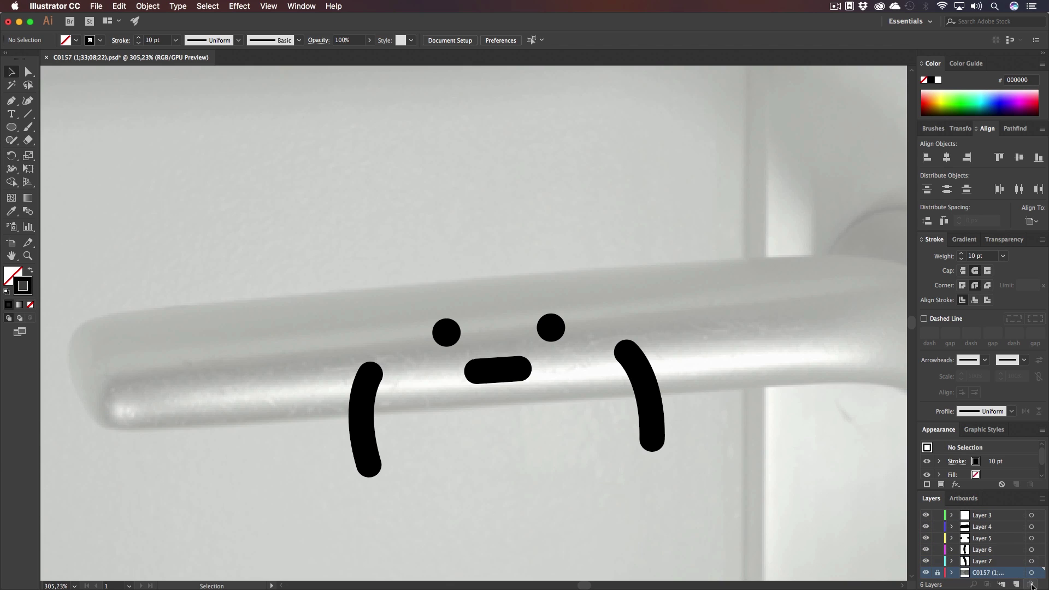
click(990, 515)
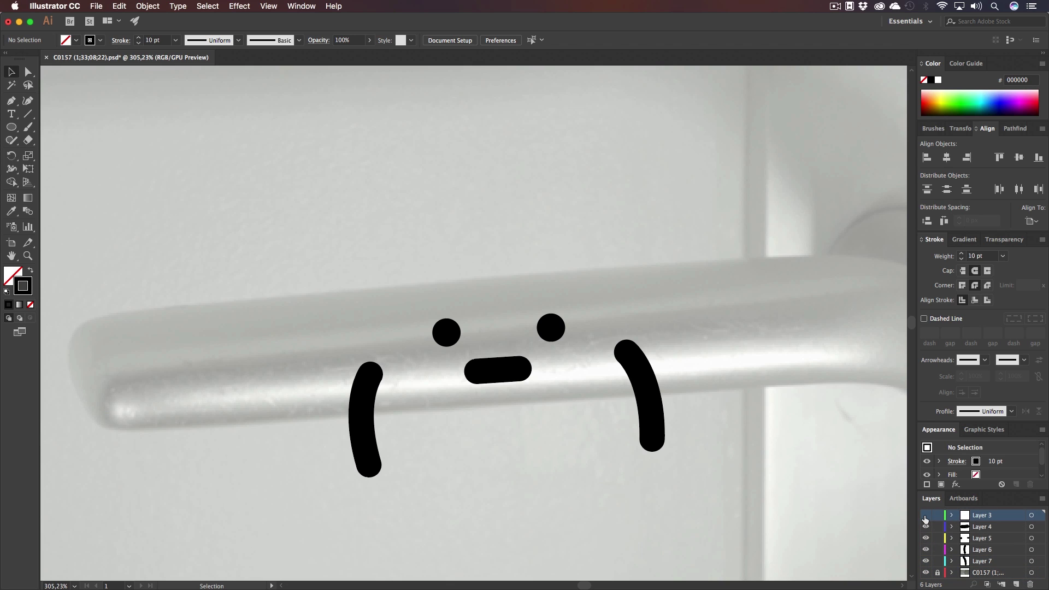
click(1030, 585)
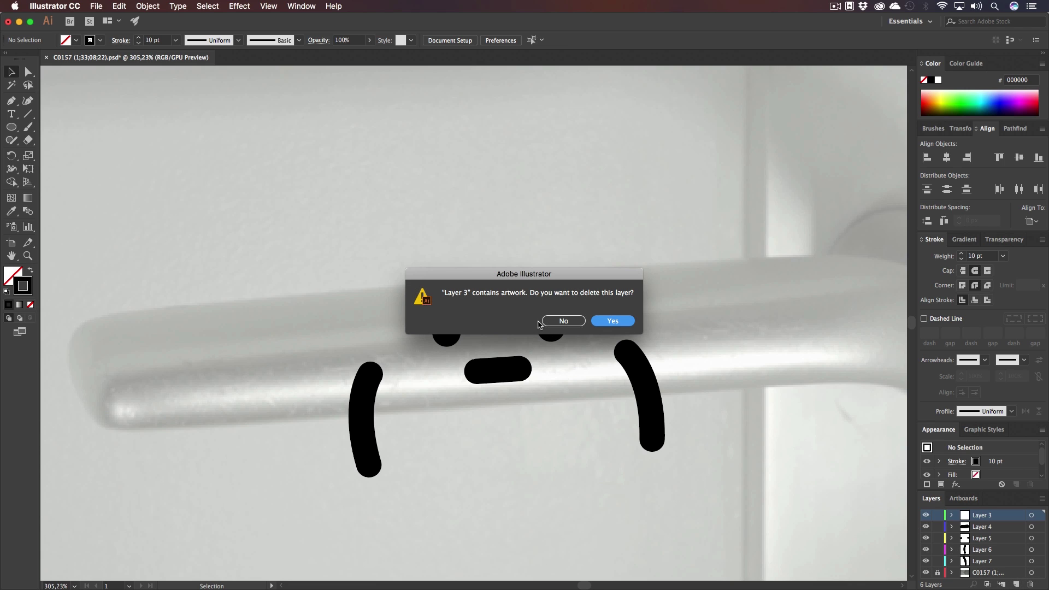
click(562, 323)
- Show the hidden squinted eyes group inside Layer 3 and rename that layer "Squnished Eyes"
click(952, 517)
click(988, 527)
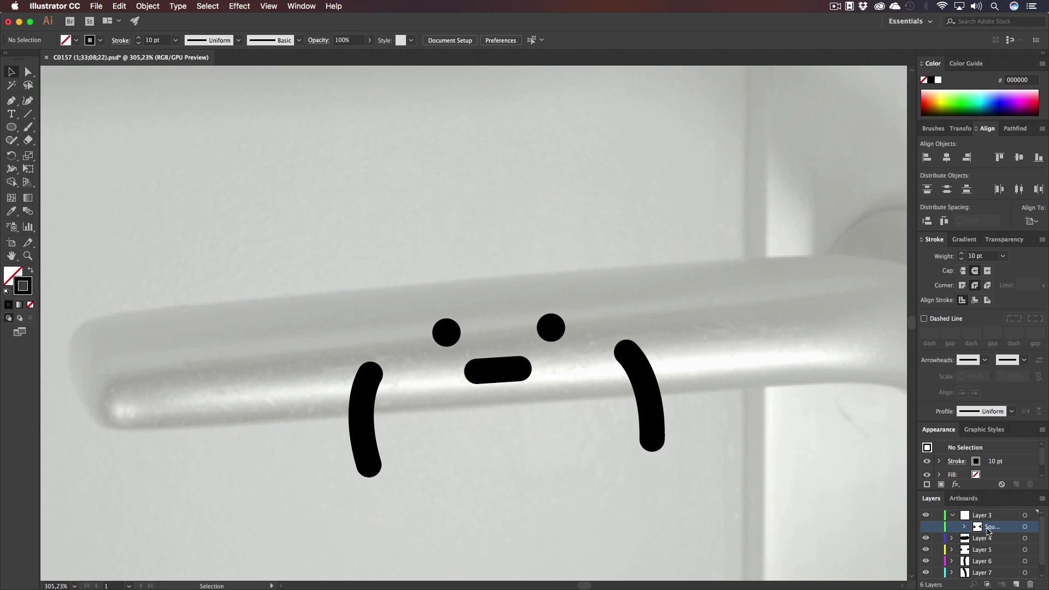
click(926, 527)
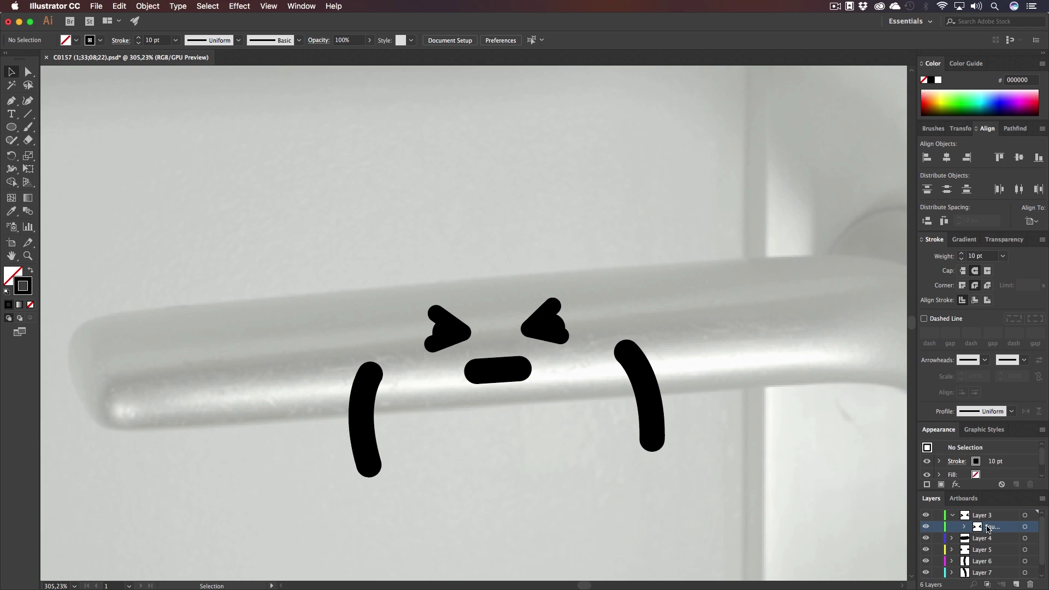
click(952, 515)
double_click(986, 515)
text(Squished Eyes)
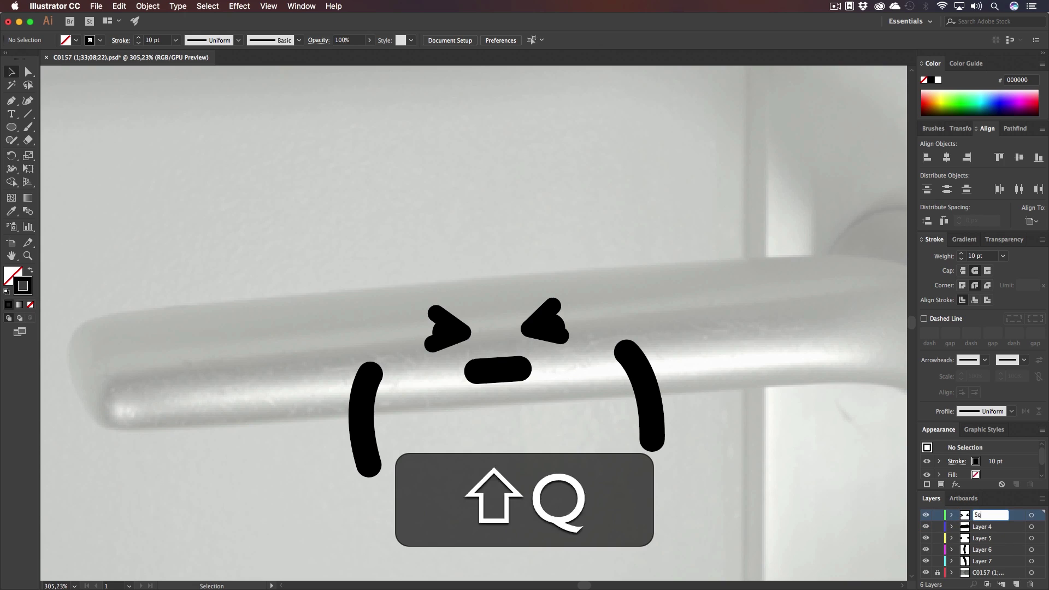
key(Return)
- Rename Layer 4 as "Mouth" and Layer 5 as "Eyes"
double_click(1006, 527)
key(BackSpace)
text(Mouth)
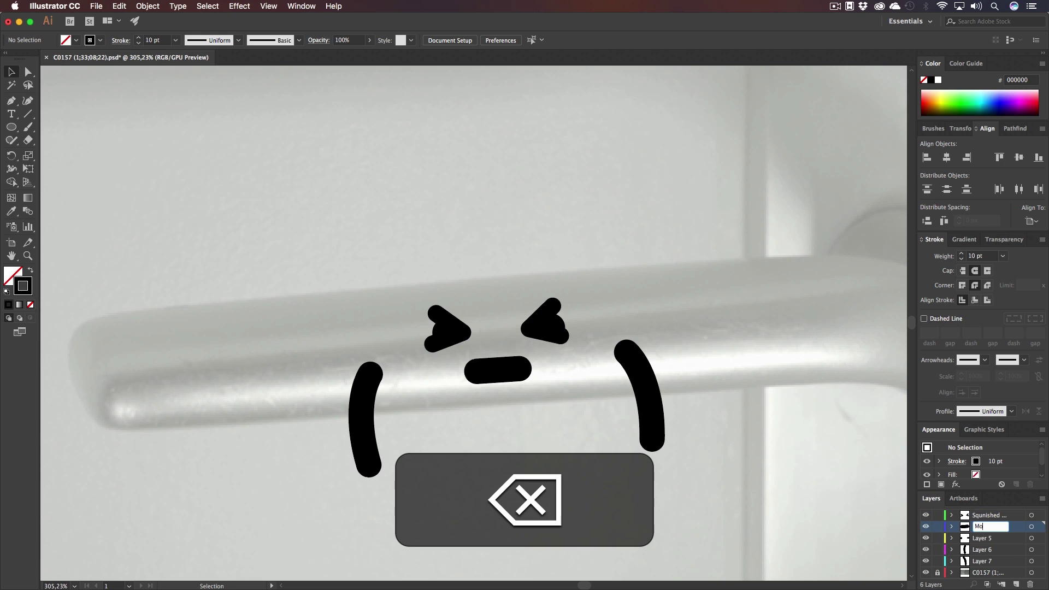
key(Return)
click(986, 539)
double_click(986, 540)
text(Eyes)
key(Return)
- Rename Layer 6 as "Left Arm" and Layer 7 as "Right Arm"
click(926, 549)
click(926, 549)
double_click(965, 550)
text(Left Arm)
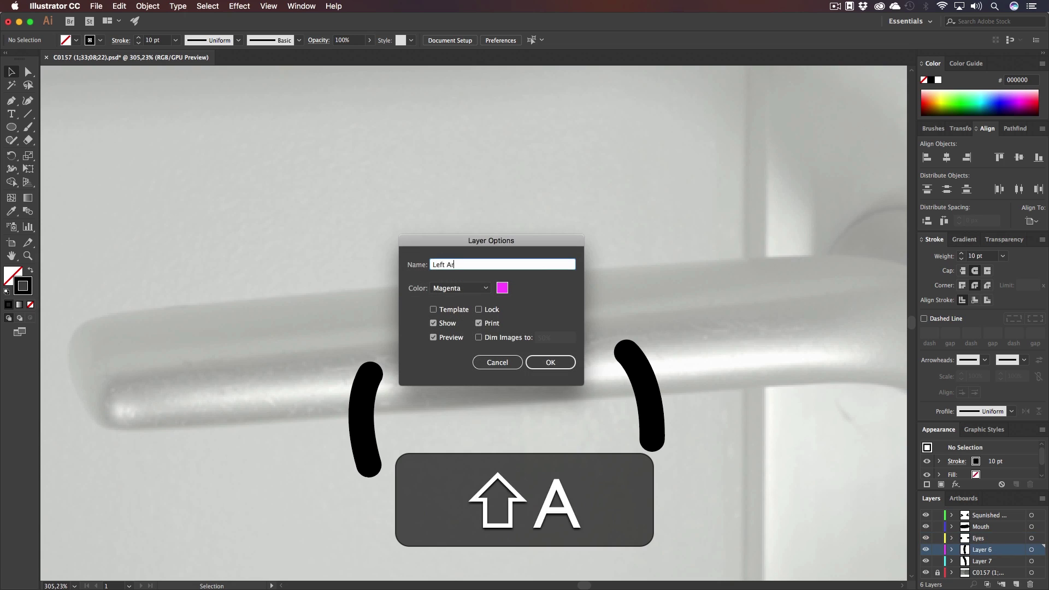
key(Return)
double_click(975, 561)
text(Right Arm)
key(Return)
- Check the contents of the Mouth layer and the squinted eyes layer by toggling their visibility
click(925, 527)
click(925, 527)
click(925, 516)
click(926, 516)
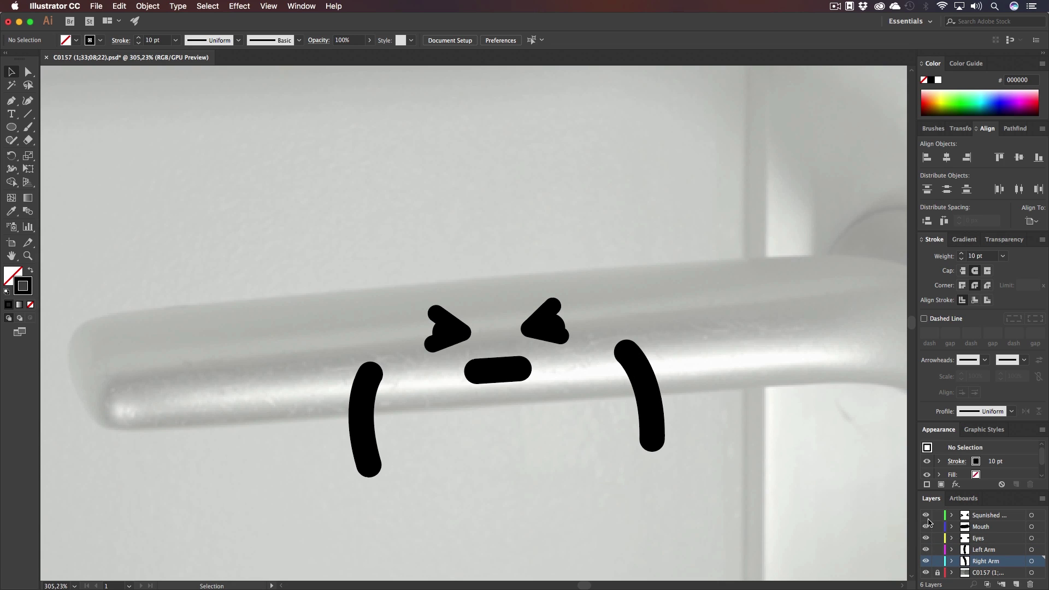
- Hide the locked door-handle frame layer so that only the drawn face and arms show on the artboard
key(z)
alt+click(653, 424)
alt+click(494, 374)
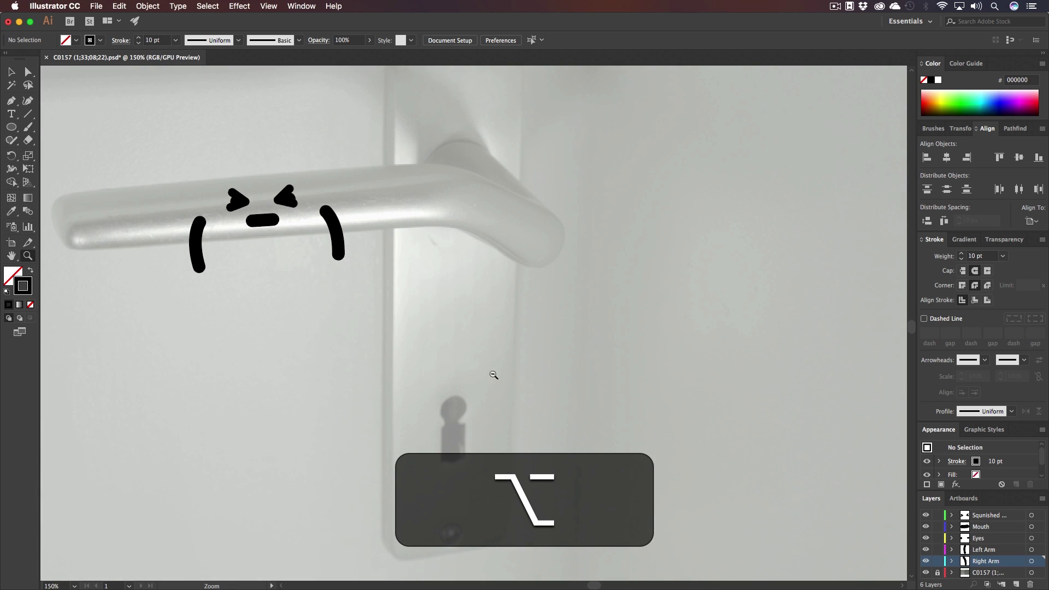
alt+click(492, 375)
alt+click(492, 375)
key(alt+h)
drag(492, 375, 540, 477)
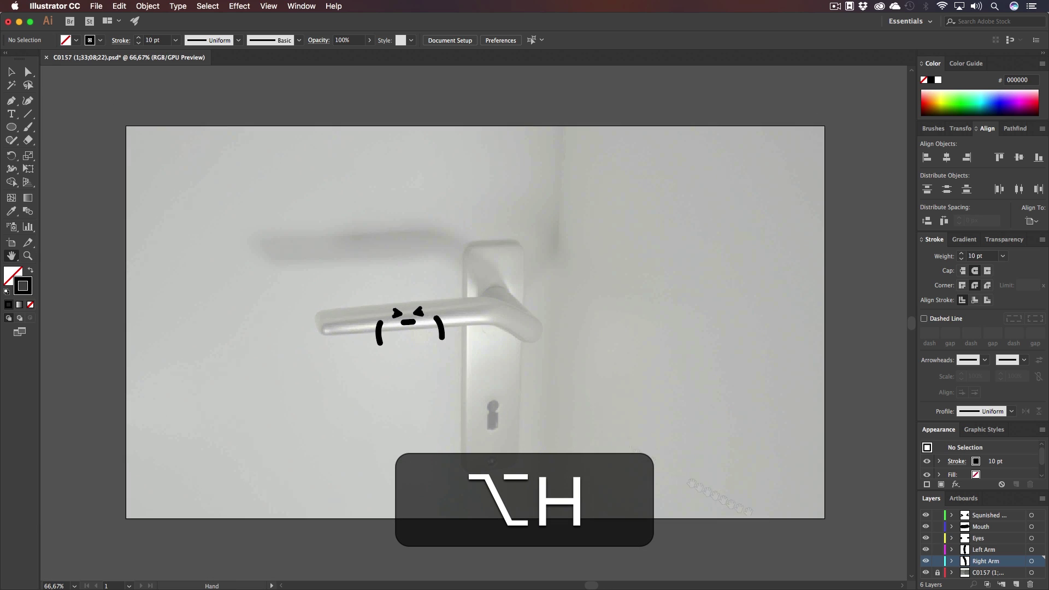
click(925, 573)
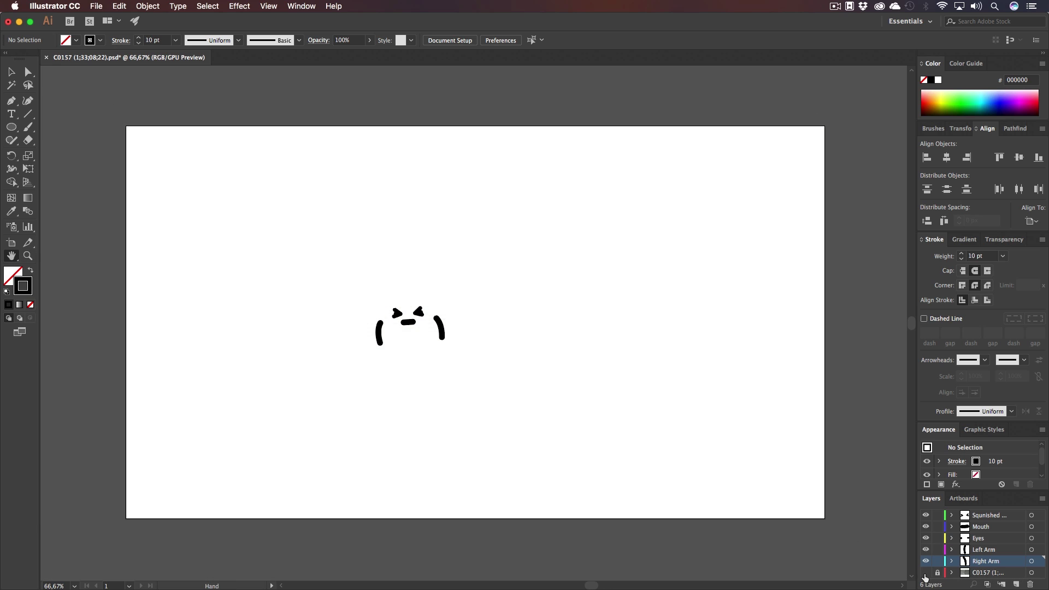
click(981, 573)
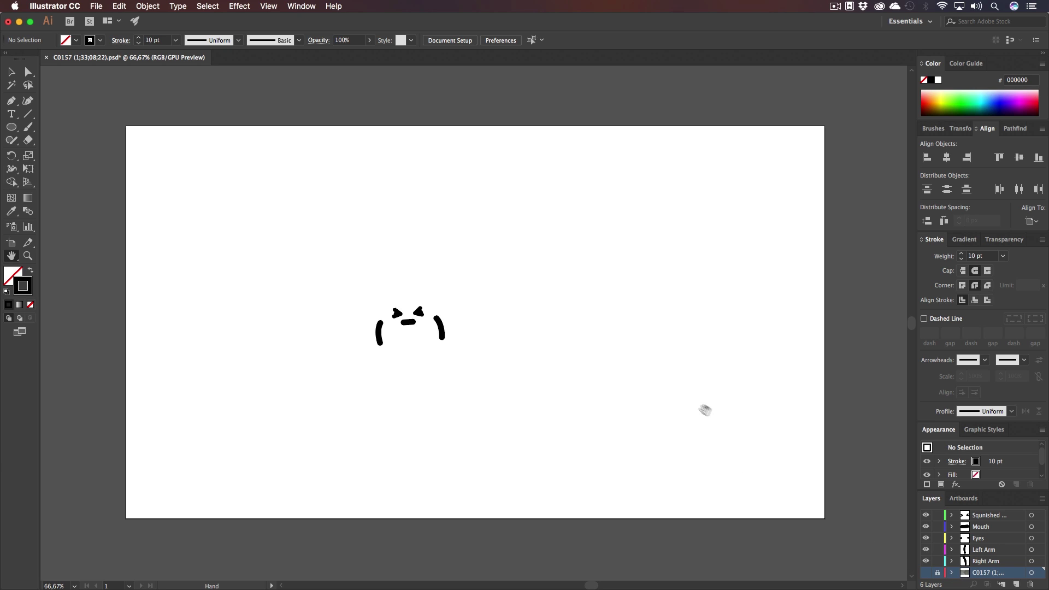
- Save the artwork as Drawing.ai in the Living Objects Tutorial folder, using the Illustrator CC version
key(super+s)
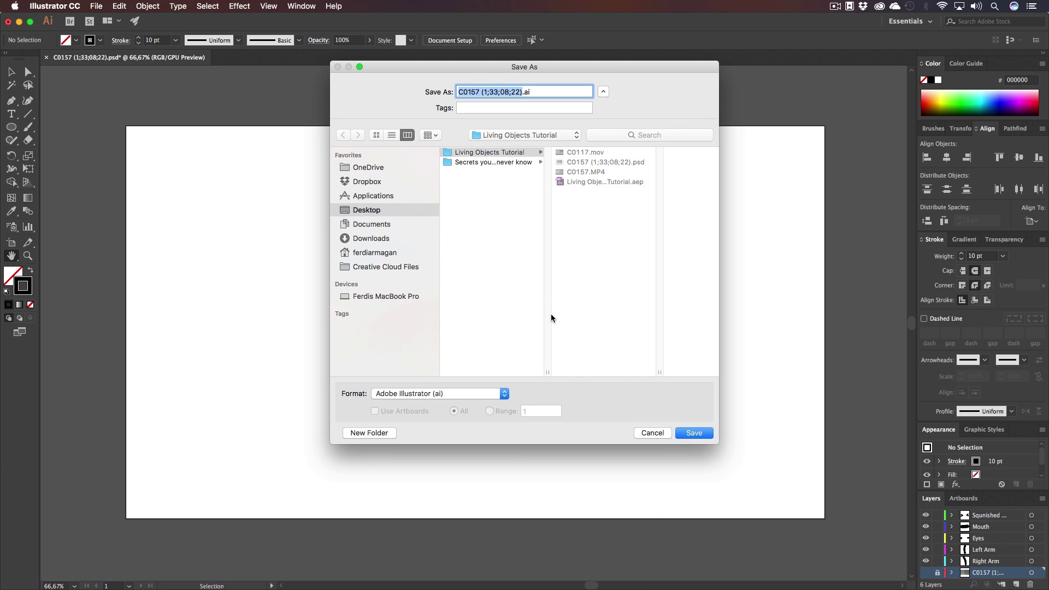
key(shift)
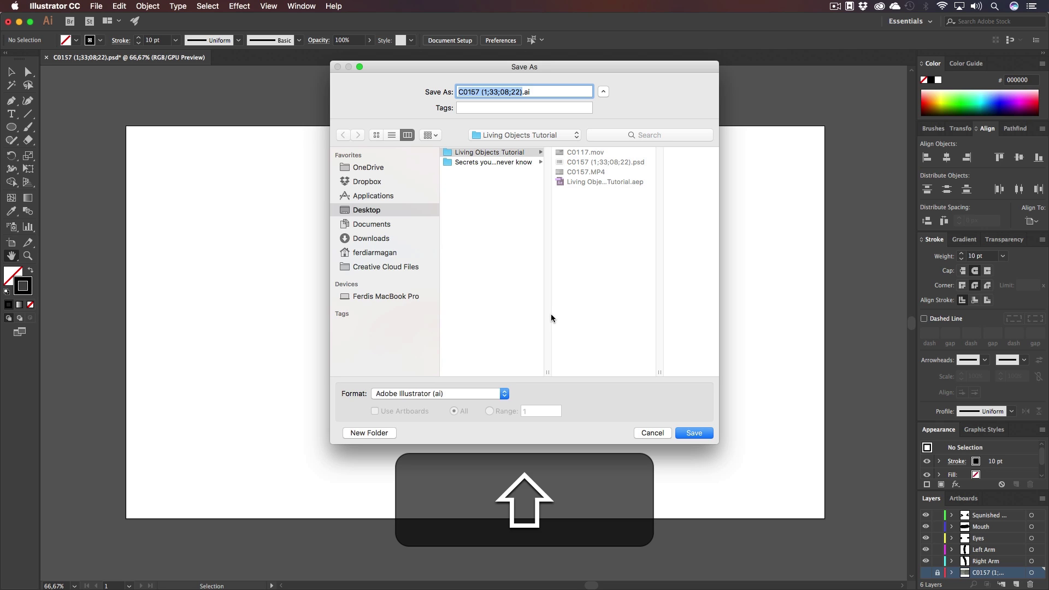
text(Drawing)
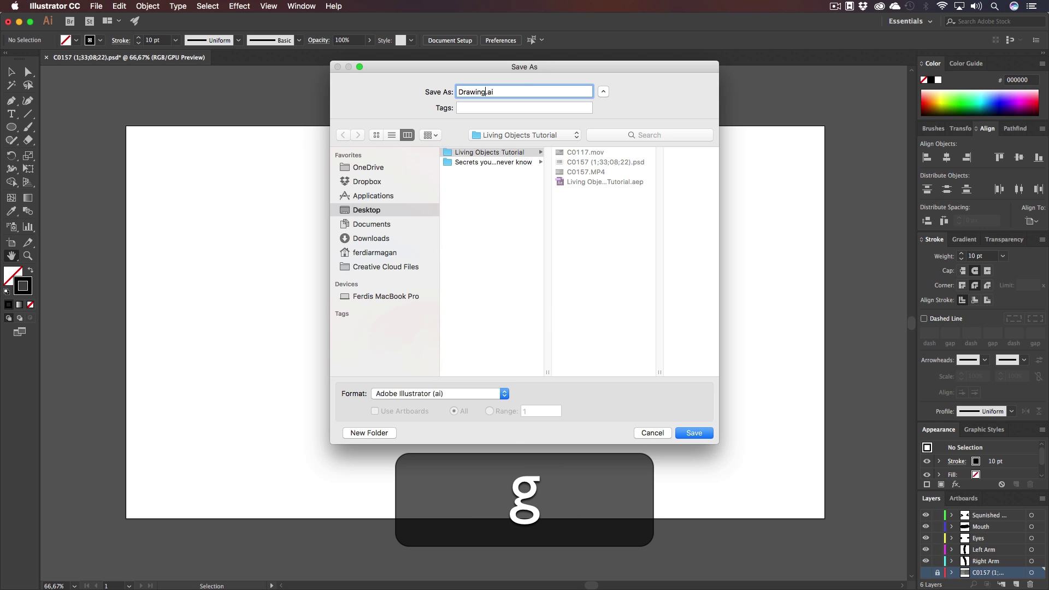
click(599, 297)
click(695, 433)
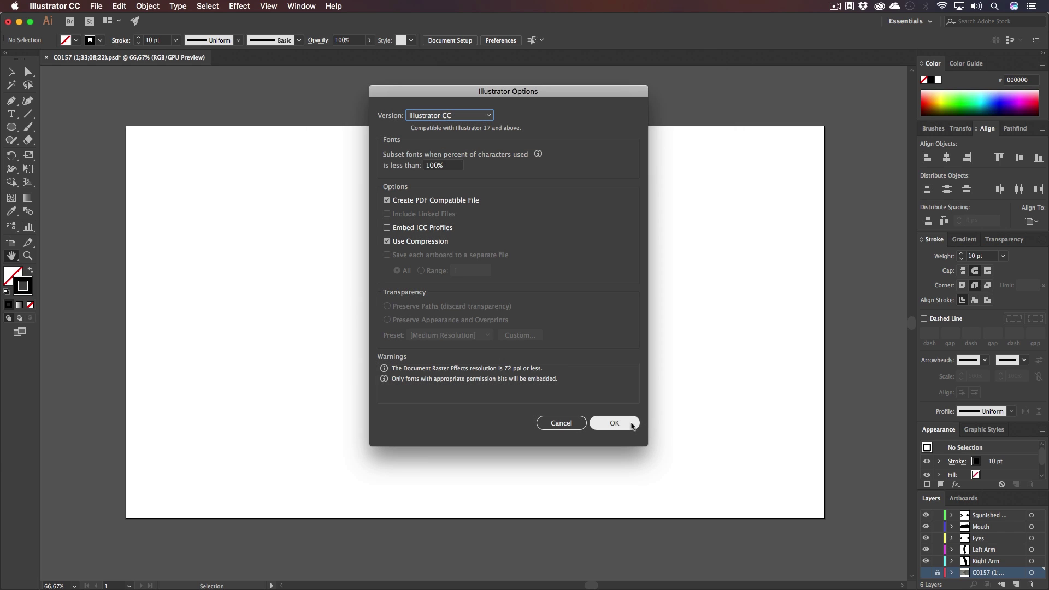
click(614, 424)
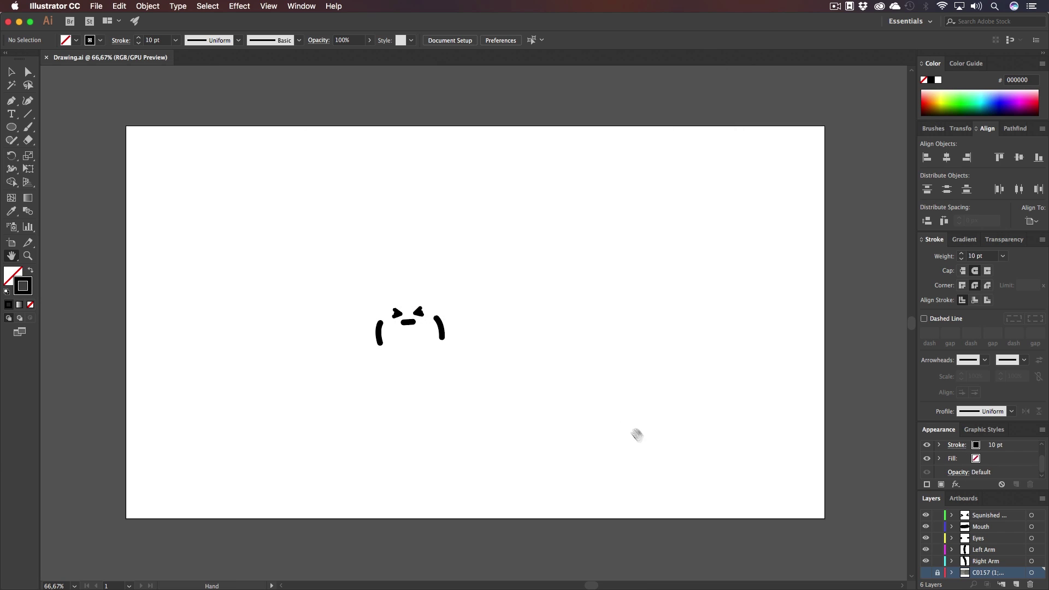
- Switch to After Effects and import Drawing.ai from the Living Objects Tutorial folder as a Composition
key(super+Tab)
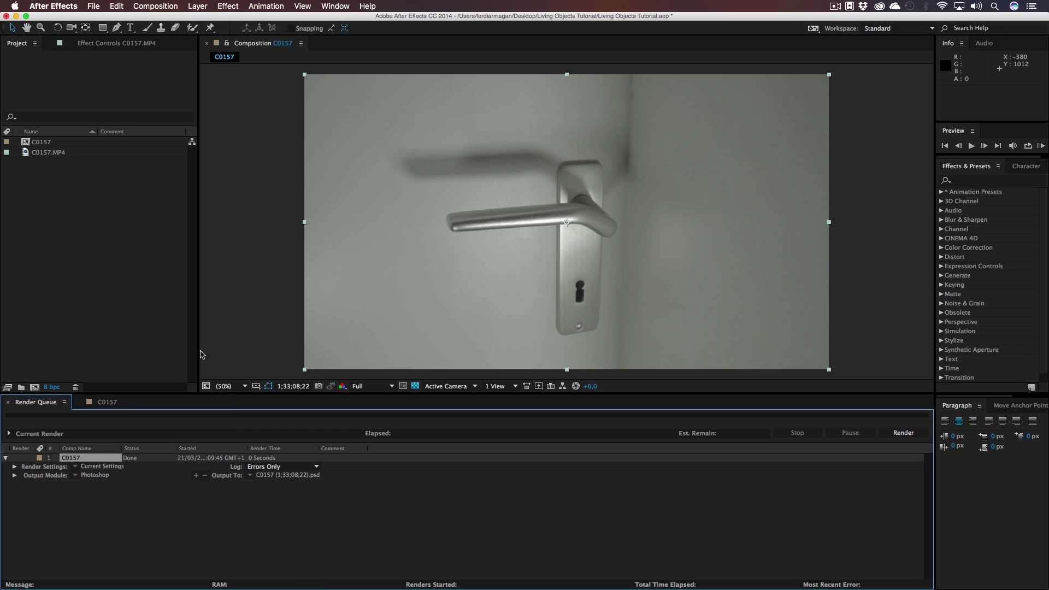
double_click(53, 214)
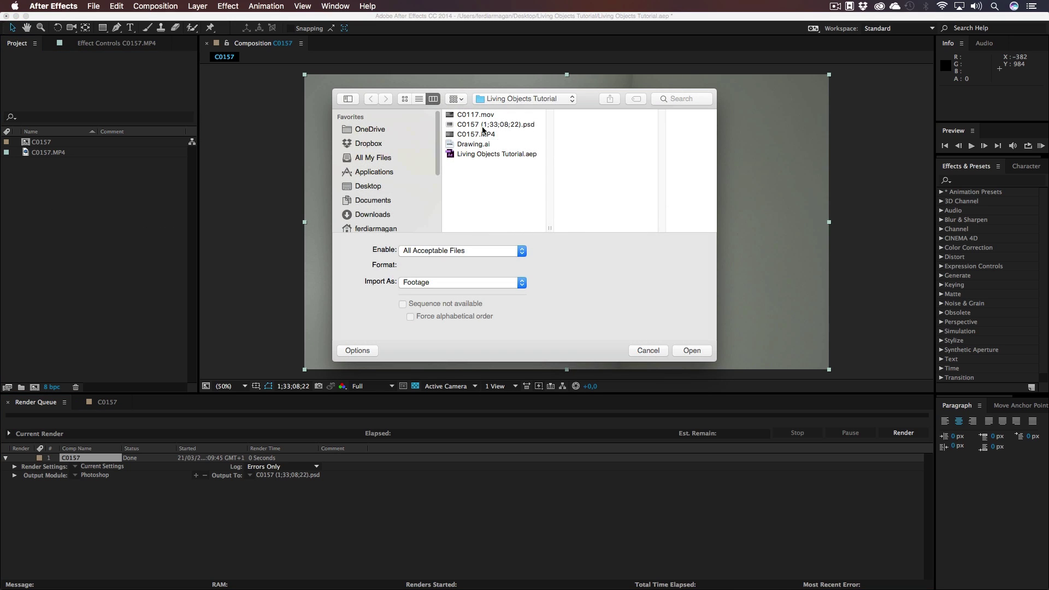
click(493, 145)
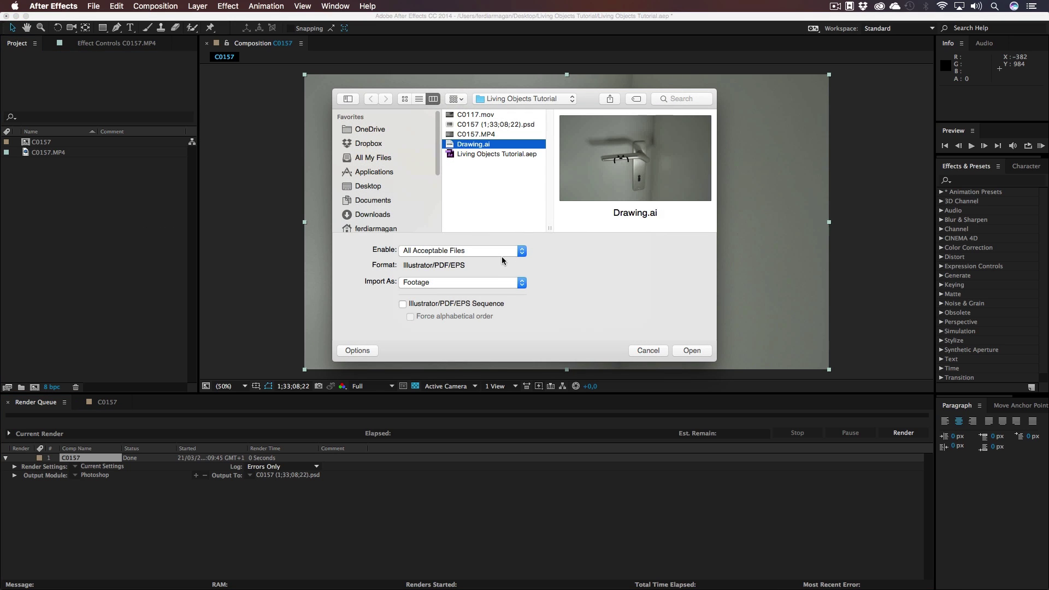
click(475, 283)
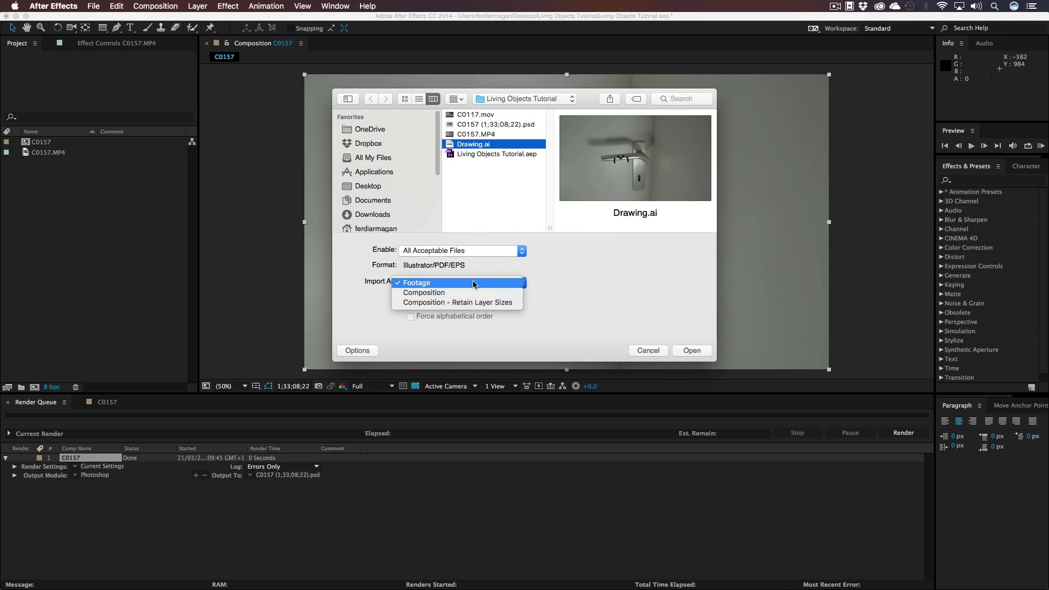
click(442, 292)
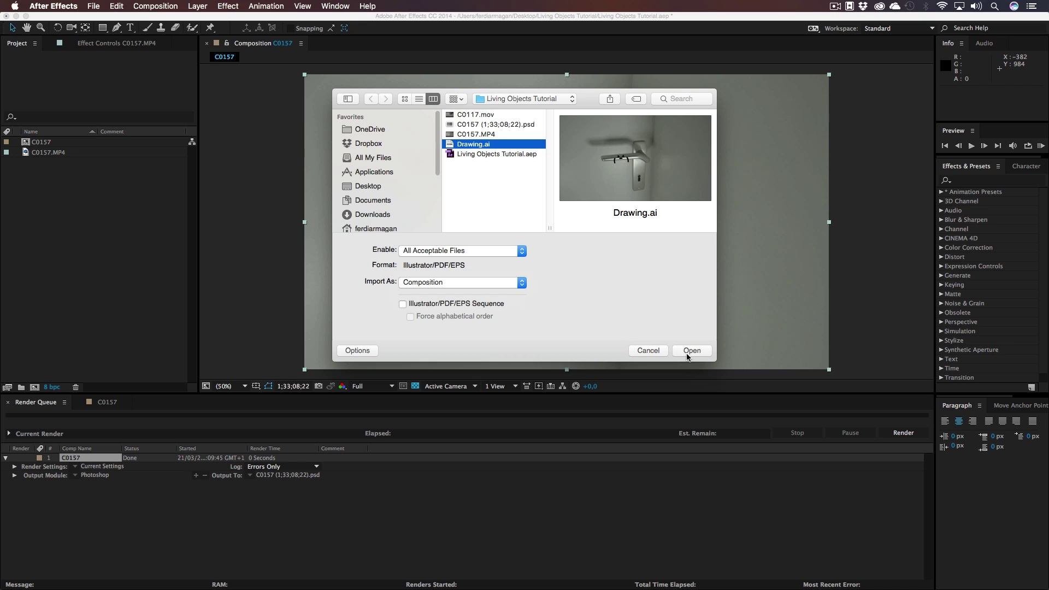
click(688, 354)
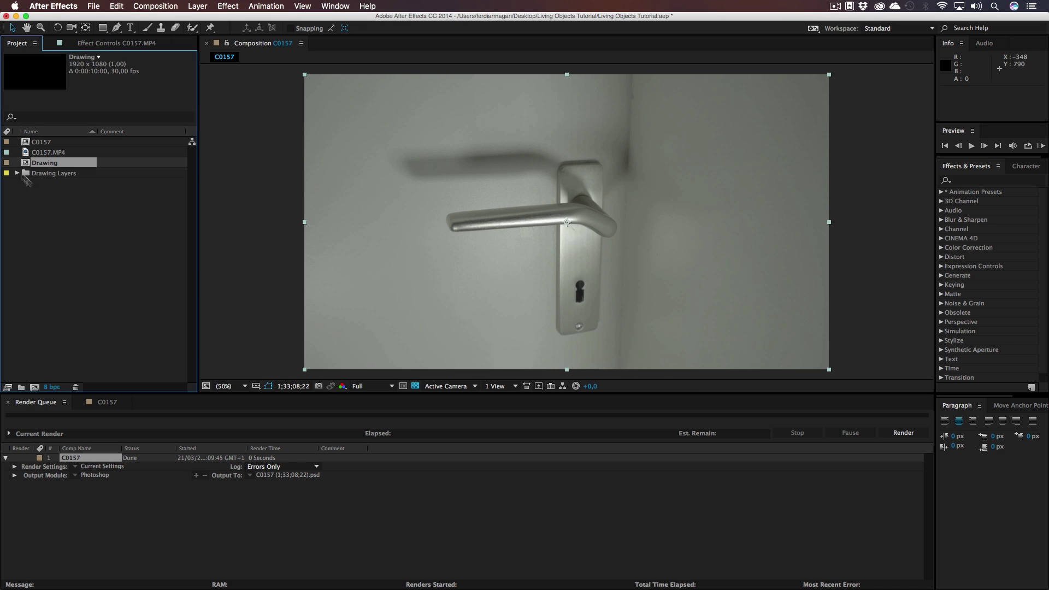
- Add the Eyes, Left Arm, Mouth, Right Arm and Squnished Eyes layers from the Drawing Layers folder to the C0157 timeline, above the video
click(17, 174)
click(67, 195)
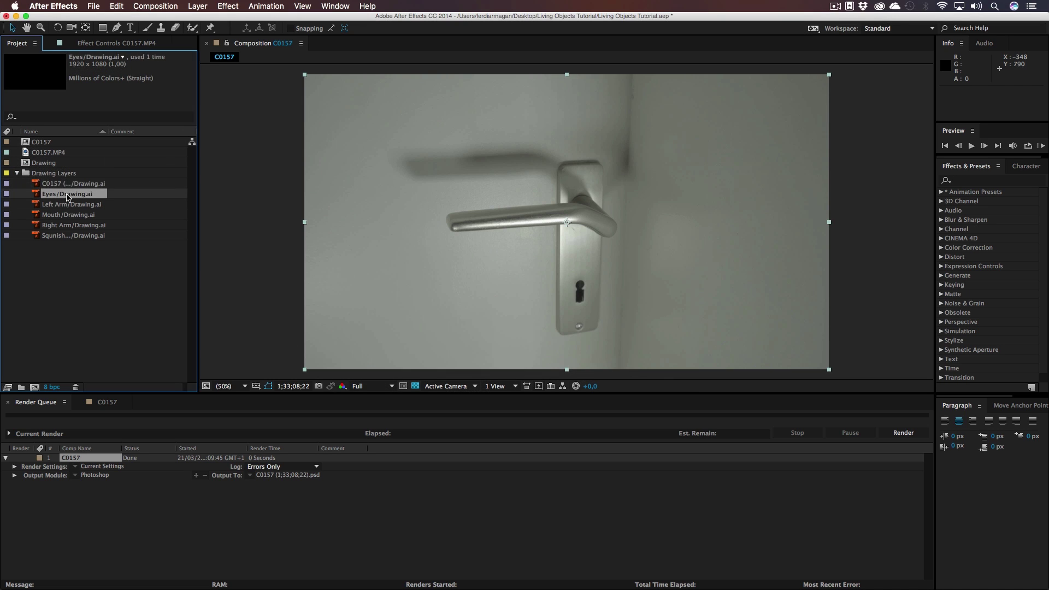
click(70, 204)
click(76, 214)
click(81, 225)
click(84, 235)
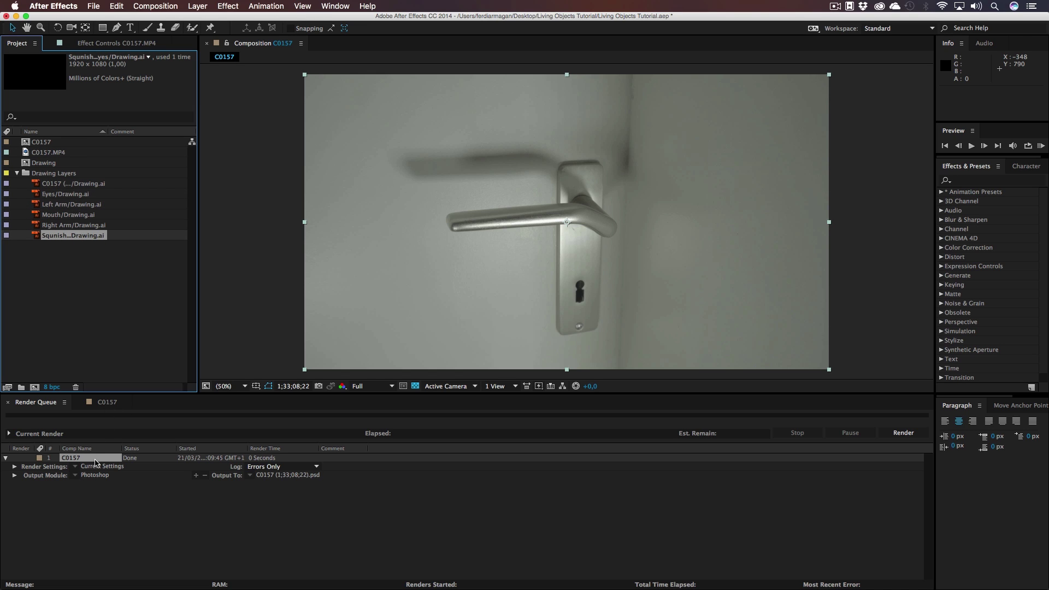
key(BackSpace)
click(106, 403)
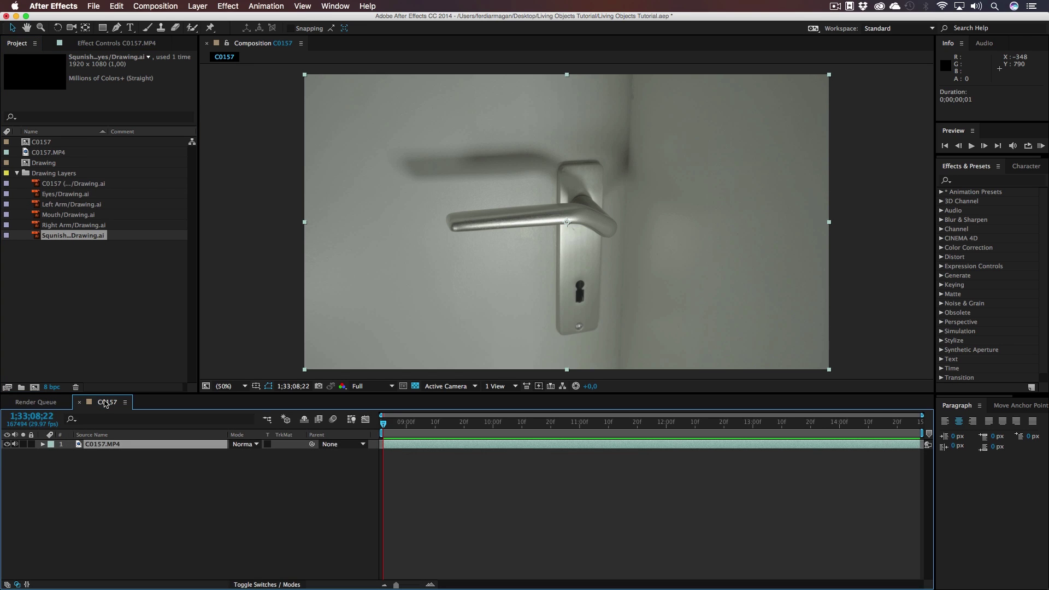
shift+click(69, 192)
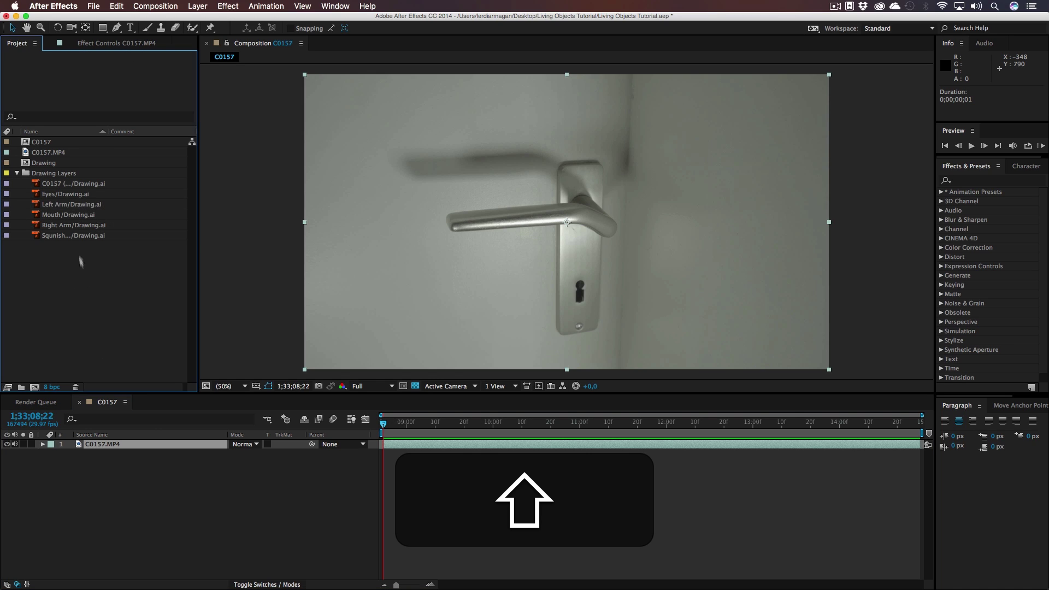
mouse_move(63, 239)
mouse_down()
mouse_move(88, 360)
mouse_move(163, 445)
mouse_move(221, 454)
mouse_up()
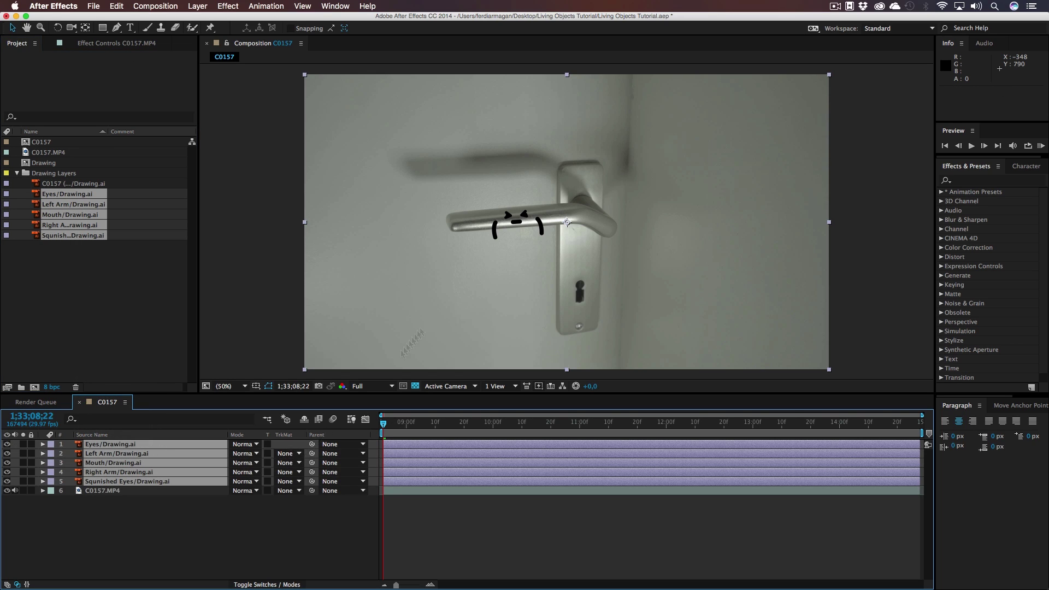
- Examine up close how the drawn face and arms sit on the door handle in the composition view
click(275, 250)
key(period)
key(period)
key(period)
key(period)
key(period)
key(period)
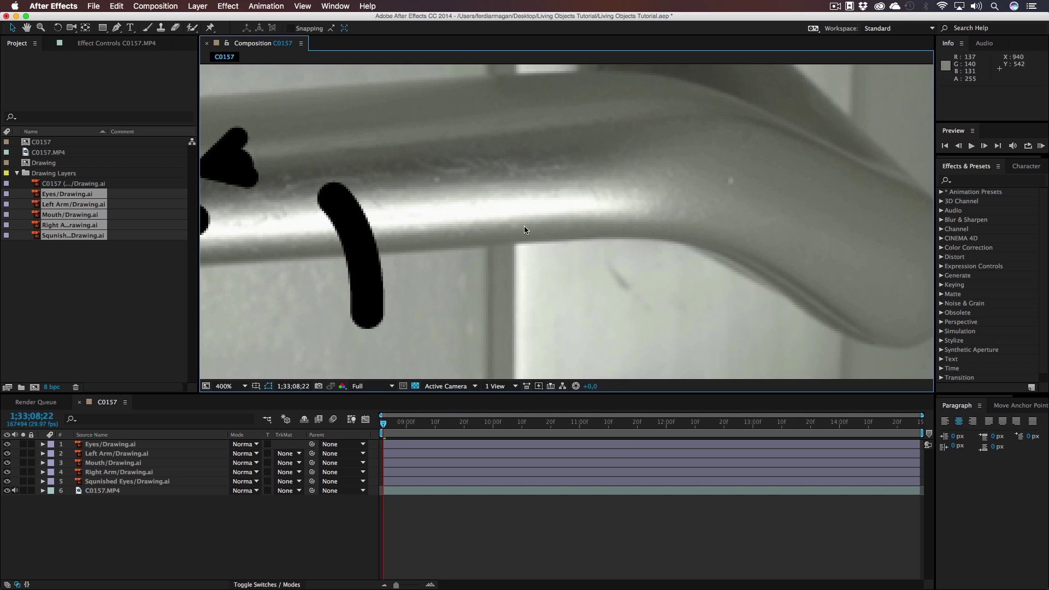
key(comma)
key(comma)
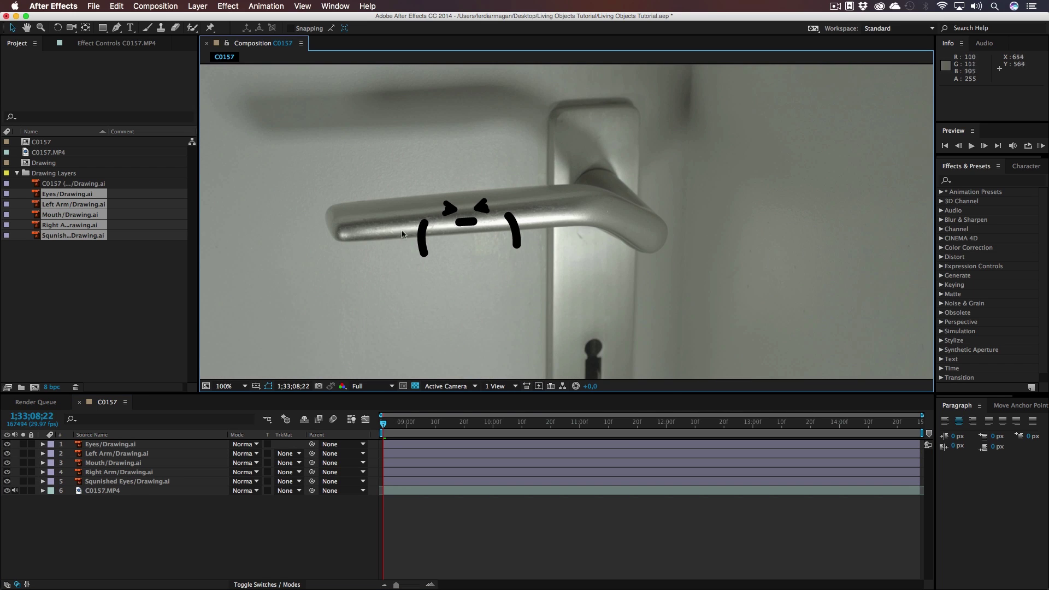
drag(423, 254, 476, 277)
- Reorder the timeline so Squnished Eyes is the topmost layer and Mouth sits directly above Left Arm
click(118, 483)
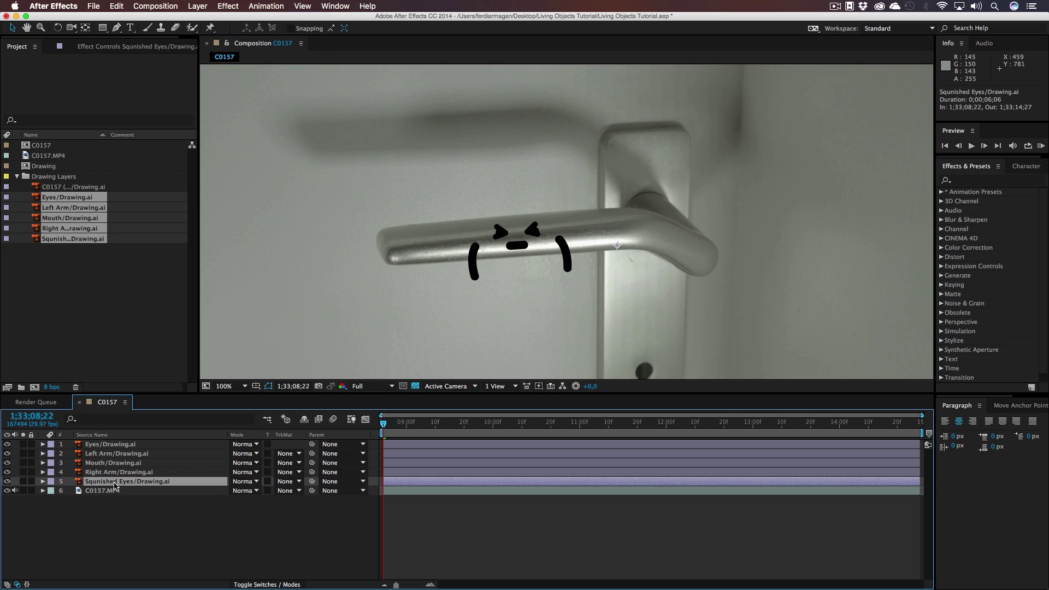
drag(109, 485, 113, 444)
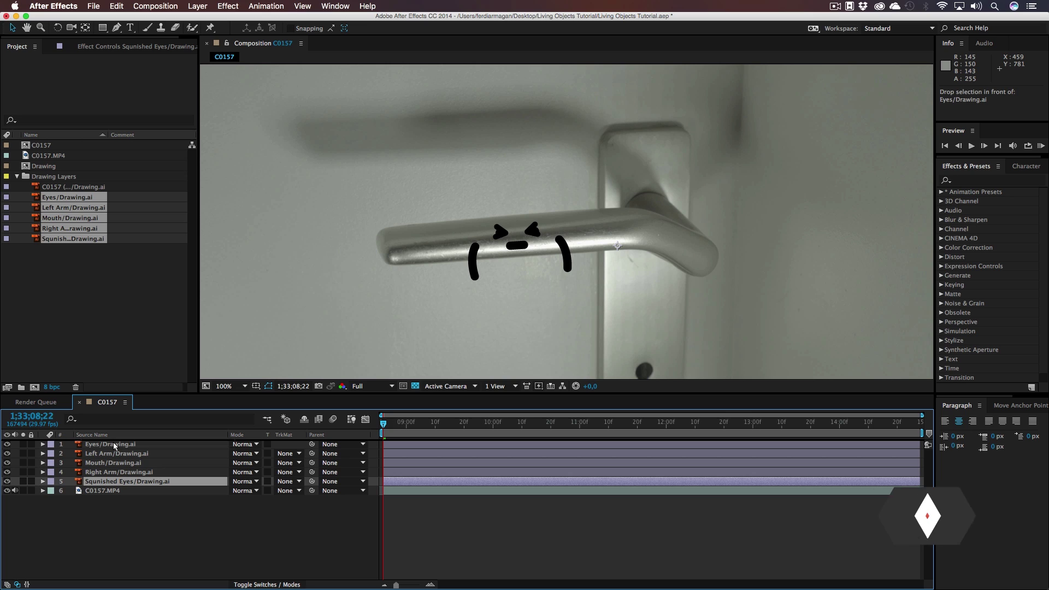
drag(113, 441, 113, 441)
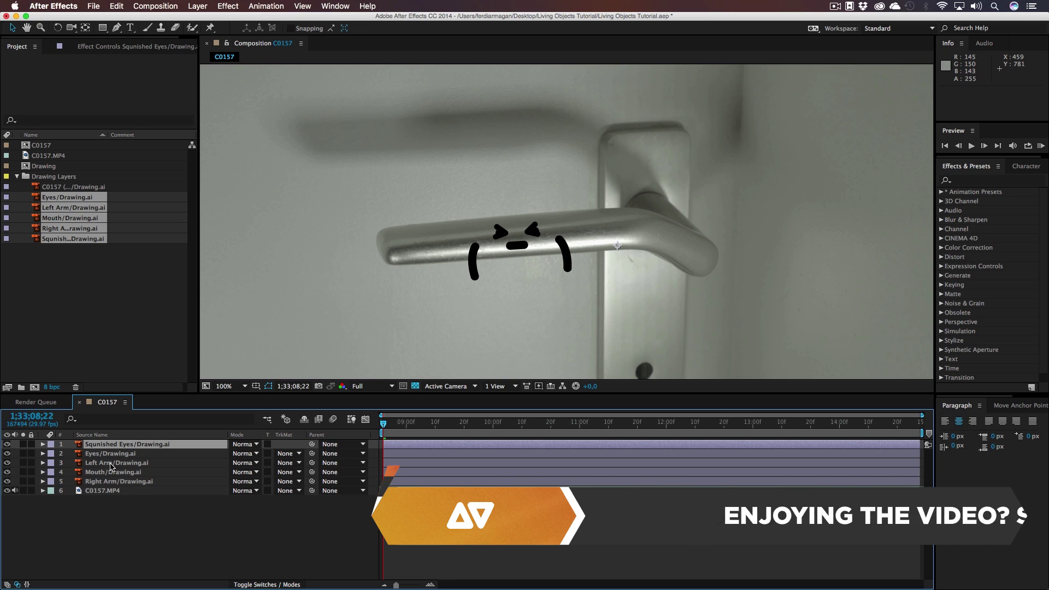
drag(109, 472, 112, 460)
click(115, 517)
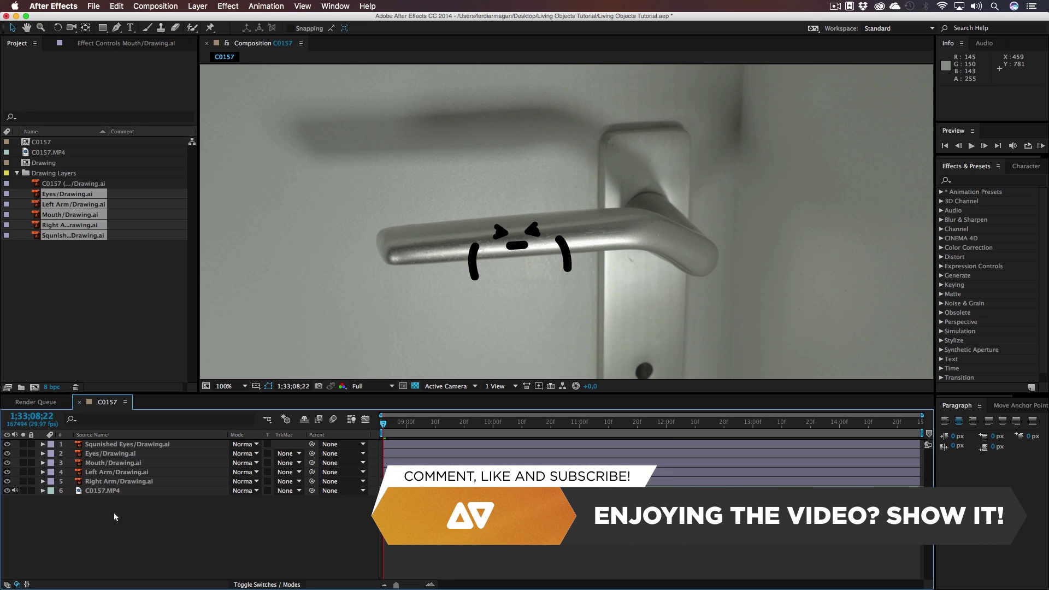
- Create shapes from all five Drawing.ai vector layers, and delete the original Drawing.ai layers from the timeline
click(124, 481)
shift+click(130, 445)
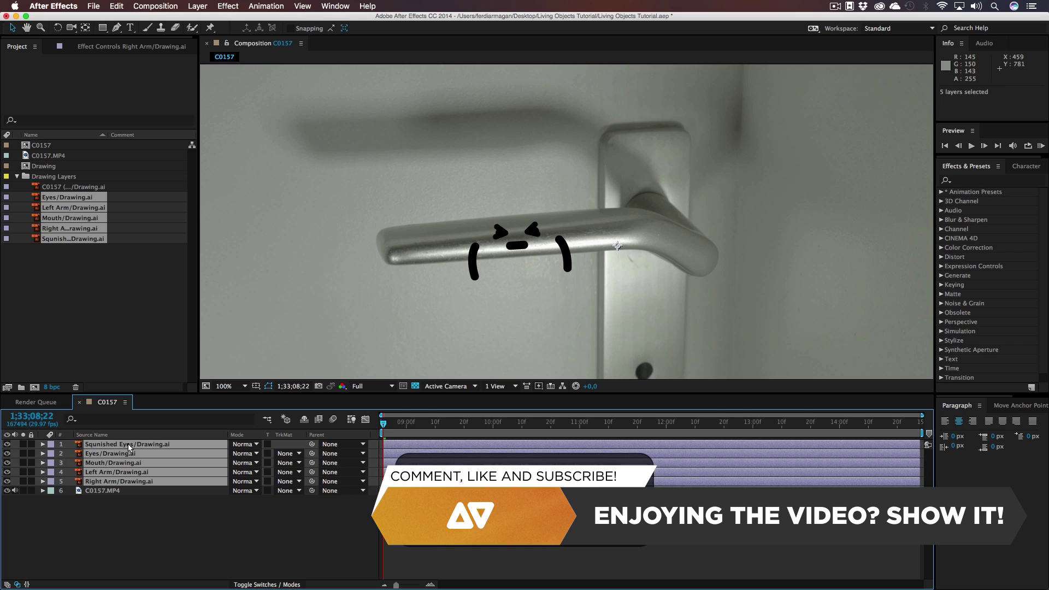
right_click(131, 446)
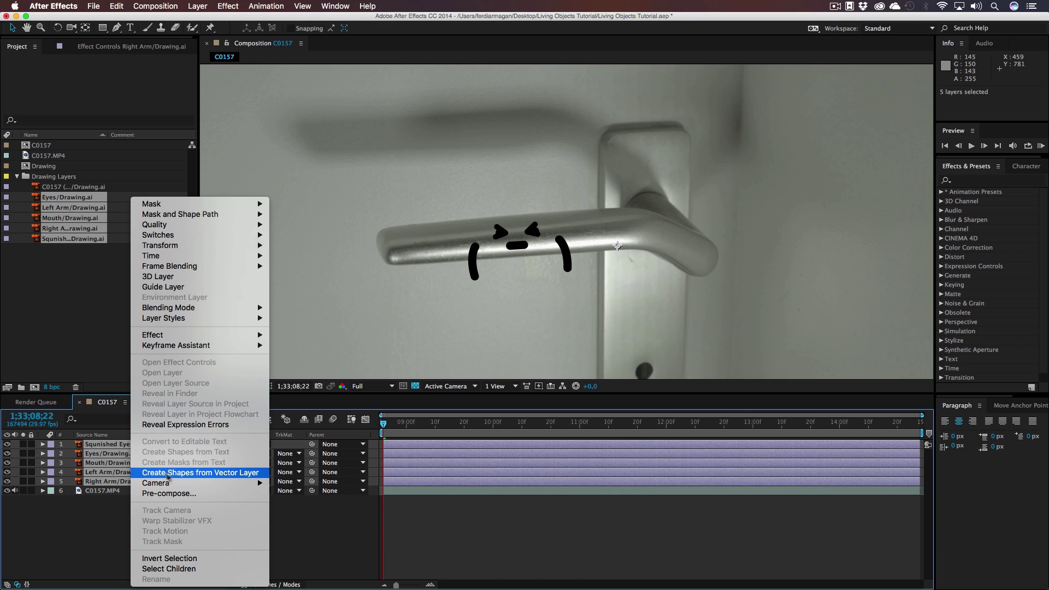
click(174, 473)
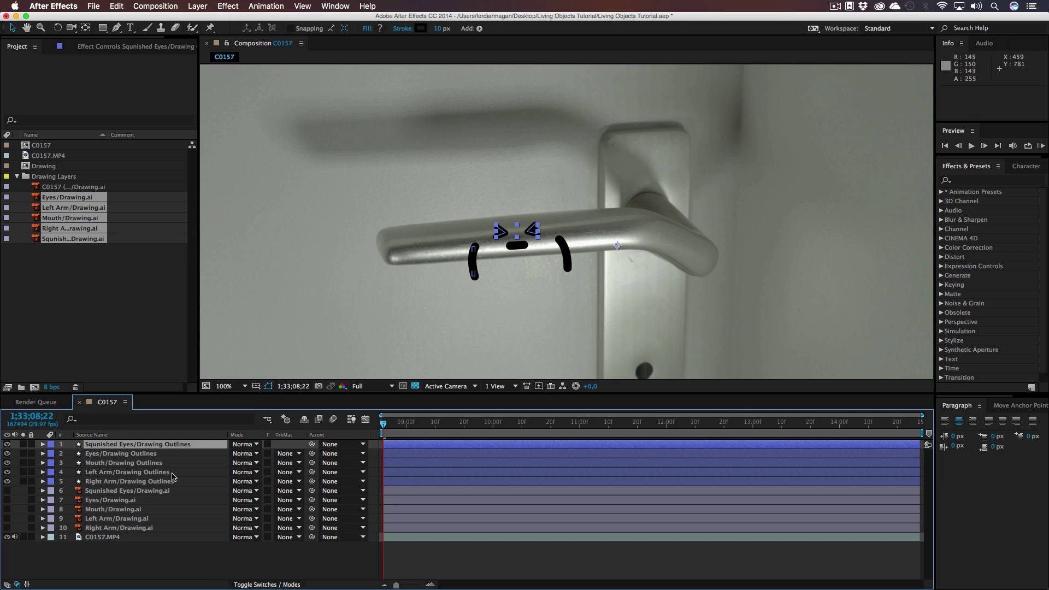
click(111, 491)
shift+click(114, 528)
key(shift+BackSpace)
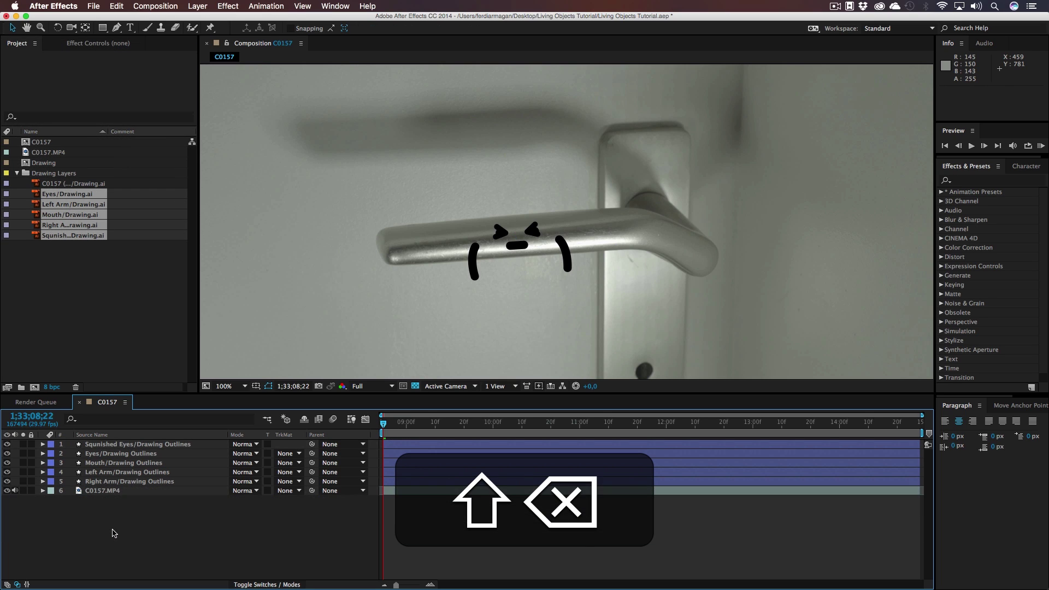
- Inspect the Left Arm outline and the face shapes at several zoom levels, and preview the composition's playback
click(475, 261)
scroll(509, 270, up, 3)
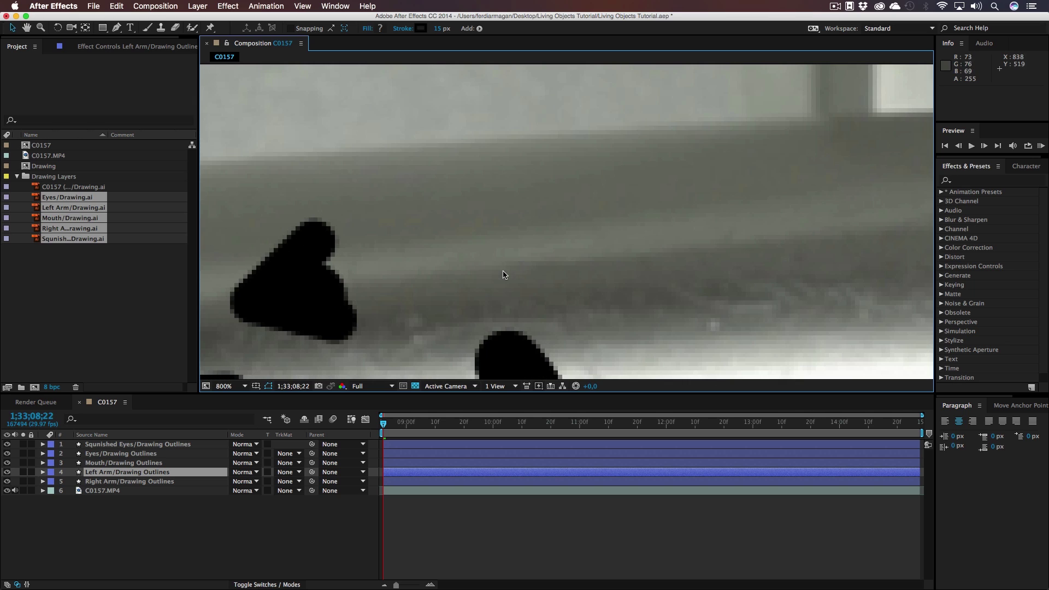
scroll(464, 283, down, 2)
scroll(426, 302, down, 2)
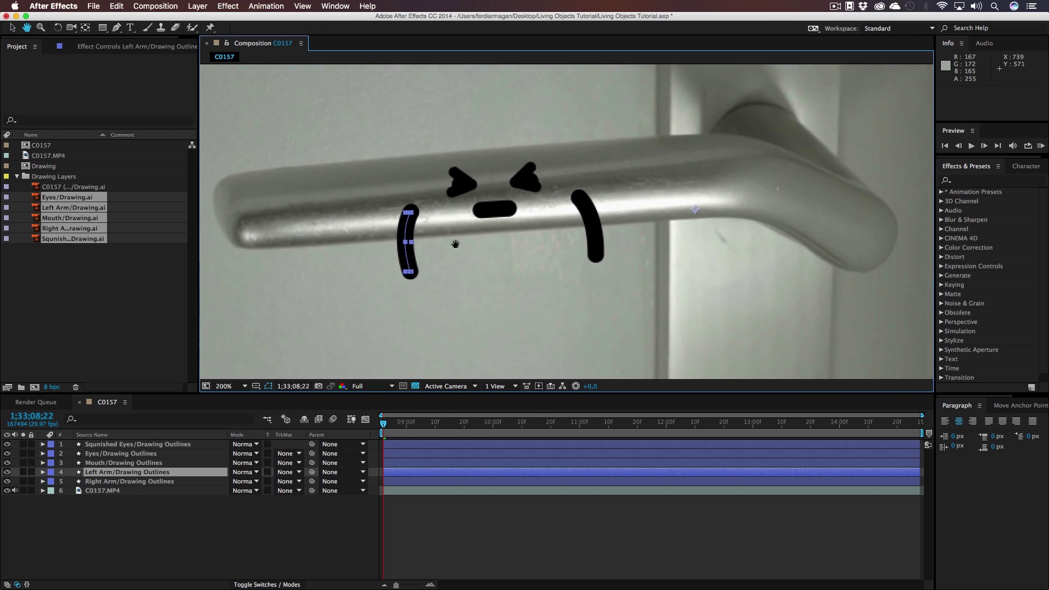
key(z)
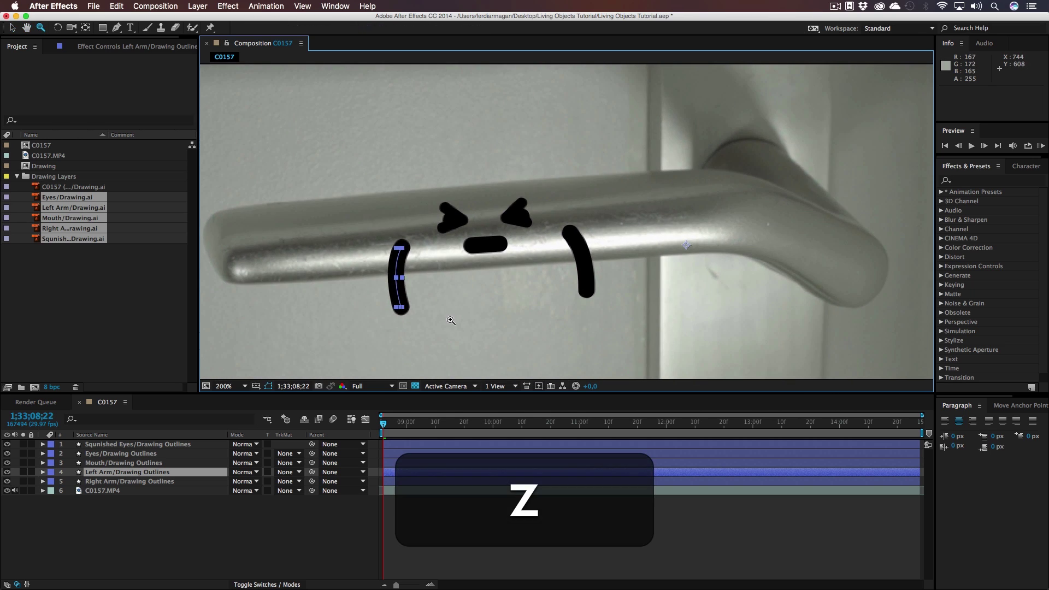
click(443, 293)
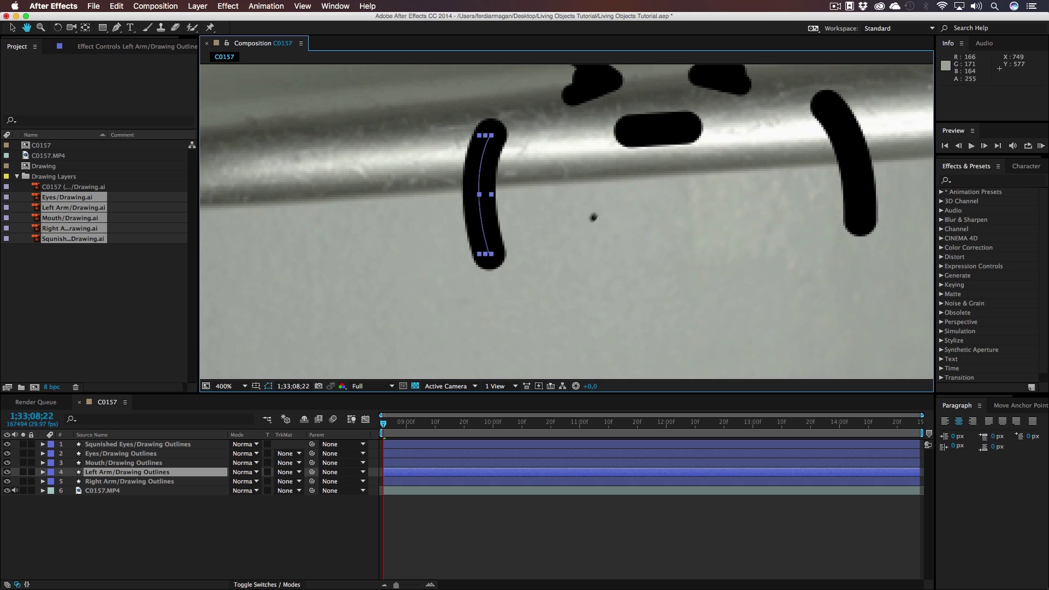
scroll(538, 271, up, 2)
scroll(538, 271, right, 2)
alt+click(535, 276)
alt+click(566, 258)
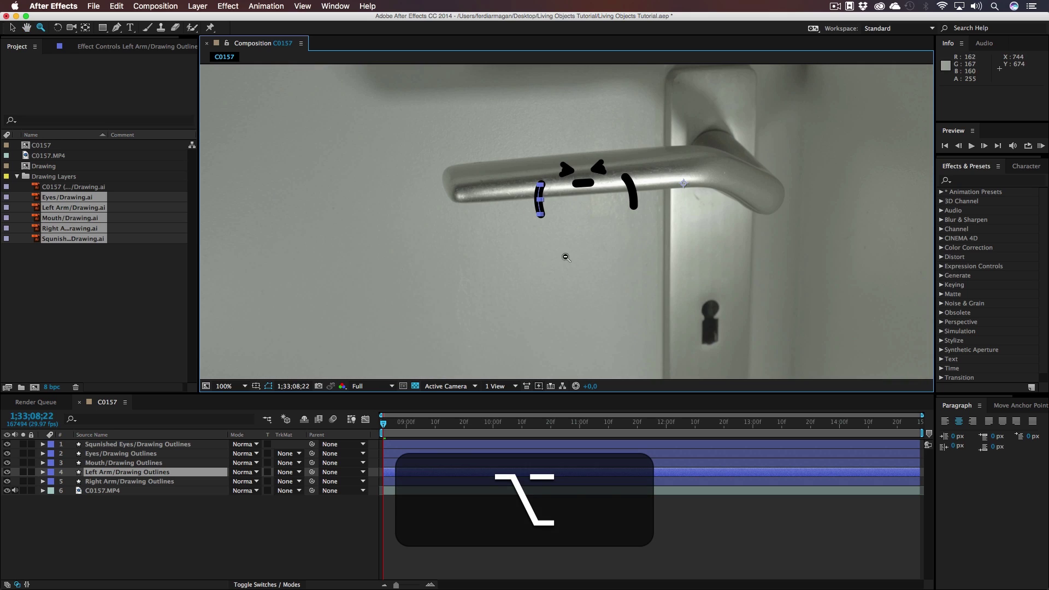
key(h)
drag(581, 267, 546, 334)
key(v)
click(538, 532)
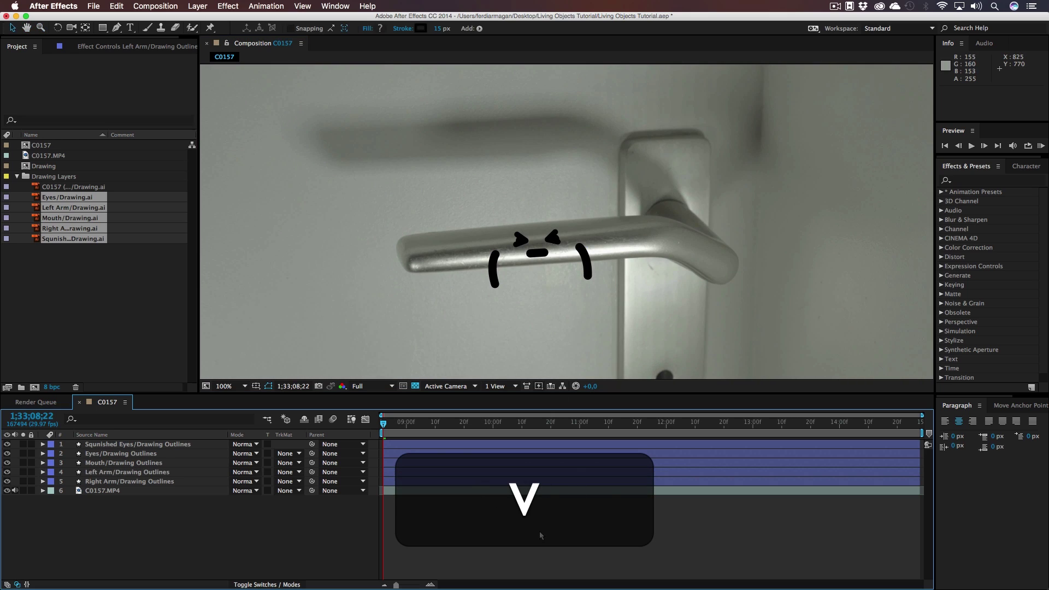
key(space)
key(space)
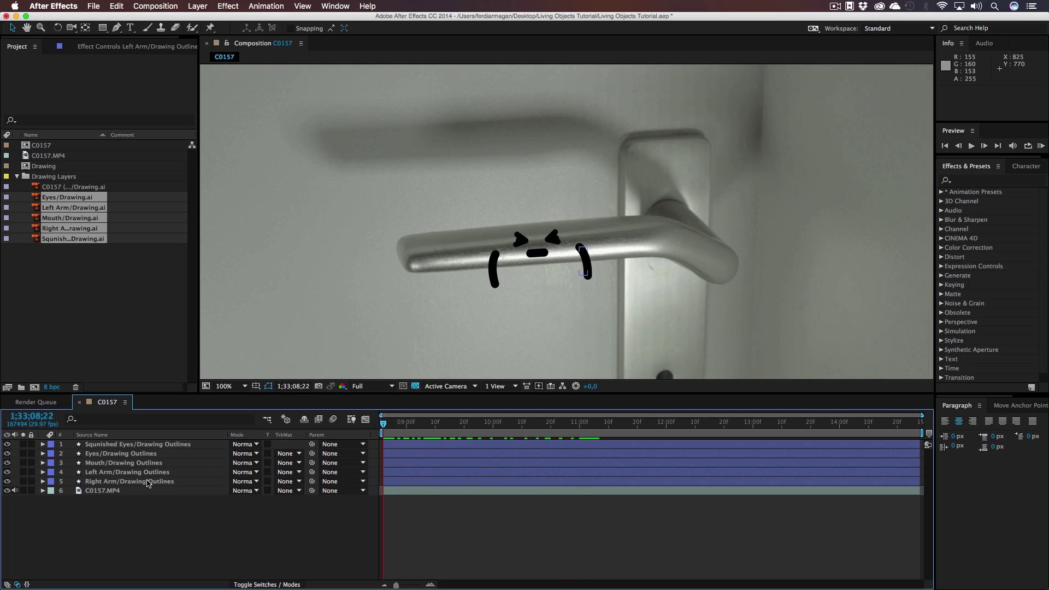
- Add a new null object to the C0157 composition
right_click(223, 513)
mouse_move(287, 477)
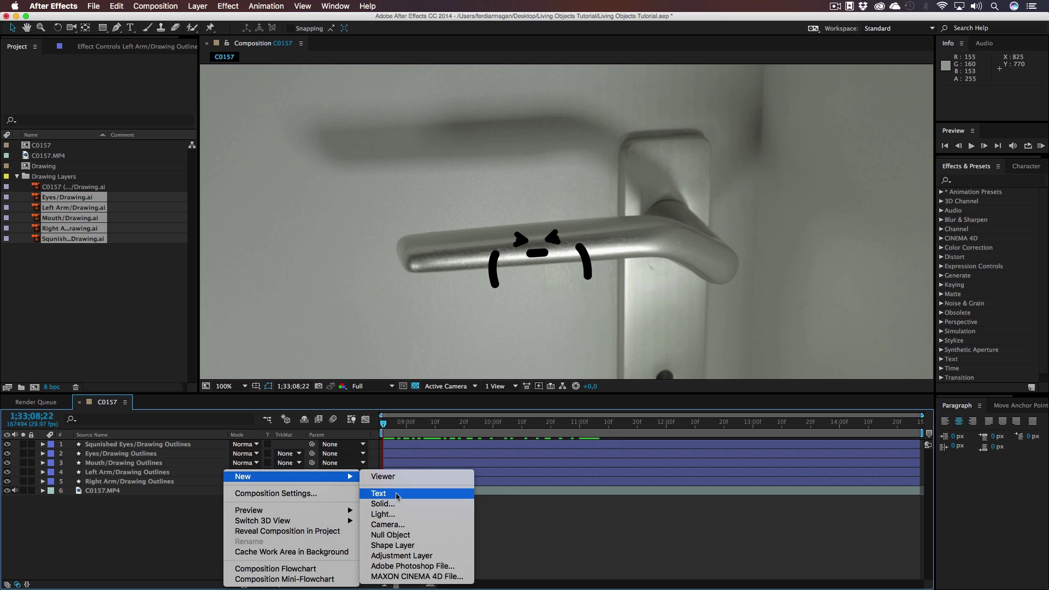
click(395, 536)
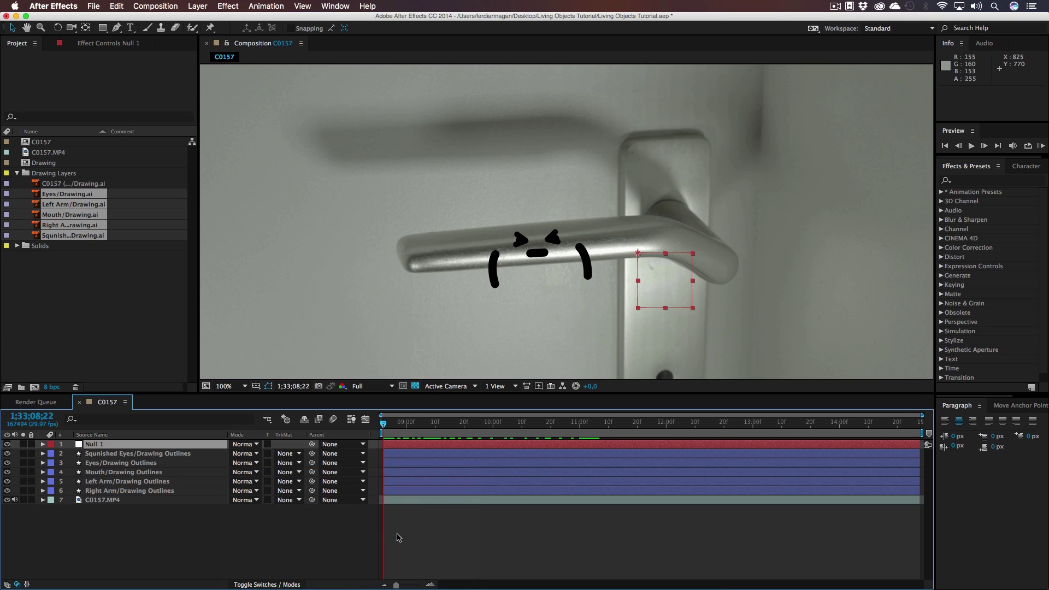
- Rename the null object as Controller and reorder the layers so it sits directly above C0157.MP4, with Mouth directly above Controller
double_click(103, 448)
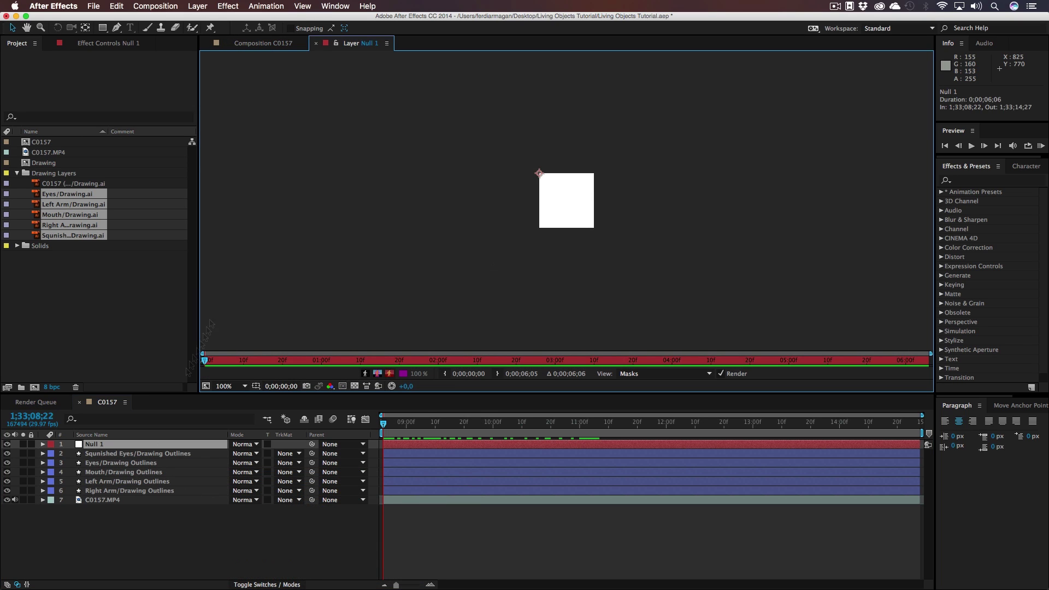
click(316, 43)
right_click(95, 447)
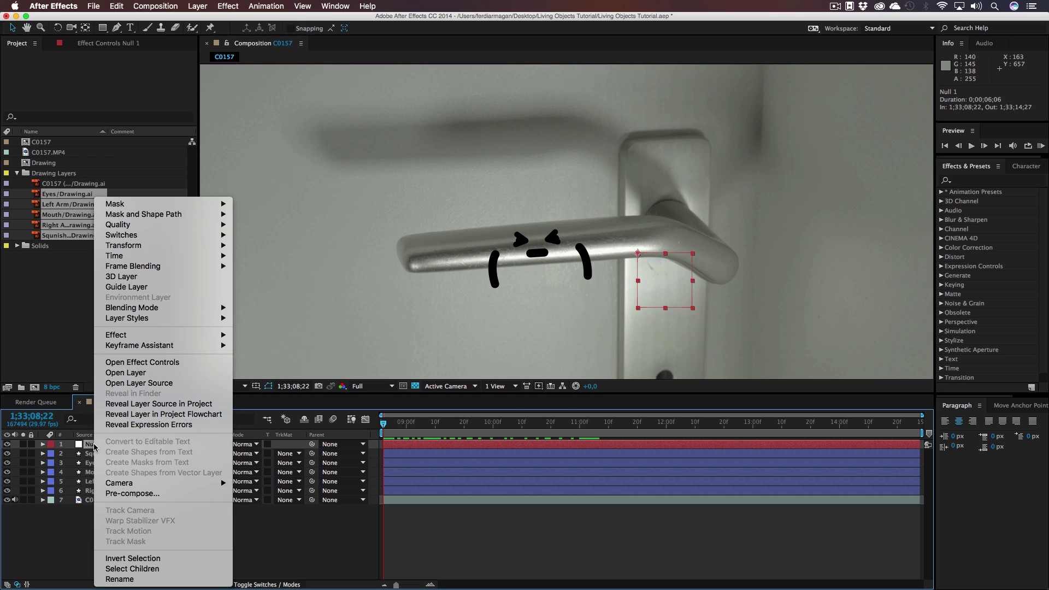
click(119, 579)
text(Controller)
key(Return)
drag(107, 445, 115, 501)
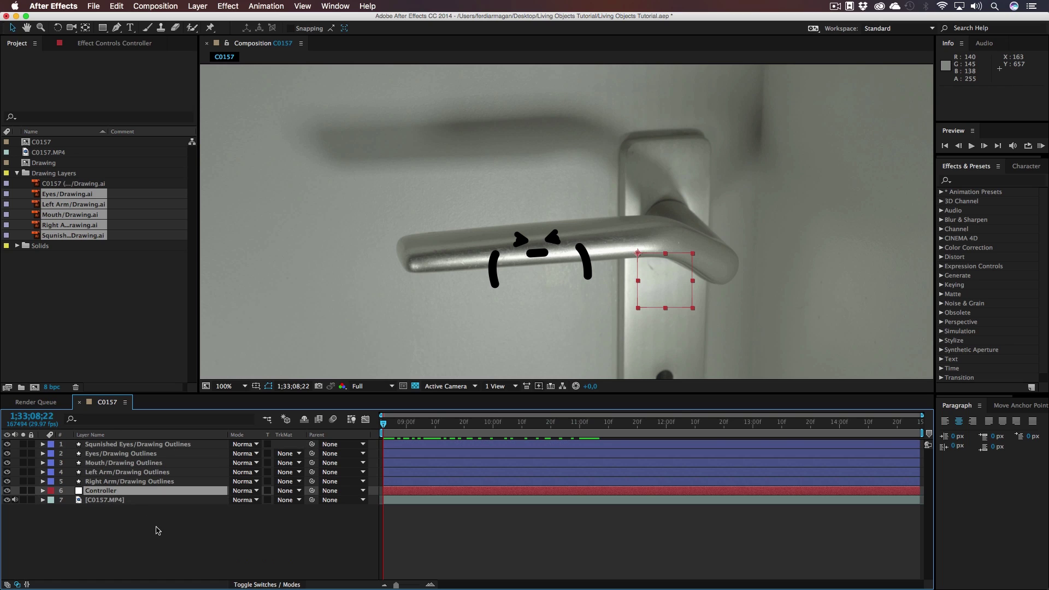
drag(107, 463, 105, 492)
shift+click(136, 444)
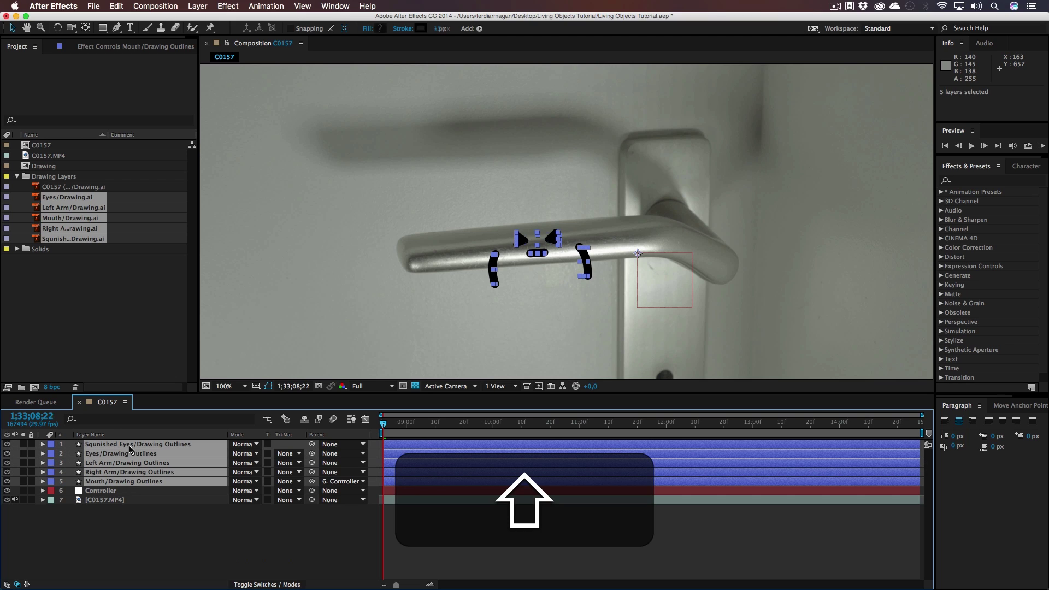
drag(312, 444, 115, 491)
shift+click(350, 444)
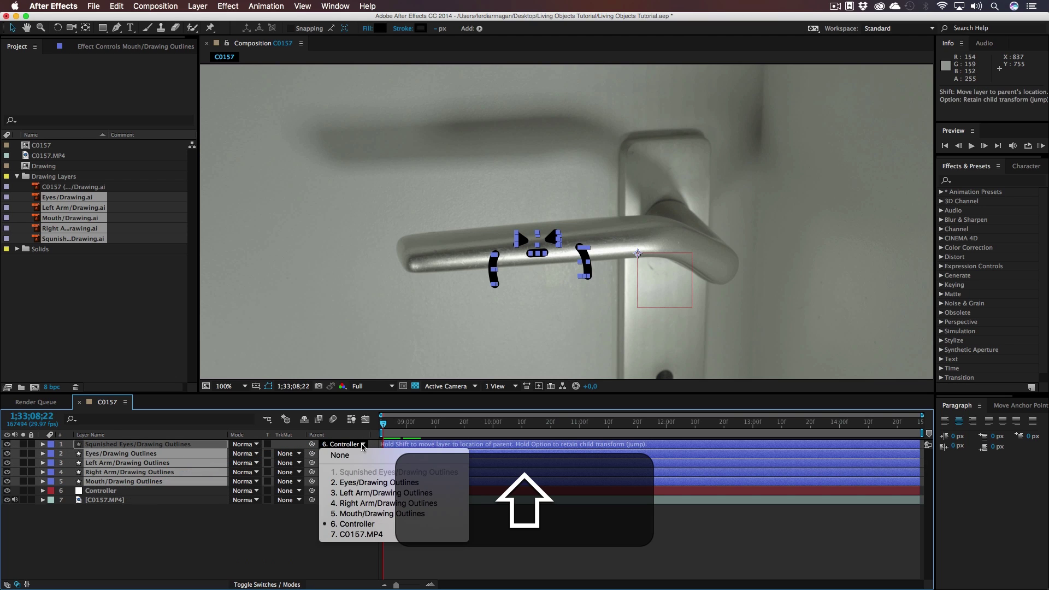
shift+click(336, 447)
- Move the Controller null horizontally onto the mouth, to position 776, 540
click(653, 271)
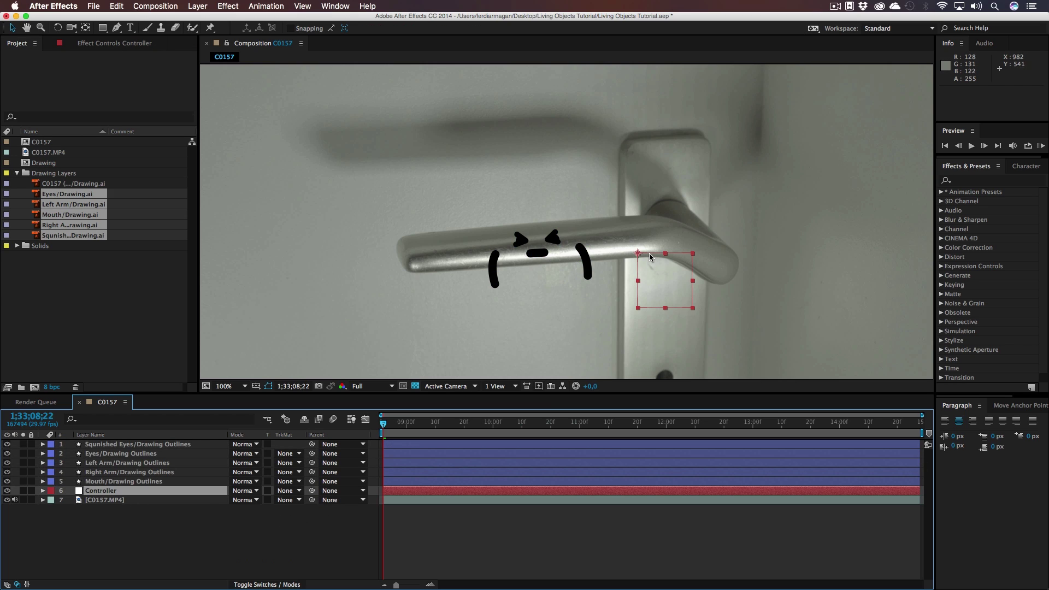
drag(651, 256, 550, 254)
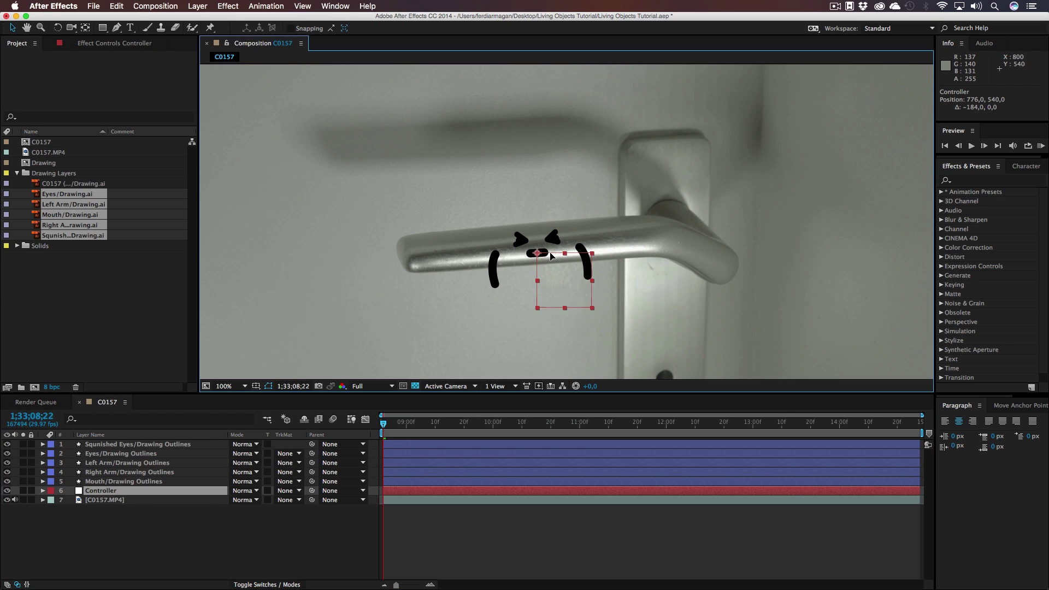
drag(550, 253, 550, 252)
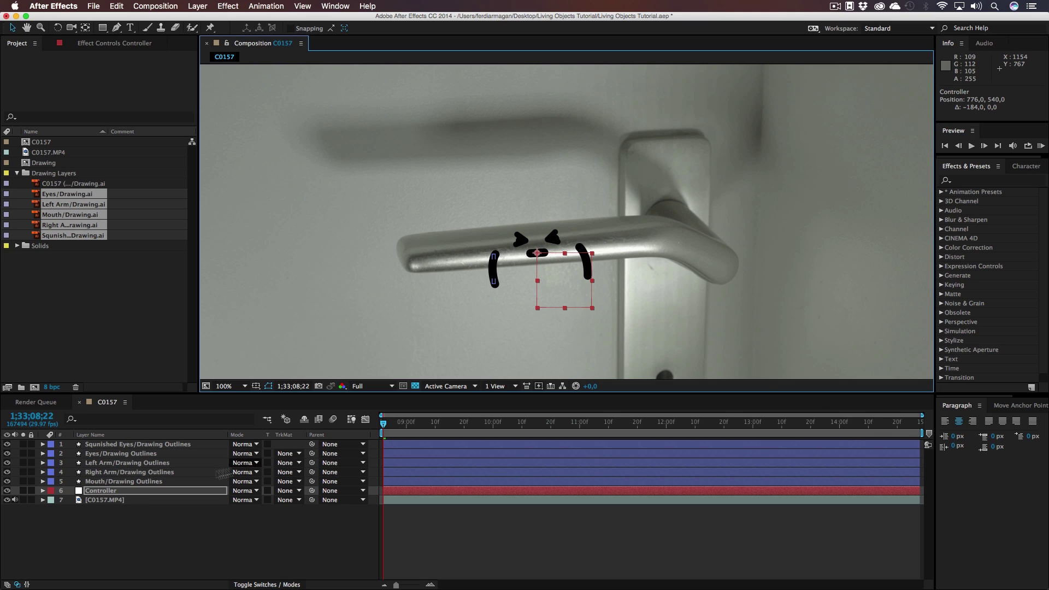
- Parent all five face and arm shape layers to Controller, and hide the Controller layer
click(142, 484)
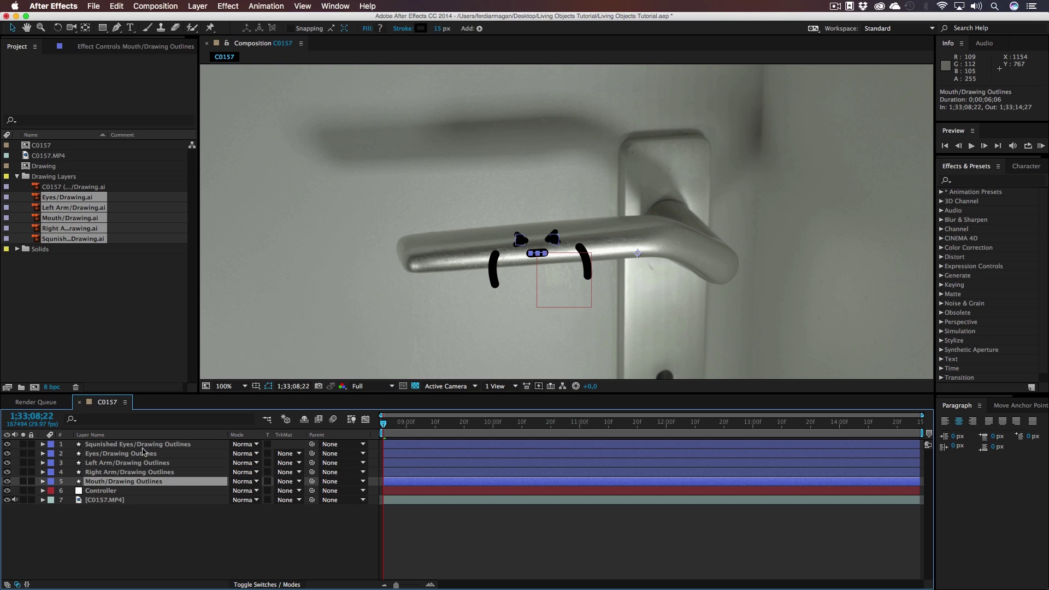
shift+click(143, 446)
drag(312, 481, 123, 495)
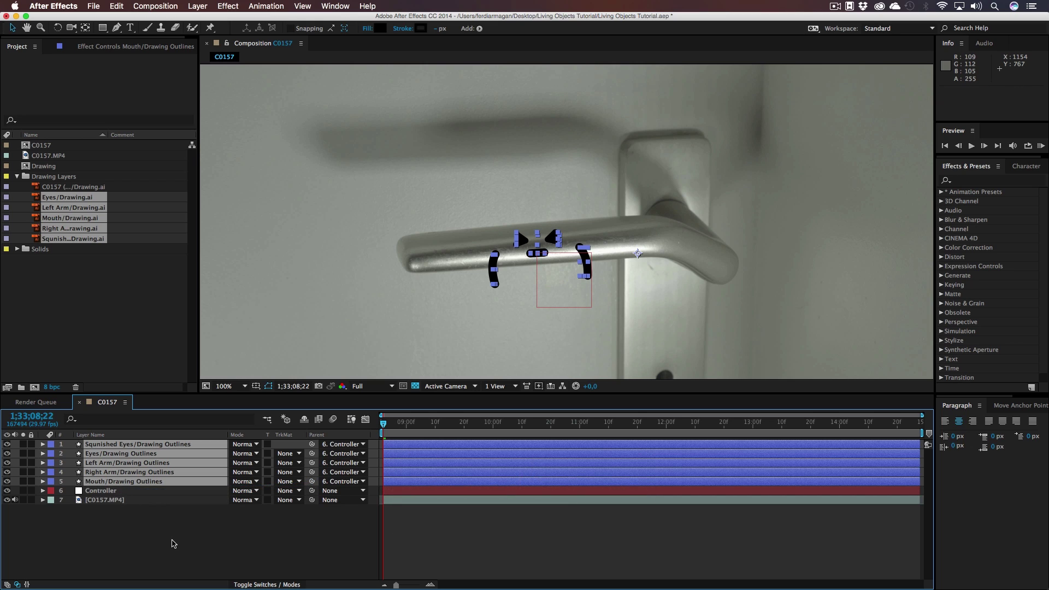
click(173, 543)
click(7, 491)
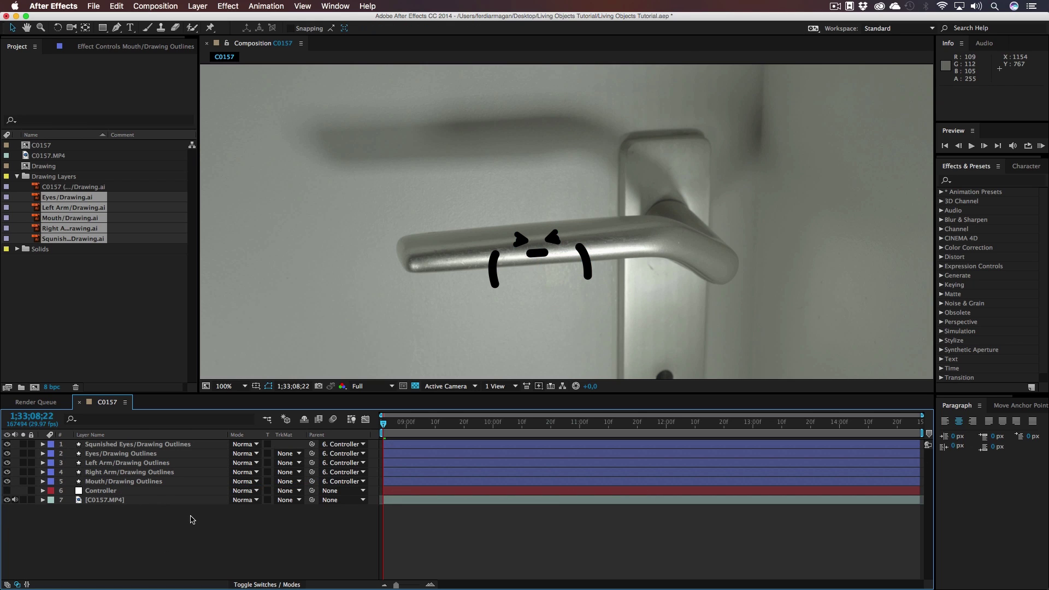
- Centre the Mouth layer's anchor point on its shape with the Move Anchor Point script
click(144, 483)
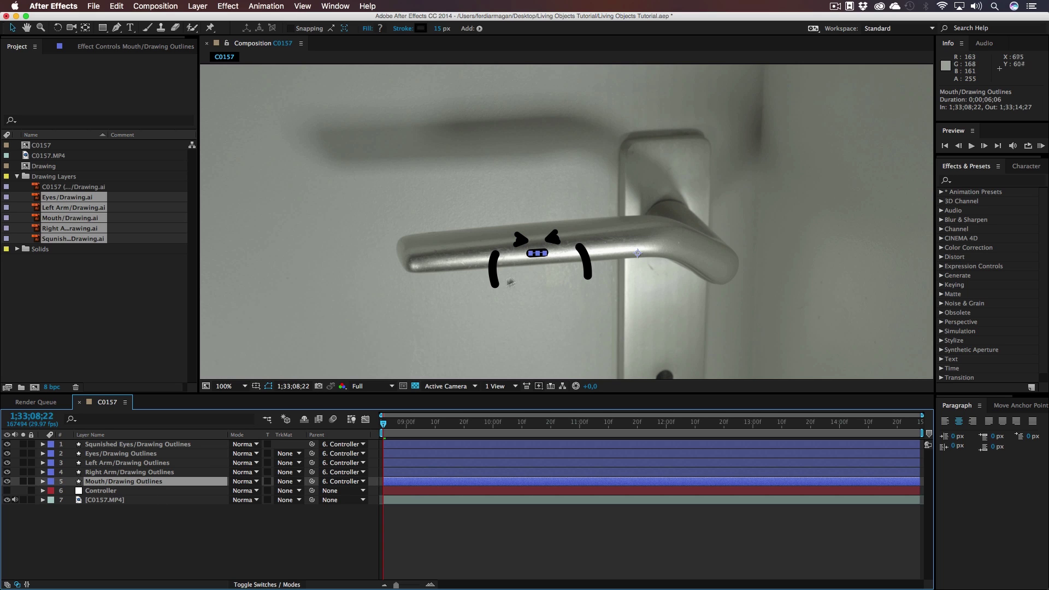
key(z)
click(516, 274)
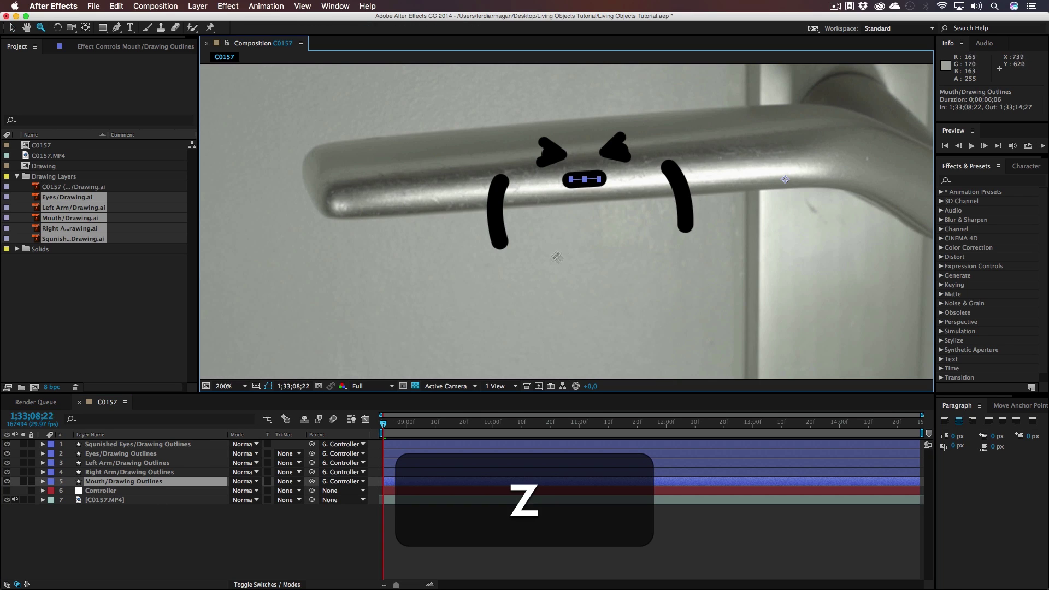
click(614, 198)
key(h)
drag(617, 198, 593, 247)
key(z)
alt+click(601, 219)
key(h)
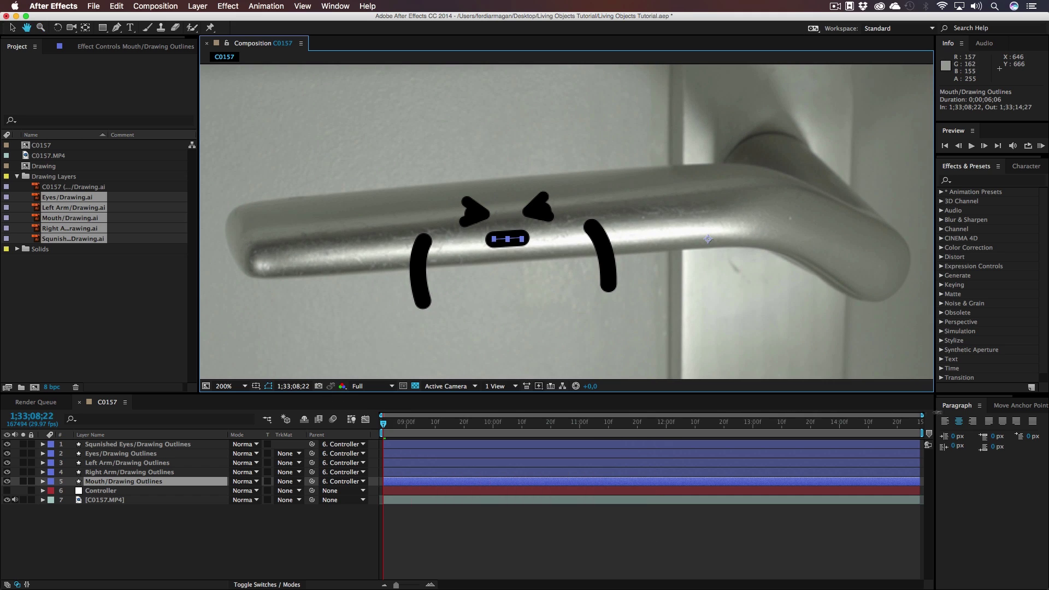
click(1025, 407)
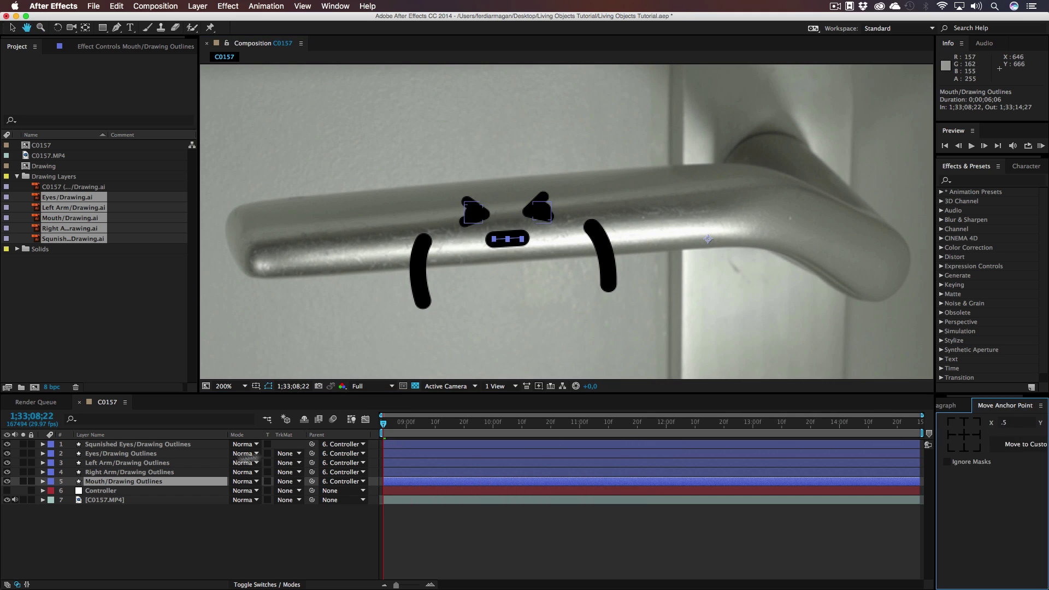
key(v)
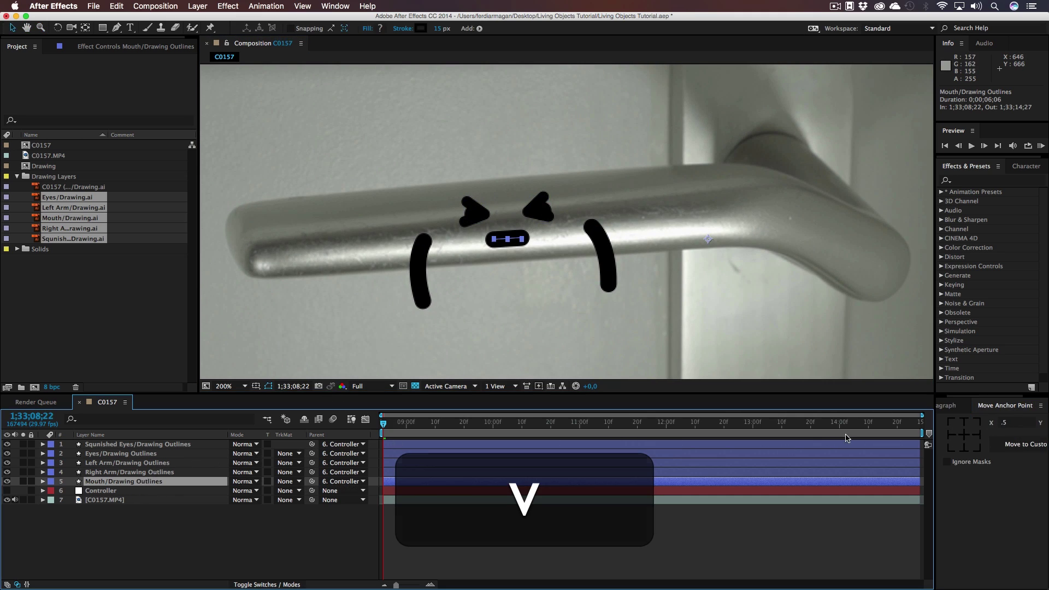
click(964, 434)
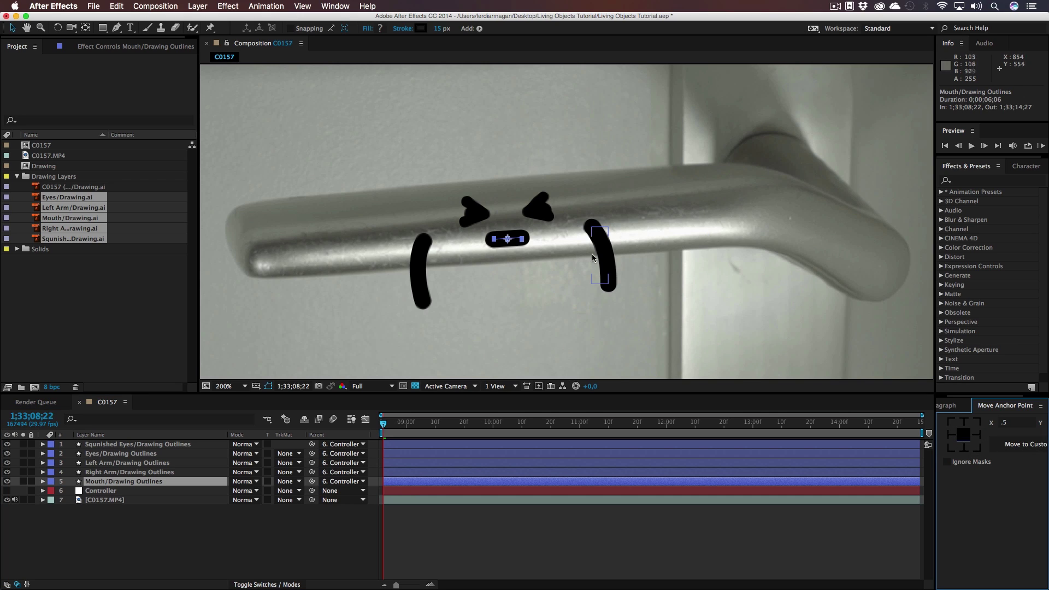
- Try adjusting the Mouth's anchor point by hand with the Pan Behind tool, and re-centre it on the shape
click(86, 28)
mouse_move(508, 239)
mouse_down()
mouse_move(362, 257)
mouse_move(526, 291)
mouse_move(508, 239)
mouse_up()
click(963, 435)
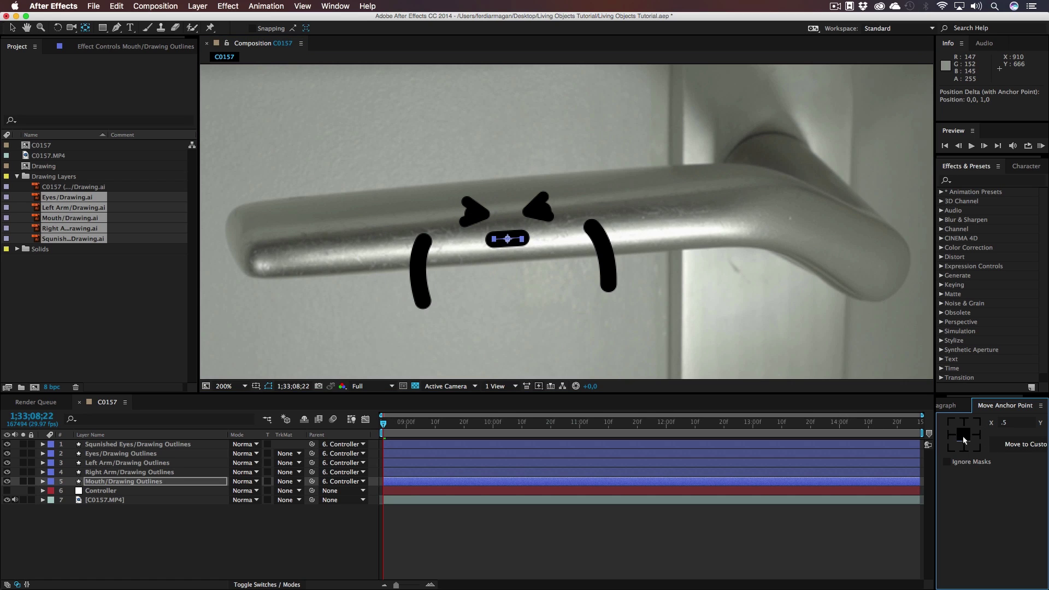
key(v)
- Set the Right Arm's anchor point to its shape's top-left corner and the Left Arm's anchor point to its top-right corner
click(137, 471)
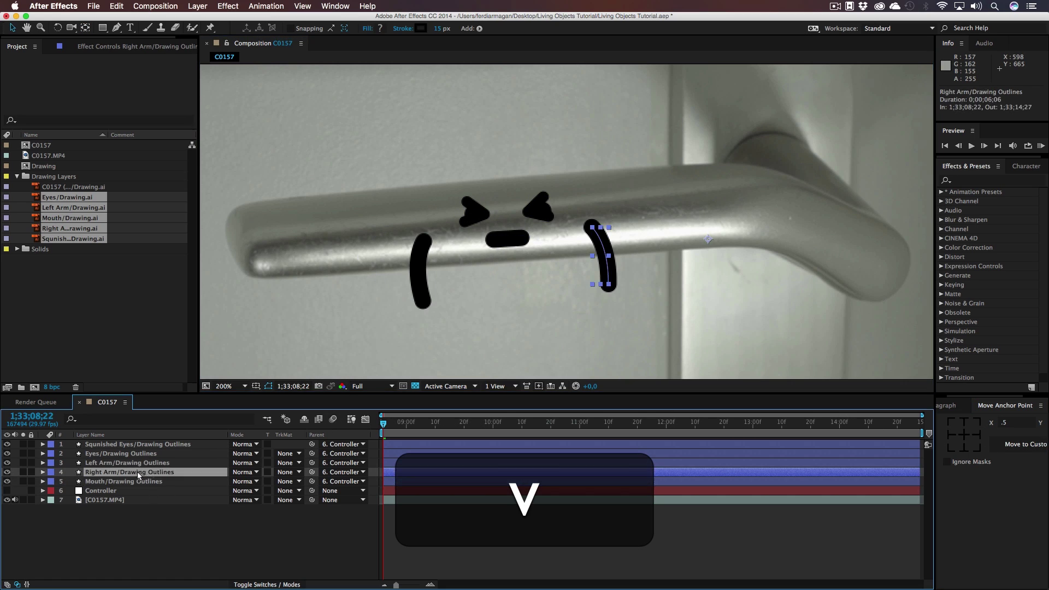
click(963, 435)
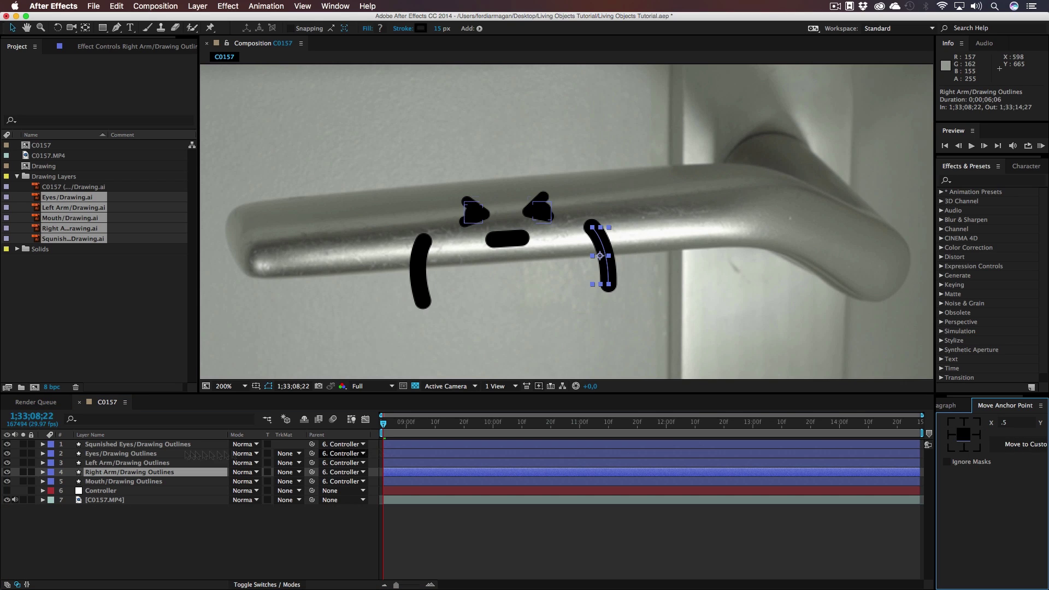
click(117, 463)
click(116, 472)
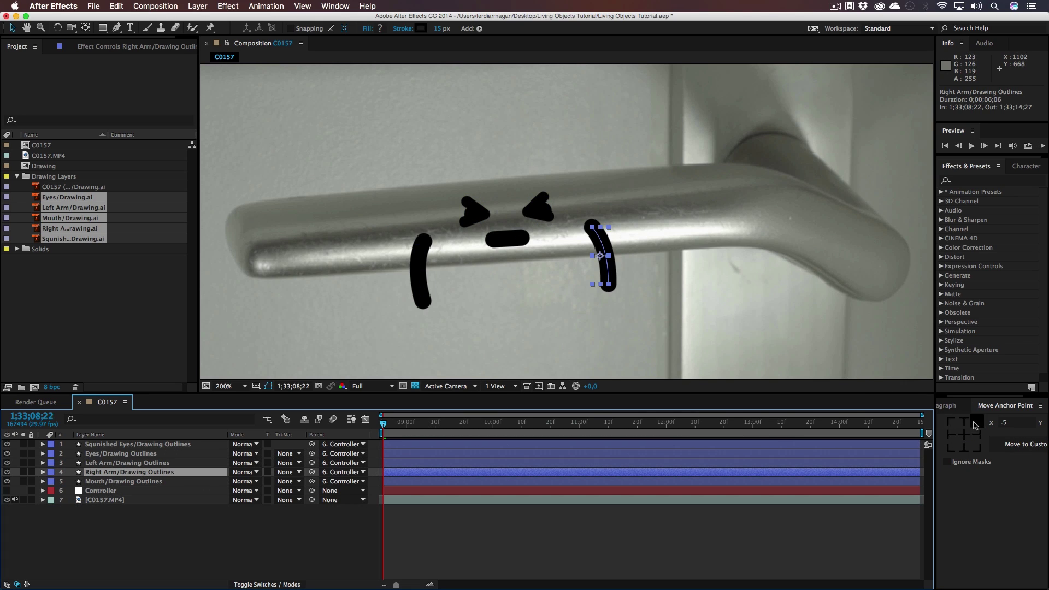
click(949, 422)
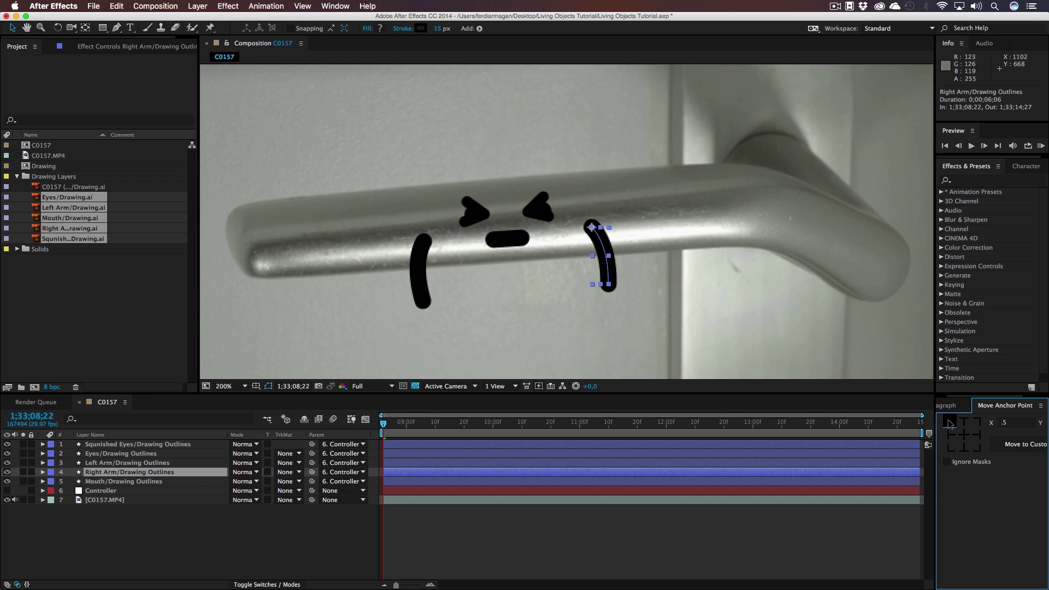
click(132, 463)
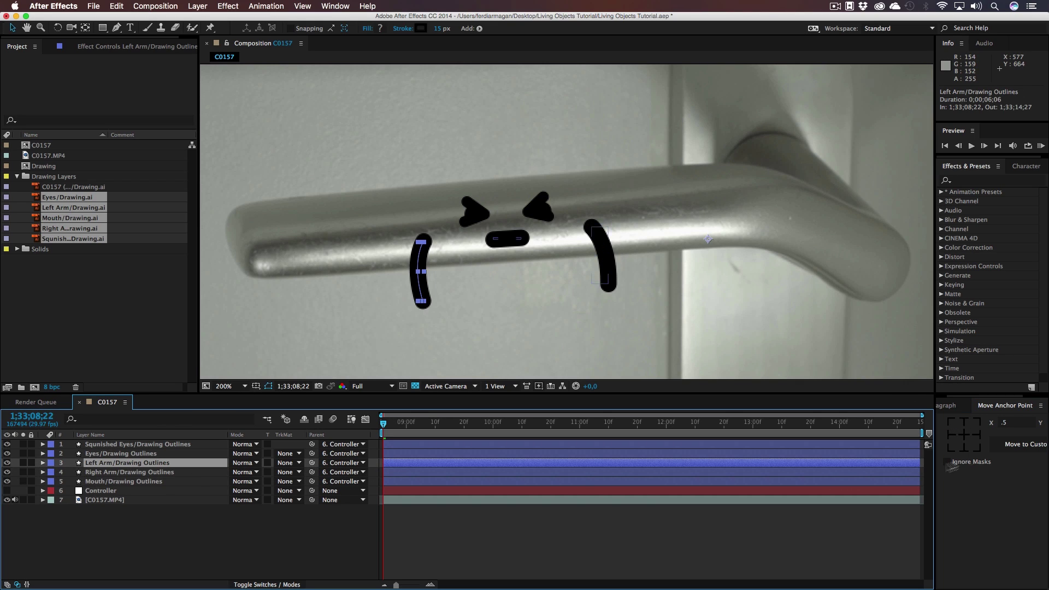
click(975, 424)
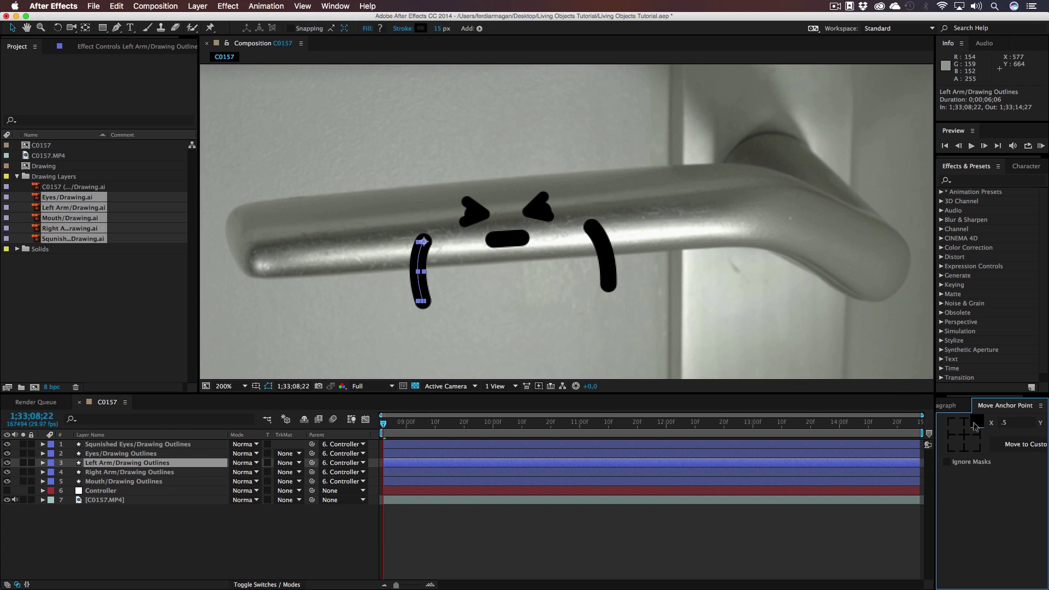
- Centre the anchor points of the Eyes and Squnished Eyes layers on their shapes
click(116, 455)
click(963, 434)
click(136, 444)
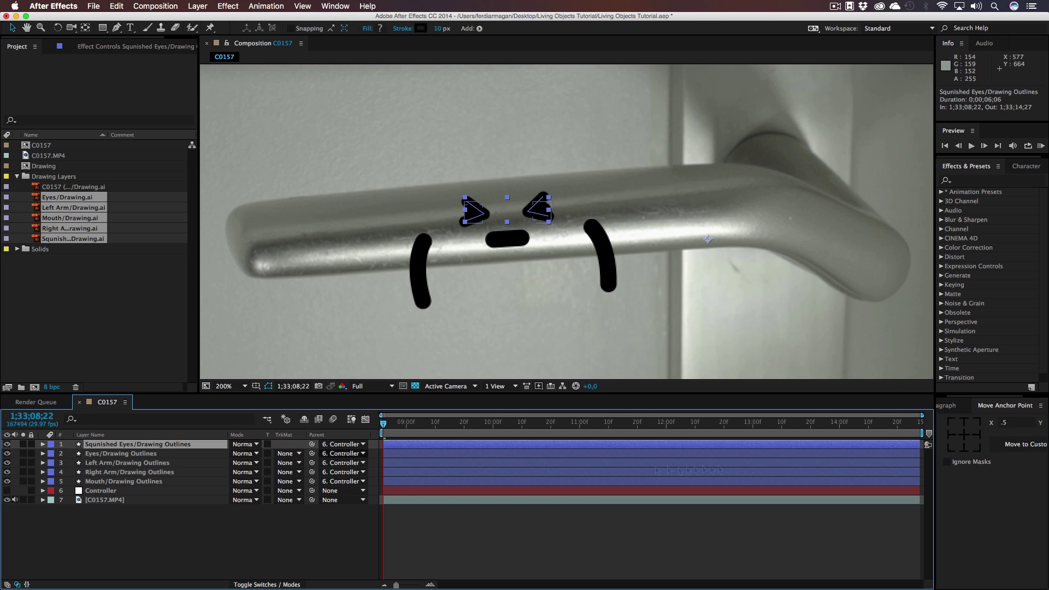
click(964, 440)
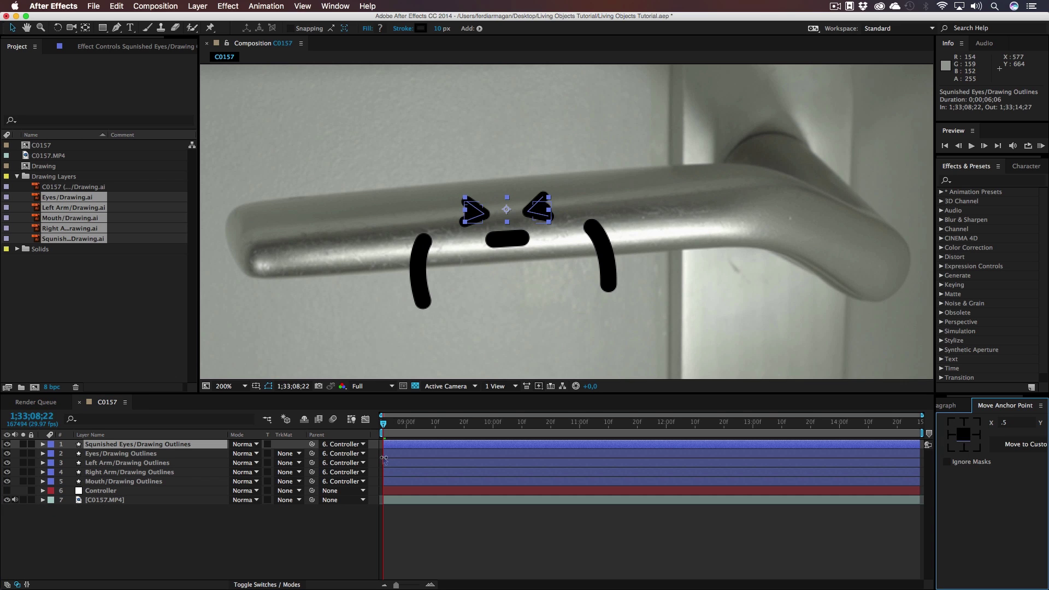
- Scrub through the footage back to its start, and hide the Squnished Eyes layer
click(385, 535)
click(636, 422)
drag(637, 422, 383, 421)
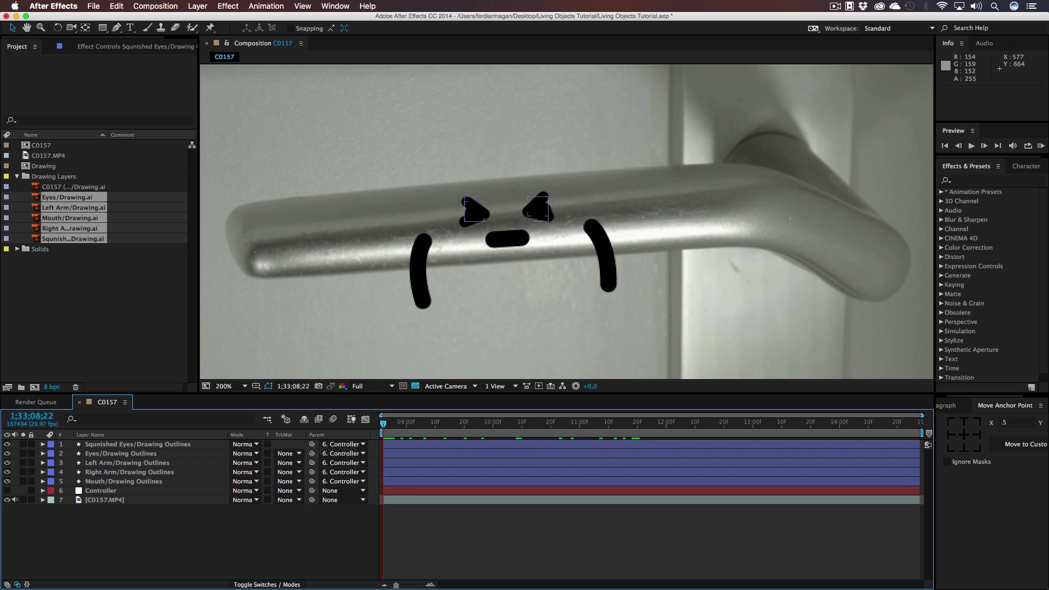
click(7, 444)
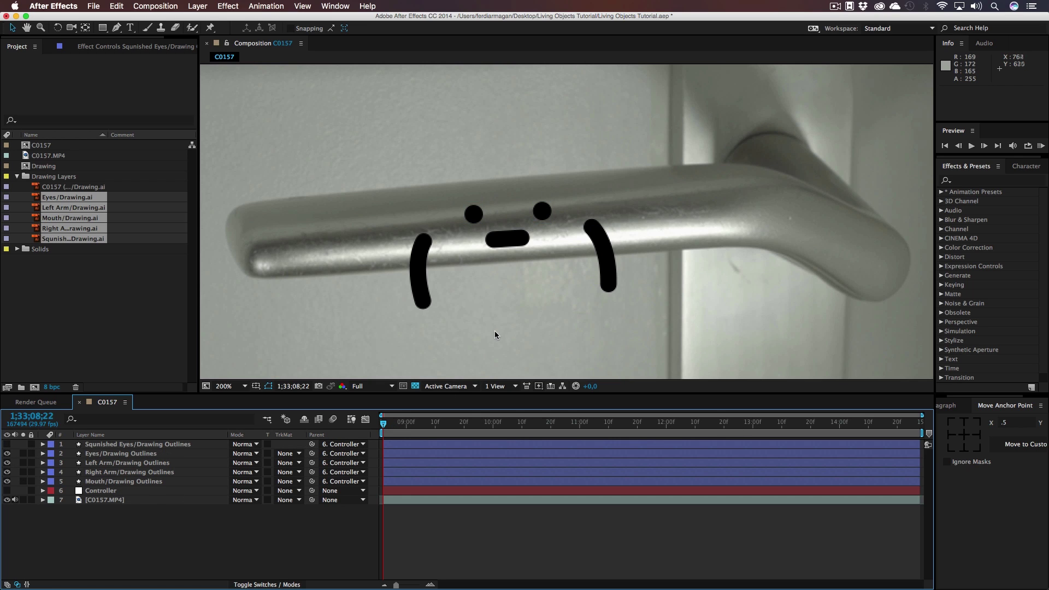
- Set the current time to 1;33;10;03, where the hand reaches over the door handle
key(space)
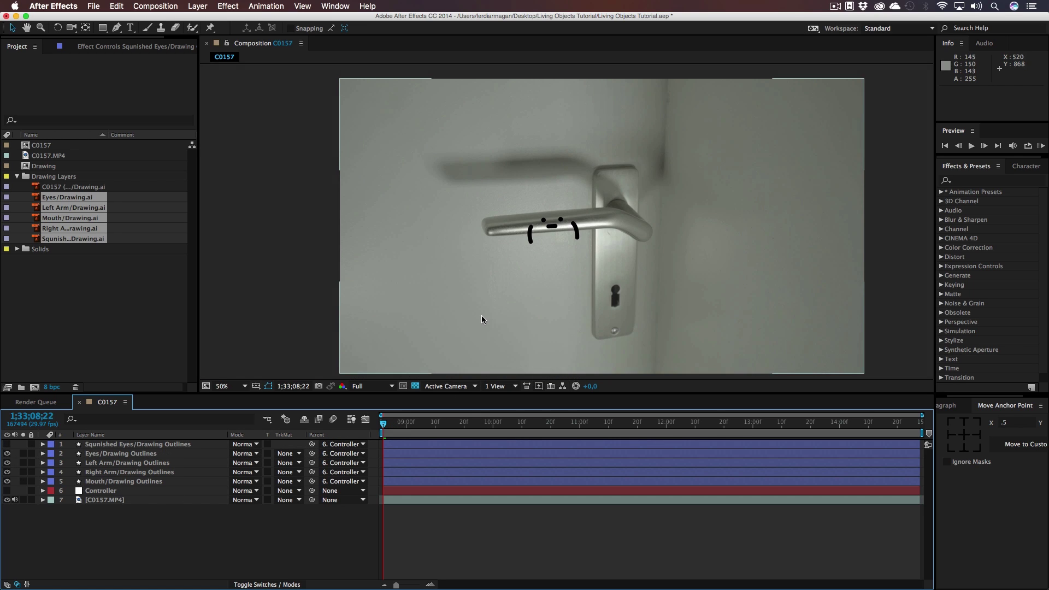
key(space)
key(z)
alt+click(503, 284)
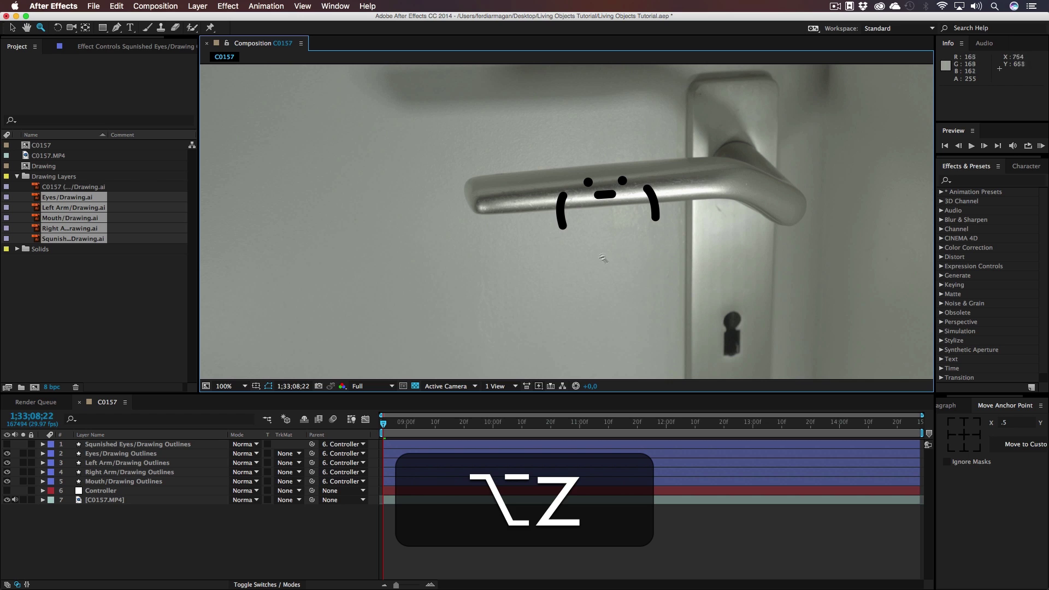
key(alt+h)
click(397, 424)
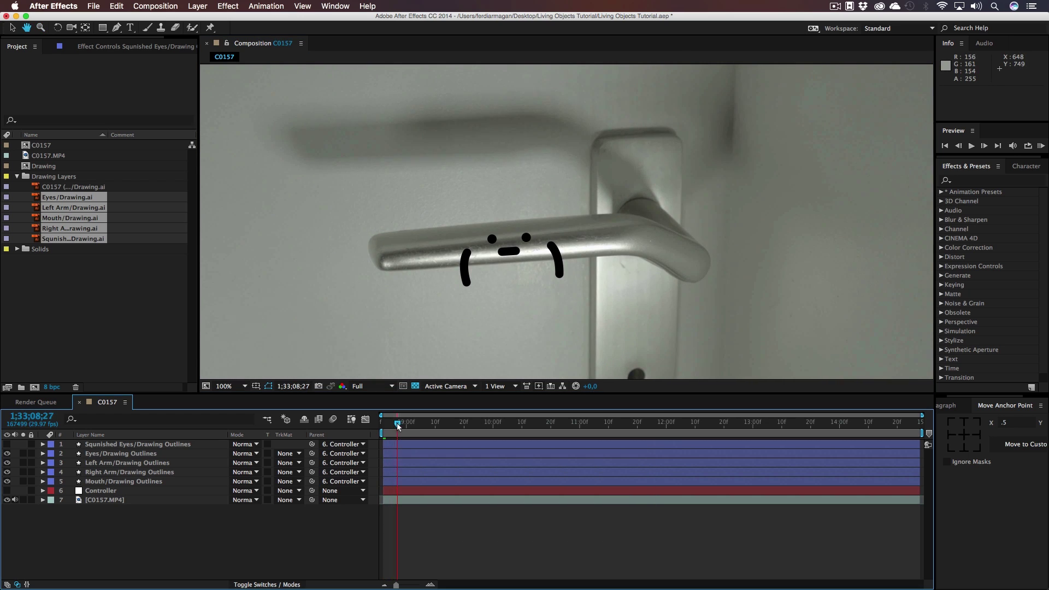
drag(425, 423, 503, 427)
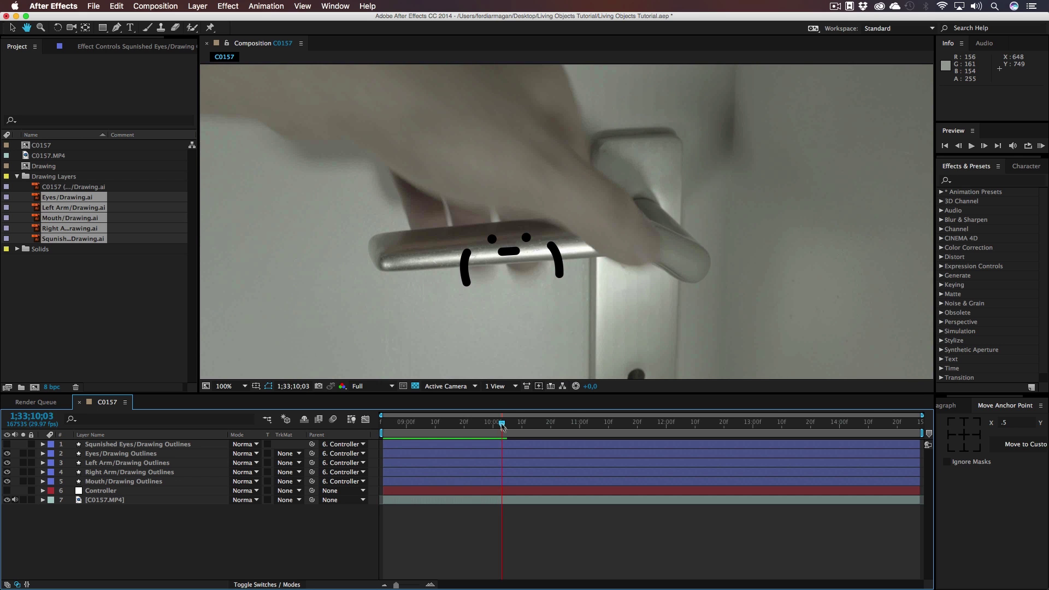
- Select the Mouth, Right Arm and Left Arm layers together and expand them to their Contents and Transform groups
key(z)
click(515, 273)
key(h)
drag(536, 257, 458, 290)
click(138, 481)
key(v)
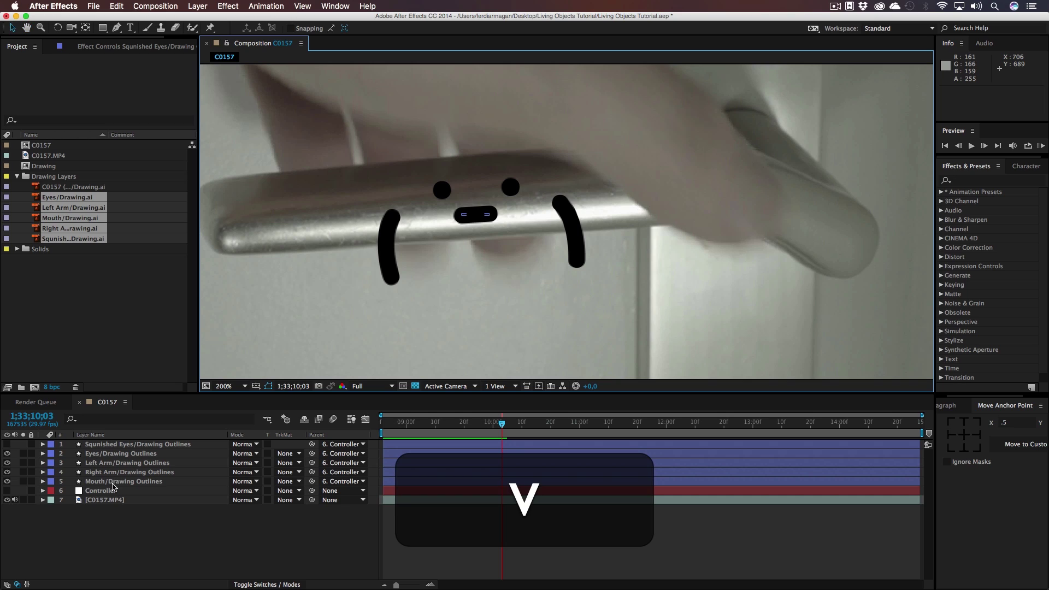
shift+click(114, 462)
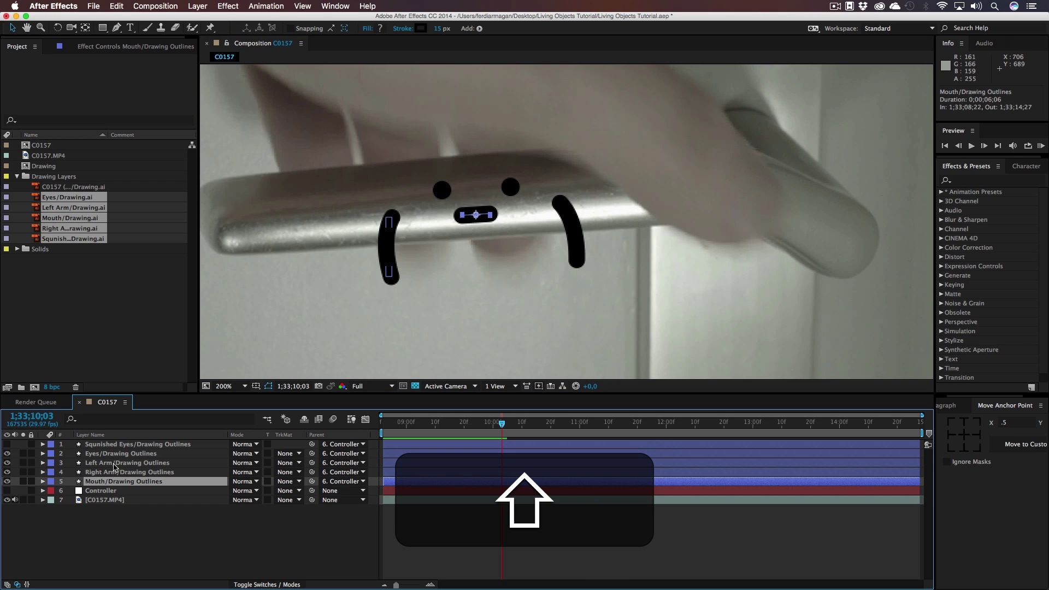
key(u)
click(43, 464)
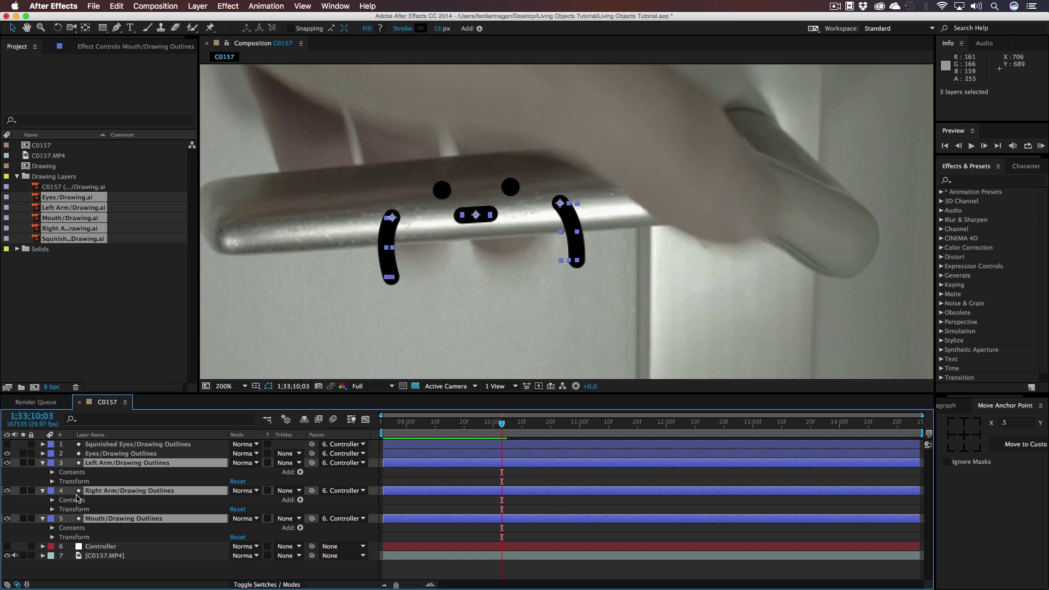
- Add a Path keyframe to the Left Arm's shape at 1;33;10;03
click(53, 473)
click(62, 481)
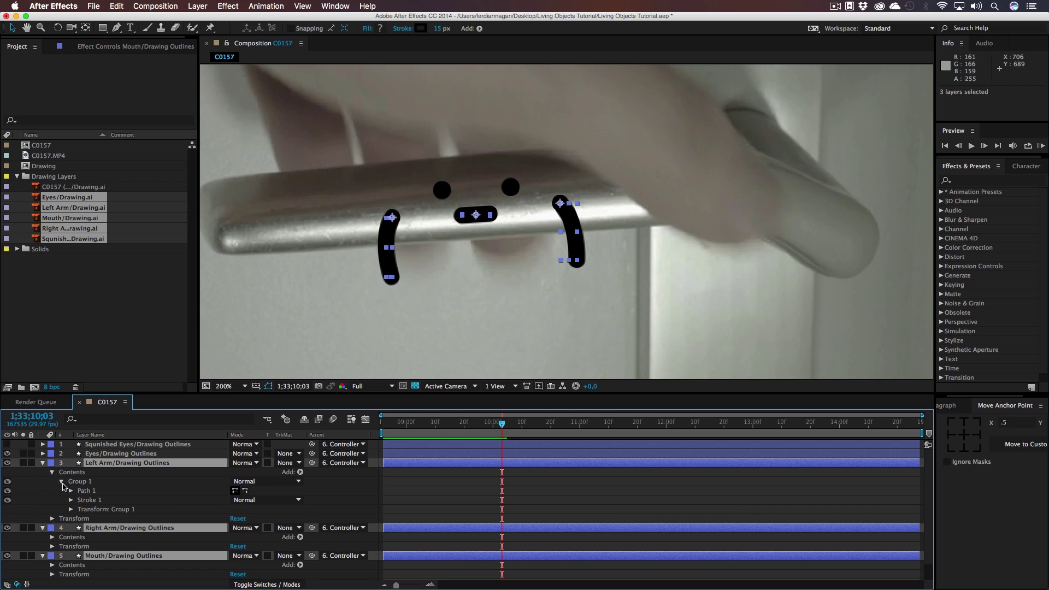
click(71, 491)
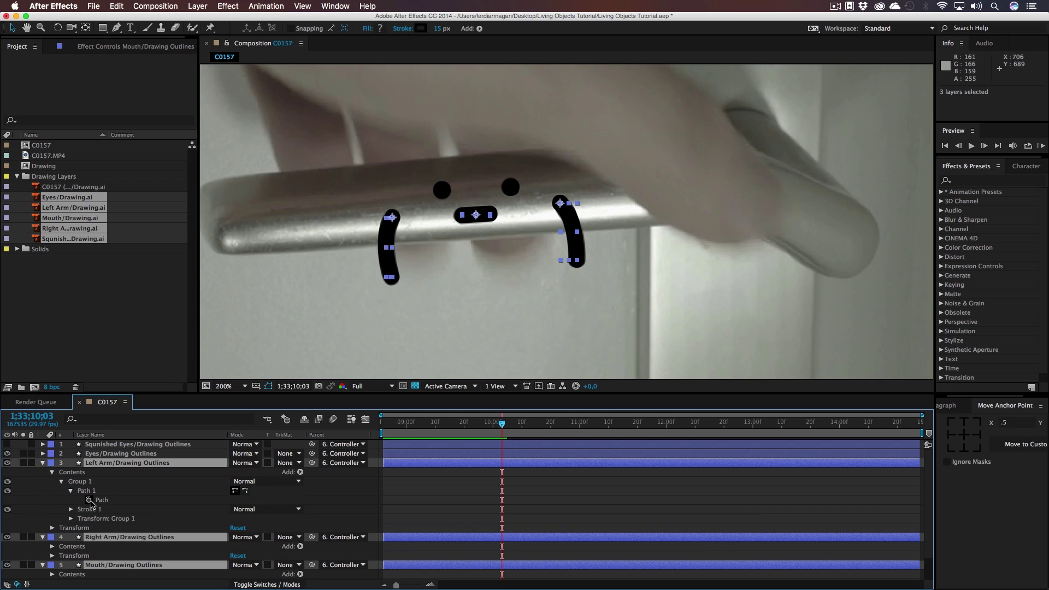
click(89, 499)
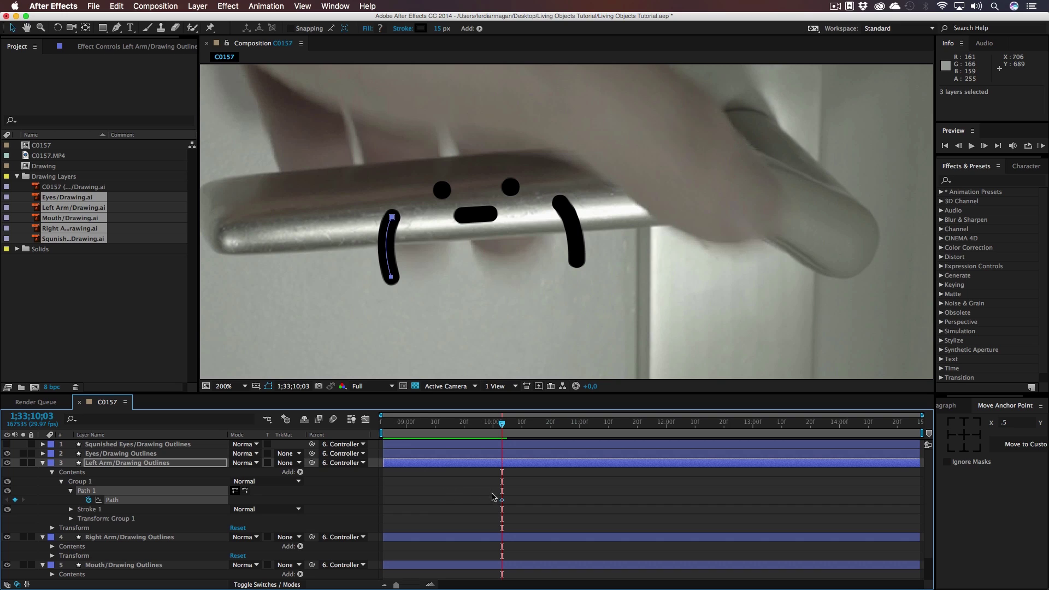
- Add a Path keyframe to the Right Arm's shape at 1;33;10;03
click(55, 547)
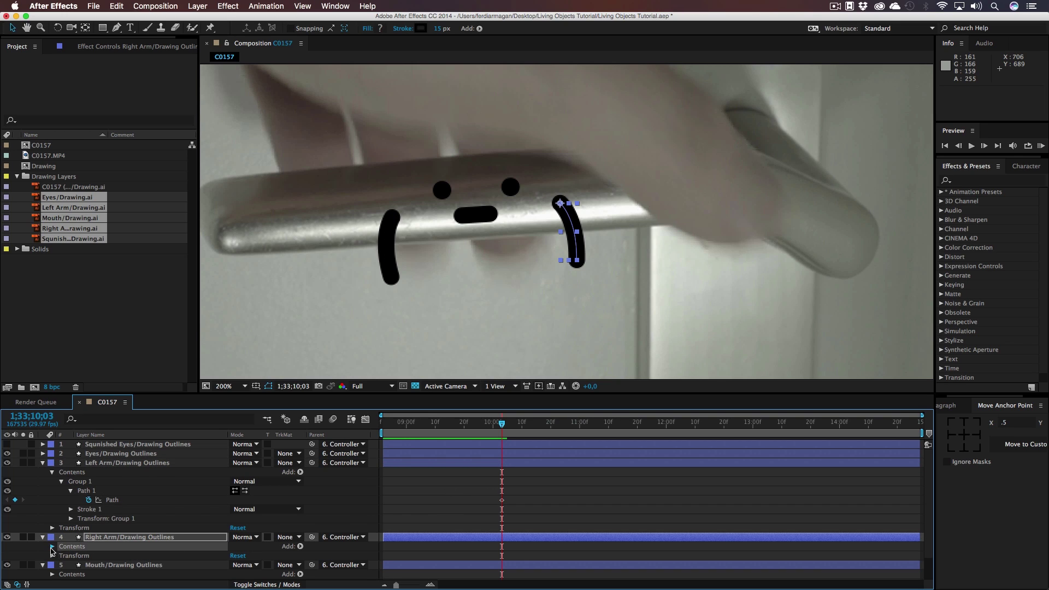
click(52, 546)
click(62, 555)
scroll(126, 554, down, 3)
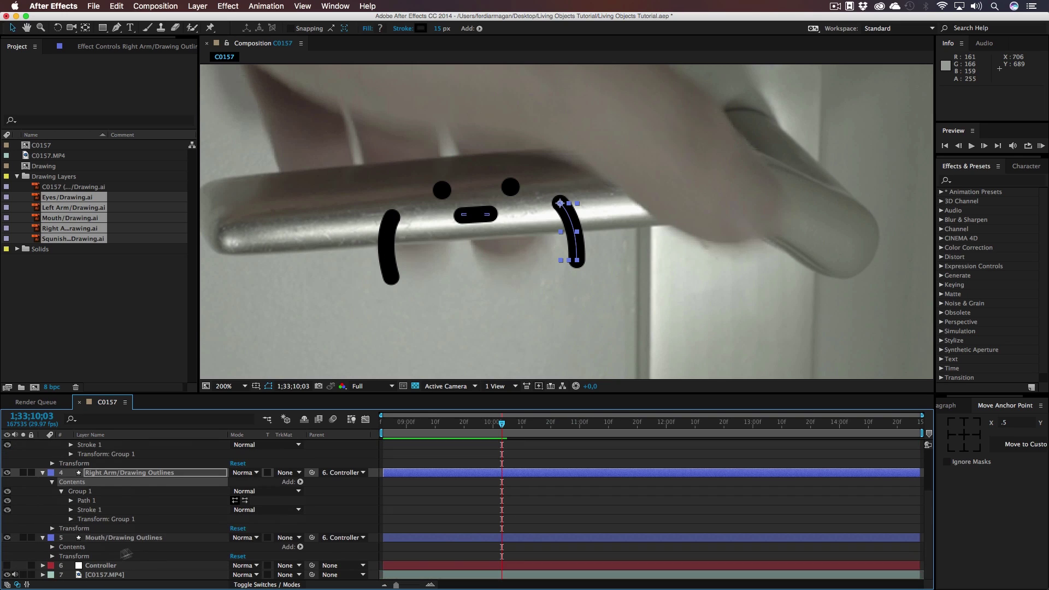
click(72, 500)
scroll(76, 502, down, 1)
click(88, 500)
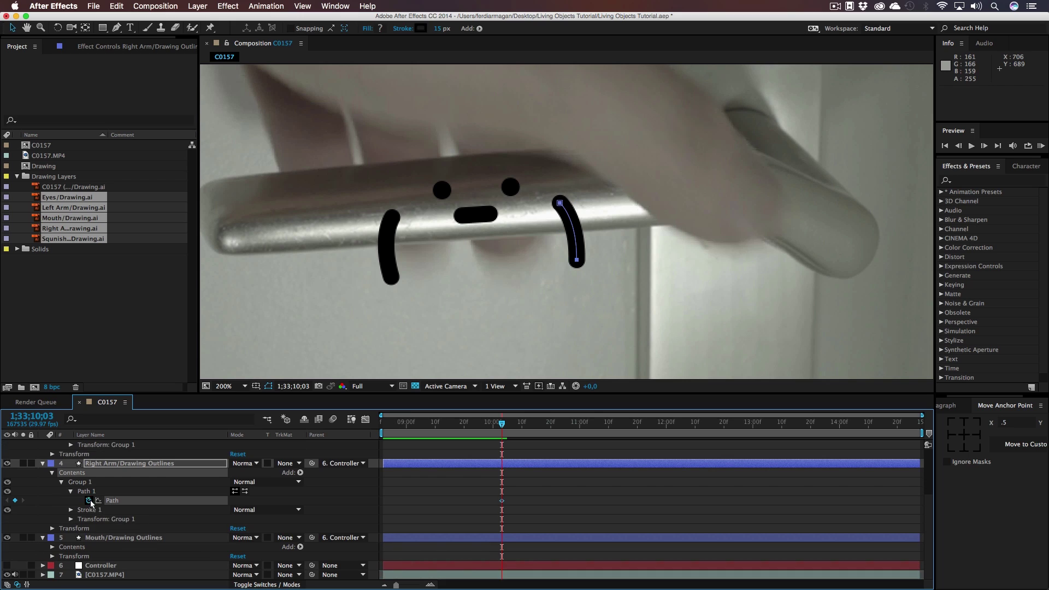
- Add a Path keyframe to the Mouth's shape at 1;33;10;03
click(52, 547)
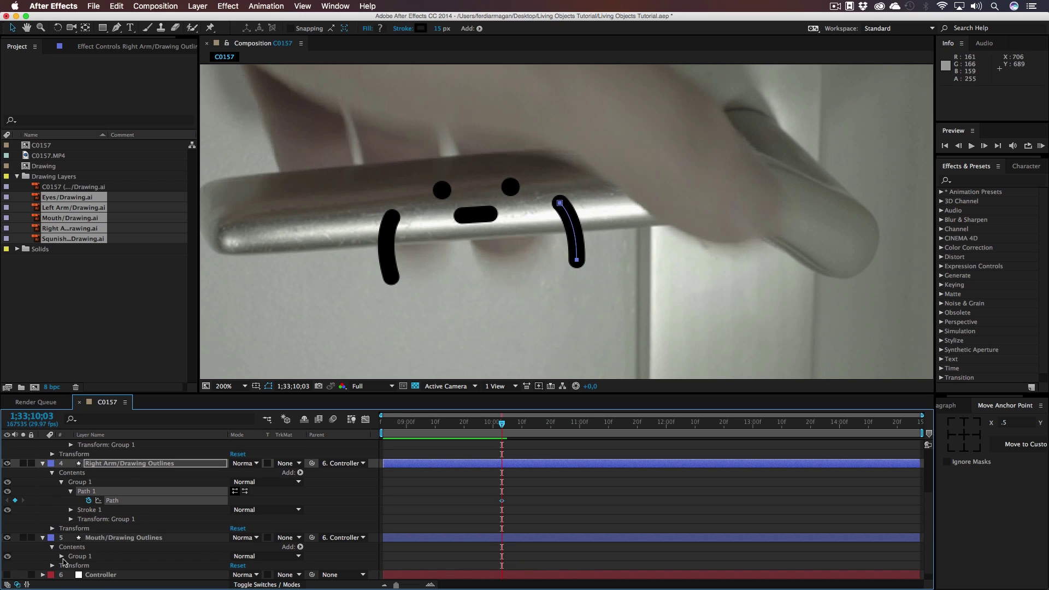
click(62, 556)
scroll(82, 560, down, 2)
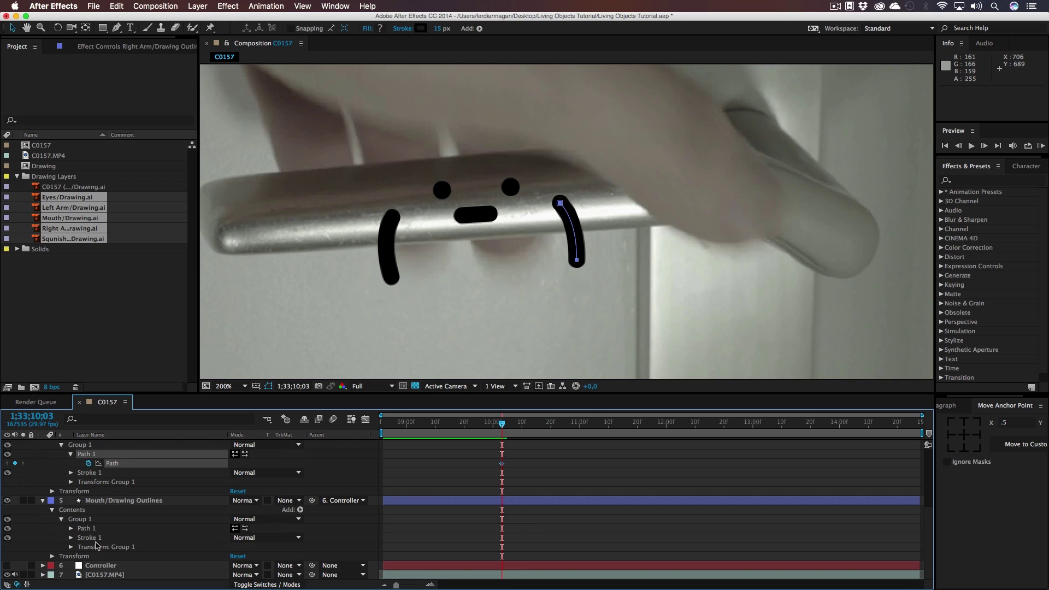
click(71, 528)
click(89, 538)
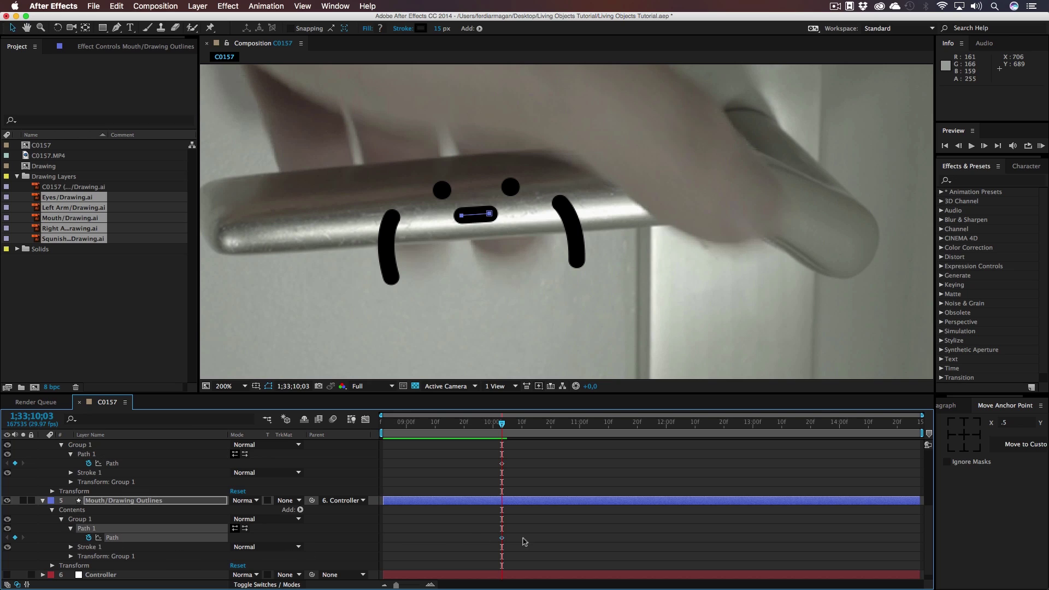
- Move the Path keyframes of the Left Arm, Right Arm and Mouth together back to 1;33;09;24
drag(523, 548, 485, 374)
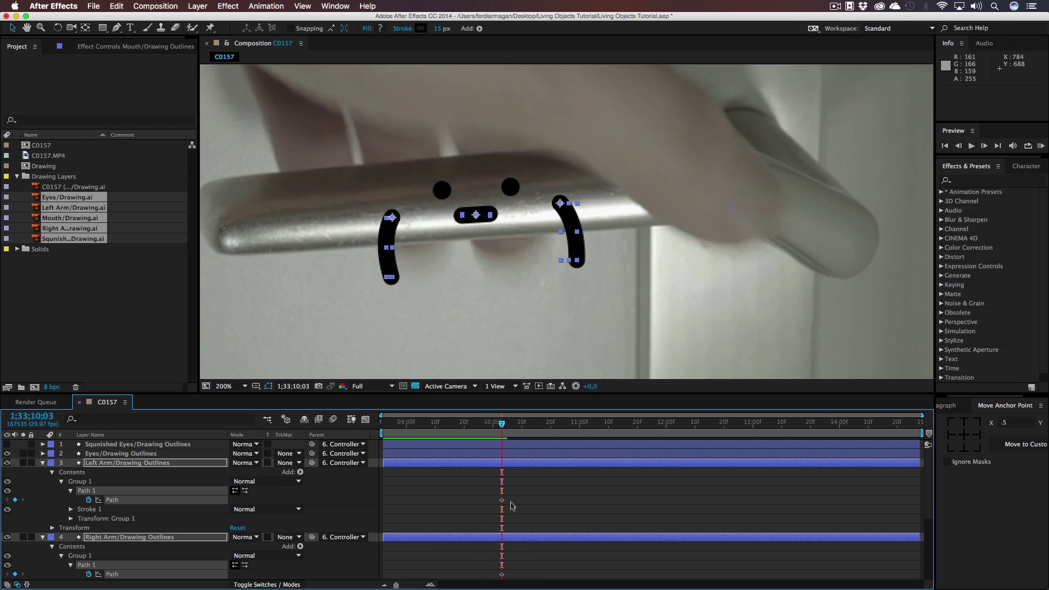
click(500, 501)
drag(477, 502, 474, 503)
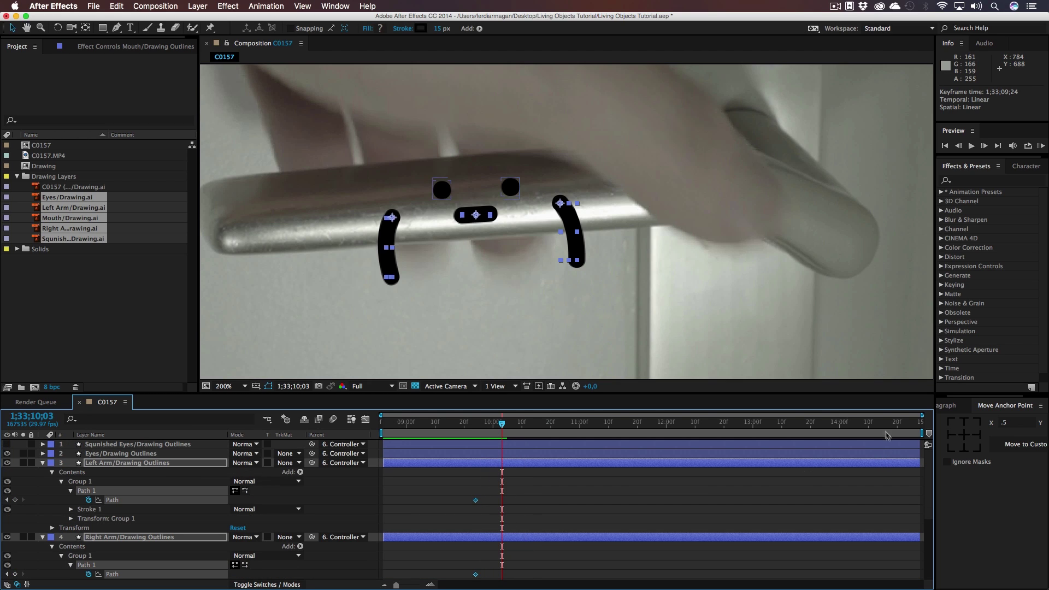
- Keyframe the Left Arm's rotation at 1;33;09;24 and set it to -43° at 1;33;10;03
drag(777, 393, 775, 300)
click(478, 331)
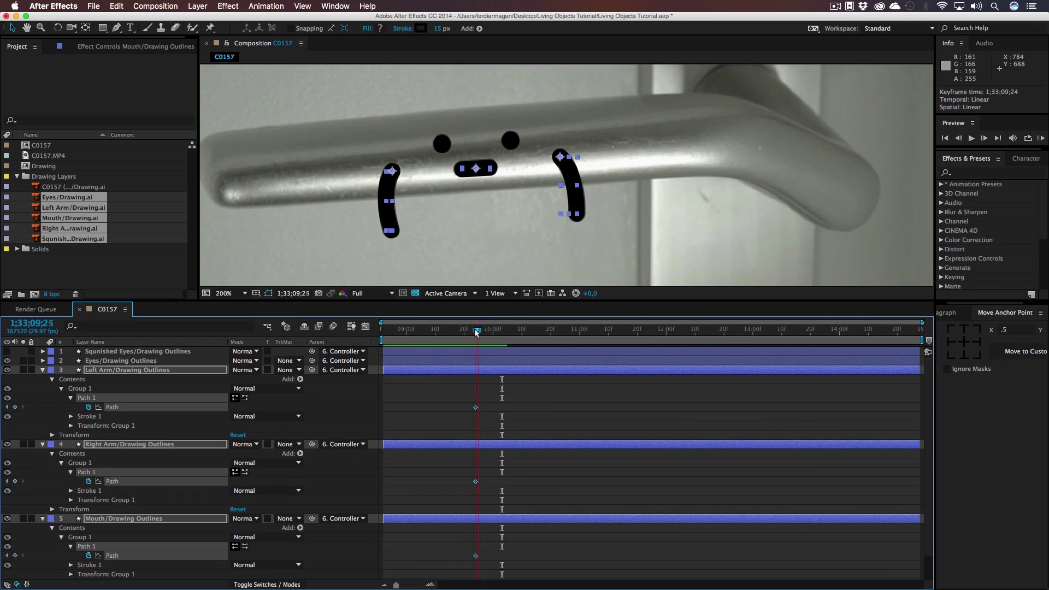
drag(479, 331, 502, 334)
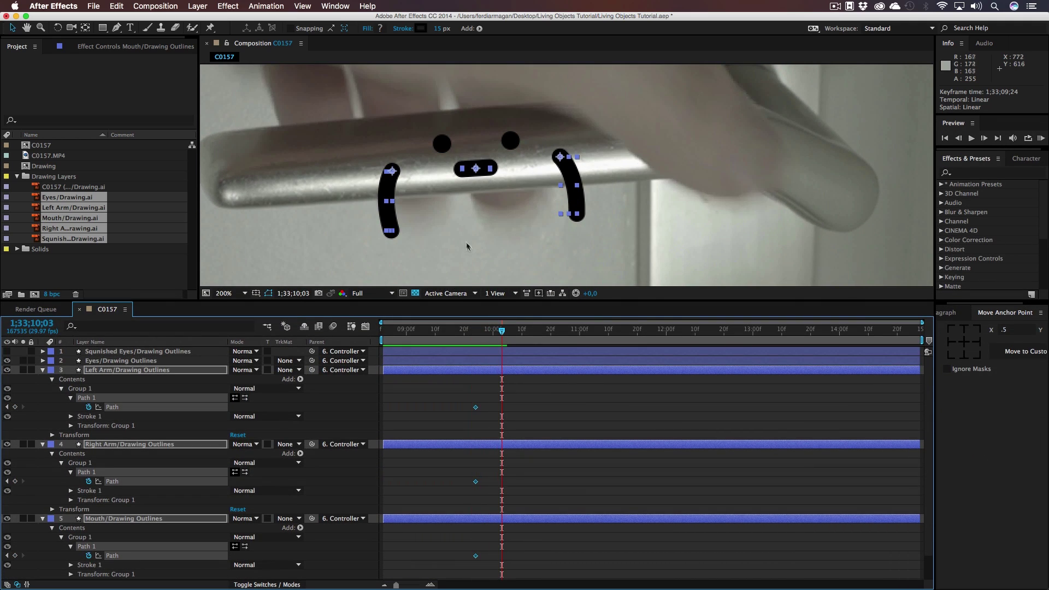
click(516, 410)
click(482, 372)
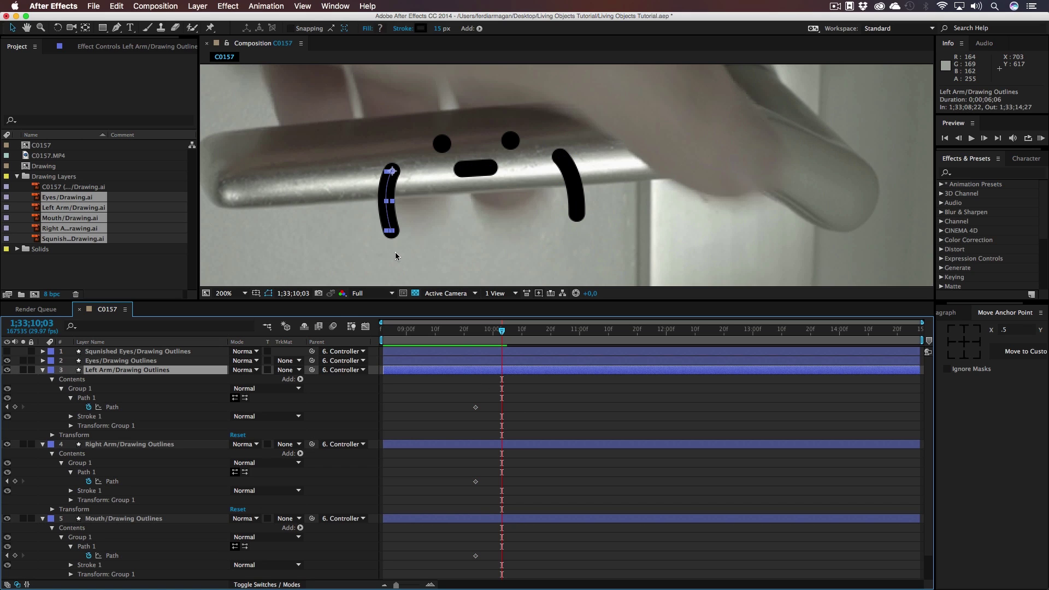
key(r)
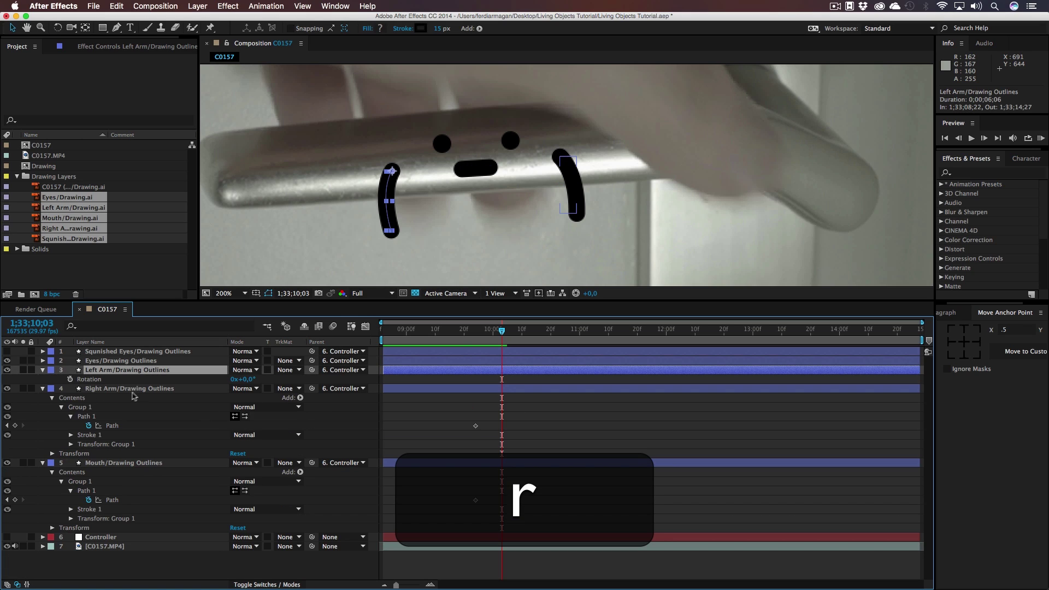
click(70, 380)
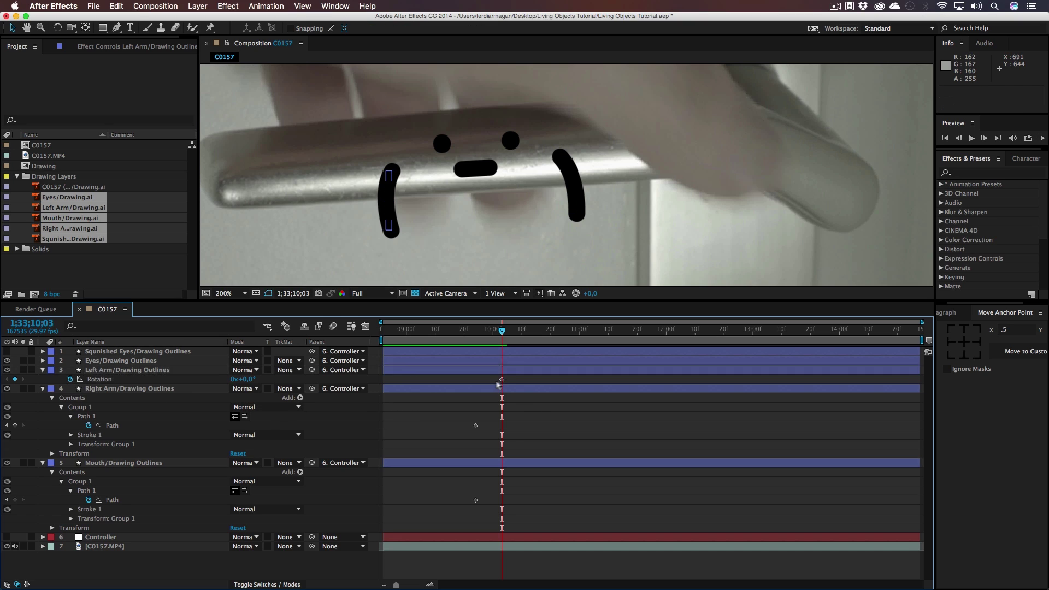
drag(502, 379, 476, 381)
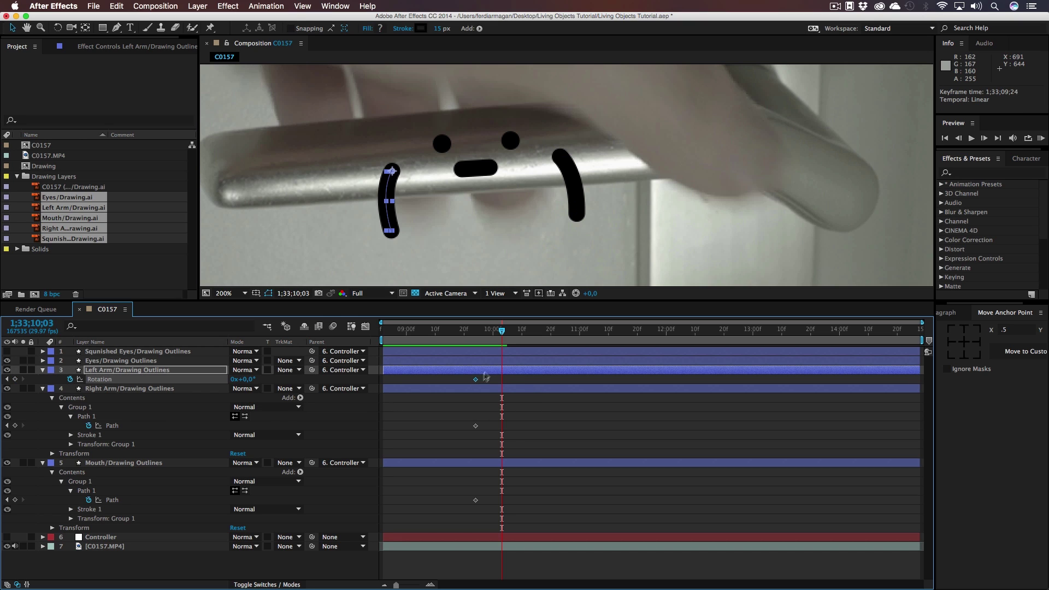
drag(251, 382, 227, 381)
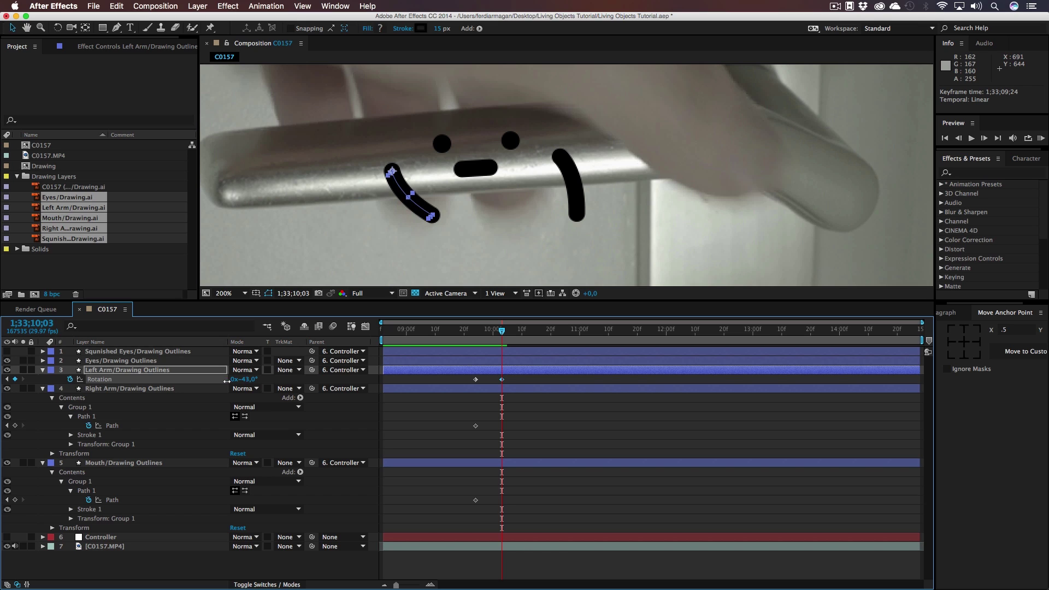
- Keyframe the Right Arm's rotation at 1;33;09;24 and set it to +43° at 1;33;10;03, mirroring the Left Arm
click(249, 380)
key(super+c)
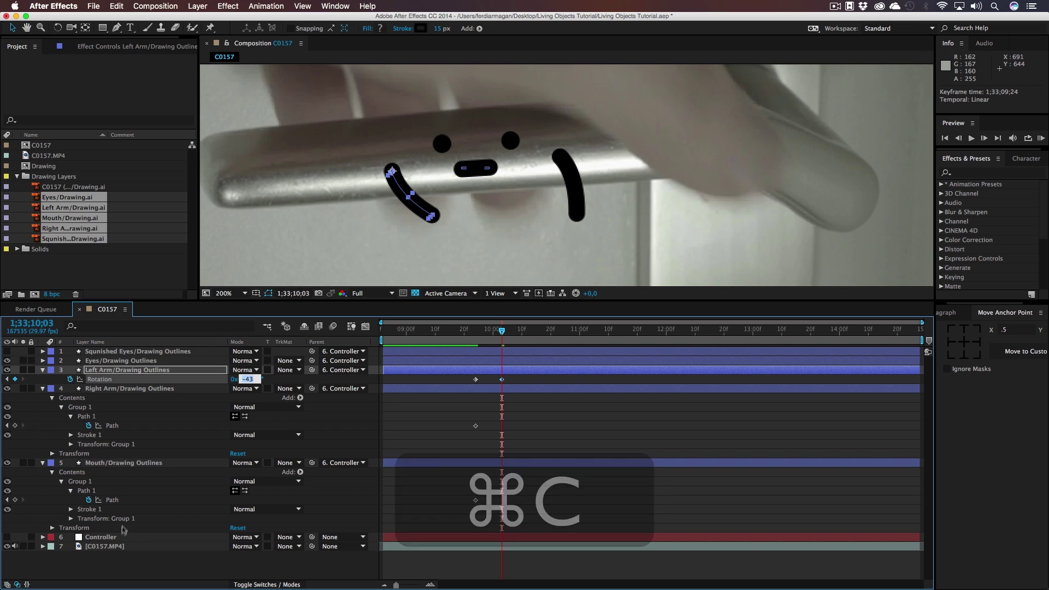
click(123, 389)
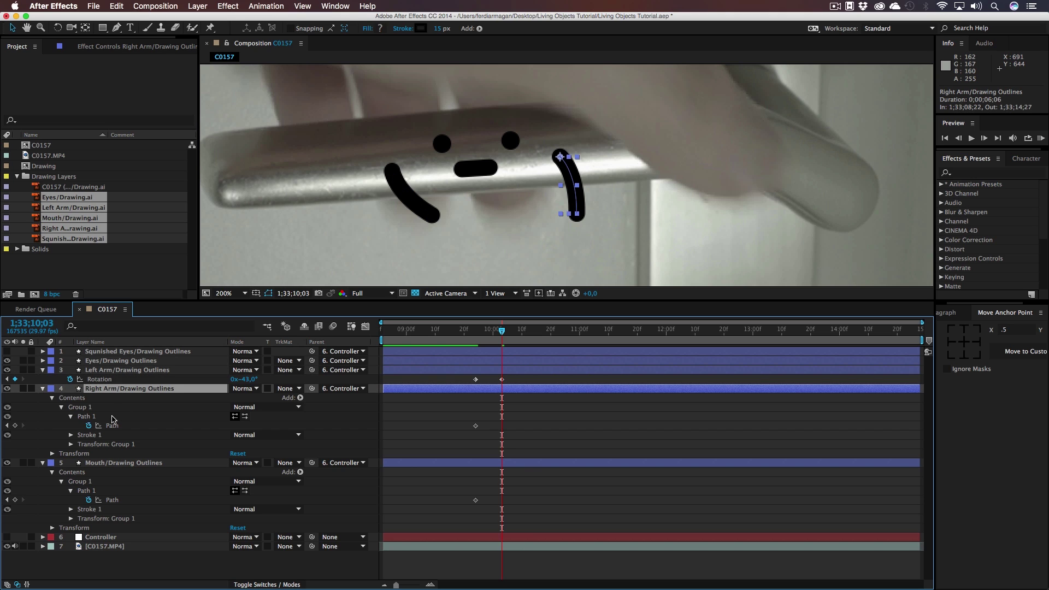
key(r)
click(70, 397)
drag(501, 398, 475, 399)
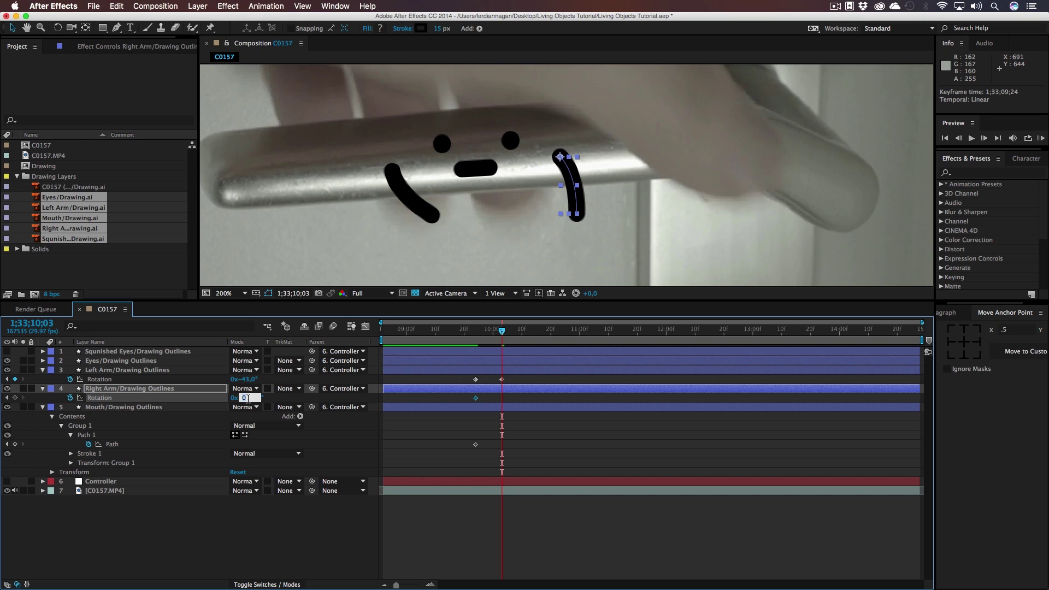
key(BackSpace)
key(super+v)
key(Return)
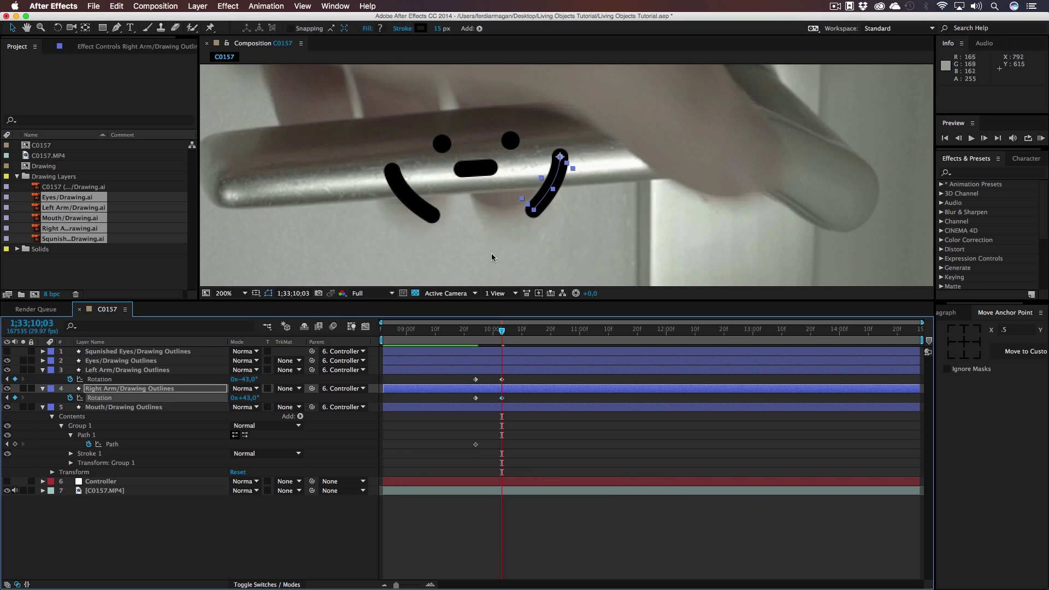
- At 1;33;10;02, bend the Mouth's straight path into an upward arch with the Pen tool to make a frown
mouse_move(504, 342)
mouse_down()
mouse_move(469, 335)
mouse_move(499, 345)
mouse_up()
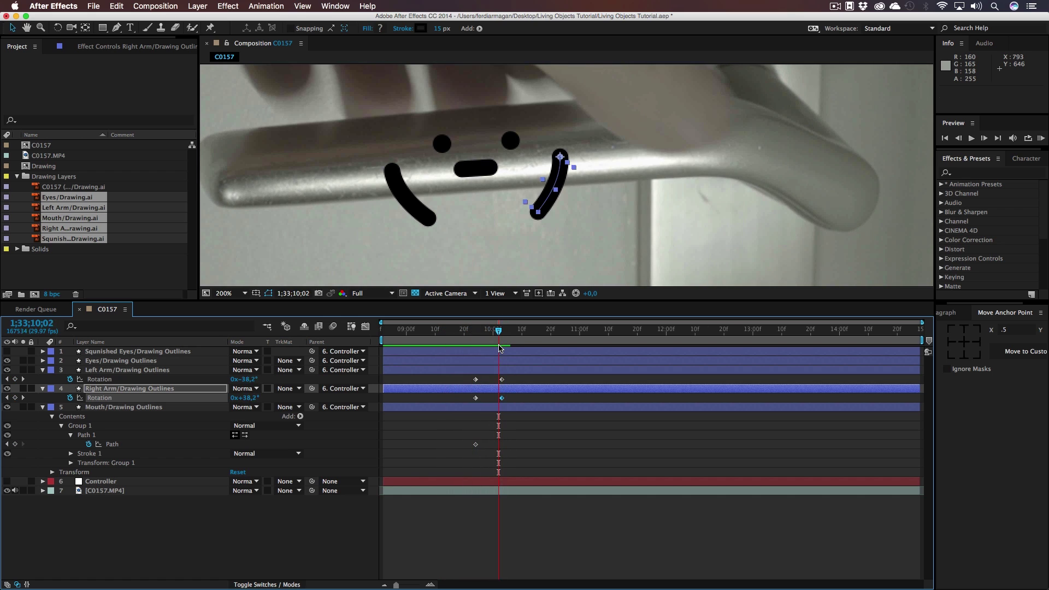
click(119, 445)
key(g)
key(.)
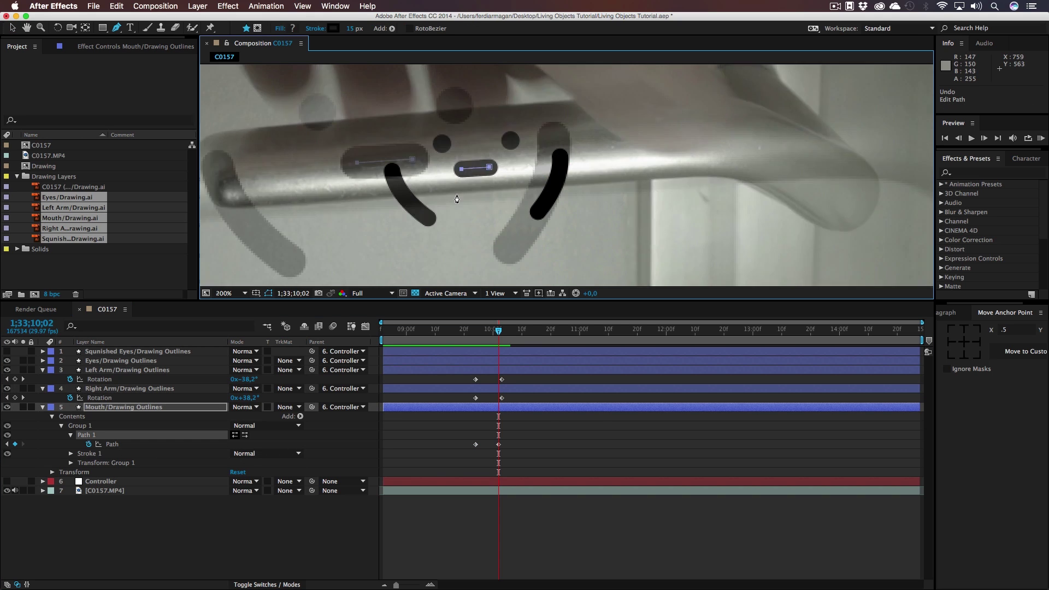
key(h)
drag(391, 197, 495, 220)
key(g)
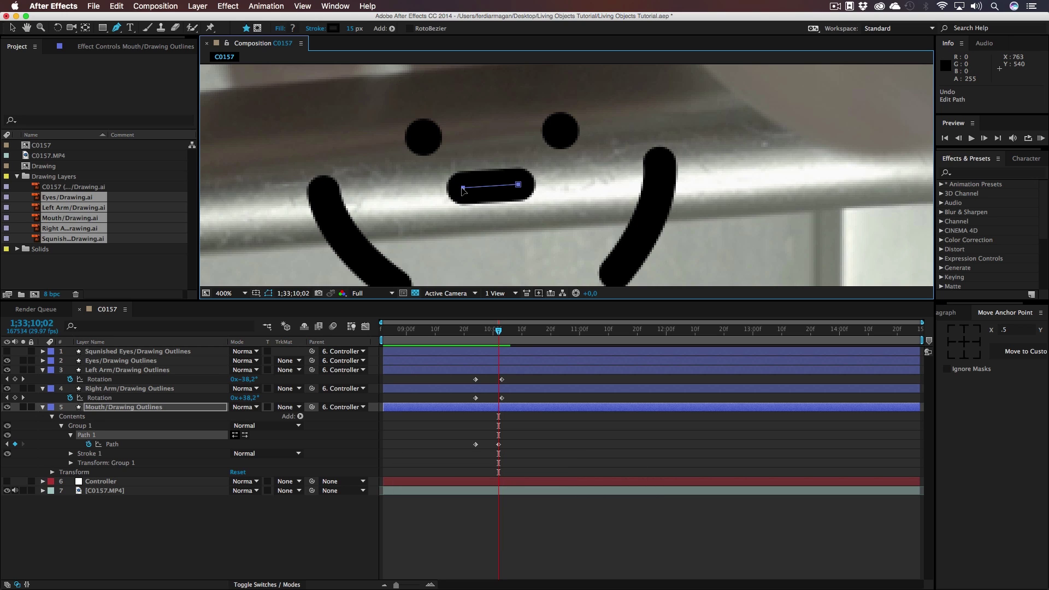
drag(463, 190, 466, 184)
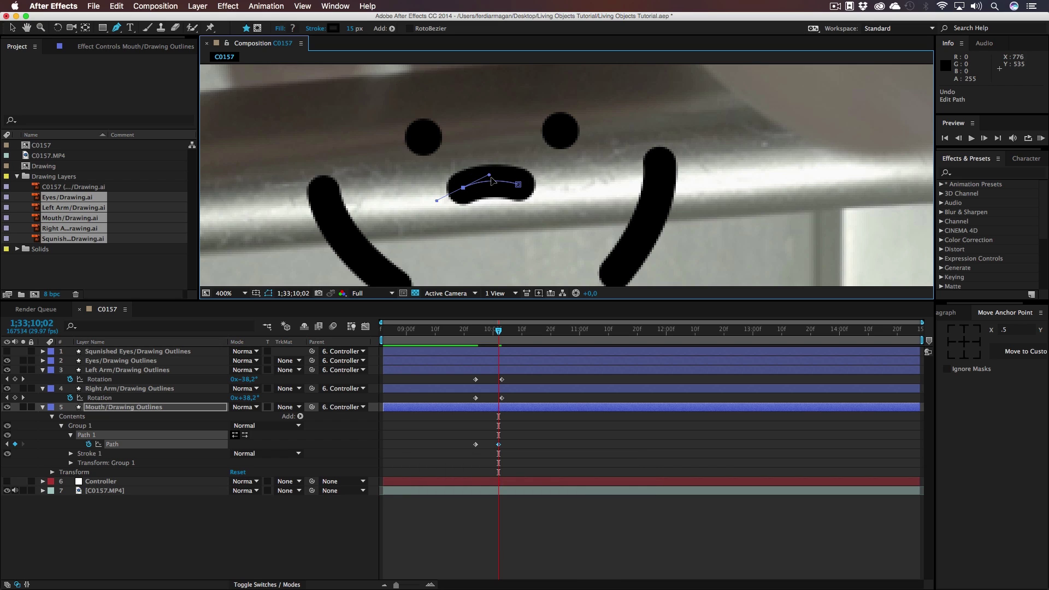
drag(489, 174, 489, 170)
- Examine the frowning mouth and rotated arms on the door handle, first in the full frame and again up close
key(comma)
key(comma)
key(comma)
key(comma)
key(comma)
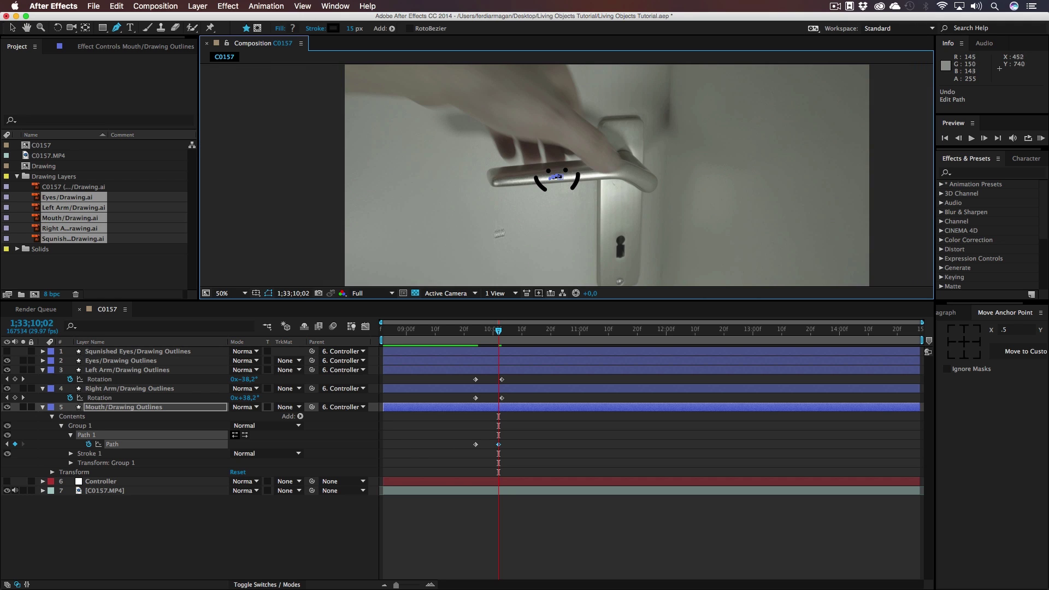
scroll(490, 236, up, 4)
key(h)
drag(590, 181, 503, 352)
key(v)
click(503, 251)
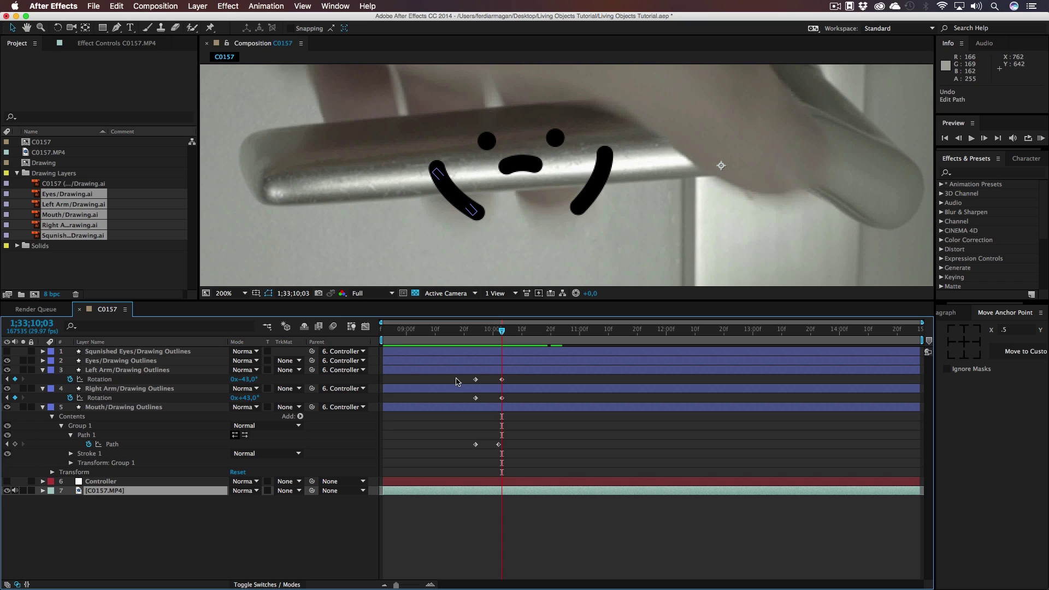
- Trim the Eyes layer to end at 1;33;10;03, and make the Squnished Eyes layer visible and start at that time
click(437, 363)
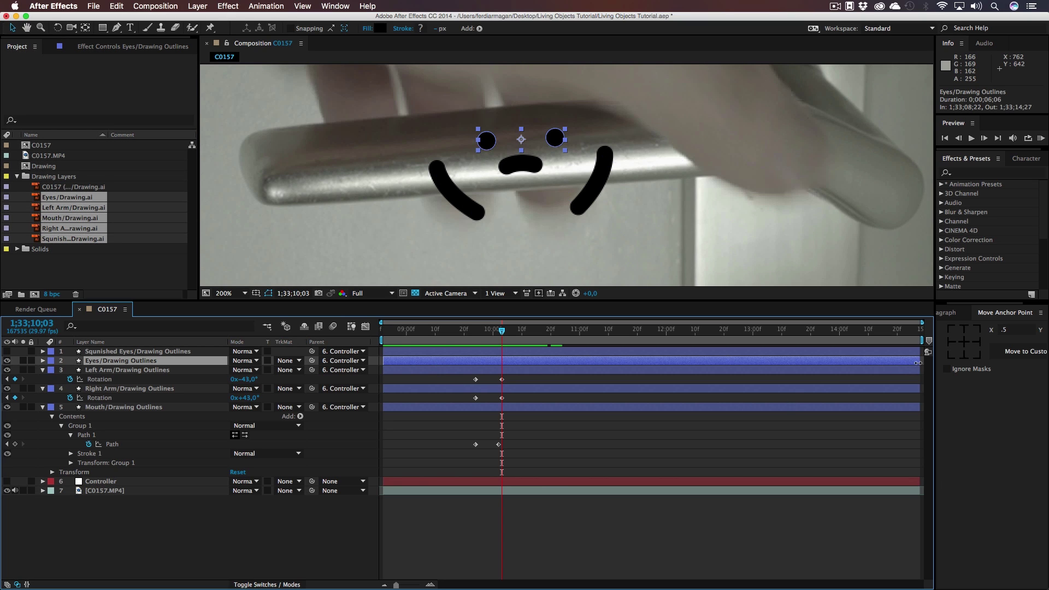
mouse_move(918, 361)
mouse_down()
mouse_move(555, 362)
mouse_move(496, 377)
mouse_up()
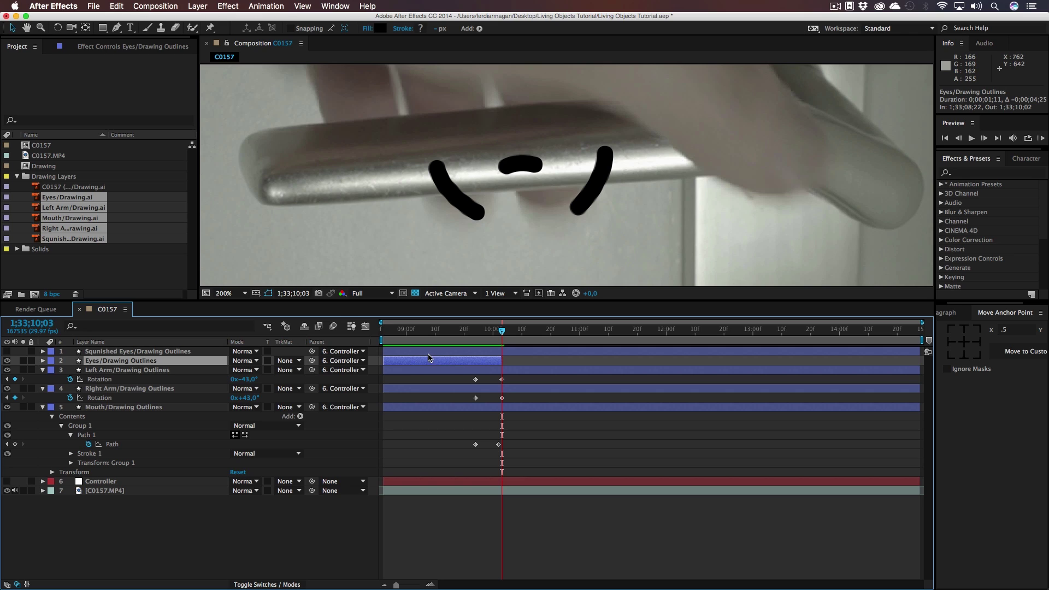
click(409, 353)
drag(389, 351, 493, 351)
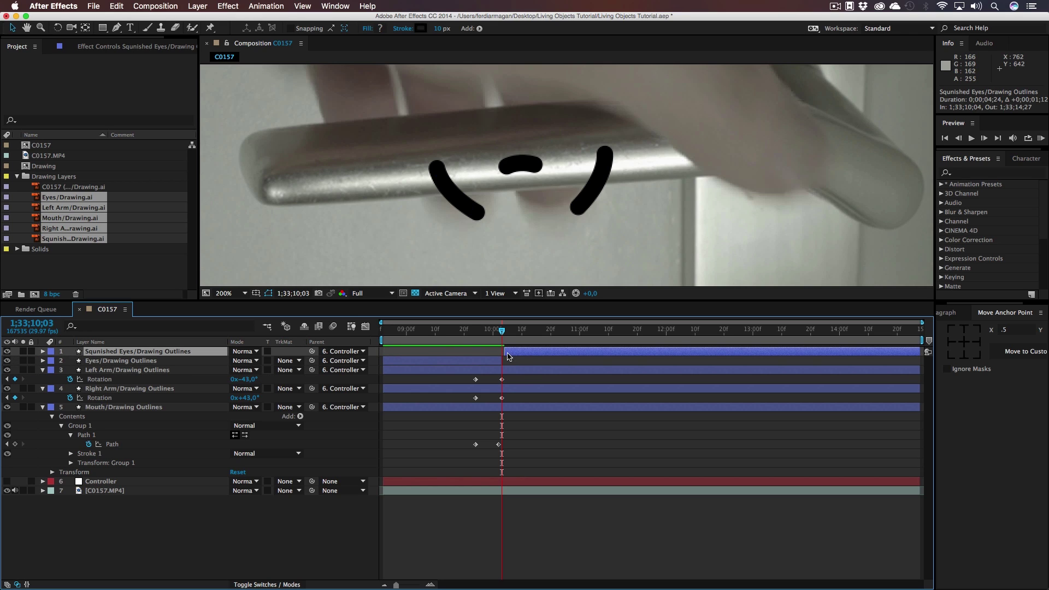
drag(504, 352, 502, 351)
click(534, 420)
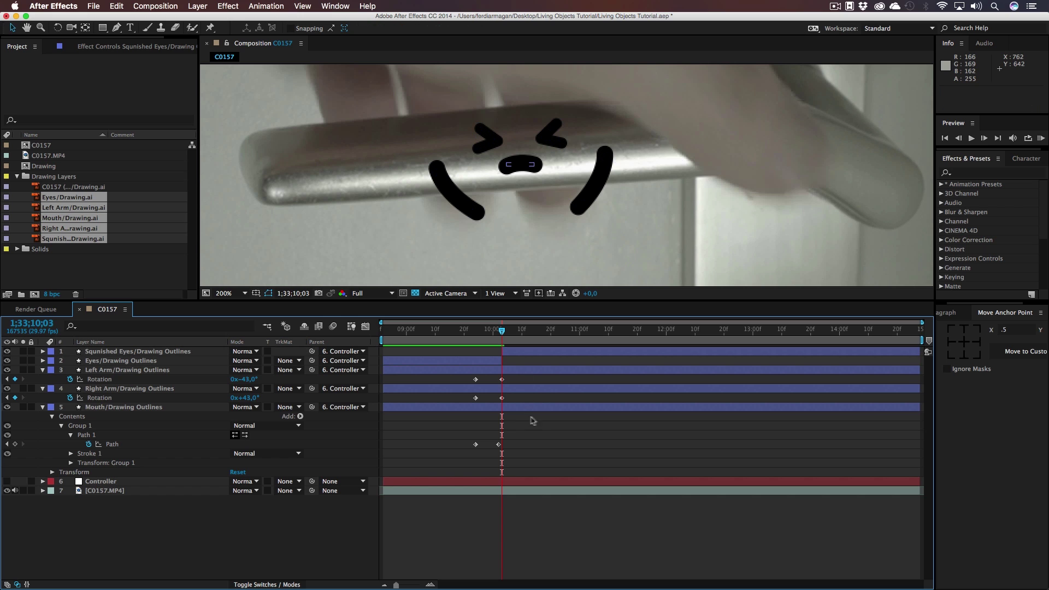
- Scrub through the reaction from 1;33;08;22 and examine the face and arms on the handle, close up and zoomed out
drag(497, 335, 355, 344)
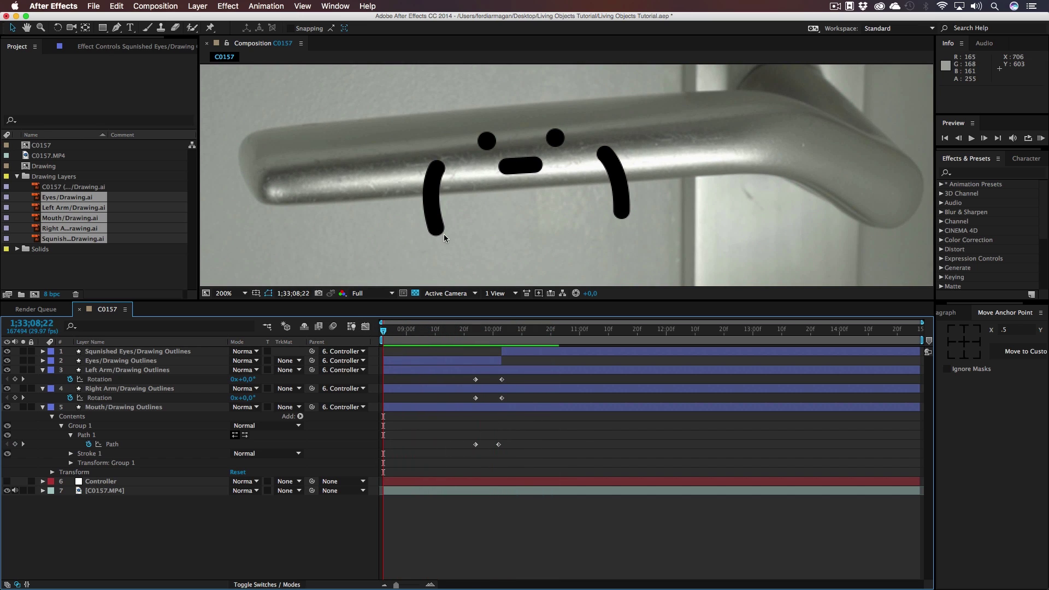
key(h)
drag(463, 230, 494, 241)
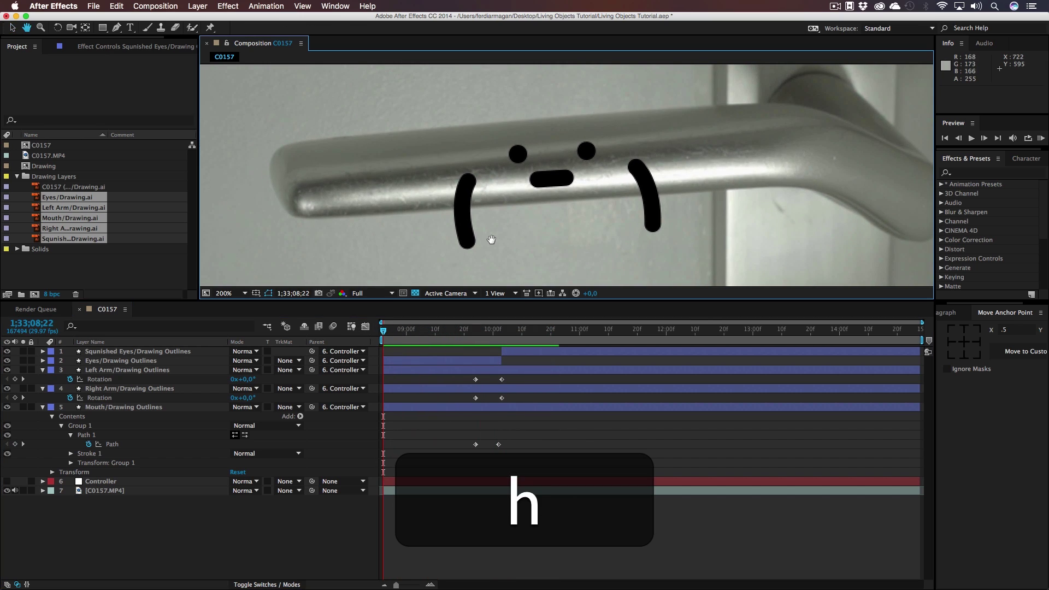
key(alt+z)
click(471, 234)
key(h)
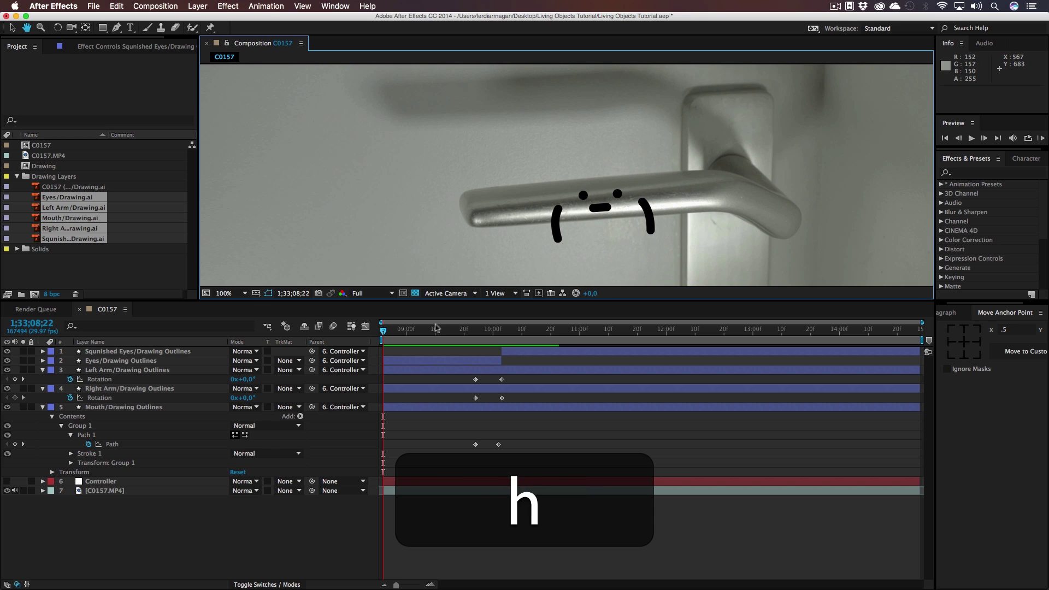
drag(383, 331, 394, 331)
mouse_move(463, 332)
mouse_down()
mouse_move(561, 339)
mouse_move(457, 338)
mouse_up()
drag(390, 334, 315, 341)
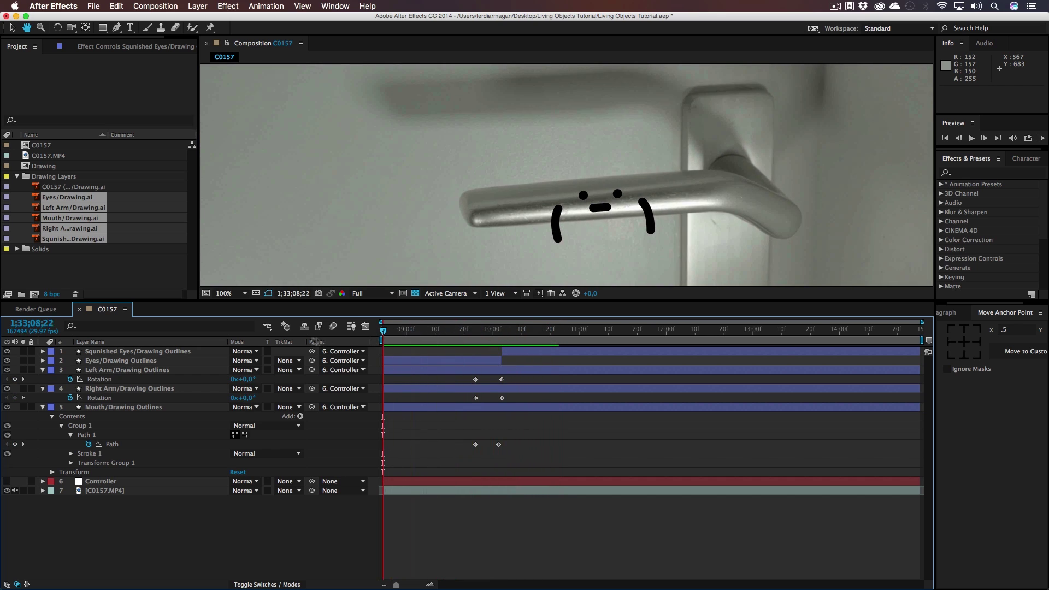
- Make the Controller layer visible and place its first Position keyframe at 1;33;10;06
key(v)
click(125, 482)
key(p)
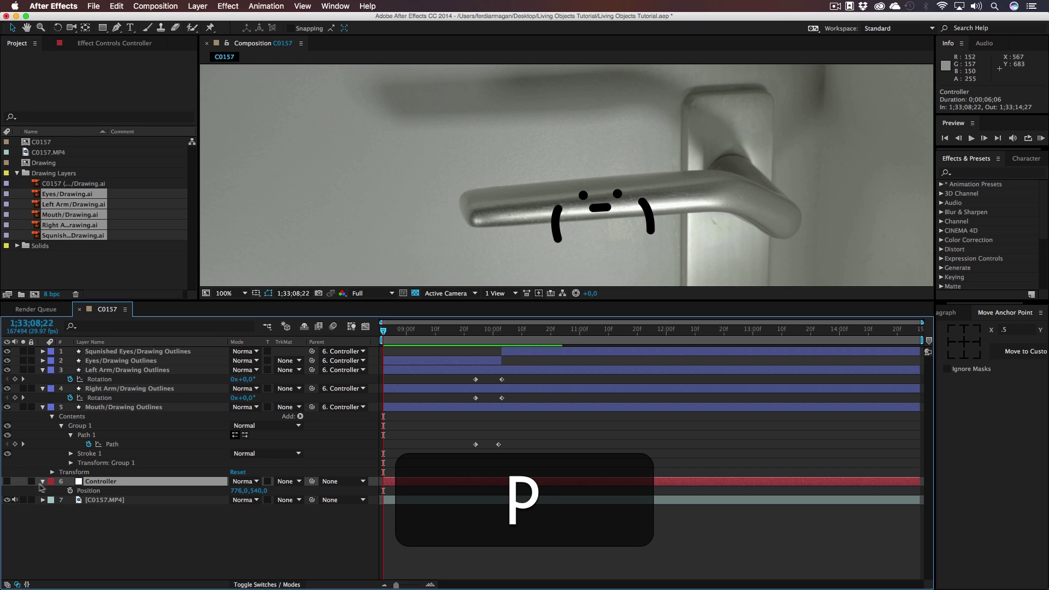
click(7, 481)
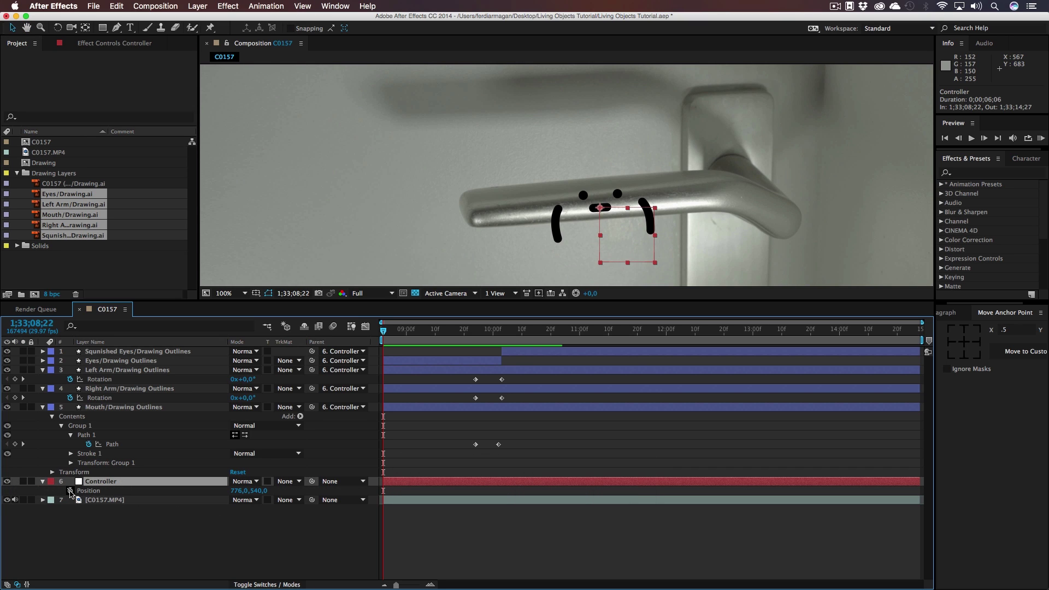
click(69, 490)
drag(477, 332, 537, 336)
click(383, 490)
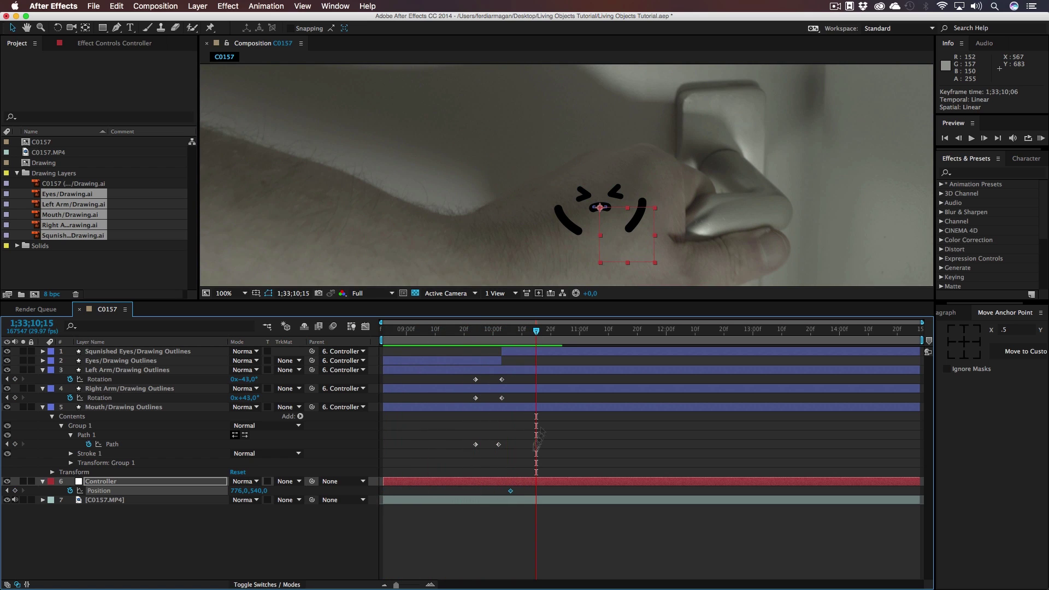
mouse_move(535, 332)
mouse_down()
mouse_move(499, 334)
mouse_move(519, 337)
mouse_up()
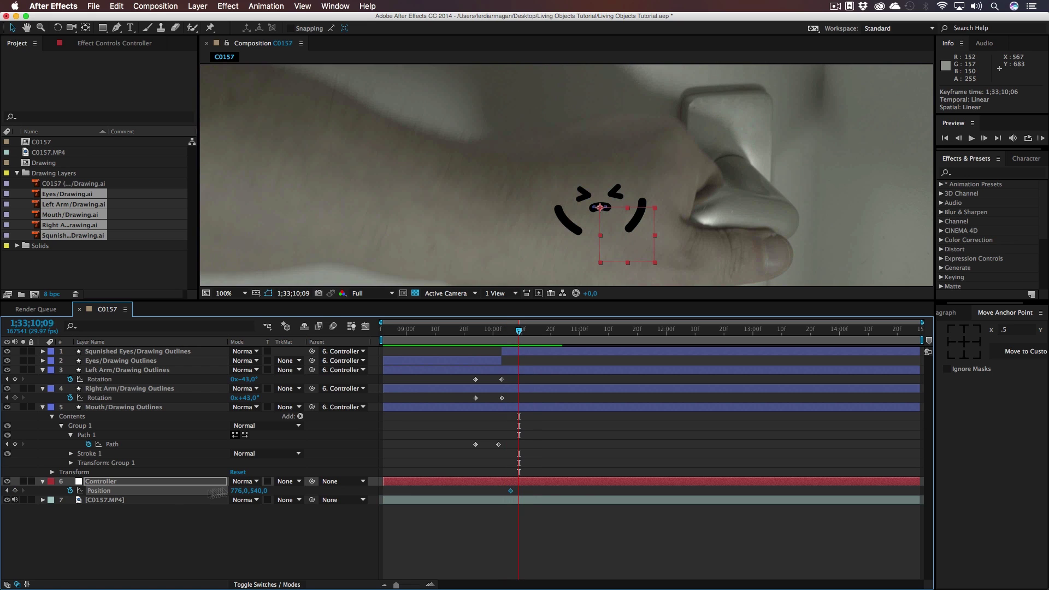
- Add a Rotation keyframe to the Controller and align it with the Position keyframe at 1;33;10;06
click(116, 482)
key(r)
click(71, 491)
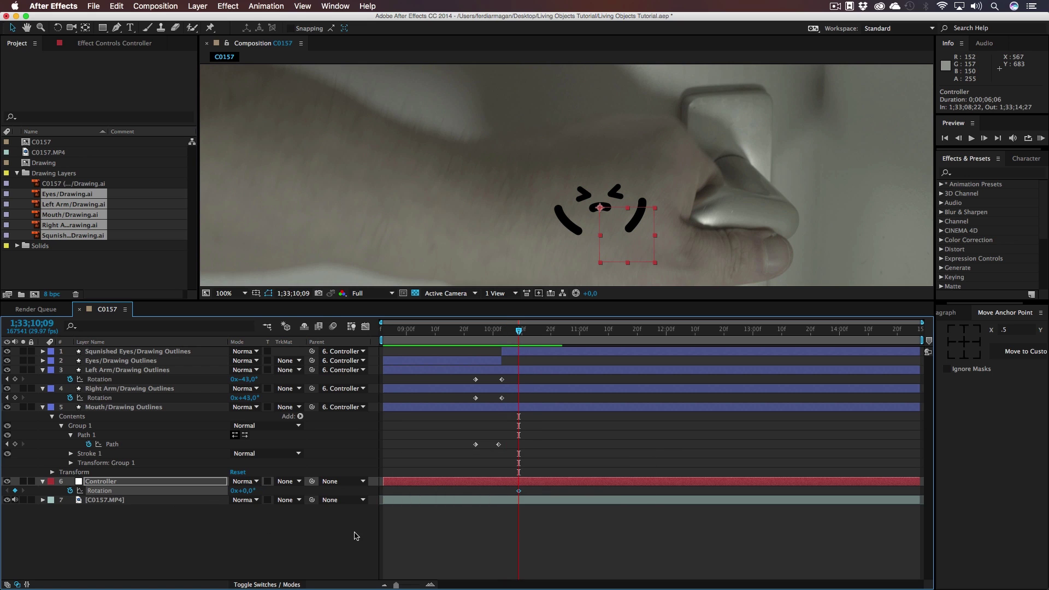
key(u)
drag(518, 500, 510, 500)
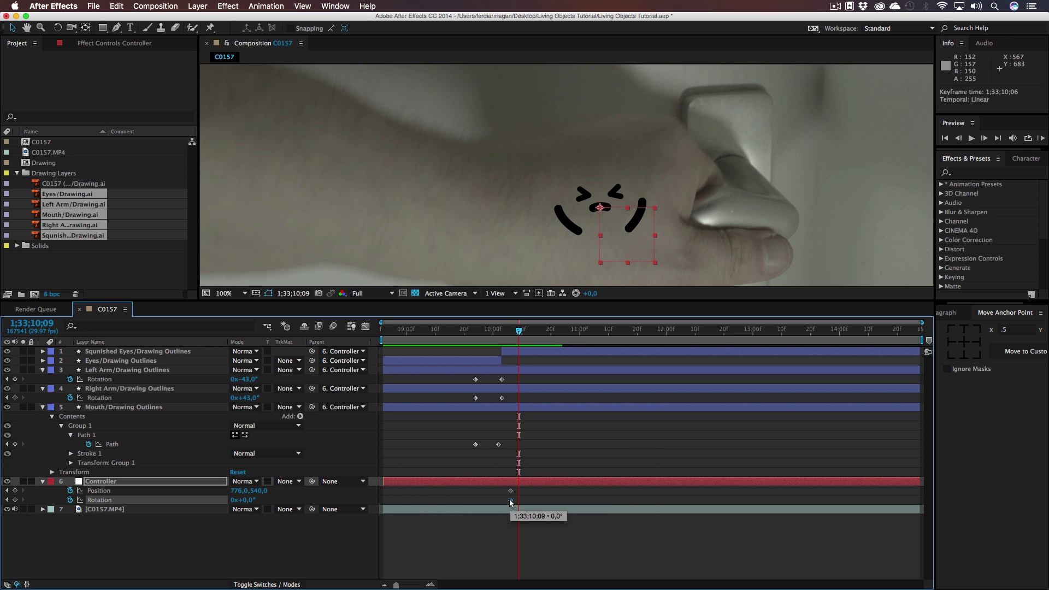
- At 1;33;10;14, move the Controller down with the handle to about 758, 632 and rotate it to about -16.1°
click(490, 336)
drag(490, 336, 526, 339)
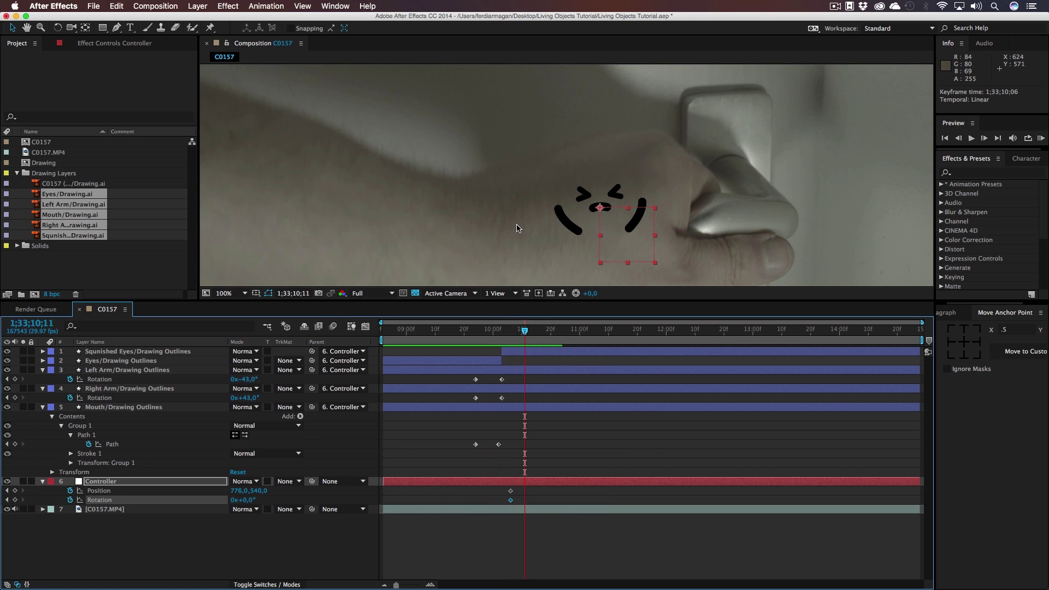
scroll(518, 227, down, 2)
key(h)
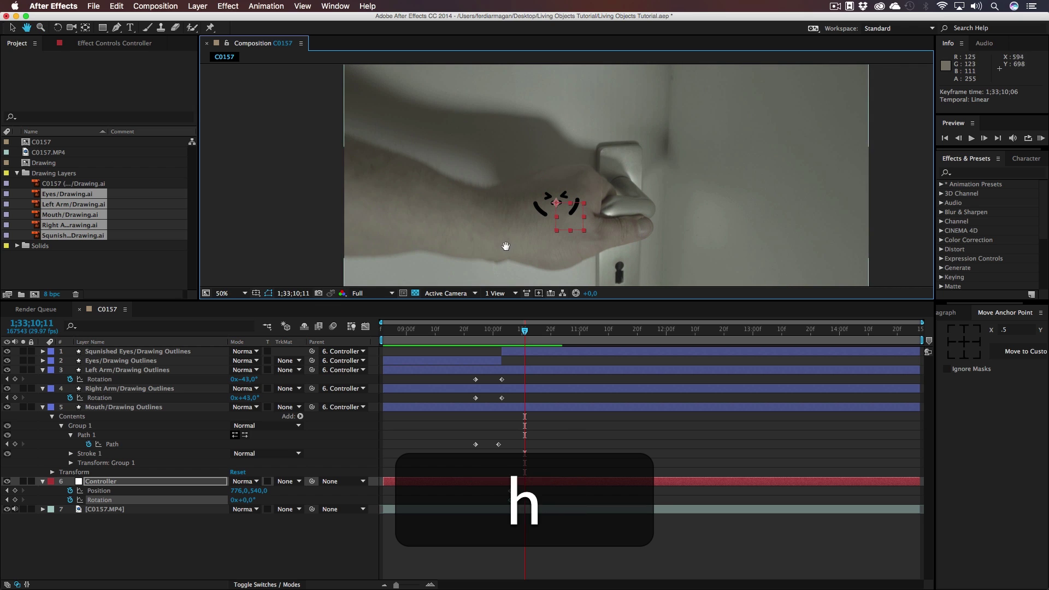
key(v)
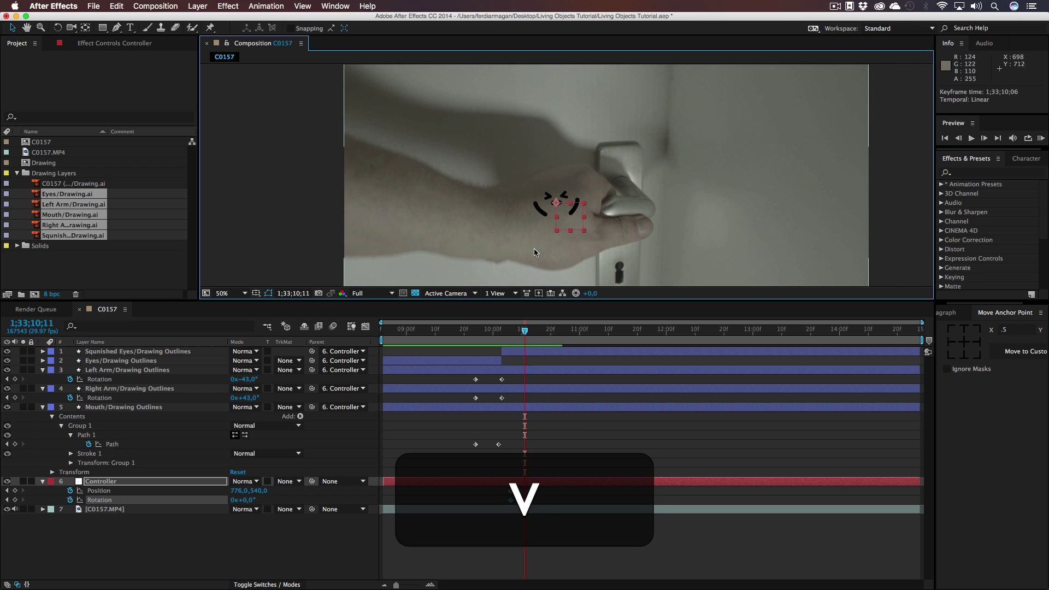
mouse_move(523, 332)
mouse_down()
mouse_move(508, 334)
mouse_move(536, 336)
mouse_up()
drag(566, 208, 562, 235)
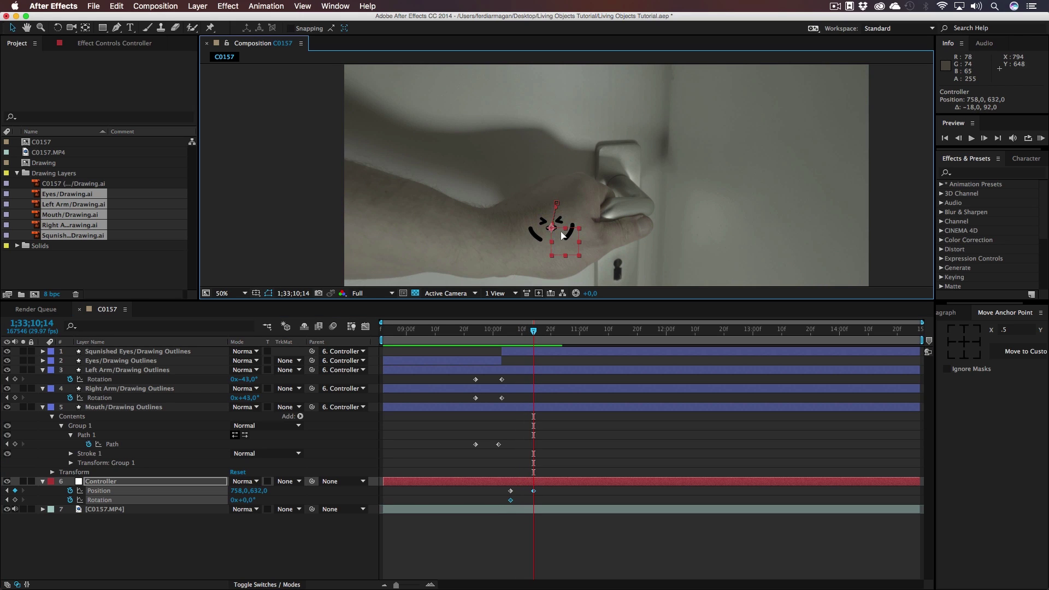
key(w)
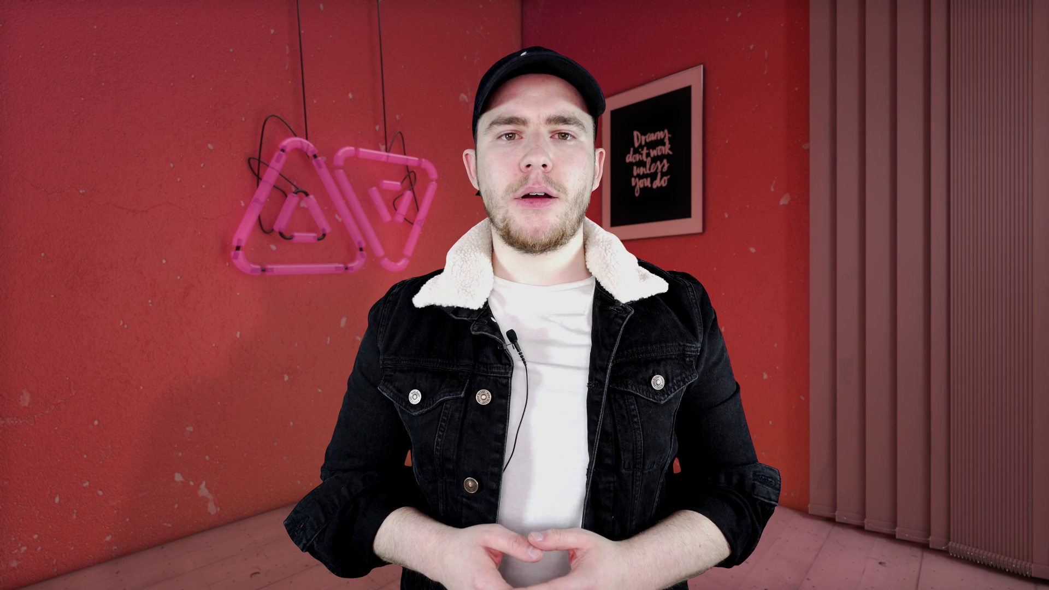
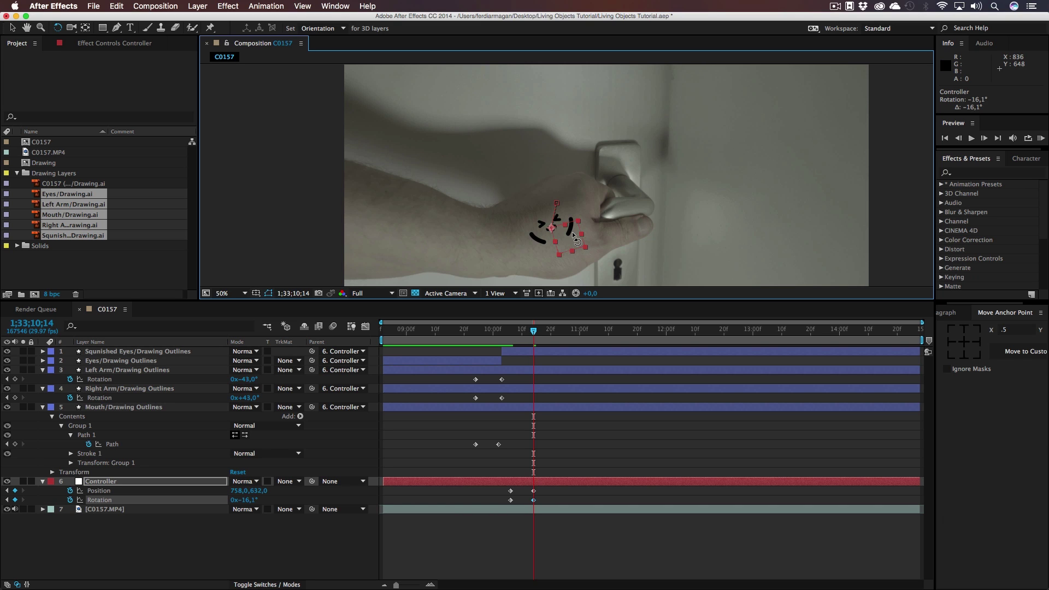
key(v)
- Keyframe the Controller's Scale at 1;33;10;06 and show all of its keyframed properties
drag(533, 330, 511, 335)
click(108, 481)
key(s)
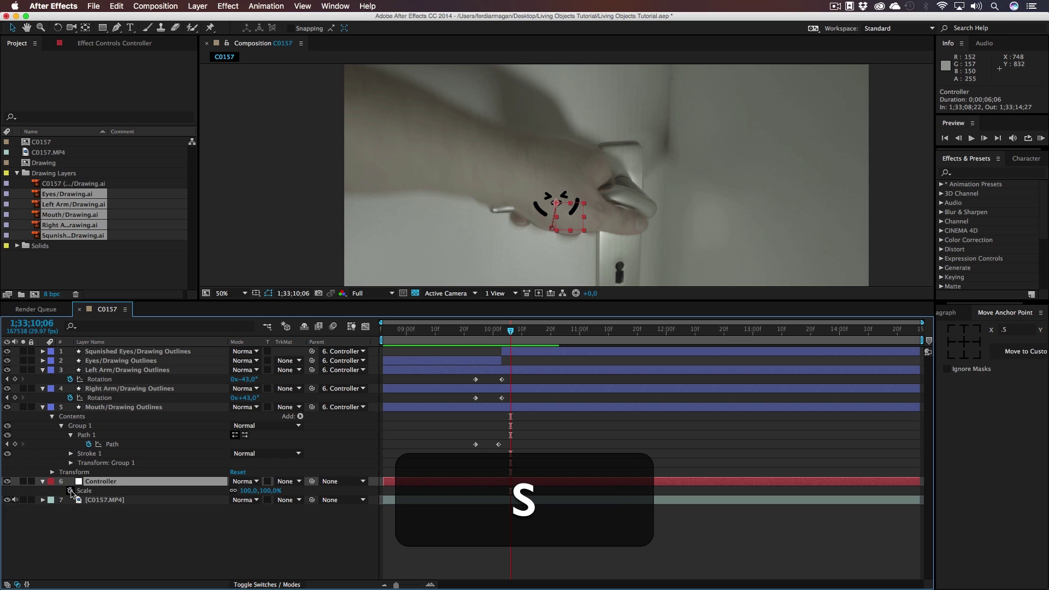
key(u)
- At 1;33;10;27, move the Controller to about 612, 436, rotate it to about -25.7° and scale it to 85%
drag(511, 331, 572, 335)
drag(571, 236, 531, 178)
key(w)
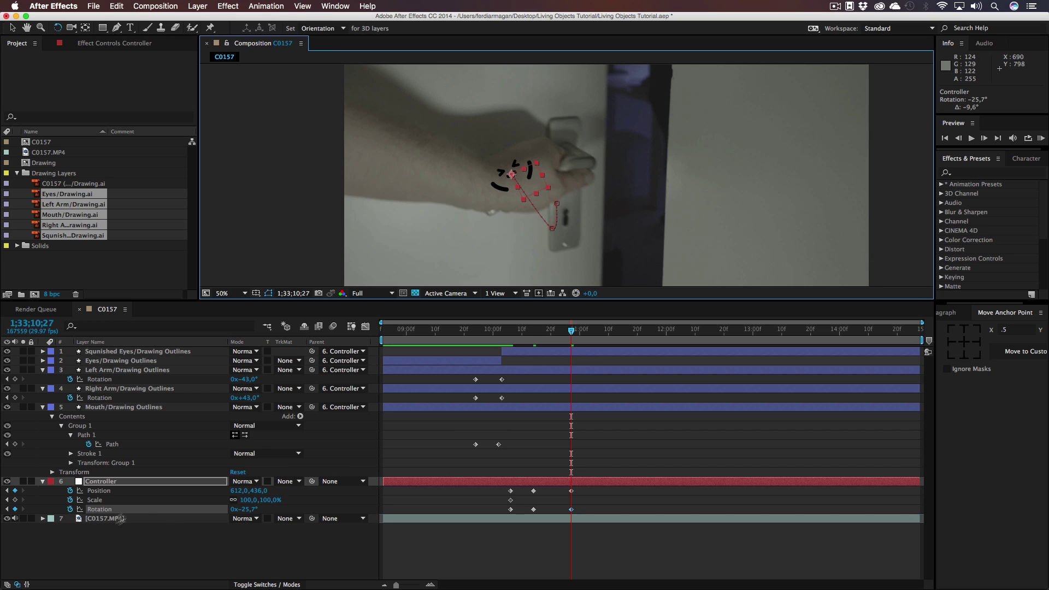
drag(263, 501, 258, 500)
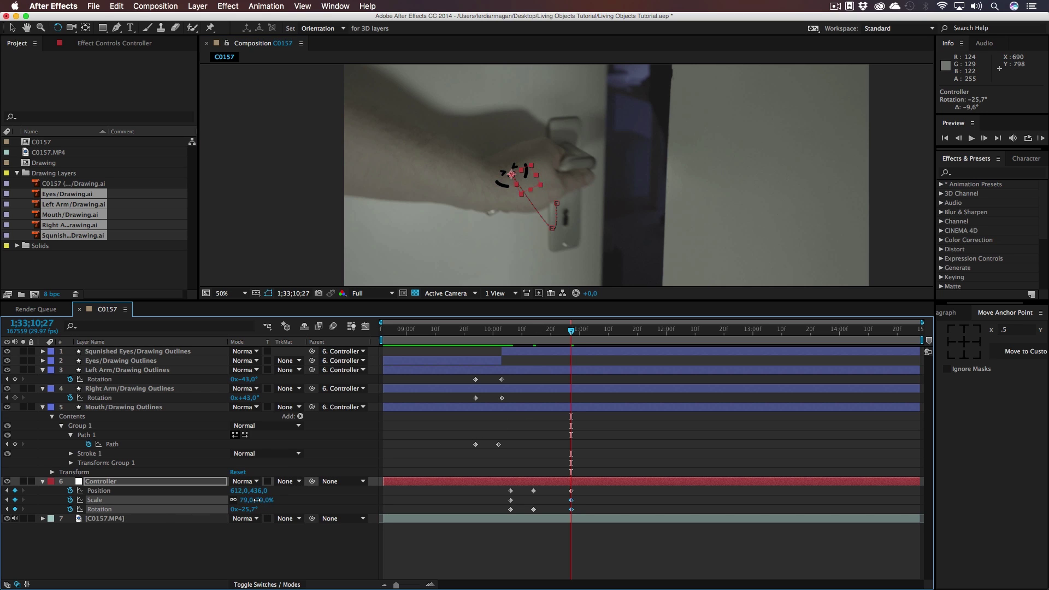
key(v)
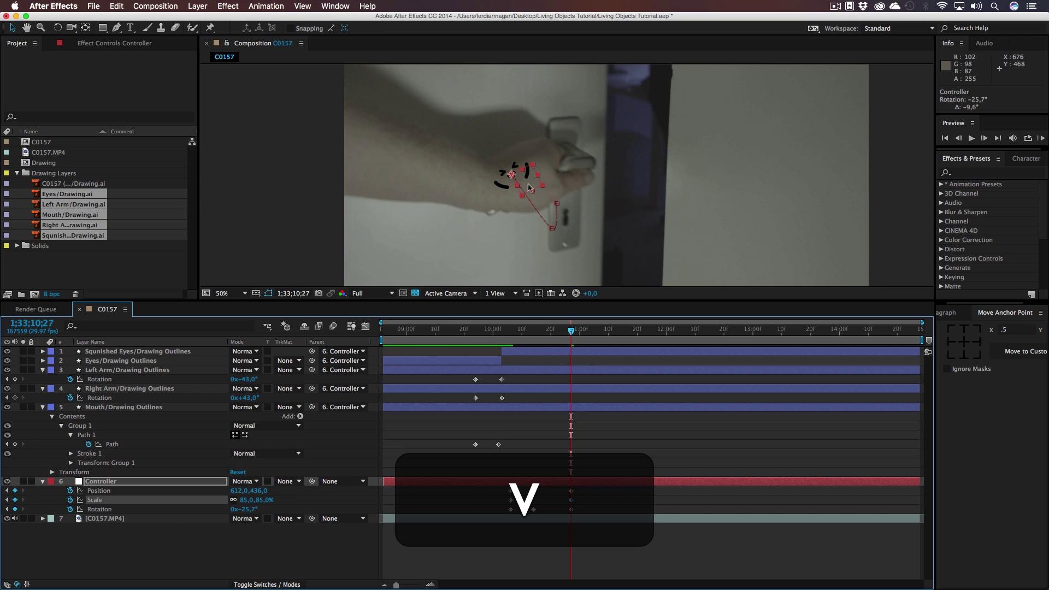
- At 1;33;11;07, move the Controller to about 416, 334, rotate it to about -33.6° and scale it to 69%
drag(580, 334, 600, 334)
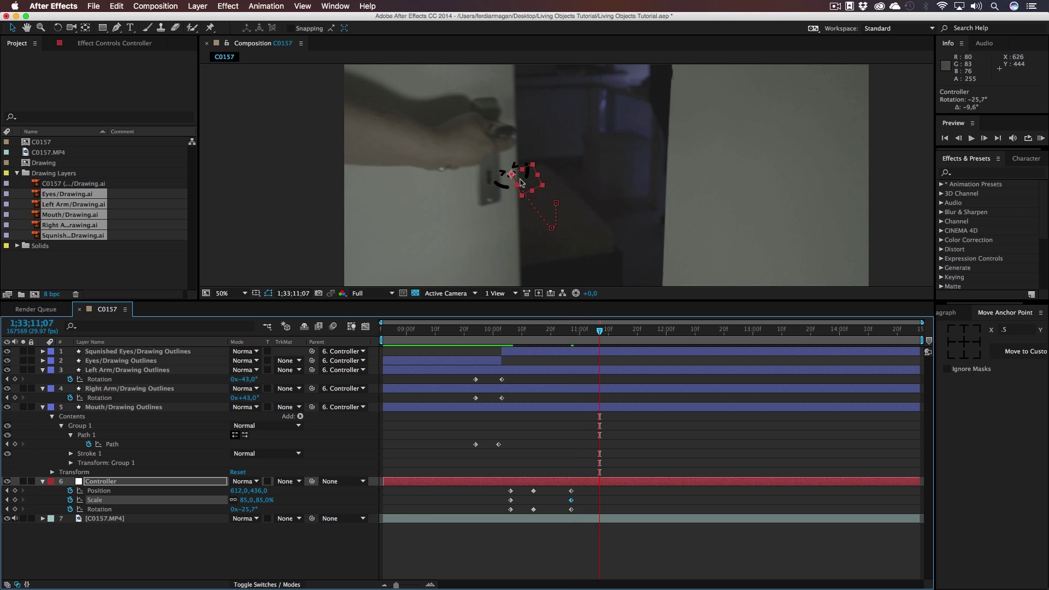
drag(526, 182, 472, 153)
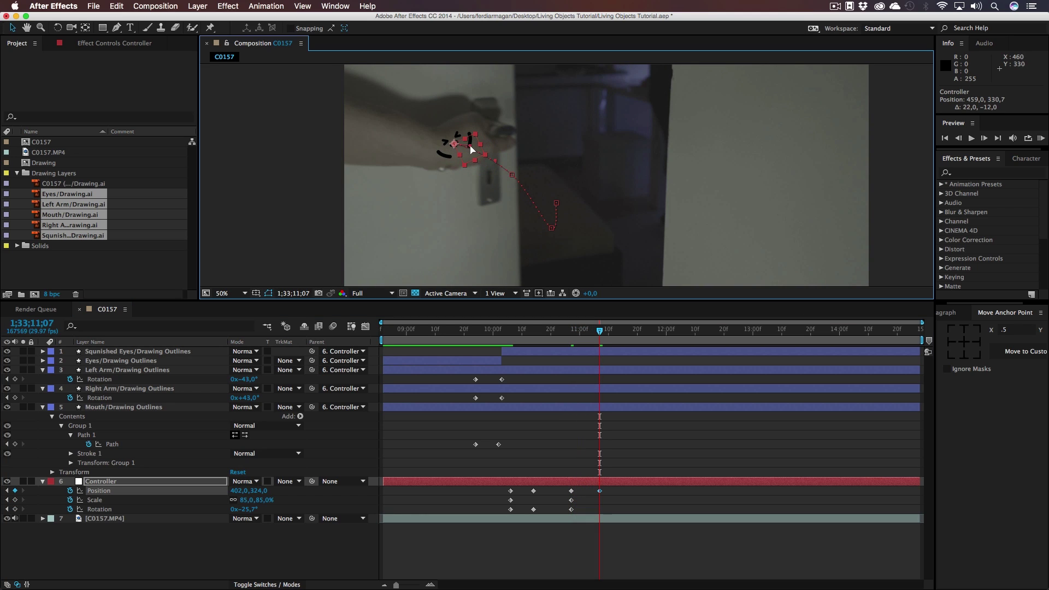
key(cmd+z)
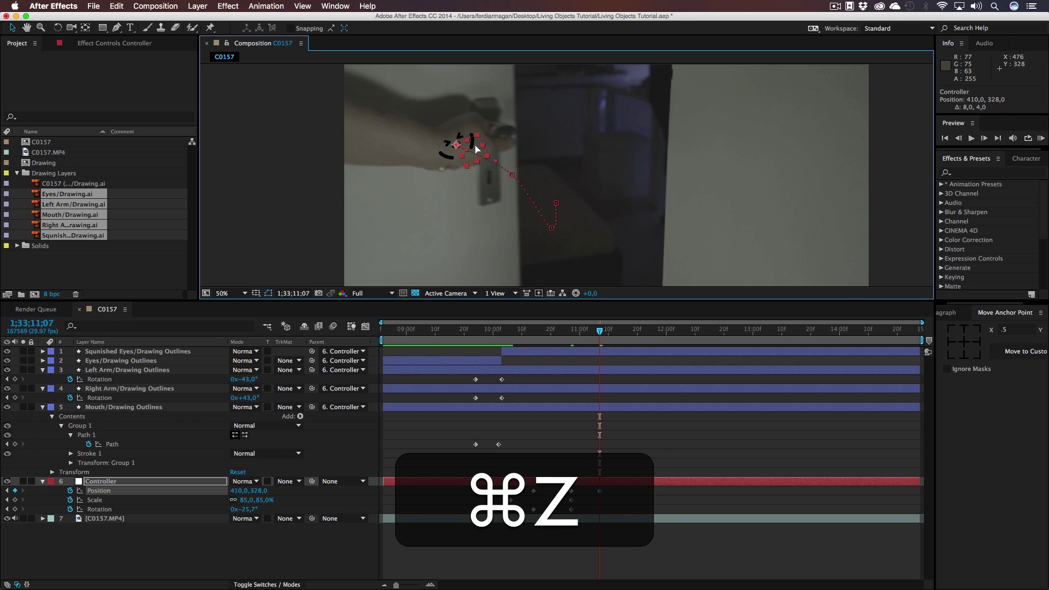
key(w)
drag(477, 148, 476, 143)
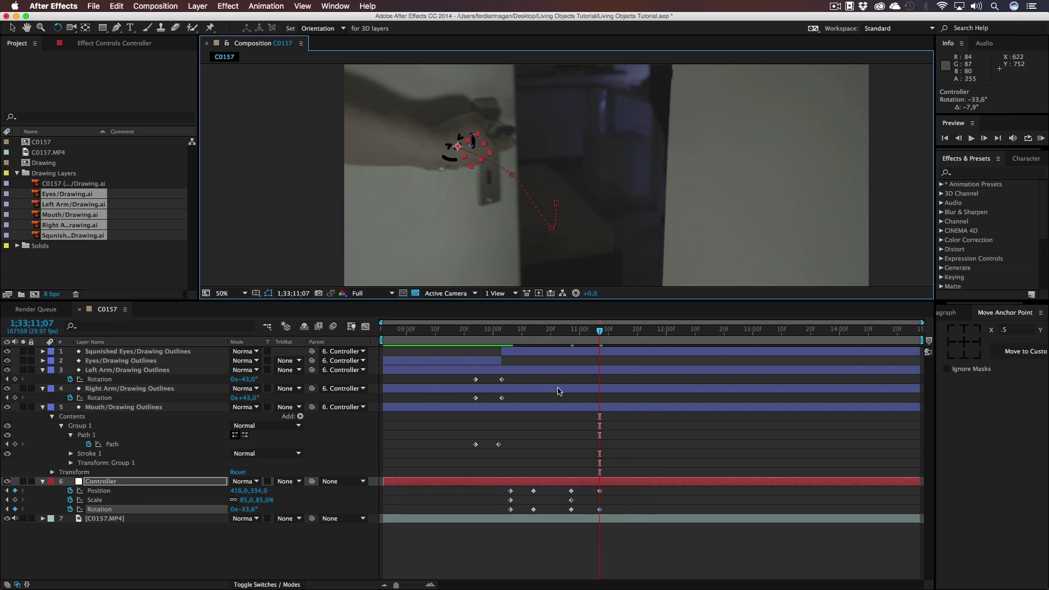
click(255, 500)
key(v)
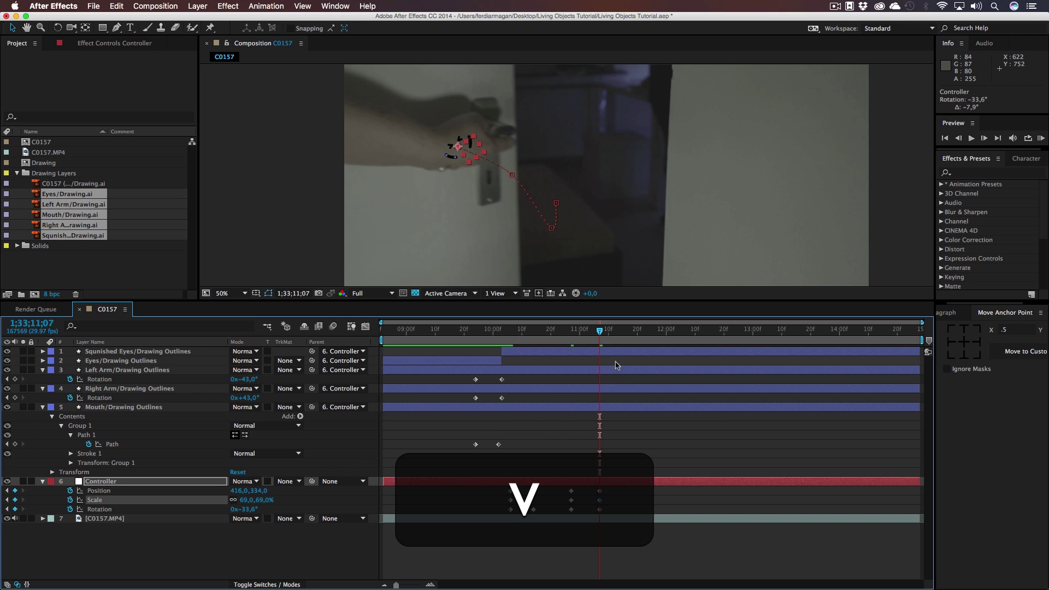
- At 1;33;11;17, move the Controller back onto the handle on the opening door and scale it to 46%
drag(600, 332, 628, 330)
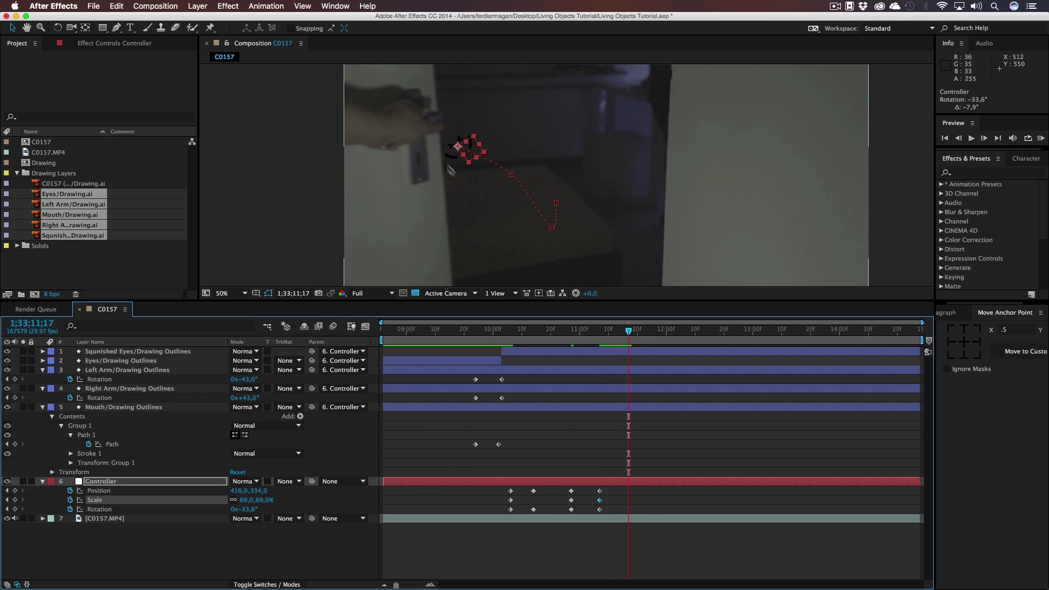
scroll(423, 145, up, 2)
key(z)
key(h)
drag(628, 219, 489, 183)
drag(269, 501, 256, 500)
- Reposition the Controller onto the moving handle around 1;33;11;21 and again around 1;33;12;05
drag(628, 332, 641, 333)
drag(480, 173, 449, 159)
drag(641, 332, 682, 333)
drag(449, 160, 413, 138)
- Around 1;33;12;12, move the Controller onto the handle and adjust its rotation to match
drag(681, 332, 701, 332)
drag(413, 139, 402, 131)
key(w)
drag(402, 131, 402, 136)
key(v)
- Around 1;33;12;16, shift the Controller slightly to follow the handle and adjust its rotation
mouse_move(700, 332)
mouse_down()
mouse_move(723, 333)
mouse_move(712, 332)
mouse_up()
drag(404, 137, 413, 133)
key(w)
drag(413, 133, 414, 138)
key(v)
- Around 1;33;12;20, move the Controller along with the returning handle and rotate it to about -5.6°
drag(713, 332, 724, 333)
key(e)
drag(415, 140, 473, 146)
key(u)
key(w)
key(v)
- At 1;33;12;25, move the Controller onto the handle at about 334, 219 and keyframe a new Scale
drag(724, 332, 739, 332)
drag(469, 137, 539, 155)
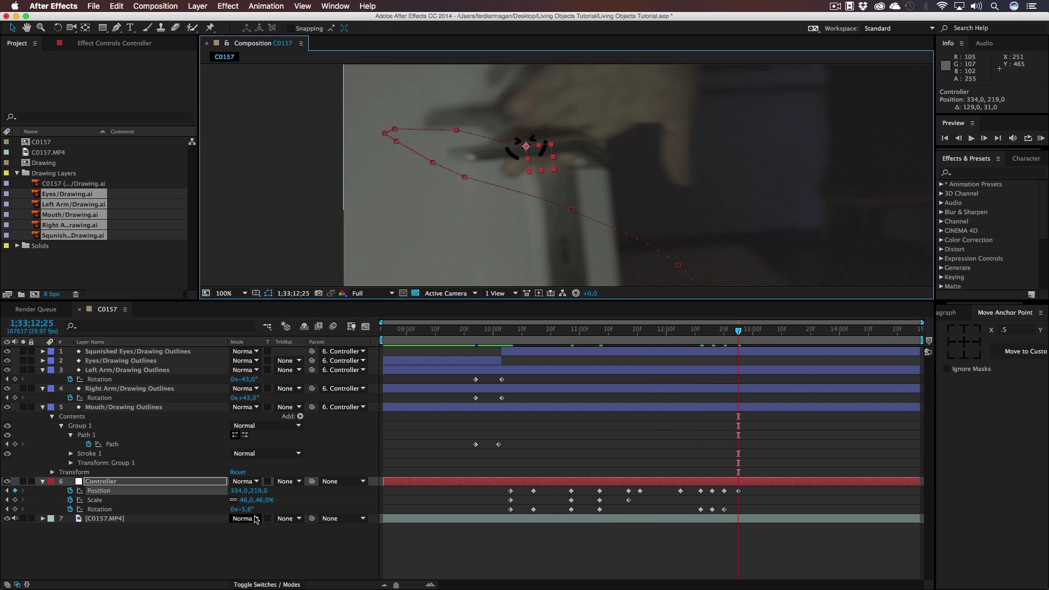
key(s)
key(comma)
- Around 1;33;13;01, move the Controller onto the closing door's handle and adjust its Scale to fit
click(756, 334)
drag(447, 148, 488, 161)
key(s)
key(u)
- At 1;33;13;08, move the Controller to about 624, 339 on the handle and scale it to 76%
drag(756, 332, 776, 331)
drag(493, 164, 531, 183)
key(s)
drag(245, 491, 251, 490)
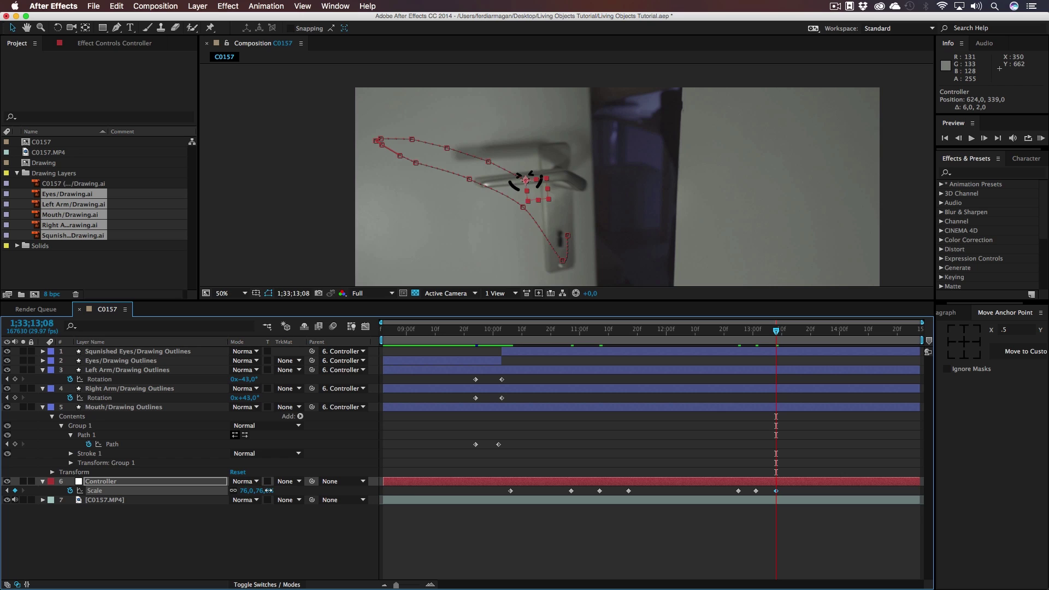
- At 1;33;13;19, move the Controller to about 772, 479 on the handle and scale it to 95%
drag(775, 331, 807, 332)
drag(532, 185, 573, 223)
key(u)
drag(261, 500, 272, 500)
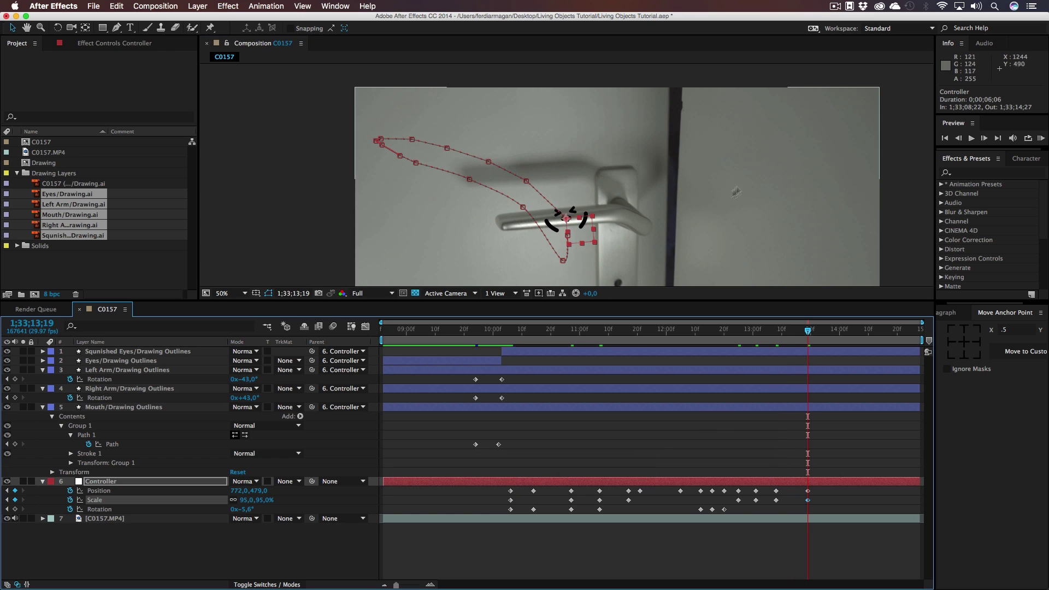
- Around 1;33;13;24, move the Controller down with the handle, scale it to 100% and adjust its rotation
drag(729, 262, 721, 188)
drag(807, 331, 822, 331)
drag(571, 150, 575, 173)
drag(264, 500, 267, 499)
key(w)
key(v)
drag(577, 174, 591, 177)
key(w)
- Around 1;33;14;01, lower the Controller to follow the handle and adjust its rotation
mouse_move(821, 331)
mouse_down()
mouse_move(499, 350)
mouse_move(856, 332)
mouse_move(821, 332)
mouse_move(841, 332)
mouse_up()
key(v)
drag(577, 176, 581, 198)
key(w)
drag(583, 203, 578, 201)
key(v)
- Around 1;33;14;08, raise the Controller back up onto the handle and match its rotation
drag(842, 331, 862, 331)
drag(579, 202, 572, 176)
key(w)
drag(578, 180, 581, 174)
key(v)
- Realign the Controller around 1;33;14;16 with a rotation of about -0.2°, and at 1;33;14;23 move it to about 746, 539
drag(862, 331, 885, 331)
drag(571, 176, 577, 174)
key(w)
key(v)
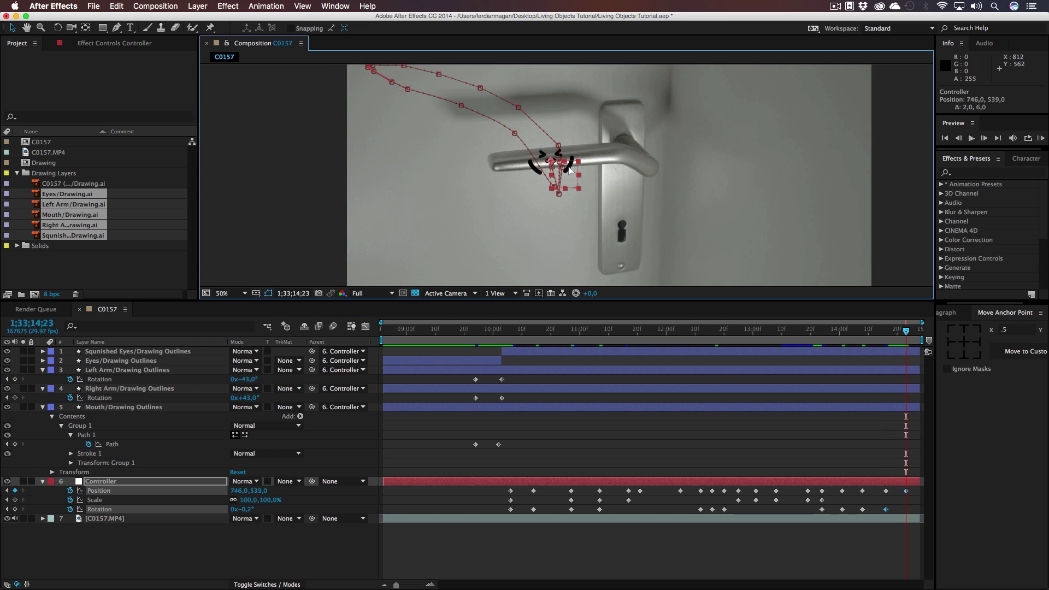
- Preview the Controller animation from the start and scrub through it to check the tracking up to 1;33;13;21
key(KP_0)
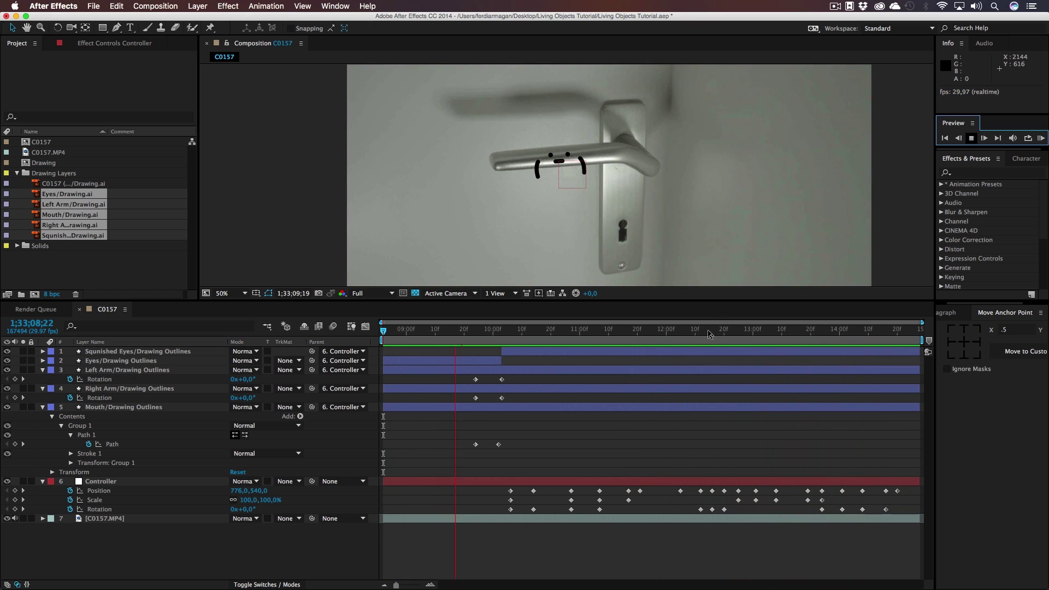
key(space)
click(435, 330)
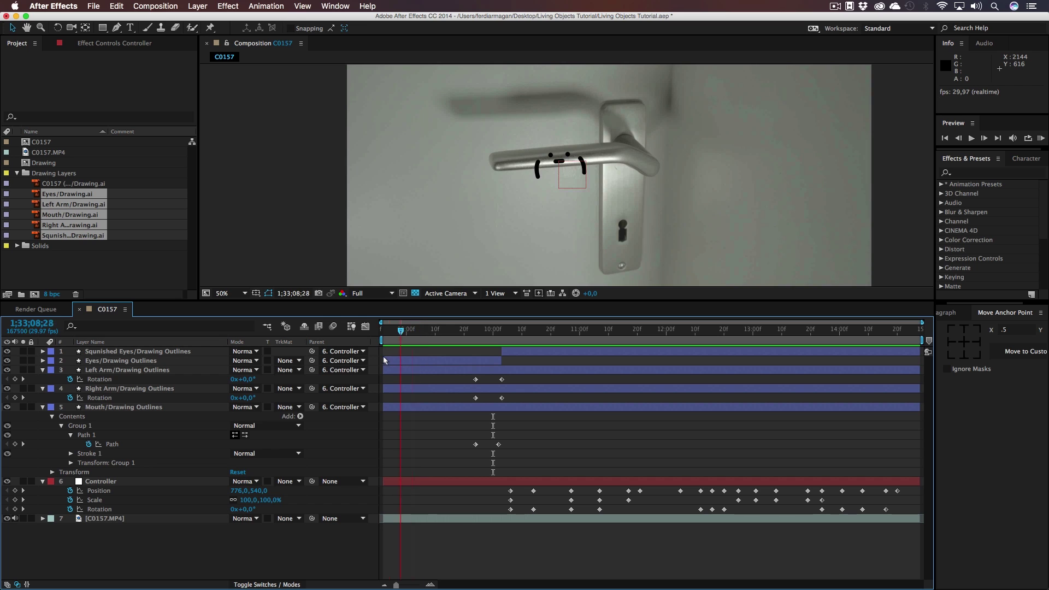
drag(475, 356, 814, 384)
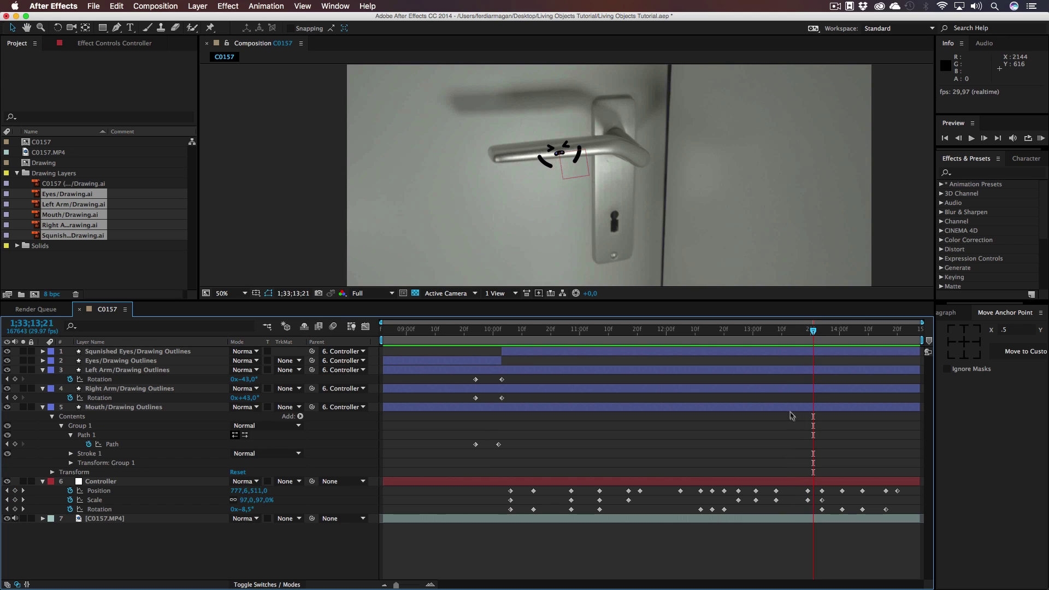
- Delete the Controller's Position and Scale keyframes at 1;33;13;19
drag(818, 335, 809, 334)
drag(814, 511, 801, 493)
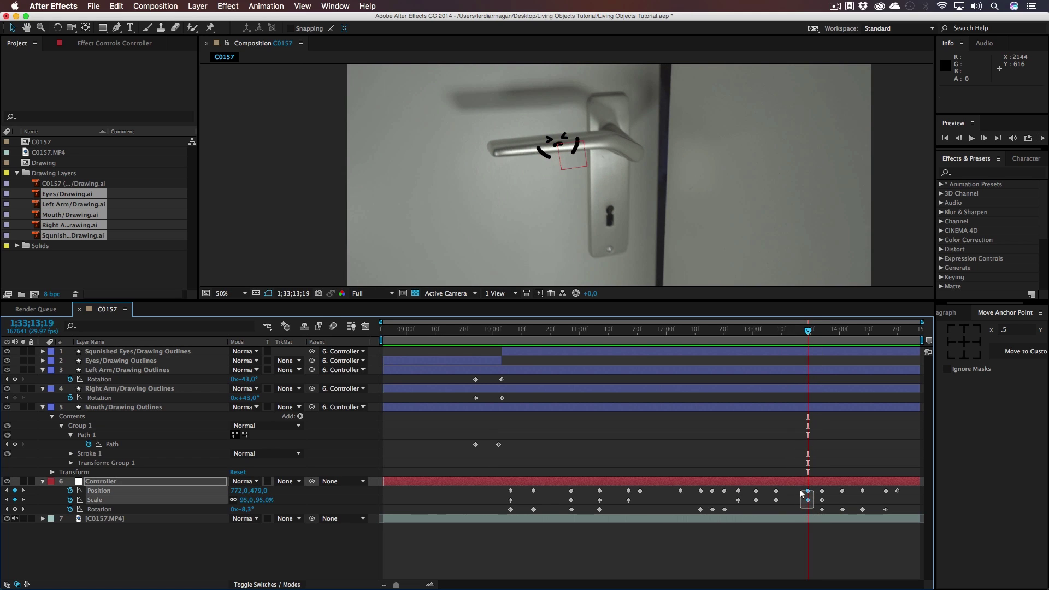
key(BackSpace)
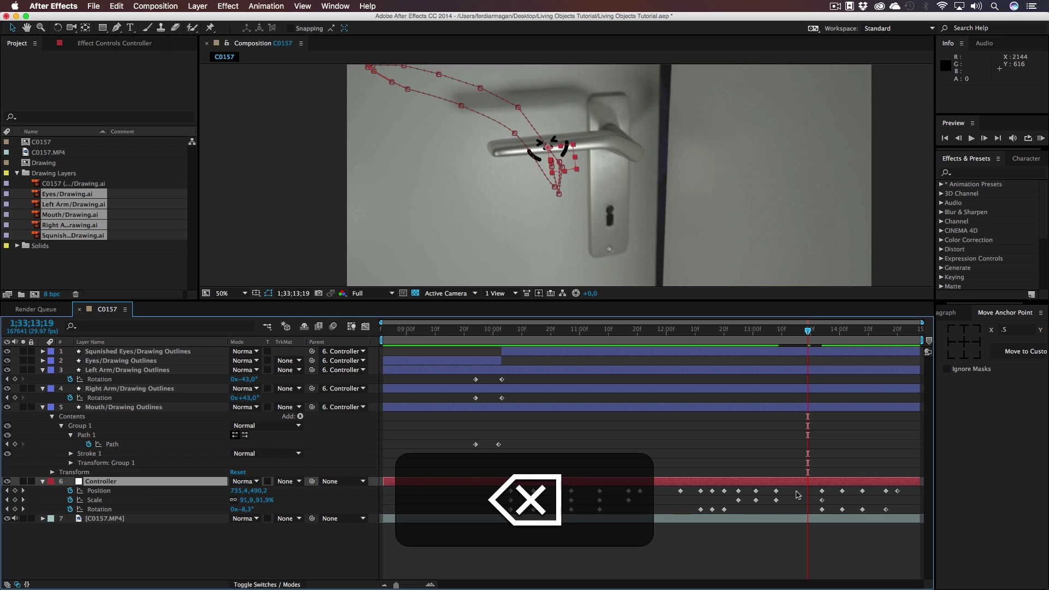
- Undo the deletion of the Controller's Position and Scale keyframes at 1;33;13;19
click(797, 546)
drag(809, 330, 788, 359)
key(super+z)
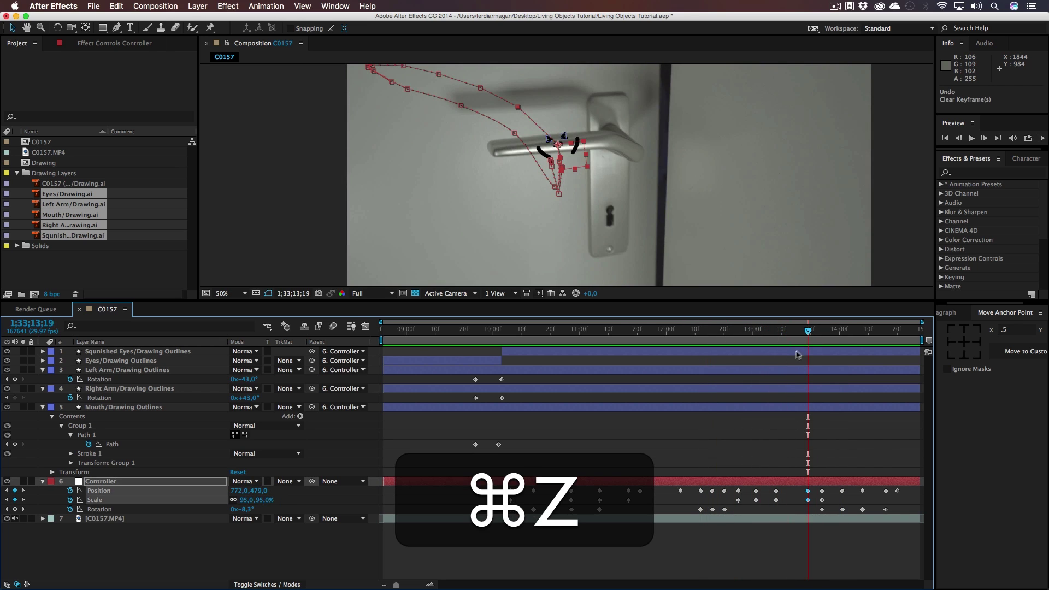
- Move the Controller to about 790, 651 at 1;33;14;01, and at 1;33;14;05 set it to about 780, 627 with a -13.9° rotation
drag(799, 335, 835, 340)
drag(571, 198, 575, 196)
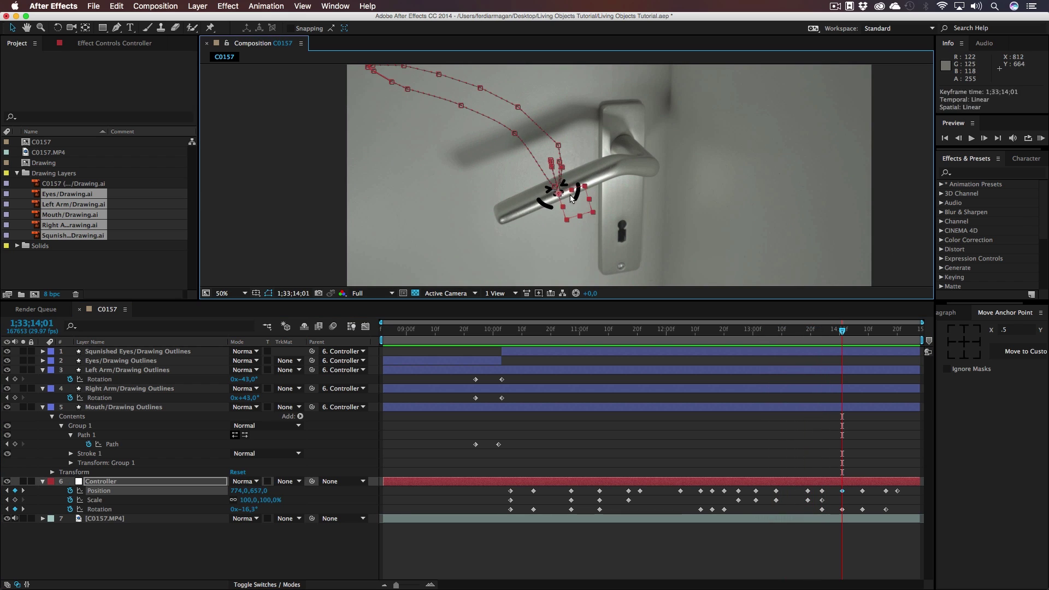
key(Page_Down)
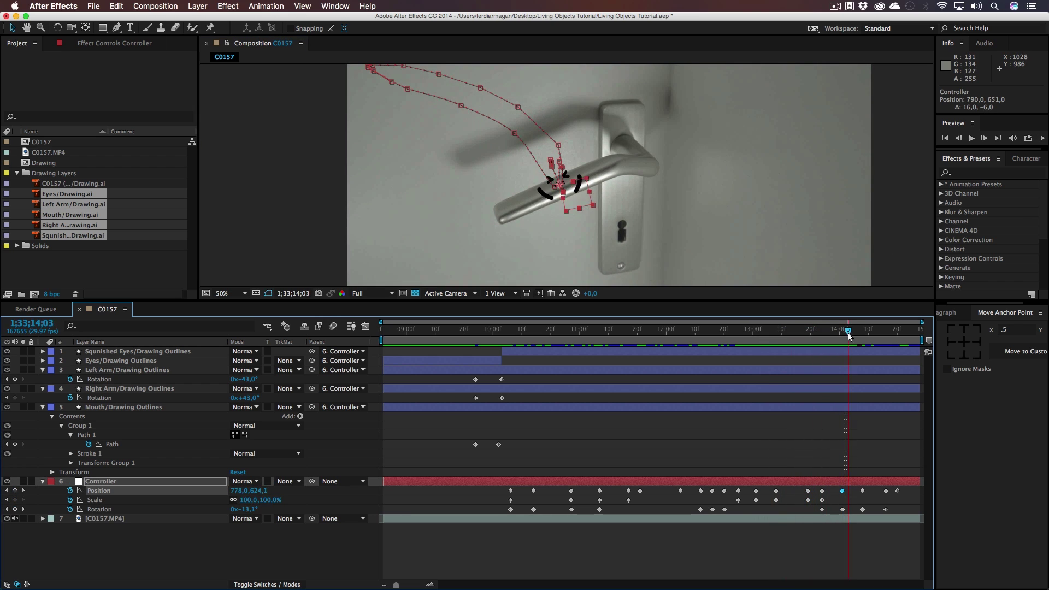
key(w)
drag(574, 196, 576, 195)
key(v)
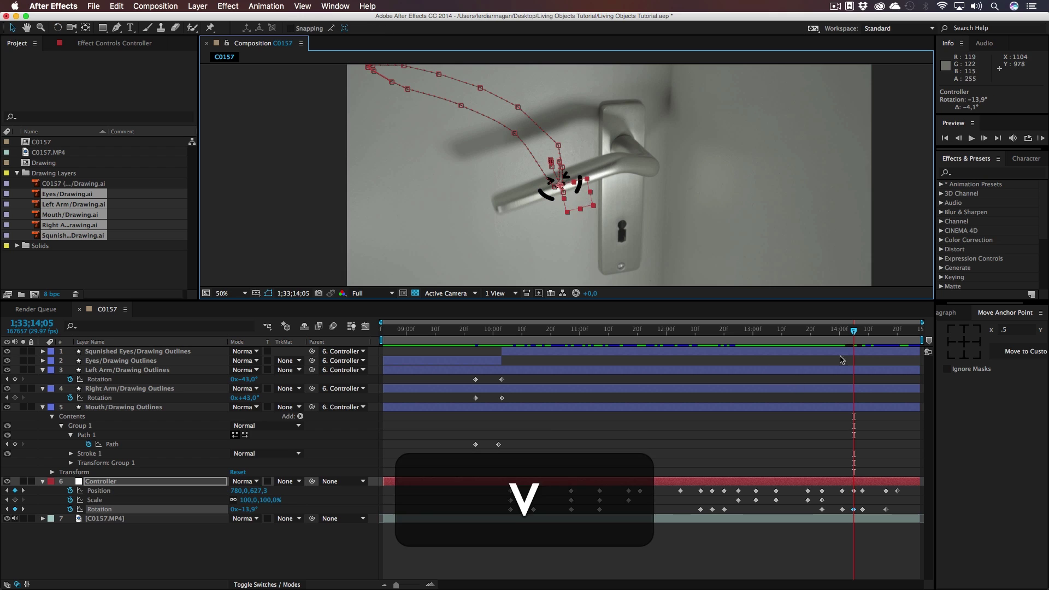
- At 1;33;14;09 place the Controller at about 751.5, 536 with a -1° rotation, and nudge its position just after 1;33;14;01
drag(854, 330, 865, 333)
key(Page_Down)
key(w)
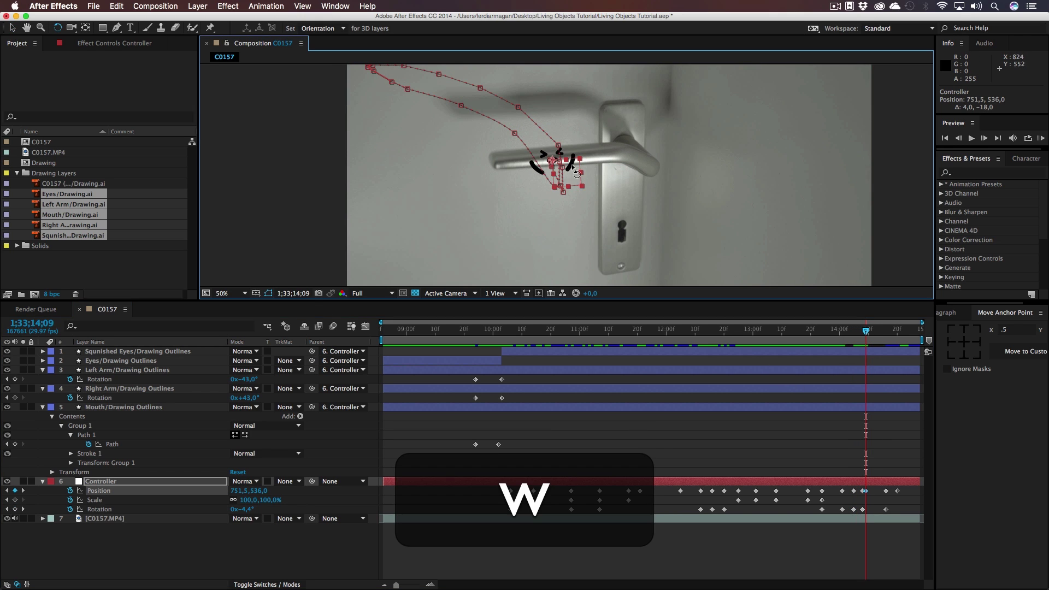
drag(569, 185, 573, 192)
key(v)
drag(865, 330, 846, 332)
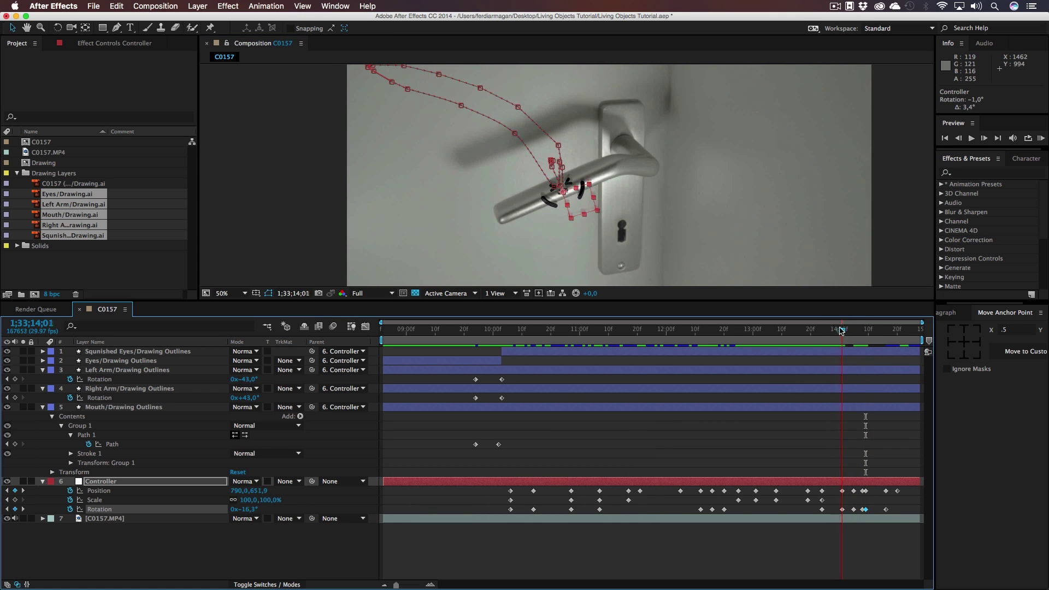
drag(563, 187, 564, 189)
- Shift the Controller's last Position keyframe earlier to 1;33;14;18 and preview the end of the tracking
drag(845, 331, 899, 331)
drag(897, 491, 887, 490)
click(901, 337)
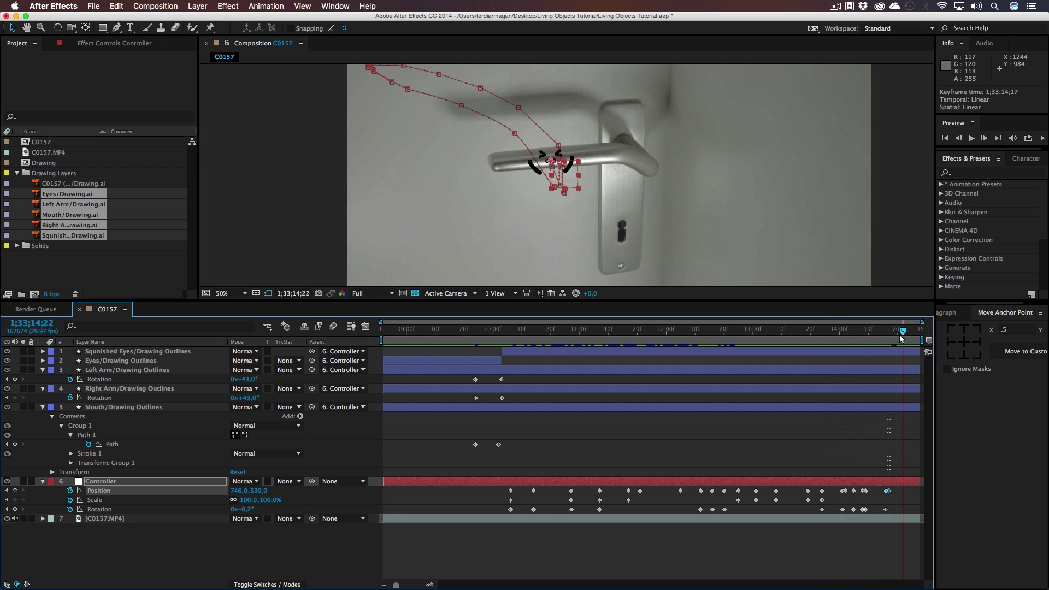
key(space)
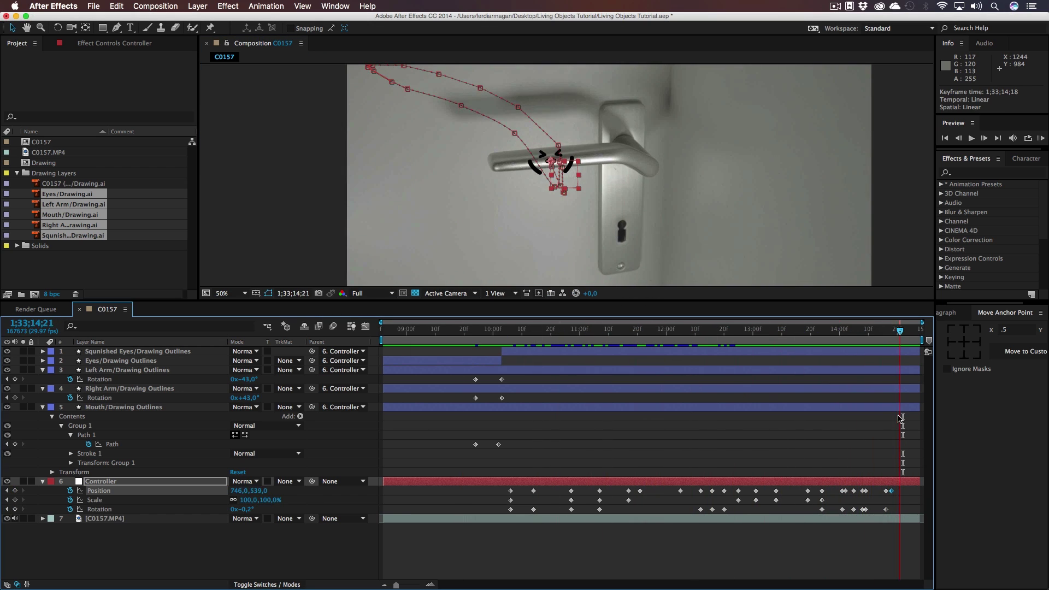
key(super+shift+a)
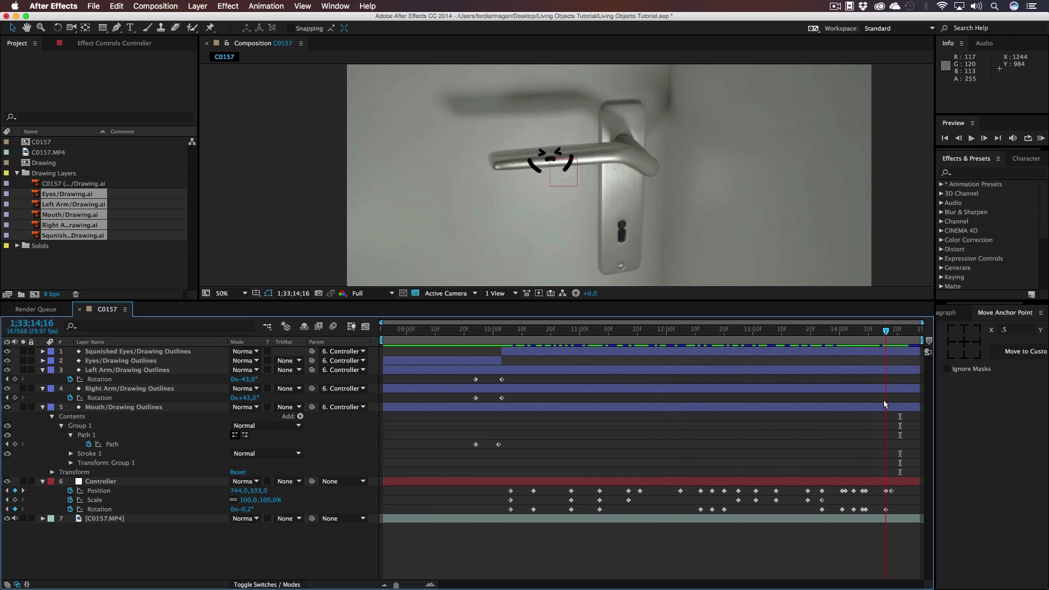
key(space)
- Replace the Controller's last two Position keyframes with one at 751.5, 539 at 1;33;14;17 and a copy of the preceding keyframe at 1;33;14;14
drag(569, 165, 581, 154)
key(super+z)
click(176, 481)
key(period)
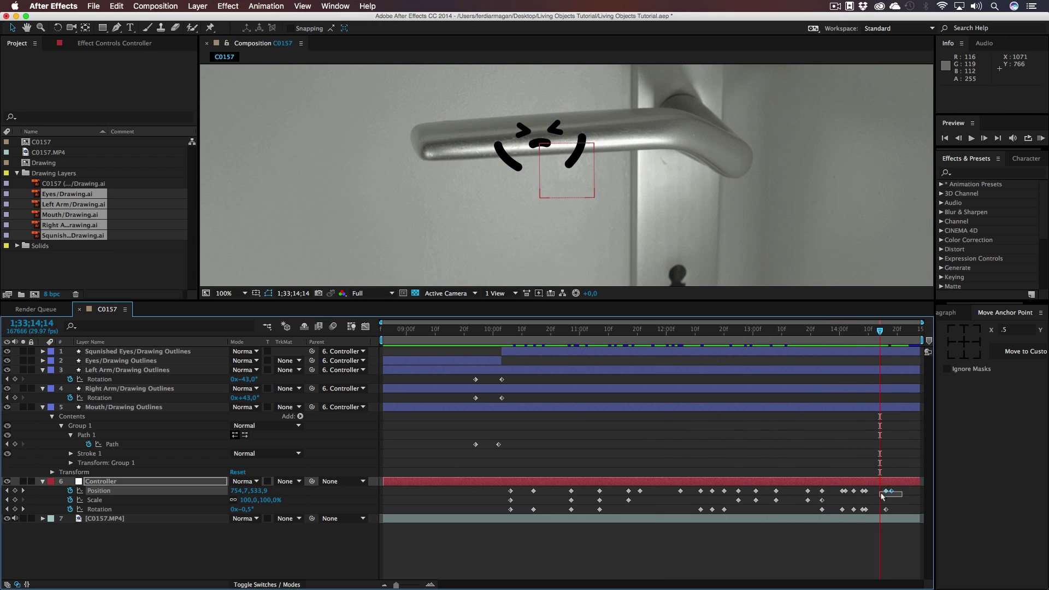
click(855, 335)
key(shift+Page_Down)
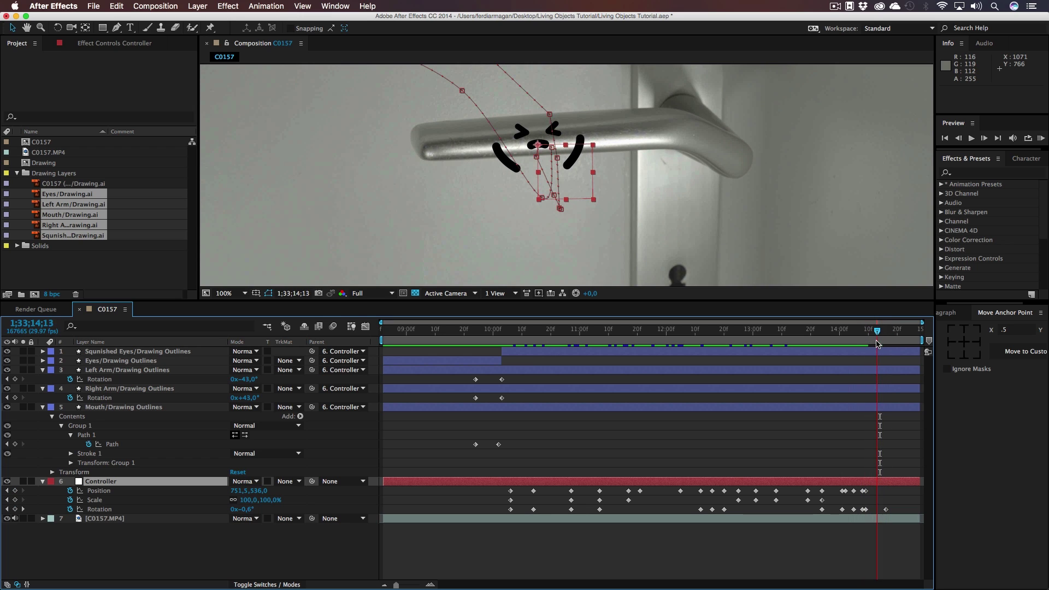
click(864, 490)
click(880, 331)
key(super+c)
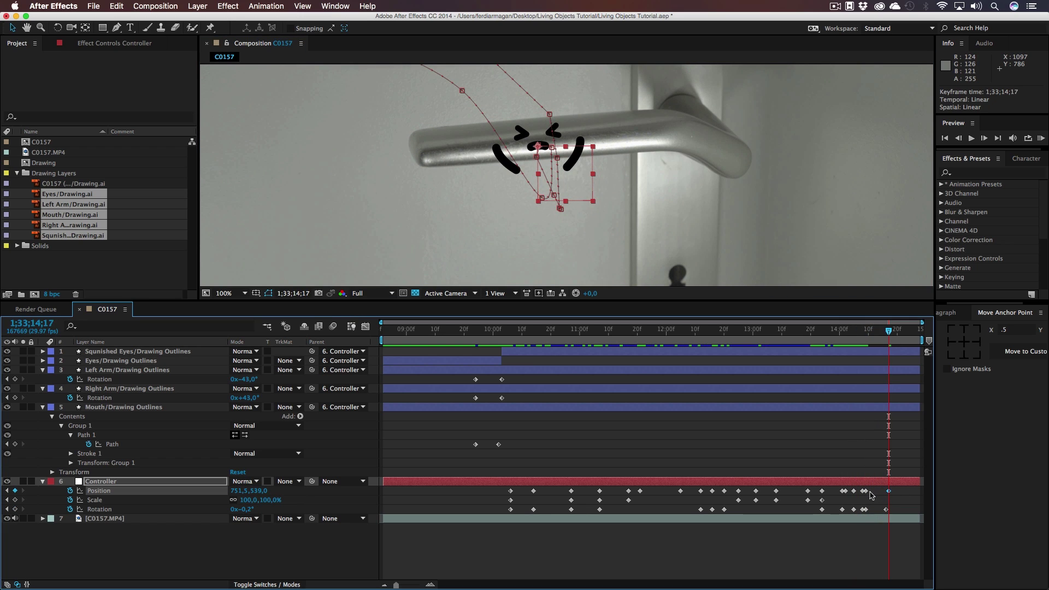
key(super+v)
- Hide the Controller layer in the composition
click(896, 332)
click(616, 221)
click(7, 482)
- Trim the end of the Squnished Eyes layer to 1;33;13;04, where the hand lets go of the handle
scroll(483, 201, down, 3)
scroll(484, 201, up, 2)
drag(483, 201, 448, 212)
drag(520, 331, 758, 358)
drag(758, 358, 764, 357)
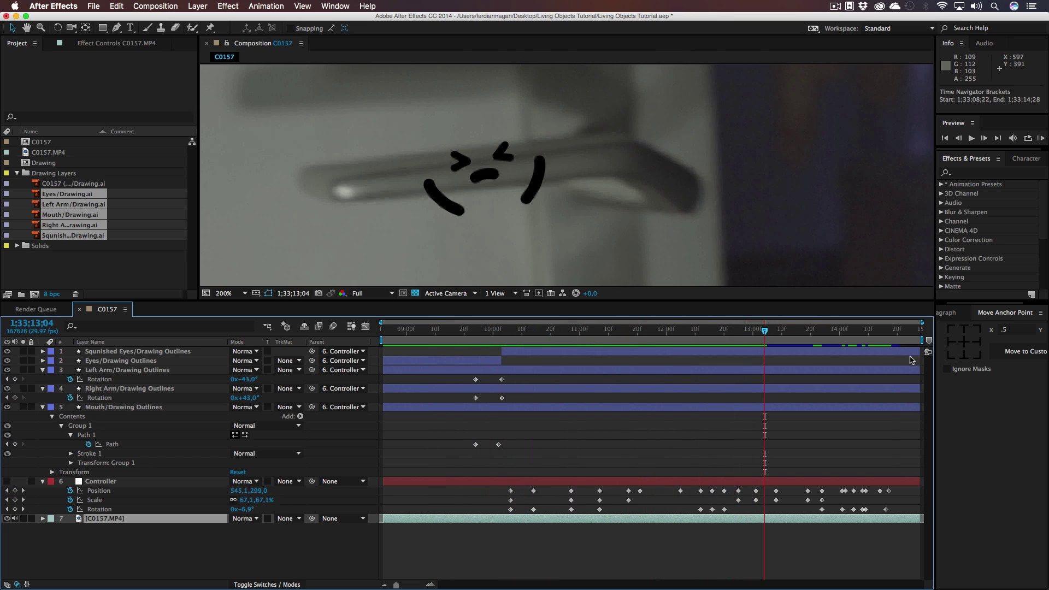
drag(919, 354, 771, 363)
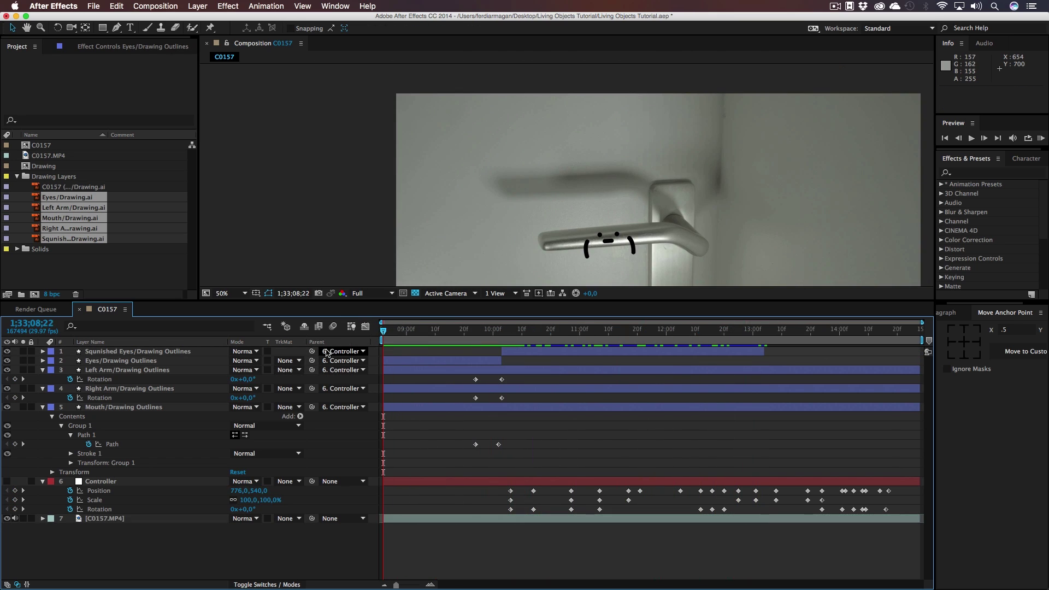
- Duplicate the Eyes/Drawing Outlines layer, keeping the copy parented to the Controller
click(133, 363)
key(super+c)
key(super+v)
drag(311, 361, 87, 500)
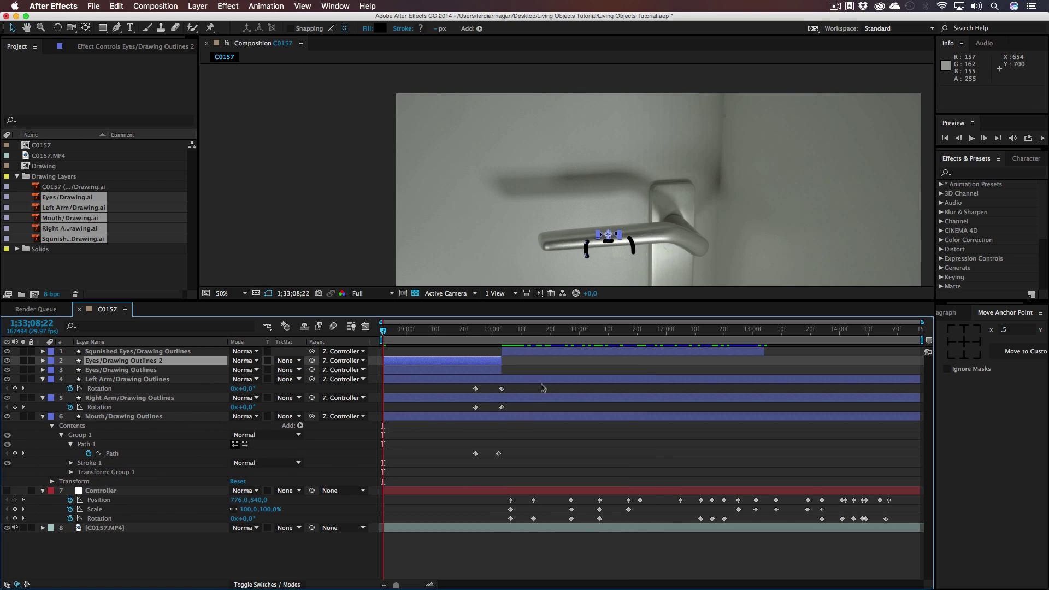
- Retime the duplicated eyes layer to run from 1;33;13;04 to the end of the composition, and check the switch between eyes
click(512, 370)
drag(484, 331, 744, 331)
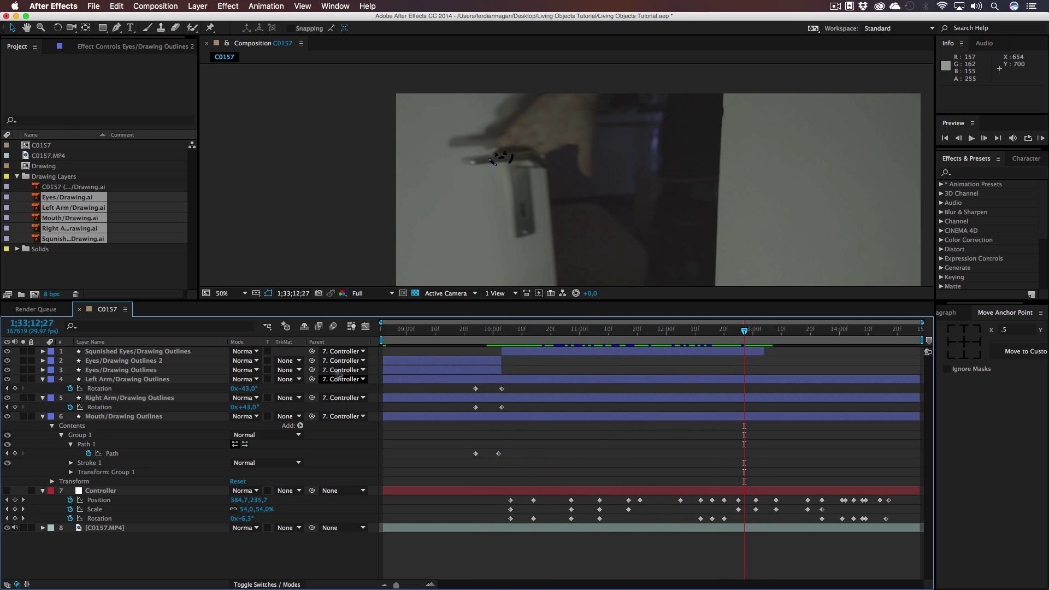
click(407, 366)
drag(501, 363, 808, 352)
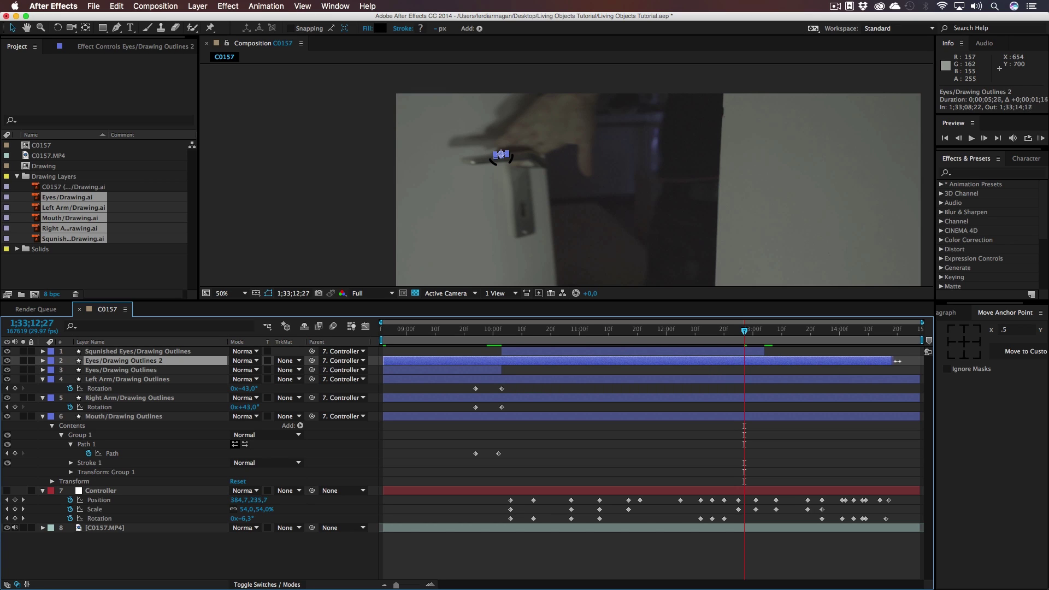
mouse_move(443, 360)
mouse_down()
mouse_move(754, 361)
mouse_move(761, 336)
mouse_move(776, 336)
mouse_up()
click(587, 91)
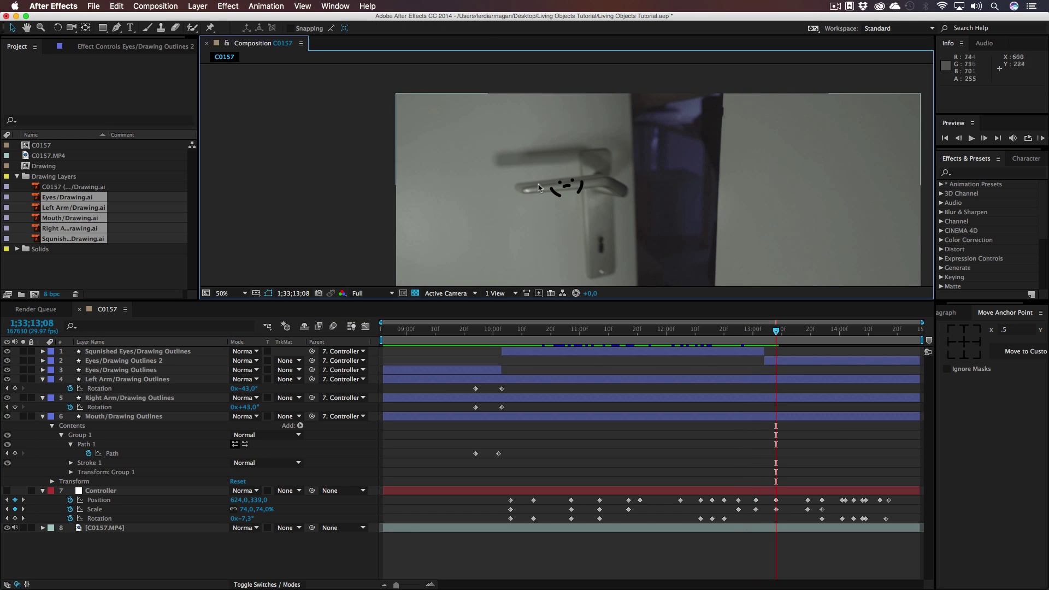
scroll(543, 212, up, 4)
drag(655, 331, 764, 341)
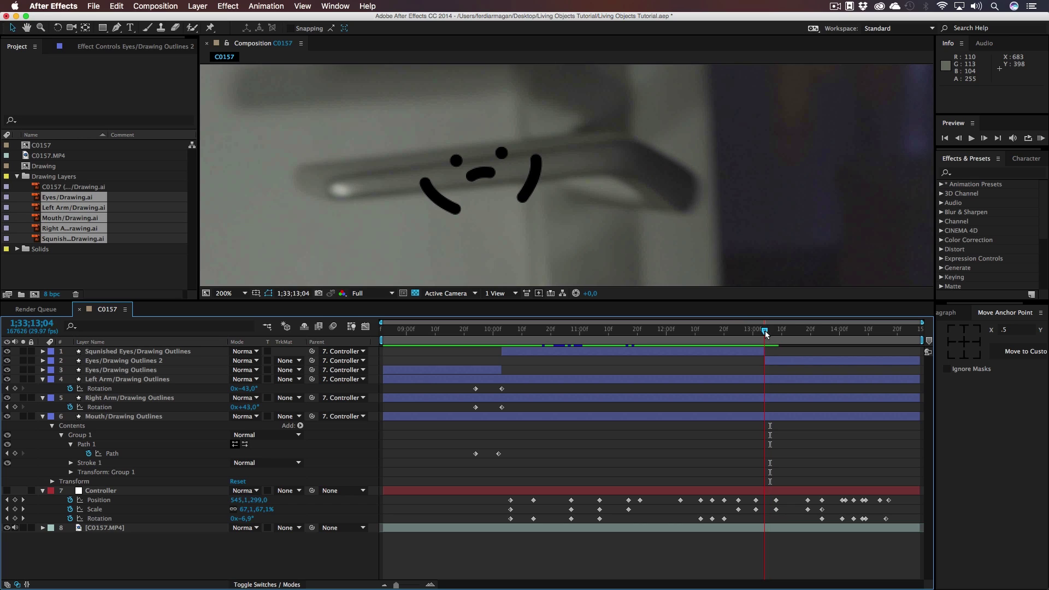
click(113, 380)
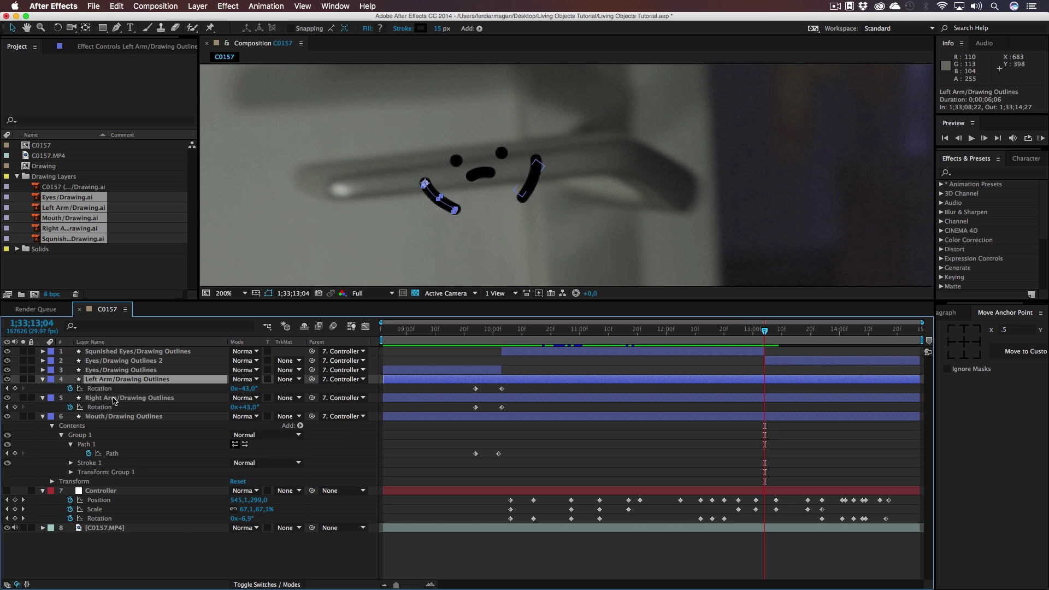
drag(493, 385, 511, 408)
key(super+c)
mouse_move(764, 331)
mouse_down()
mouse_move(754, 331)
mouse_move(765, 332)
mouse_up()
key(super+v)
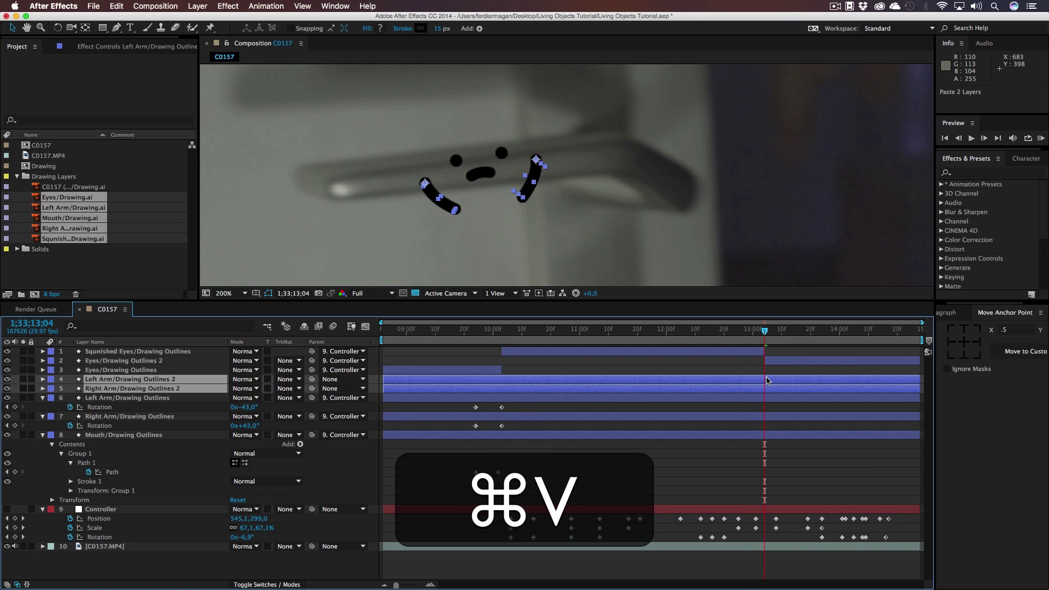
key(super+z)
- Copy the final Rotation keyframe of the right arm and of the left arm to 1;33;13;00
click(499, 407)
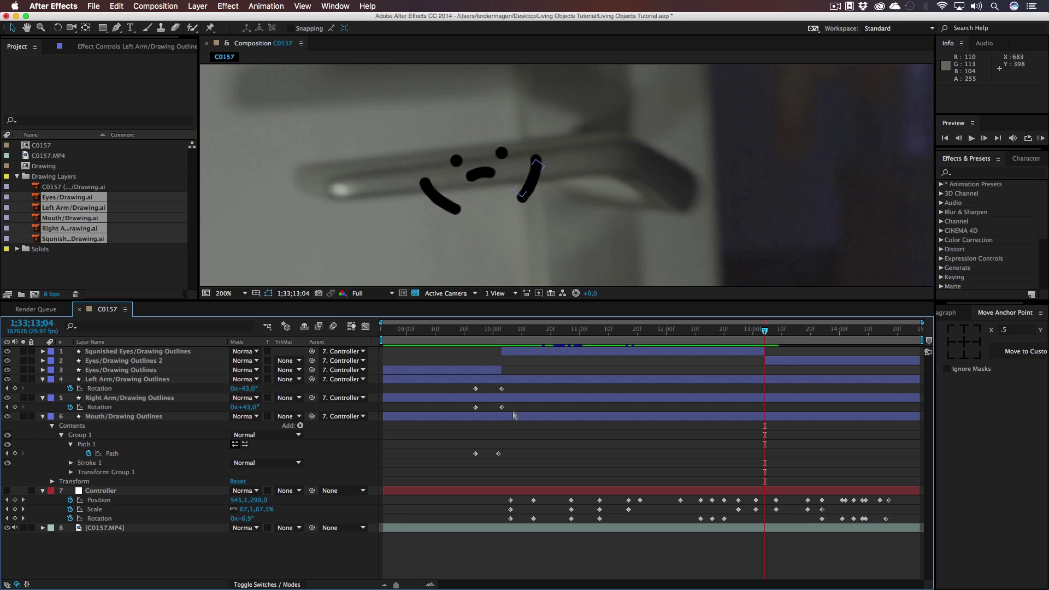
key(super+c)
key(super+v)
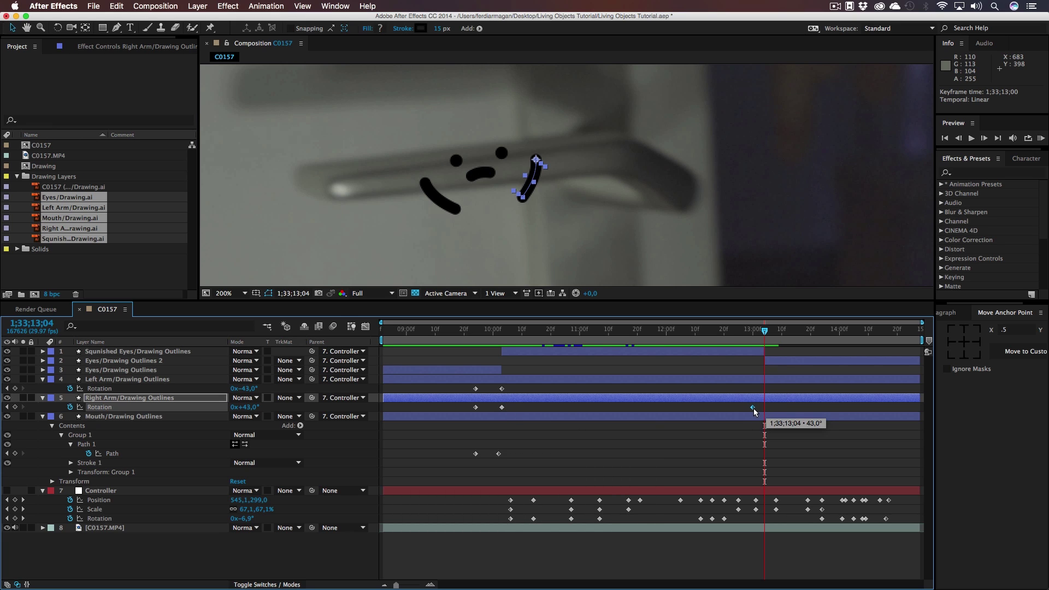
click(502, 389)
key(super+c)
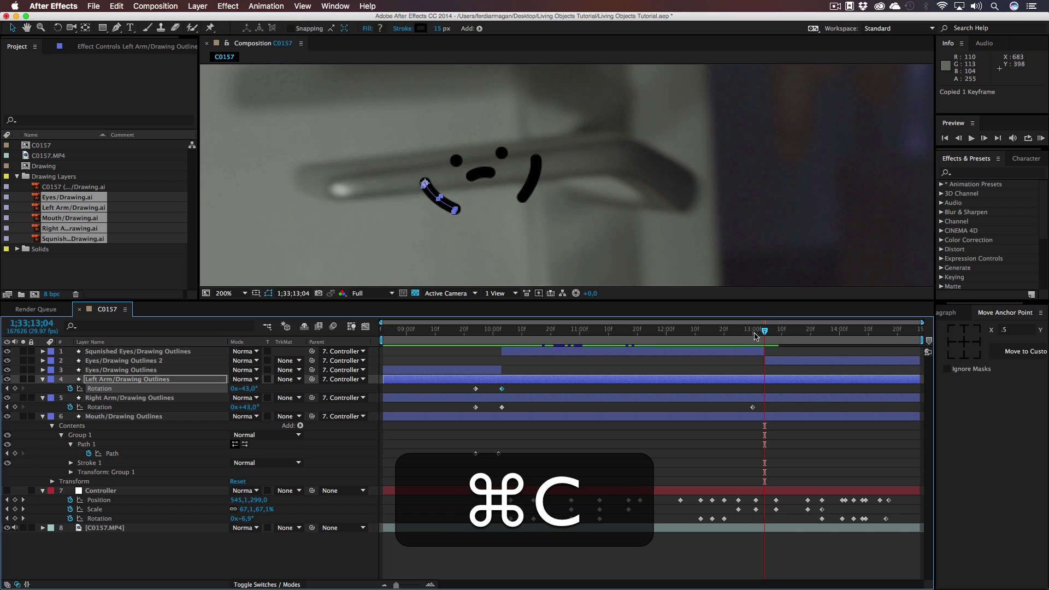
key(j)
key(super+v)
- Set the Rotation of both arm layers to 0° at 1;33;13;06 and preview the arm movement
click(769, 332)
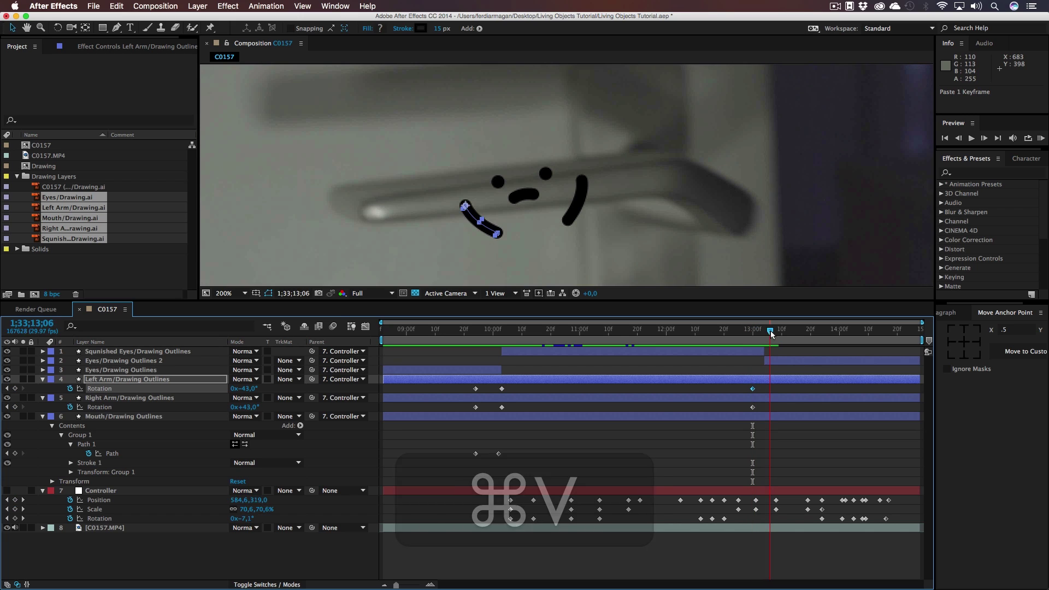
click(251, 389)
text(0)
key(Return)
click(252, 407)
text(0)
key(Return)
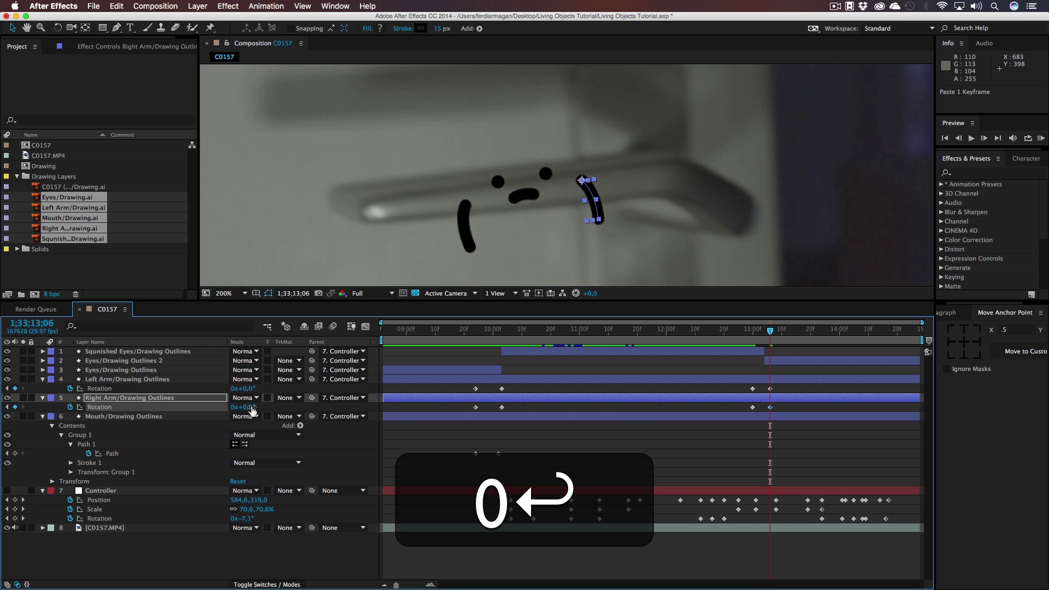
mouse_move(762, 330)
mouse_down()
mouse_move(726, 331)
mouse_move(779, 343)
mouse_up()
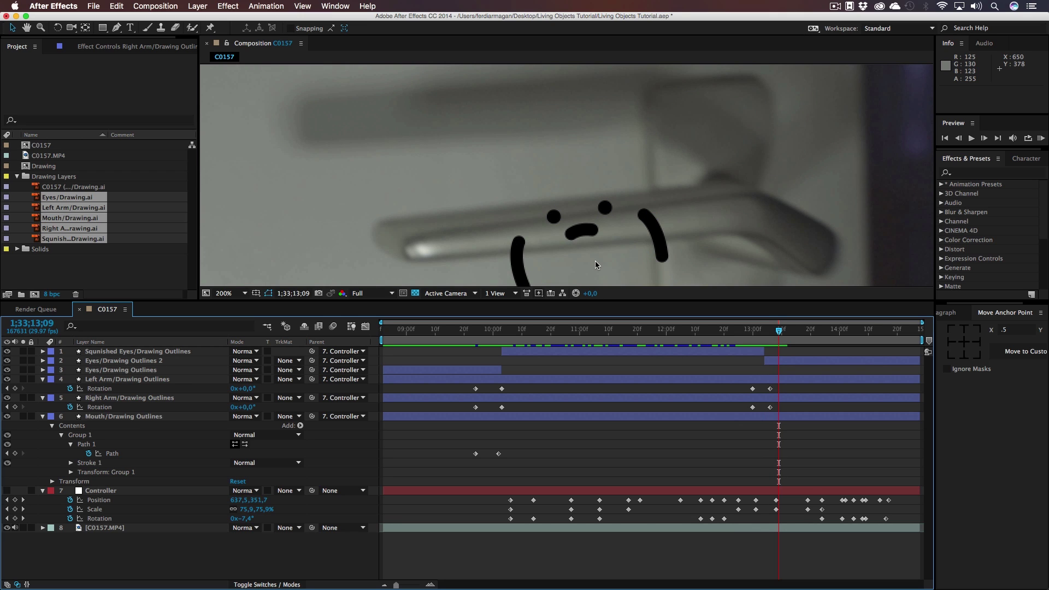
click(462, 331)
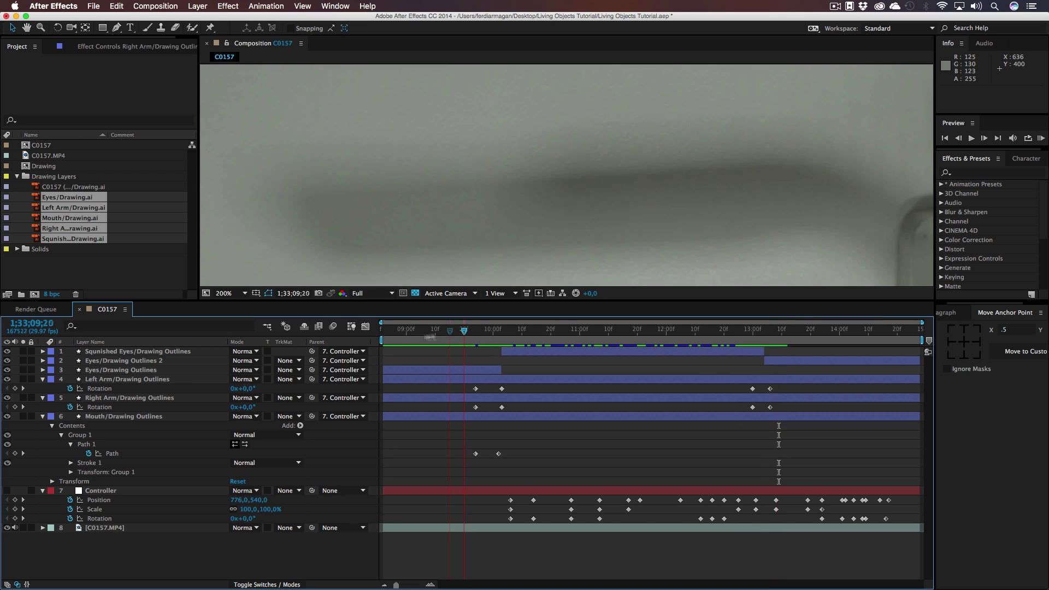
key(space)
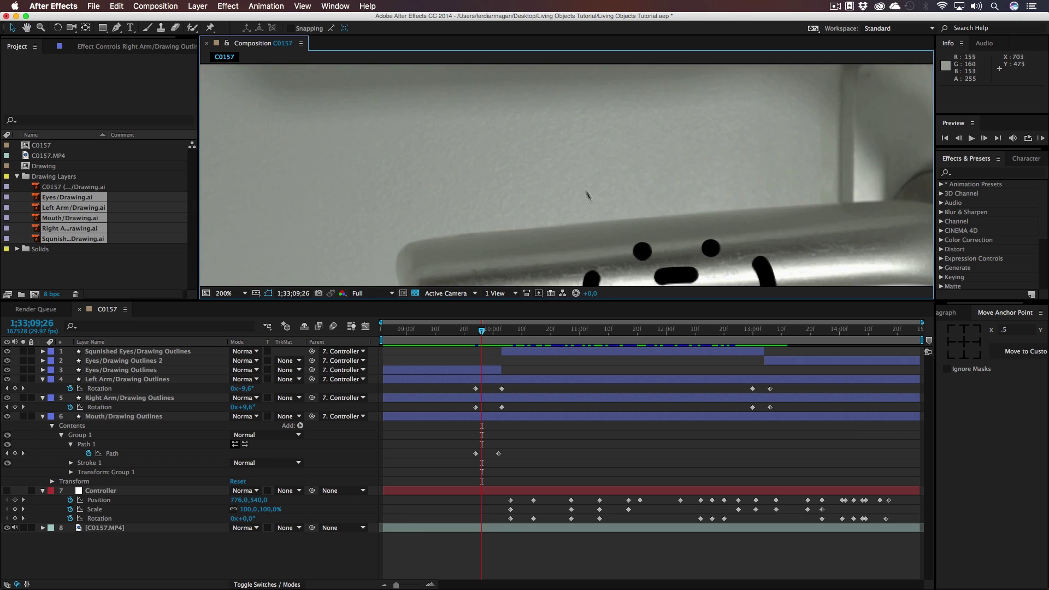
- On the Mouth/Drawing Outlines layer, bend the mouth path into a slight smile with the Pen tool at 1;33;09;23
key(Home)
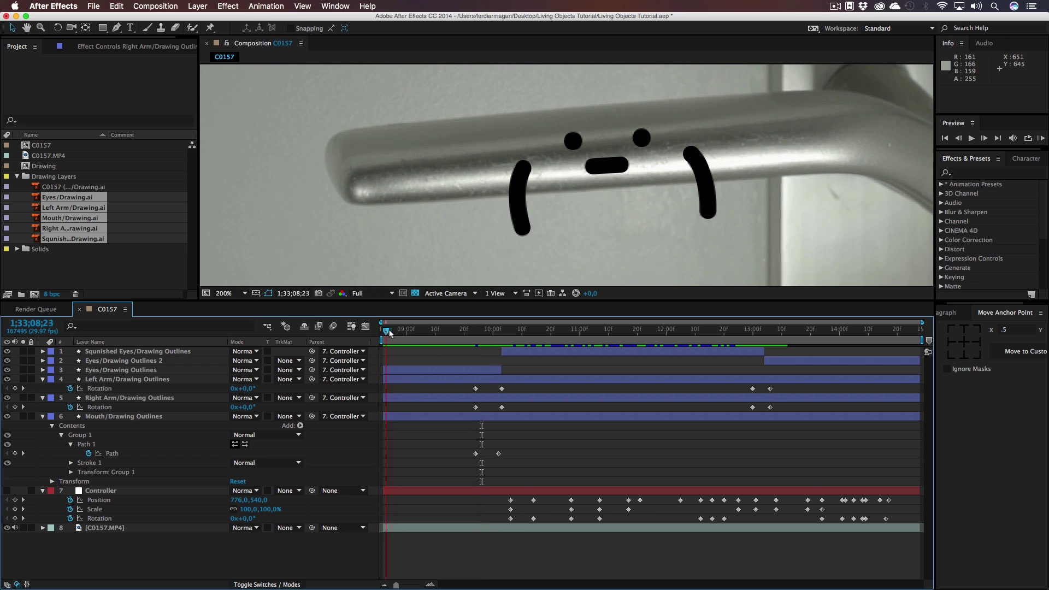
drag(265, 426, 99, 410)
click(108, 417)
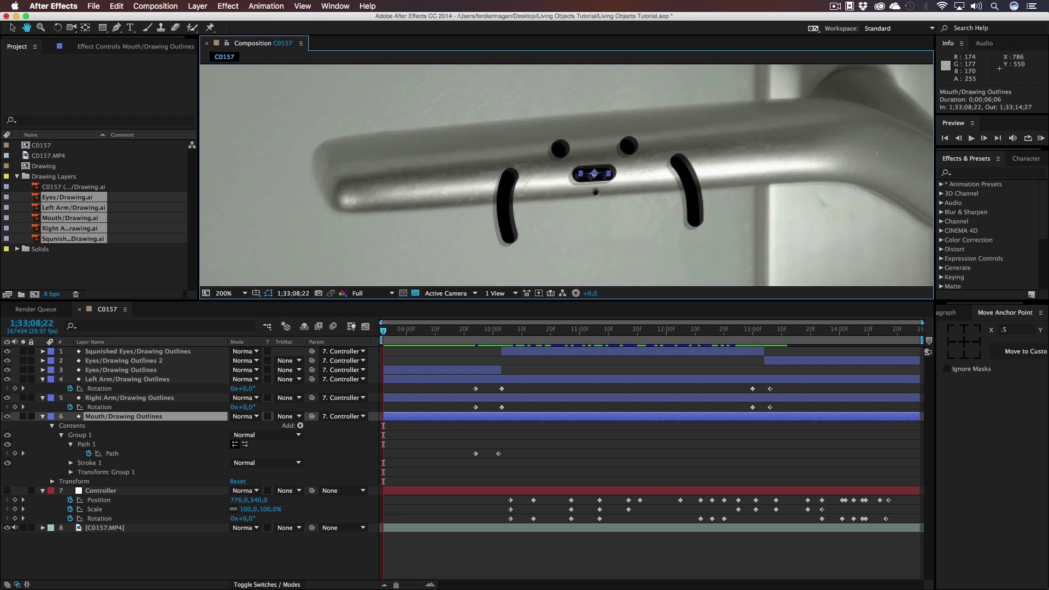
drag(615, 185, 574, 213)
mouse_move(489, 331)
mouse_down()
mouse_move(470, 336)
mouse_move(494, 341)
mouse_move(472, 343)
mouse_up()
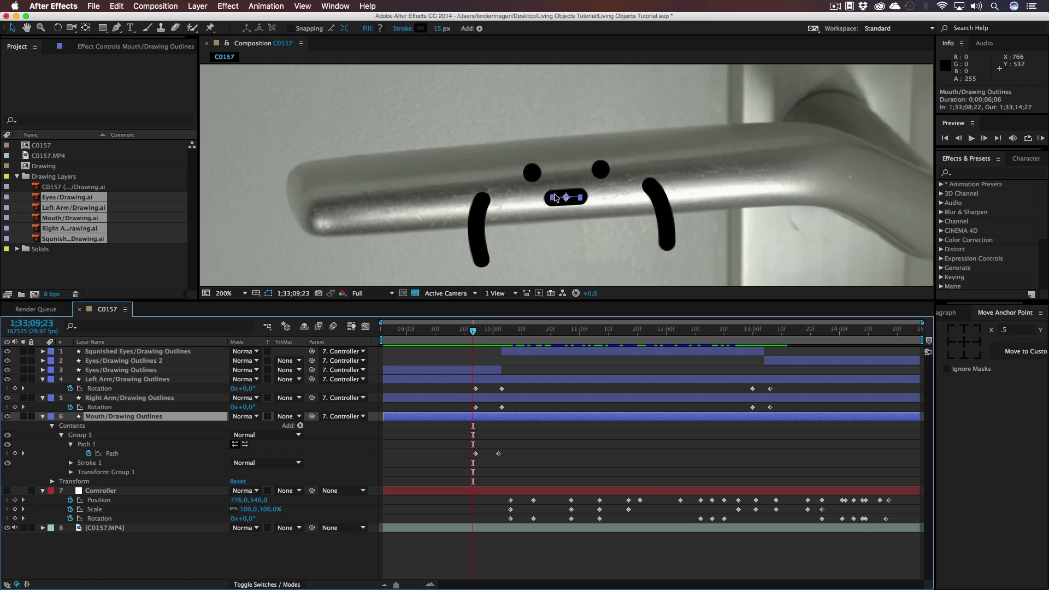
key(g)
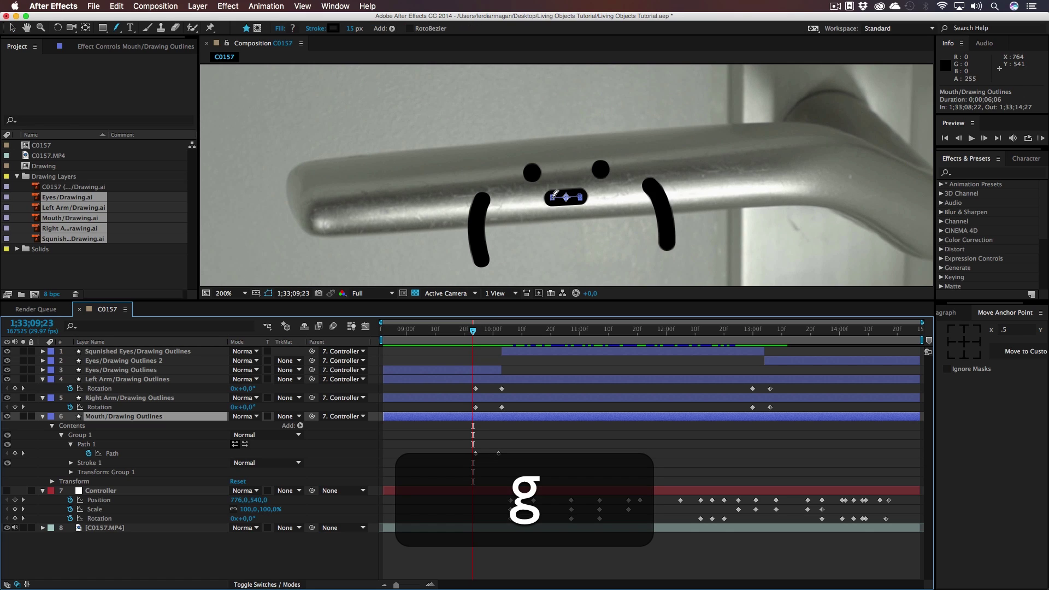
scroll(556, 212, up, 3)
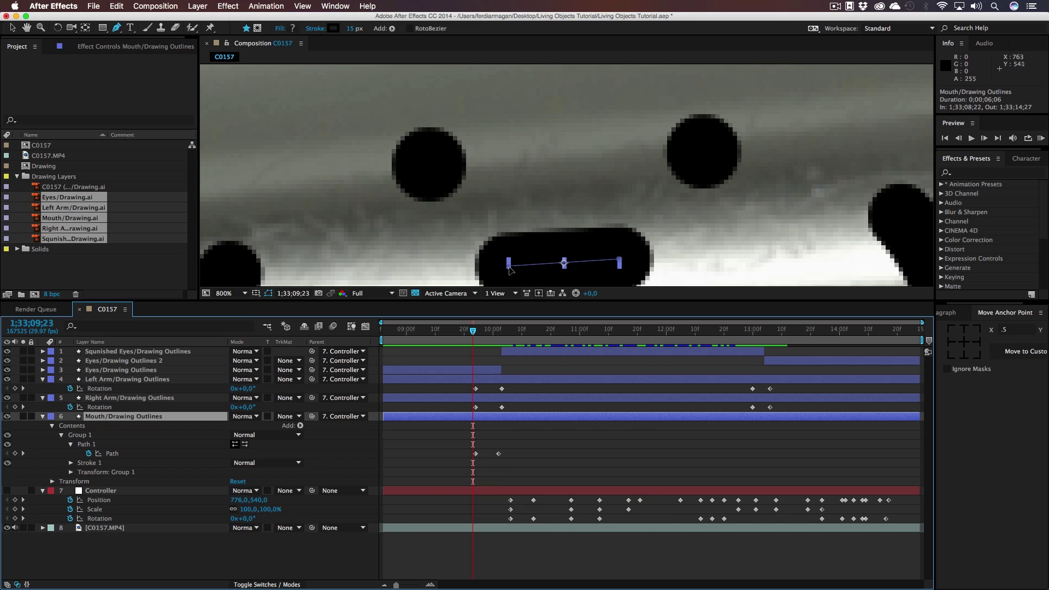
alt+click(508, 268)
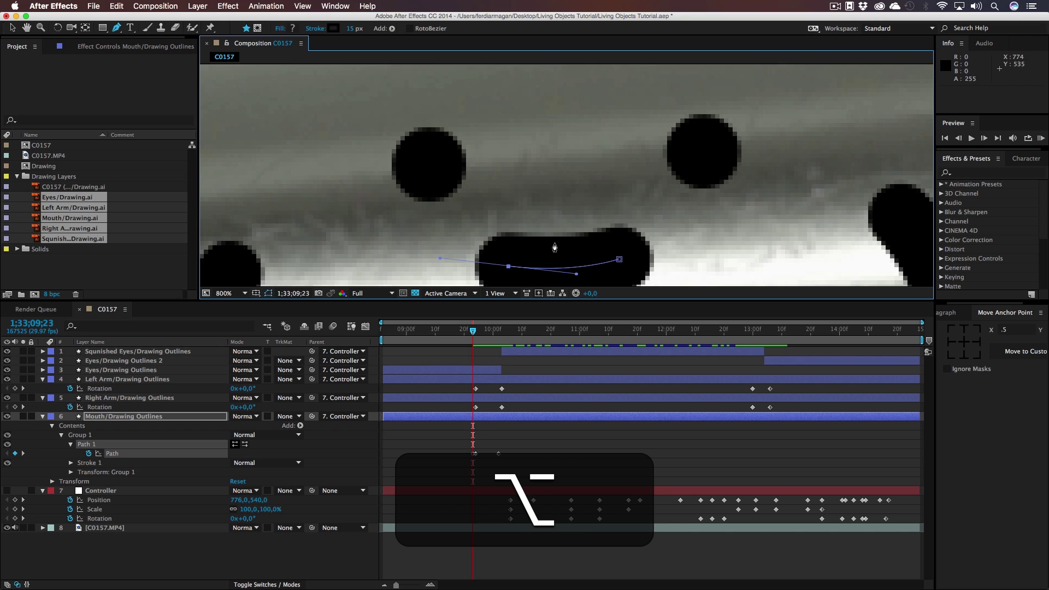
scroll(556, 249, down, 1)
- Delete the old mouth Path keyframe at 1;33;09;24 and move the new smile keyframe there
drag(475, 332, 441, 332)
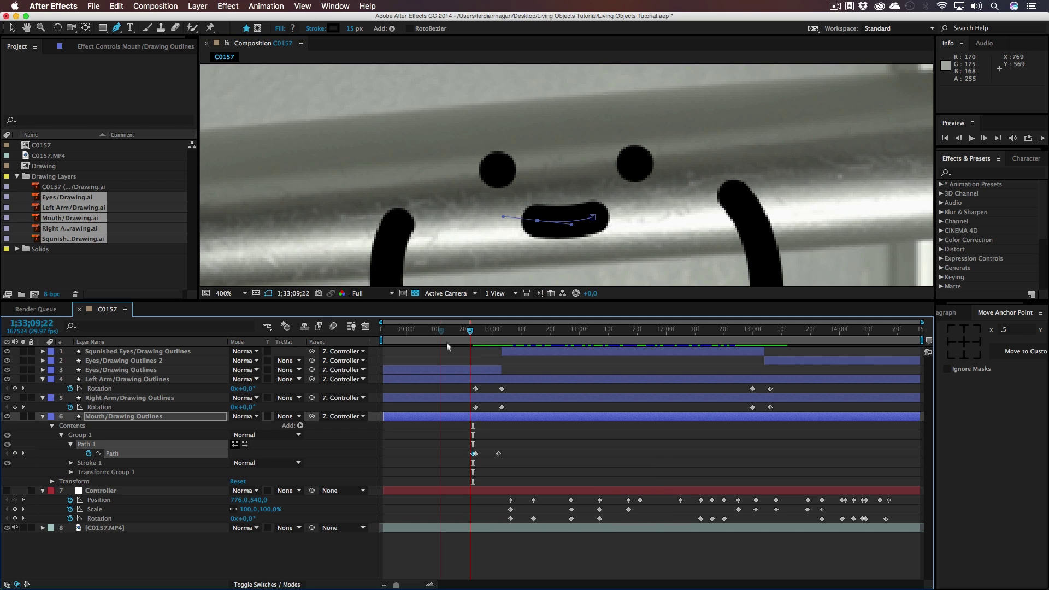
click(477, 459)
click(486, 469)
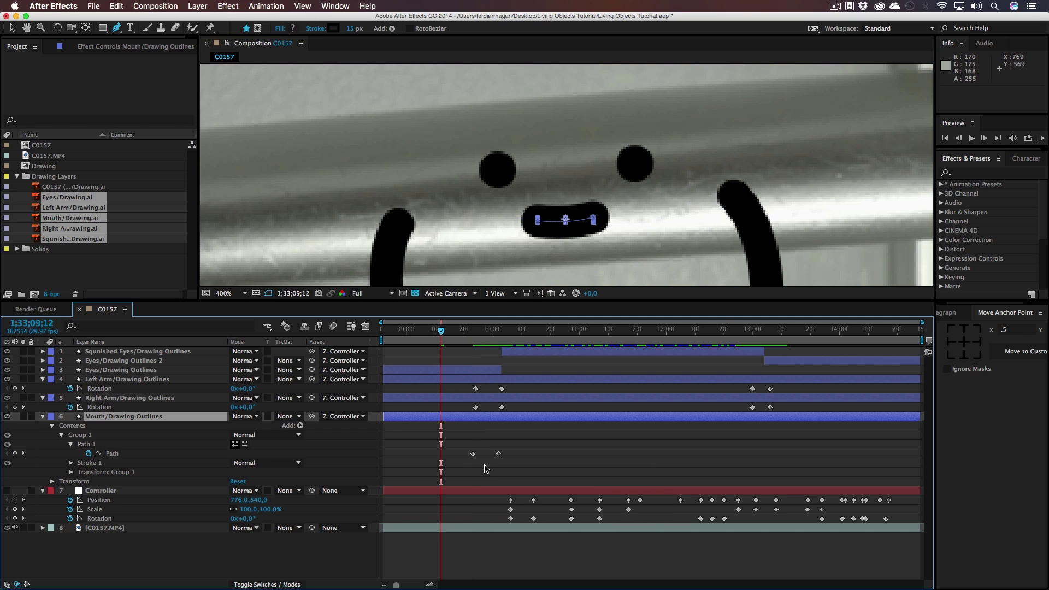
drag(469, 328, 477, 335)
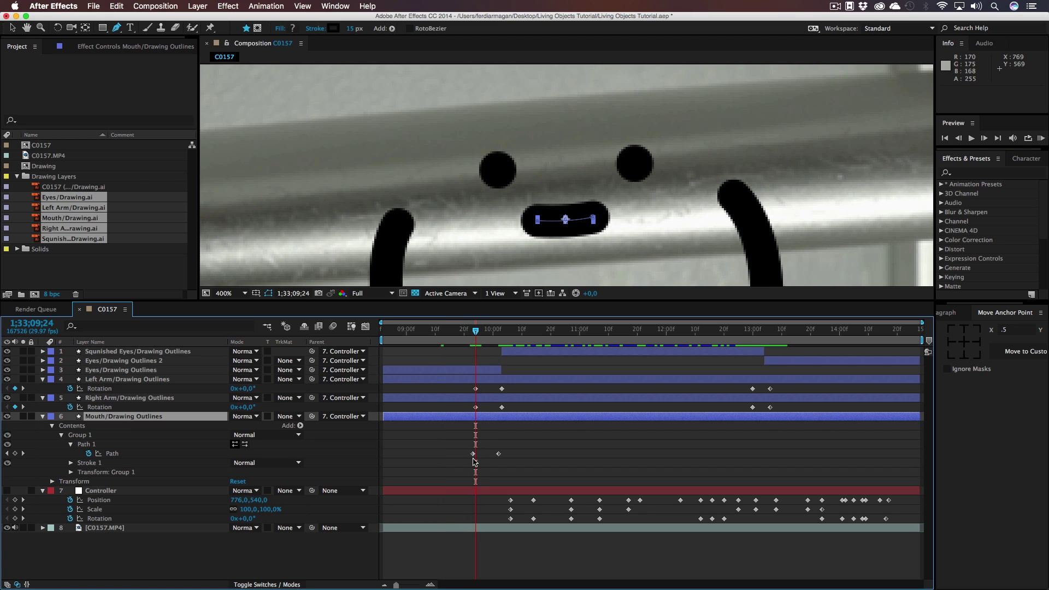
drag(473, 453, 476, 453)
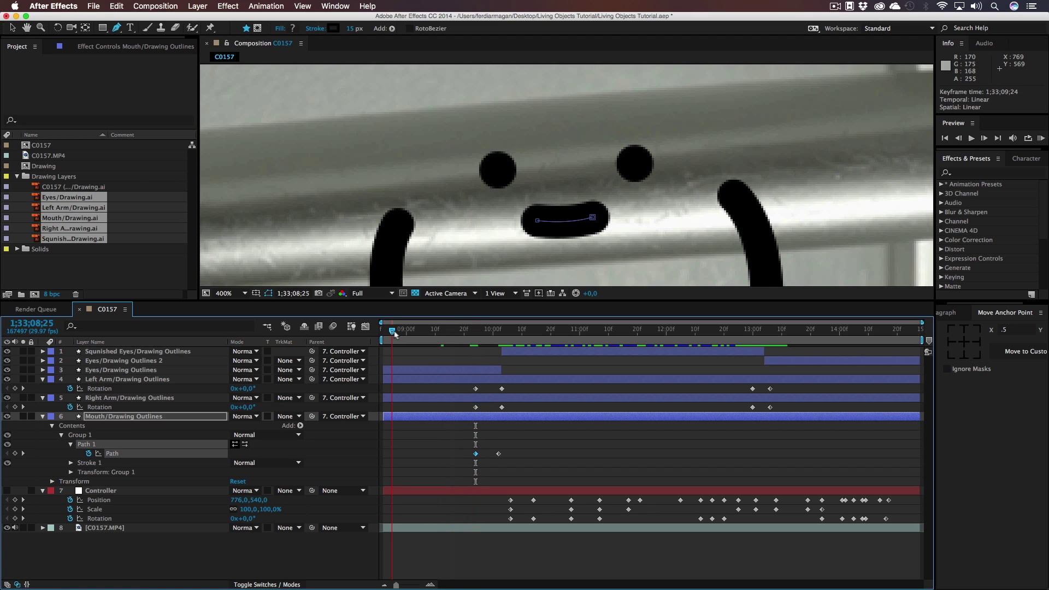
- Preview the mouth's change from smile to frown through the grab and the door opening
drag(475, 330, 517, 347)
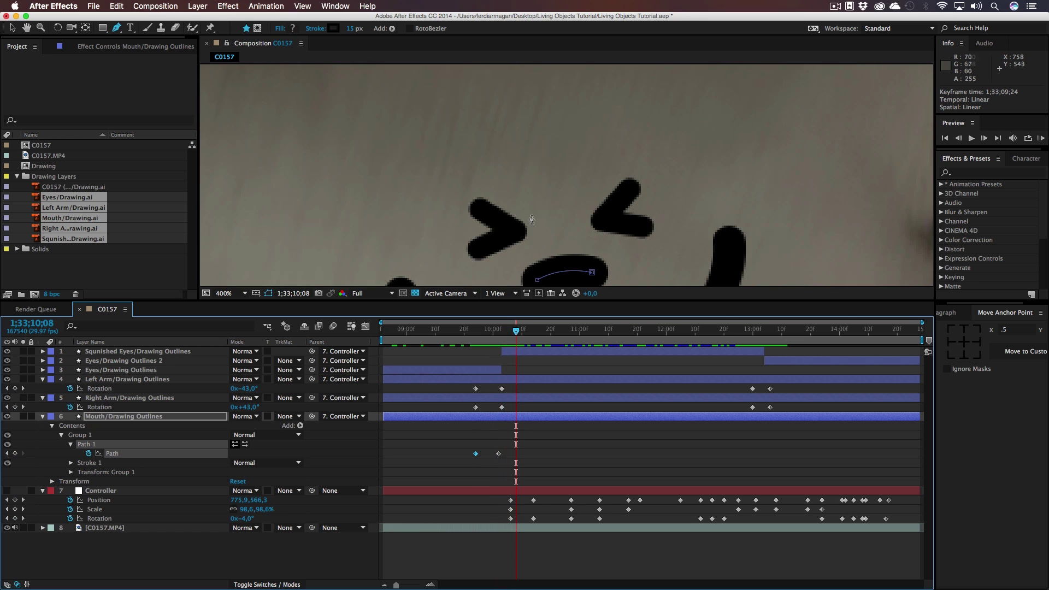
scroll(568, 219, down, 4)
key(v)
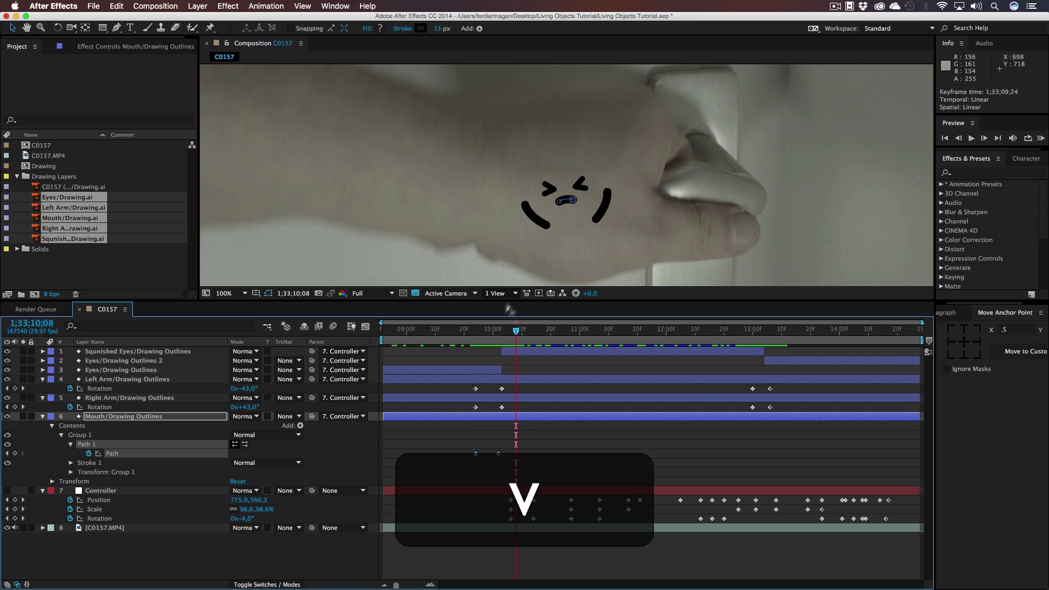
click(437, 329)
drag(452, 334, 727, 334)
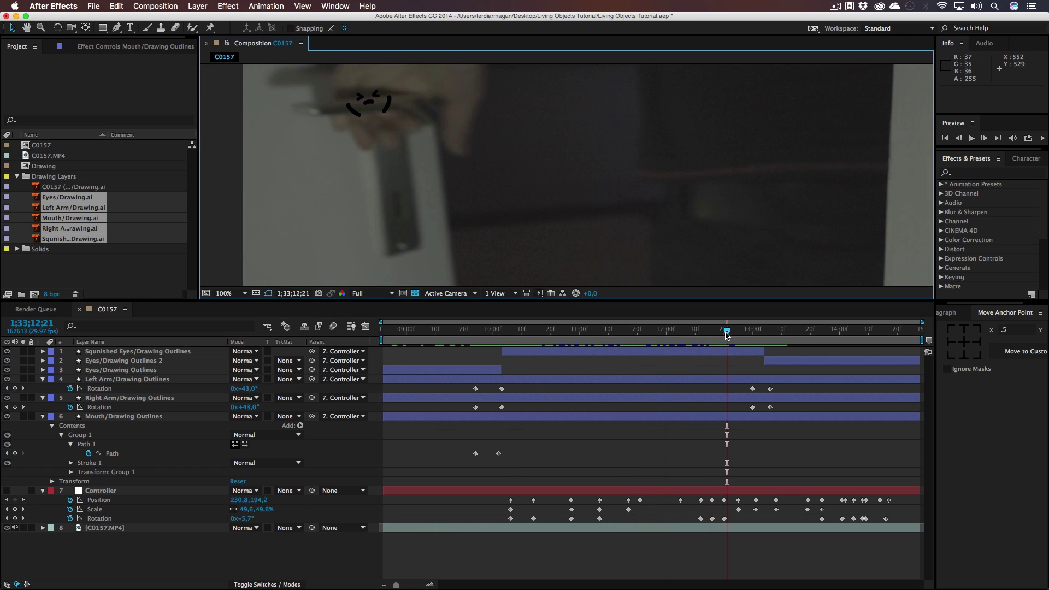
- Copy the mouth's frown Path keyframe to 1;33;13;00, in line with the arm Rotation keyframes
drag(726, 334, 767, 349)
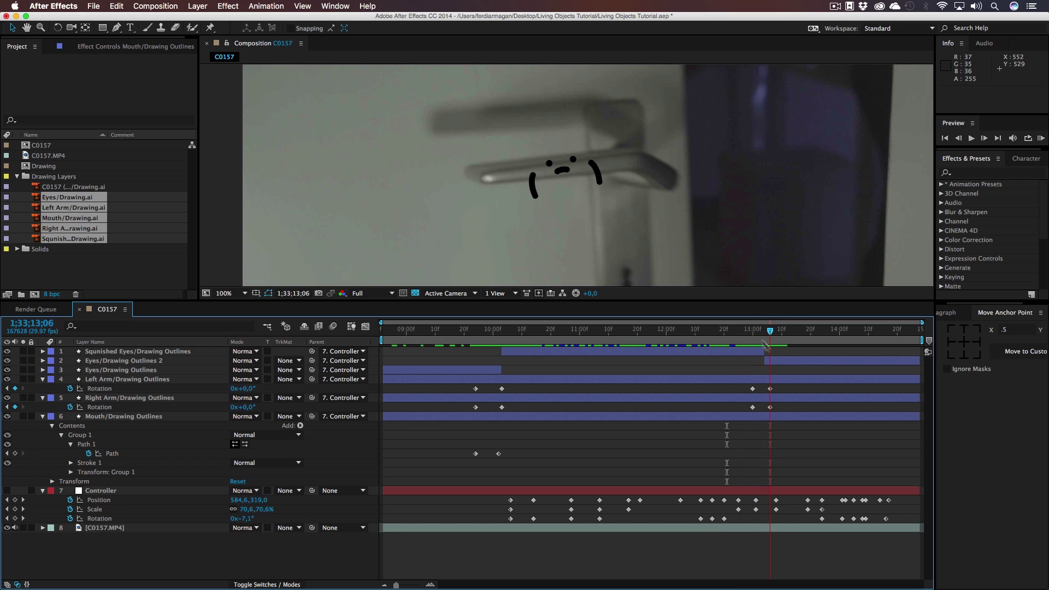
scroll(485, 178, up, 2)
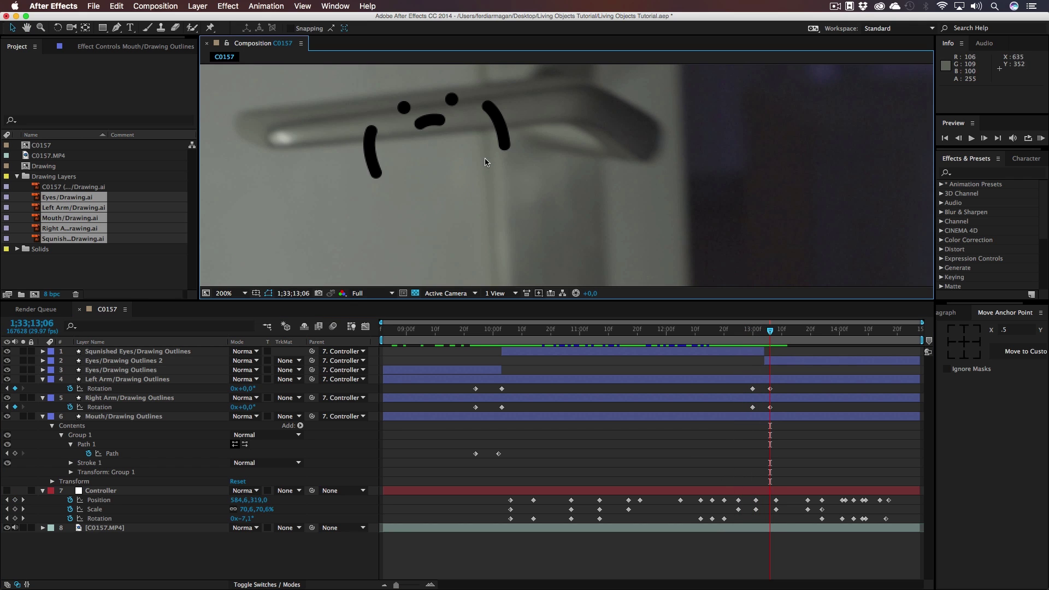
mouse_move(770, 331)
mouse_down()
mouse_move(728, 334)
mouse_move(769, 347)
mouse_up()
key(Page_Up)
key(Page_Up)
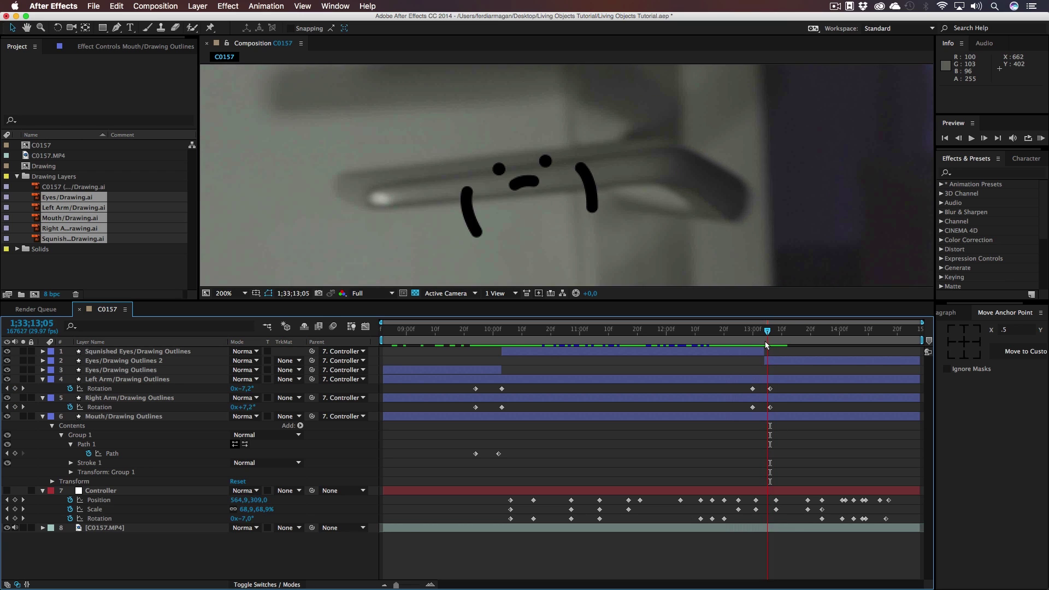
click(498, 454)
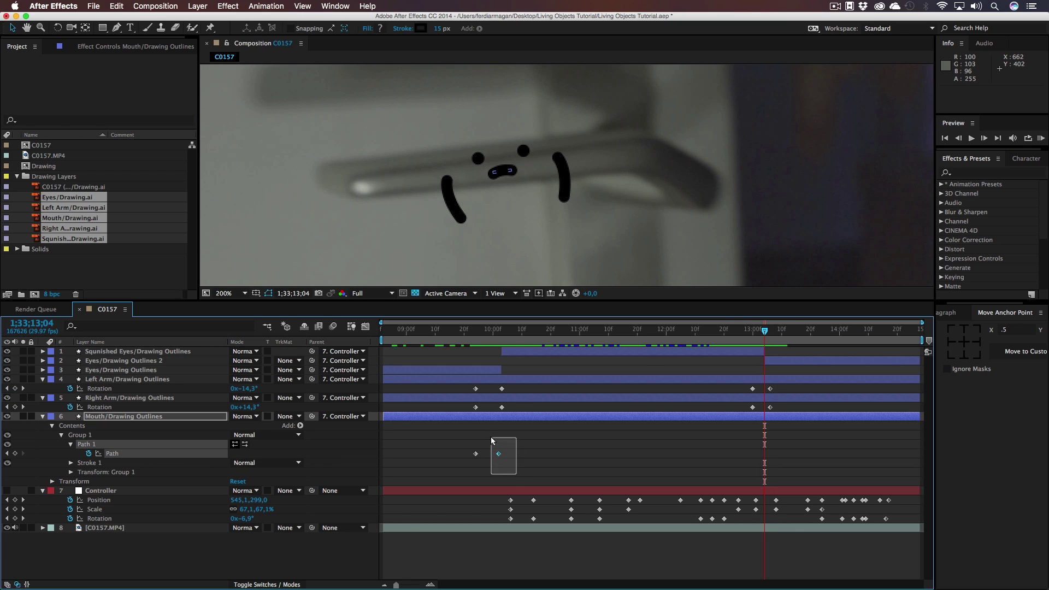
key(super+c)
key(super+v)
drag(764, 453, 752, 453)
- Copy the mouth's first Path keyframe, the smile, to 1;33;13;06 and preview the change
click(755, 331)
drag(754, 331, 771, 332)
click(476, 453)
key(super+c)
key(super+v)
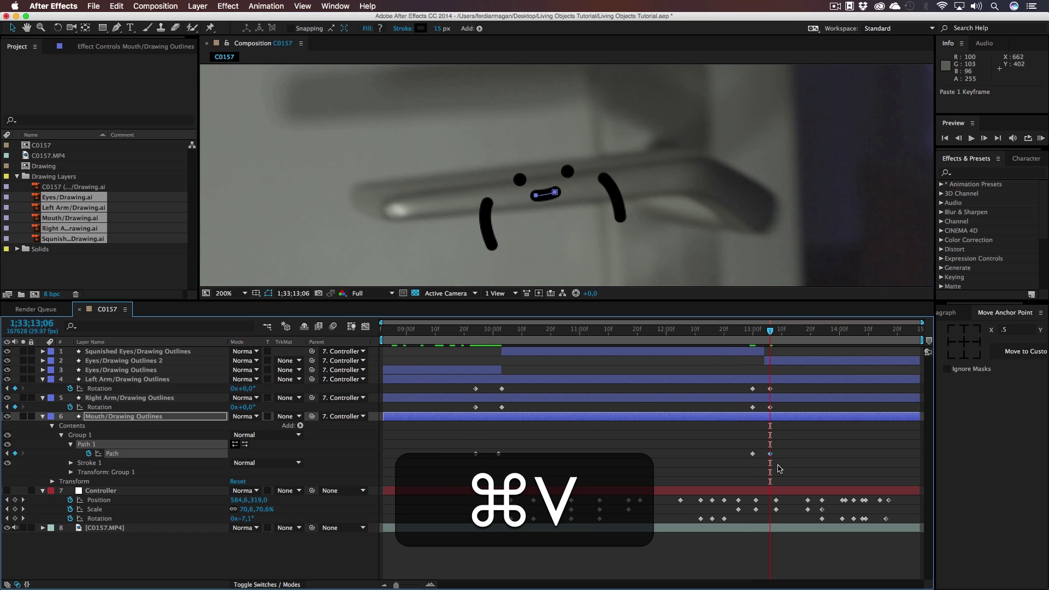
mouse_move(770, 331)
mouse_down()
mouse_move(761, 339)
mouse_move(781, 340)
mouse_up()
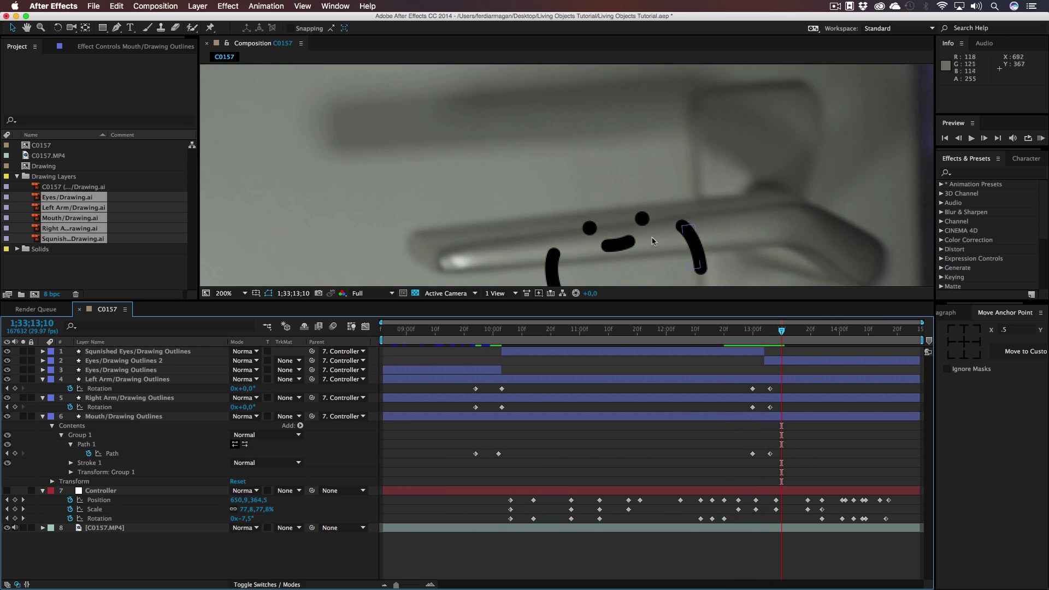
- Trim the Eyes/Drawing Outlines 2 layer so it ends at 1;33;13;14
scroll(648, 237, down, 3)
drag(647, 237, 495, 208)
drag(781, 340, 798, 362)
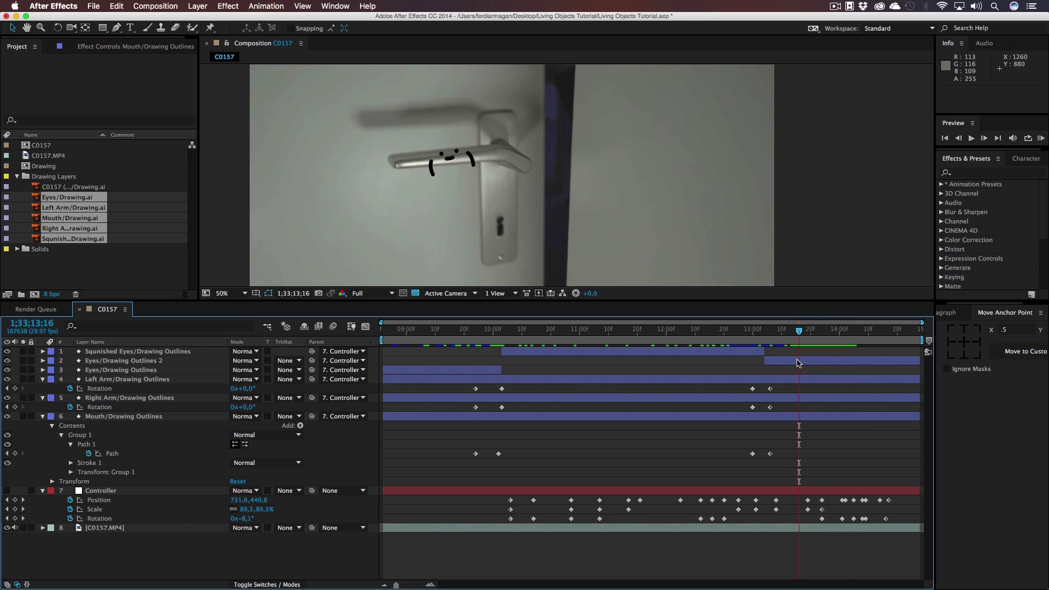
click(793, 332)
drag(381, 322, 685, 347)
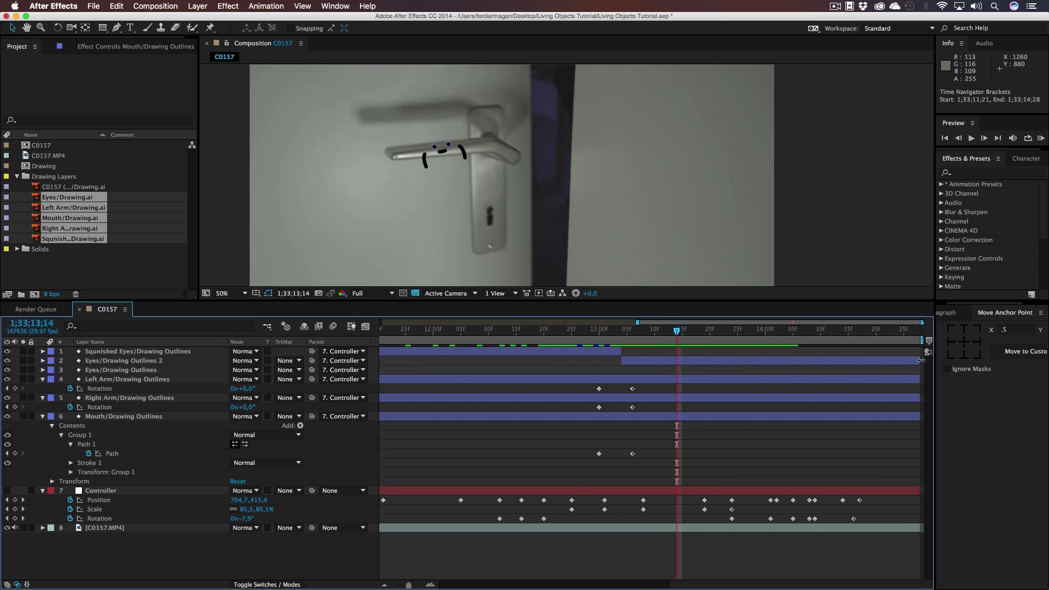
drag(921, 360, 676, 369)
- Duplicate the Squnished Eyes/Drawing Outlines layer, keeping the copy parented to the Controller
click(477, 353)
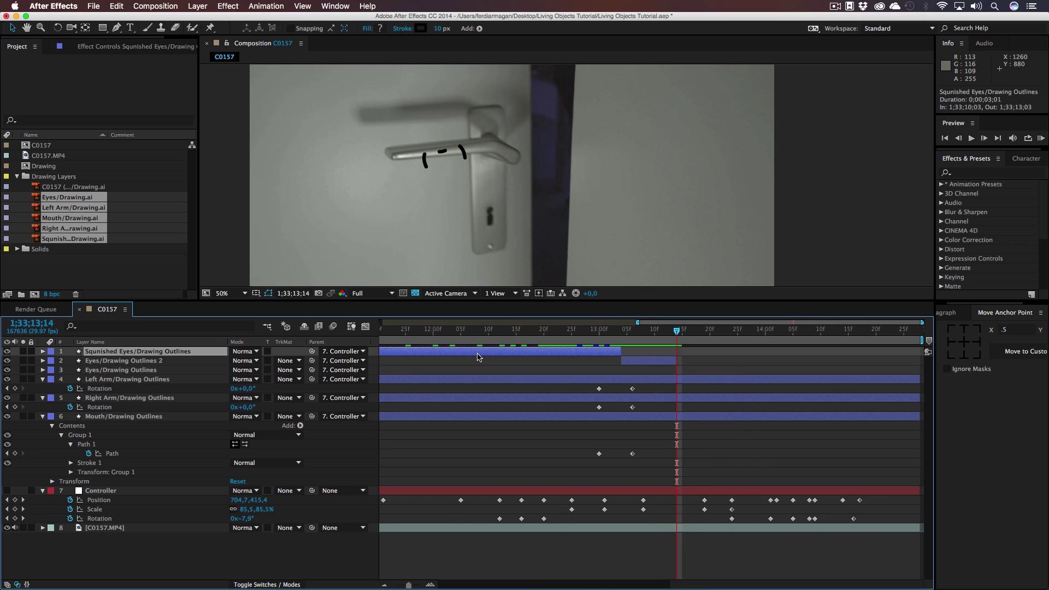
drag(657, 323, 331, 328)
click(392, 330)
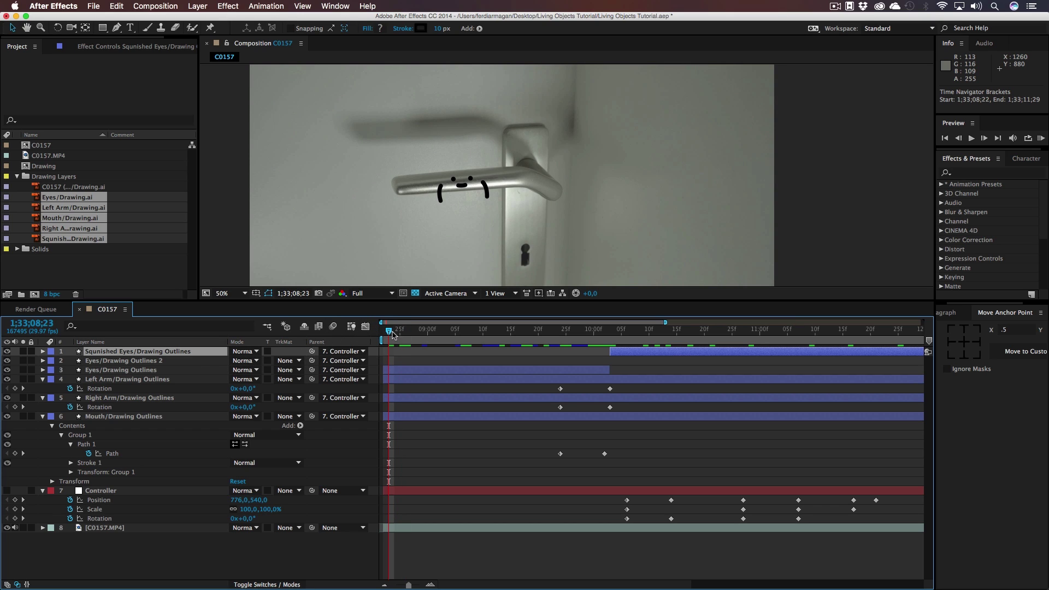
key(Home)
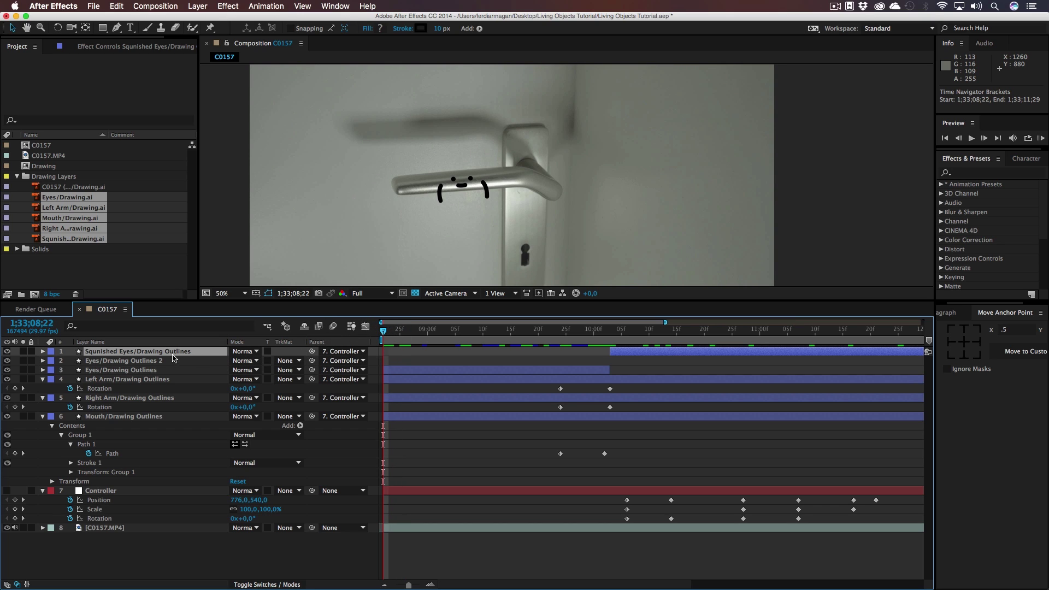
key(super)
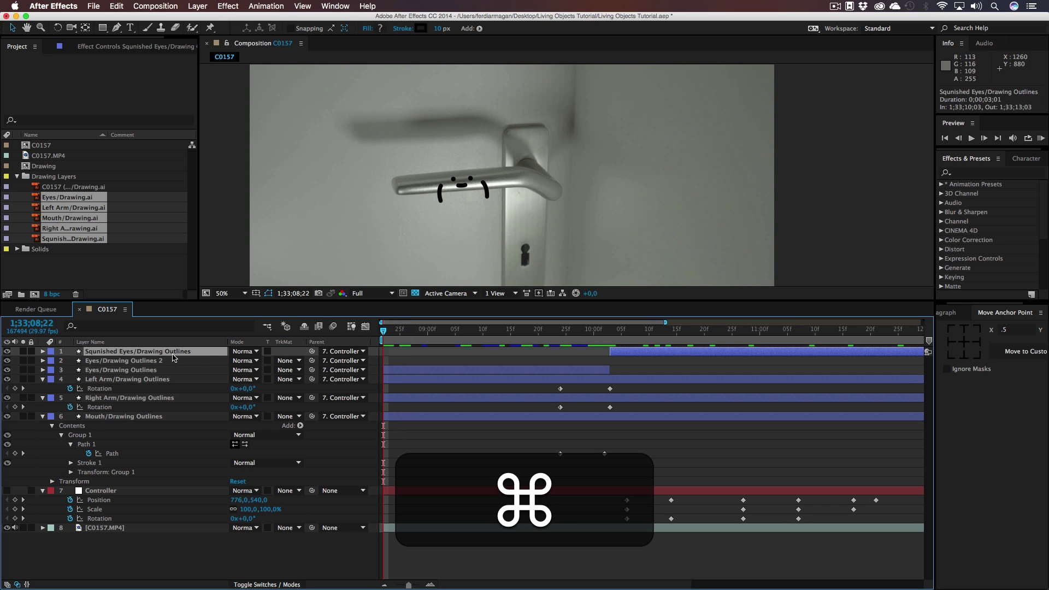
key(super+c)
key(super+v)
super+click(313, 352)
drag(313, 351, 107, 500)
- Retime the duplicated squinting eyes layer to run from 1;33;13;14 to the end of the composition
drag(432, 331, 691, 334)
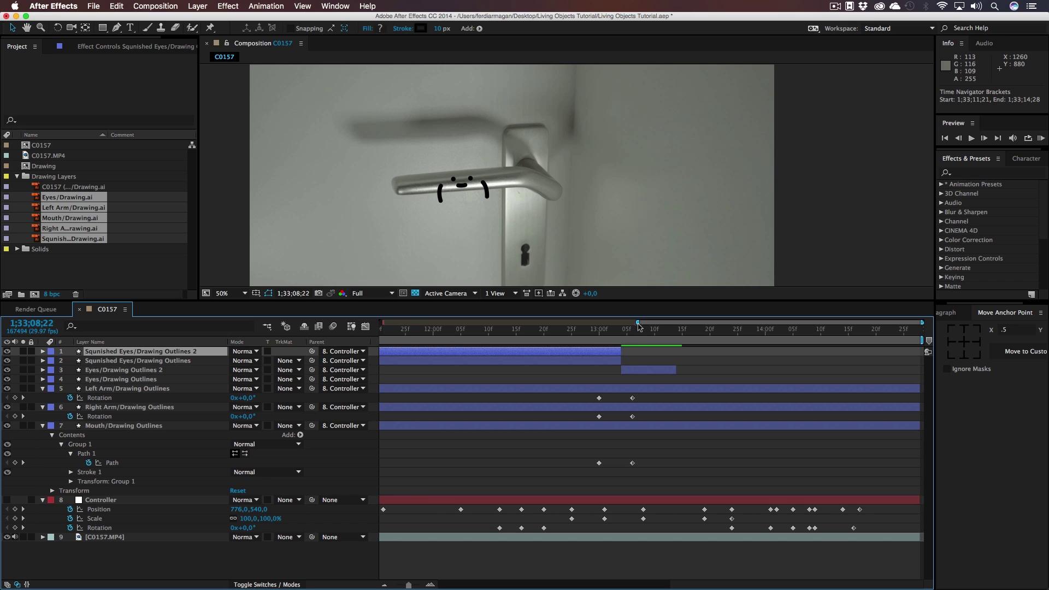
drag(638, 323, 610, 324)
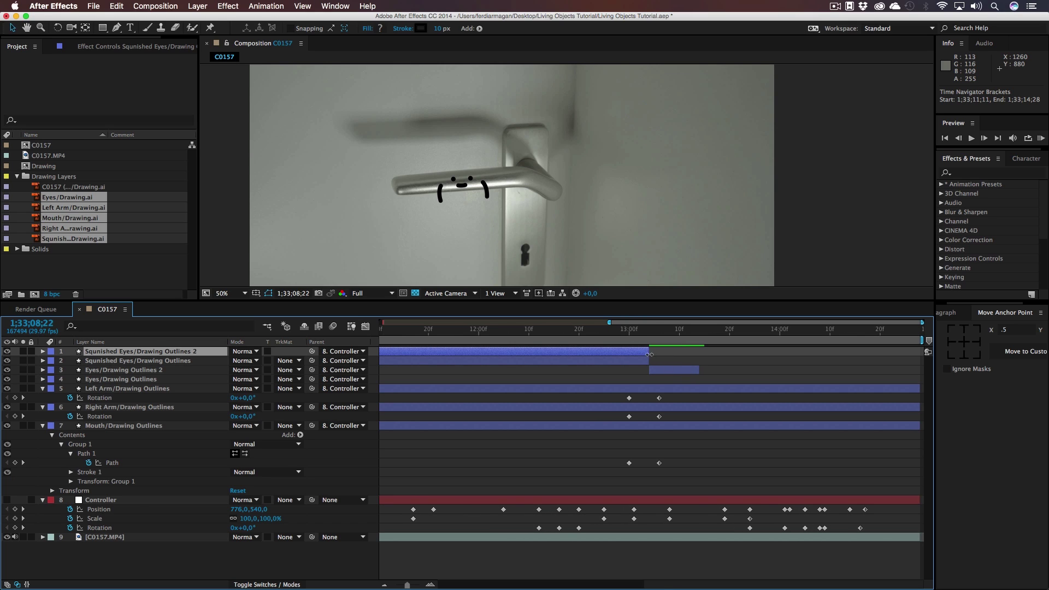
click(704, 332)
drag(649, 352, 726, 351)
drag(647, 323, 419, 323)
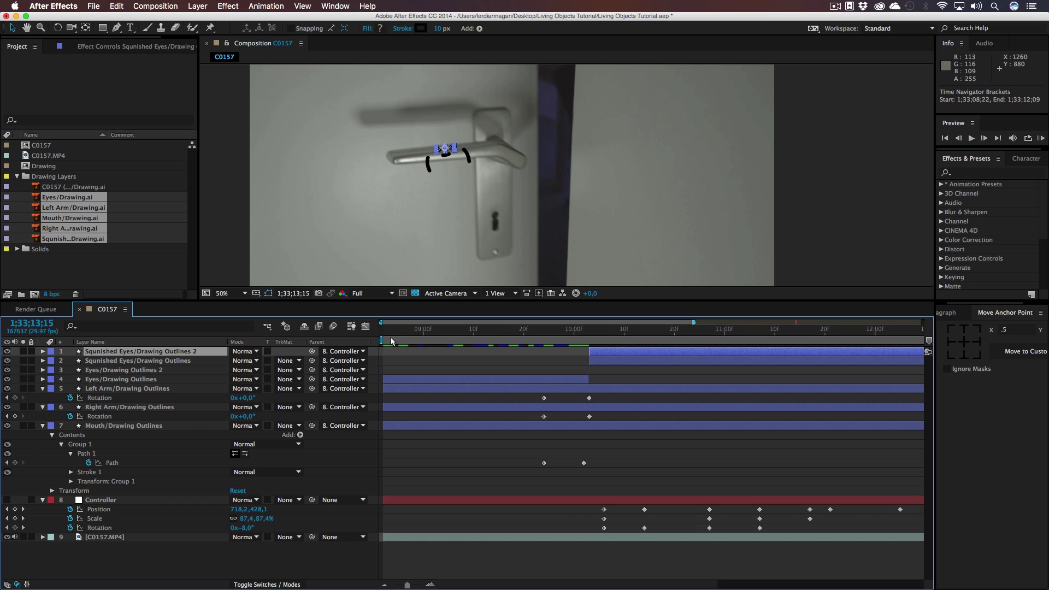
drag(650, 323, 922, 322)
drag(734, 350, 915, 350)
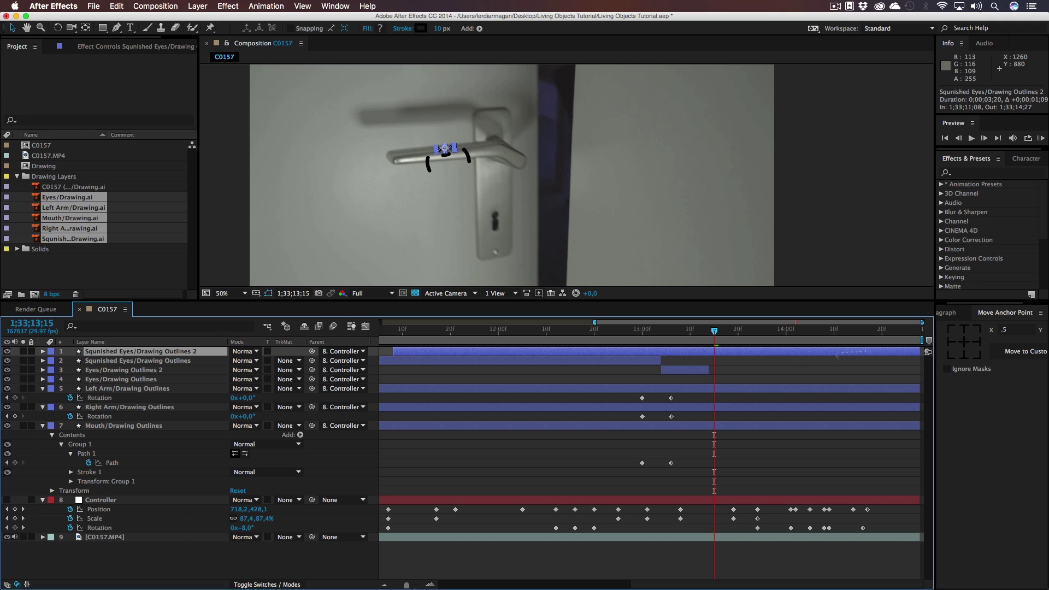
drag(401, 357, 706, 344)
click(704, 331)
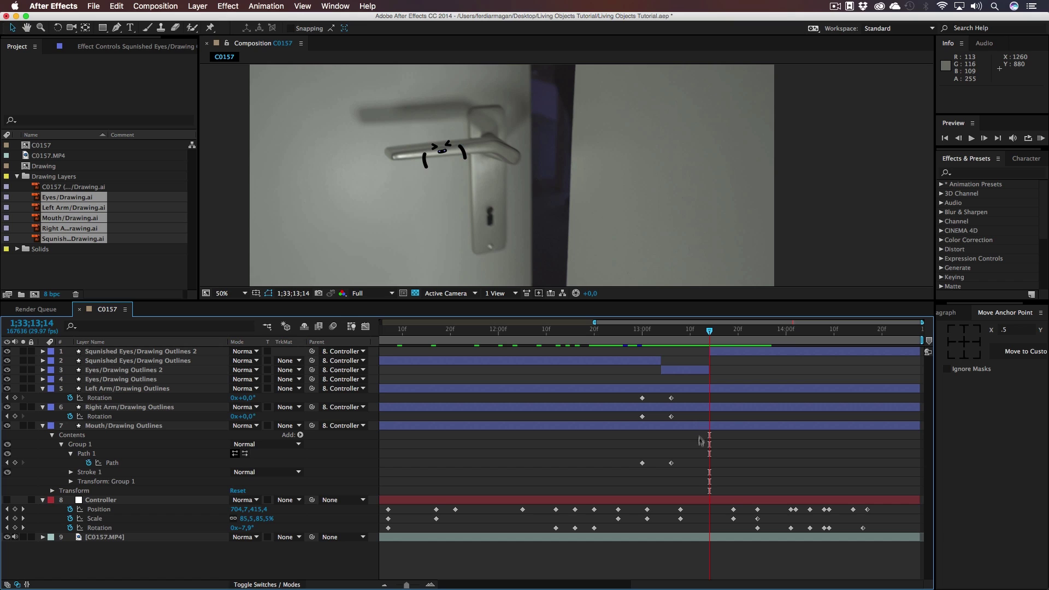
- Copy the mouth's Path keyframe at 1;33;13;06 to 1;33;13;14 and the one at 1;33;13;00 to 1;33;13;17
drag(671, 473, 665, 455)
key(super+c)
key(super+v)
key(super+c)
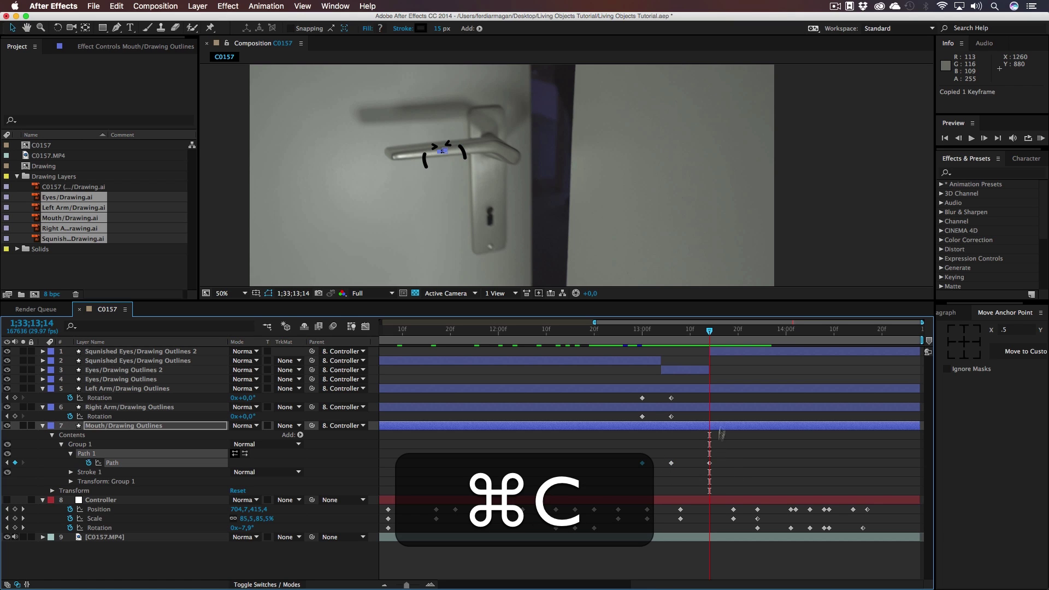
click(722, 334)
key(super+v)
click(736, 479)
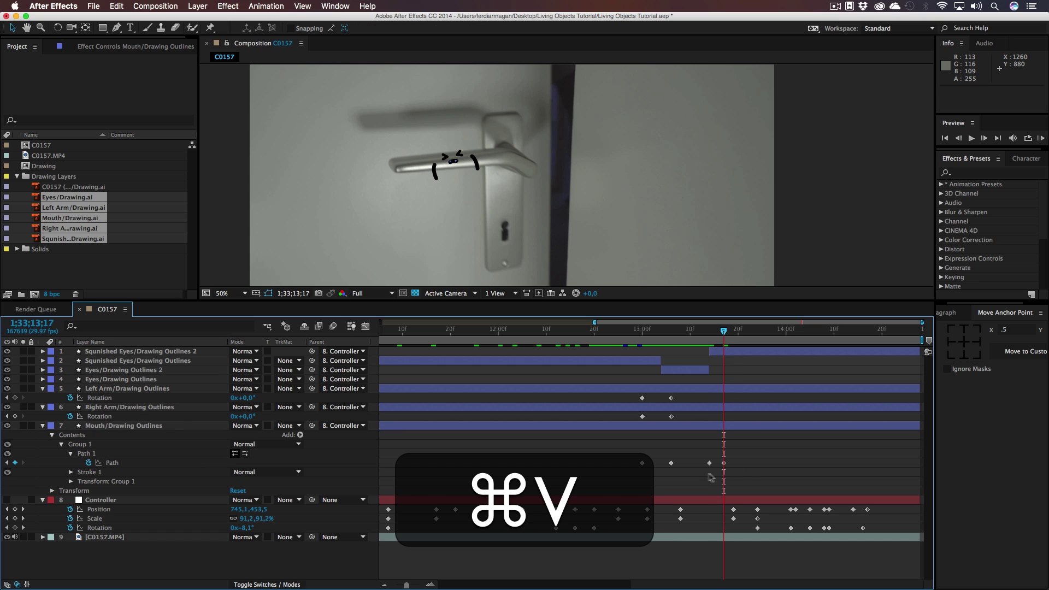
- Shift the last two mouth Path keyframes two frames earlier and preview the mouth's change as the door closes
drag(737, 479, 699, 463)
click(689, 477)
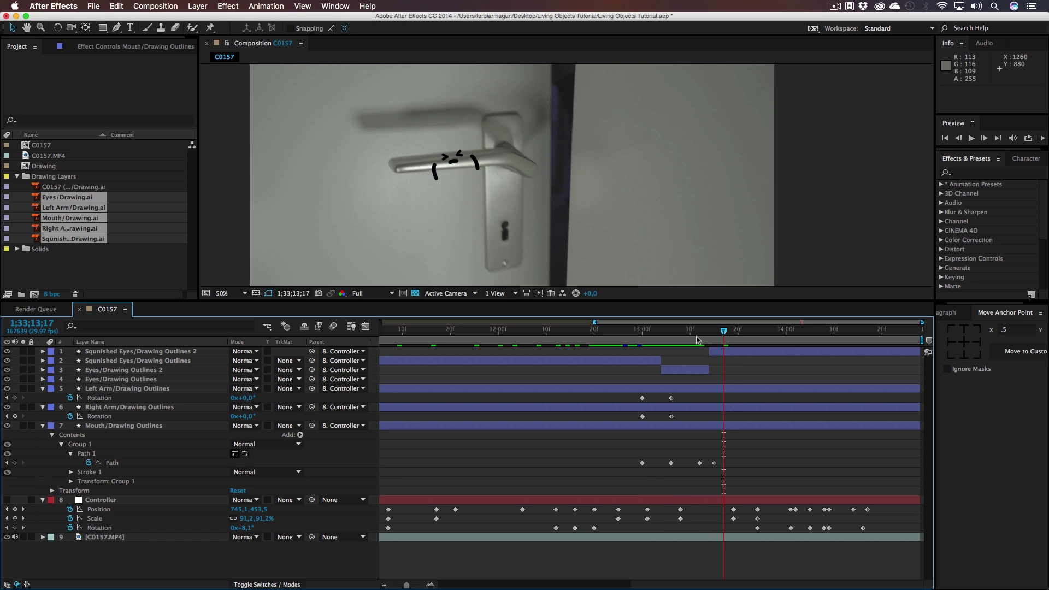
click(675, 331)
drag(675, 337, 728, 347)
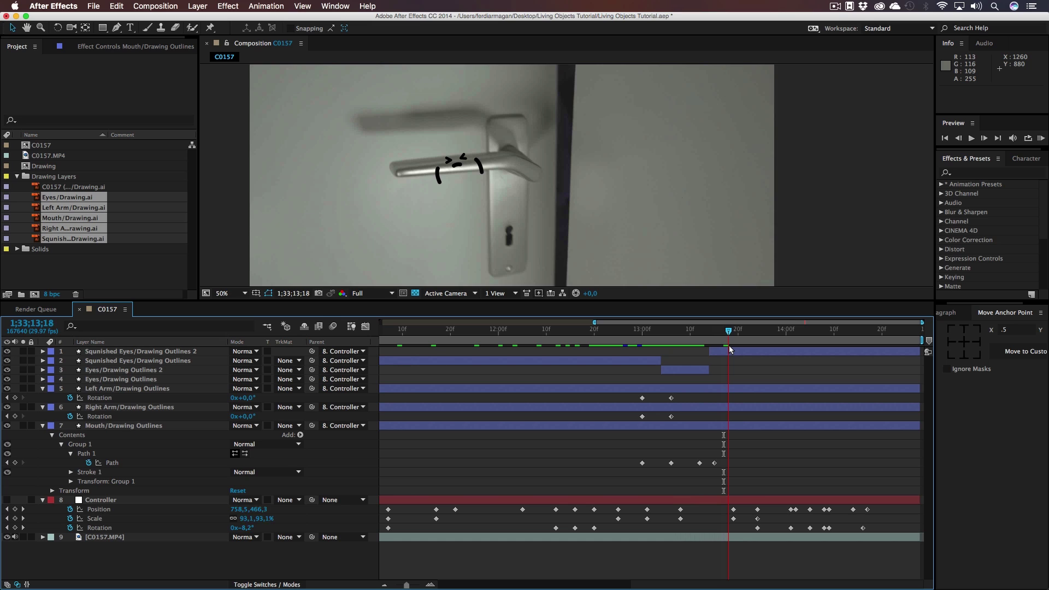
mouse_move(729, 345)
mouse_down()
mouse_move(677, 343)
mouse_move(741, 351)
mouse_up()
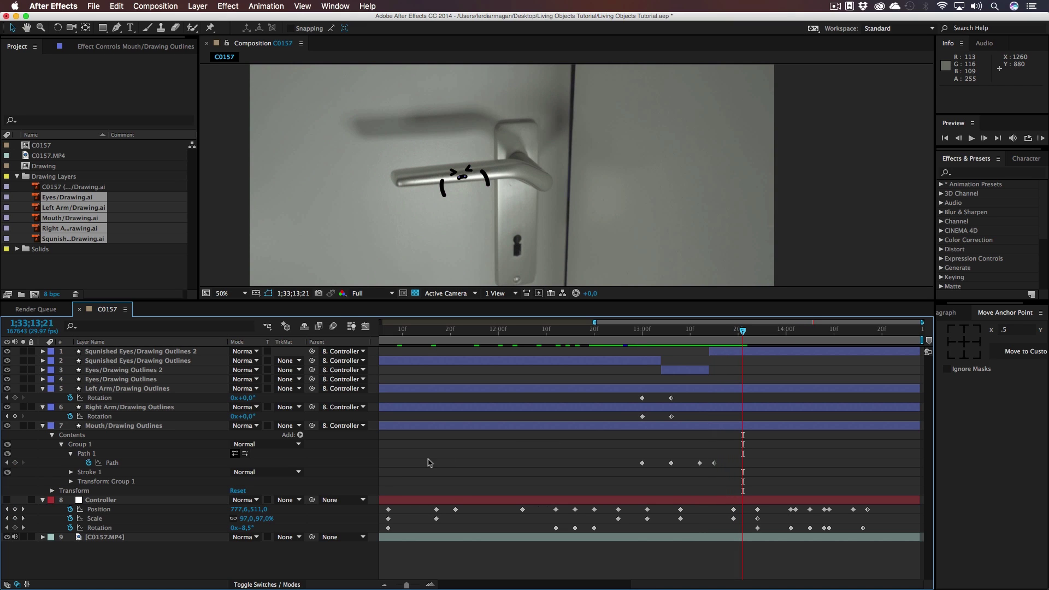
- Copy the right and left arms' Rotation keyframes at 1;33;13;06 to 1;33;13;12
click(106, 408)
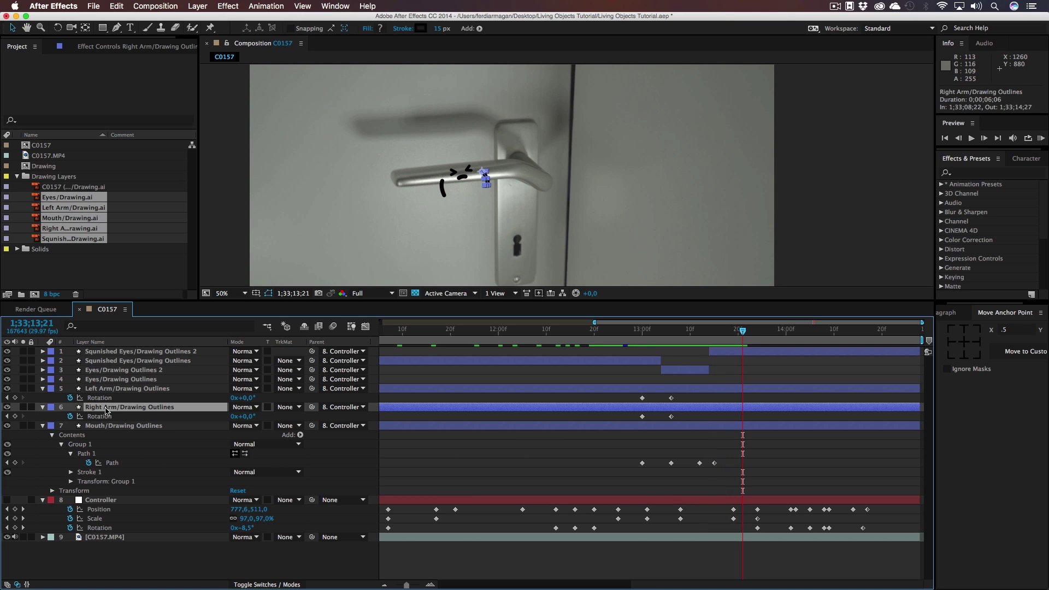
click(672, 416)
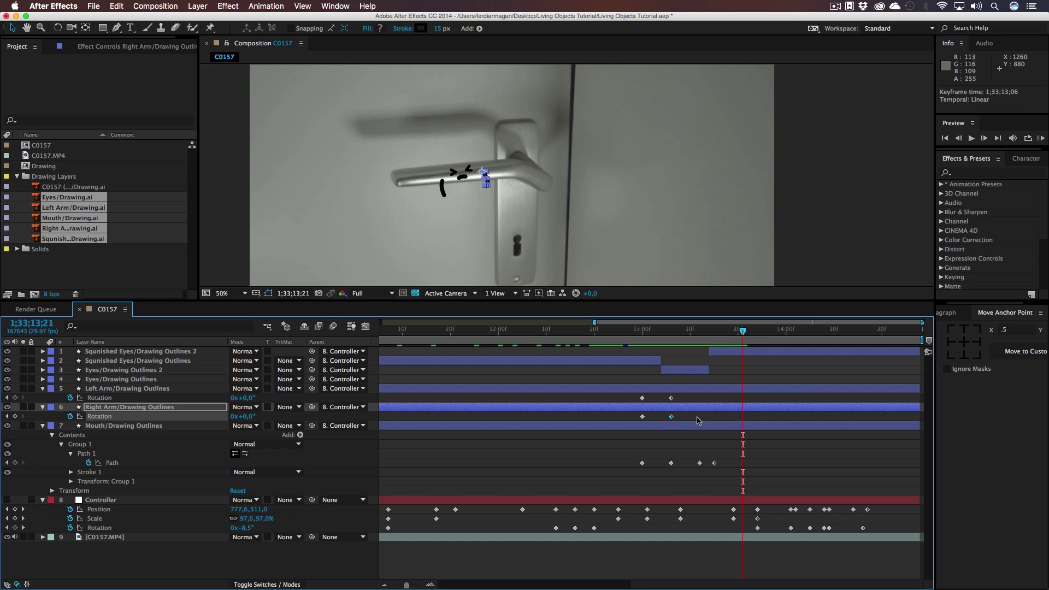
key(super+c)
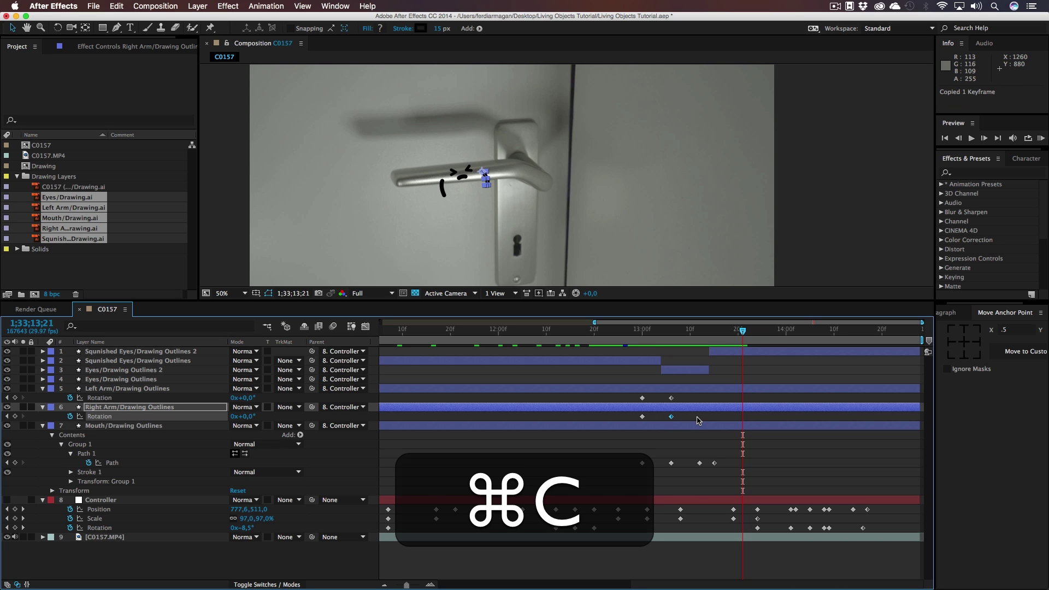
drag(720, 331, 701, 333)
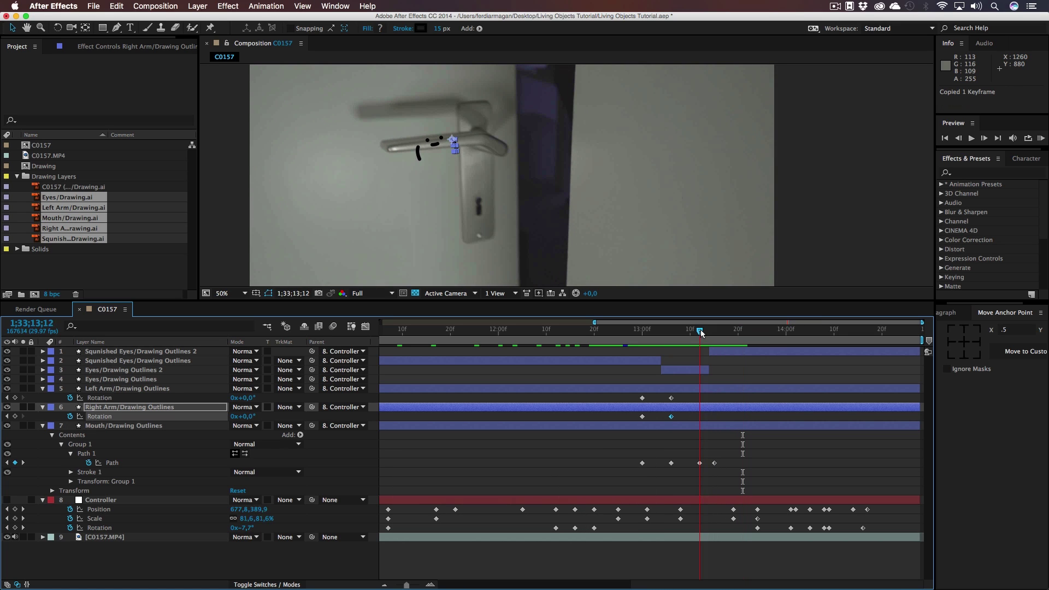
key(super+v)
click(671, 398)
key(super+c)
key(super+v)
- Copy the left and right arms' Rotation keyframes at 1;33;13;00 to 1;33;13;15
drag(701, 334, 714, 334)
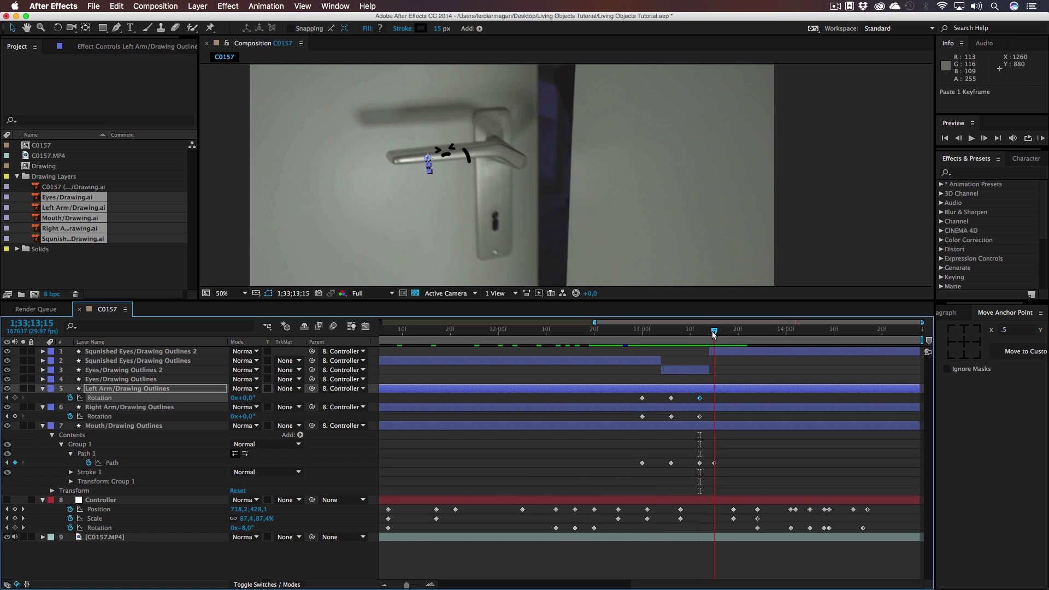
click(643, 398)
key(super+c)
key(super+v)
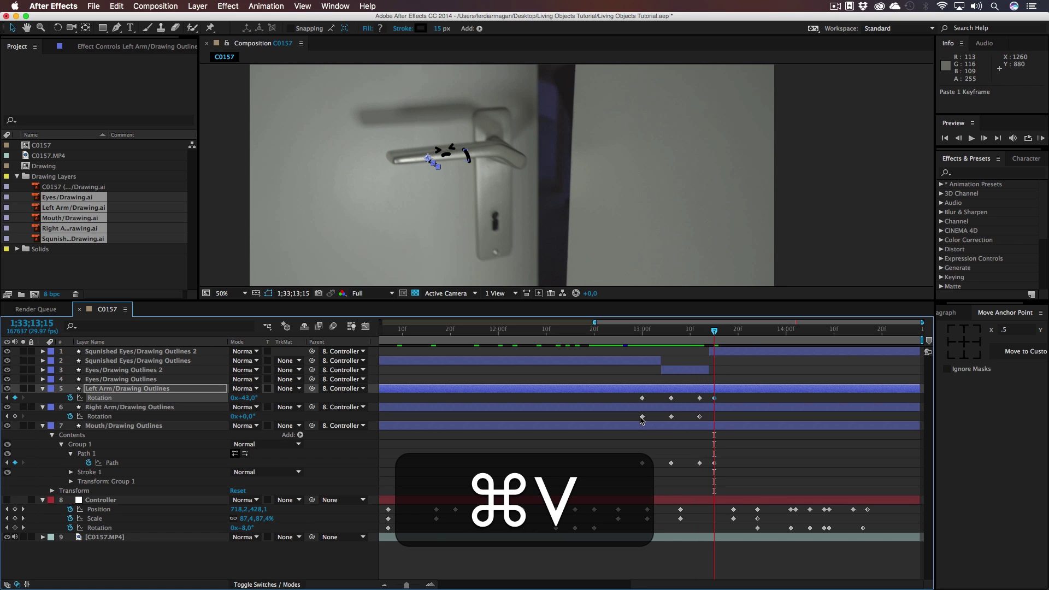
click(643, 417)
key(super+v)
- Copy both arms' Rotation keyframes at 1;33;13;15 to 1;33;13;28 to hold the raised pose
drag(713, 334, 786, 358)
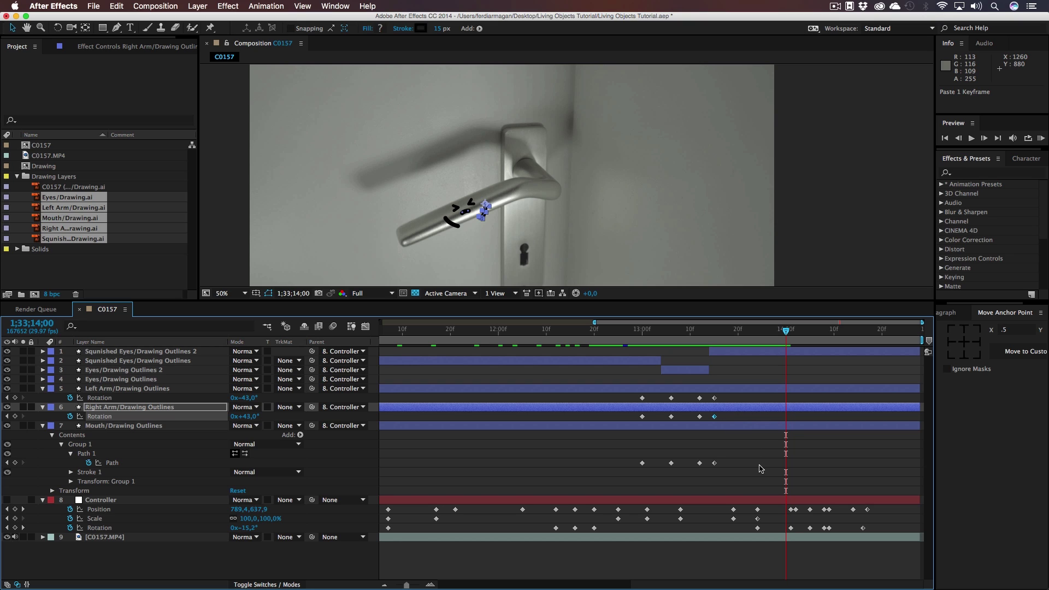
click(714, 416)
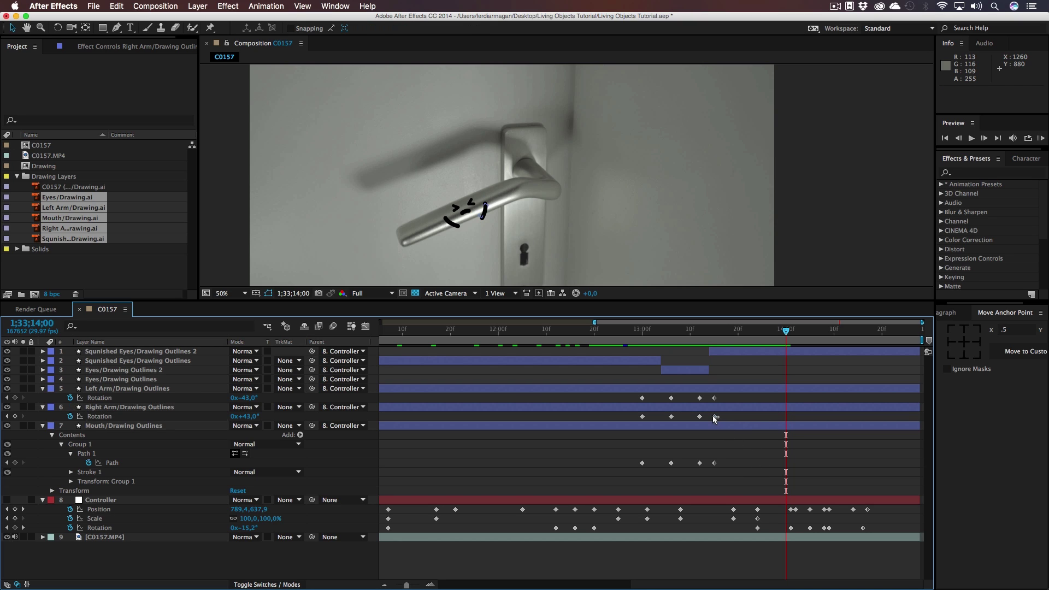
key(super+c)
key(super+v)
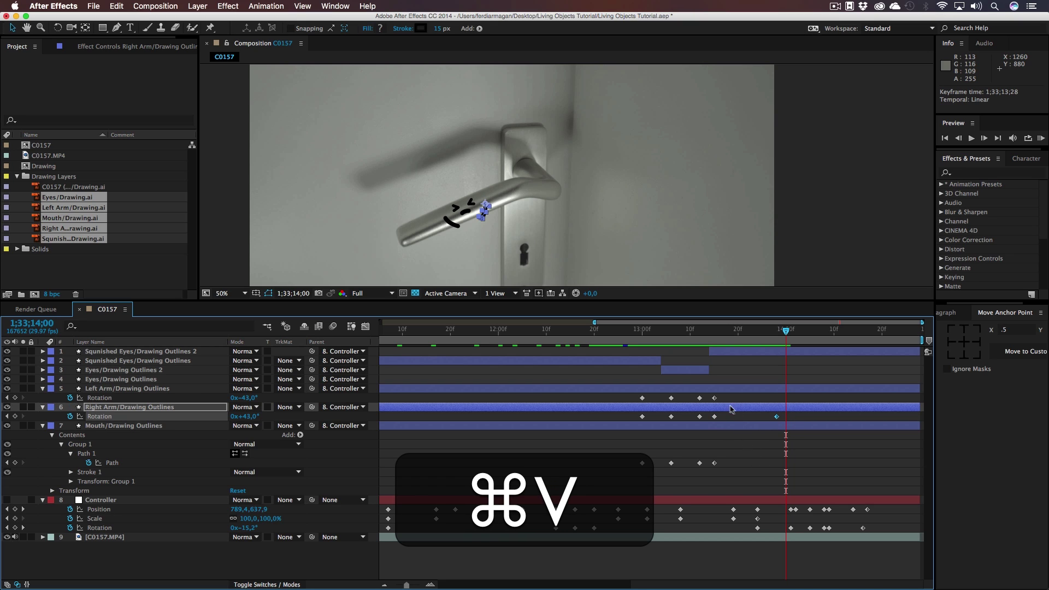
click(714, 398)
key(super+c)
key(super+v)
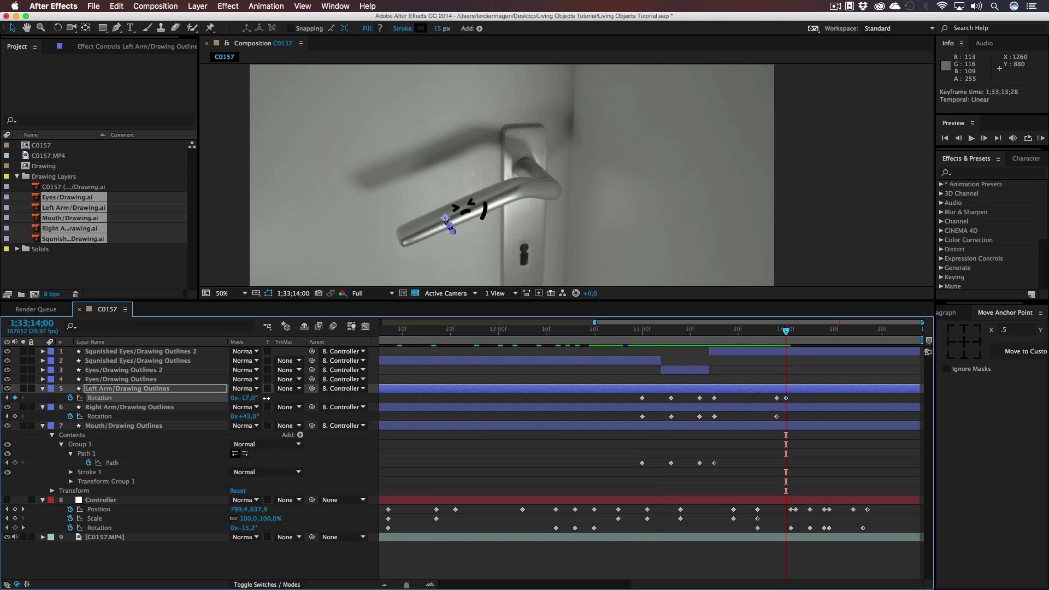
- Keyframe the arm rotations at 1;33;14;00 (left 35°, right -40°) and at 1;33;14;03 (left -33°, right 37°)
drag(247, 416, 212, 427)
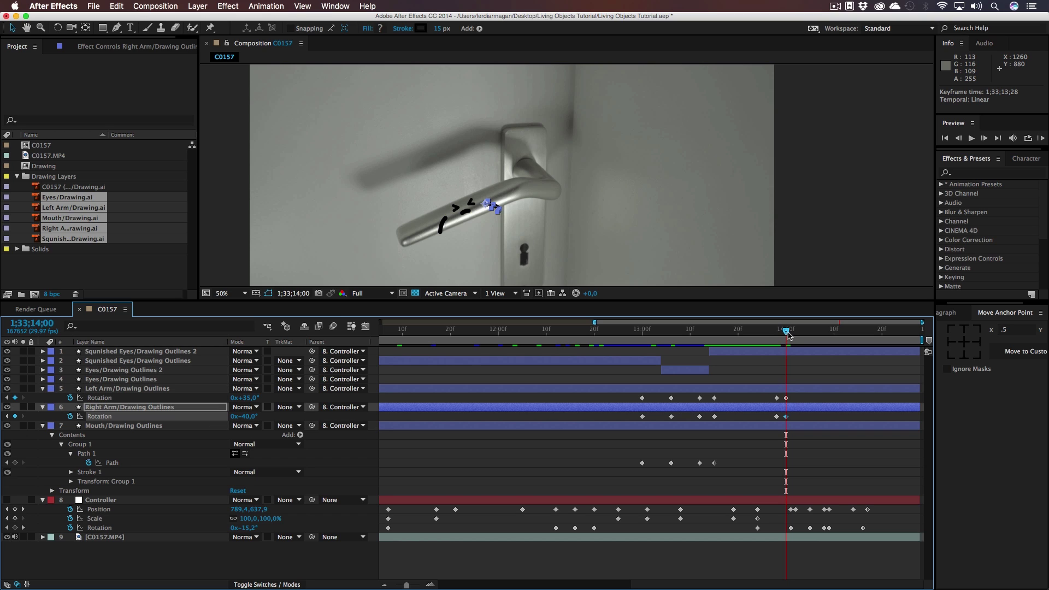
drag(795, 335, 802, 335)
drag(249, 420, 274, 399)
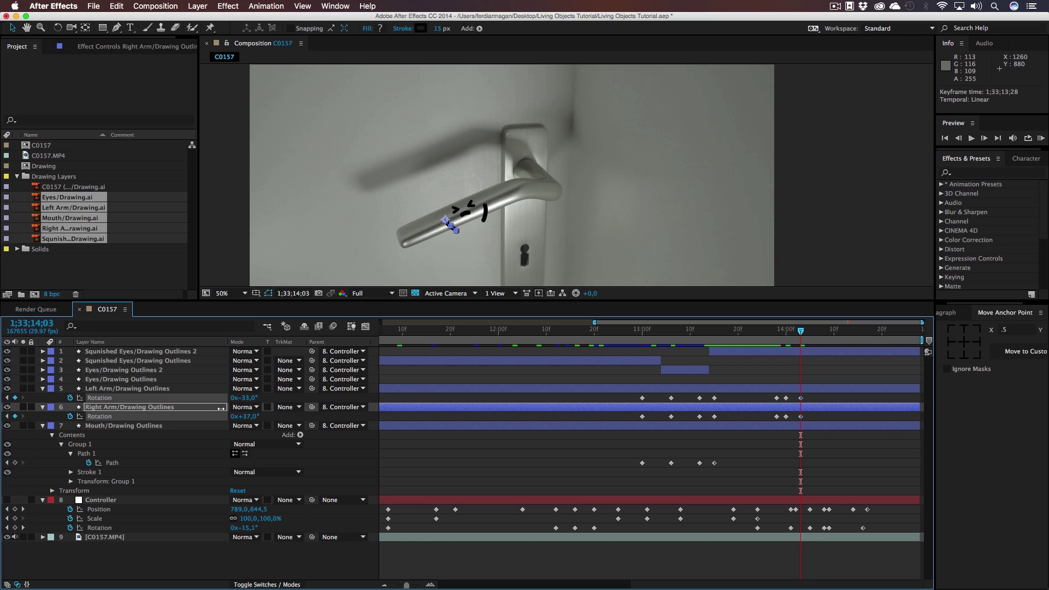
- Keyframe the arm rotations four frames further on at 1;33;14;07, with the left arm at 29° and the right at -33°
key(super+Up)
key(Page_Down)
key(Page_Down)
key(Page_Down)
key(Page_Down)
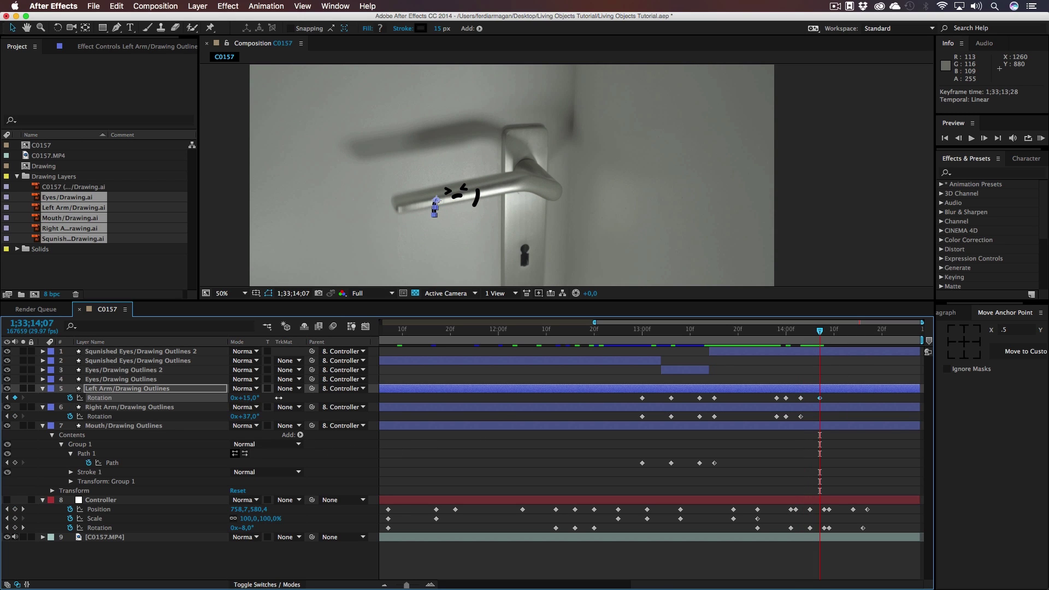
drag(254, 416, 208, 418)
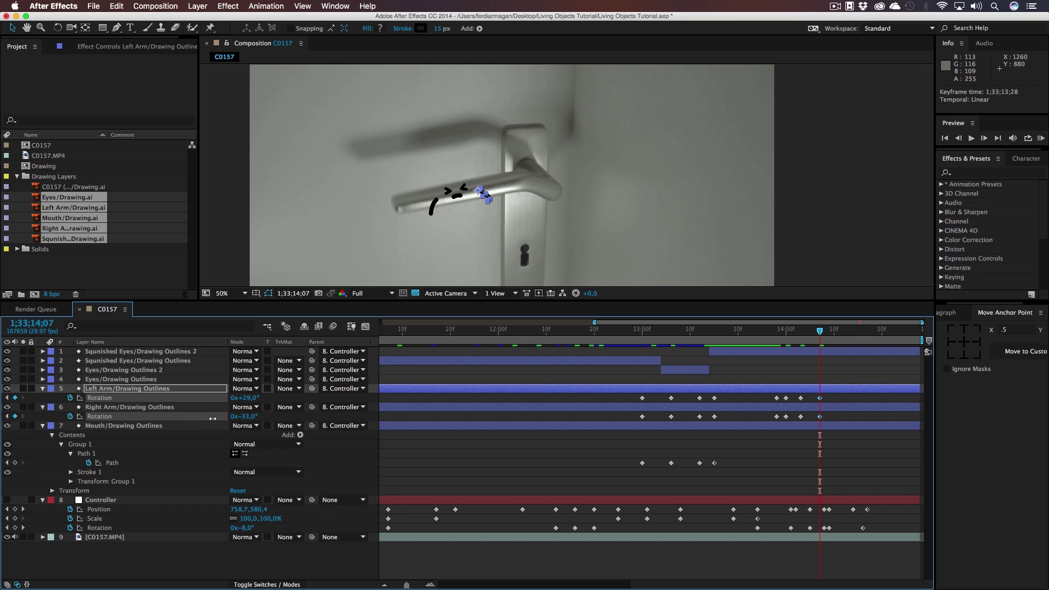
- Keyframe the arm rotations at 1;33;14;10, with the left arm at -40° and the right arm at 50°
click(843, 378)
drag(822, 333, 834, 334)
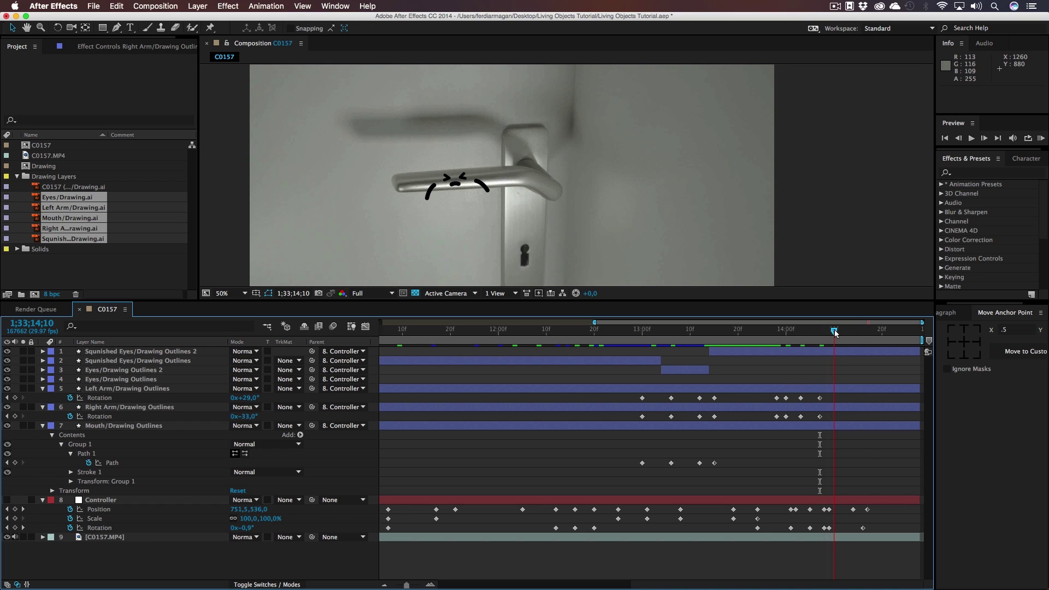
drag(255, 399, 326, 421)
click(810, 369)
- Limit the work area to start at 1;33;12;21 and preview the arm swings during the door closing
drag(593, 322, 724, 340)
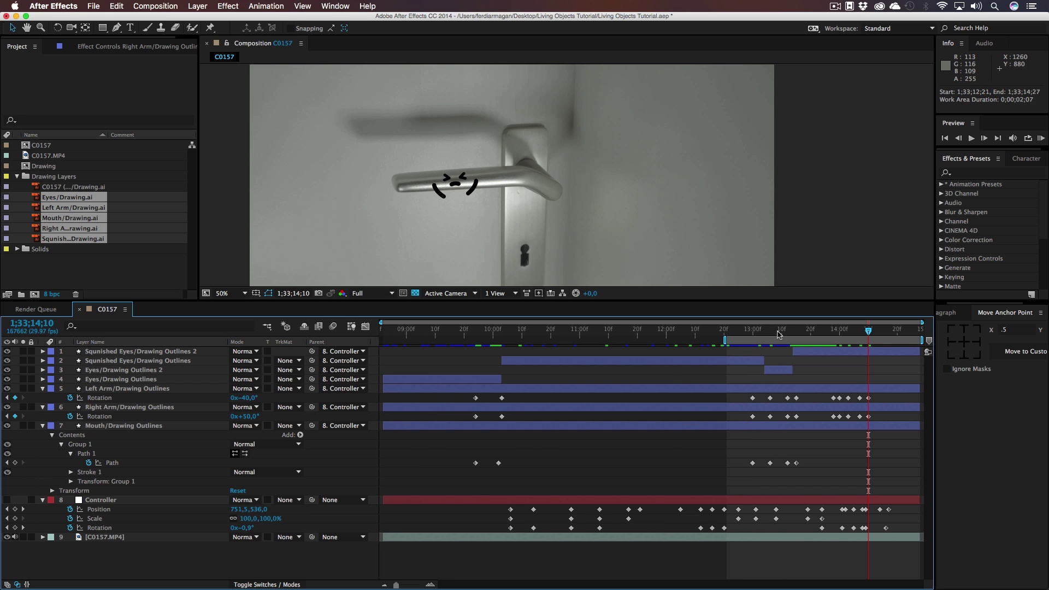
click(971, 138)
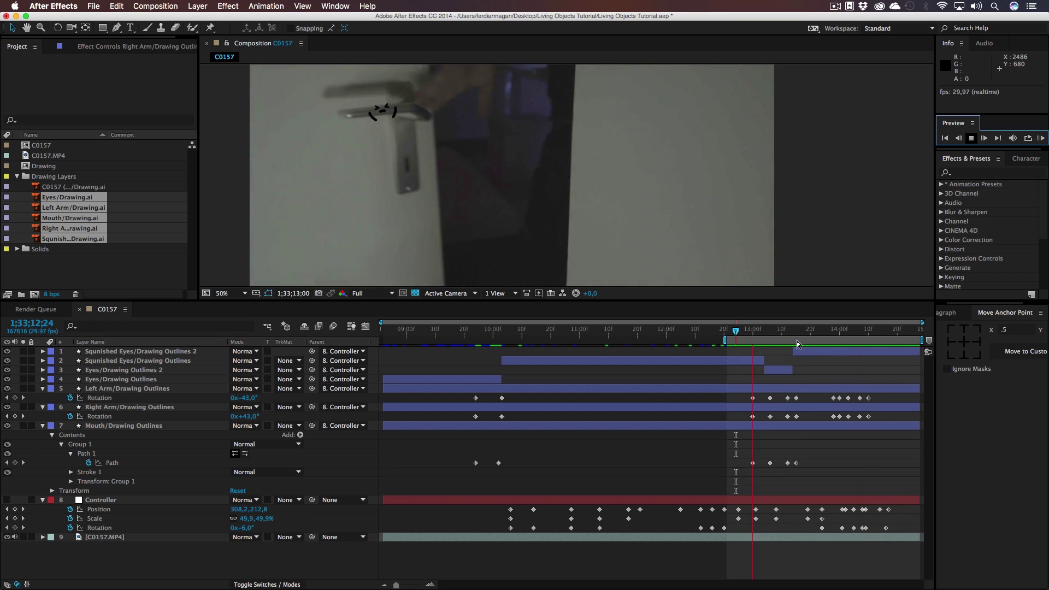
key(space)
- Set the left and right arm rotations to 0° at 1;33;14;18
drag(836, 335, 886, 334)
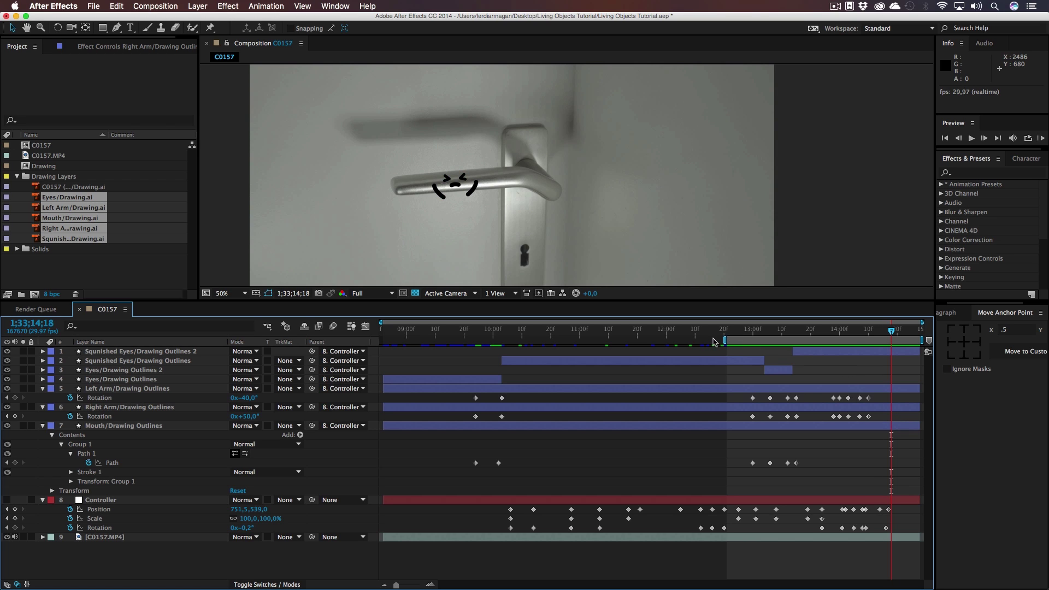
drag(385, 326, 767, 324)
click(249, 397)
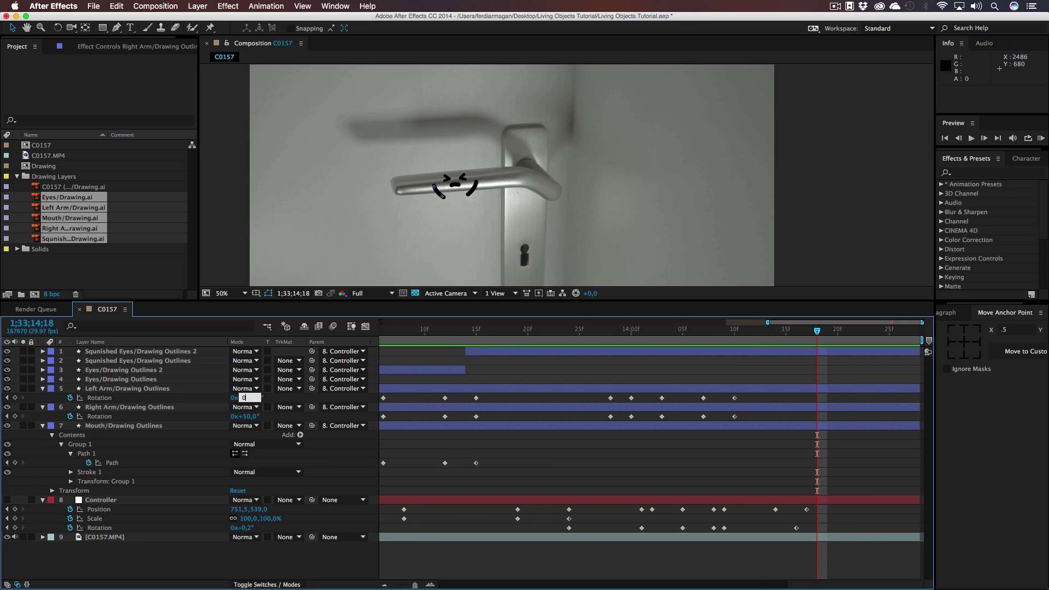
click(247, 417)
text(0)
key(Return)
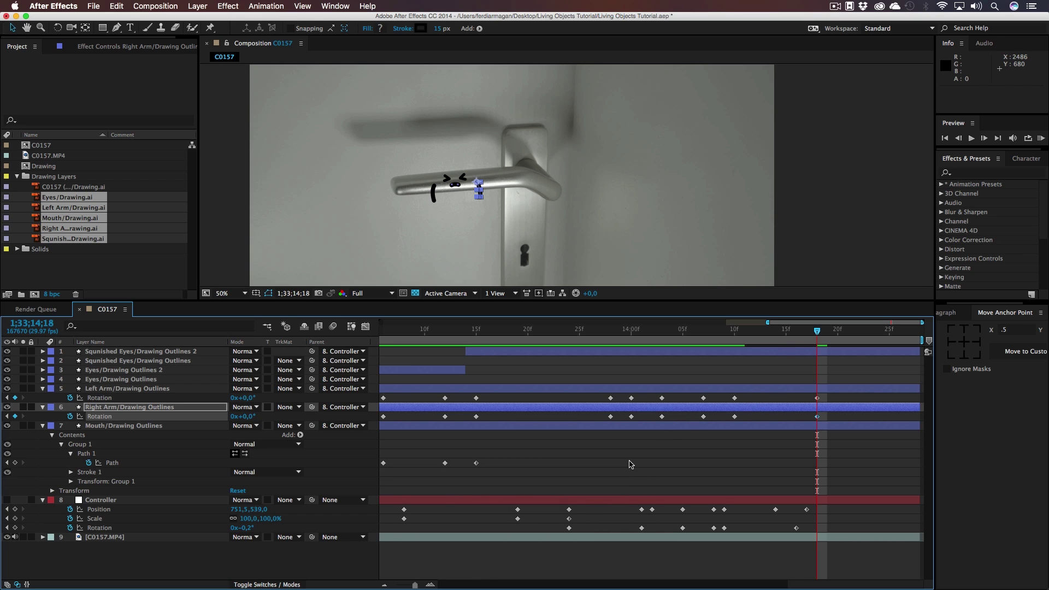
- Copy the mouth's Path keyframe at 1;33;13;15 to 1;33;14;17 and the one at 1;33;13;12 to 1;33;14;19
click(476, 463)
key(cmd+c)
key(cmd+v)
click(445, 463)
key(cmd+c)
click(828, 331)
click(834, 334)
key(cmd+v)
drag(864, 484, 807, 464)
click(830, 482)
mouse_move(797, 332)
mouse_down()
mouse_move(775, 339)
mouse_move(848, 334)
mouse_up()
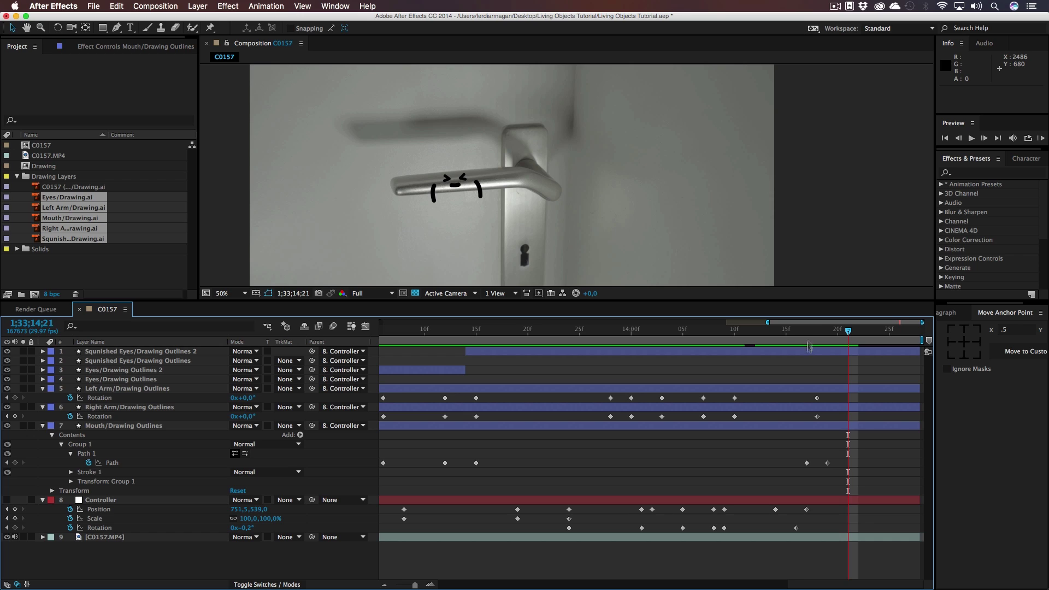
- Trim the Squnished Eyes/Drawing Outlines 2 layer to end at 1;33;14;17
click(811, 351)
drag(917, 355, 819, 360)
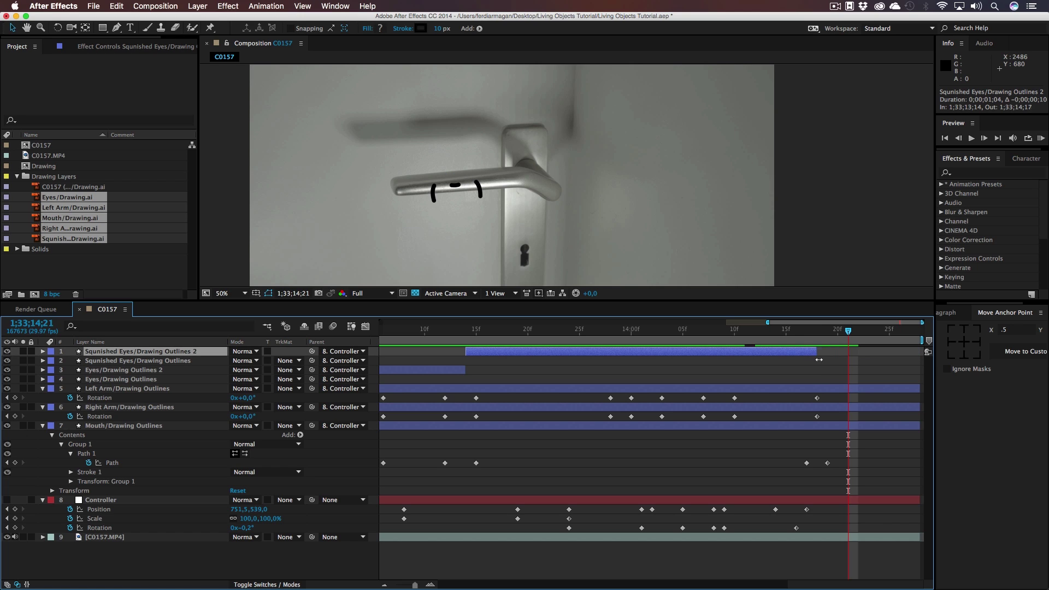
drag(807, 322, 423, 325)
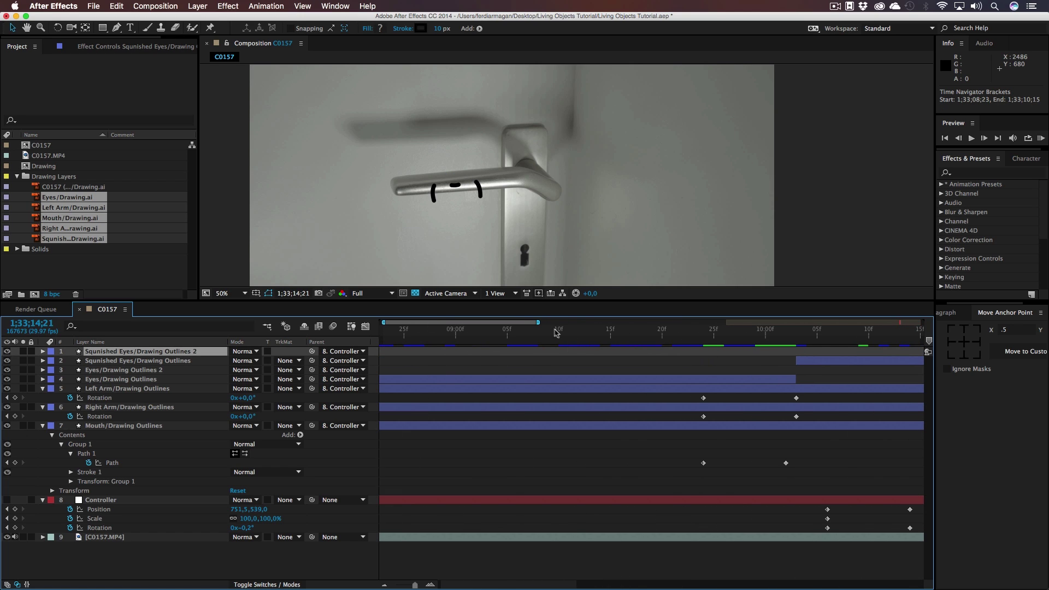
drag(538, 322, 922, 323)
drag(712, 323, 638, 329)
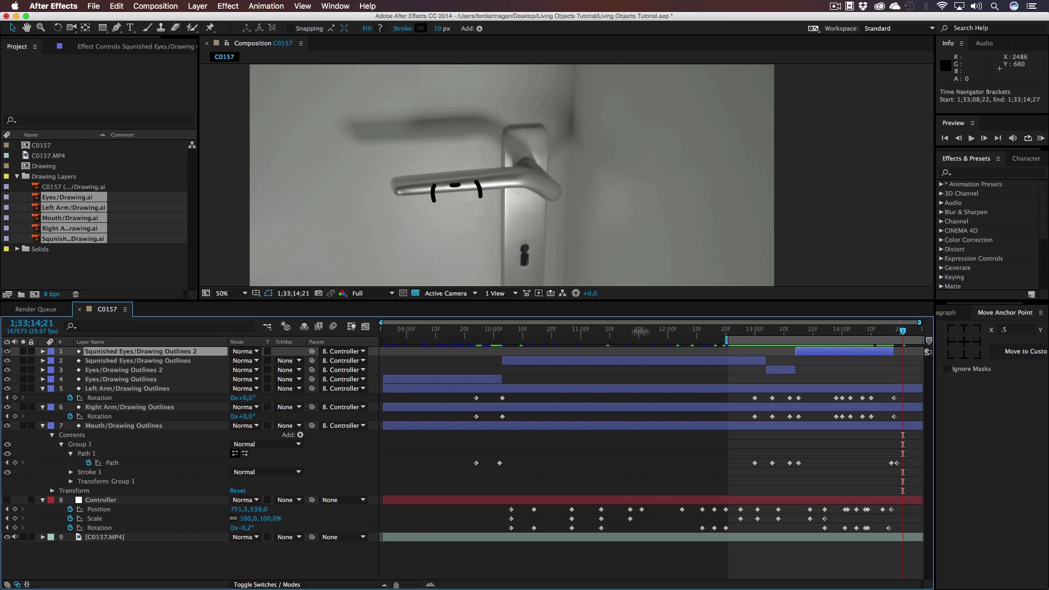
- Duplicate the Eyes/Drawing Outlines 2 layer at the first frame, keeping the copy parented to the Controller
key(Home)
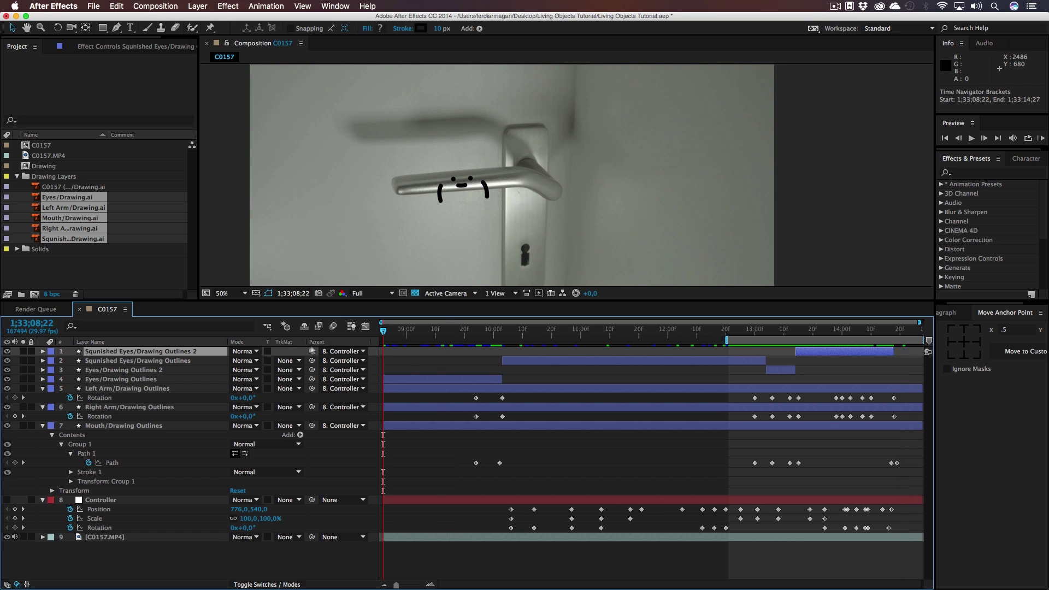
click(120, 371)
key(super)
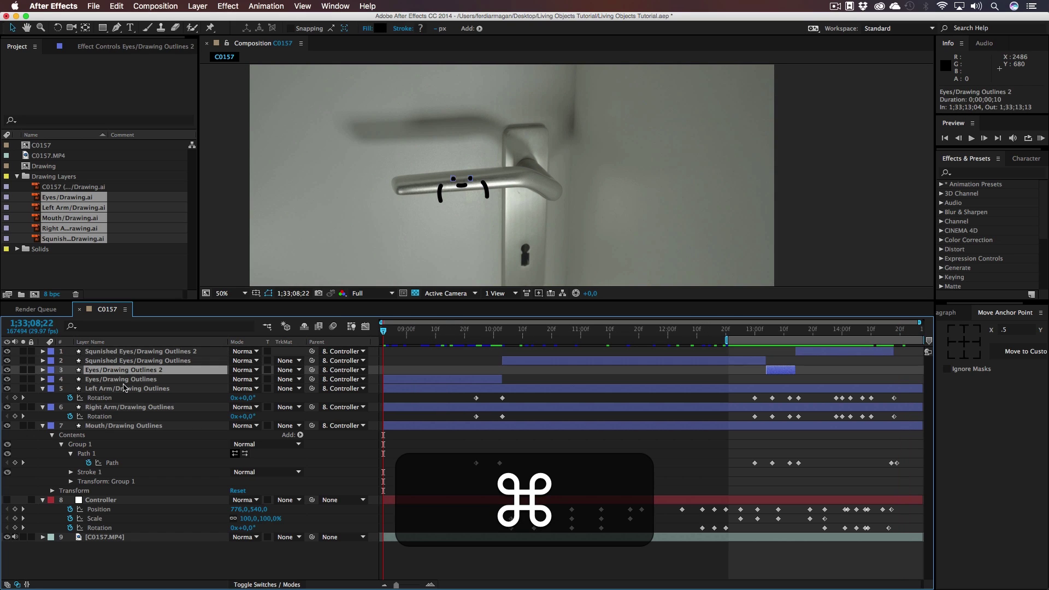
key(super+c)
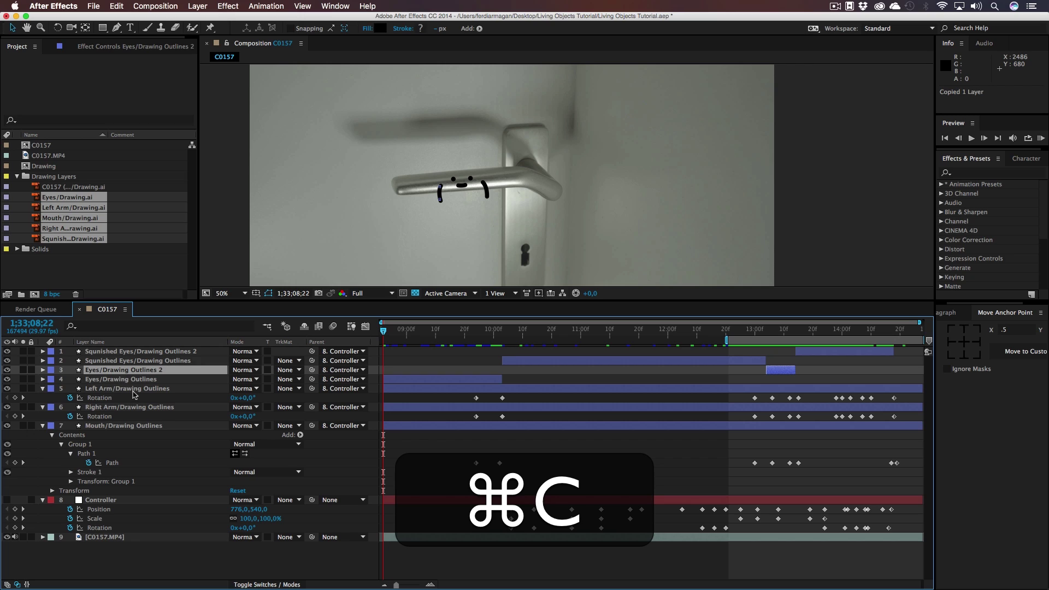
key(super+v)
mouse_move(306, 372)
mouse_down()
mouse_move(164, 492)
mouse_move(101, 509)
mouse_up()
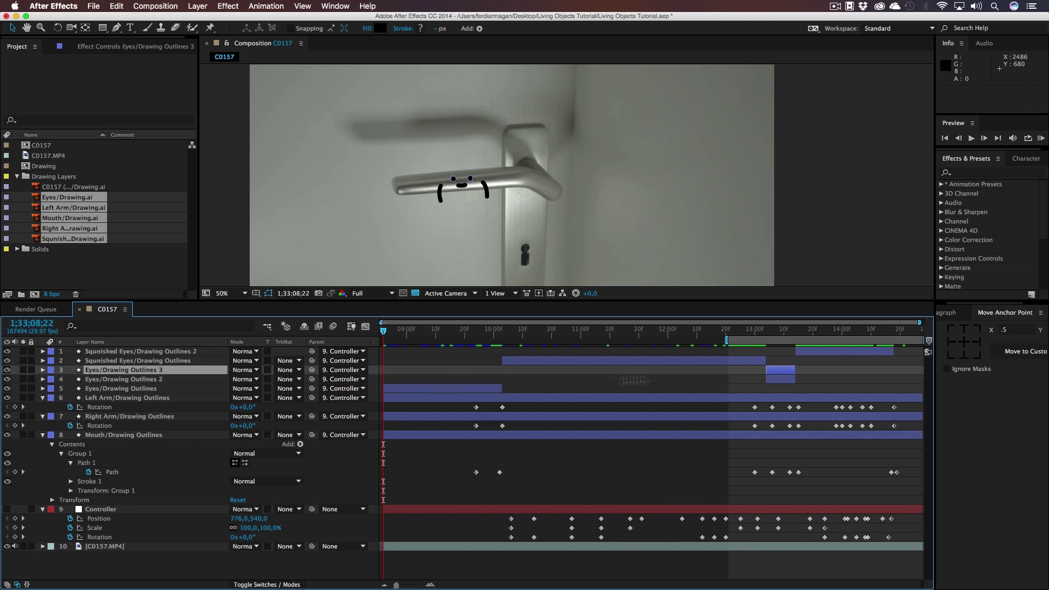
- Retime the duplicated open eyes layer to run from 1;33;14;18 to the end of the composition at 1;33;14;27
drag(753, 324, 920, 372)
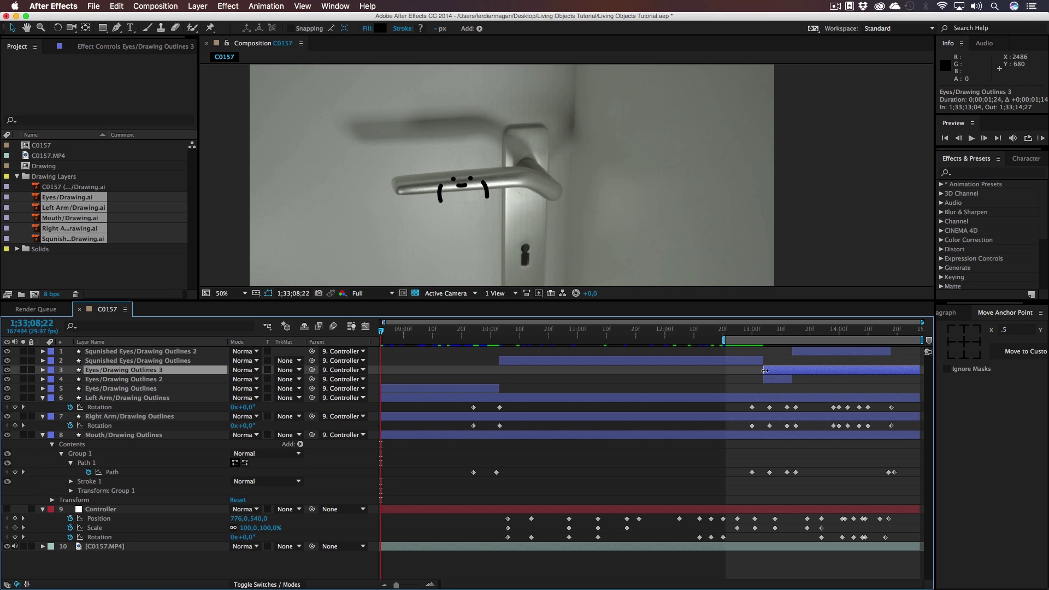
drag(765, 371, 878, 370)
mouse_move(892, 330)
mouse_down()
mouse_move(873, 329)
mouse_move(905, 329)
mouse_up()
click(867, 275)
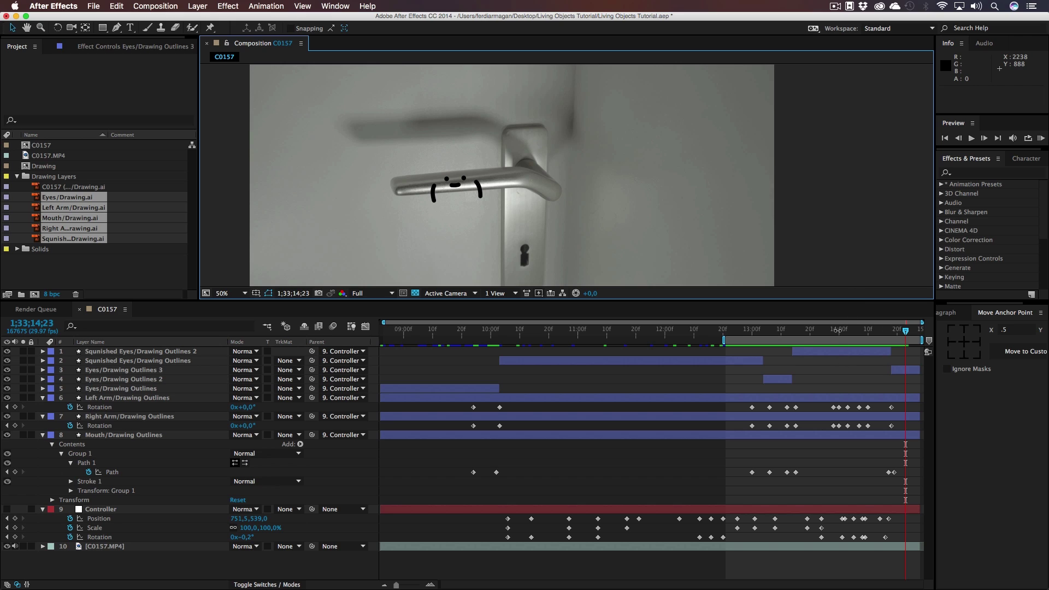
- Extend the work area back to 1;33;08;22 and preview the full animation with the composition fitted in the viewer
drag(721, 340, 383, 340)
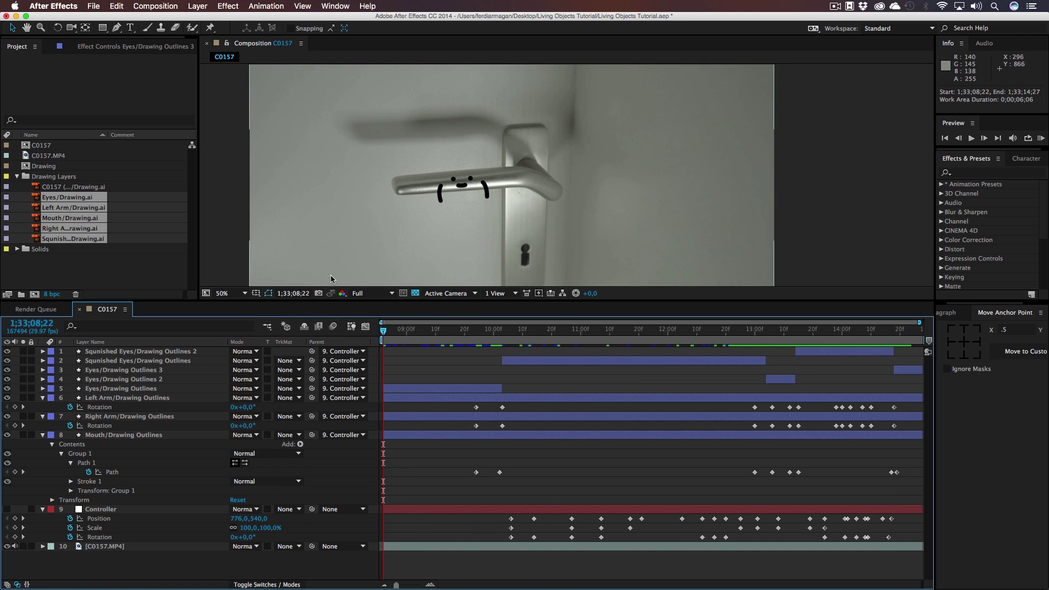
click(224, 293)
click(236, 314)
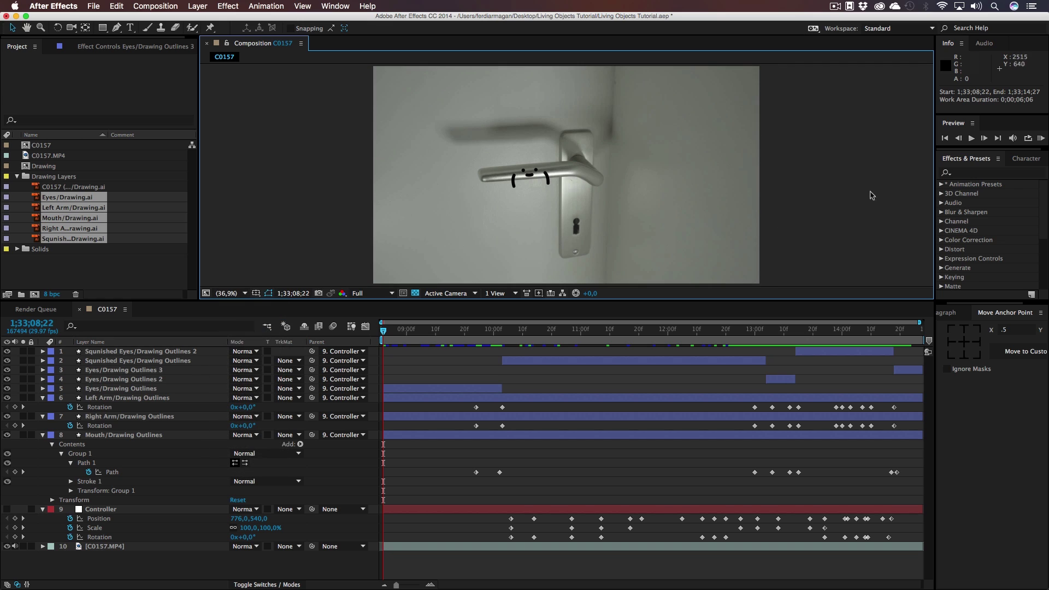
key(space)
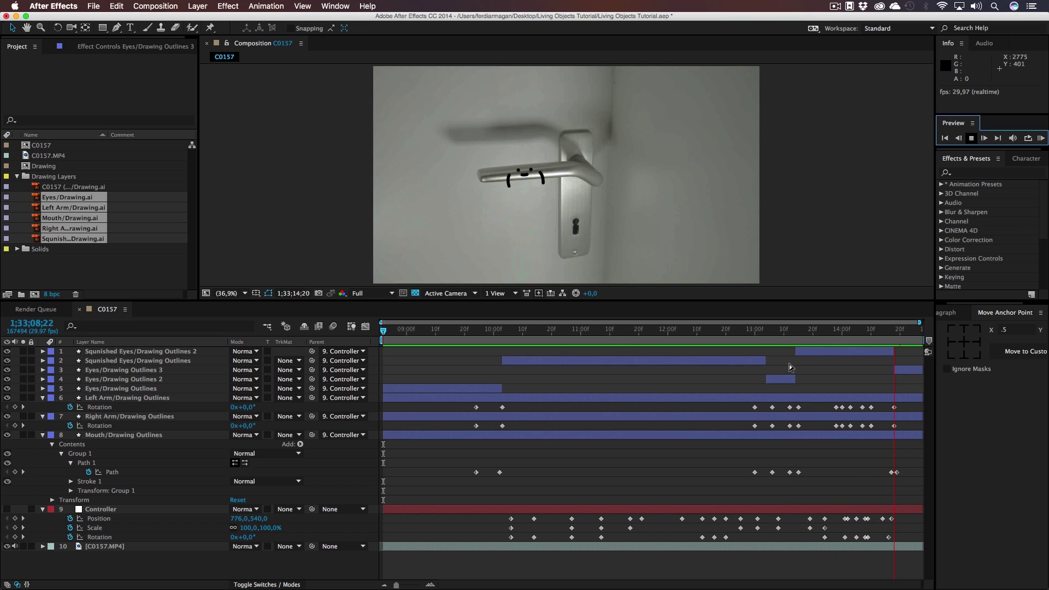
- Enlarge the handle to 200% and compare the face at the last frame with the first frame
click(768, 332)
drag(771, 336, 910, 342)
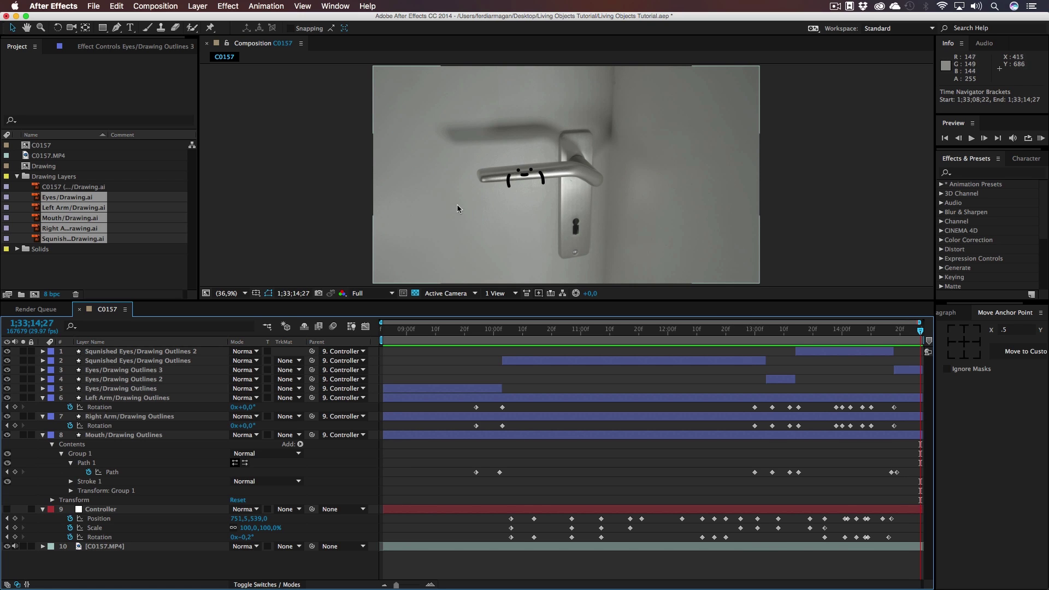
scroll(500, 193, up, 3)
drag(392, 195, 606, 197)
click(385, 330)
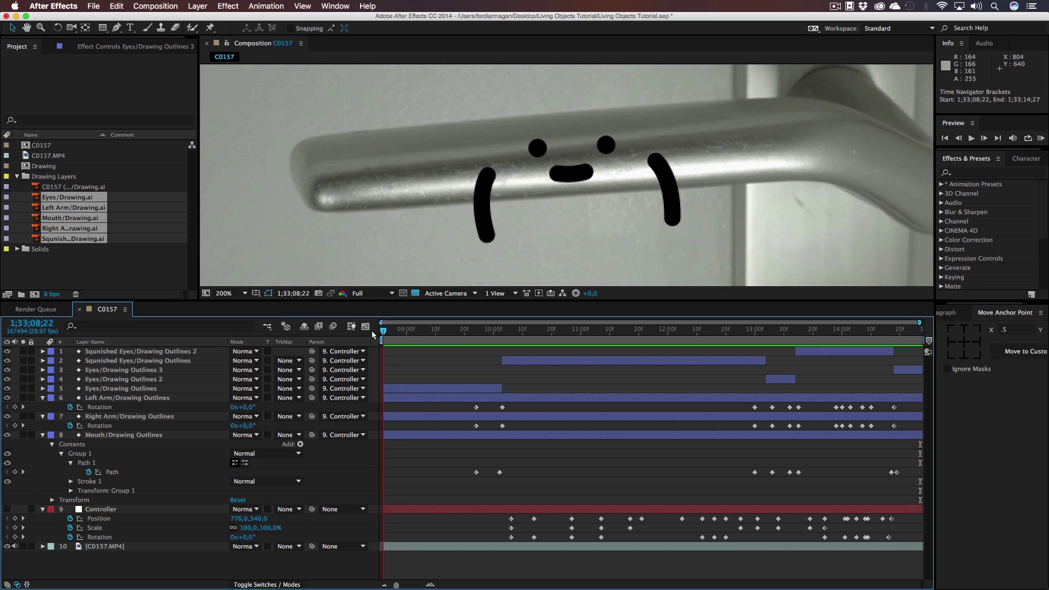
- Extend the visible time range to the composition's end and compare the face's placement on the first and last frames
drag(383, 333, 381, 334)
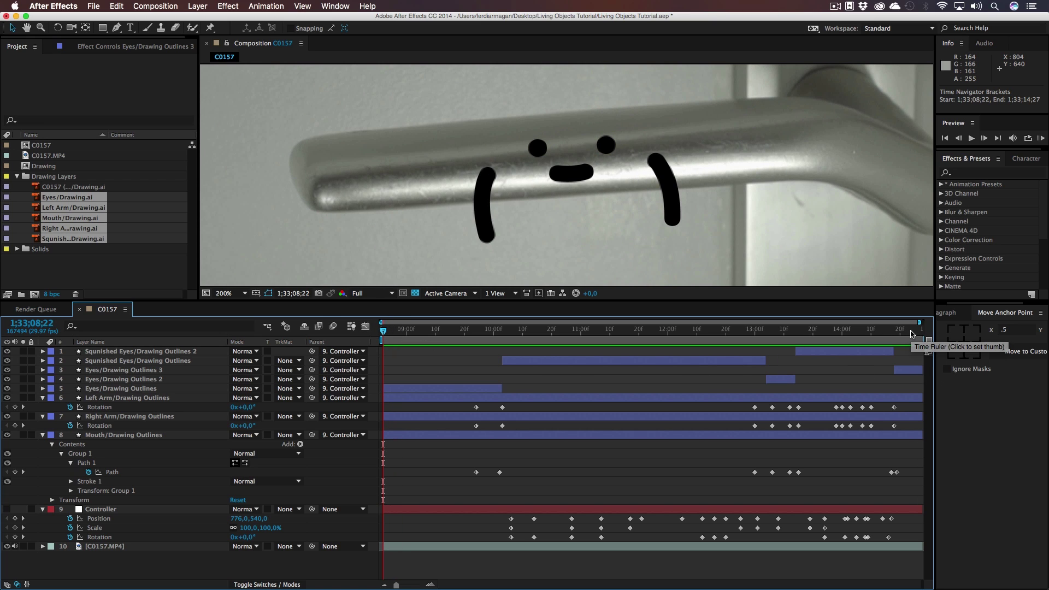
click(929, 337)
key(space)
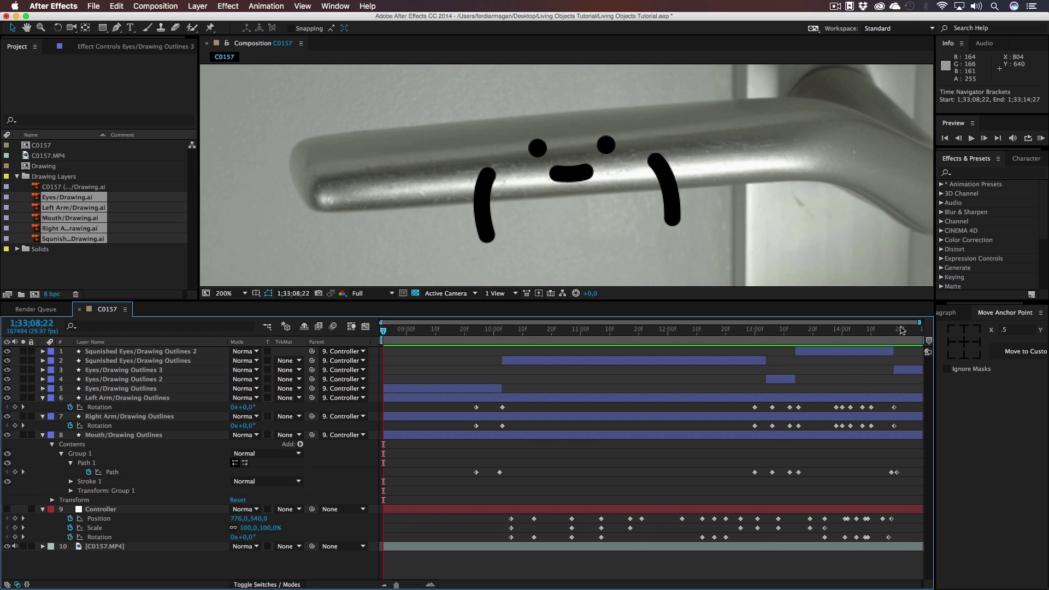
drag(920, 322, 939, 325)
click(931, 335)
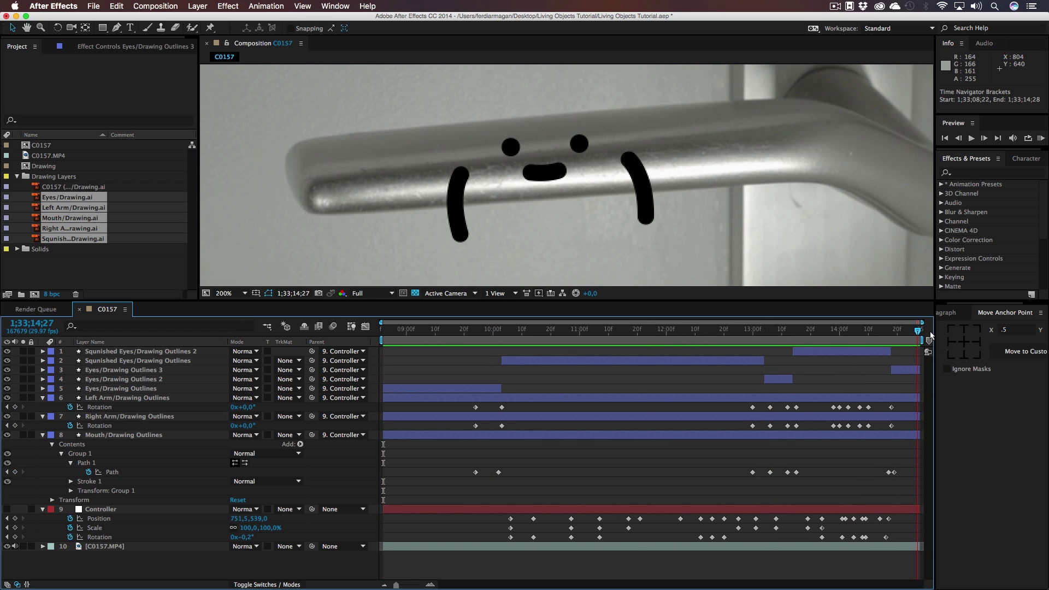
key(Home)
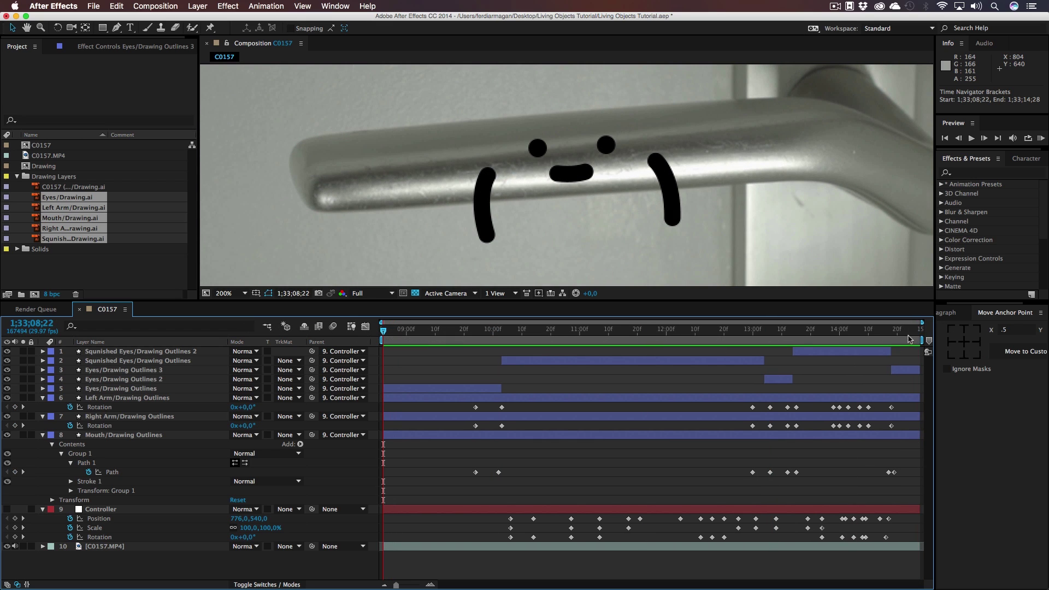
key(End)
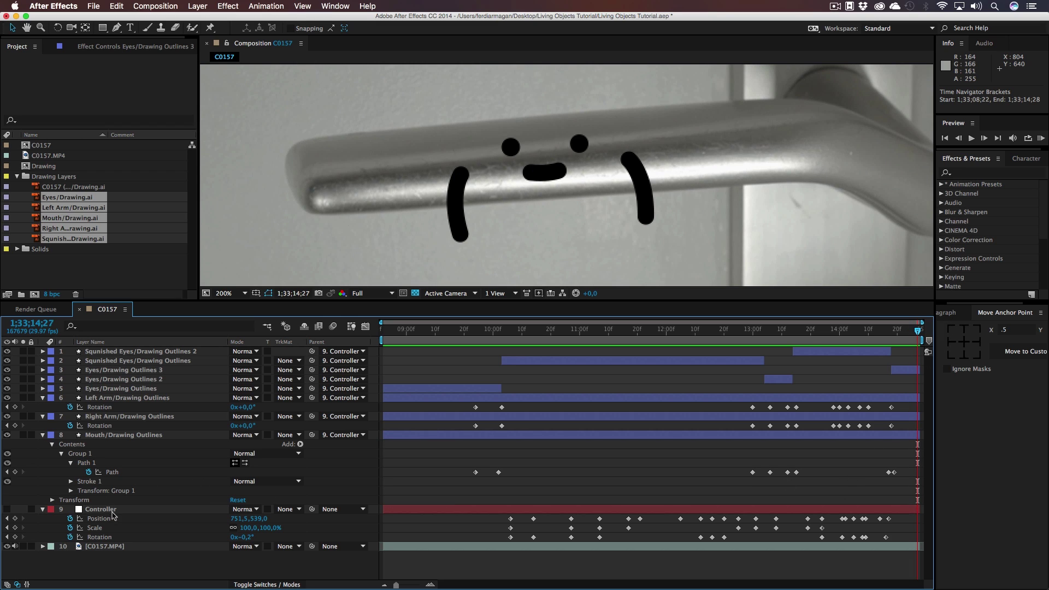
- Make the Controller visible, move its position at 1;33;14;17 to 769, 539, and check the first and last frames
click(115, 512)
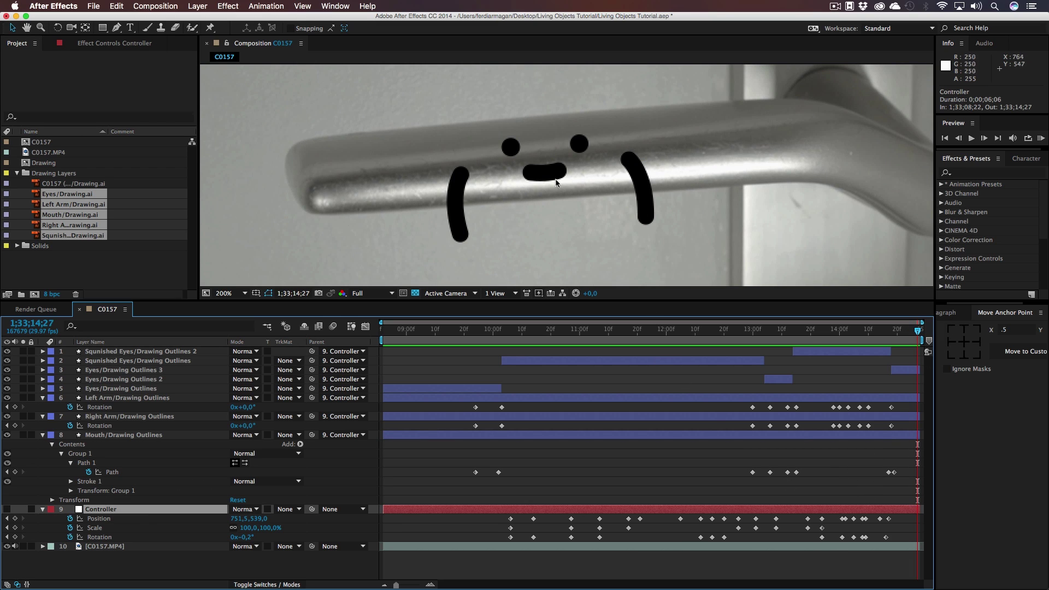
click(888, 342)
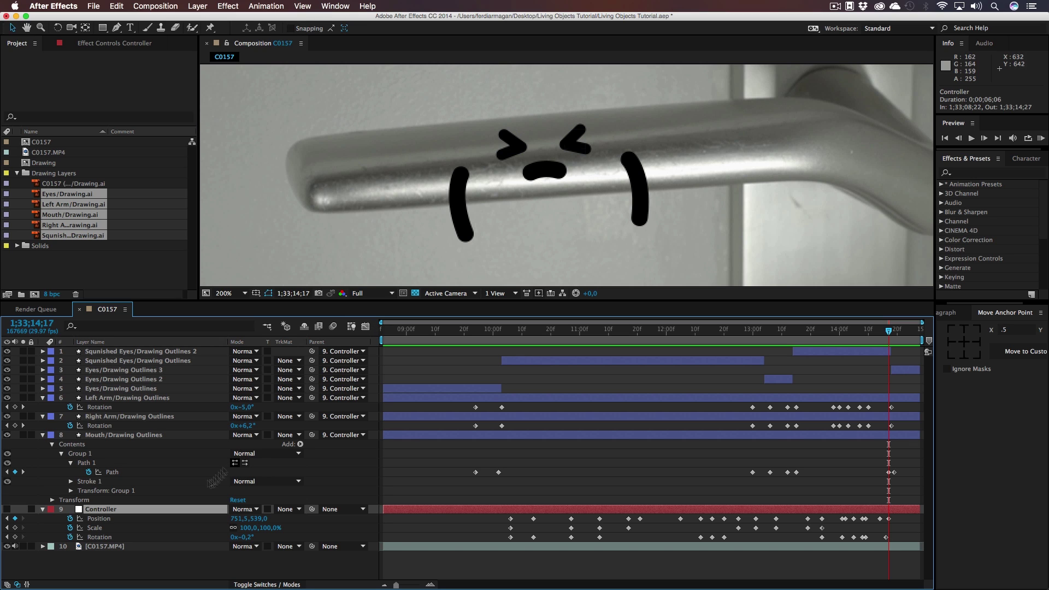
click(7, 510)
drag(606, 190, 627, 191)
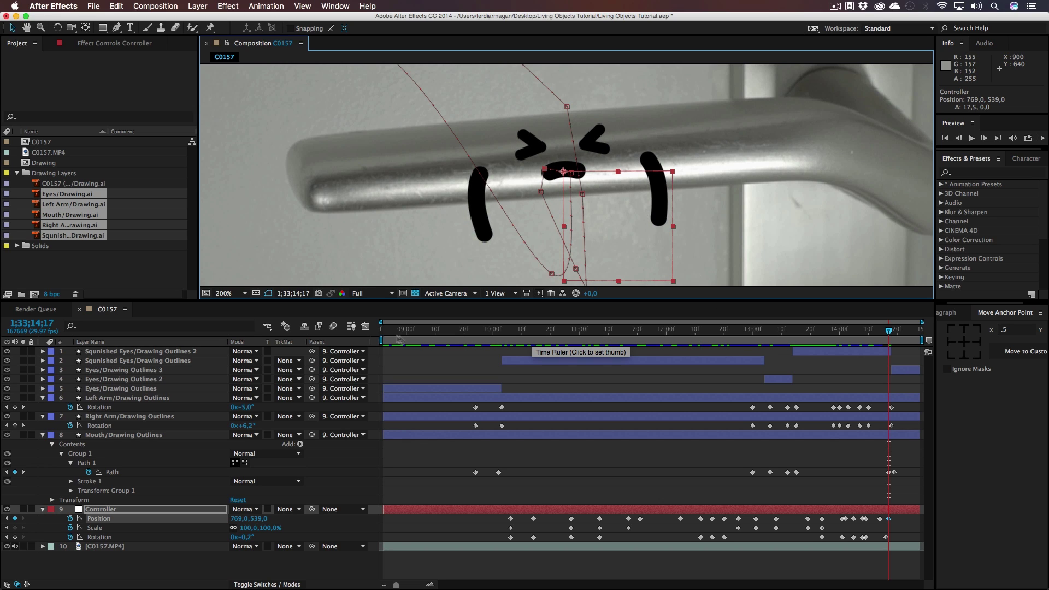
key(Home)
key(End)
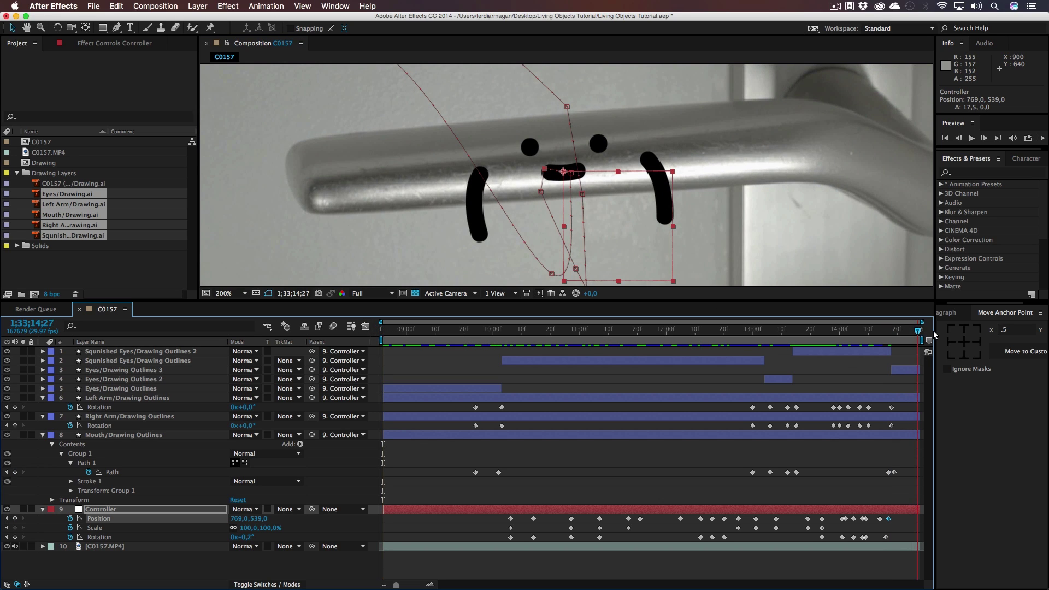
- Keyframe the Controller's position at the last frame, 1;33;14;27, to 772, 540.5 and compare it with the first frame
drag(389, 333, 366, 336)
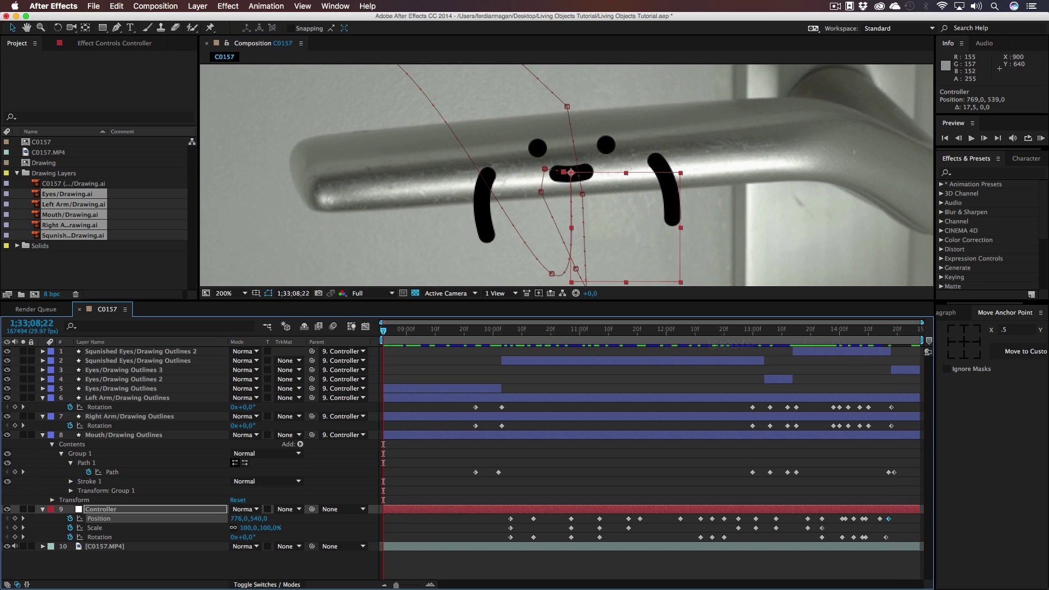
click(915, 331)
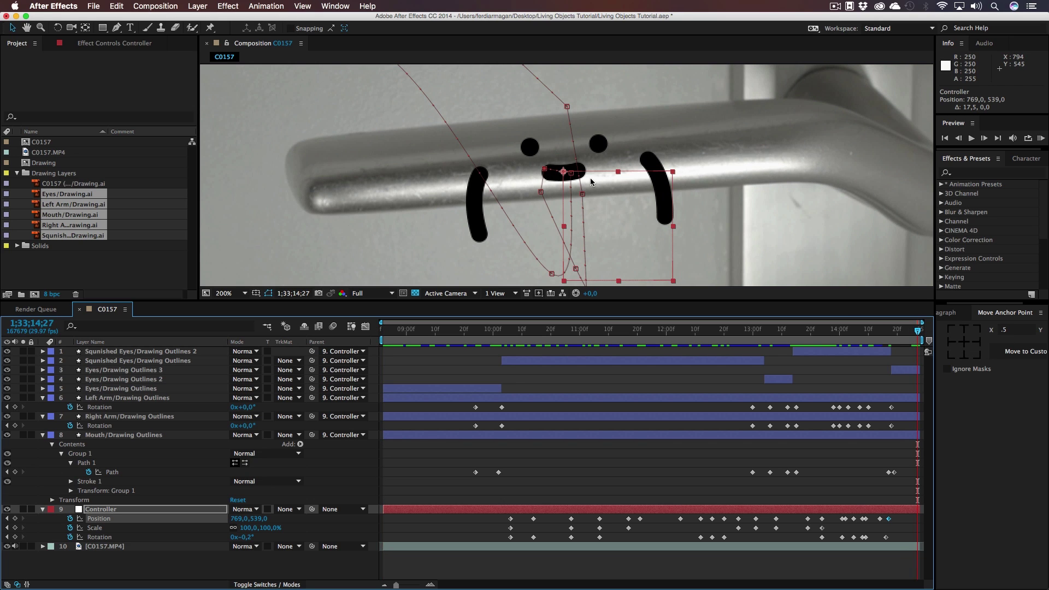
drag(591, 181, 595, 184)
click(383, 332)
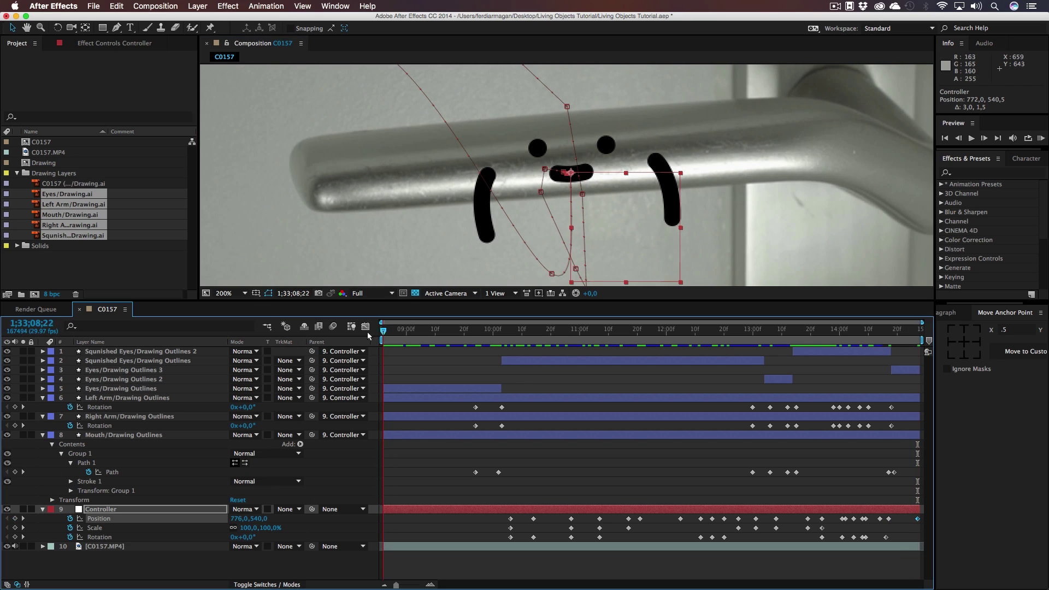
- Fit the whole composition in view and play back the door-handle doodle animation for review
click(917, 331)
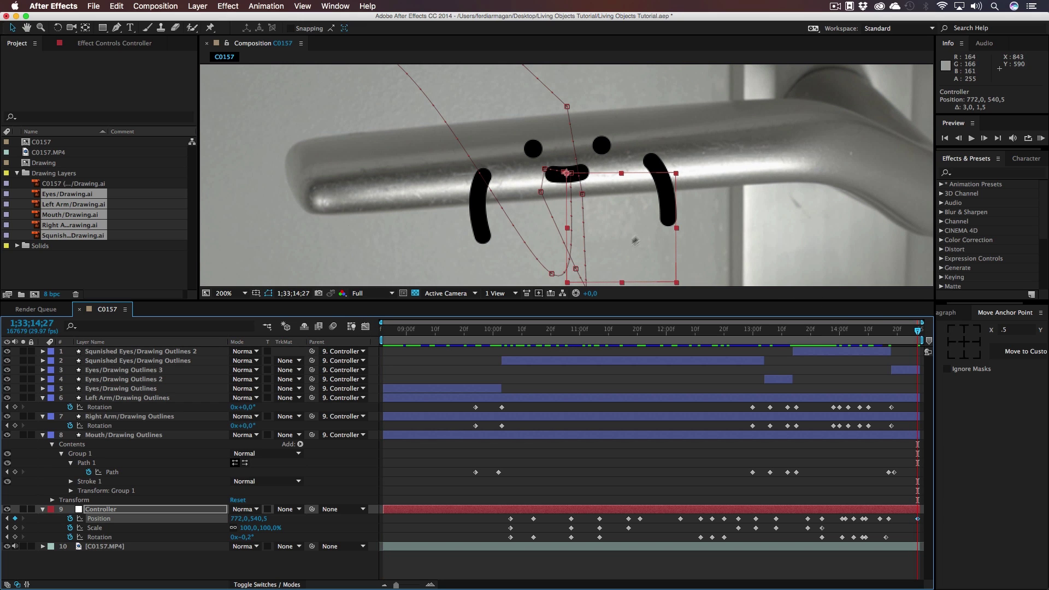
click(229, 293)
click(241, 314)
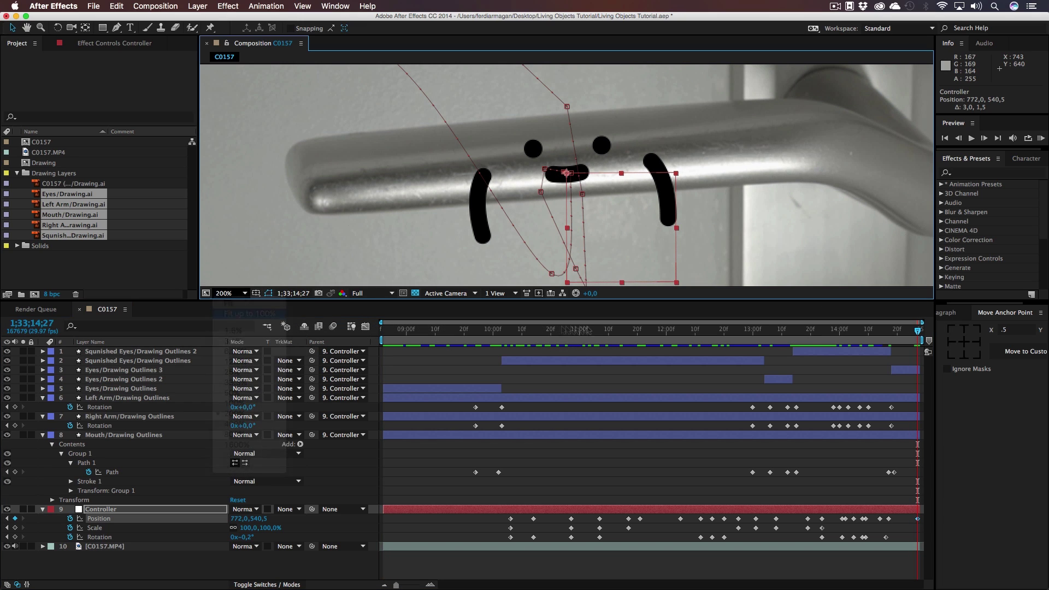
drag(586, 332, 313, 321)
click(869, 215)
click(971, 139)
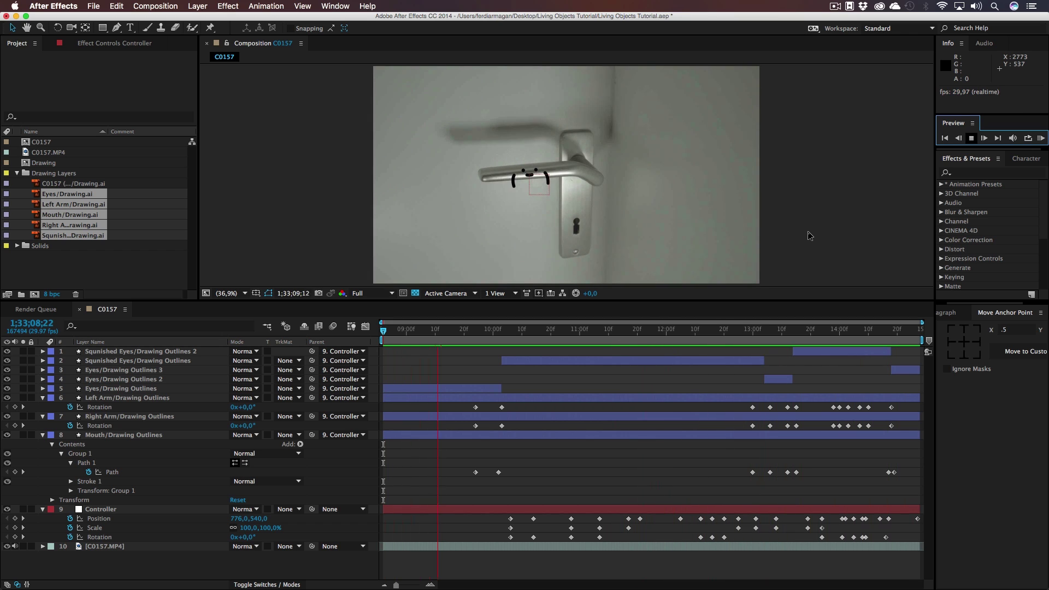
click(506, 336)
drag(541, 332, 828, 338)
key(space)
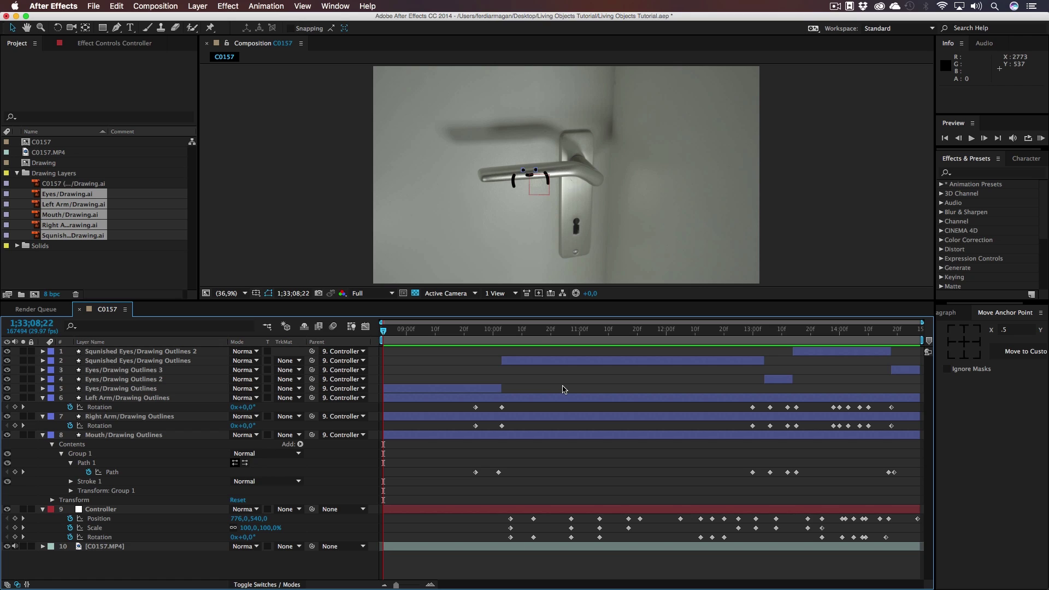
- Collapse the properties of the mouth, right arm, left arm and Controller layers in the timeline
click(43, 434)
click(43, 416)
click(43, 398)
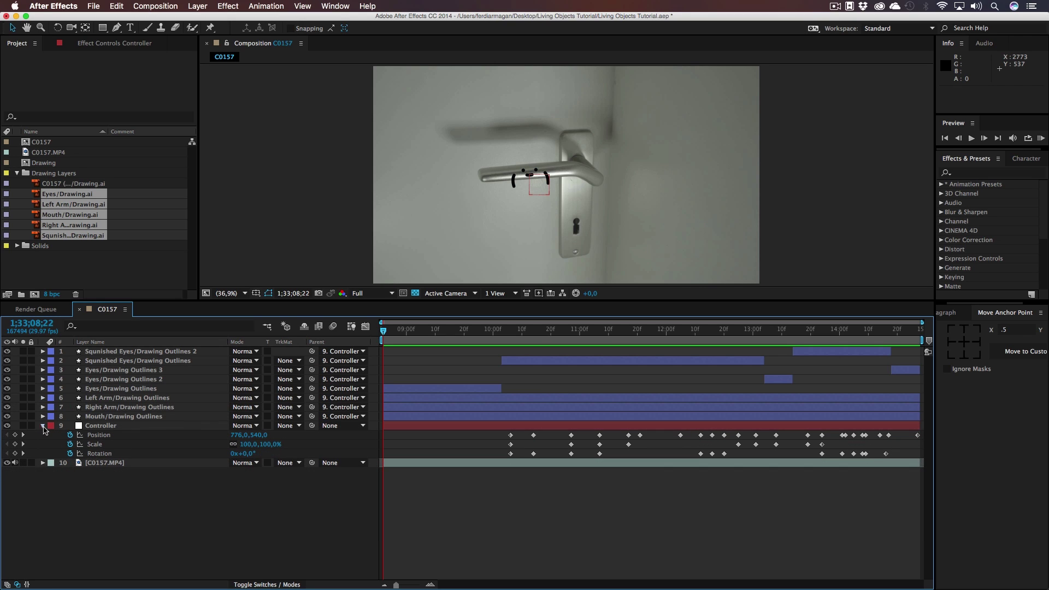
click(42, 426)
- Copy all the doodle layers from Controller through Squinished Eyes/Drawing Outlines 2 and paste them into the same composition
click(109, 426)
shift+click(131, 352)
key(super+shift+c)
key(super+v)
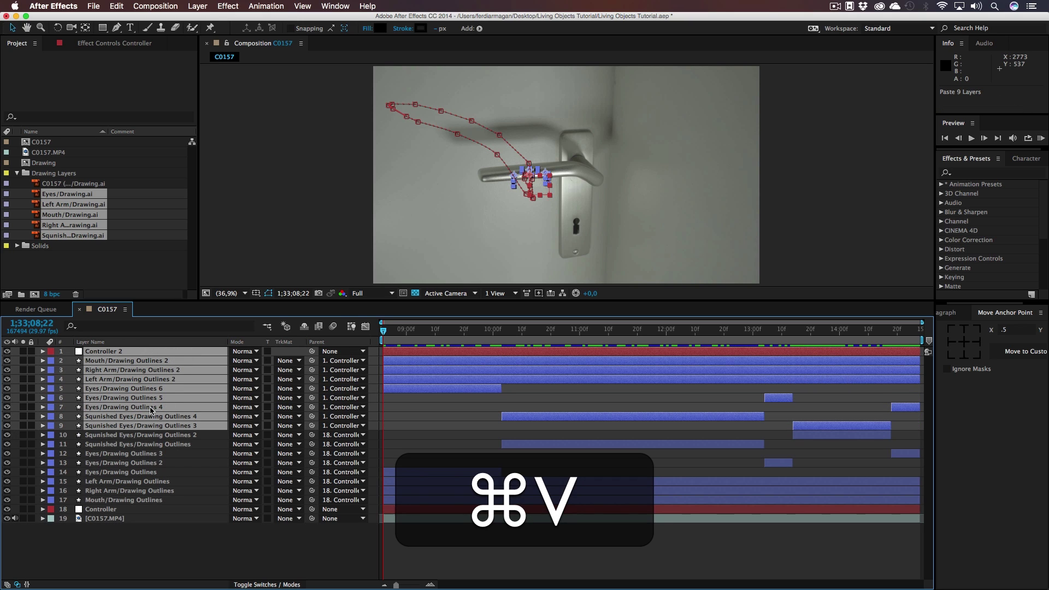
- Rename the pasted Controller 2 layer as Grab the Doodle by the Noodle
click(404, 438)
right_click(126, 356)
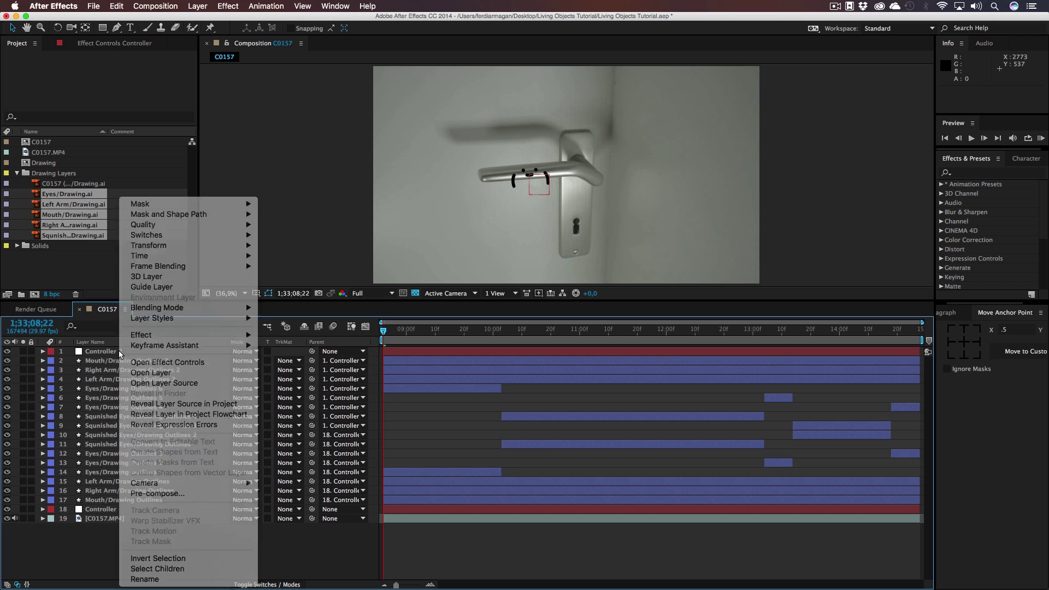
click(166, 581)
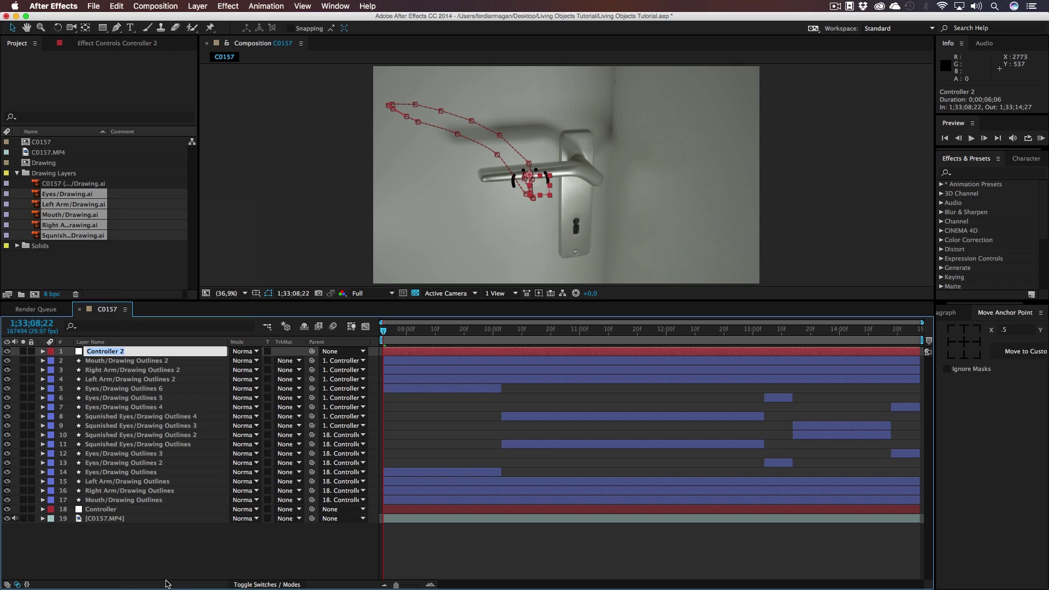
text(Grab the Doodle by the Noodle)
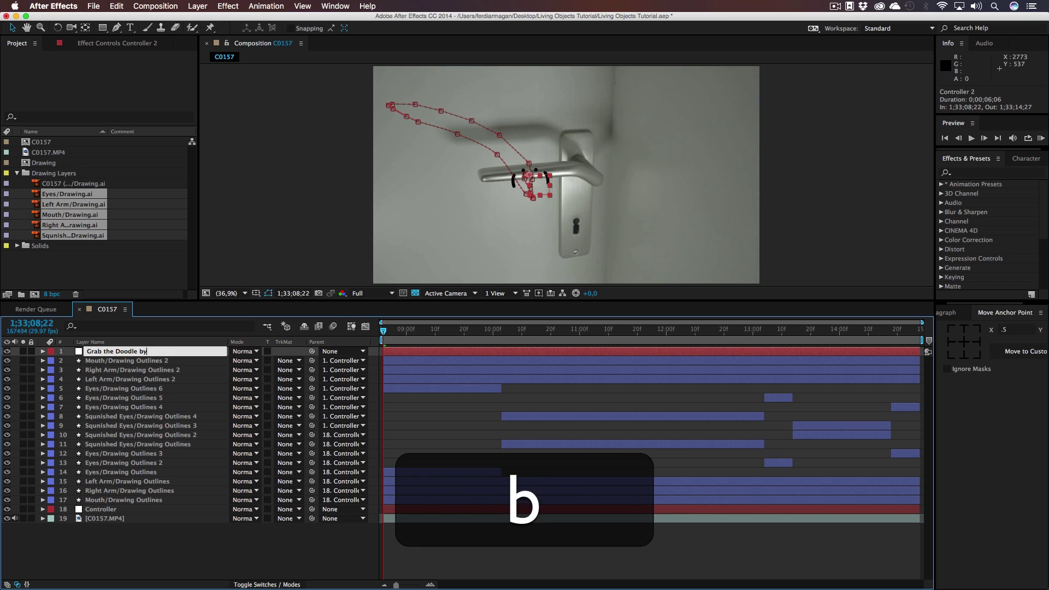
key(Return)
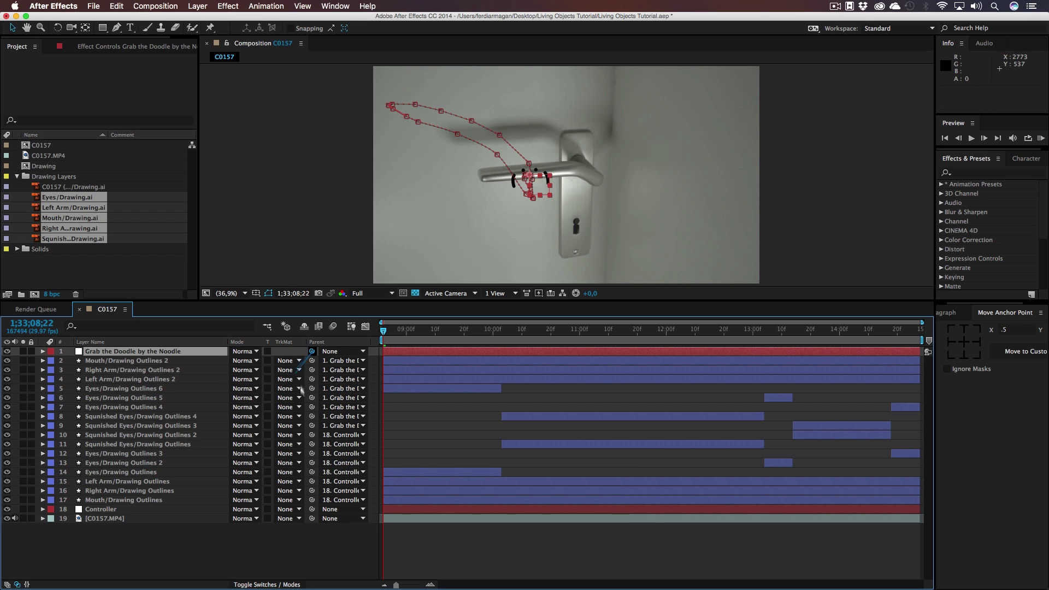
- Pre-compose the nine pasted layers as Pre-comp 1, moving all attributes into the new composition and opening it
click(218, 426)
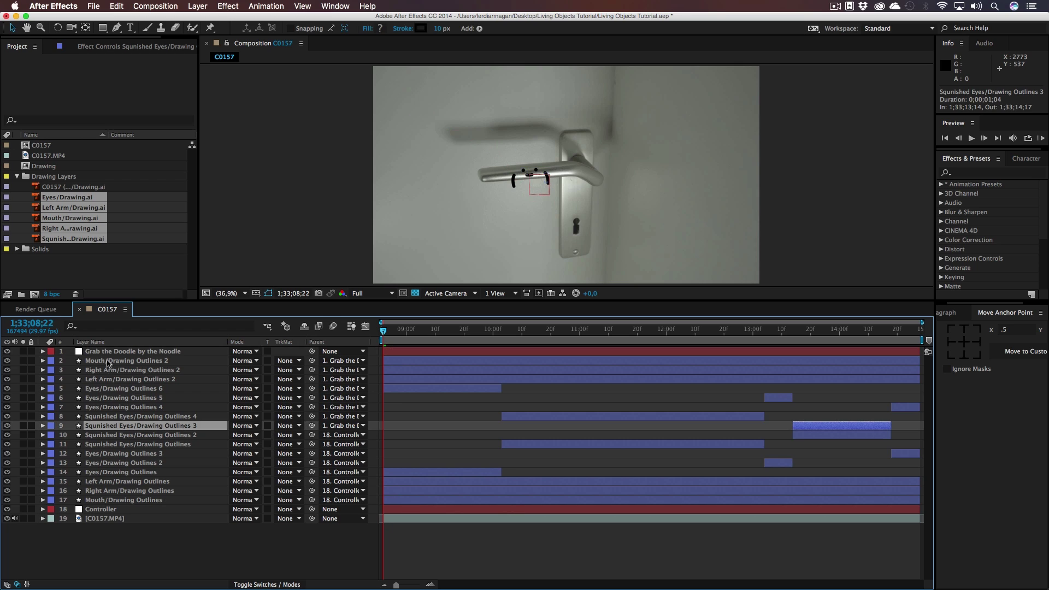
shift+click(112, 355)
right_click(135, 381)
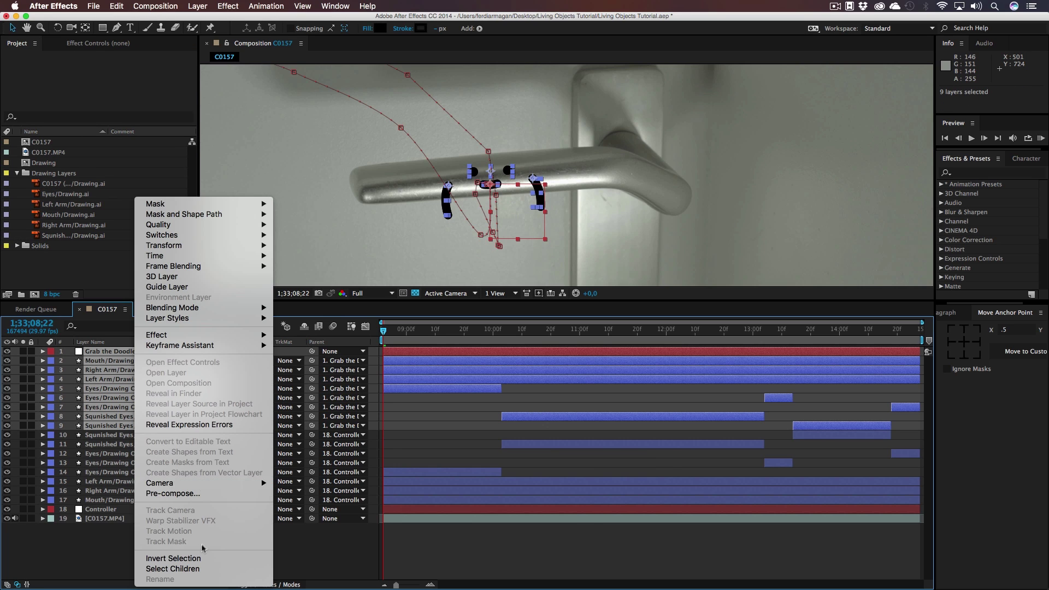
click(190, 494)
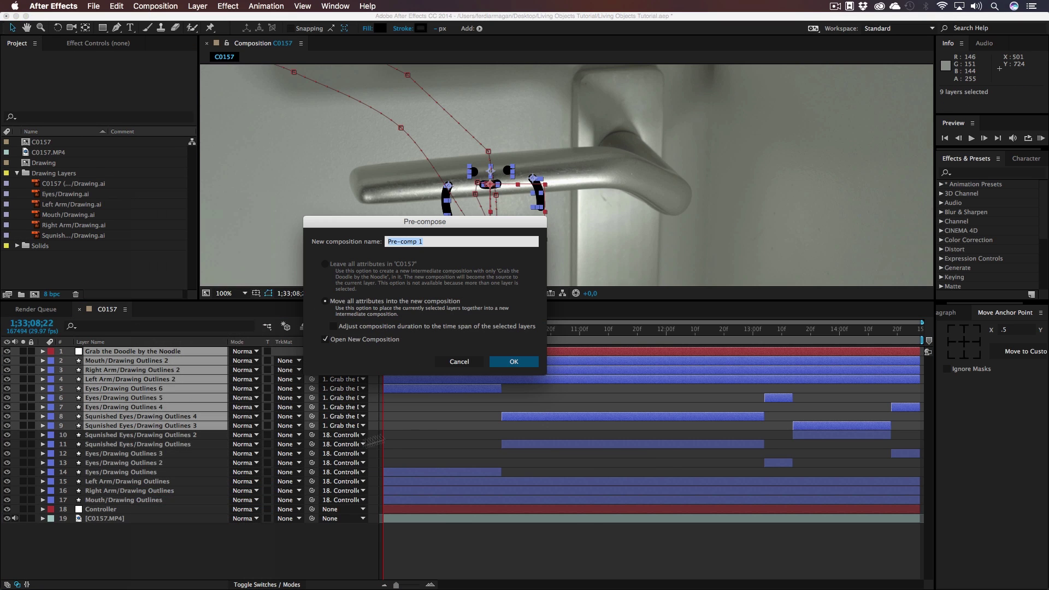
click(516, 362)
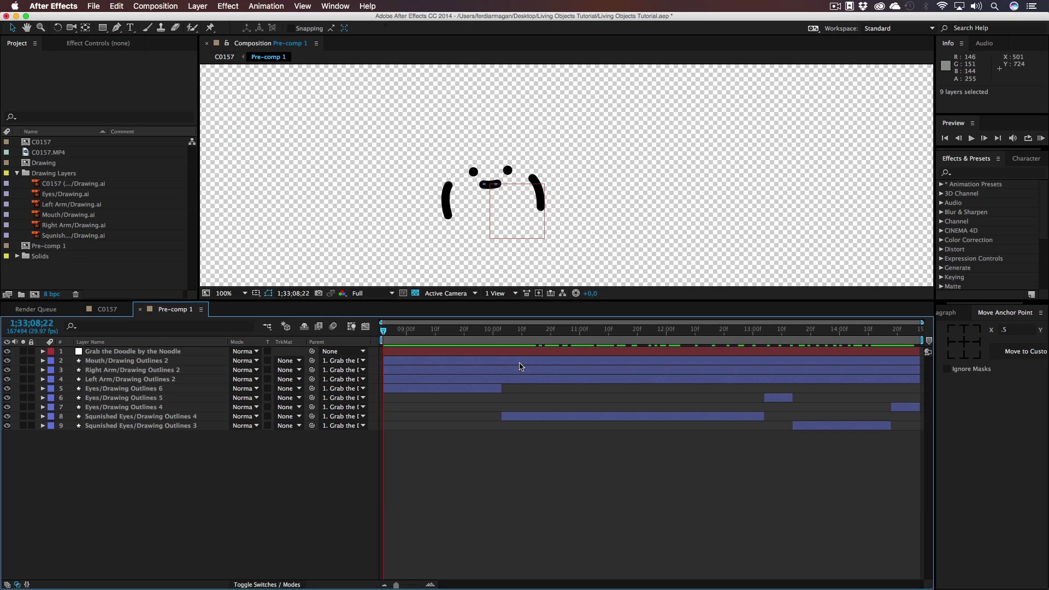
- Return to the C0157 composition and hide the original doodle drawing layers and Controller, then preview the playback
mouse_move(382, 333)
mouse_down()
mouse_move(901, 331)
mouse_move(445, 335)
mouse_up()
click(107, 309)
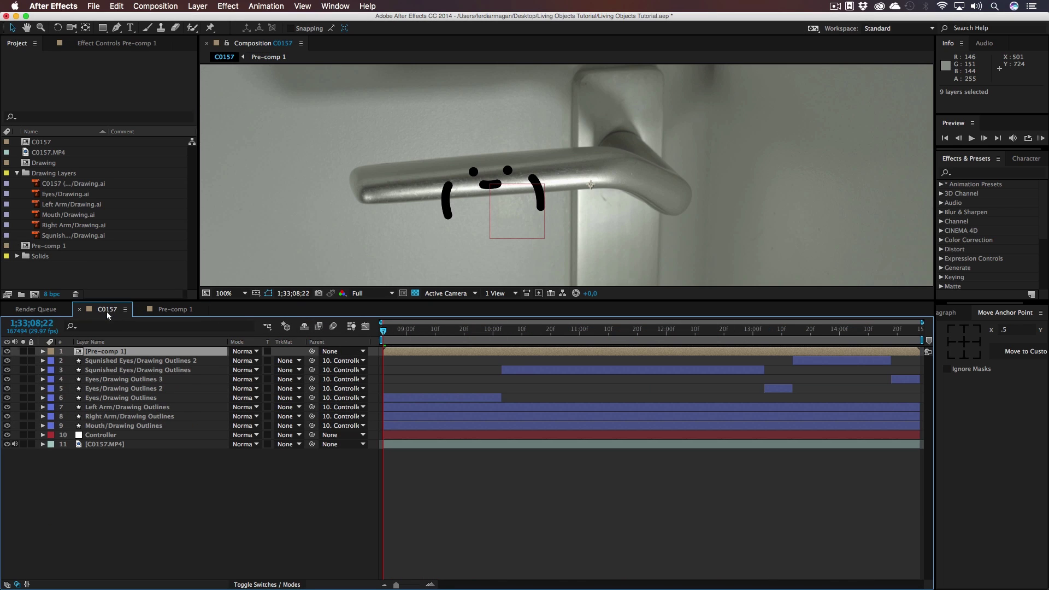
click(145, 498)
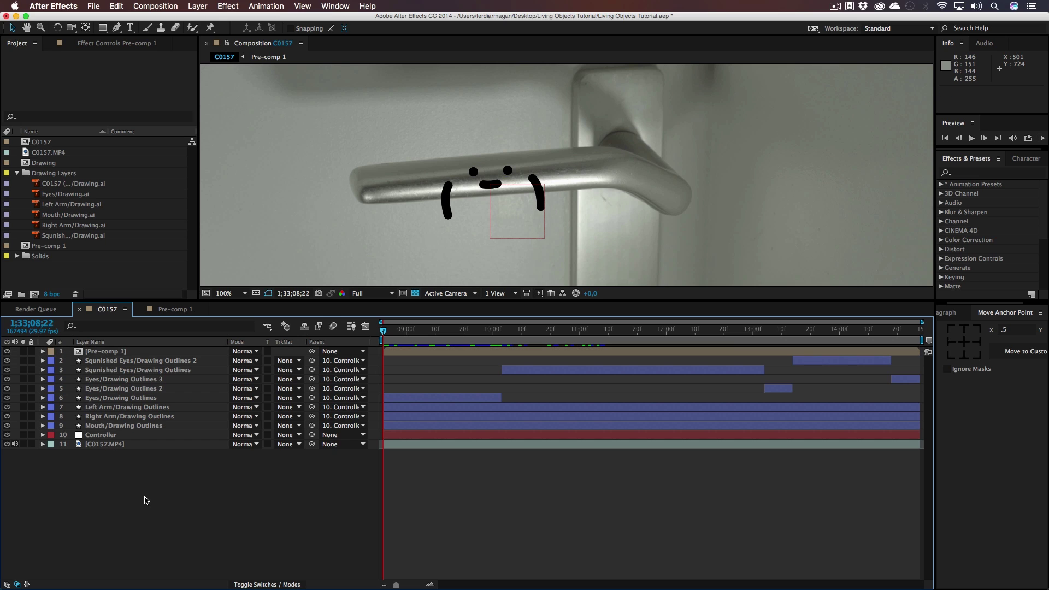
drag(9, 362, 51, 435)
key(space)
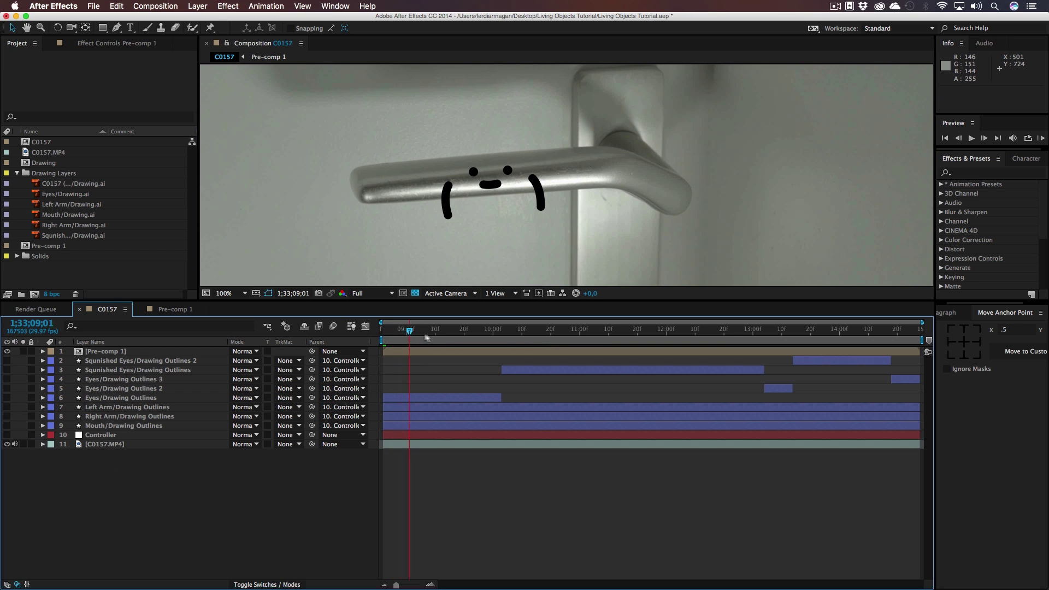
key(space)
- At 1;33;10;04, draw a closed Pen mask on Pre-comp 1 around the hand, following its lower edge along the handle
click(111, 354)
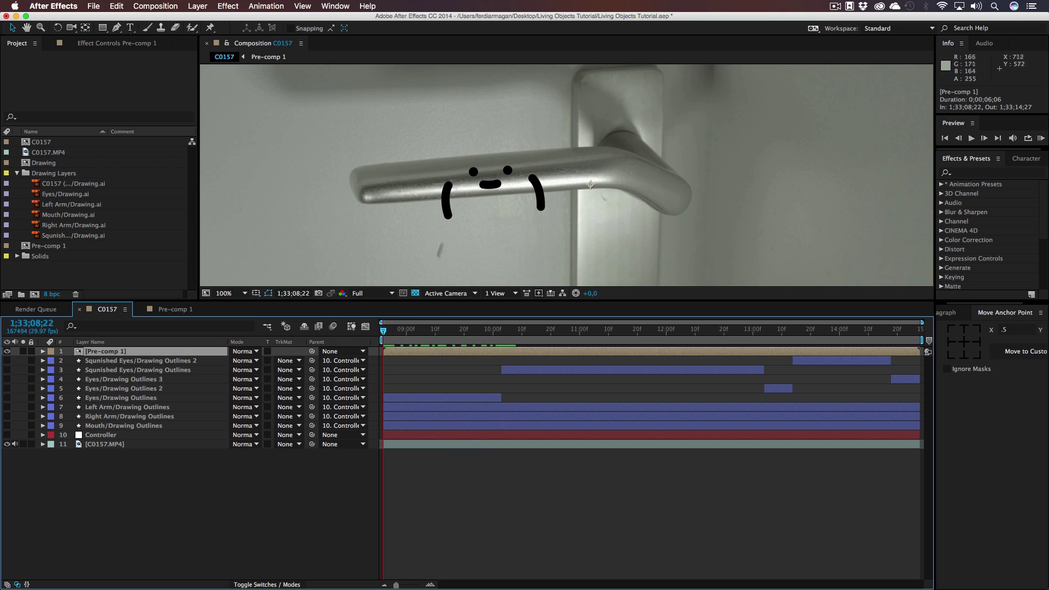
drag(413, 332, 506, 335)
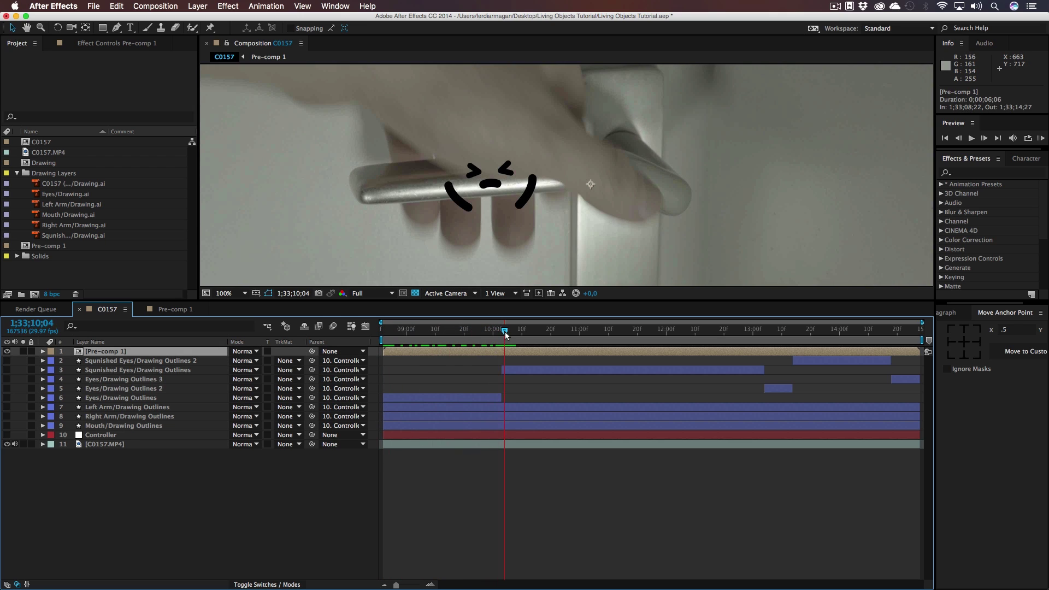
key(g)
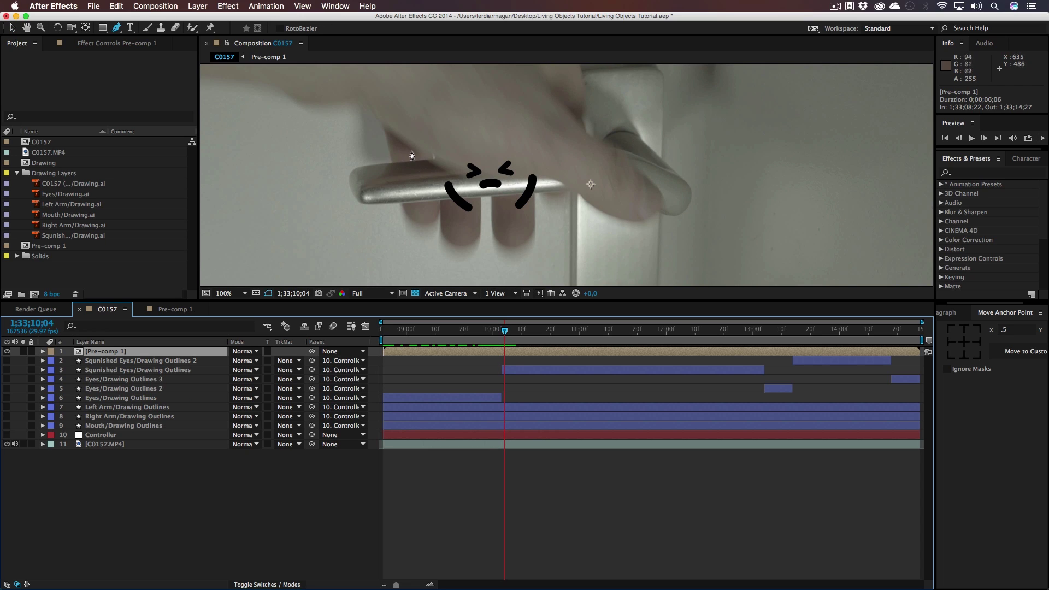
click(408, 148)
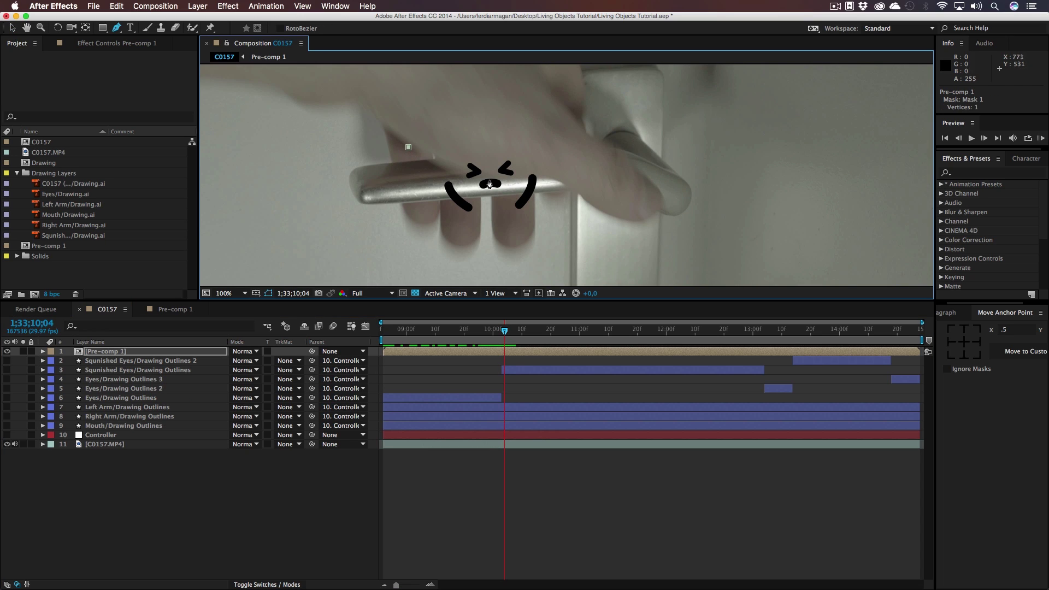
drag(519, 179, 574, 161)
click(727, 144)
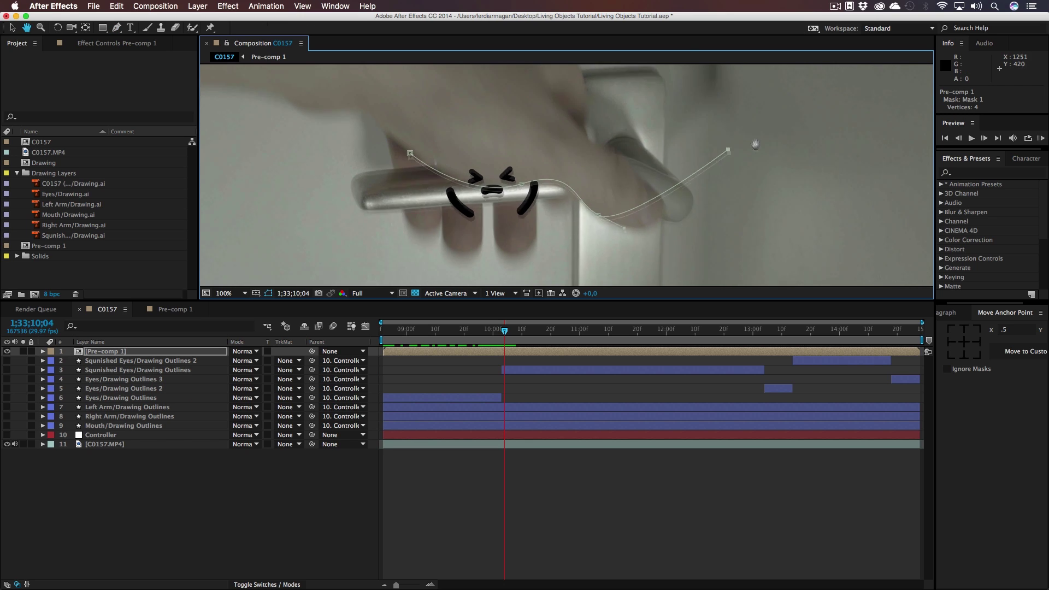
drag(727, 143, 742, 214)
click(693, 73)
click(277, 78)
click(318, 216)
click(423, 217)
drag(470, 197, 455, 123)
- Invert Mask 1 on Pre-comp 1 and set its feather to 8 pixels
key(m)
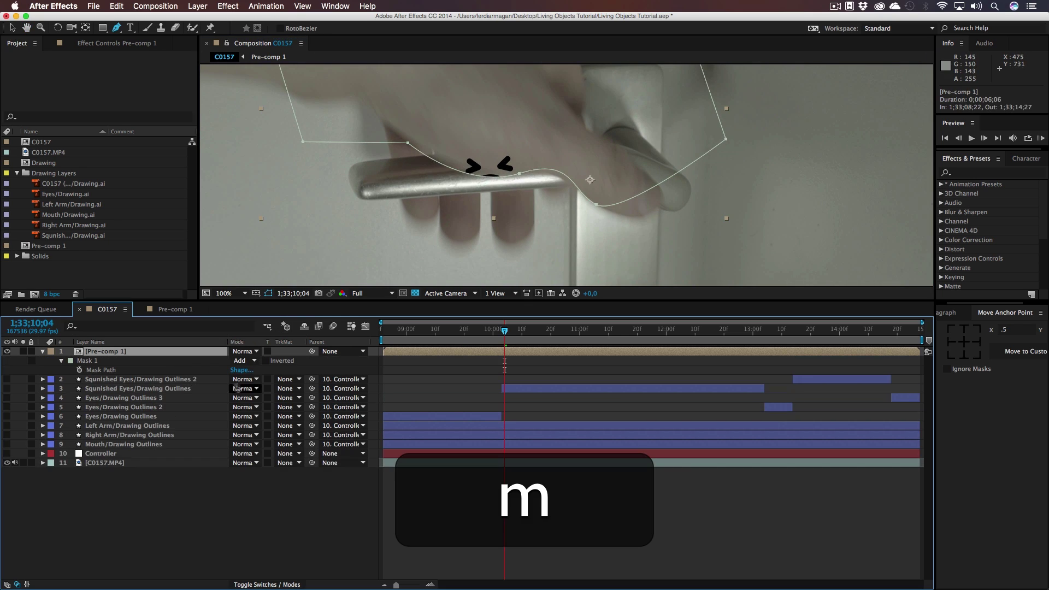
click(271, 366)
click(266, 362)
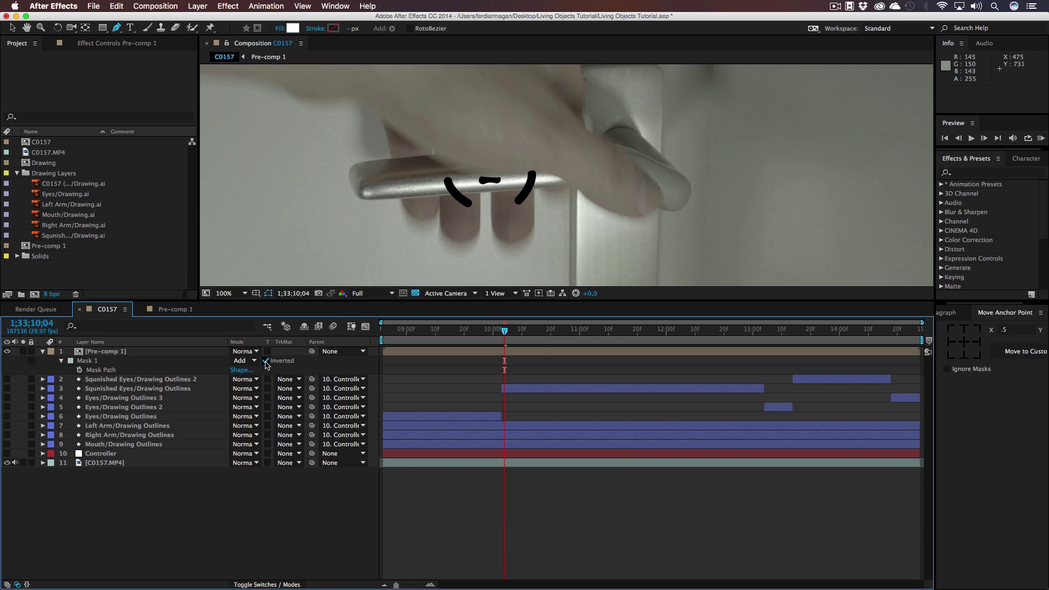
click(111, 360)
key(f)
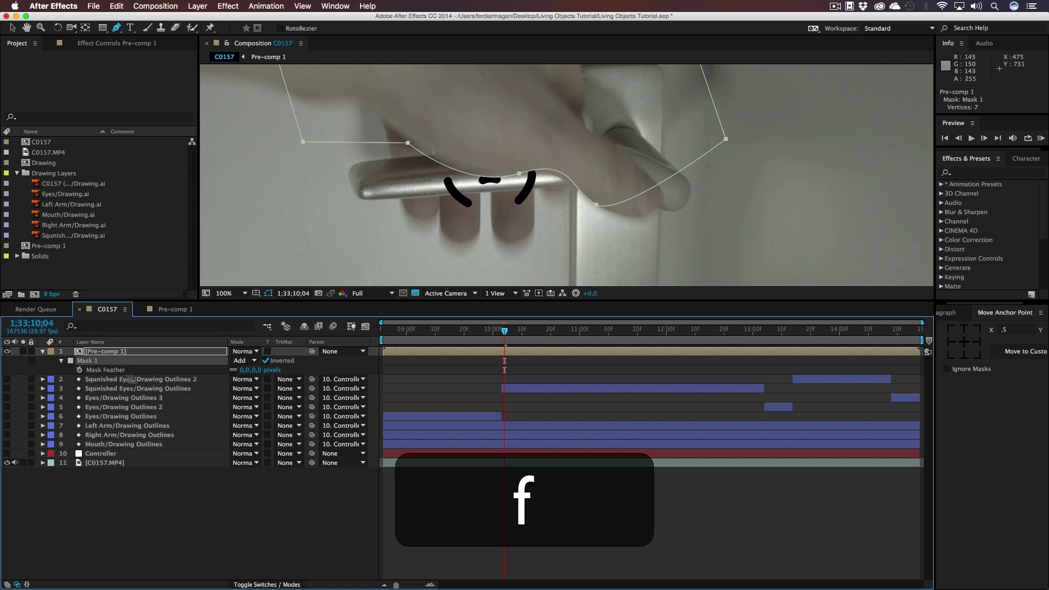
drag(258, 370, 263, 370)
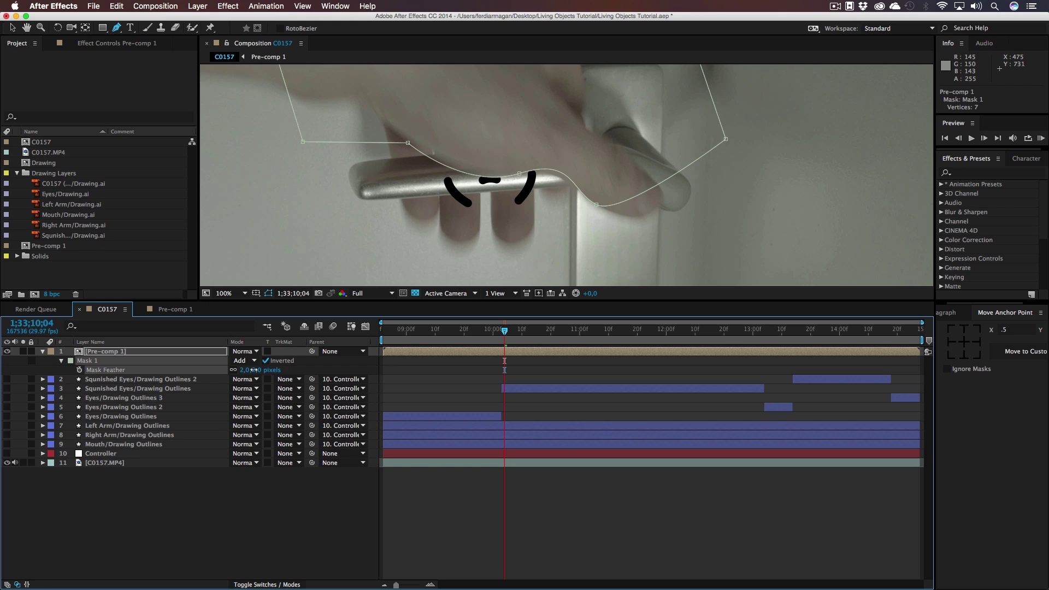
- Reveal all of Mask 1's properties and start keyframing its Mask Path at 1;33;10;04
key(v)
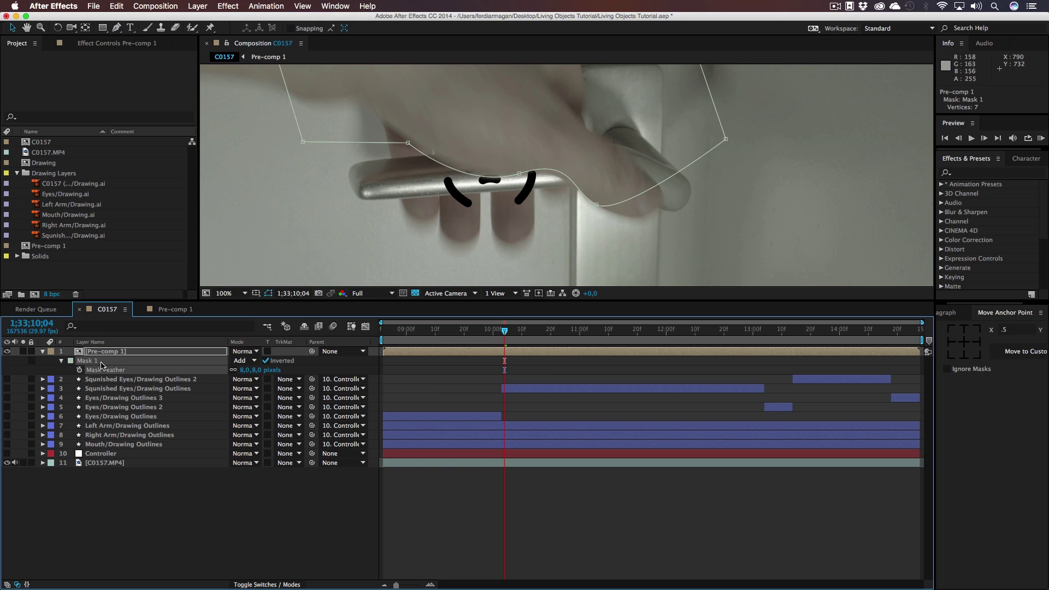
click(43, 352)
click(43, 351)
click(79, 380)
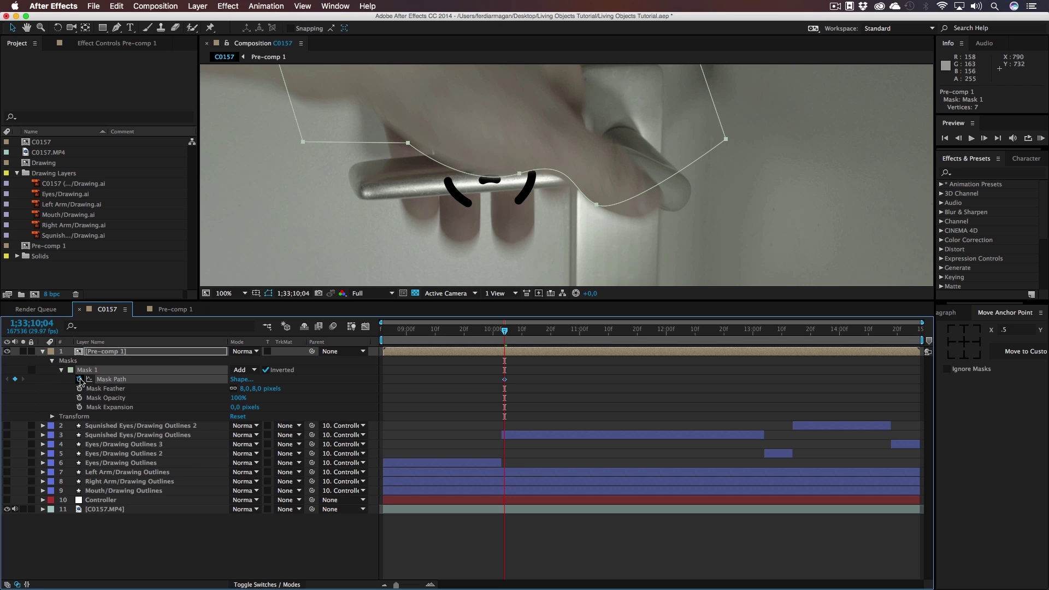
- At 1;33;10;00, move the entire Mask 1 path up 120 pixels, clear of the doodle's face
drag(504, 338, 493, 332)
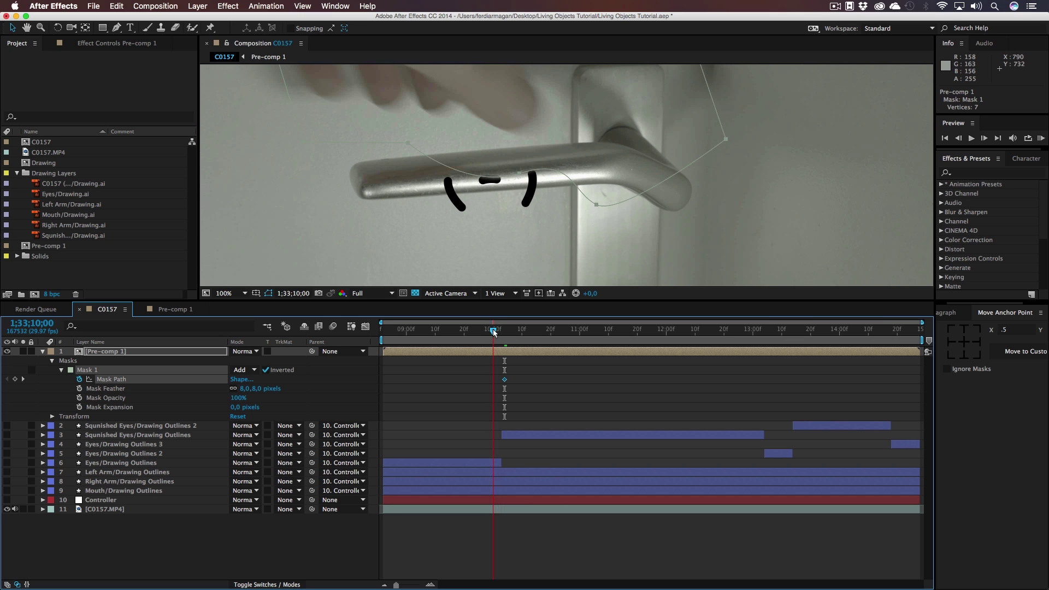
scroll(552, 250, up, 3)
double_click(555, 215)
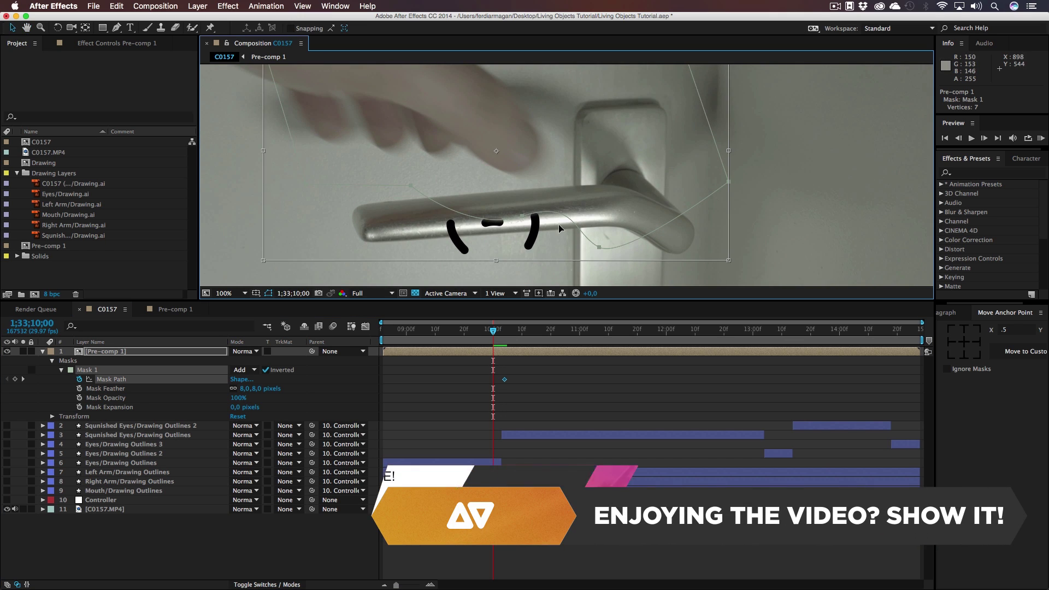
key(shift+Up)
key(shift+Up)
key(shift+Up)
key(shift+Up)
key(shift+Up)
key(shift+Up)
key(shift+Up)
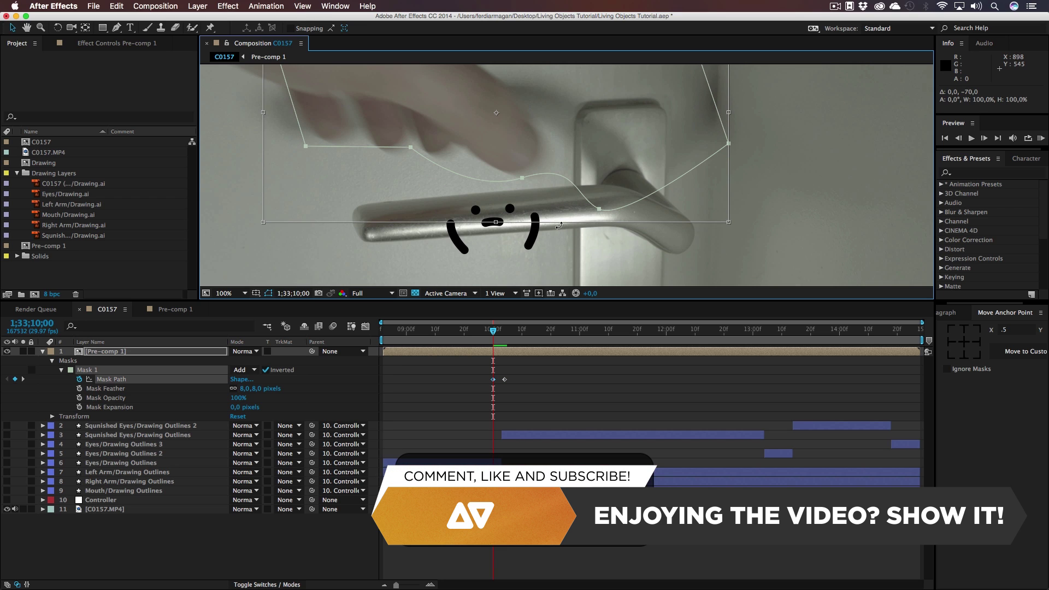
key(shift+Up)
key(shift+Up)
key(shift+Up)
key(shift+Up)
key(shift+Up)
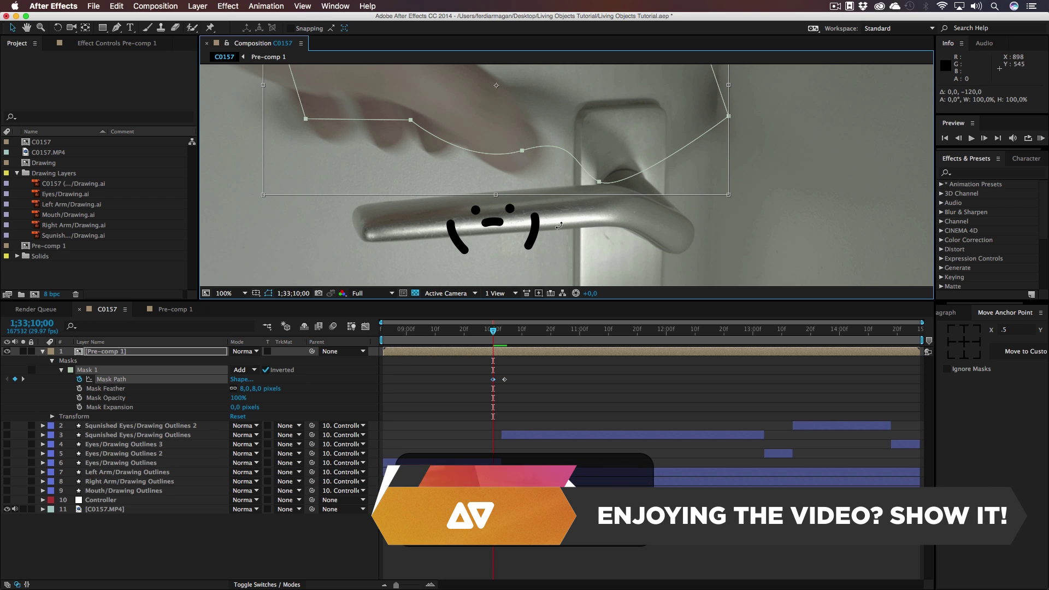
- At 1;33;10;05, move the entire Mask 1 path down about 76 pixels to follow the hand
click(499, 331)
drag(499, 333, 508, 335)
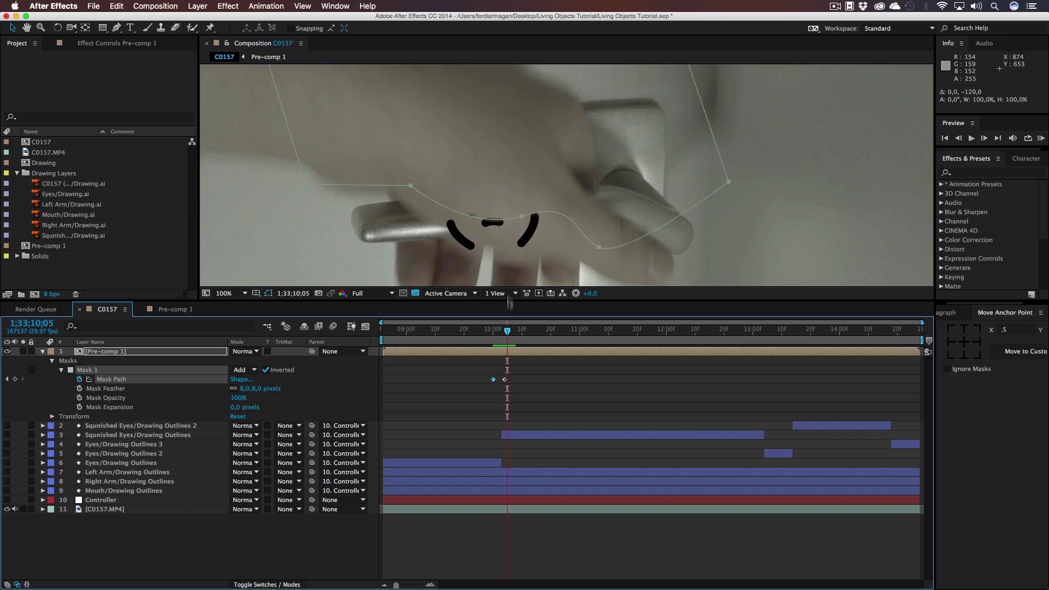
double_click(533, 215)
drag(532, 230, 548, 257)
- At 1;33;10;07, move the entire Mask 1 path down about 17 pixels to follow the hand
mouse_move(510, 334)
mouse_down()
mouse_move(566, 334)
mouse_move(516, 337)
mouse_up()
click(555, 194)
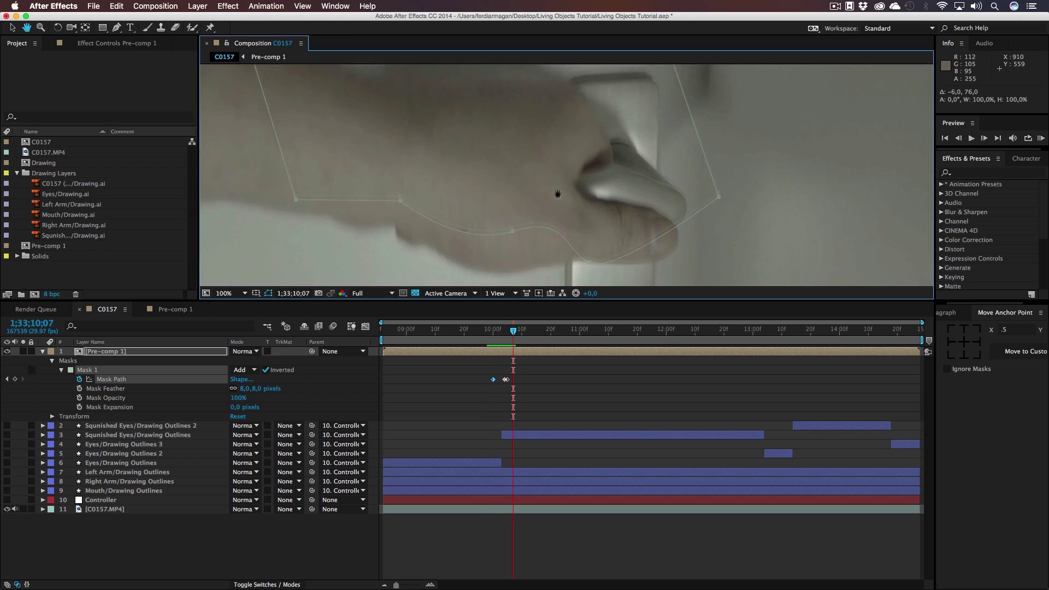
double_click(496, 211)
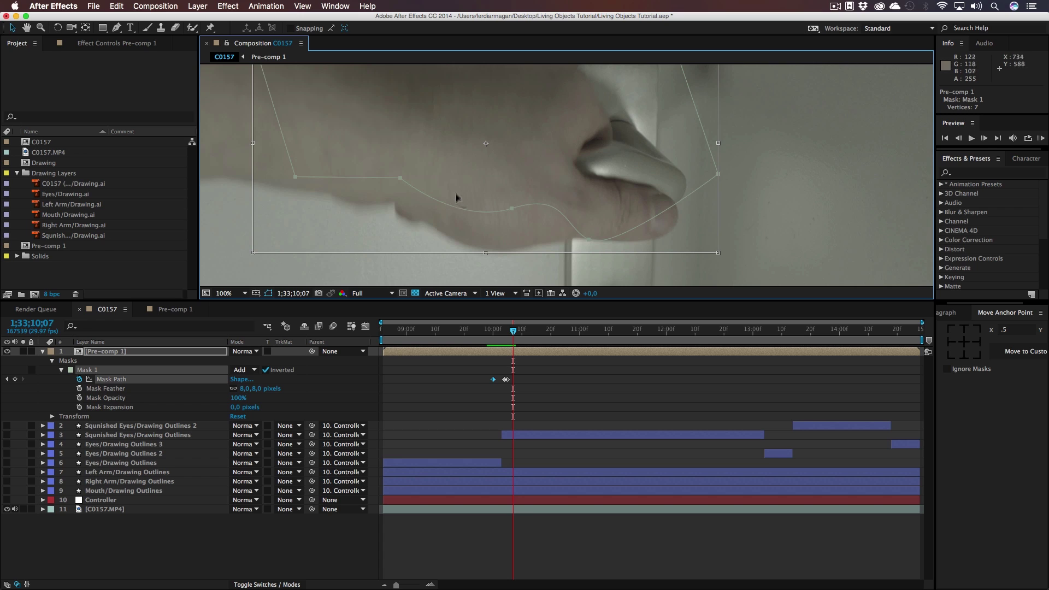
drag(497, 211, 497, 220)
- At 1;33;10;15, move the entire Mask 1 path straight down until it covers the doodle behind the hand
drag(516, 333, 535, 332)
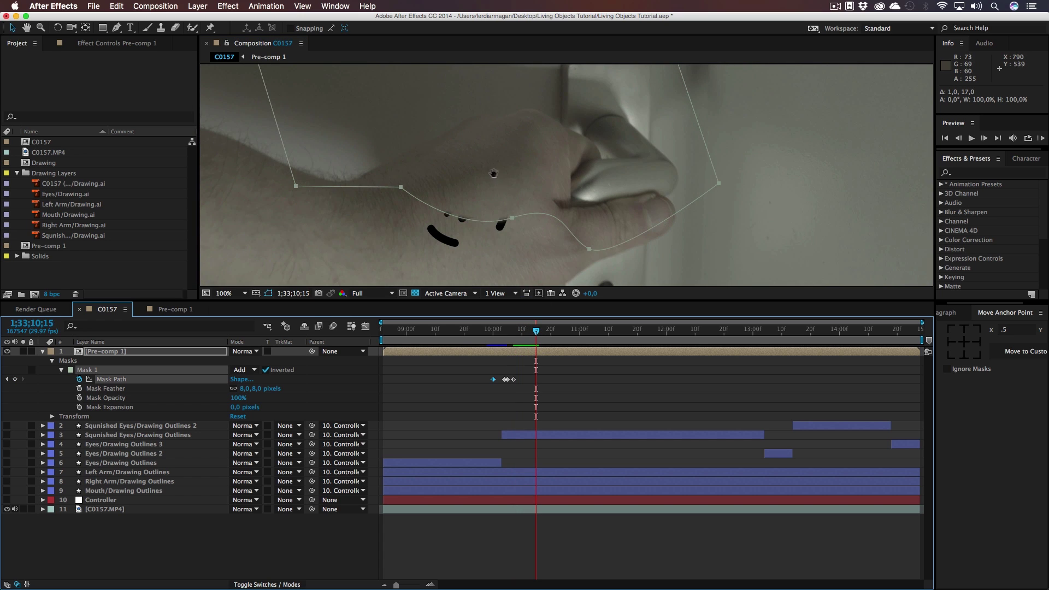
drag(494, 174, 628, 180)
key(comma)
key(comma)
key(comma)
key(comma)
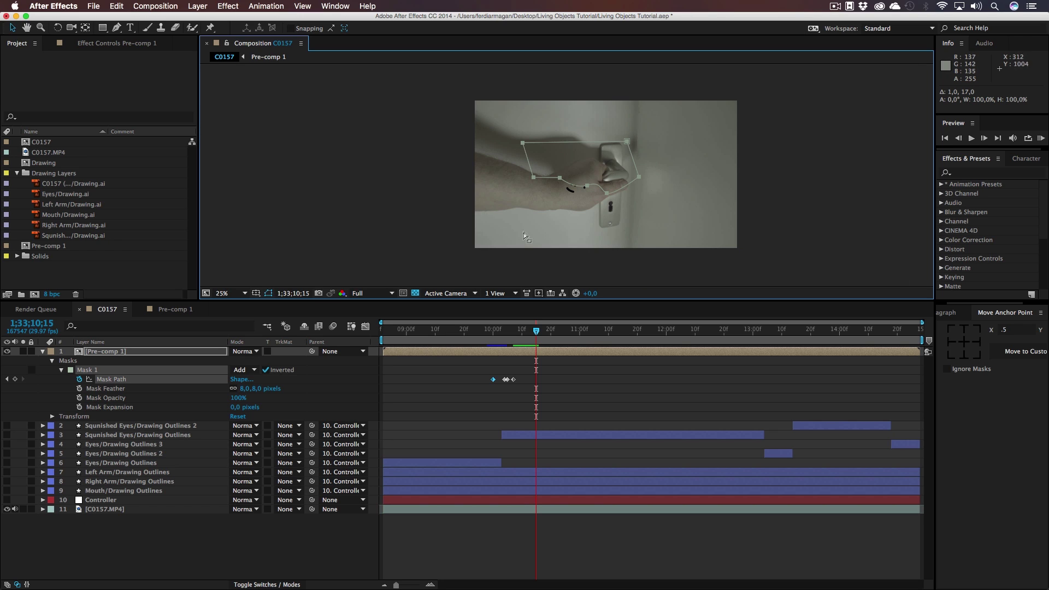
key(z)
click(566, 220)
drag(586, 159, 546, 235)
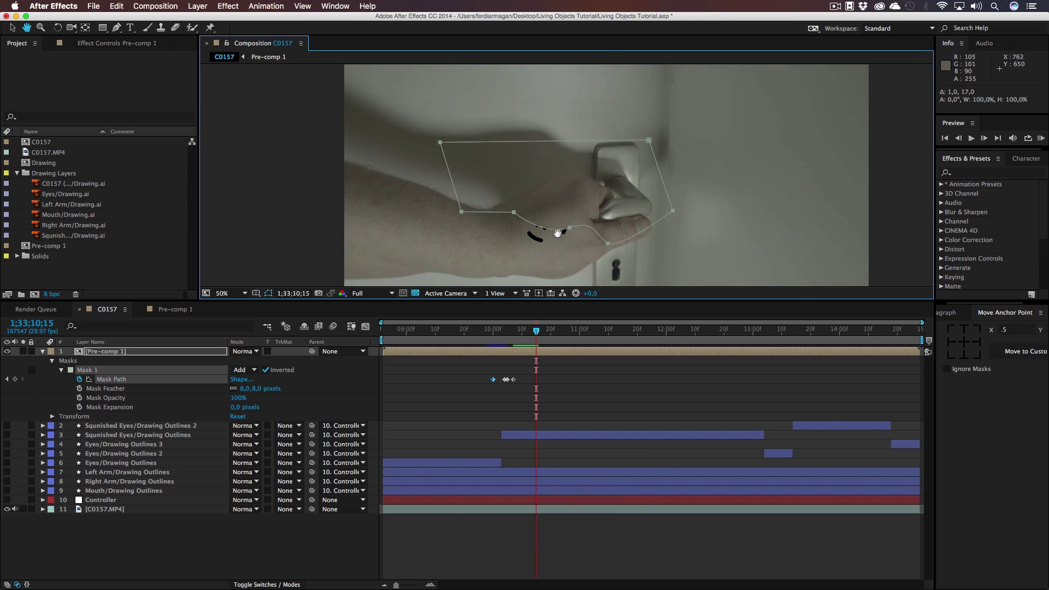
key(v)
double_click(598, 236)
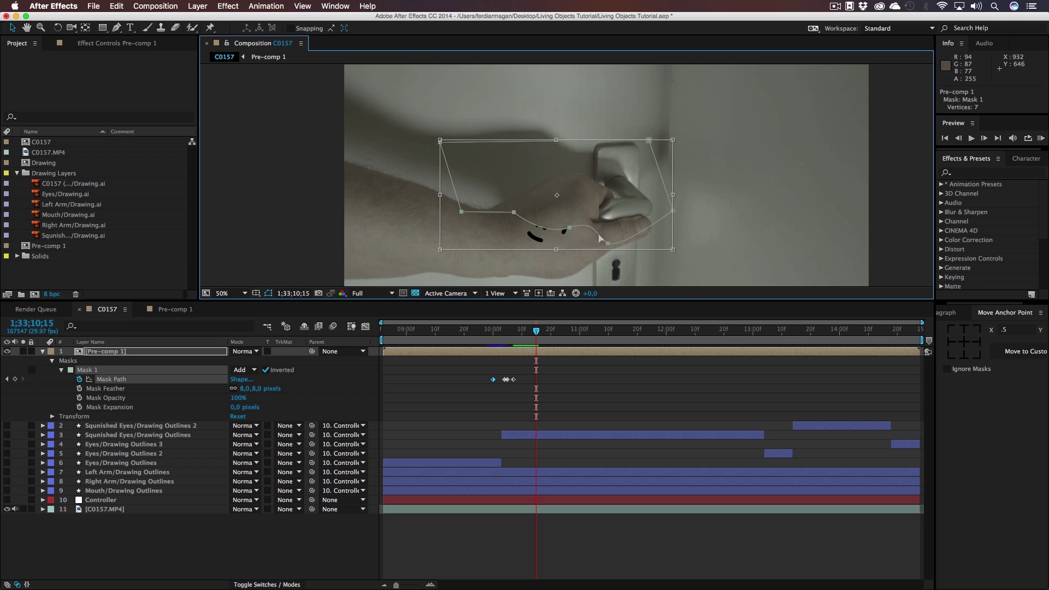
drag(601, 249, 602, 277)
- Move the entire Mask 1 path up and left at 1;33;10;29 and again at about 1;33;11;16 to follow the hand
drag(537, 334, 576, 332)
drag(633, 266, 562, 192)
key(space)
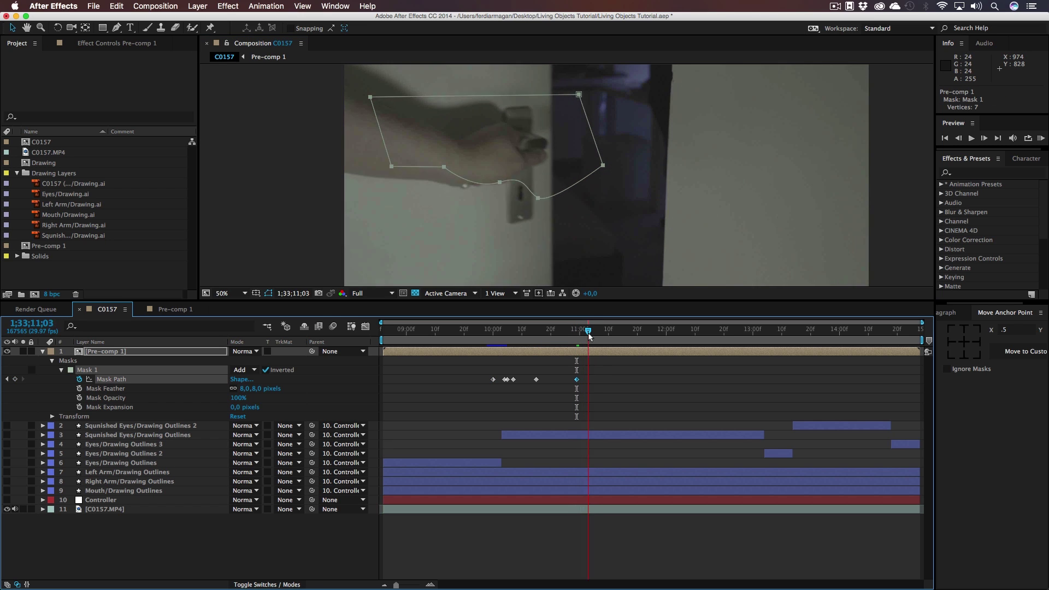
drag(559, 192, 471, 154)
- At 1;33;12;15, move the entire Mask 1 path up and left to match the hand leaving the handle
drag(627, 331, 684, 343)
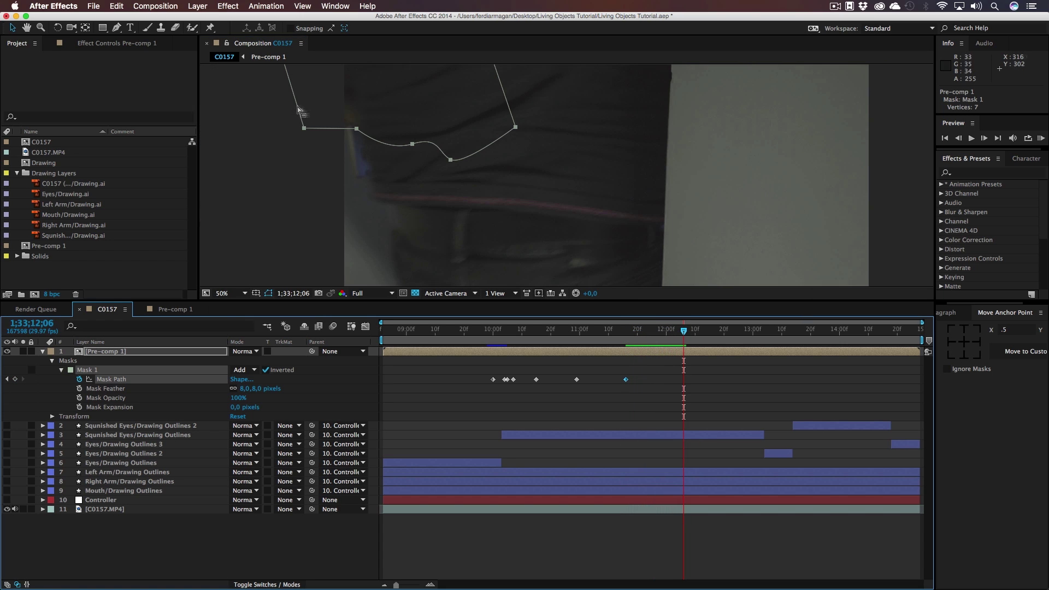
key(period)
drag(351, 116, 648, 226)
drag(683, 335, 710, 334)
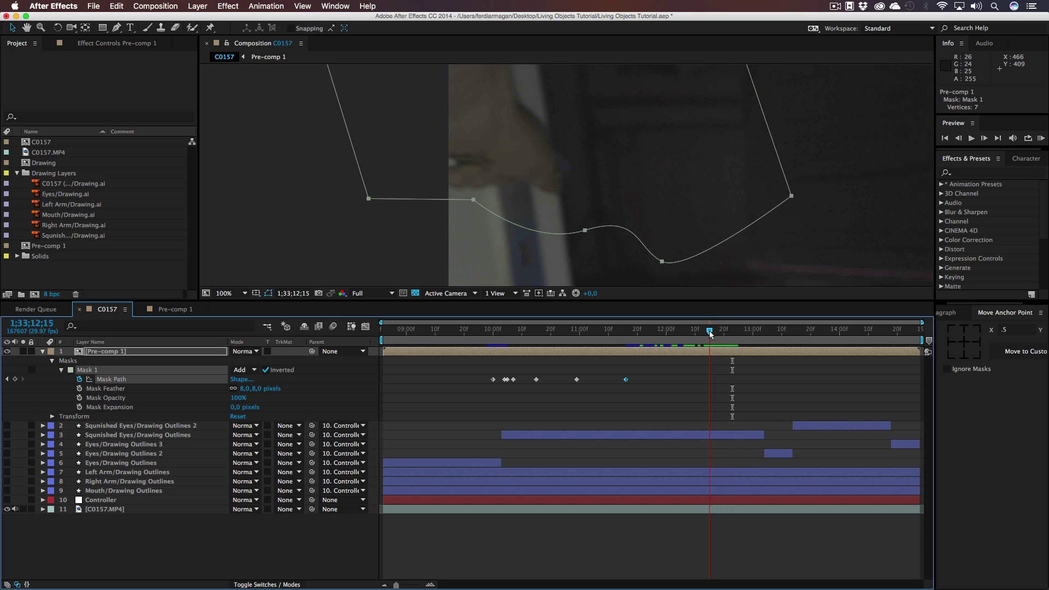
drag(666, 257, 625, 211)
- At 1;33;12;18, move the Mask 1 path right and up, and reshape its middle lower vertex and curve handles along the hand's edge
drag(712, 335, 720, 334)
drag(550, 177, 615, 155)
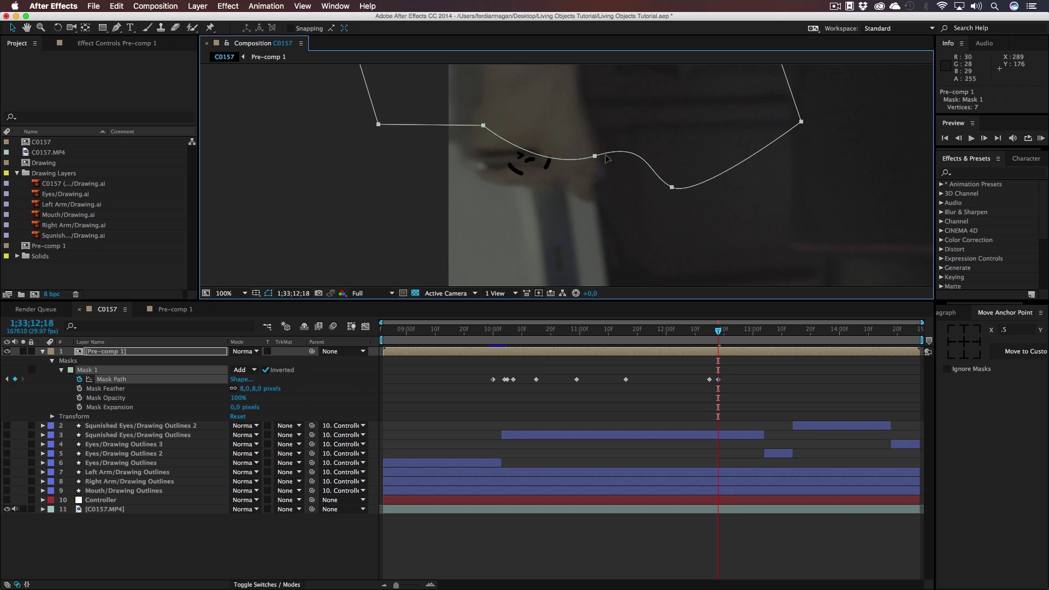
key(g)
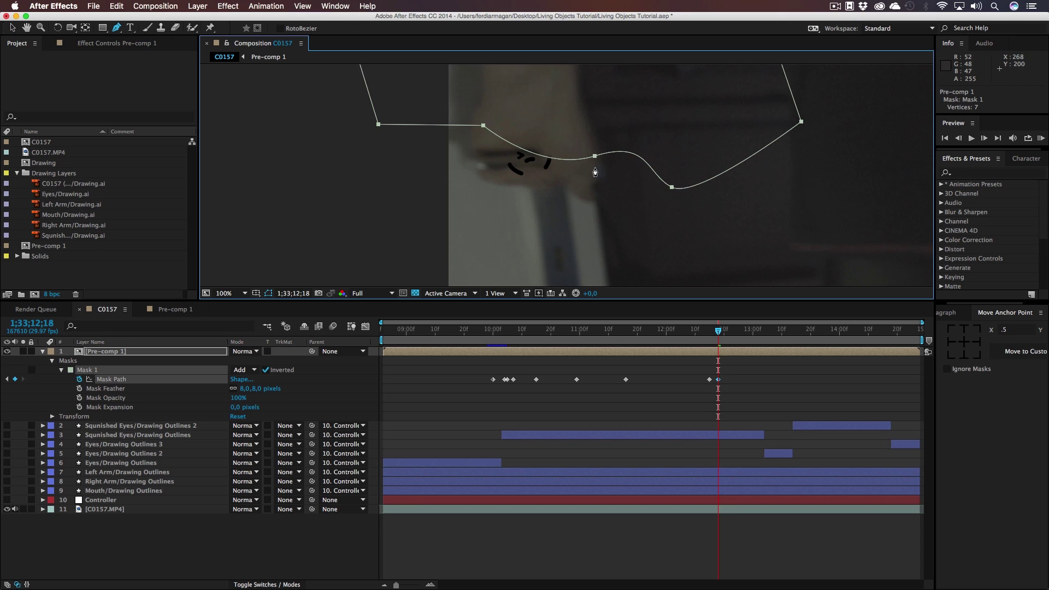
alt+click(595, 156)
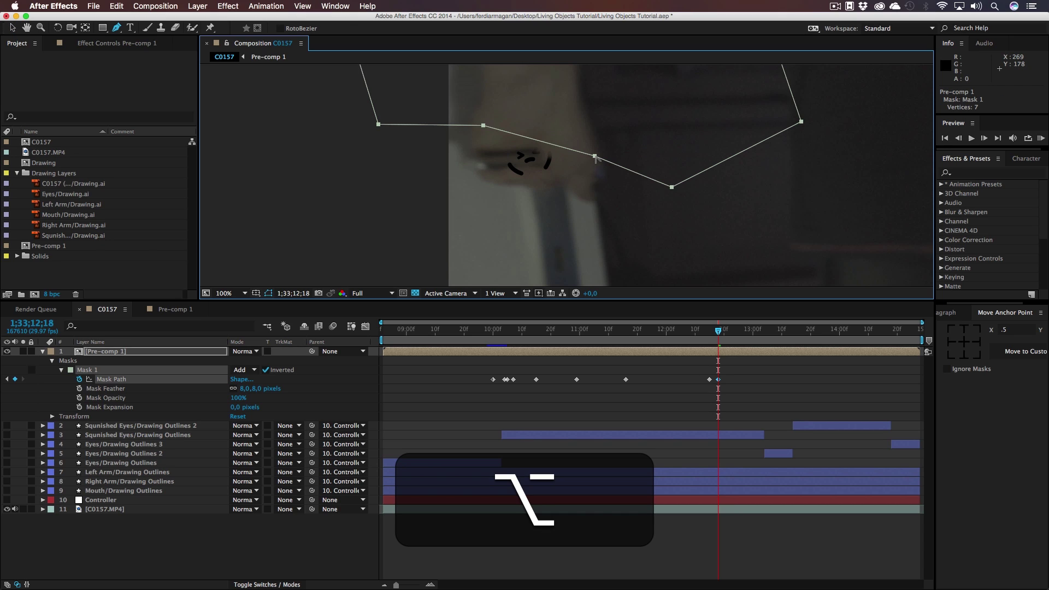
key(alt+super+z)
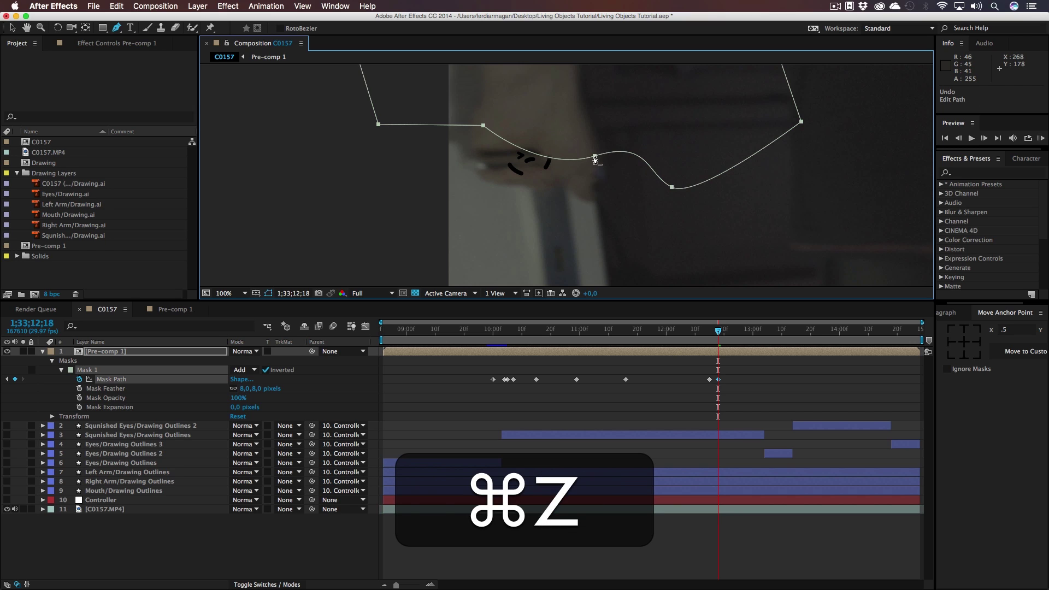
shift+super+click(595, 159)
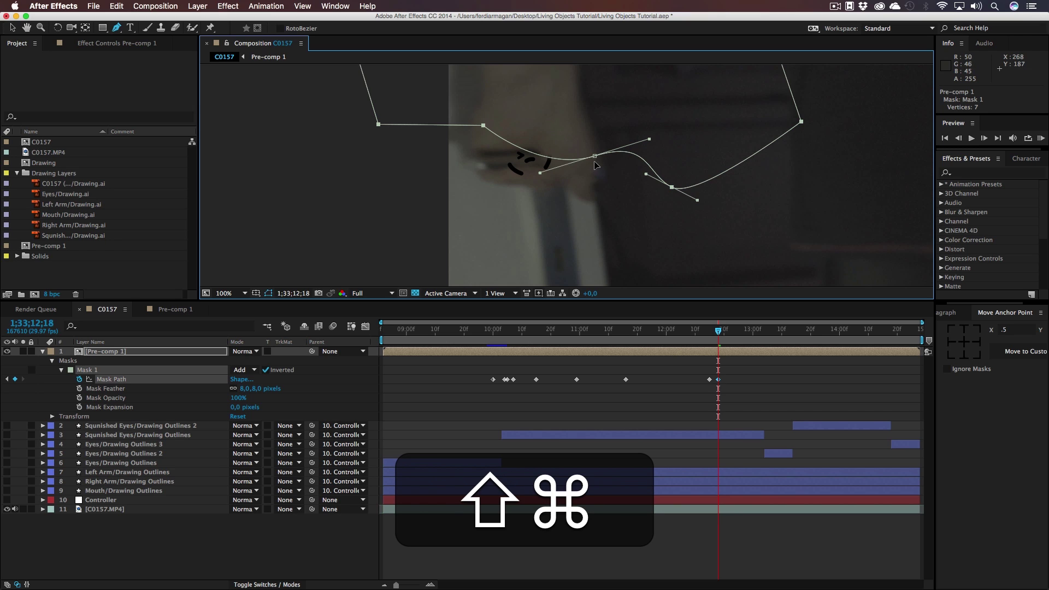
drag(539, 173, 534, 144)
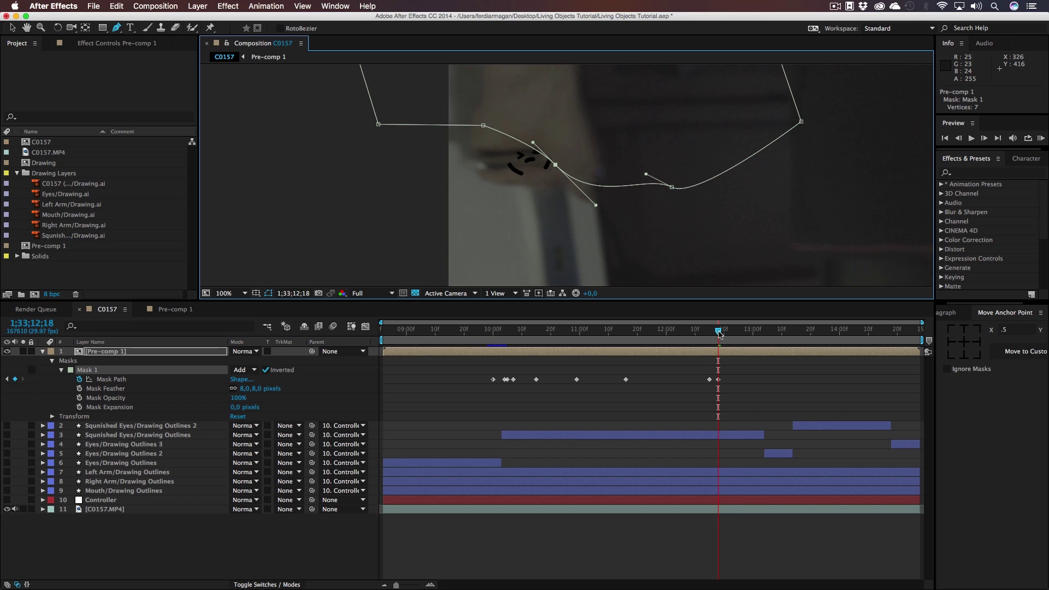
- At 1;33;12;19, move the entire Mask 1 path right about 55 pixels to uncover more of the doodle
drag(719, 333, 721, 334)
drag(669, 166, 590, 199)
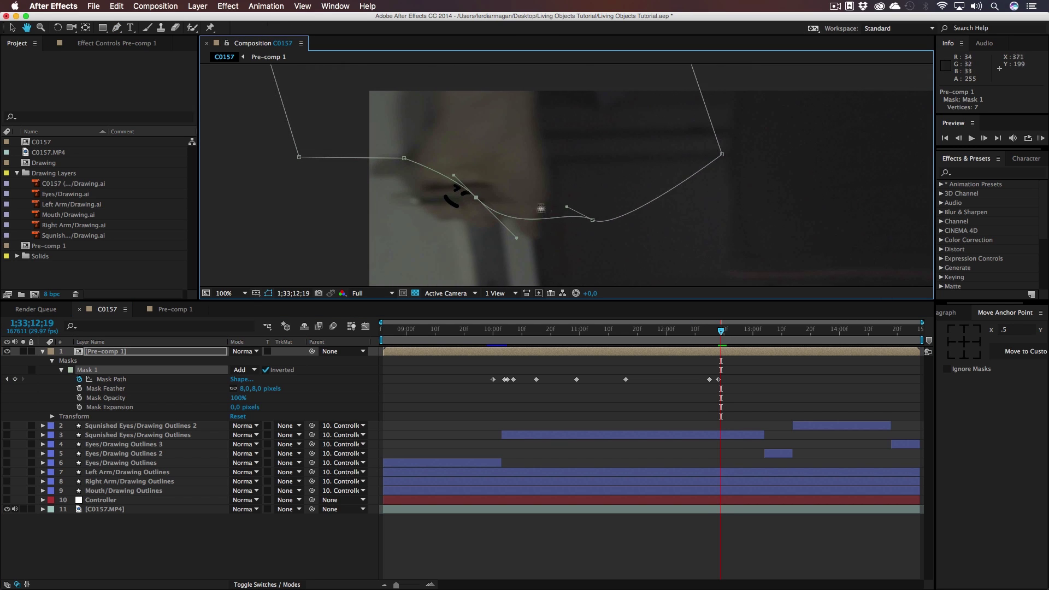
key(v)
double_click(416, 166)
drag(424, 166, 458, 166)
- At 1;33;12;16, raise the left curve handle of Mask 1's middle lower vertex to uncover the doodle's face
drag(725, 334, 714, 332)
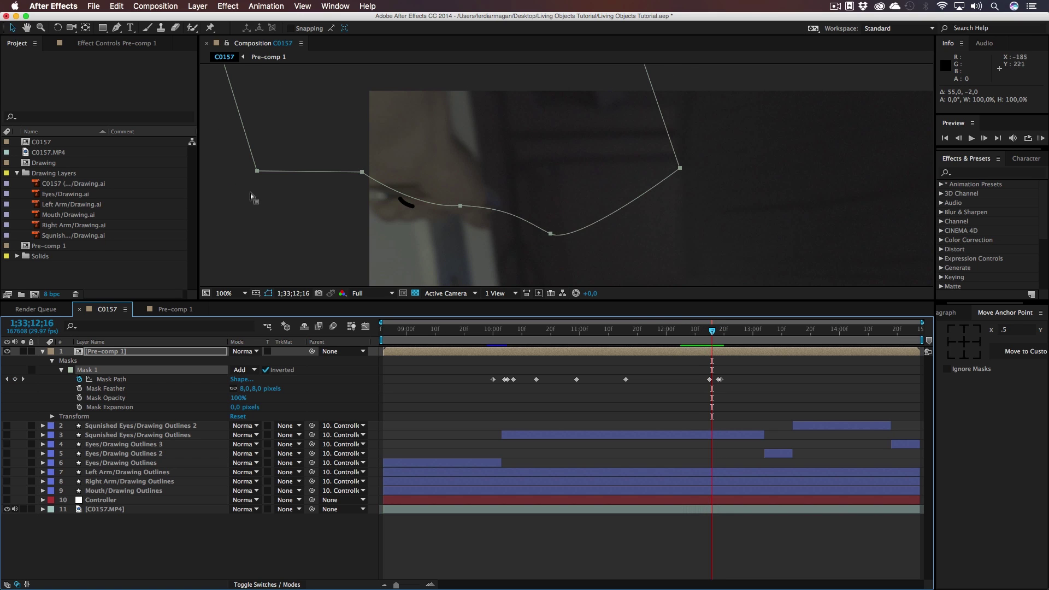
shift+click(460, 208)
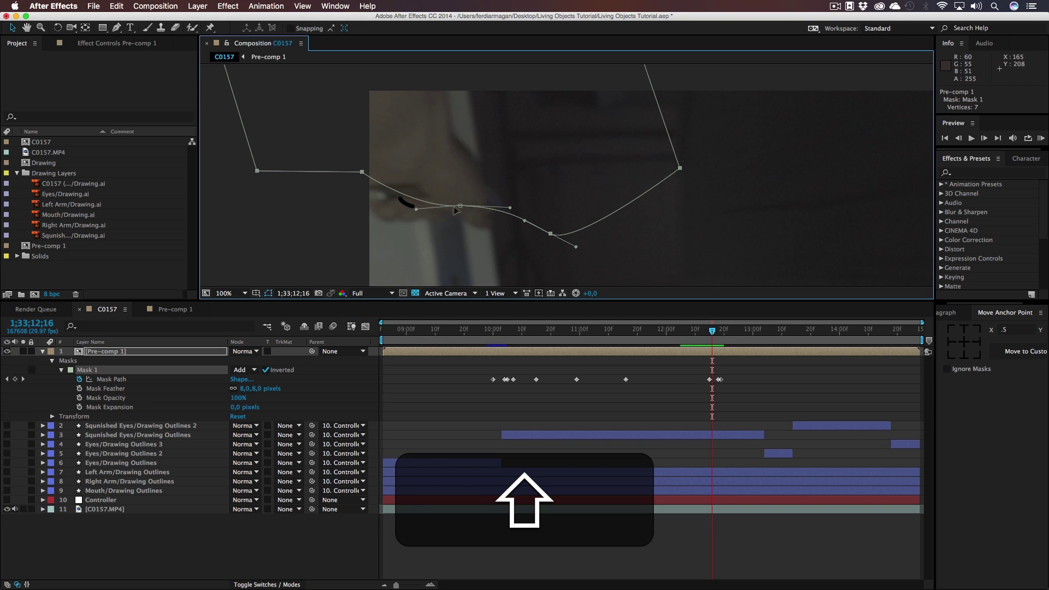
drag(416, 208, 425, 191)
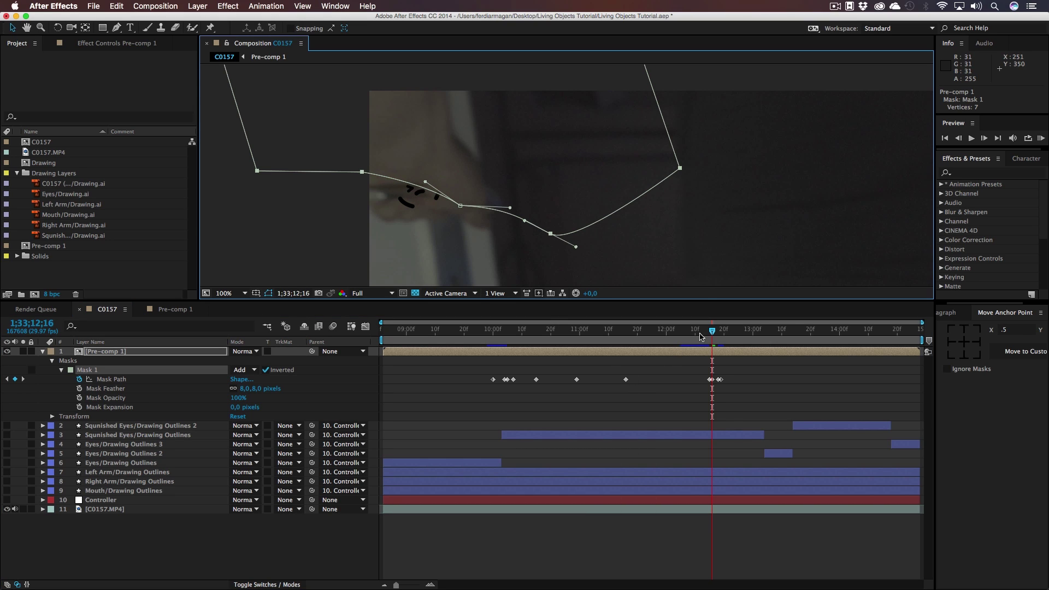
- Go to 1;33;12;23 and bring the whole Mask 1 path into view for moving
drag(711, 343, 732, 334)
drag(677, 257, 478, 245)
scroll(594, 224, down, 6)
scroll(595, 223, up, 3)
key(v)
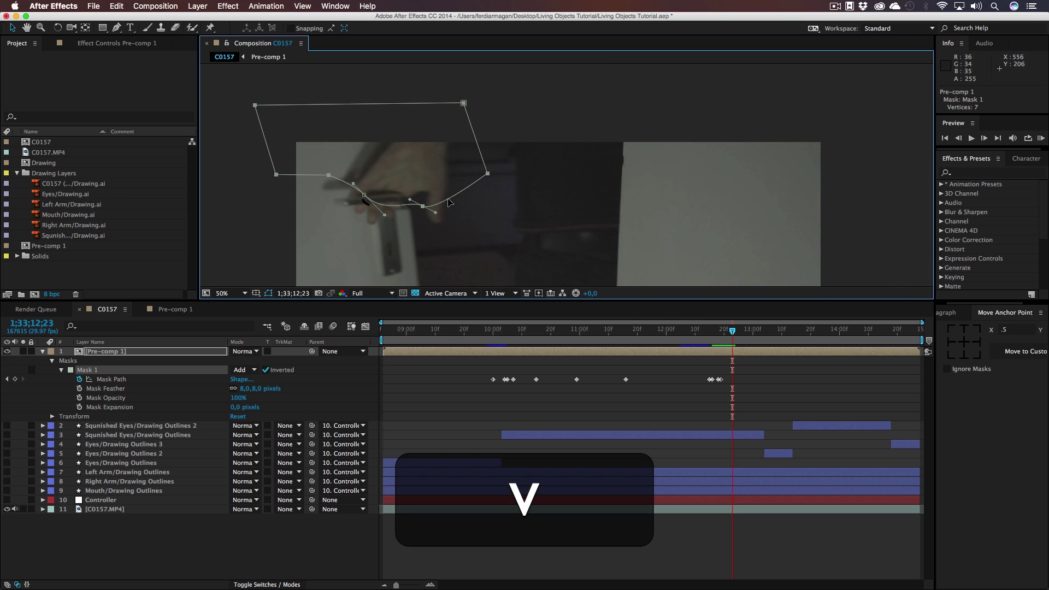
double_click(447, 203)
drag(447, 203, 481, 152)
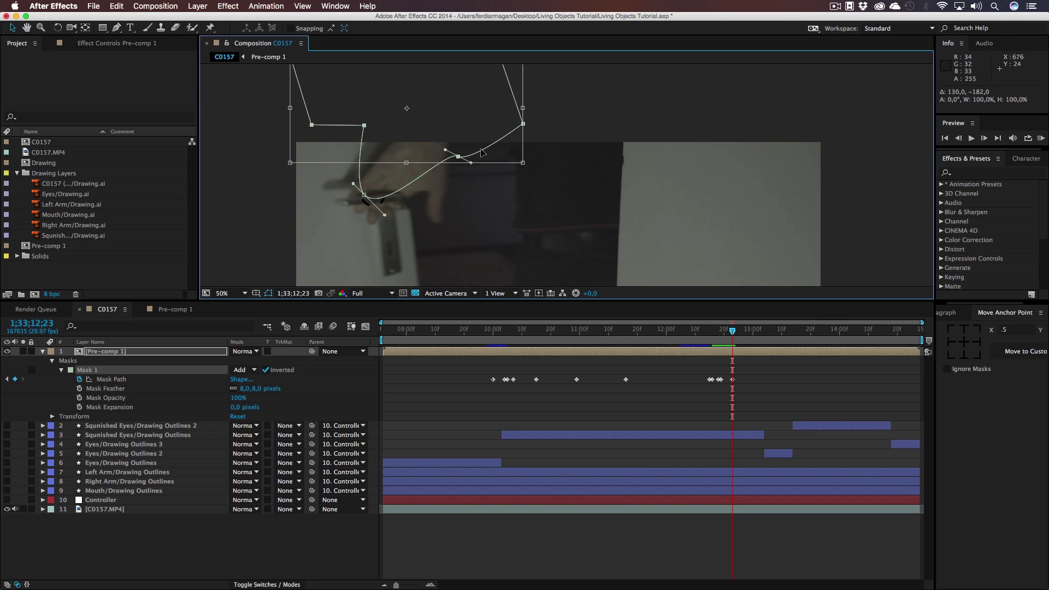
key(super+z)
key(Return)
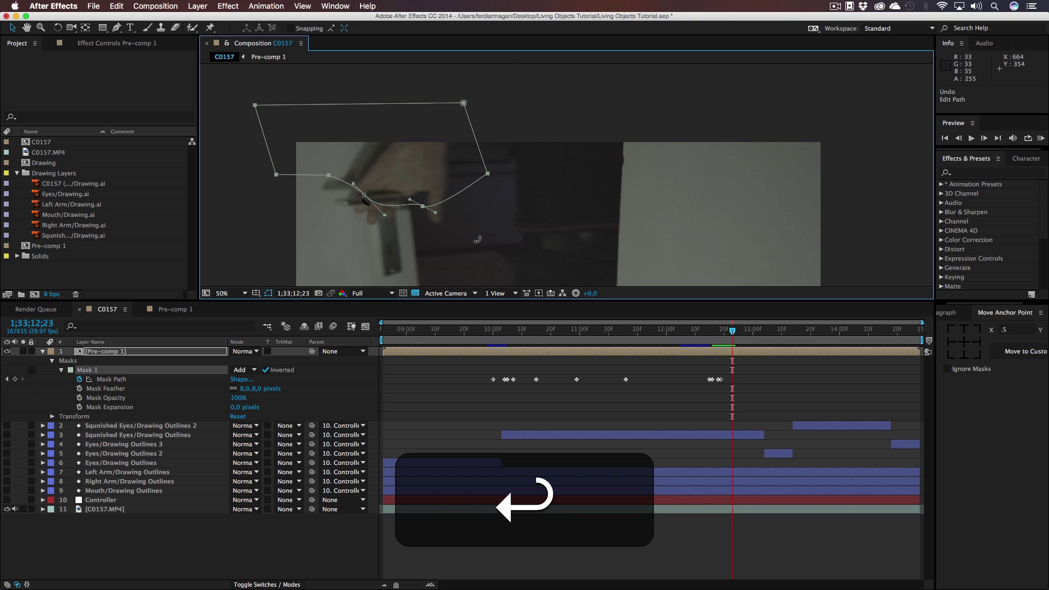
- At 1;33;12;23, clear the vertex selection and move the entire Mask 1 path right 84 and up 132 pixels, off the doodle
click(502, 232)
click(648, 354)
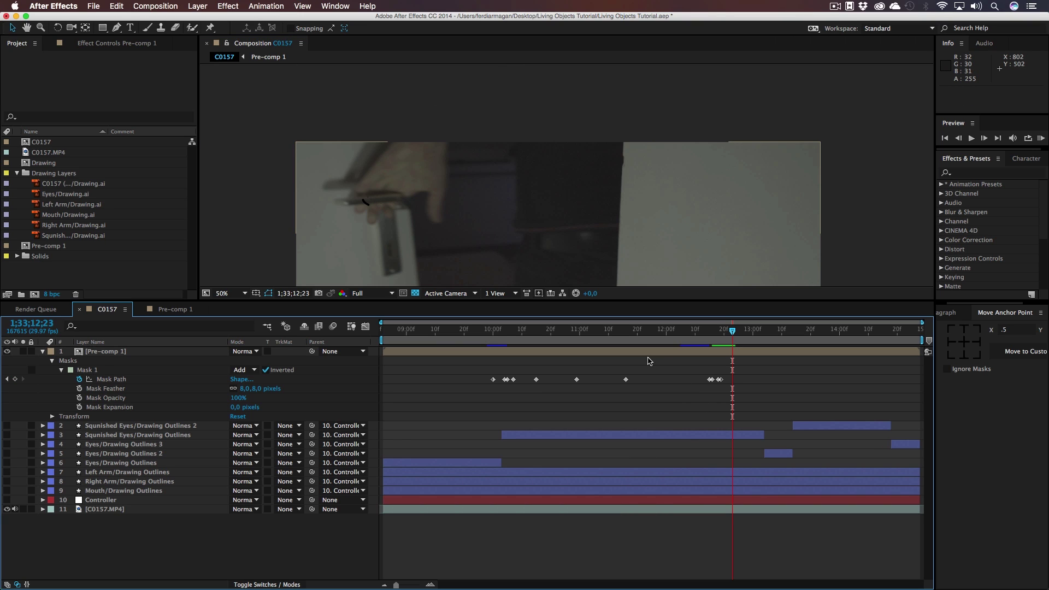
double_click(385, 209)
drag(393, 211, 416, 174)
key(Return)
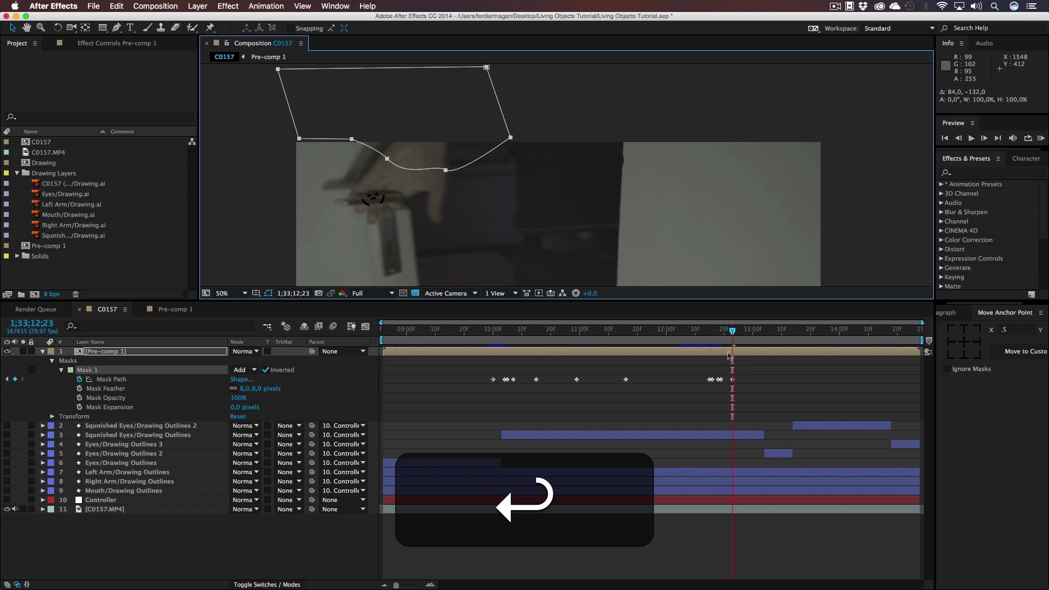
- Check the doodle at 1;33;13;19, and preview the masked animation from the start of the composition
drag(733, 331, 808, 331)
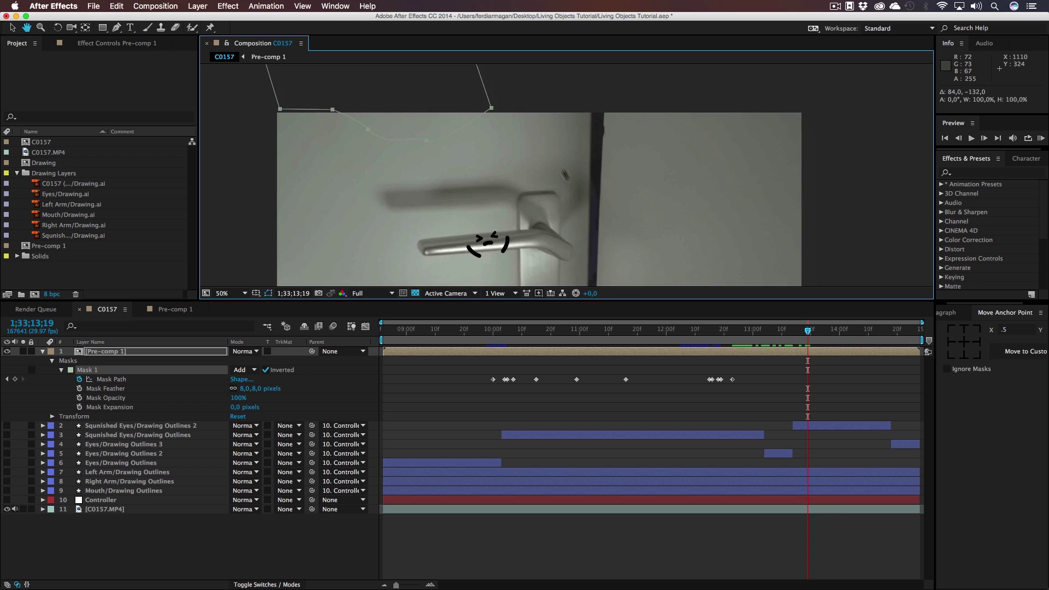
click(654, 341)
key(space)
drag(421, 331, 382, 331)
click(971, 138)
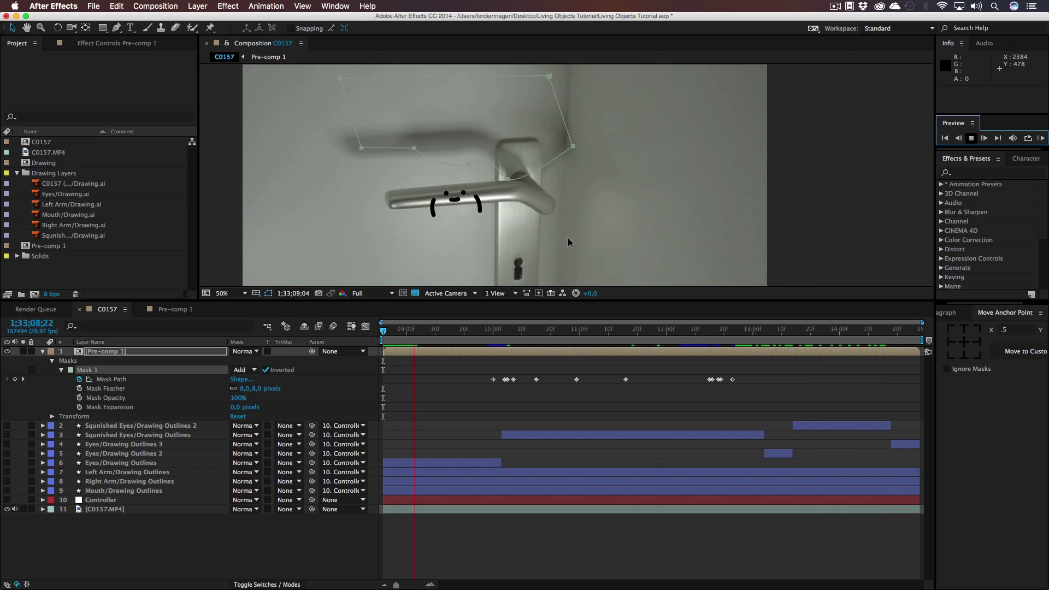
key(space)
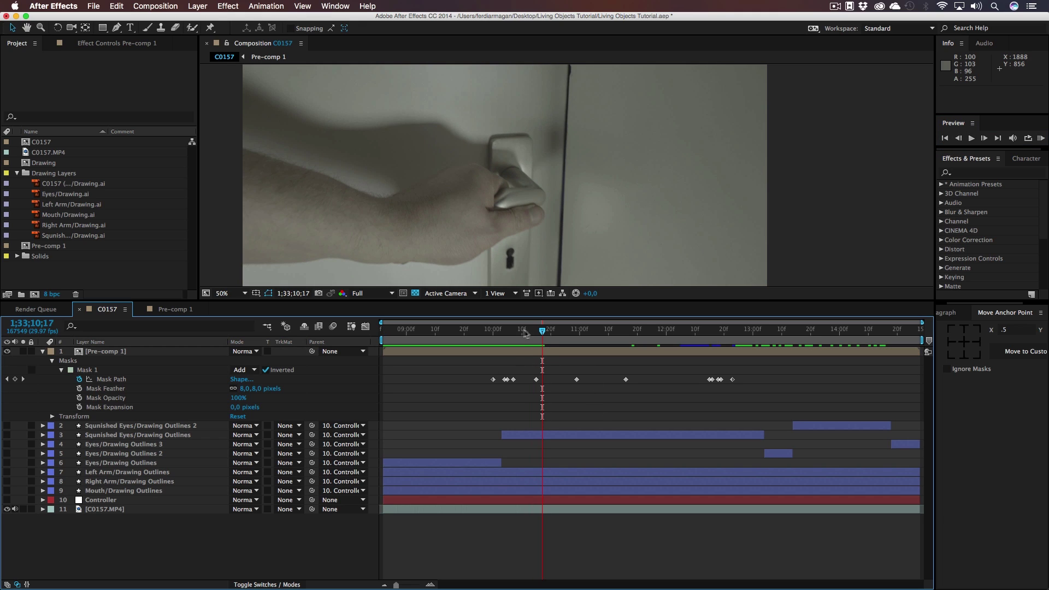
- Fit the composition view up to 100%, enlarge the viewer, and preview the masked animation from 1;33;08;22
key(Home)
click(234, 294)
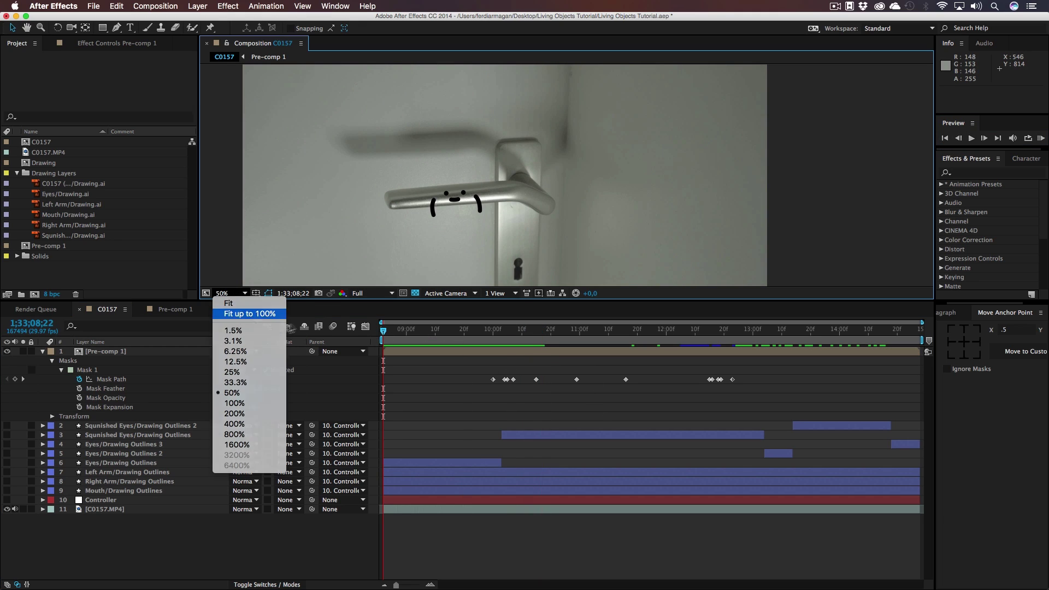
click(249, 313)
drag(469, 301, 469, 412)
click(975, 139)
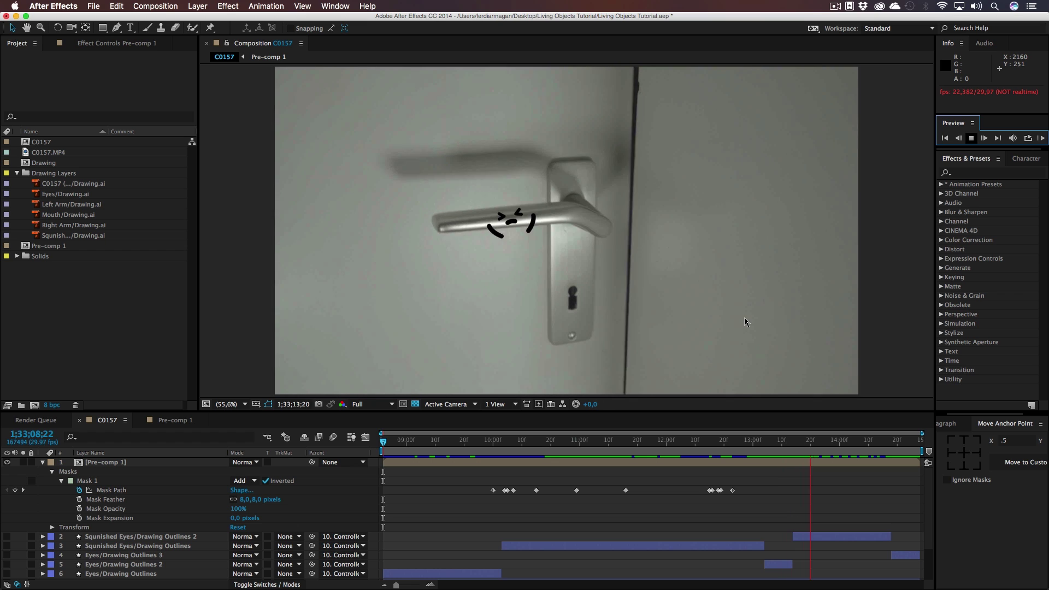
mouse_move(656, 440)
mouse_down()
mouse_move(635, 440)
mouse_move(841, 441)
mouse_move(602, 451)
mouse_move(462, 442)
mouse_move(892, 443)
mouse_move(354, 439)
mouse_up()
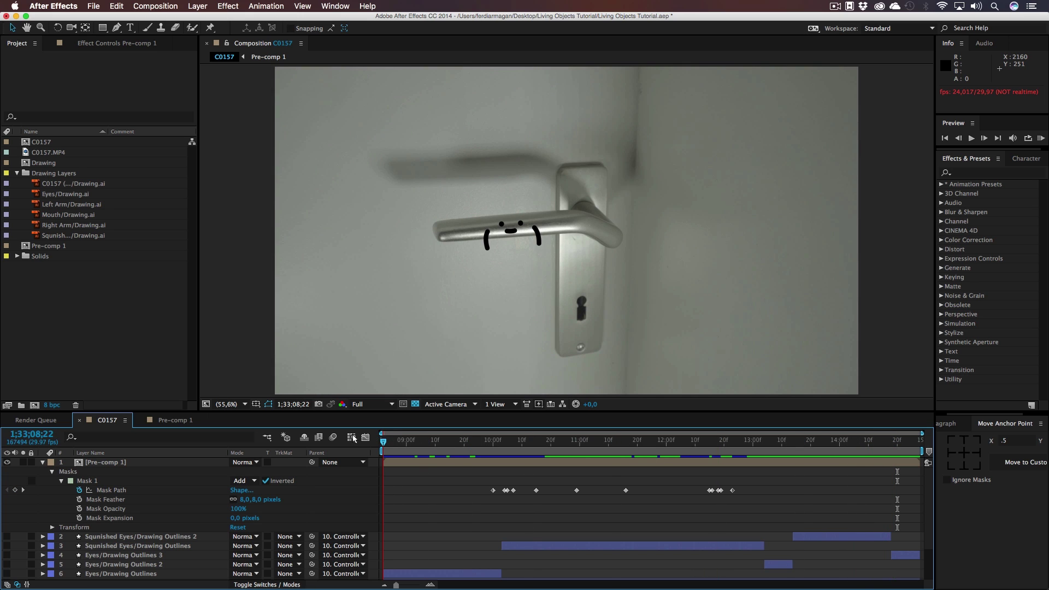
- At 1;33;10;29, move the entire Mask 1 path down about 23 and left about 5 pixels to hide the exposed doodle mark
drag(456, 442, 577, 445)
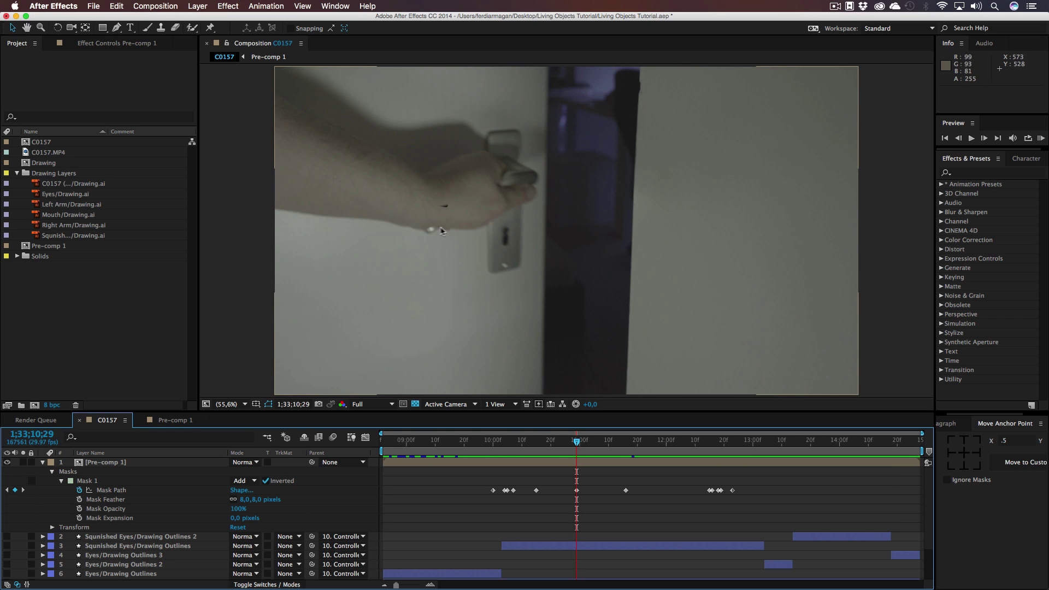
click(100, 483)
double_click(460, 205)
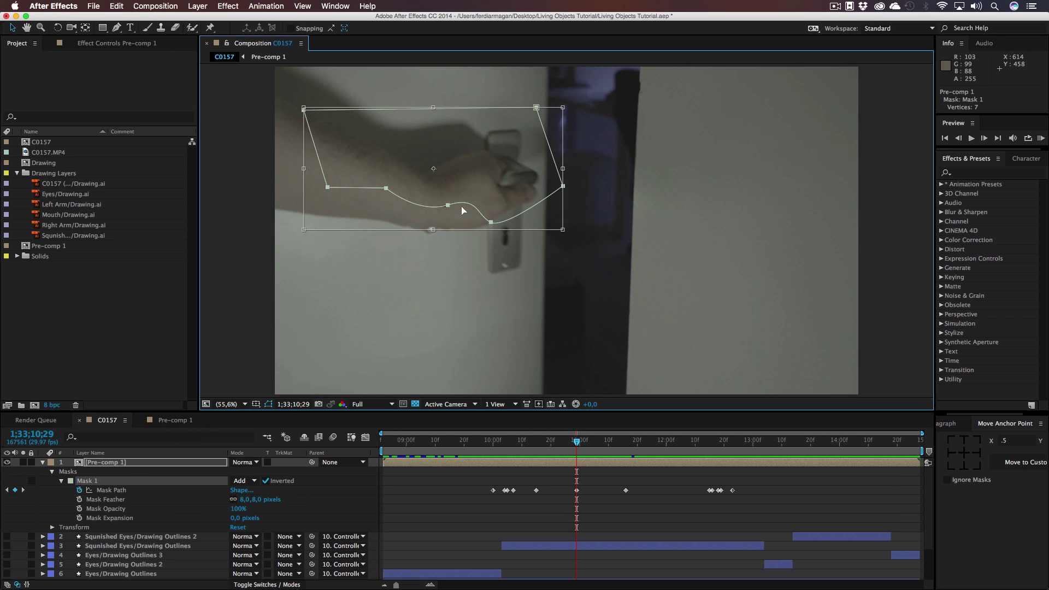
drag(464, 204, 463, 210)
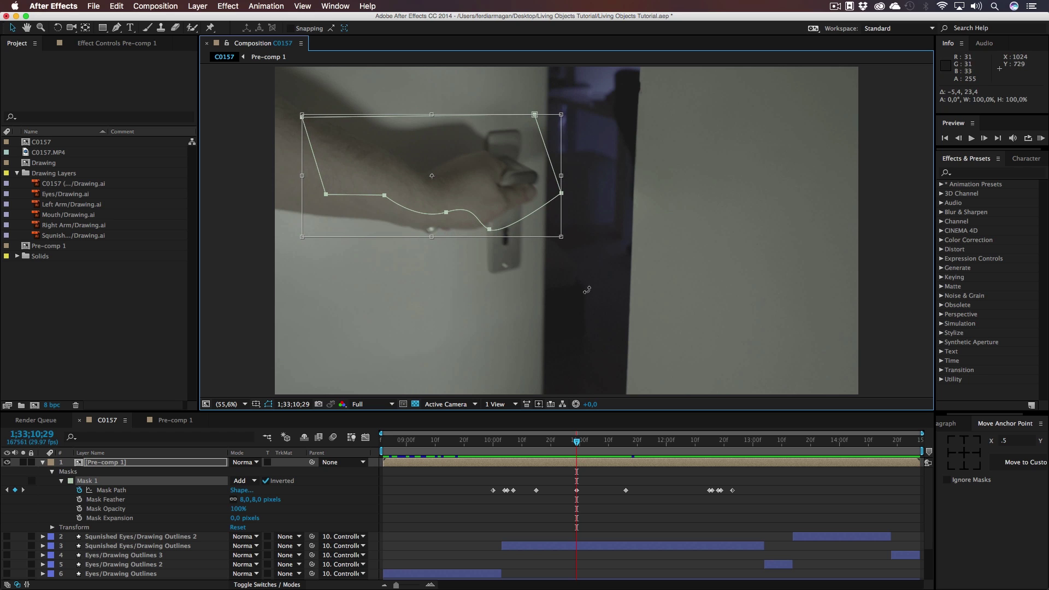
key(Return)
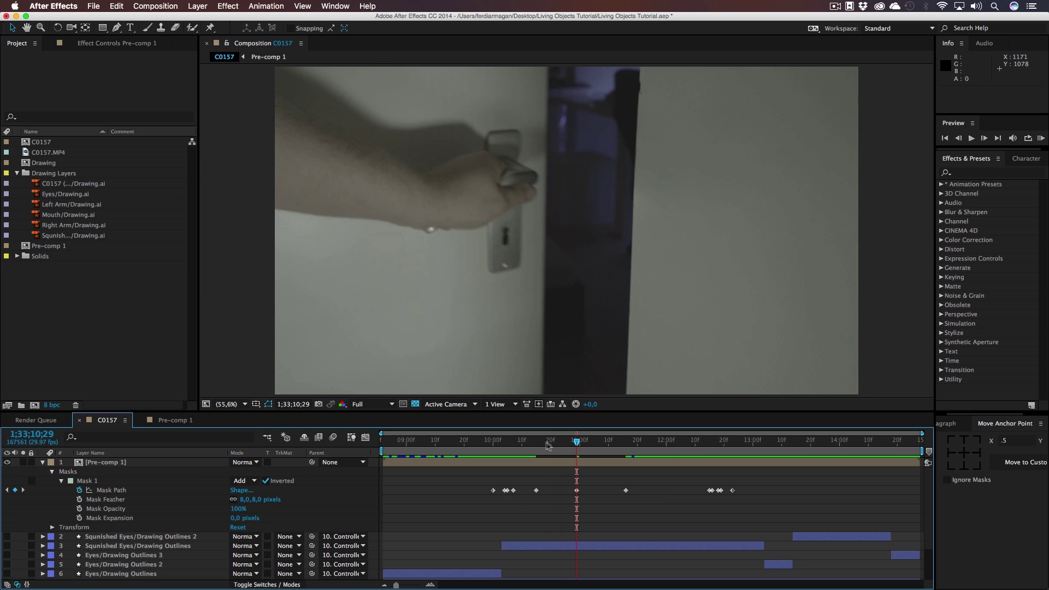
- Review the corrected mask around the hand's movement and return to the start at 1;33;08;22
click(505, 441)
drag(505, 442, 518, 467)
click(421, 442)
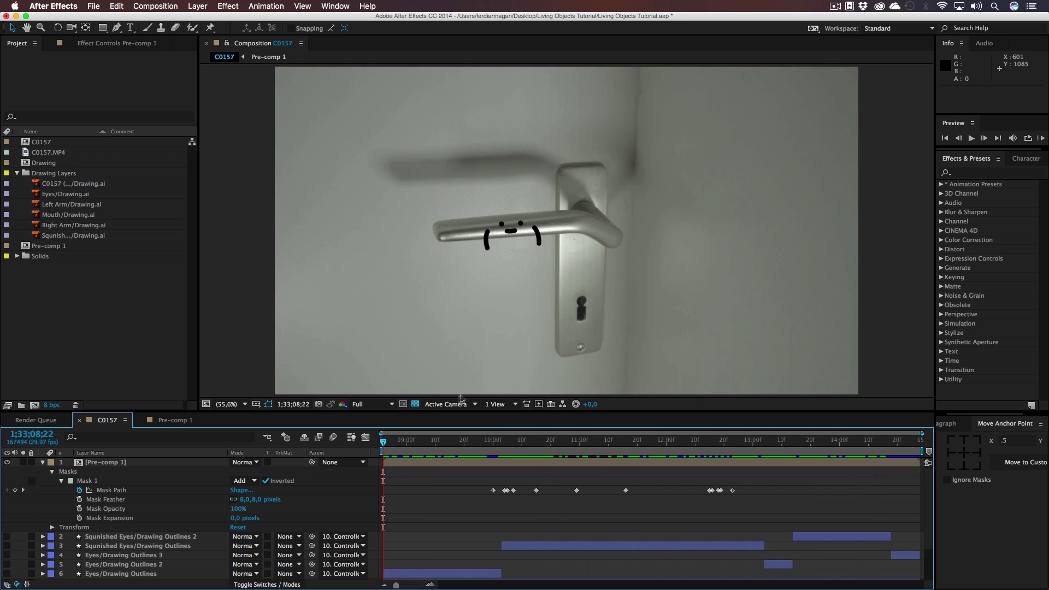
- Collapse the Pre-comp 1 properties and pre-compose all layers into a new composition named Footage & Doodle, moving all attributes into it
drag(243, 412, 243, 341)
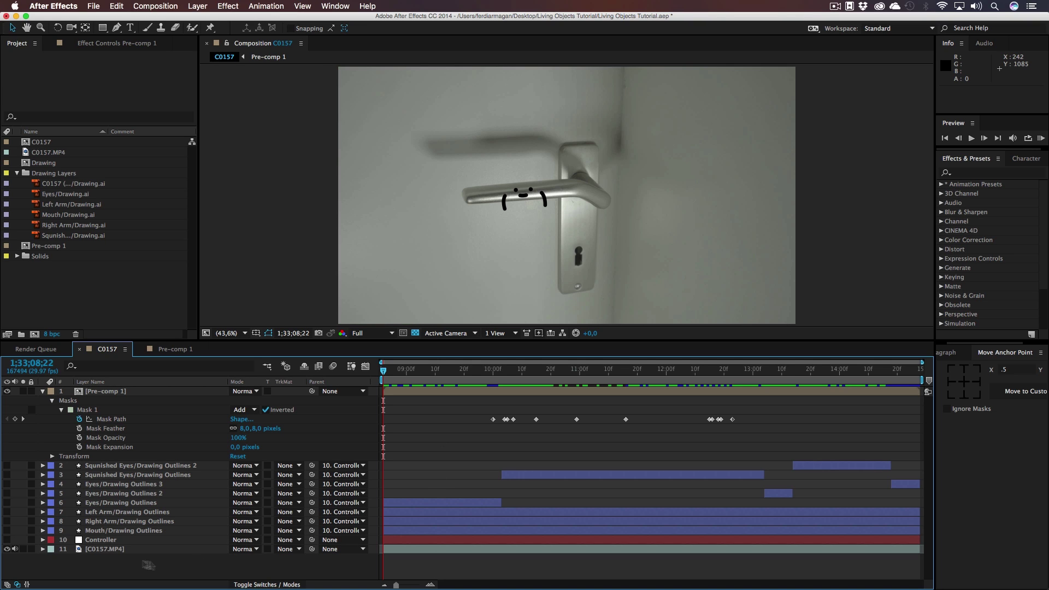
click(43, 391)
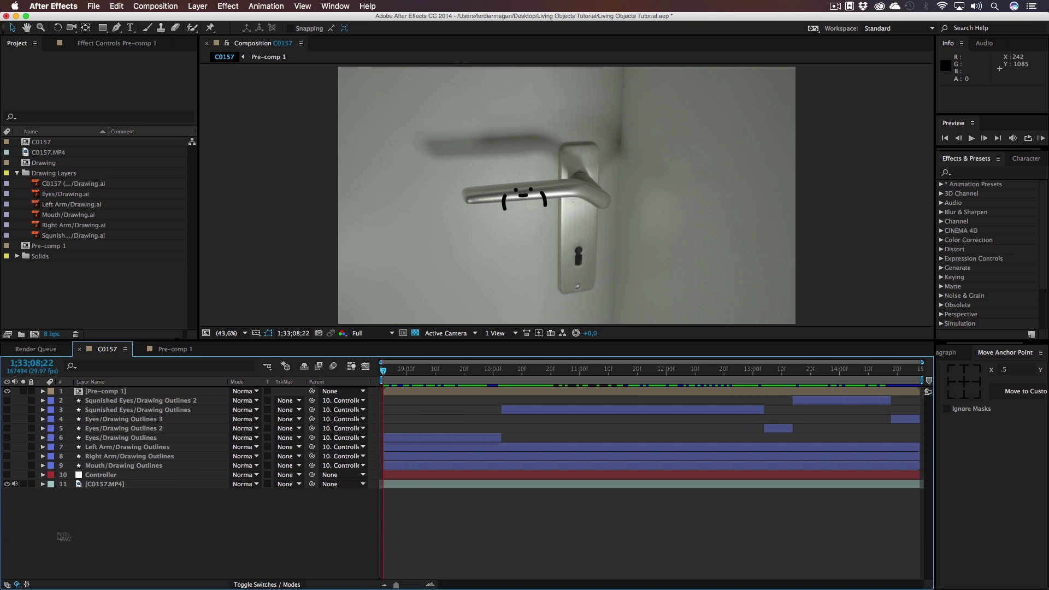
drag(128, 473, 99, 391)
right_click(100, 389)
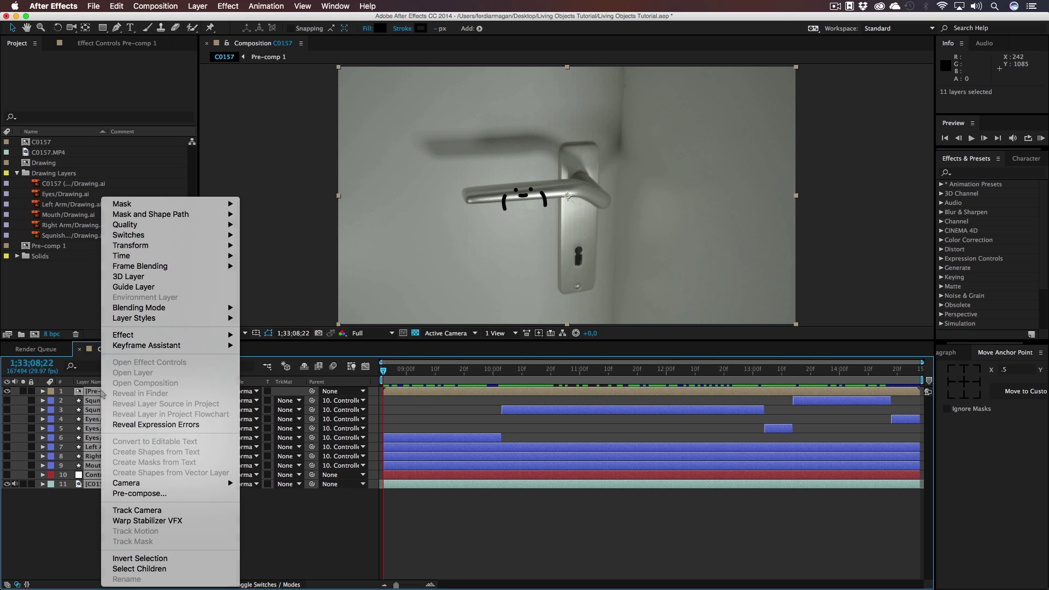
click(152, 495)
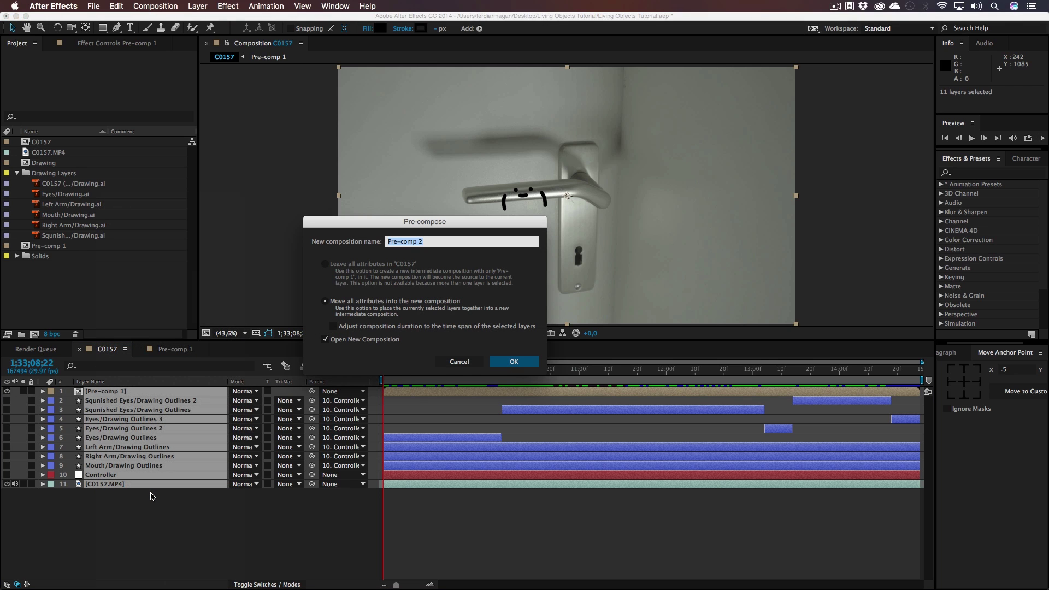
text(Footage )
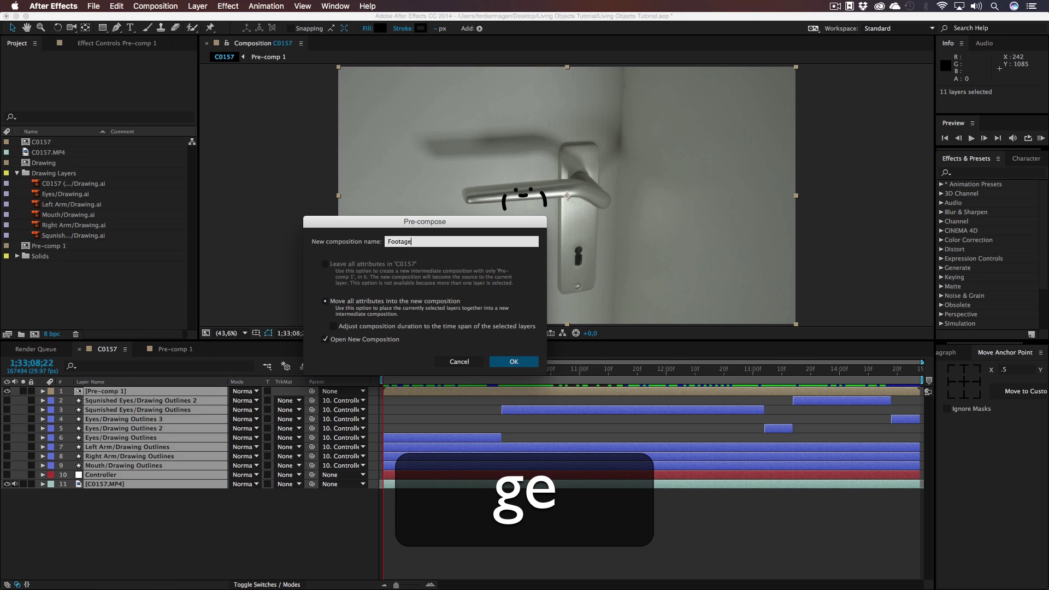
text(& Doodle)
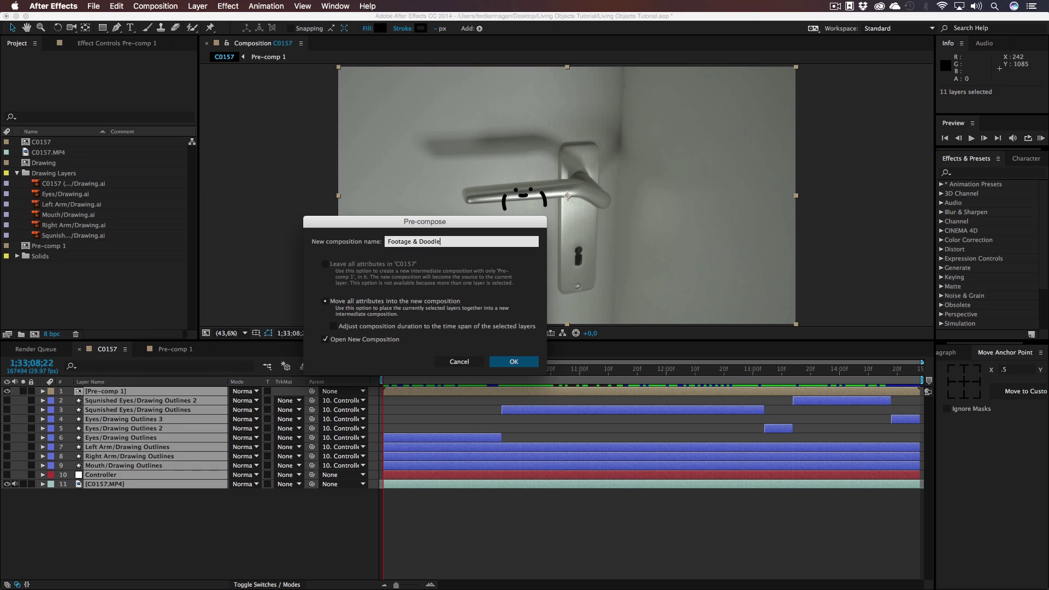
key(Return)
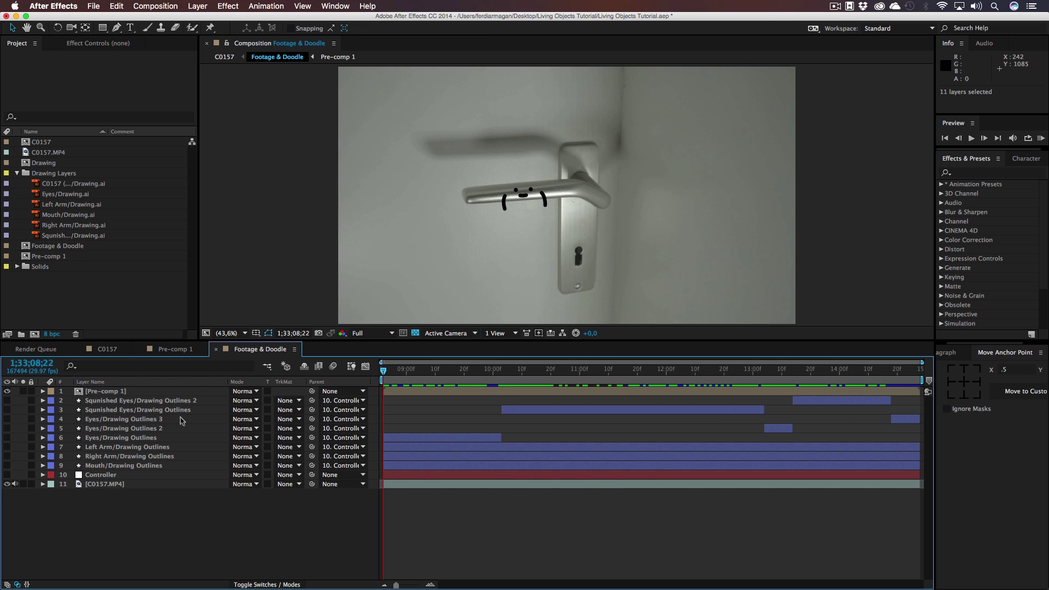
- Return to the C0157 composition, reveal the Footage & Doodle layer's Position, and set the composition width to 1080 px for a square frame
click(169, 349)
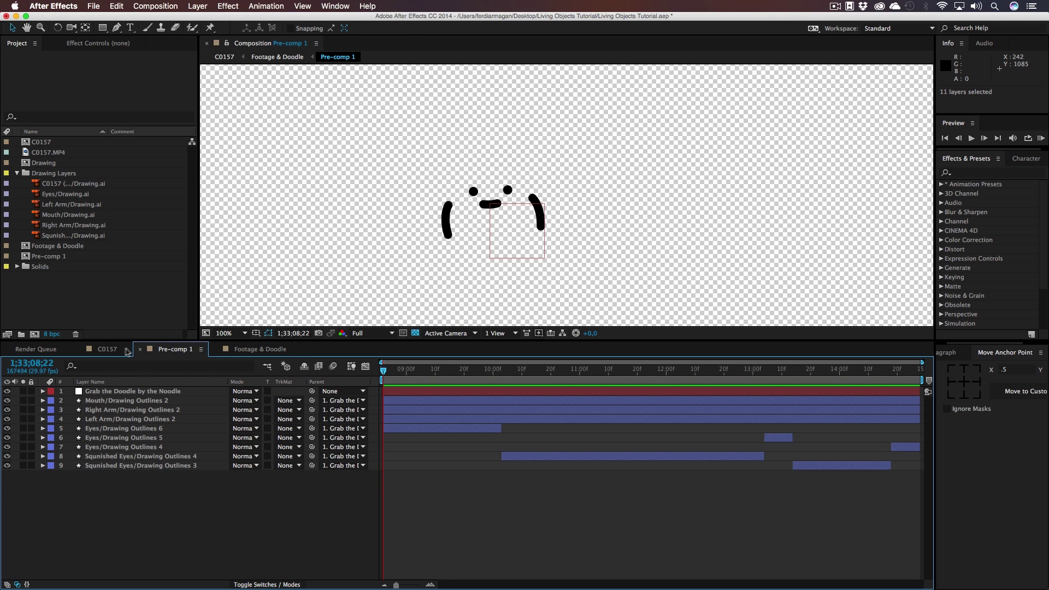
click(105, 350)
mouse_move(398, 374)
mouse_down()
mouse_move(534, 371)
mouse_move(397, 371)
mouse_up()
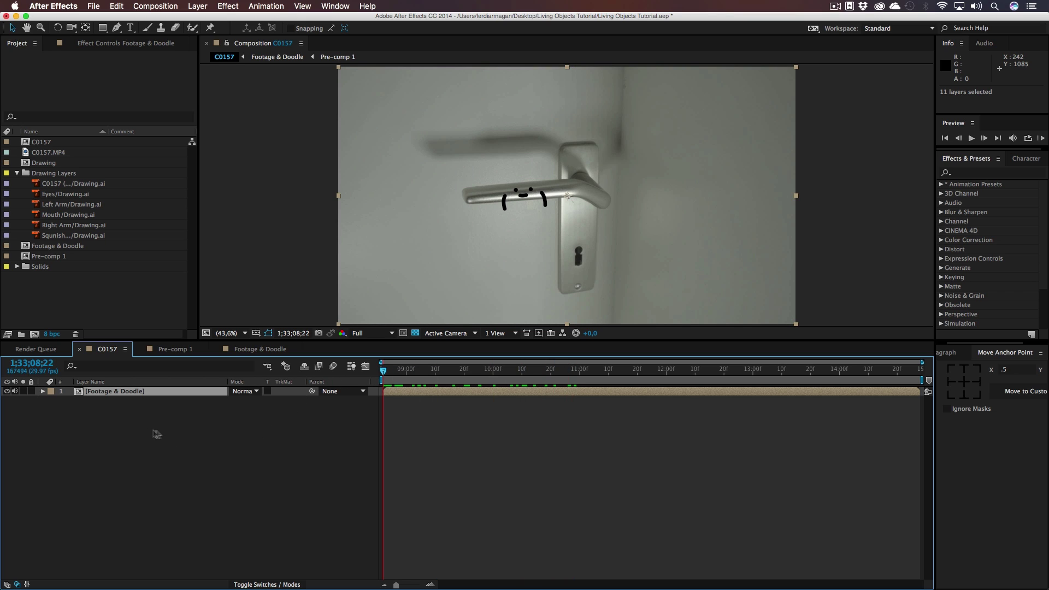
key(p)
click(155, 6)
click(177, 34)
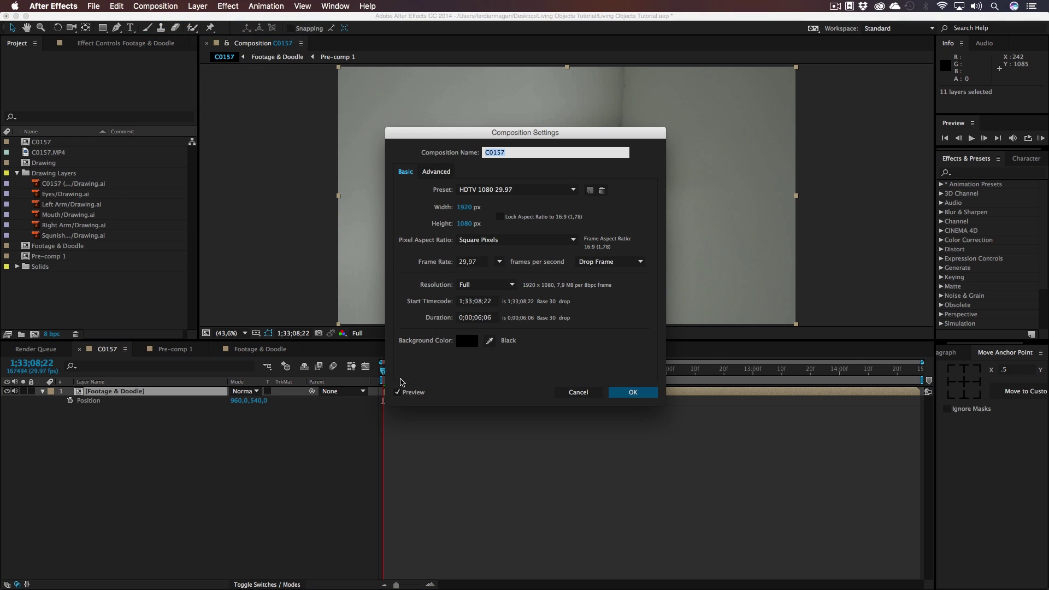
drag(491, 132, 489, 248)
click(461, 323)
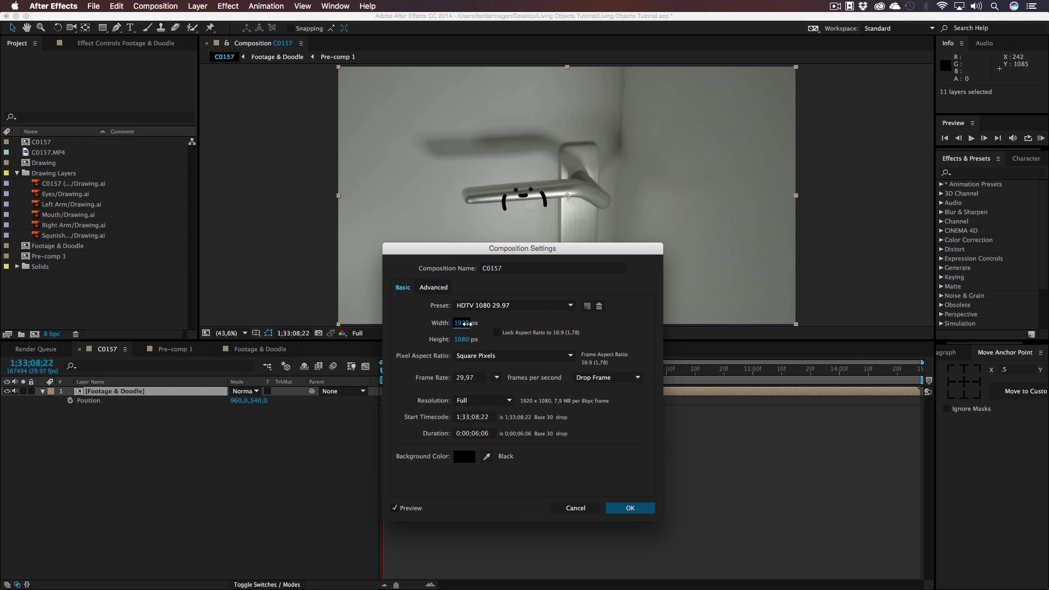
text(1080)
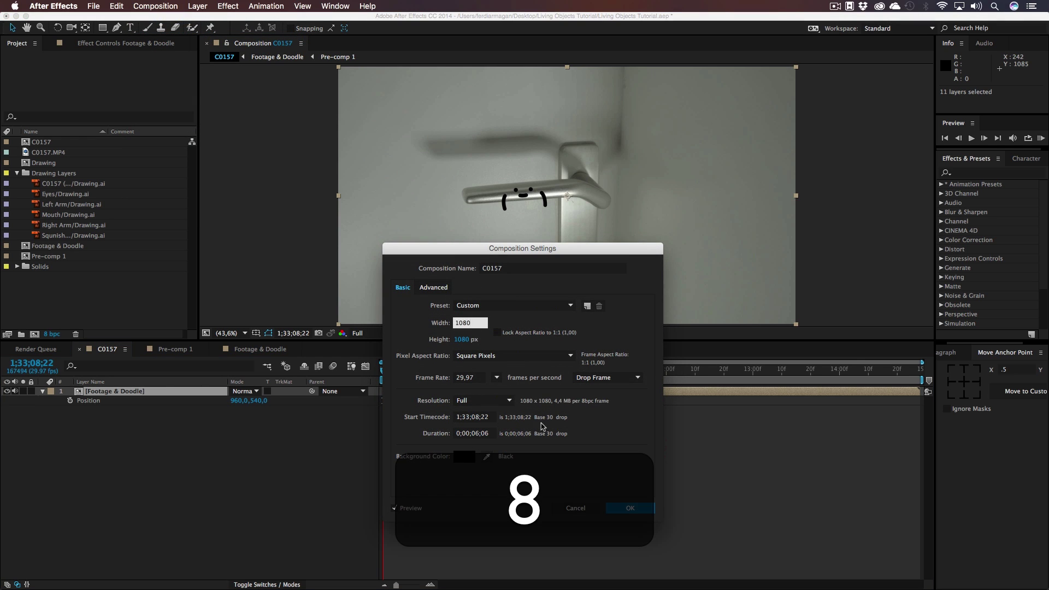
click(629, 508)
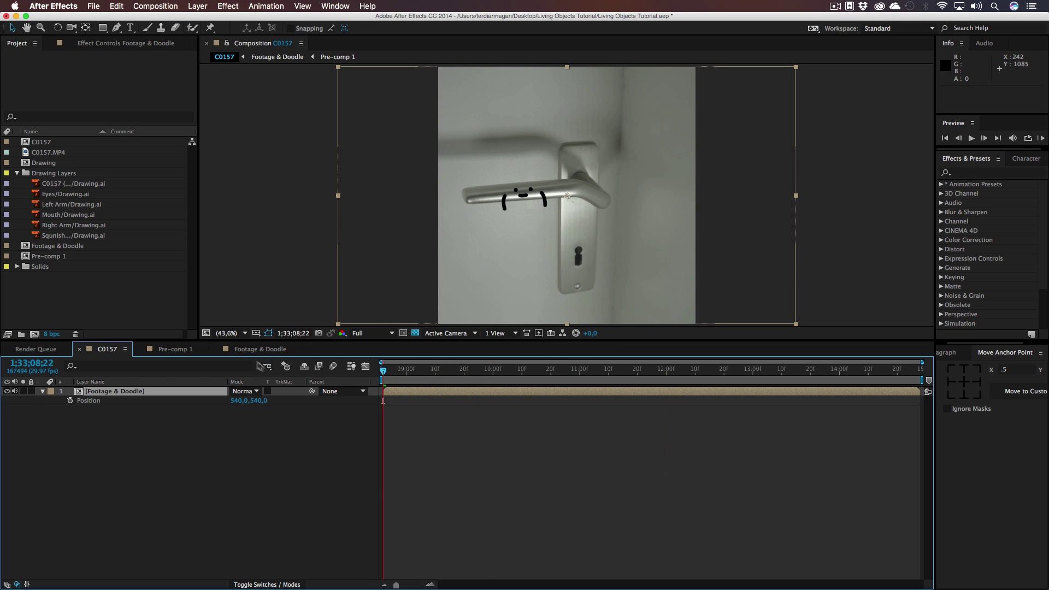
- Enable Position keyframes on Footage & Doodle at 1;33;08;22 and shift the layer horizontally to about 675, 540
click(257, 351)
click(107, 349)
mouse_move(366, 374)
mouse_down()
mouse_move(622, 372)
mouse_move(362, 375)
mouse_up()
key(p)
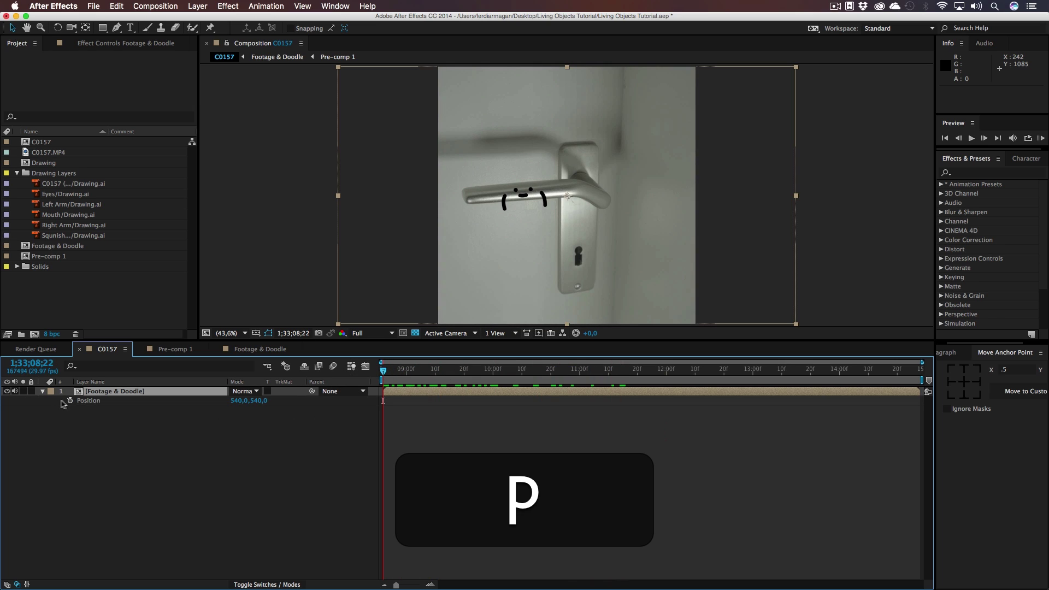
click(70, 400)
drag(445, 268, 477, 256)
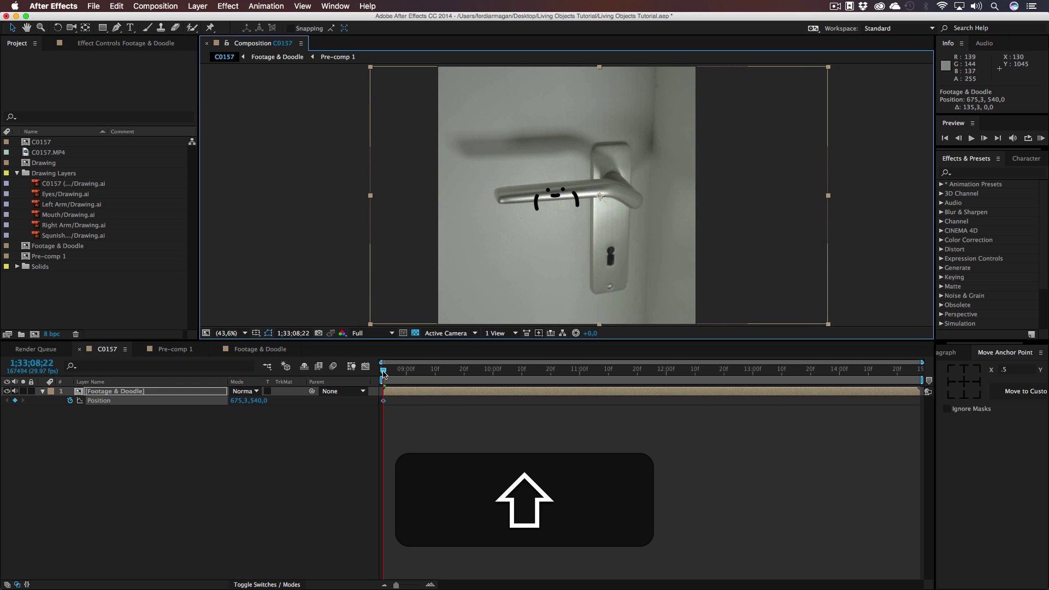
- Keyframe the layer's Position horizontally to about 879, 540 at 1;33;11;03 and about 953, 540 at 1;33;12;12
drag(486, 378, 588, 370)
drag(508, 242, 556, 241)
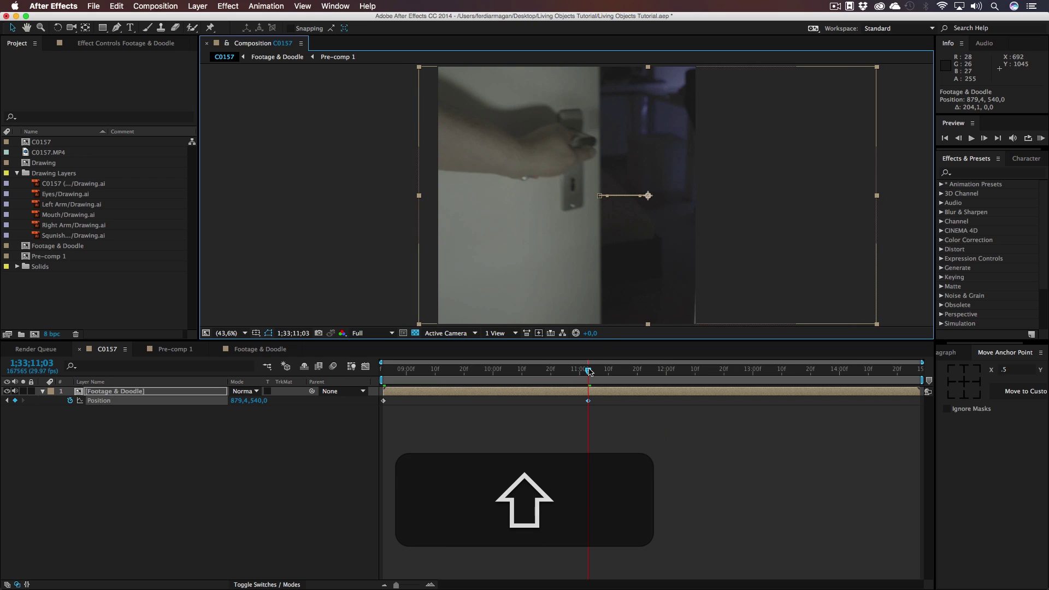
drag(589, 372, 702, 374)
drag(493, 207, 510, 208)
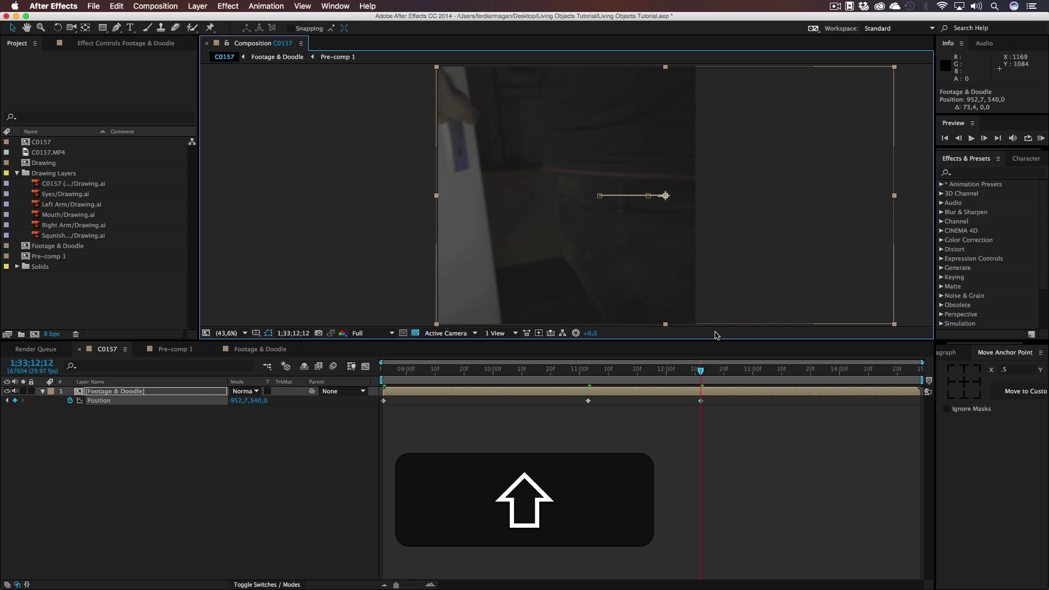
- Add Position keyframes near 1;33;13;12 and just before 1;33;14;00, shifting the layer about 120 pixels left each time
drag(704, 370, 787, 380)
drag(674, 196, 644, 197)
drag(789, 379, 836, 372)
drag(705, 285, 677, 285)
- Preview the reframing animation from the start of the composition at 1;33;08;22
mouse_move(837, 371)
mouse_down()
mouse_move(904, 380)
mouse_move(383, 380)
mouse_up()
click(971, 138)
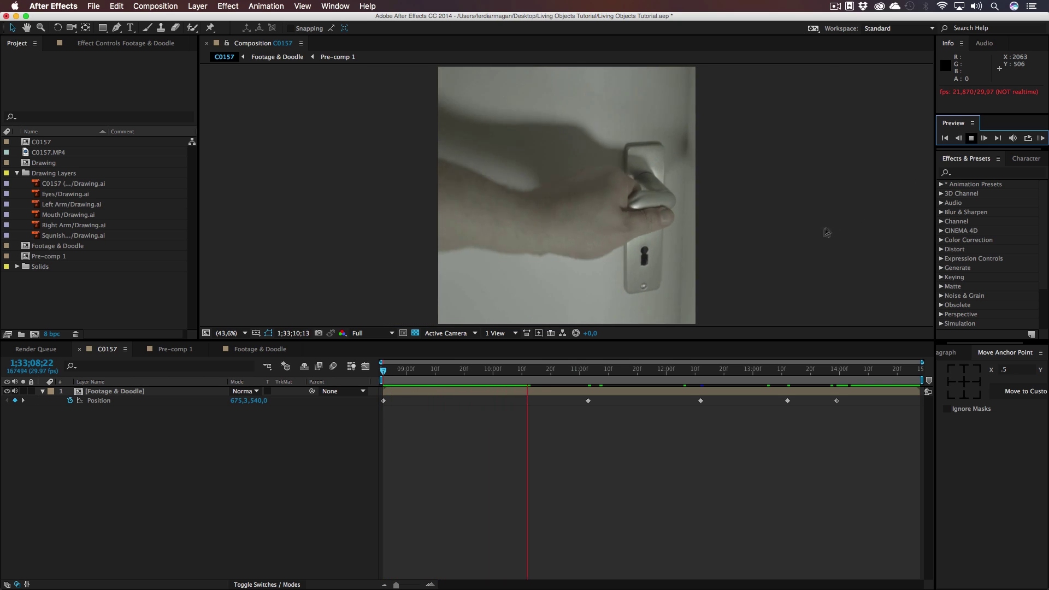
key(space)
- Move the 1;33;11;03 Position keyframe onto the start to replace the first one, and paste a copy back near 1;33;11;04
click(516, 369)
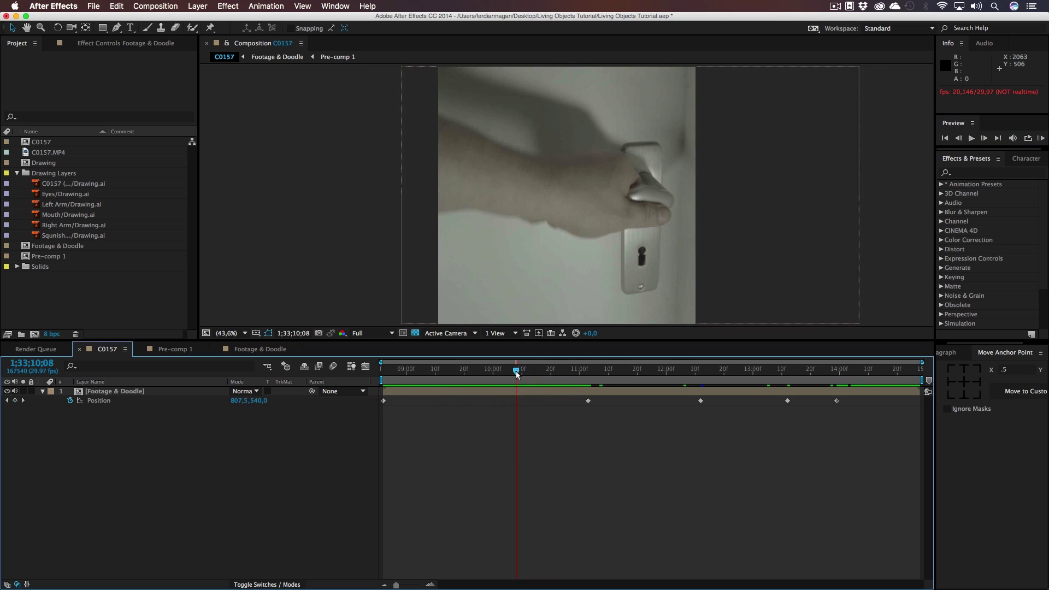
drag(588, 400, 439, 408)
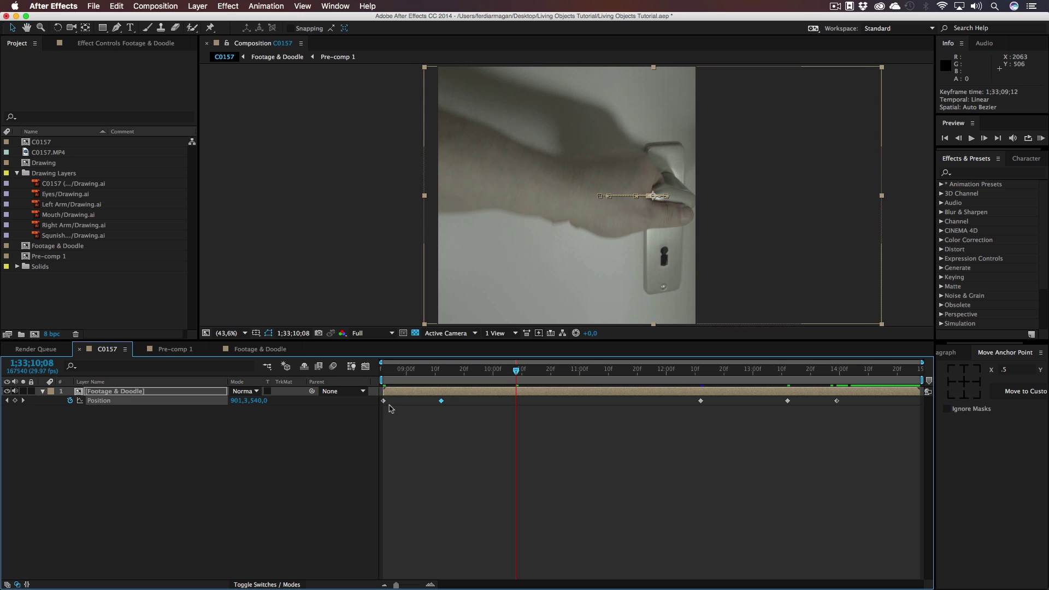
drag(441, 405, 395, 413)
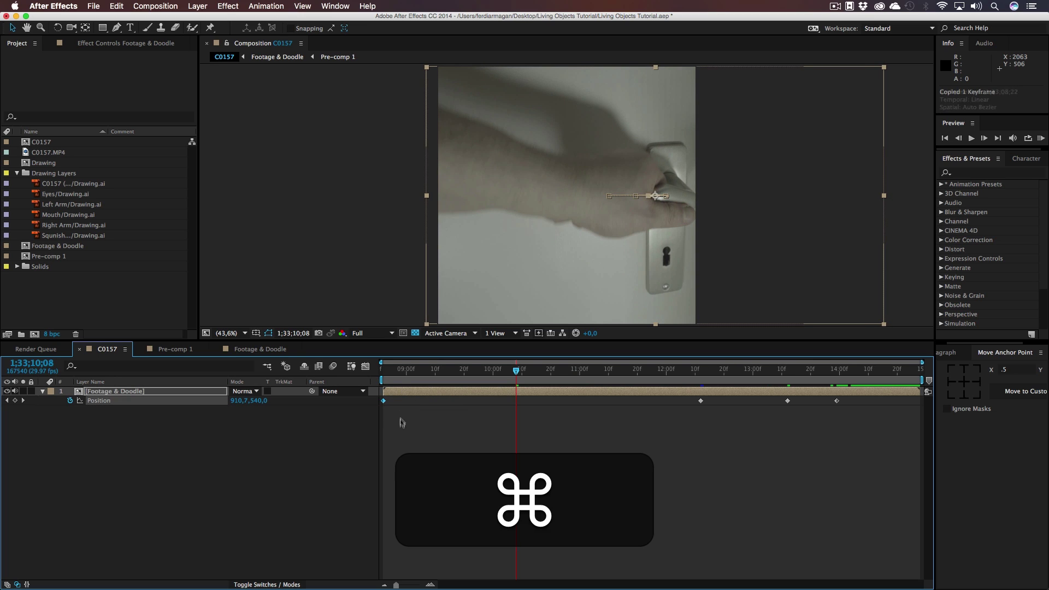
key(super+c)
drag(519, 373, 383, 422)
key(super+v)
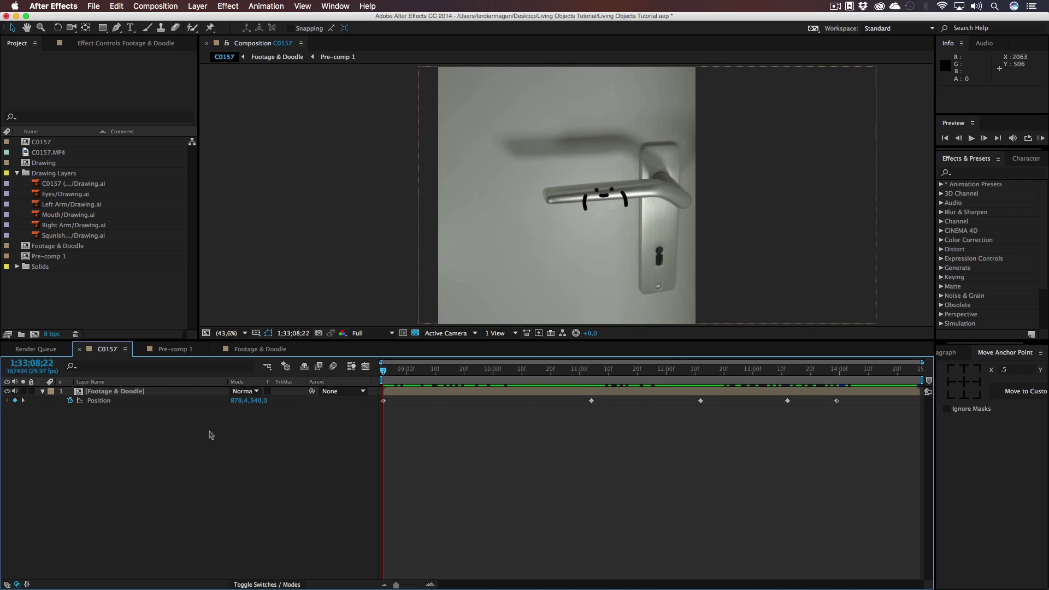
- Add the expression wiggle(5,5); to the Position of the Footage & Doodle layer
click(95, 393)
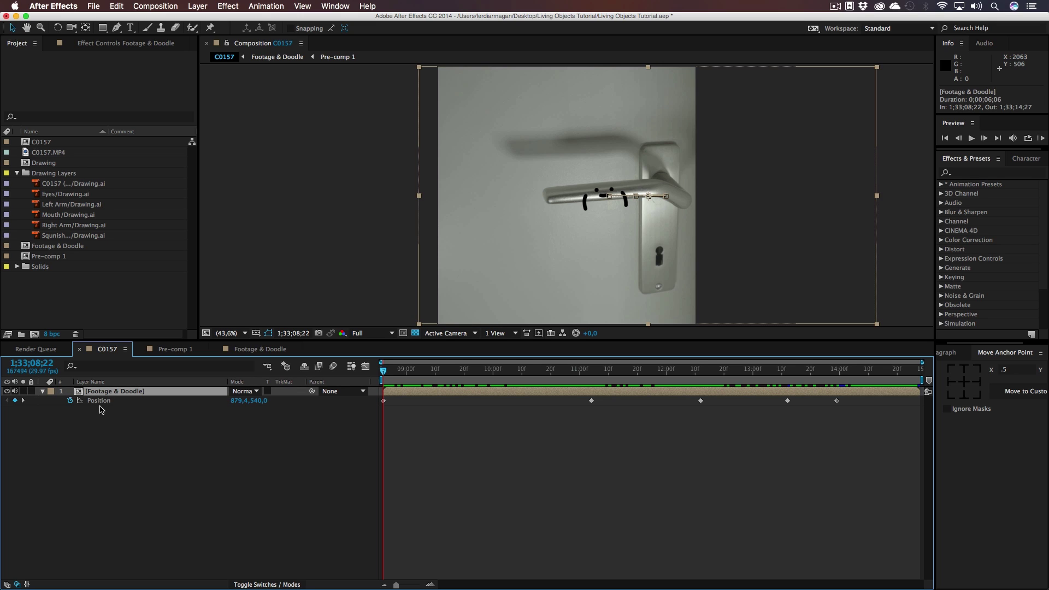
alt+click(70, 400)
text(wiggle(5,5);)
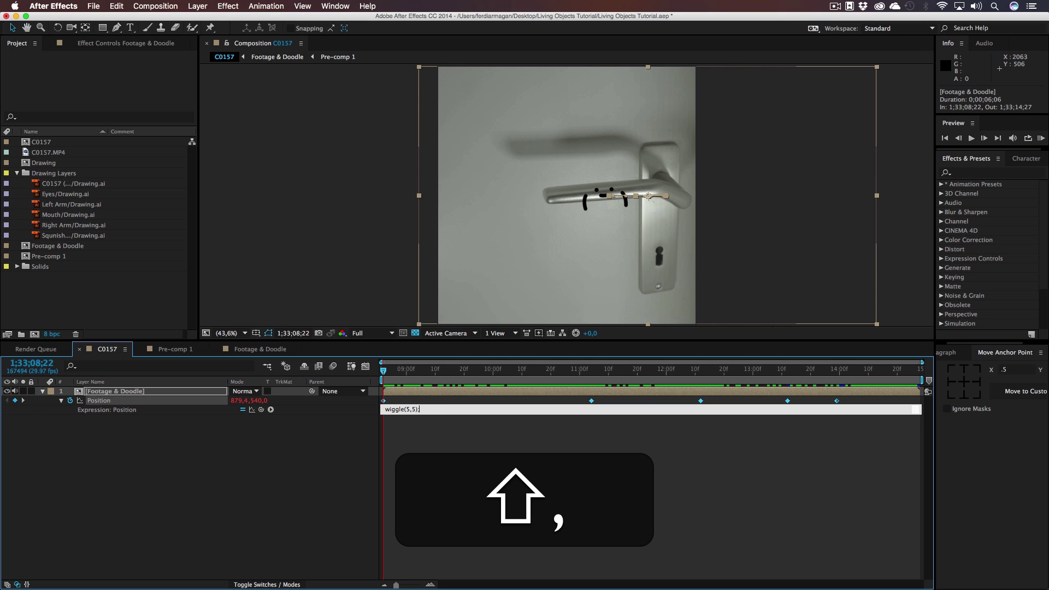
key(Return)
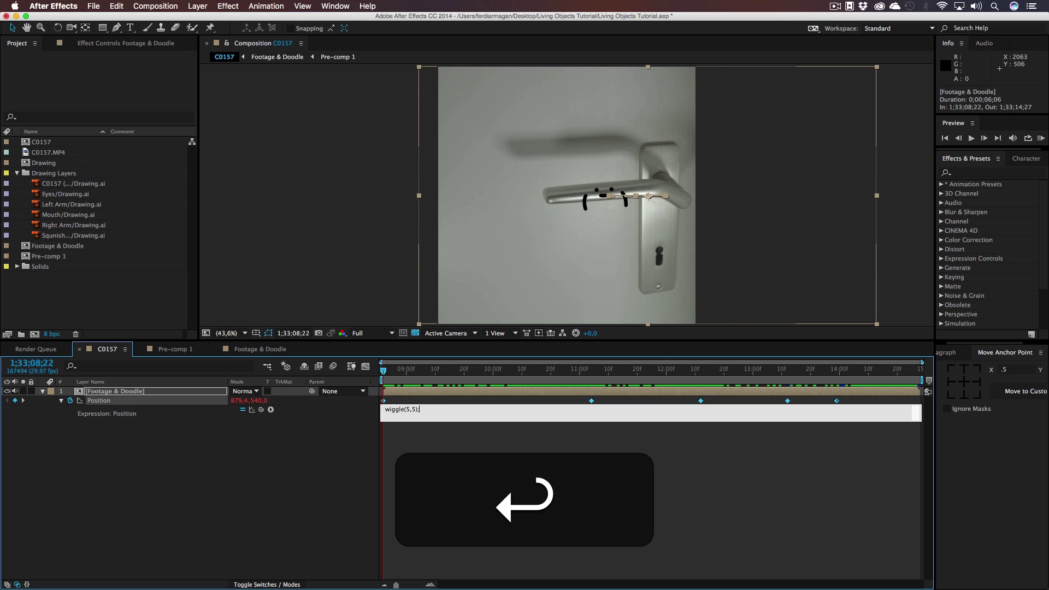
key(BackSpace)
click(438, 445)
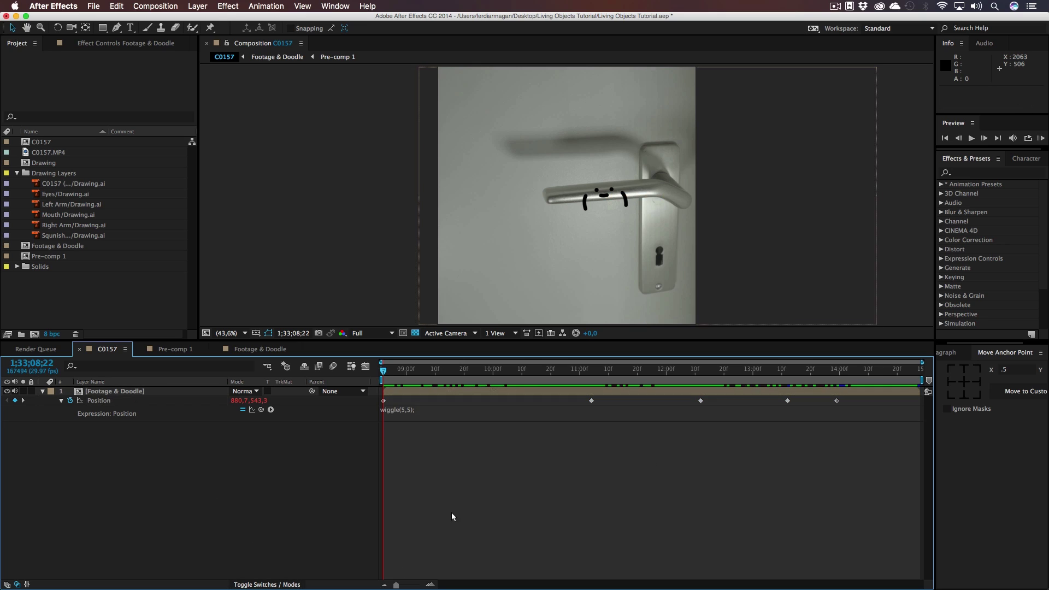
- Scale the Footage & Doodle layer to 105% and check the frame edges up to 1;33;14;21
drag(404, 374, 383, 374)
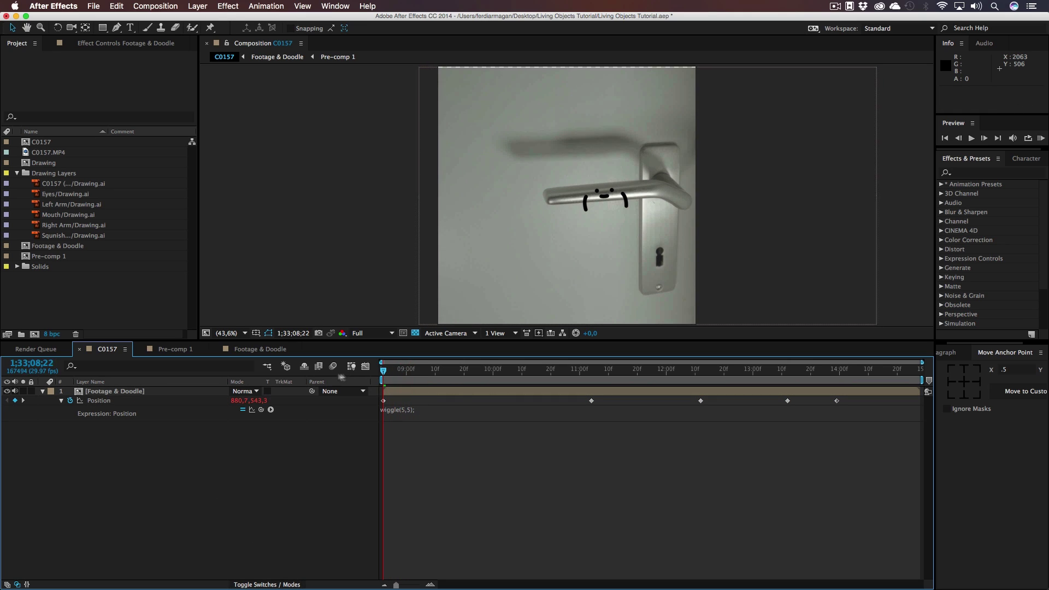
click(156, 392)
key(s)
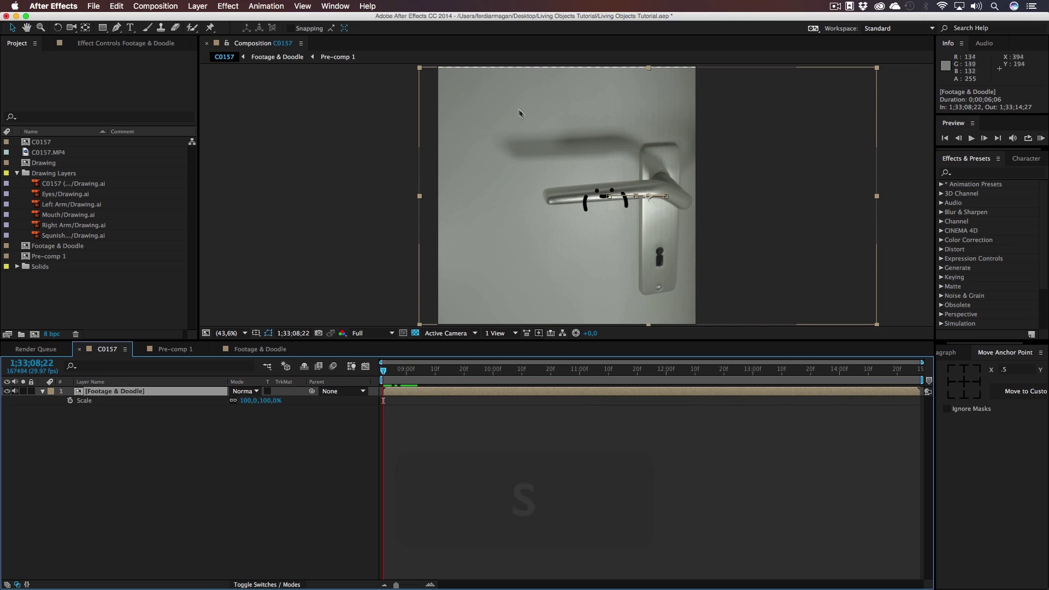
drag(267, 400, 306, 399)
mouse_move(385, 374)
mouse_down()
mouse_move(704, 374)
mouse_move(900, 393)
mouse_up()
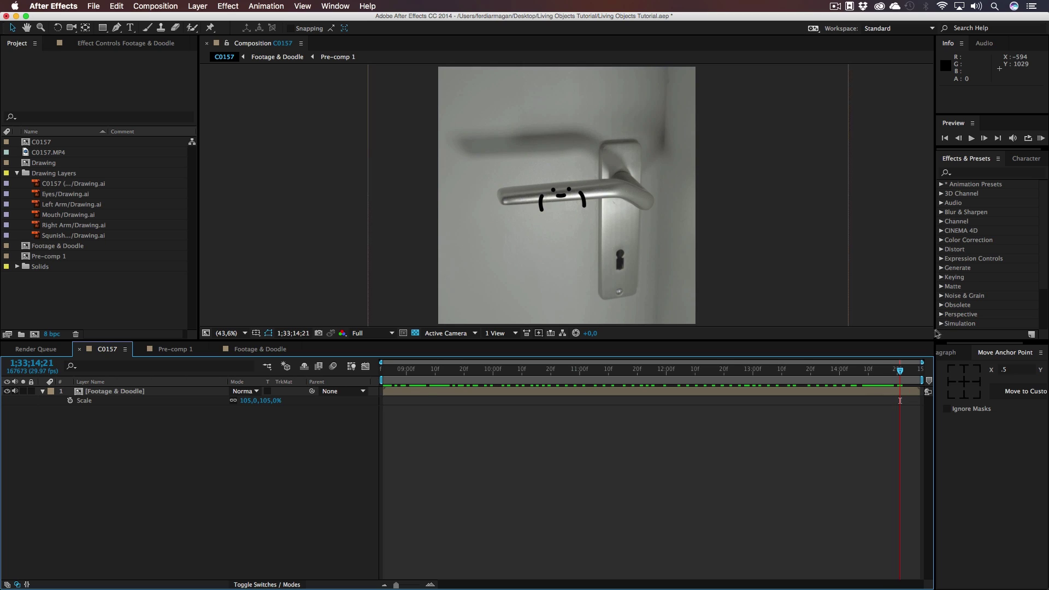
- Apply the Noise effect to the Footage & Doodle layer with 10% noise and color noise turned off
right_click(90, 456)
click(580, 459)
click(983, 173)
text(noise)
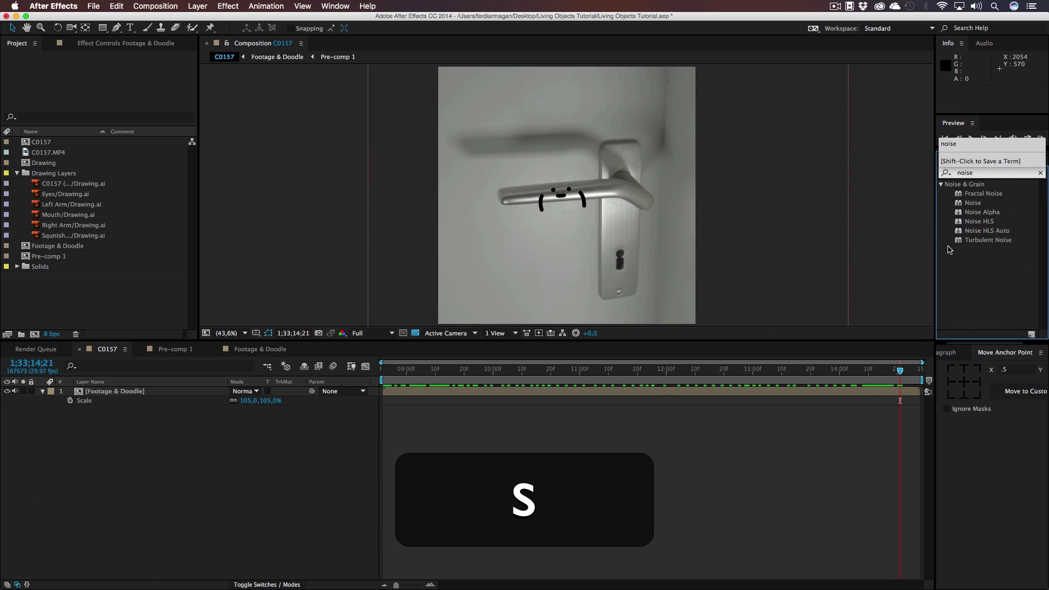
mouse_move(973, 203)
mouse_down()
mouse_move(219, 402)
mouse_move(105, 393)
mouse_up()
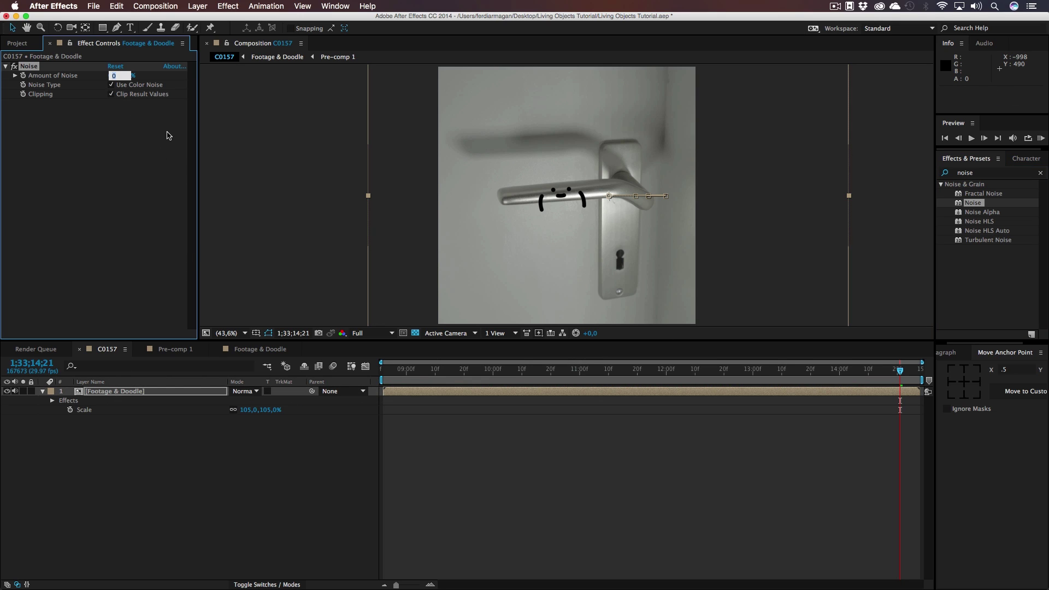
text(10+)
key(Return)
- Preview the square composition with wiggle and noise from the start at 1;33;08;22
click(508, 462)
key(space)
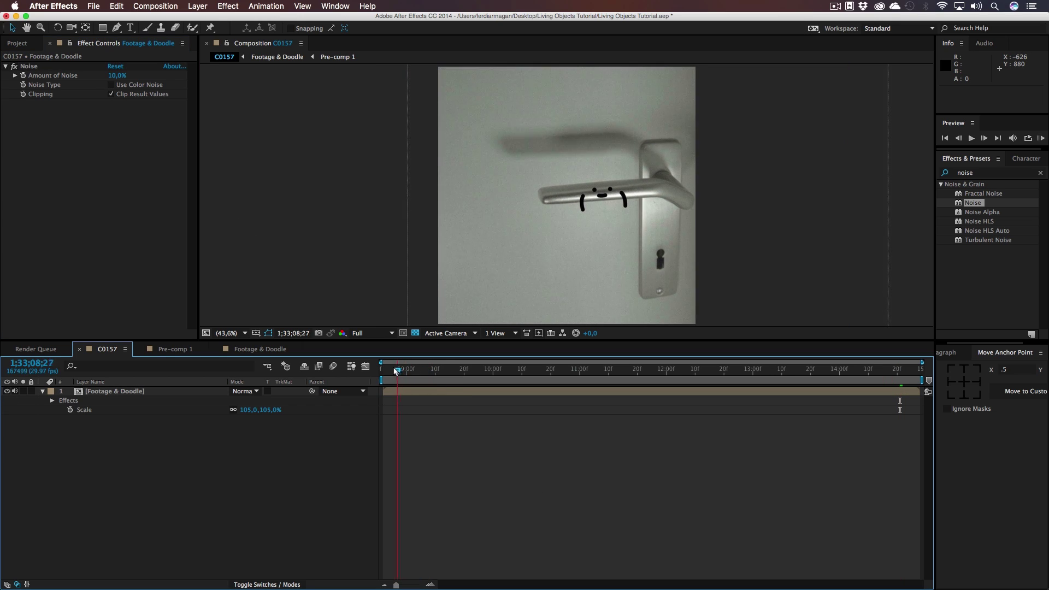
click(971, 140)
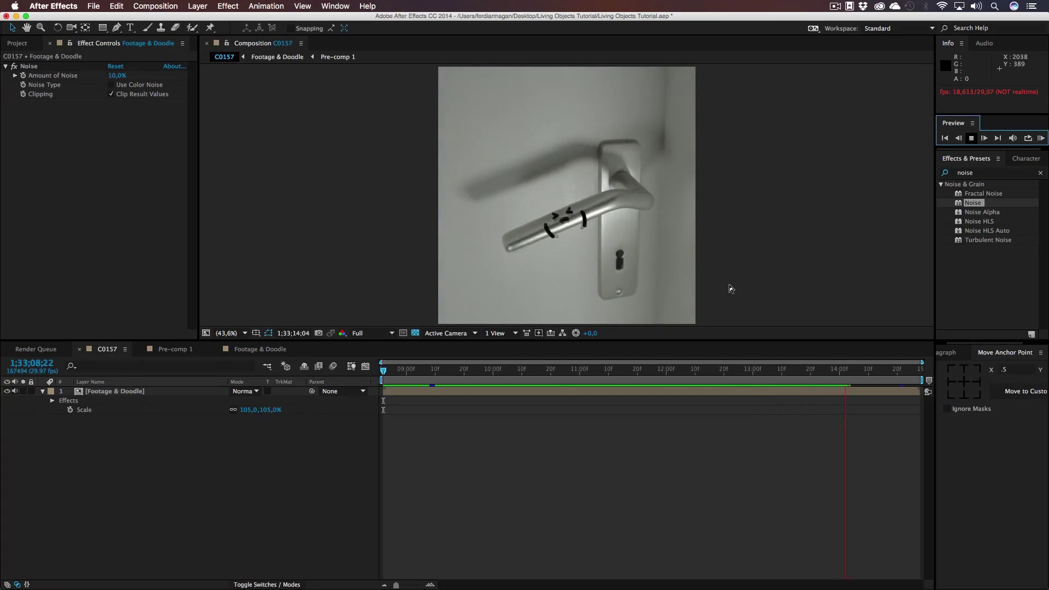
- Check the frame at 1;33;10;01 and collapse the Footage & Doodle layer's open properties
click(410, 370)
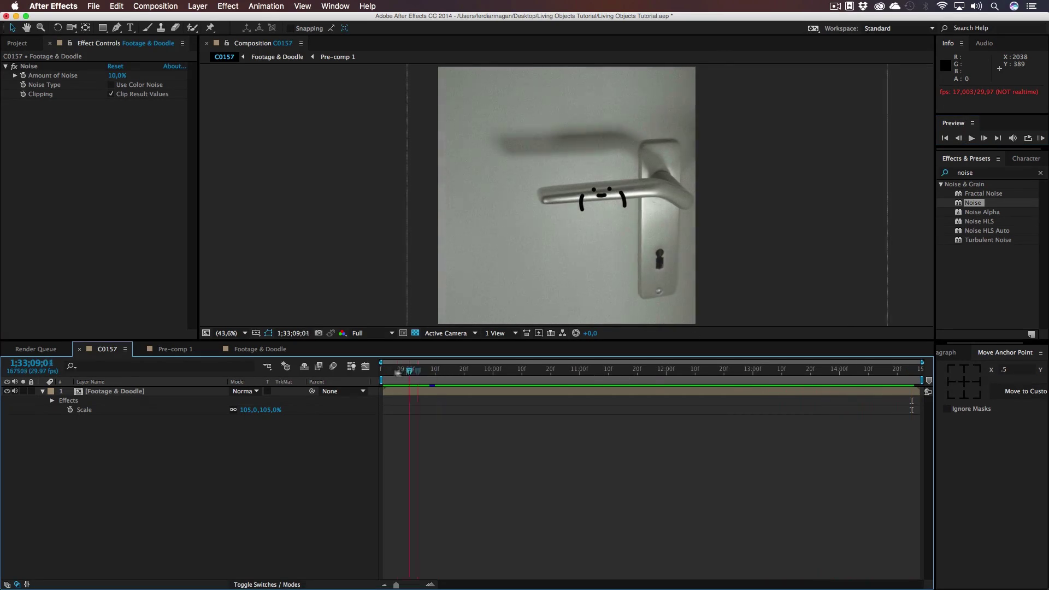
drag(468, 373, 495, 370)
click(158, 394)
key(s)
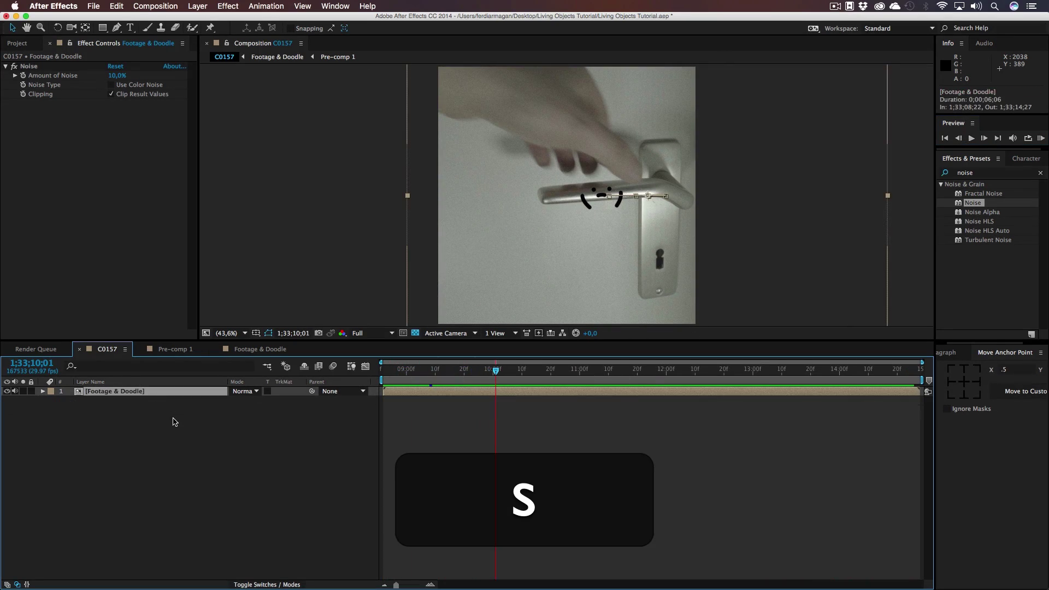
- Keyframe the Footage & Doodle layer's scale at 105% at 1;33;08;22 and again at 1;33;12;00
click(70, 401)
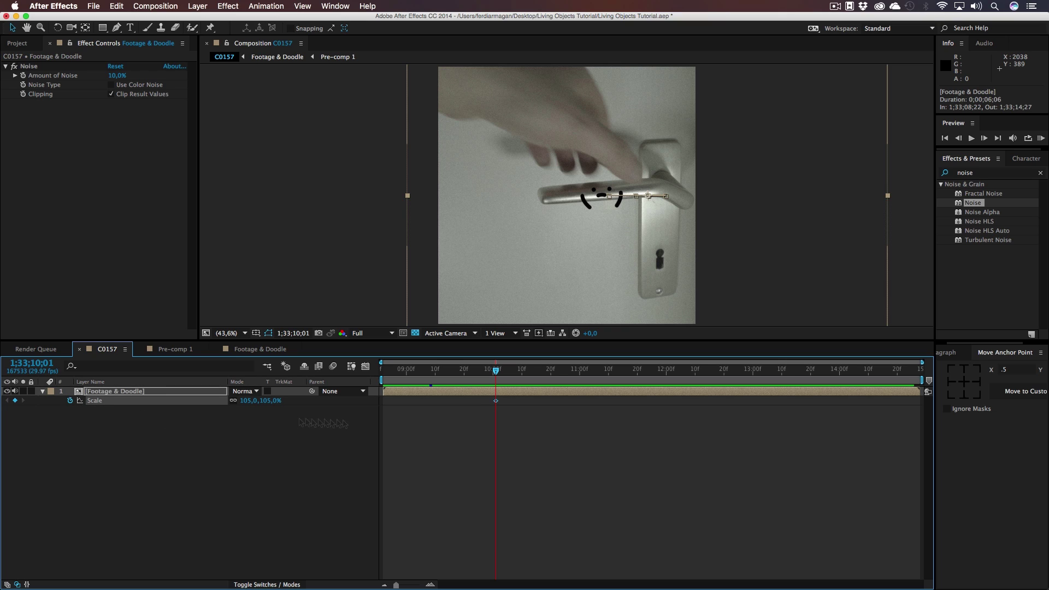
drag(496, 402, 382, 402)
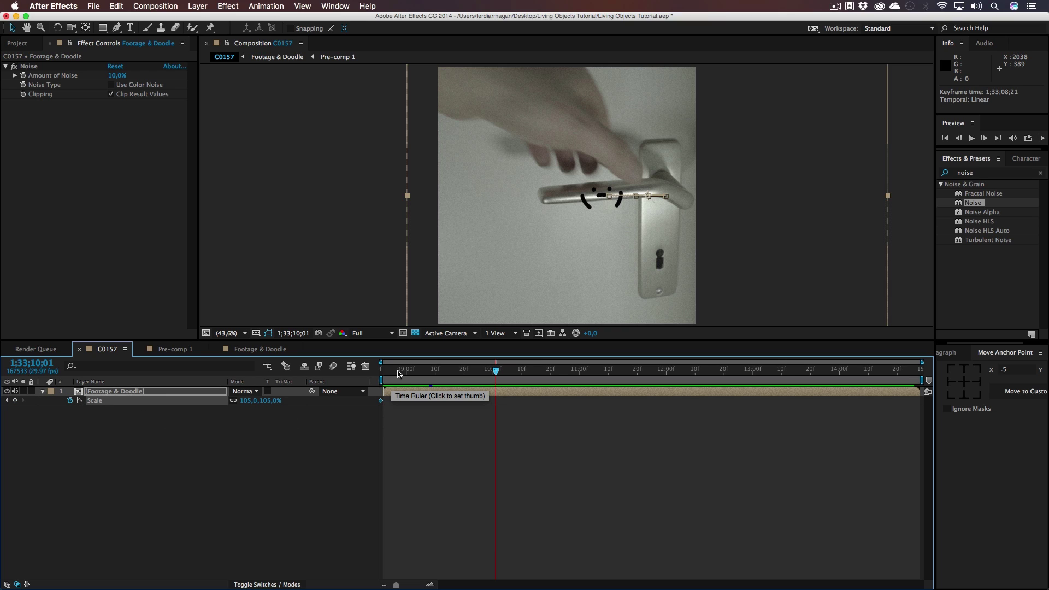
key(u)
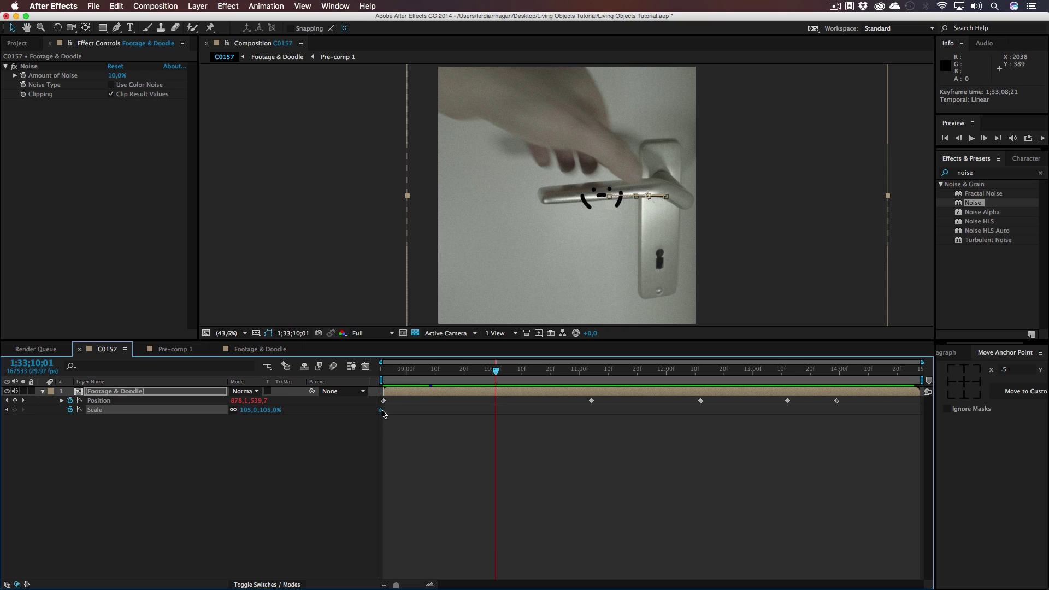
drag(394, 375, 700, 385)
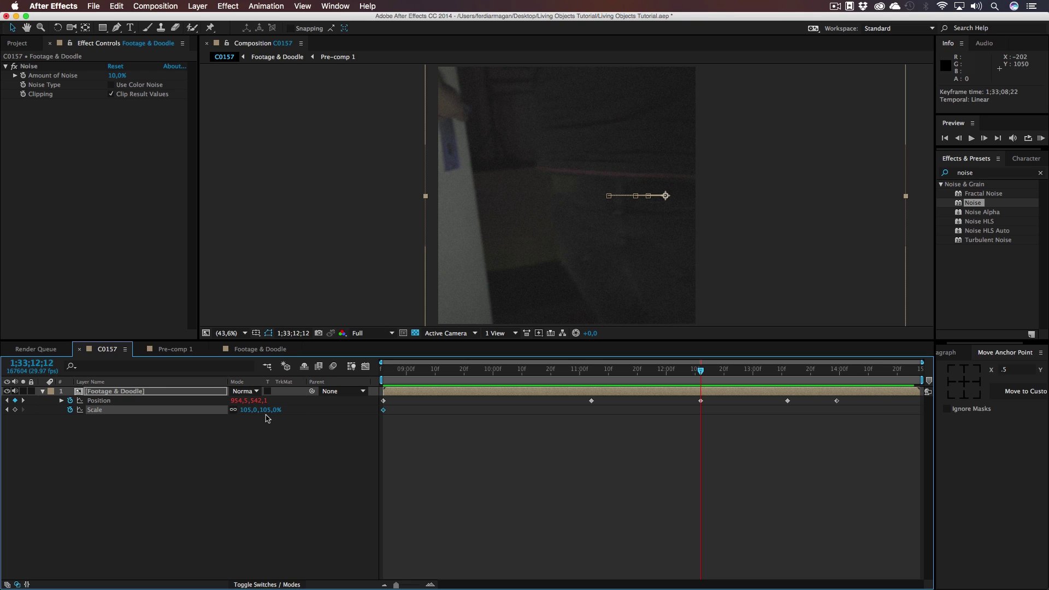
key(super+v)
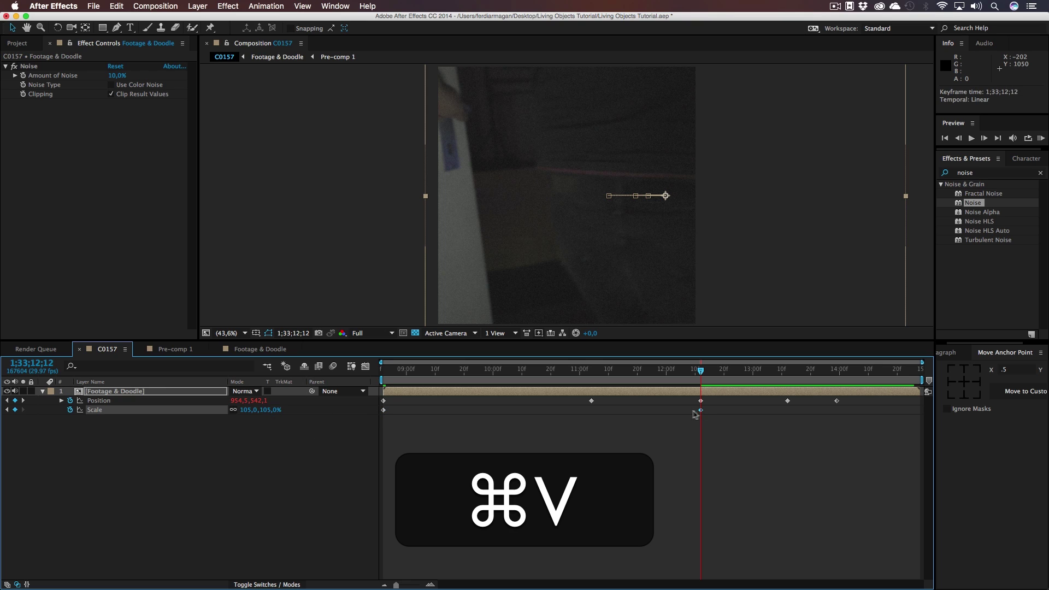
key(s)
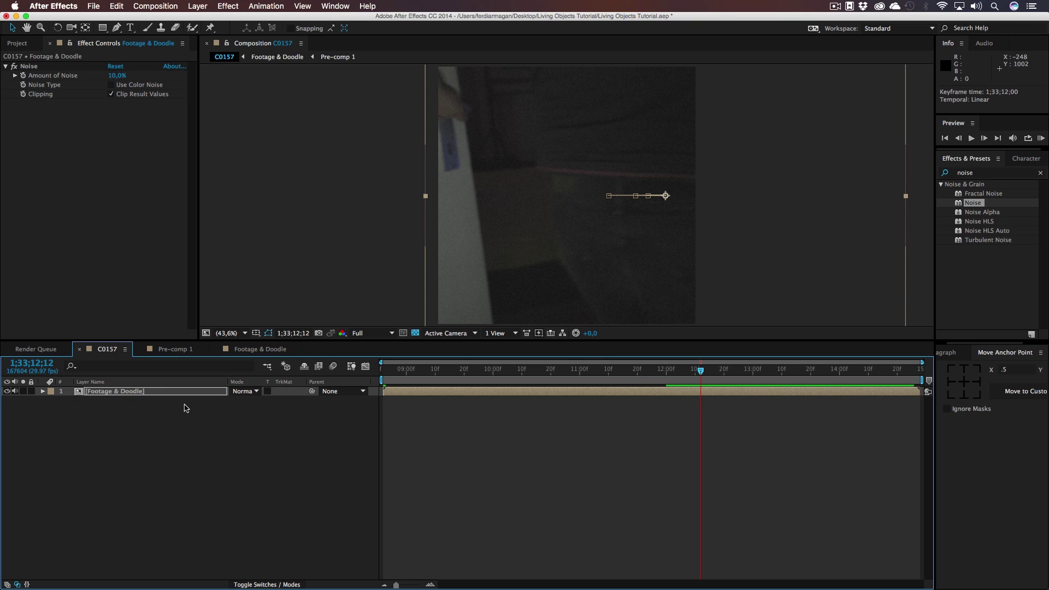
- Set the layer's scale to 125% at 1;33;12;12, then position it at about 1157, 650 there and about 994, 545 at 1;33;12;00
key(s)
drag(268, 401, 283, 401)
drag(539, 179, 580, 206)
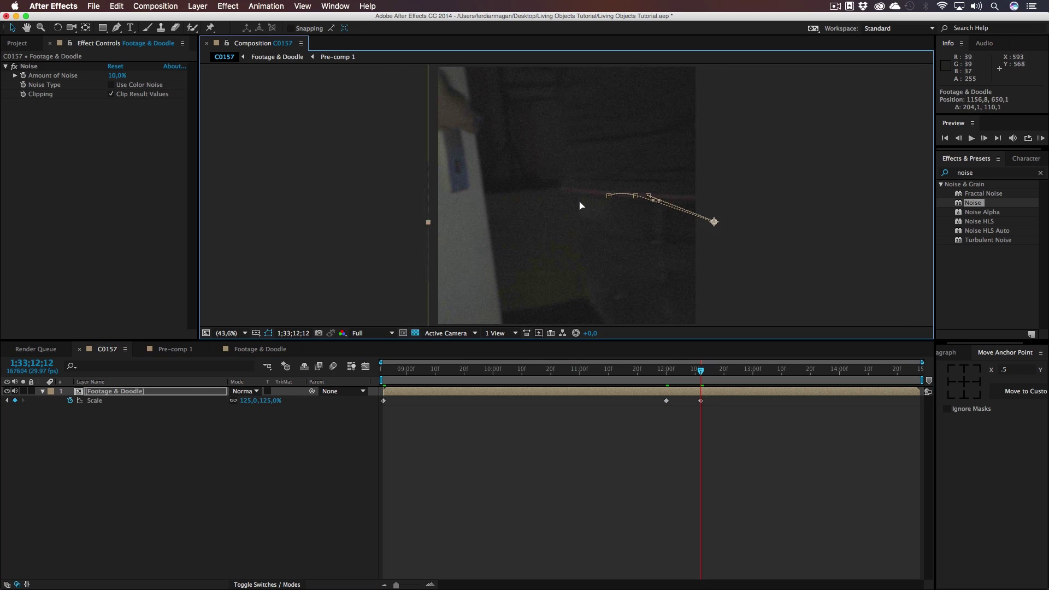
mouse_move(700, 370)
mouse_down()
mouse_move(428, 369)
mouse_move(680, 370)
mouse_move(665, 371)
mouse_up()
drag(605, 281, 587, 265)
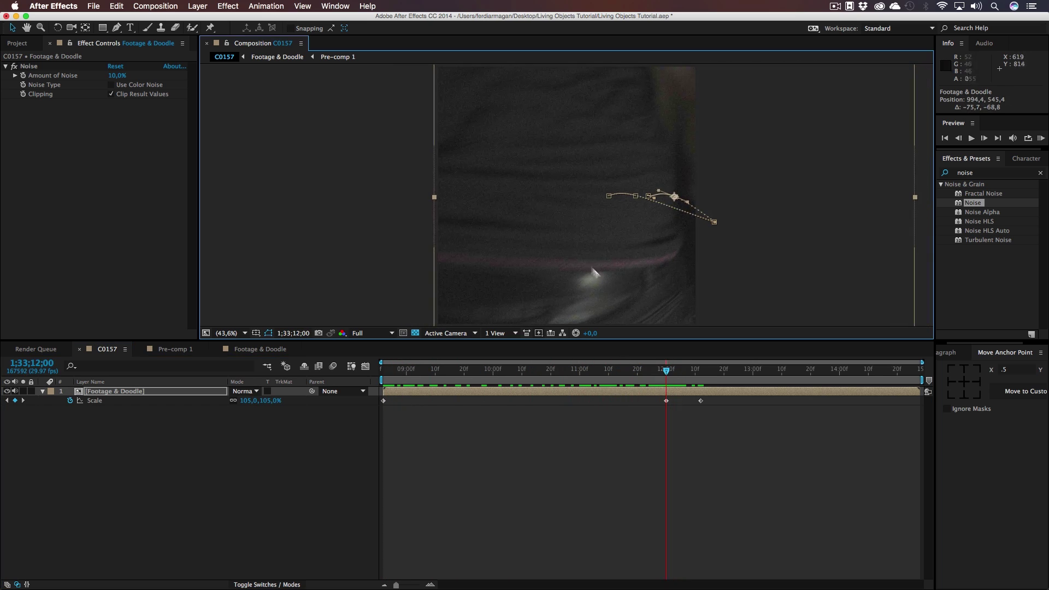
- Copy the first 105% scale keyframe of the Footage & Doodle layer and place the copy at 1;33;13;18
click(639, 371)
drag(639, 371, 895, 397)
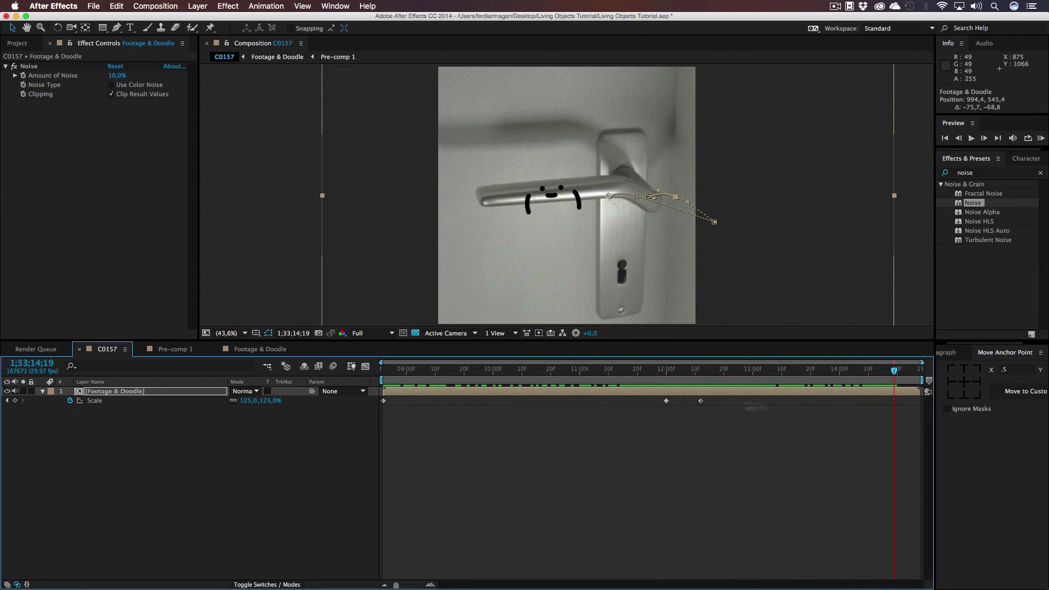
click(383, 400)
key(super+c)
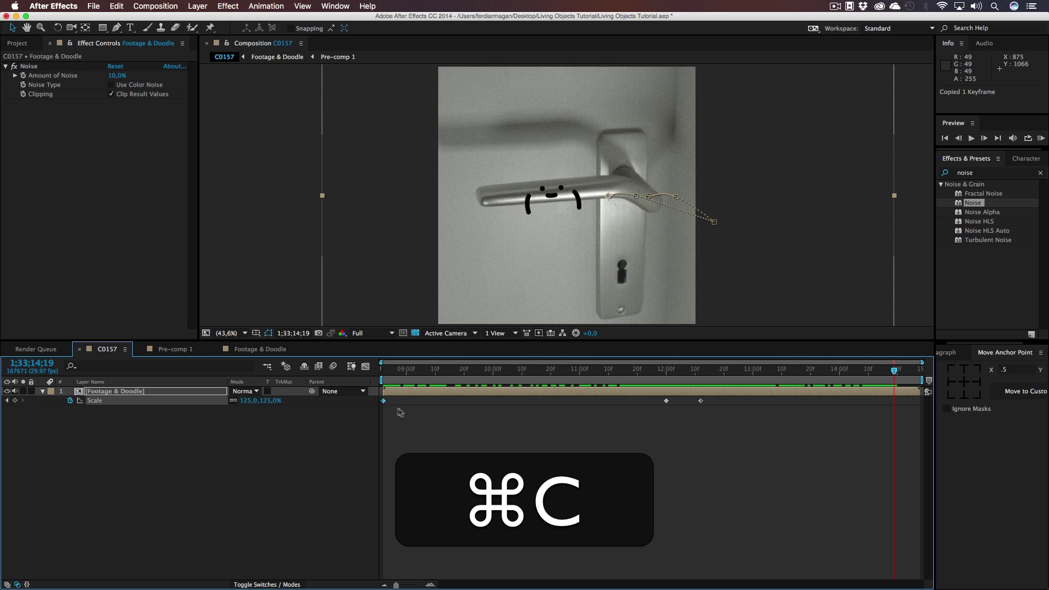
key(super+v)
mouse_move(784, 375)
mouse_down()
mouse_move(679, 373)
mouse_move(773, 377)
mouse_up()
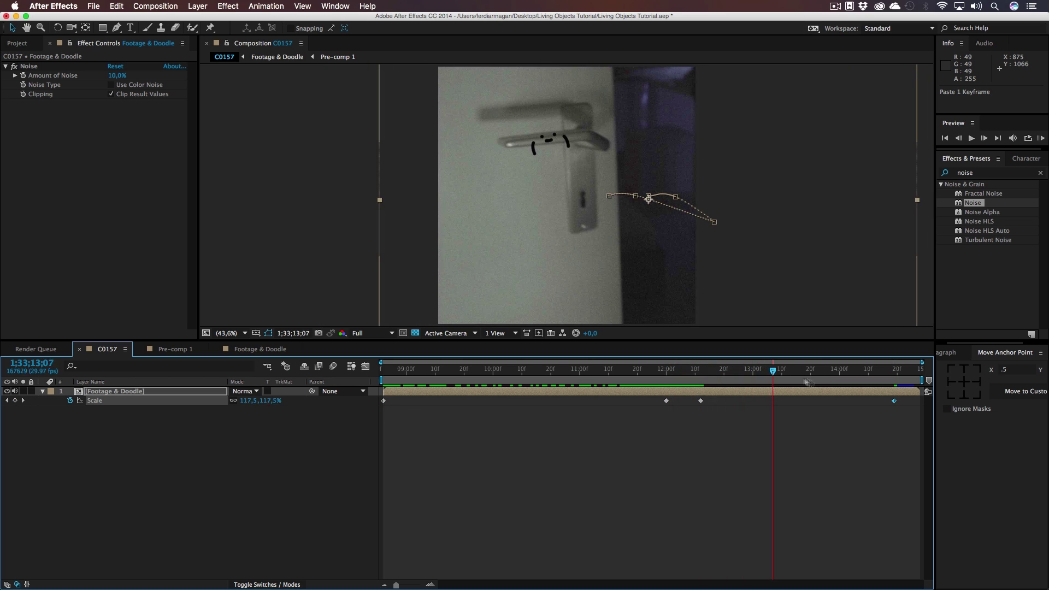
drag(900, 402, 806, 401)
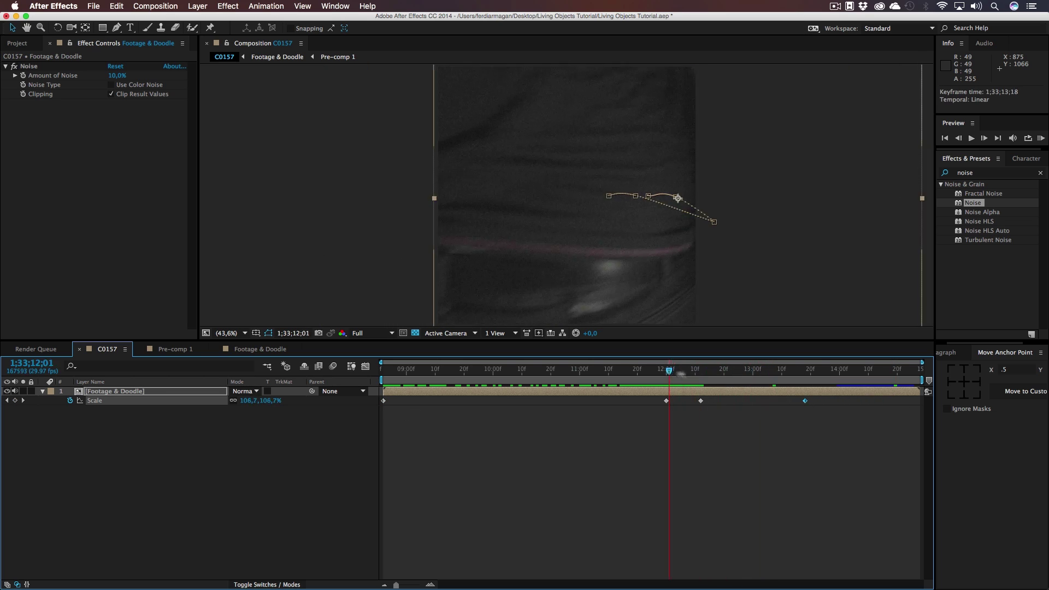
- Preview the square composition with the scale animation from the start and save the project
key(space)
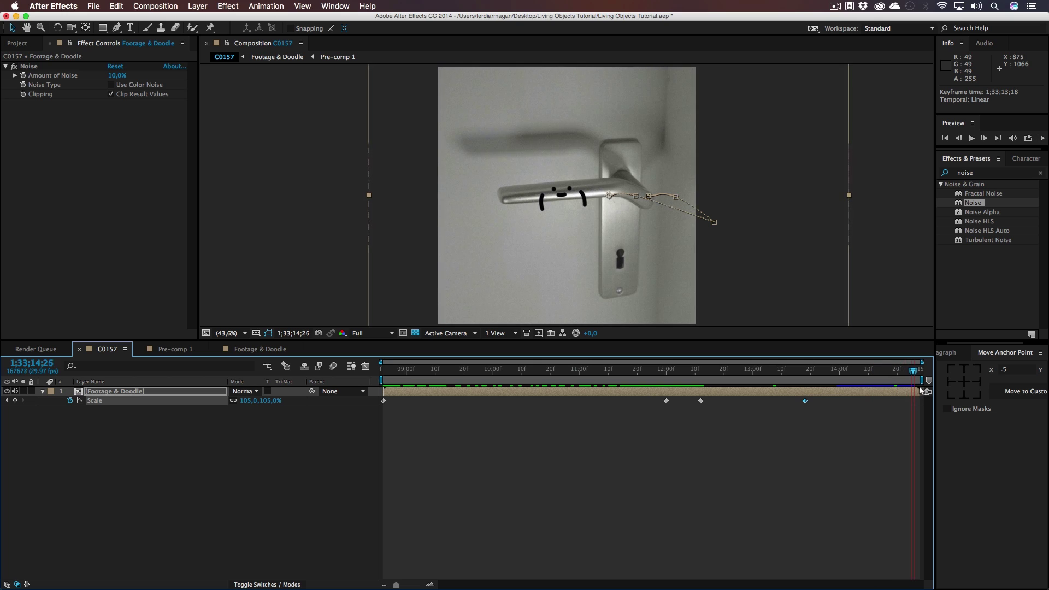
click(969, 139)
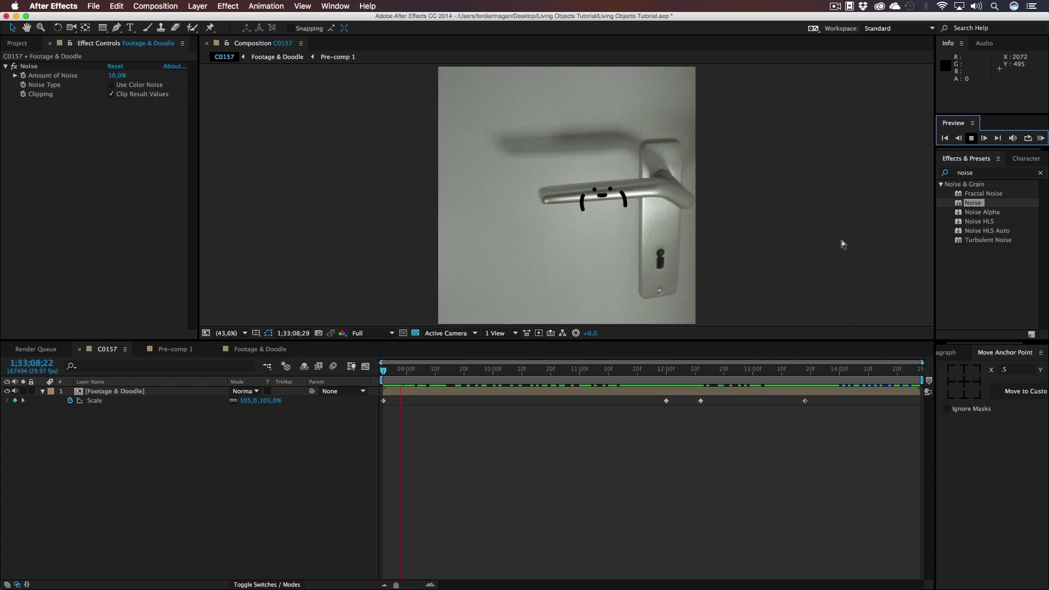
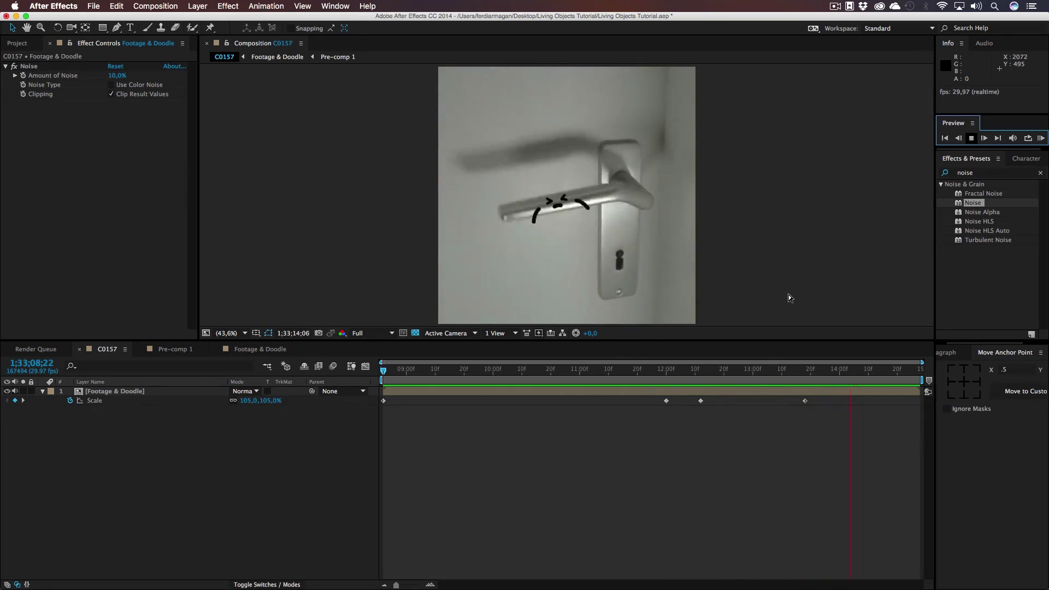
key(space)
key(super+s)
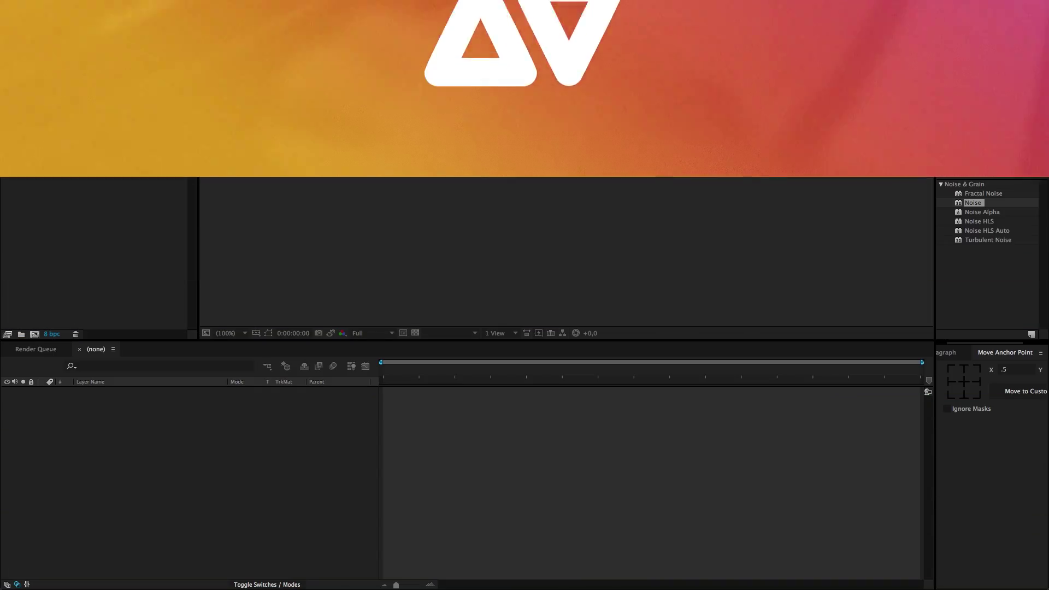
- Import C0117.mov into the new project and create a composition from the clip
drag(60, 505, 117, 229)
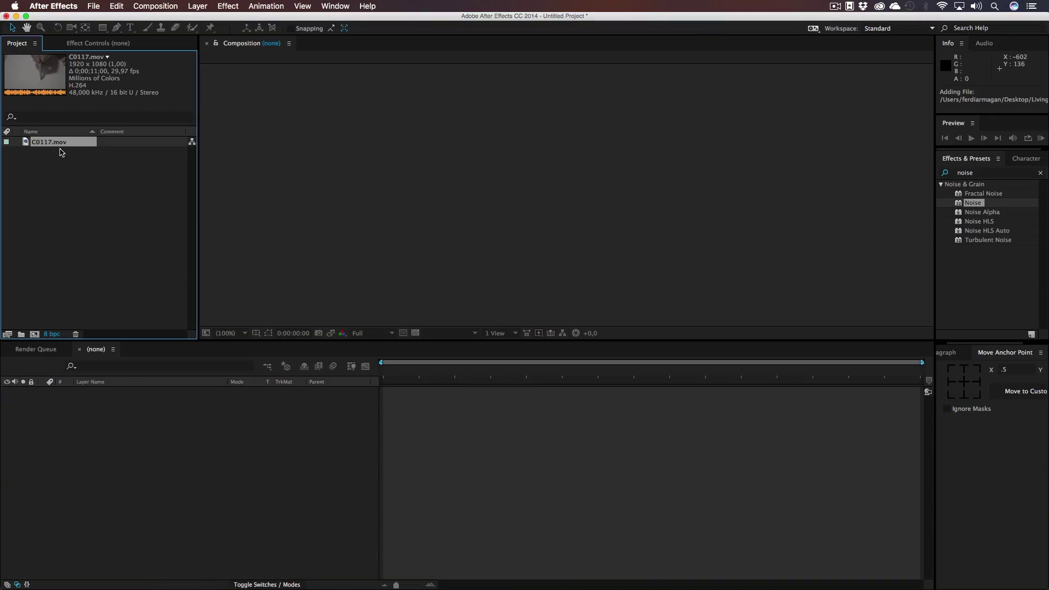
drag(36, 336, 37, 335)
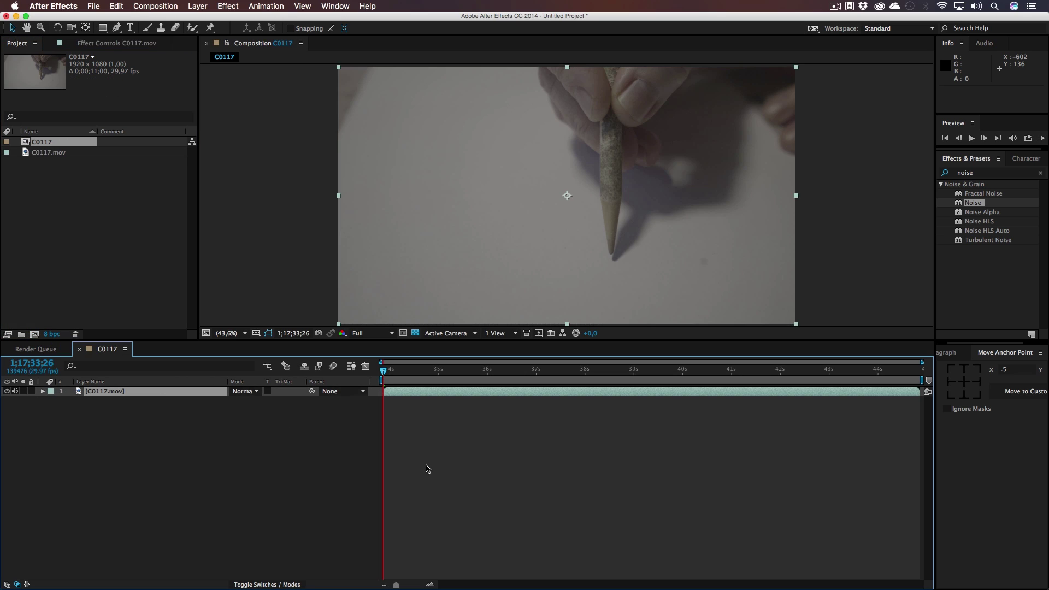
- End the work area at 1;17;39;17 and trim the C0117 composition to it
drag(387, 373, 659, 370)
key(Home)
drag(921, 378, 664, 380)
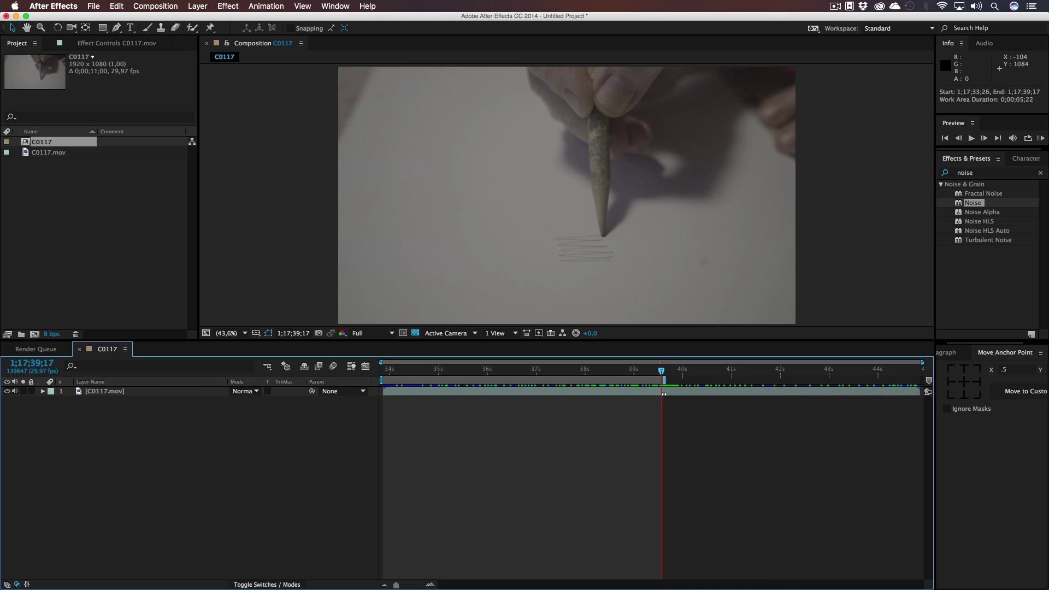
right_click(651, 378)
click(659, 401)
mouse_move(479, 372)
mouse_down()
mouse_move(392, 371)
mouse_move(894, 385)
mouse_move(462, 387)
mouse_move(260, 406)
mouse_up()
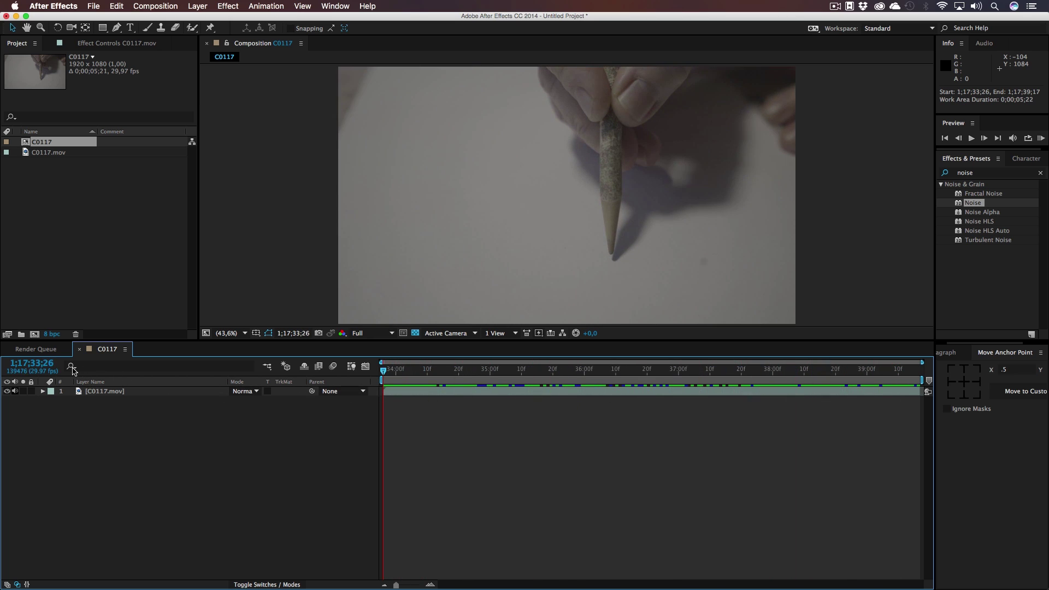
- Set the C0117 composition's start timecode to 0;00;00;00 in its settings
click(54, 410)
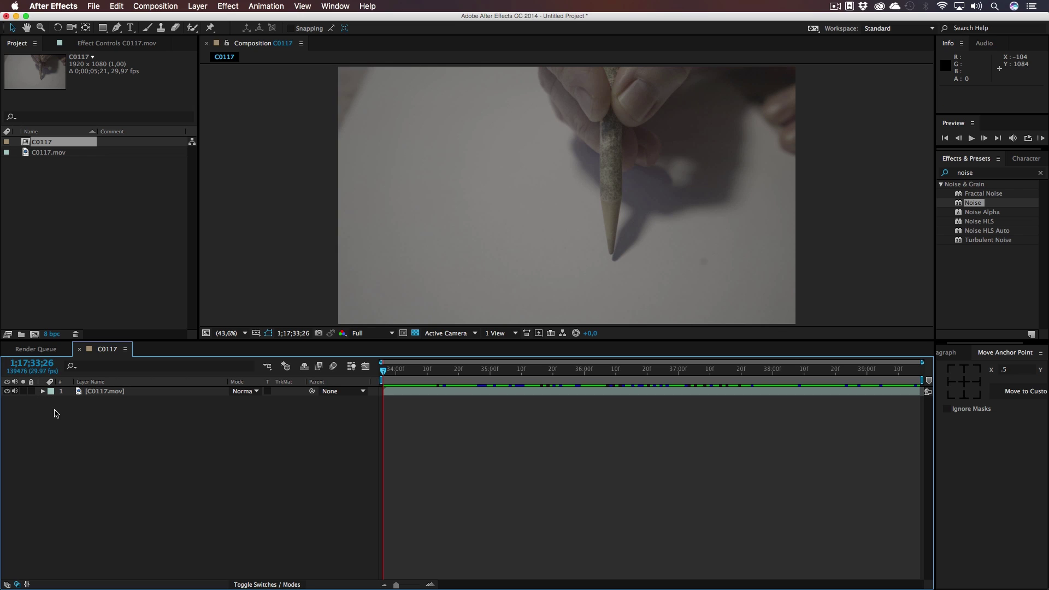
click(155, 6)
click(208, 35)
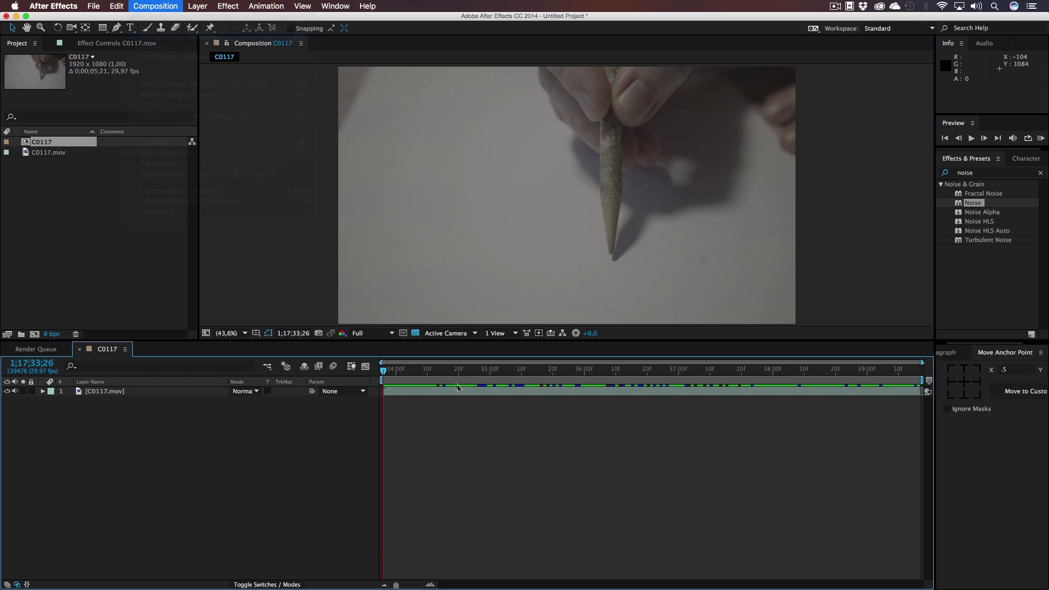
drag(495, 422, 468, 422)
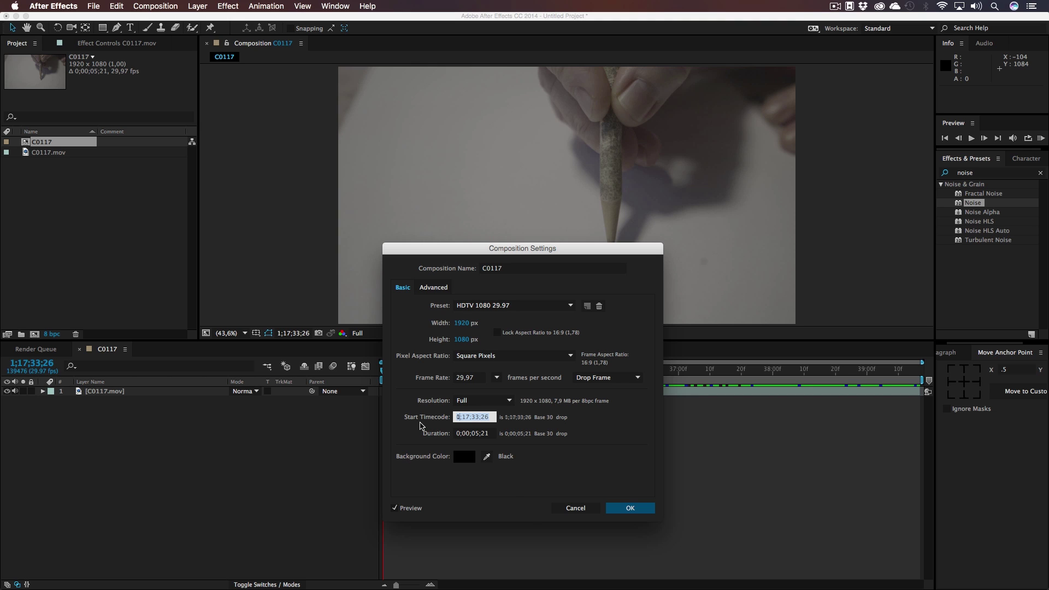
text(0)
click(479, 434)
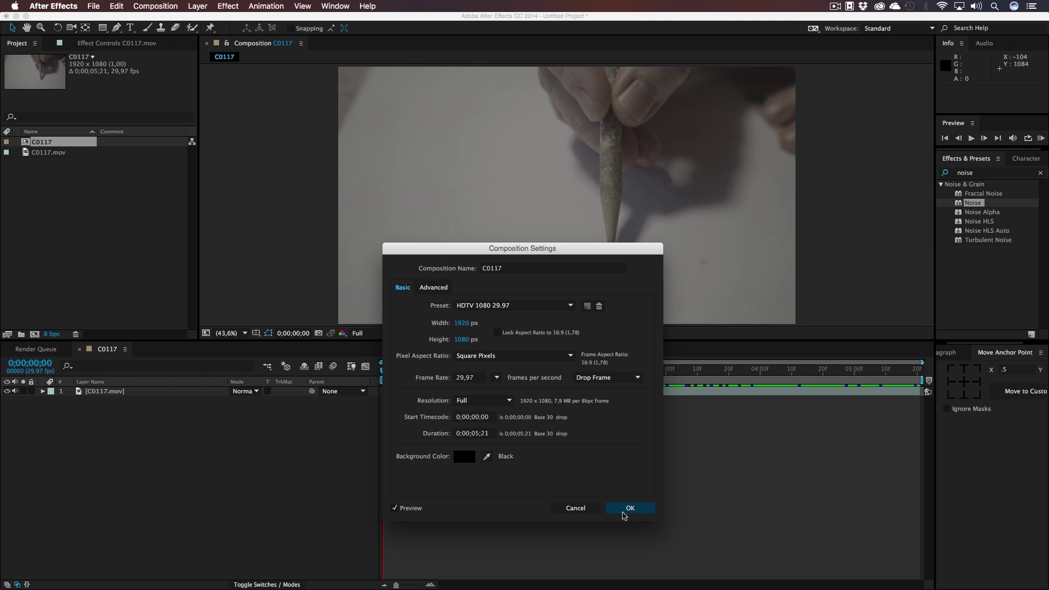
click(628, 508)
mouse_move(384, 372)
mouse_down()
mouse_move(823, 371)
mouse_move(923, 383)
mouse_move(380, 382)
mouse_move(433, 371)
mouse_move(917, 371)
mouse_move(383, 370)
mouse_up()
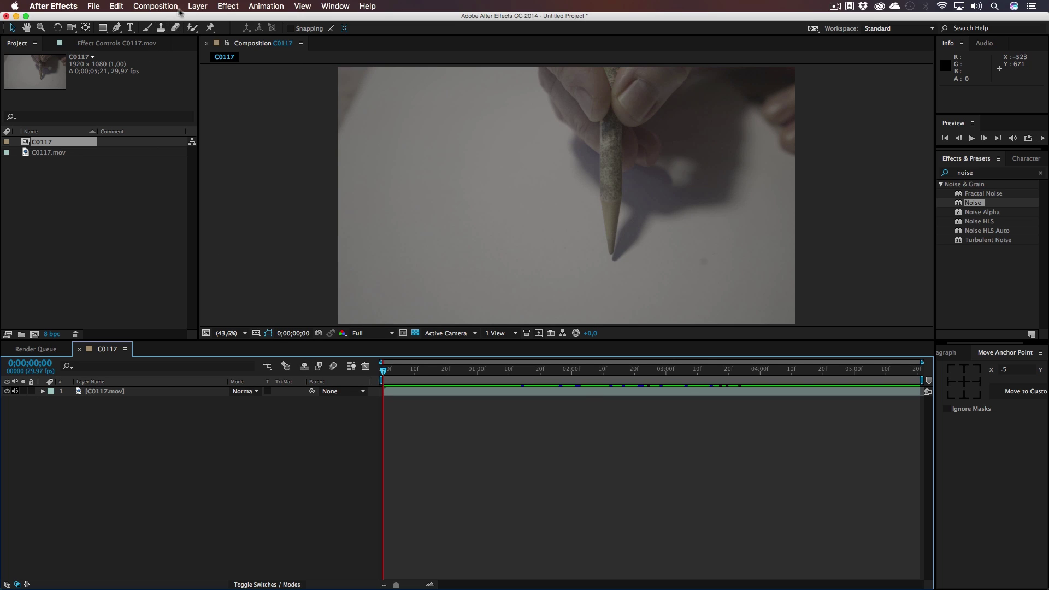
- Save the project as "Living Objects Tutorial 2" in the Living Objects Tutorial folder
click(156, 6)
mouse_move(187, 154)
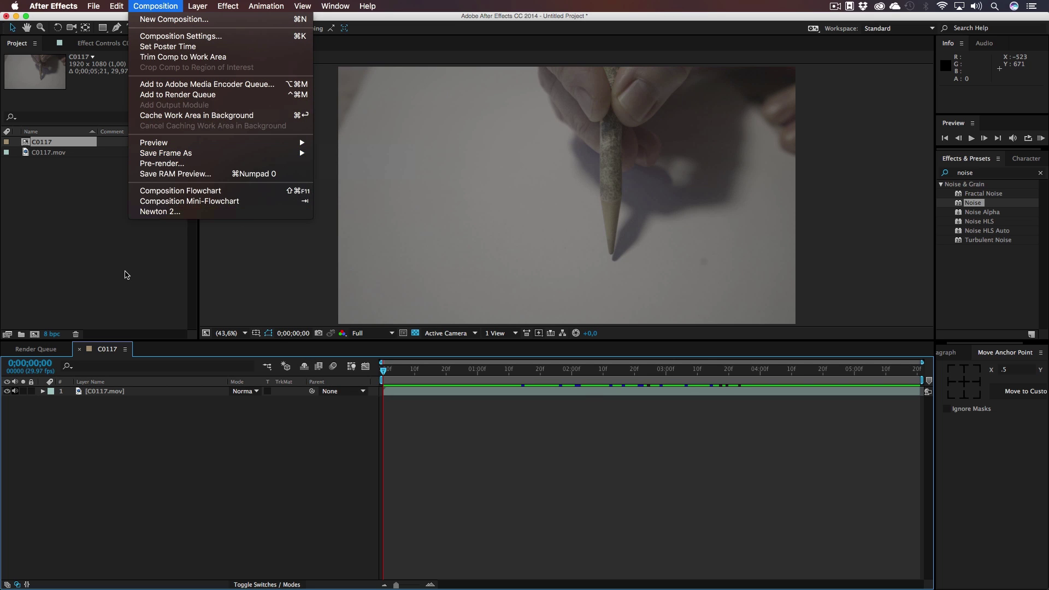
click(131, 279)
key(super+s)
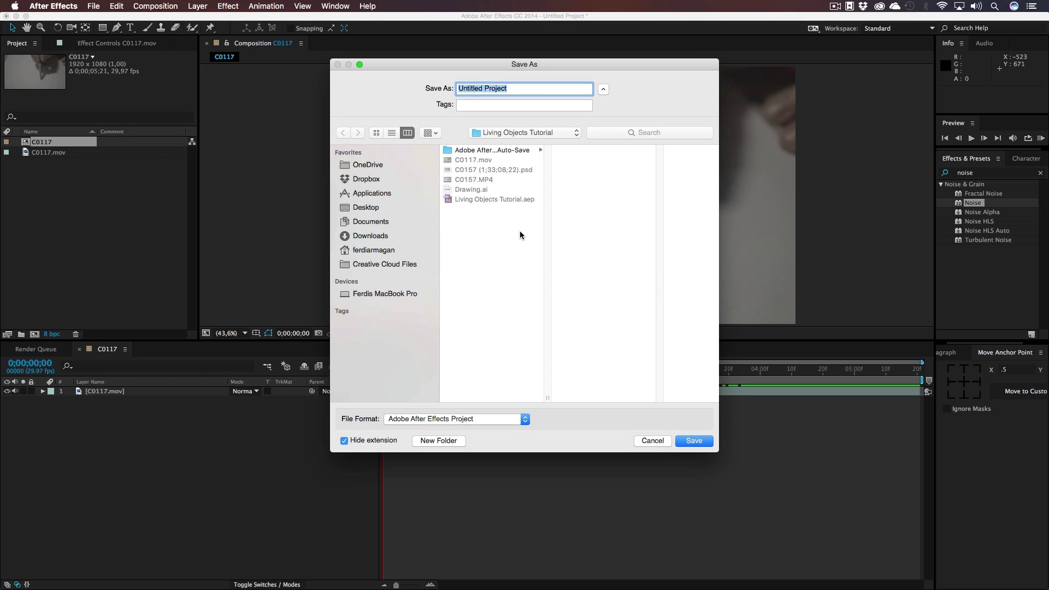
text(Living Ob)
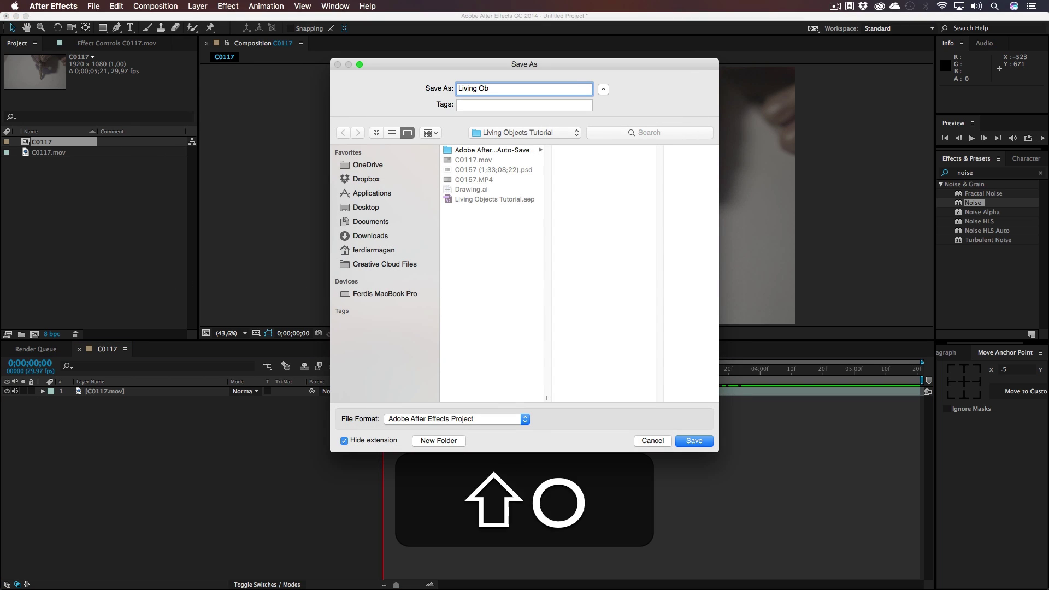
text(jects Tutorial 2)
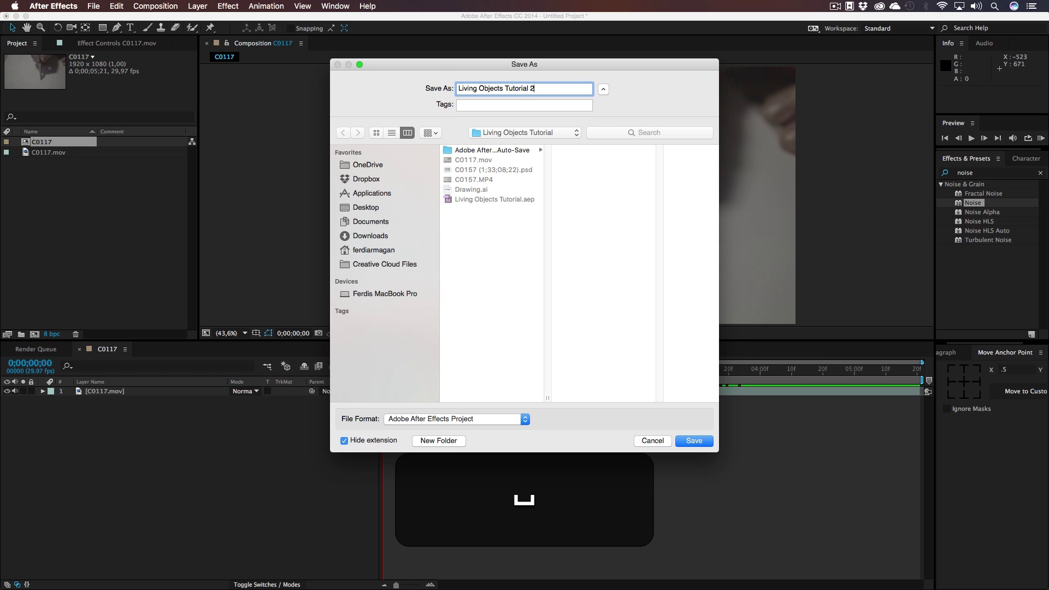
key(Return)
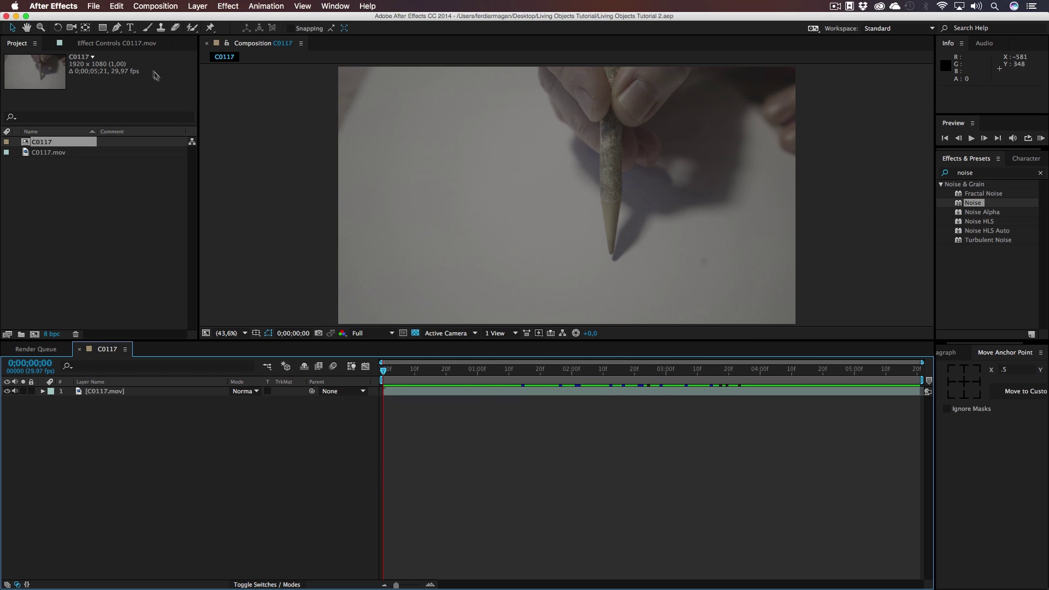
- Save the first frame of C0117 as the Photoshop file C0117 (0;00;00;00).psd and render it
click(156, 6)
mouse_move(170, 154)
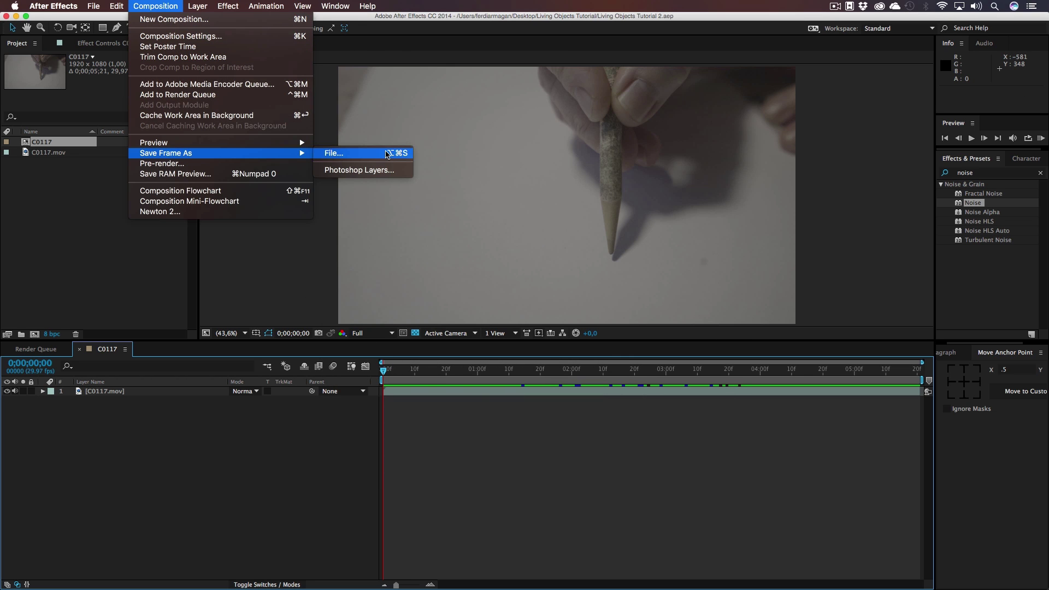
click(386, 153)
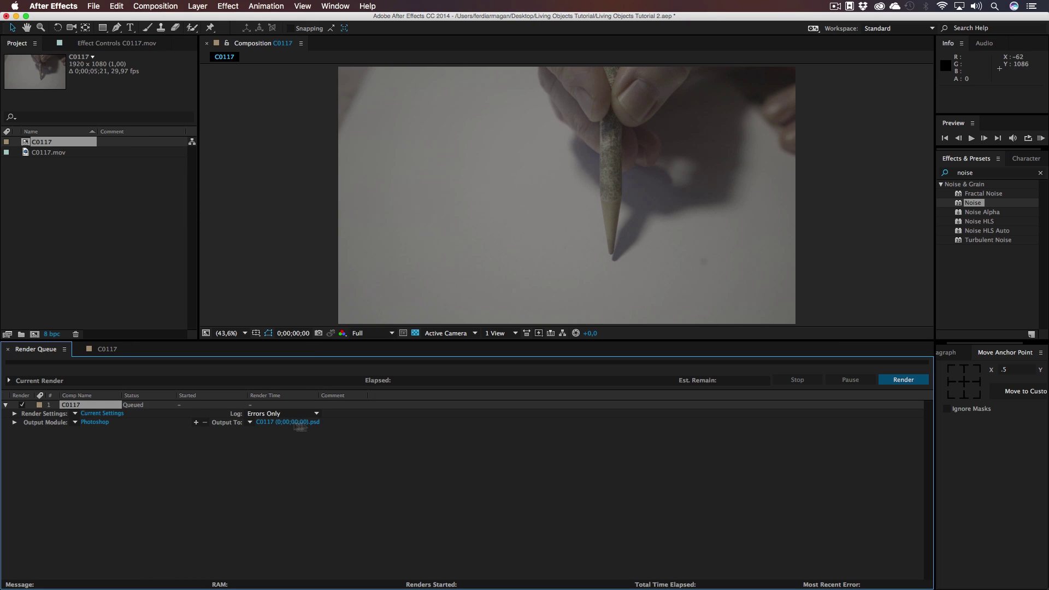
click(902, 379)
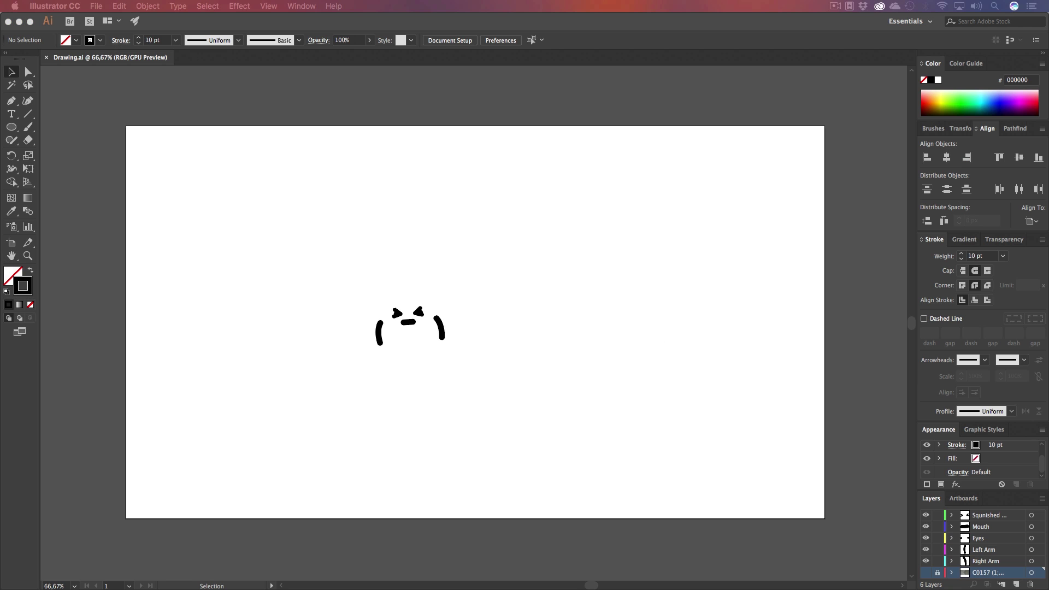
- Switch to Illustrator, open C0117 (0;00;00;00).psd as its own document and activate the Zoom tool
drag(240, 404, 221, 89)
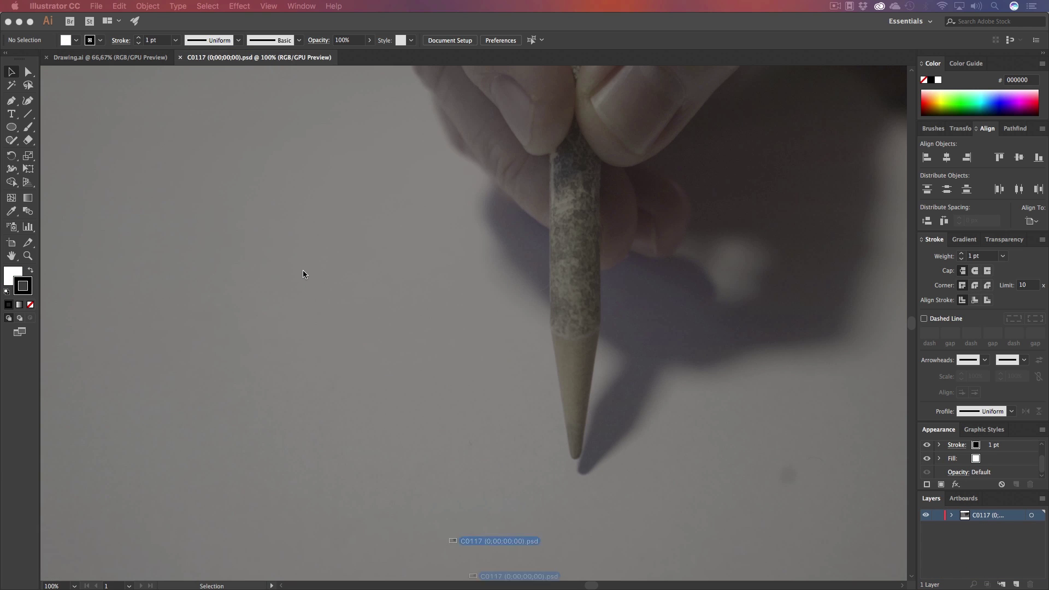
key(z)
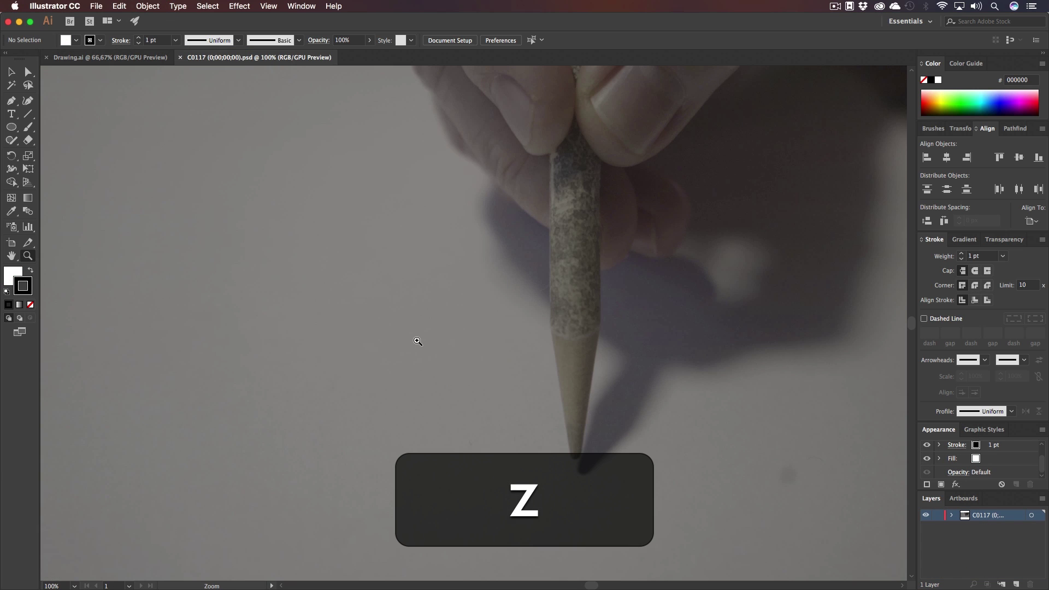
- Copy the squinting face and arms artwork from Drawing.ai and return to the C0117 document
alt+click(417, 342)
key(h)
mouse_move(564, 319)
mouse_down()
mouse_move(498, 348)
mouse_move(504, 363)
mouse_move(365, 308)
mouse_up()
scroll(500, 349, up, 1)
click(150, 59)
key(v)
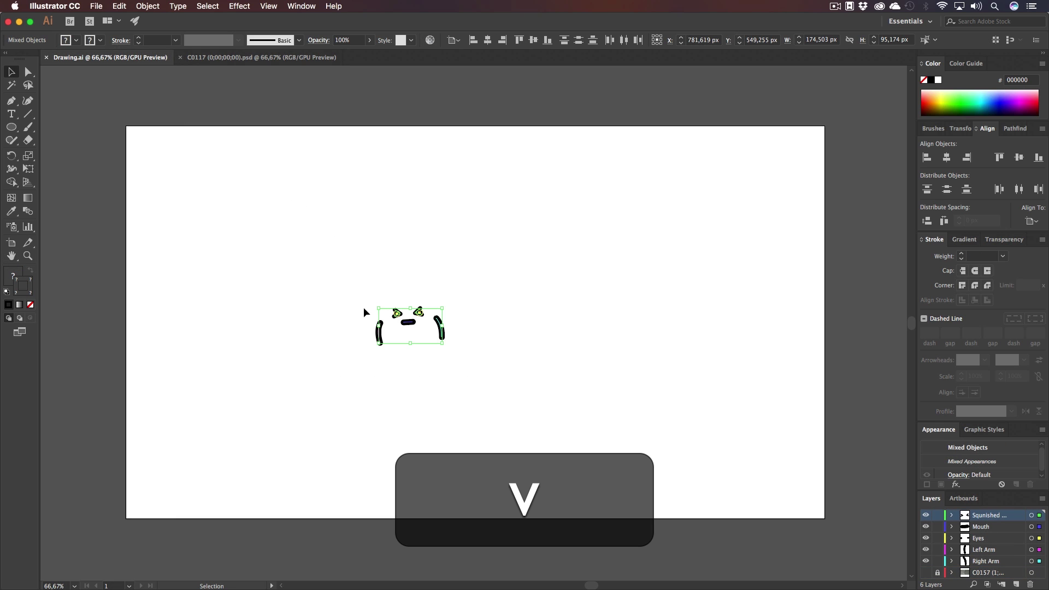
key(super+c)
click(256, 57)
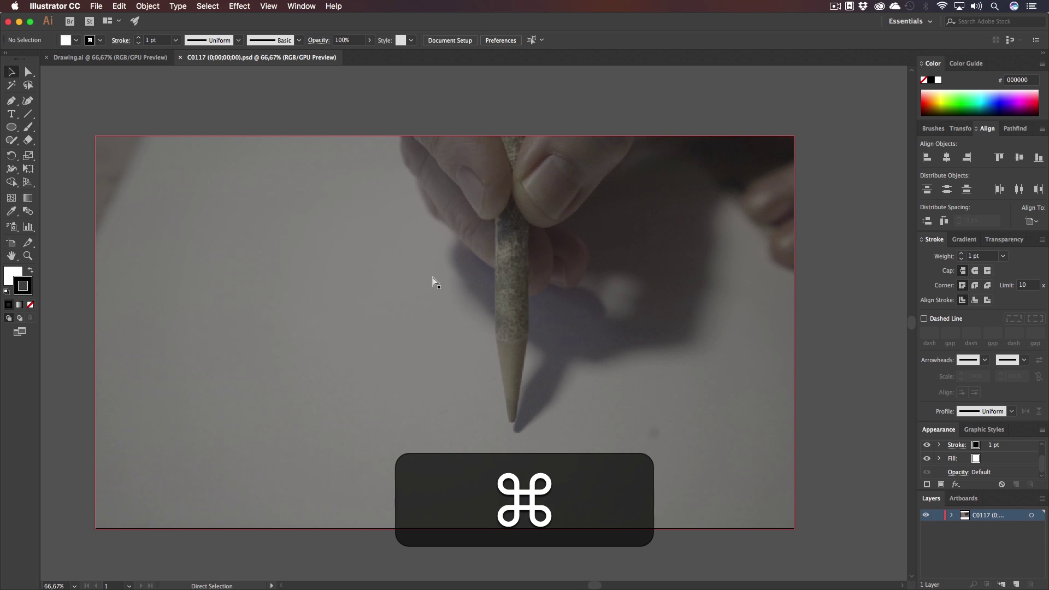
key(super+v)
click(662, 404)
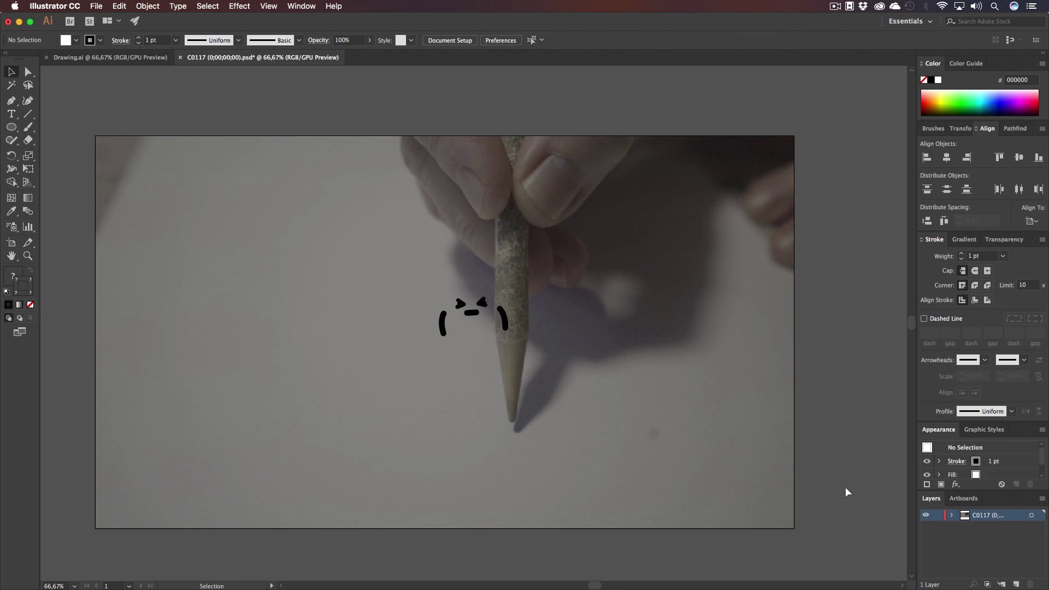
key(super+z)
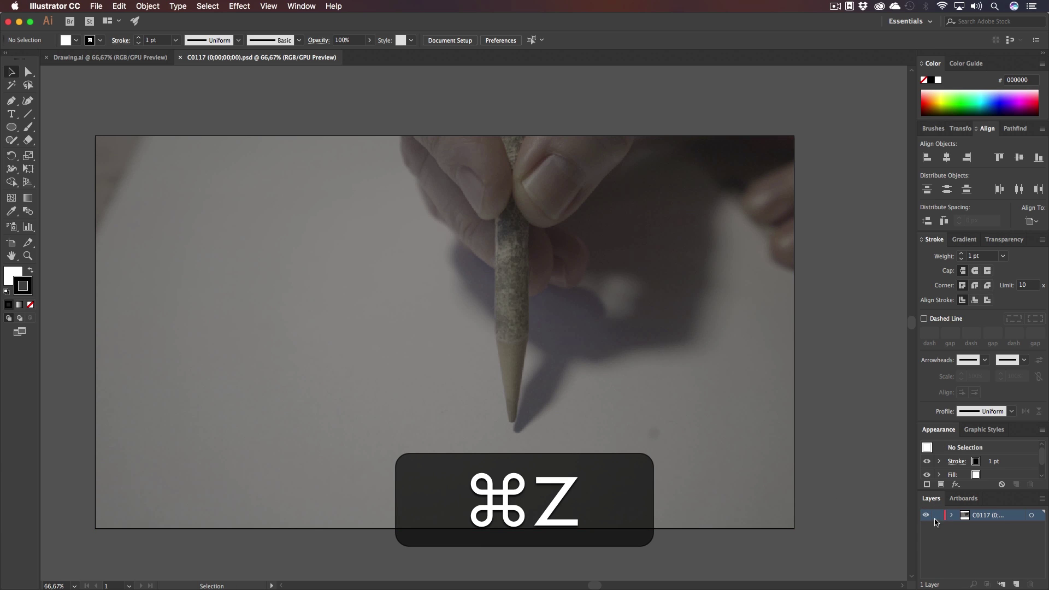
double_click(988, 514)
click(479, 337)
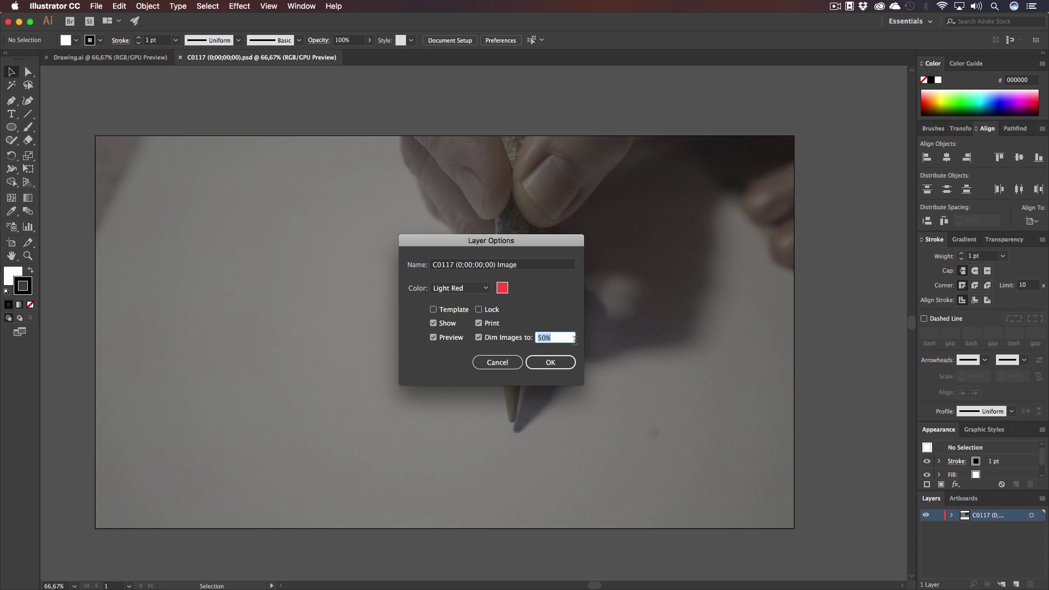
click(497, 362)
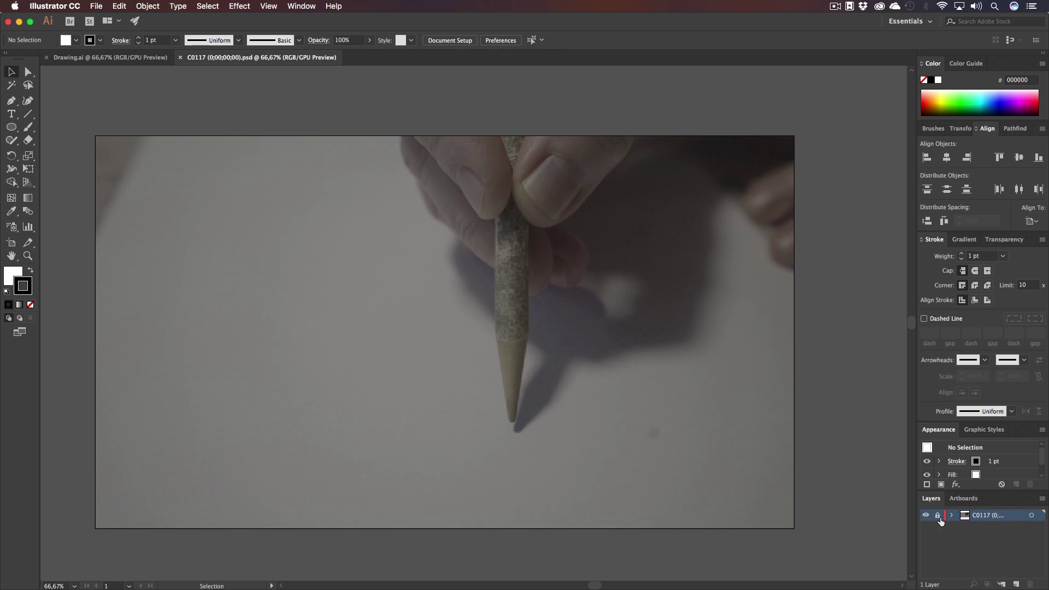
- Lock the C0117 image layer, dim its image to 50% and add a new layer above it
double_click(1009, 517)
click(518, 340)
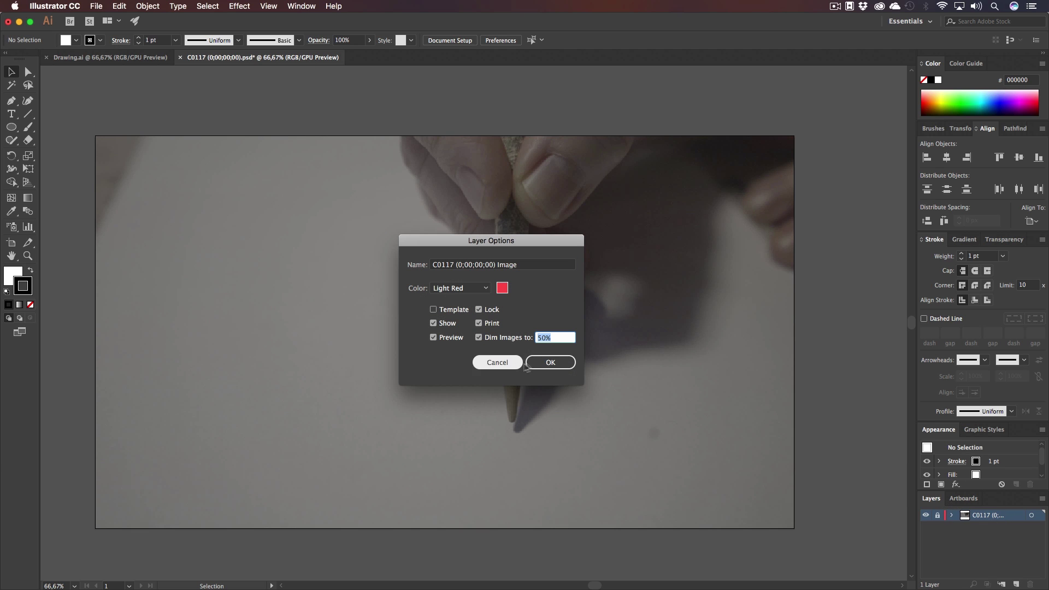
click(550, 362)
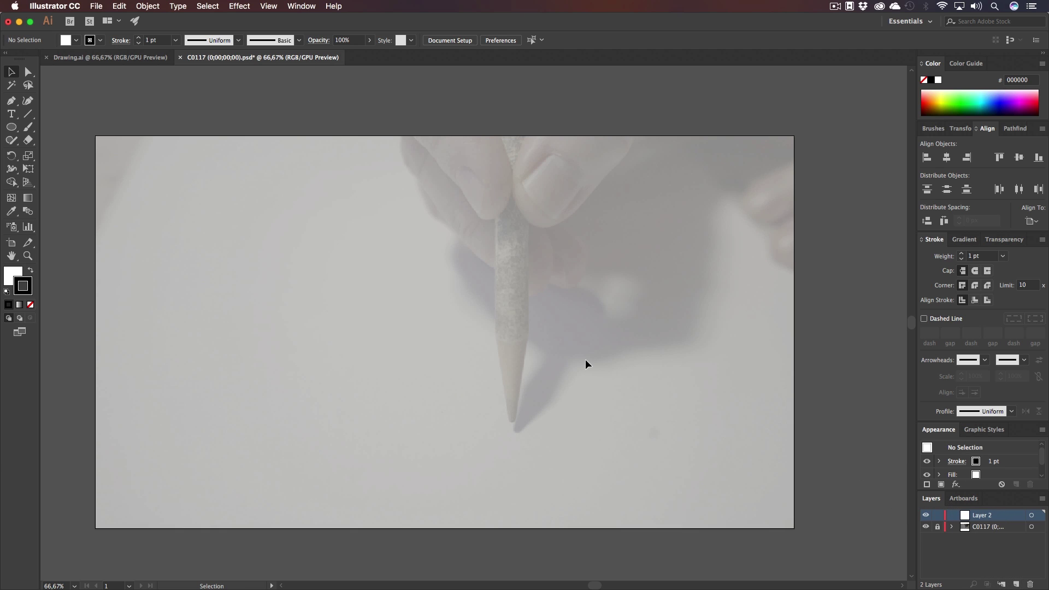
- Paste the copied face and arms onto the new layer and move them over the pencil's tapered tip
key(super+v)
key(z)
mouse_move(507, 323)
mouse_down()
mouse_move(639, 326)
mouse_move(558, 316)
mouse_up()
key(h)
drag(454, 344, 278, 232)
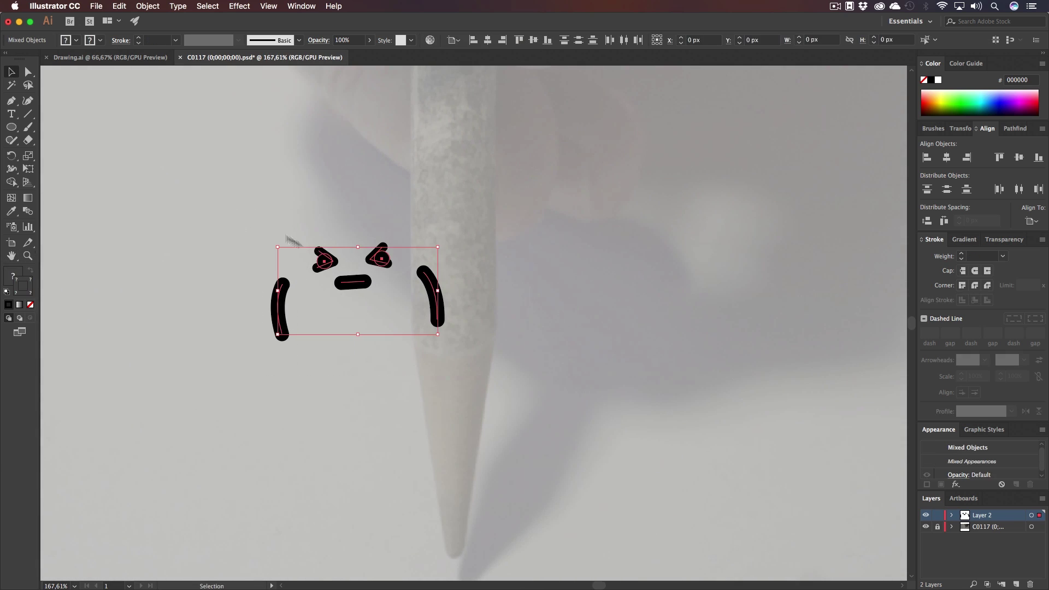
mouse_move(356, 285)
mouse_down()
mouse_move(421, 297)
mouse_move(464, 322)
mouse_move(452, 354)
mouse_move(460, 393)
mouse_move(492, 426)
mouse_up()
key(super+z)
key(h)
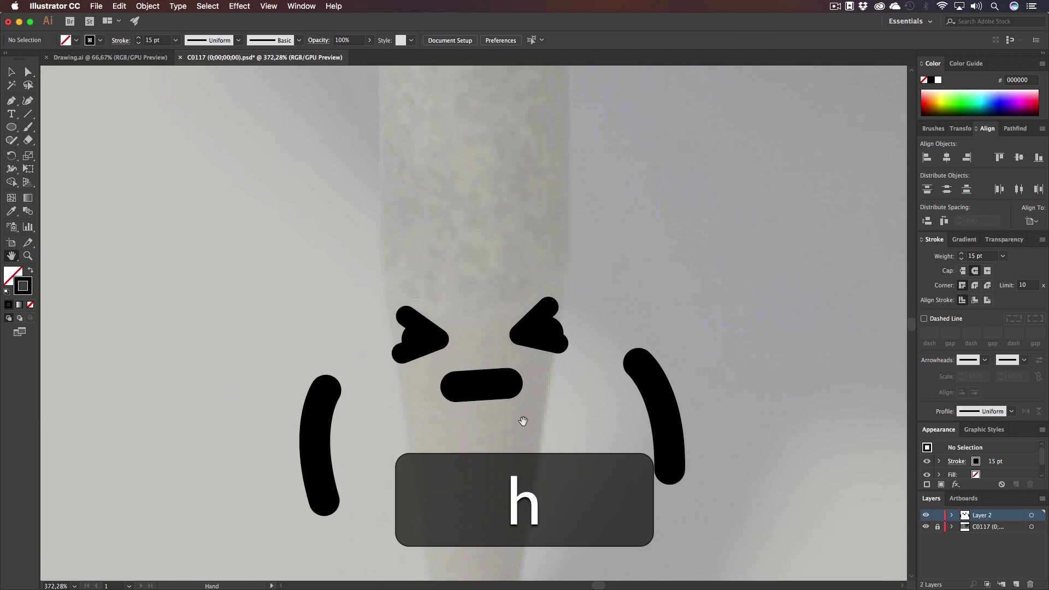
drag(525, 428, 503, 379)
- Scale the whole face and arms artwork down to about 147 px wide
key(v)
drag(622, 437, 220, 185)
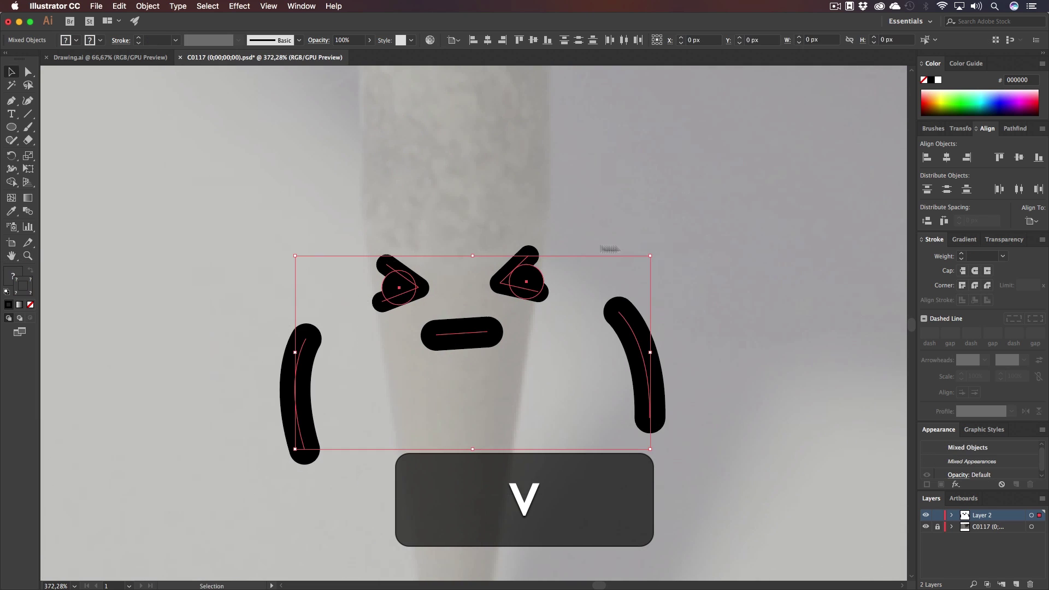
drag(653, 255, 623, 273)
click(633, 343)
- Rotate the face and arms slightly to align with the pencil and nudge them left to centre them on it
key(h)
drag(570, 366, 592, 363)
key(v)
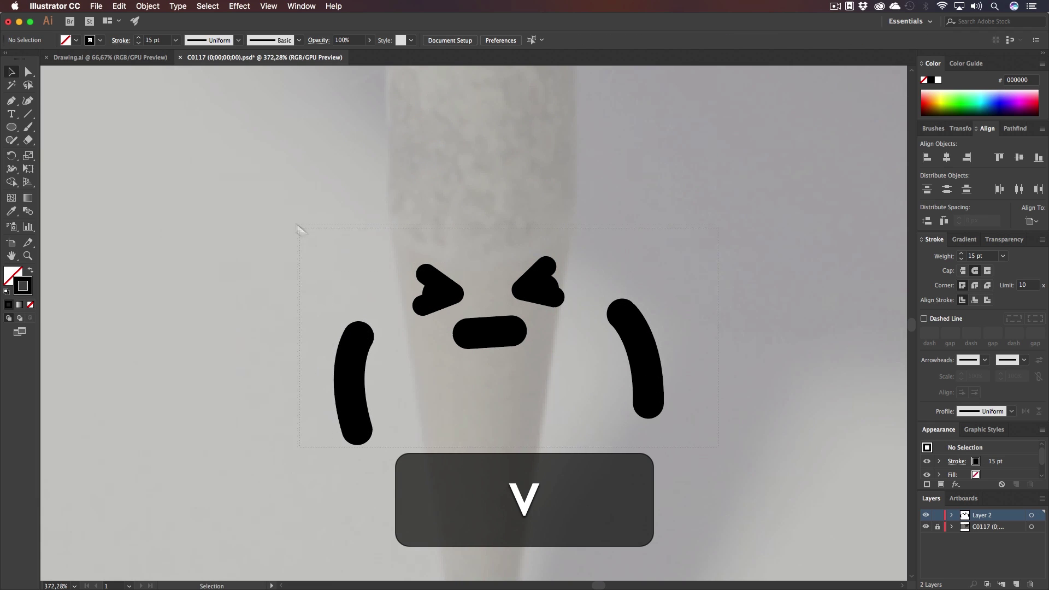
drag(297, 225, 678, 448)
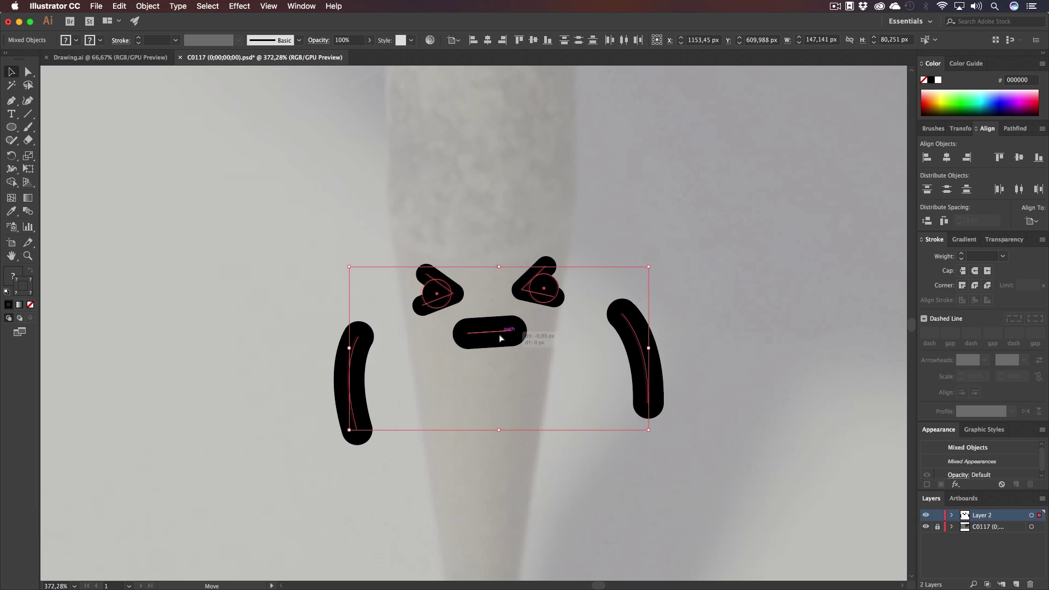
key(r)
drag(592, 367, 566, 374)
key(v)
key(Left)
key(Left)
drag(637, 431, 710, 489)
click(654, 446)
- Set the stroke weight of both arms to 12 pt
key(z)
key(v)
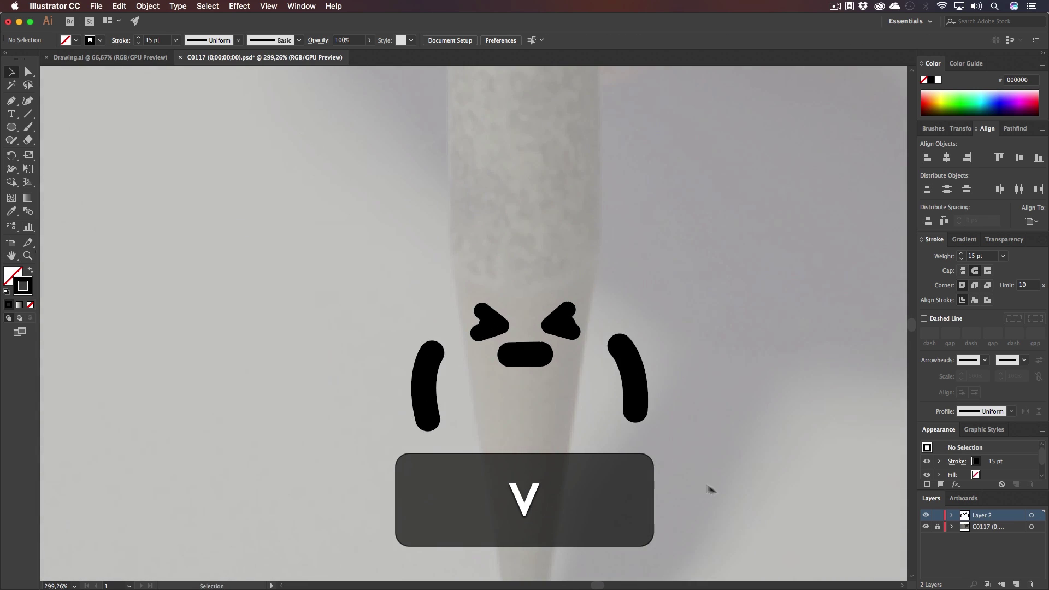
click(636, 393)
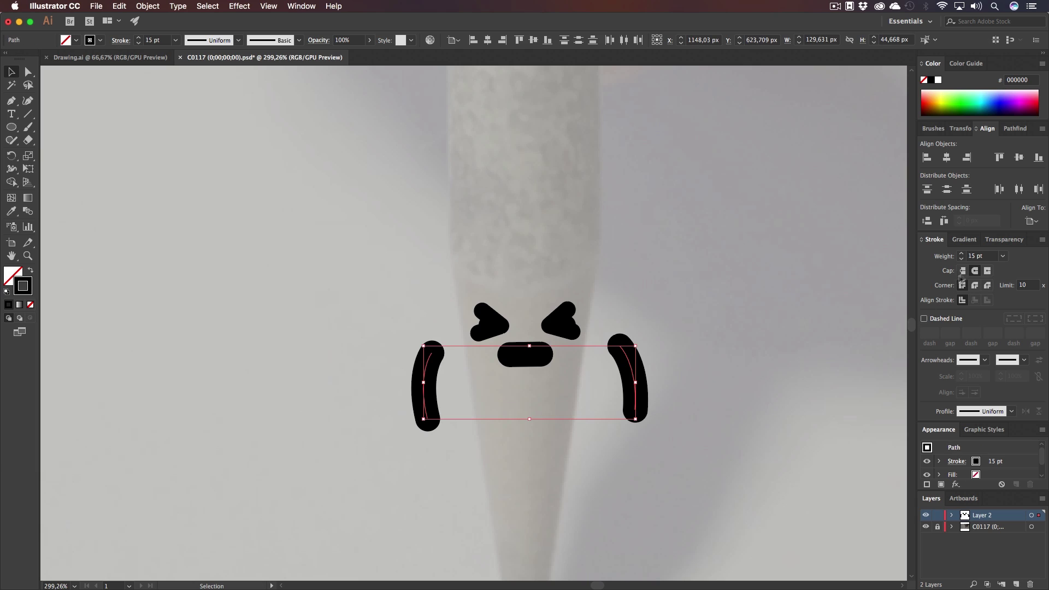
text(13)
key(Return)
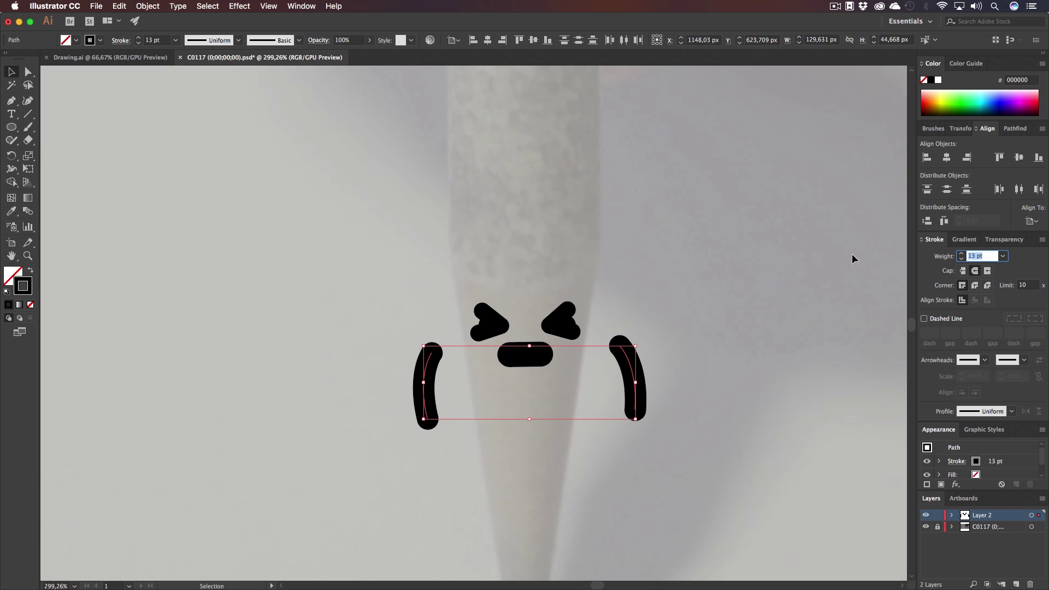
text(12)
key(Return)
click(694, 346)
- Set the mouth's stroke weight to 10 pt
click(527, 356)
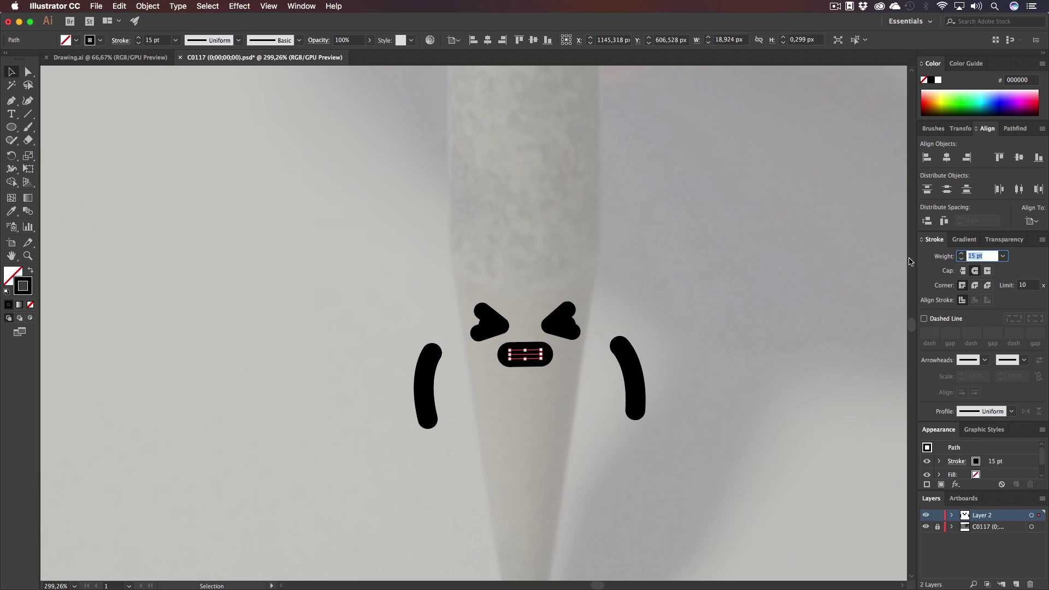
text(10)
key(Return)
click(710, 311)
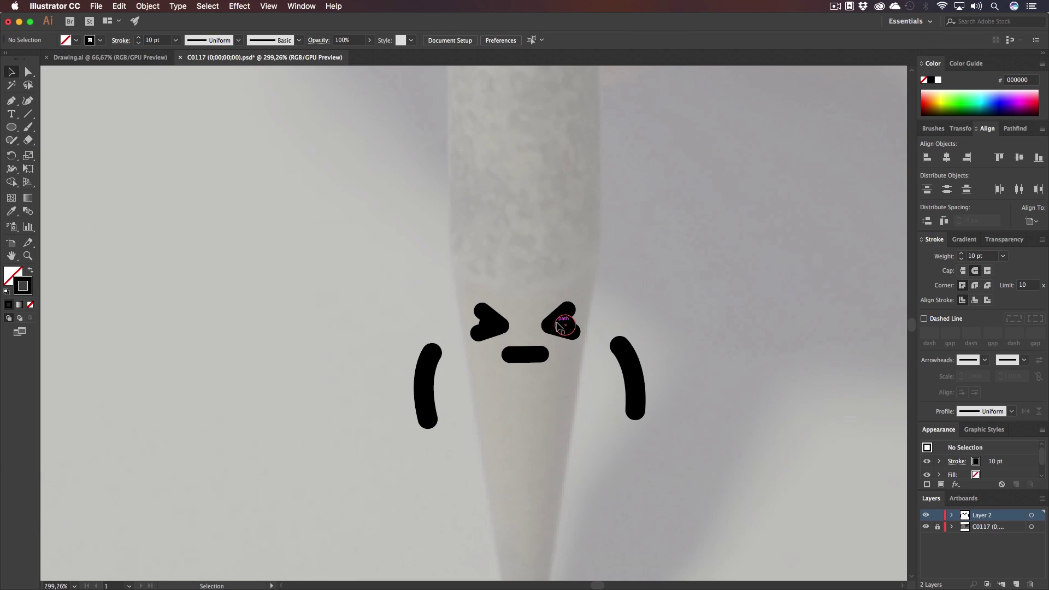
- Set the stroke weight of the squinting eye lines to 7 pt
click(565, 316)
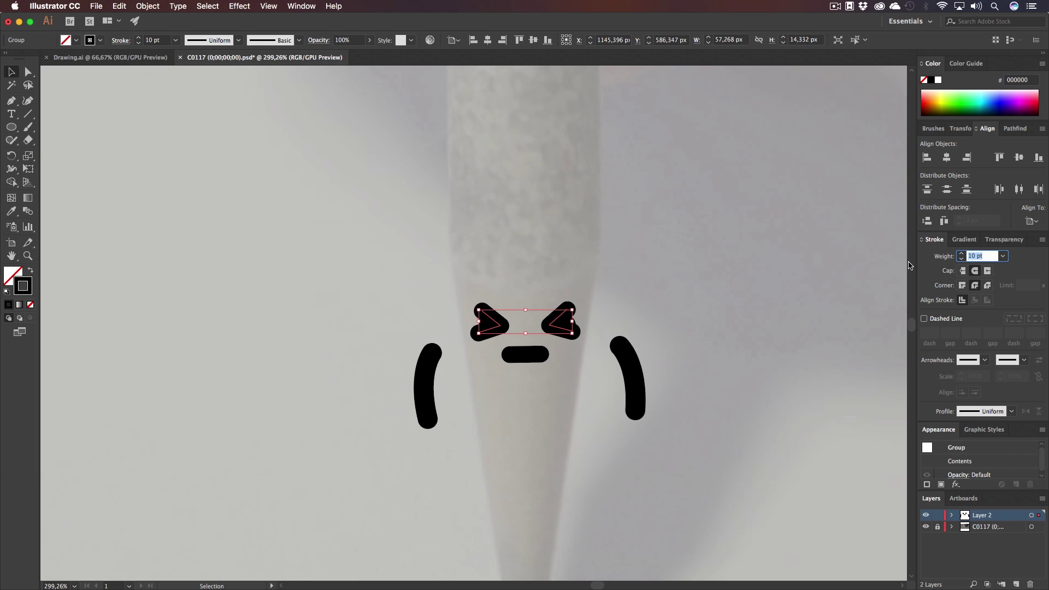
text(7)
key(Return)
click(689, 329)
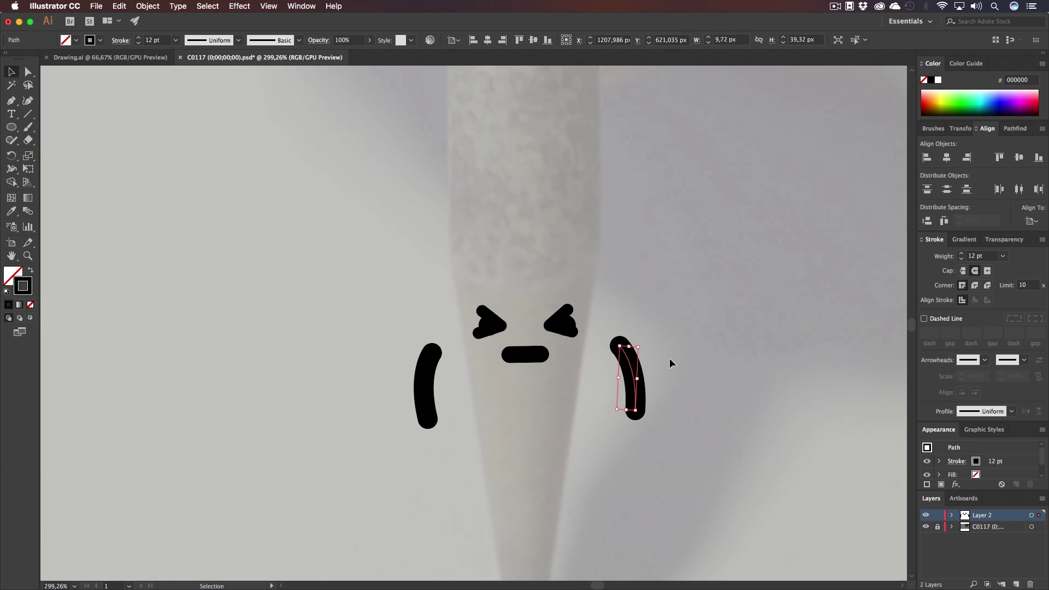
- Delete both pasted arms beside the pencil, keeping the eyes and mouth
click(429, 382)
key(BackSpace)
click(637, 382)
key(BackSpace)
- Draw a curved arm with the Pen tool from the pencil's right edge outward and down, about 52 by 59 px
key(p)
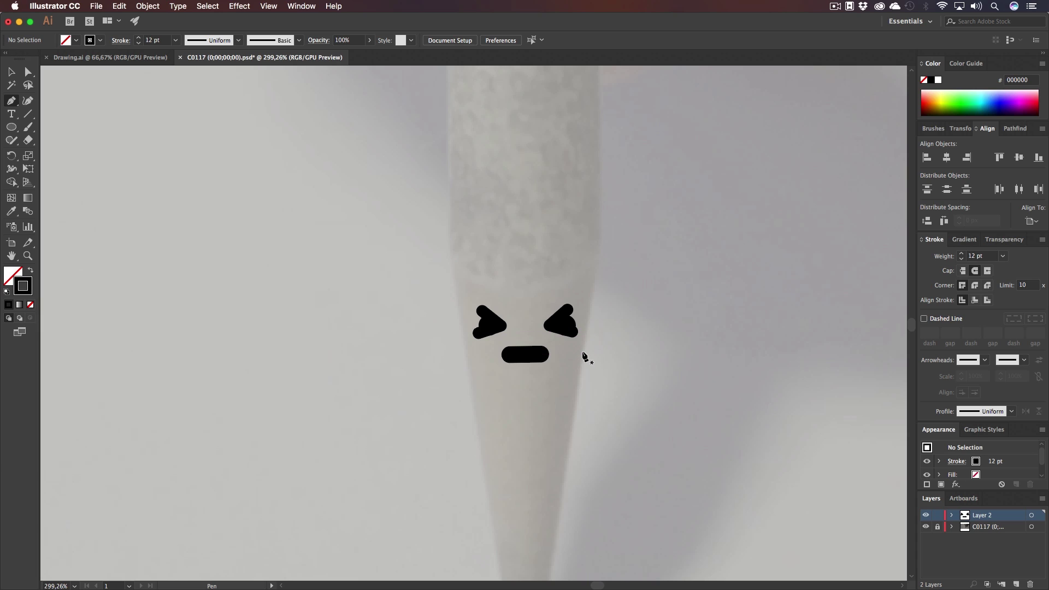
click(583, 350)
drag(669, 445, 678, 517)
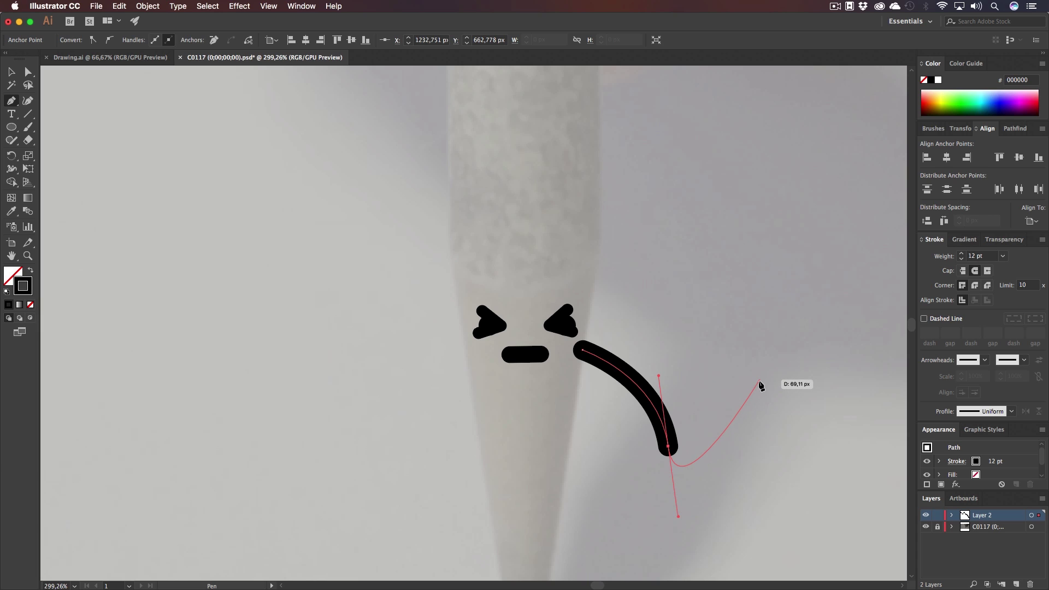
key(v)
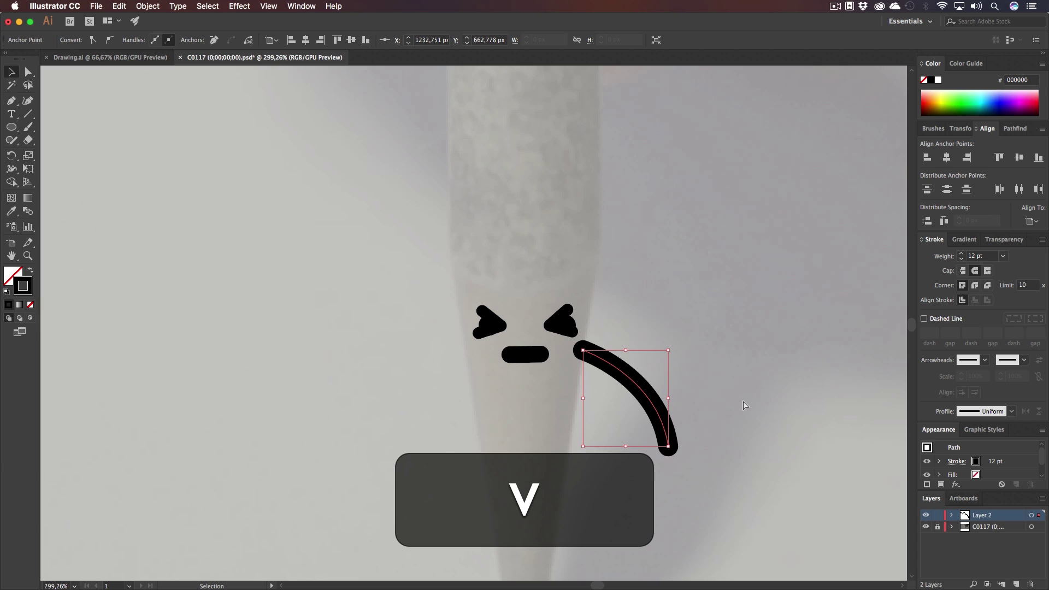
click(683, 391)
- Reflect a copy of the curved arm to the other side of the pencil
drag(627, 382, 408, 391)
click(690, 380)
key(alt)
key(o)
drag(552, 415, 331, 470)
key(v)
key(super+shift+a)
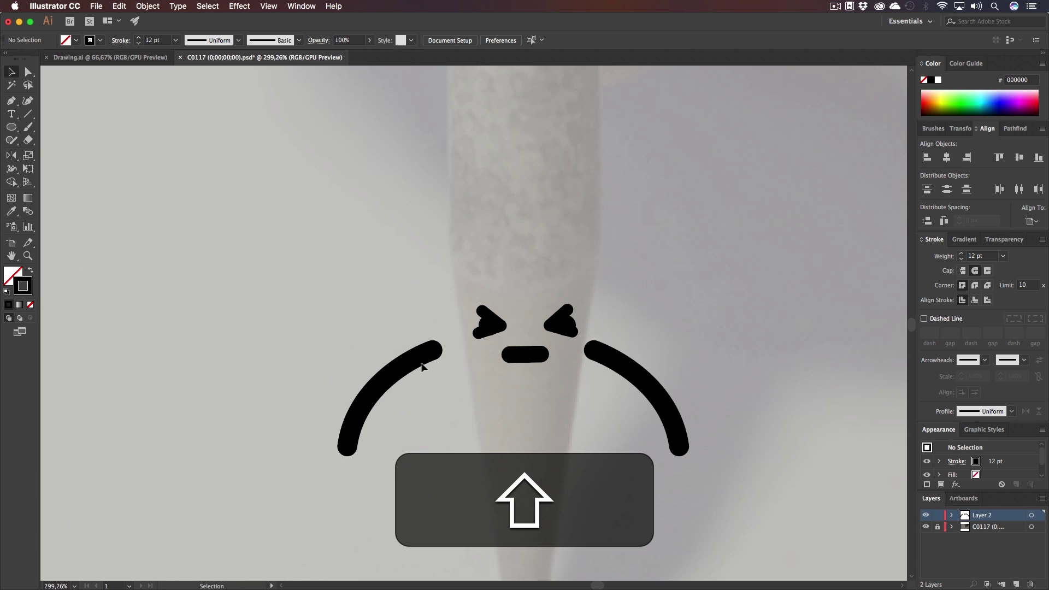
- Move the mirrored arm horizontally inward toward the pencil's left edge
drag(411, 364, 428, 365)
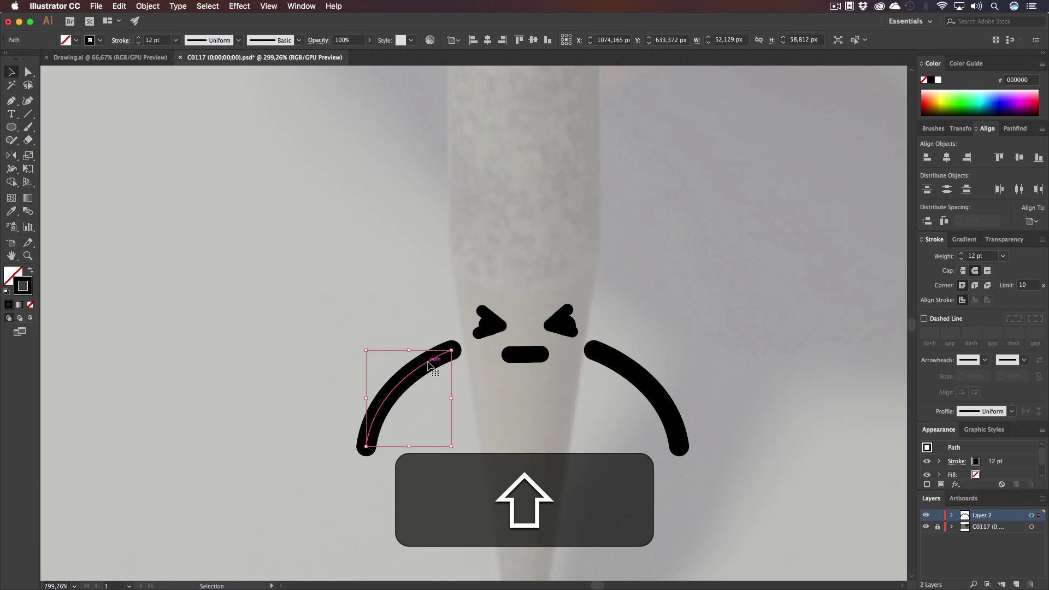
key(Right)
key(Right)
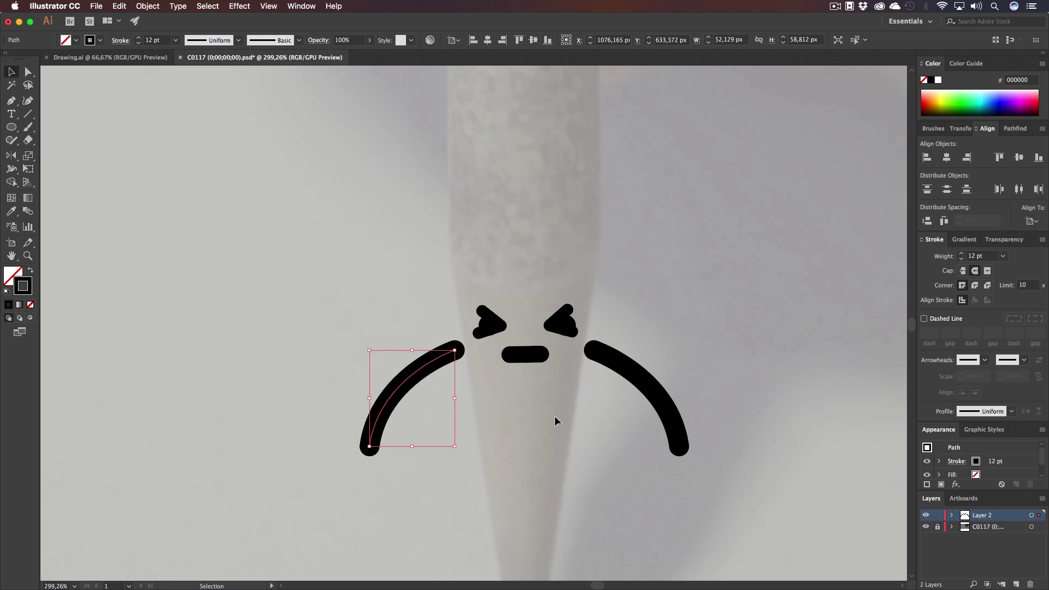
click(555, 422)
- Delete the mirrored arm on the pencil's left side
key(z)
mouse_move(569, 403)
mouse_down()
mouse_move(358, 410)
mouse_move(562, 417)
mouse_up()
key(v)
drag(486, 430, 389, 381)
key(BackSpace)
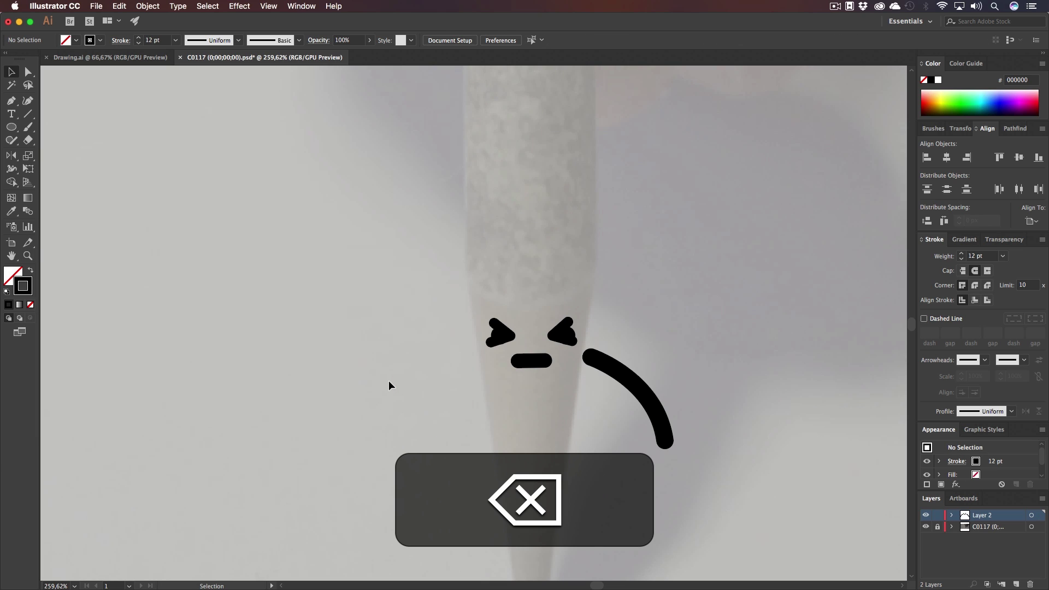
drag(620, 436, 663, 369)
key(a)
click(666, 444)
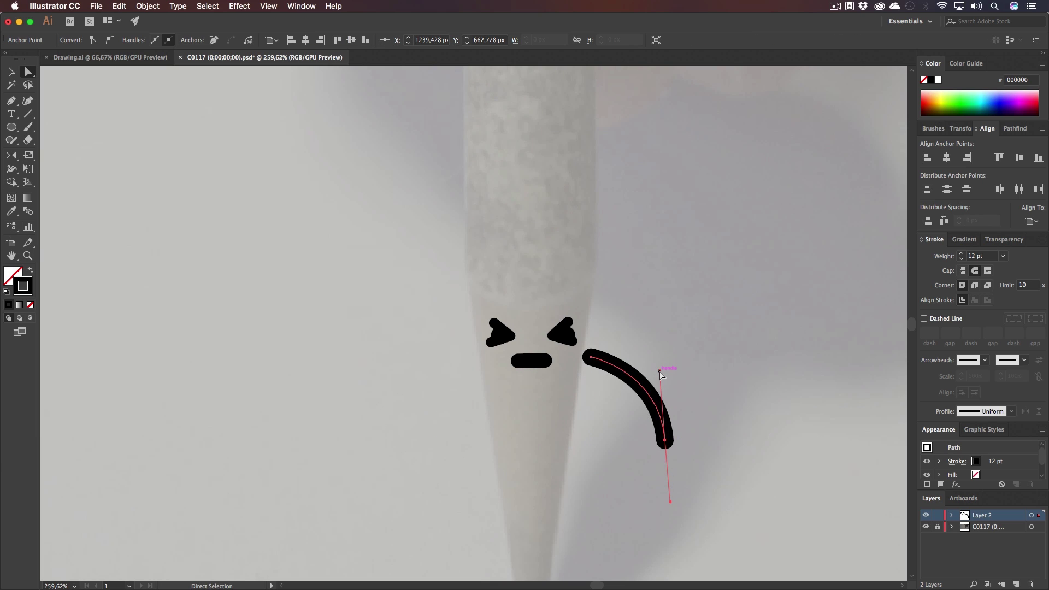
click(733, 386)
- Set the stroke weight of the remaining curved arm to 10 pt
key(v)
click(662, 435)
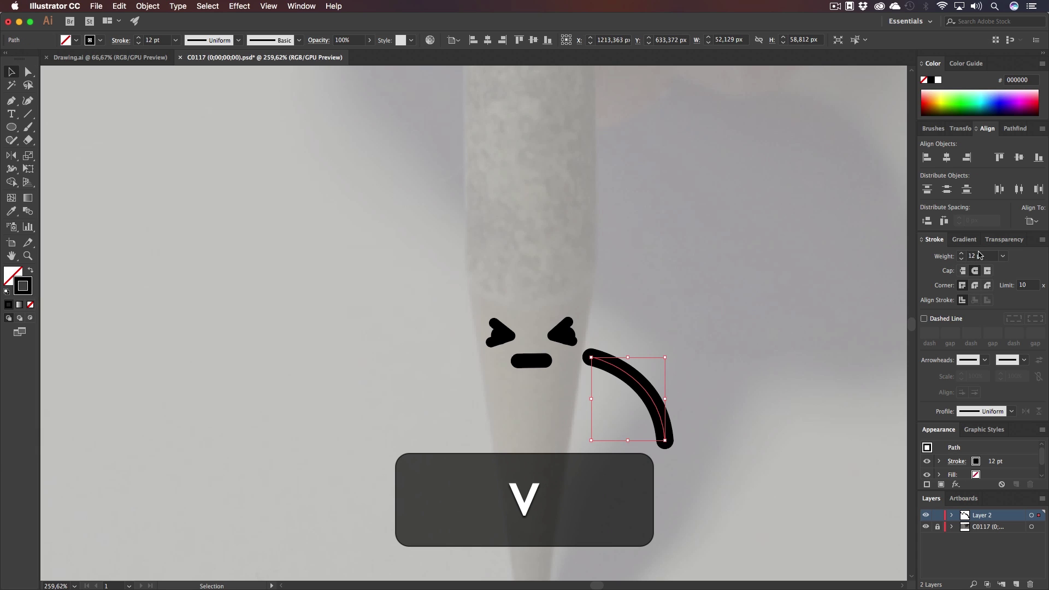
text(9)
key(Return)
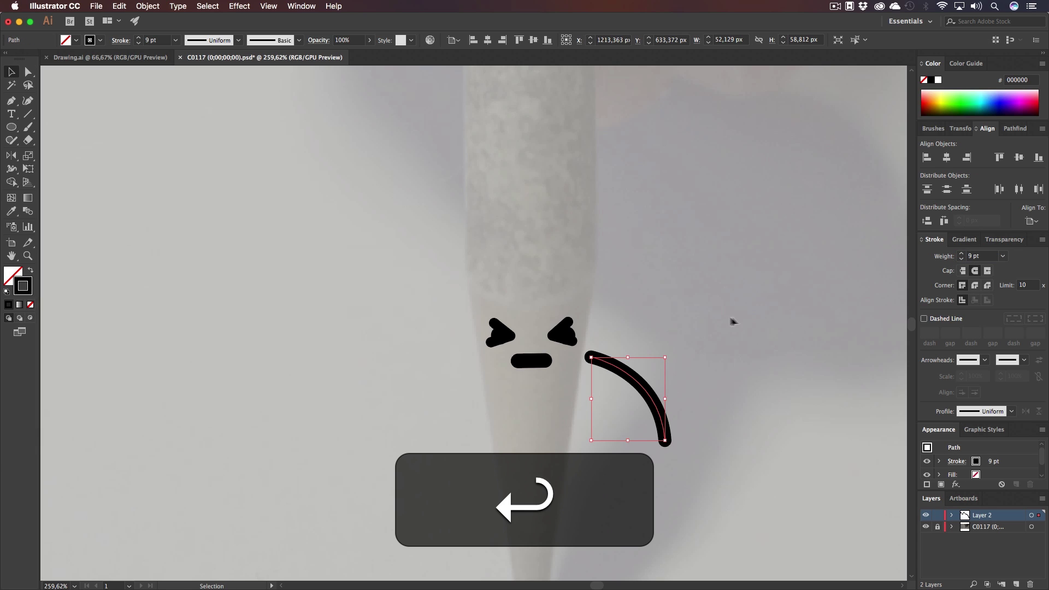
text(10)
key(Return)
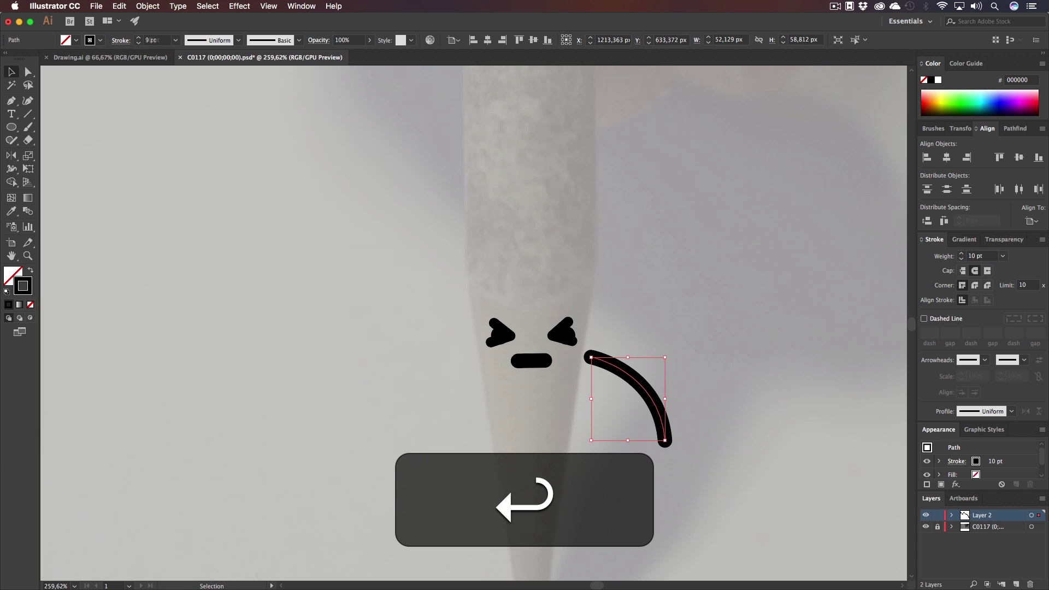
click(789, 297)
- Move the curved arm slightly inward so its shoulder end meets the pencil's right edge
key(z)
click(601, 374)
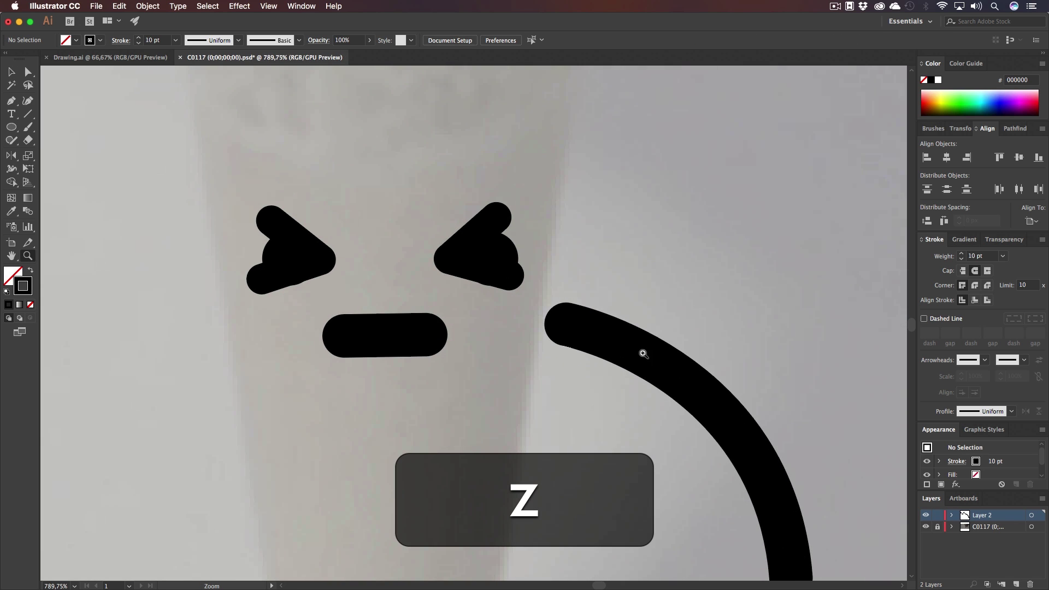
click(628, 352)
click(754, 300)
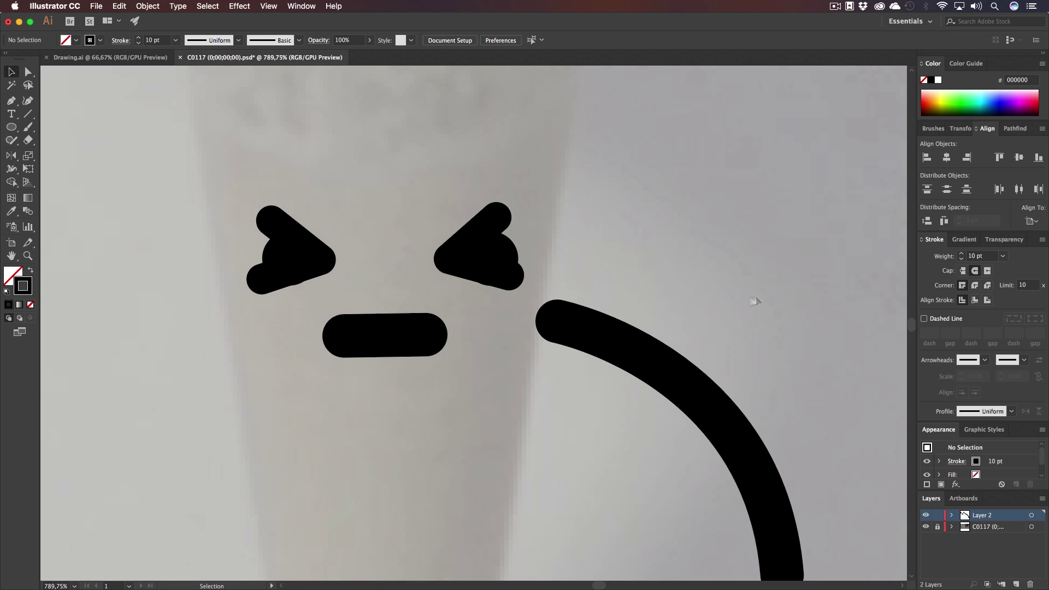
- Create the opposite arm by reflecting a copy of the 10 pt curved arm across the pencil
key(z)
click(600, 306)
alt+click(348, 377)
drag(348, 377, 246, 377)
key(h)
drag(539, 361, 579, 388)
key(z)
key(h)
drag(579, 388, 466, 377)
key(v)
key(o)
drag(562, 425, 513, 437)
key(v)
click(514, 437)
- Position the new left-hand arm so its shoulder end sits against the pencil's left edge
drag(421, 365, 422, 363)
key(Left)
key(Left)
key(Left)
key(Left)
key(Right)
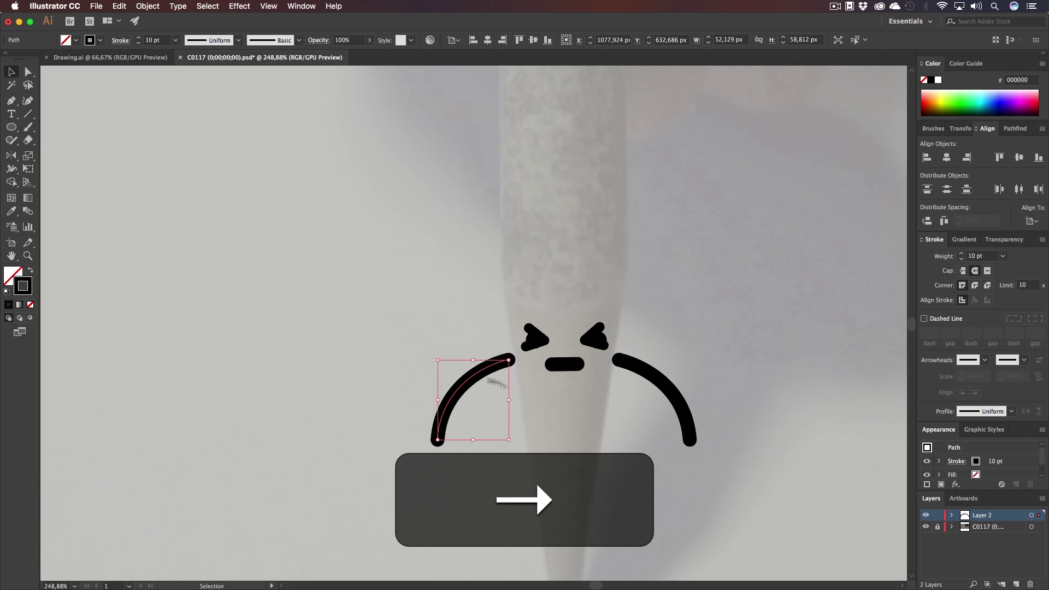
click(569, 435)
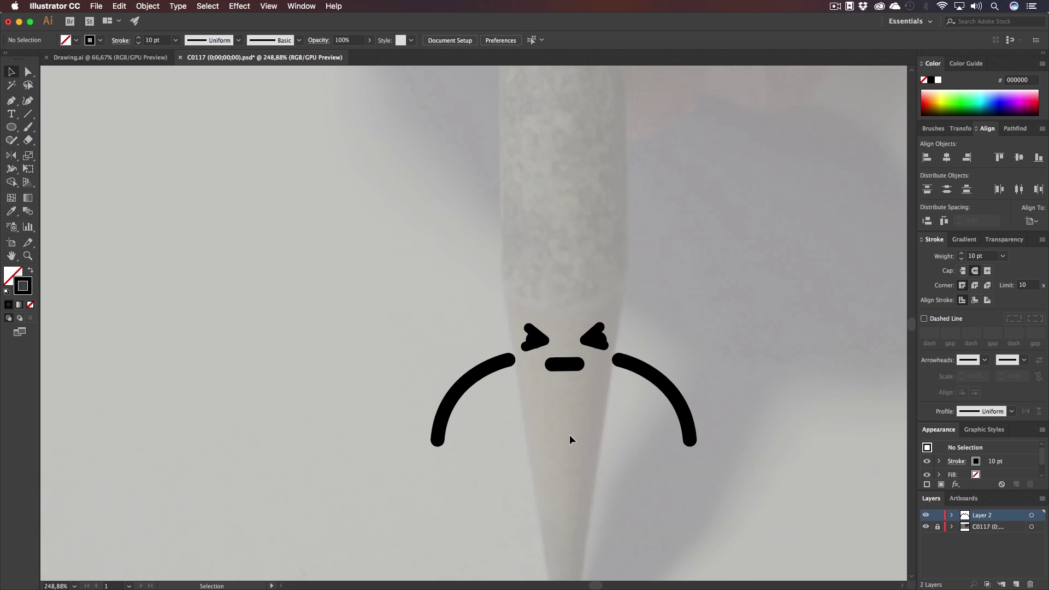
- Release the artwork in Layer 2 to separate layers using the Sequence option
key(z)
mouse_move(597, 433)
mouse_down()
mouse_move(393, 437)
mouse_move(581, 433)
mouse_move(612, 437)
mouse_move(431, 441)
mouse_move(740, 464)
mouse_move(775, 444)
mouse_move(579, 426)
mouse_up()
key(z)
key(z)
key(h)
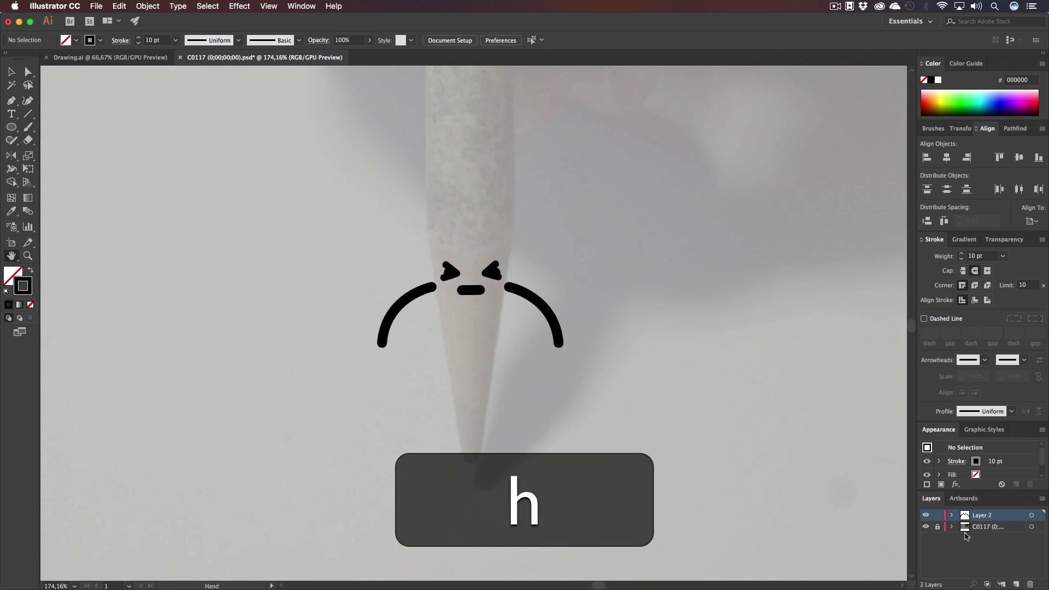
key(v)
click(951, 515)
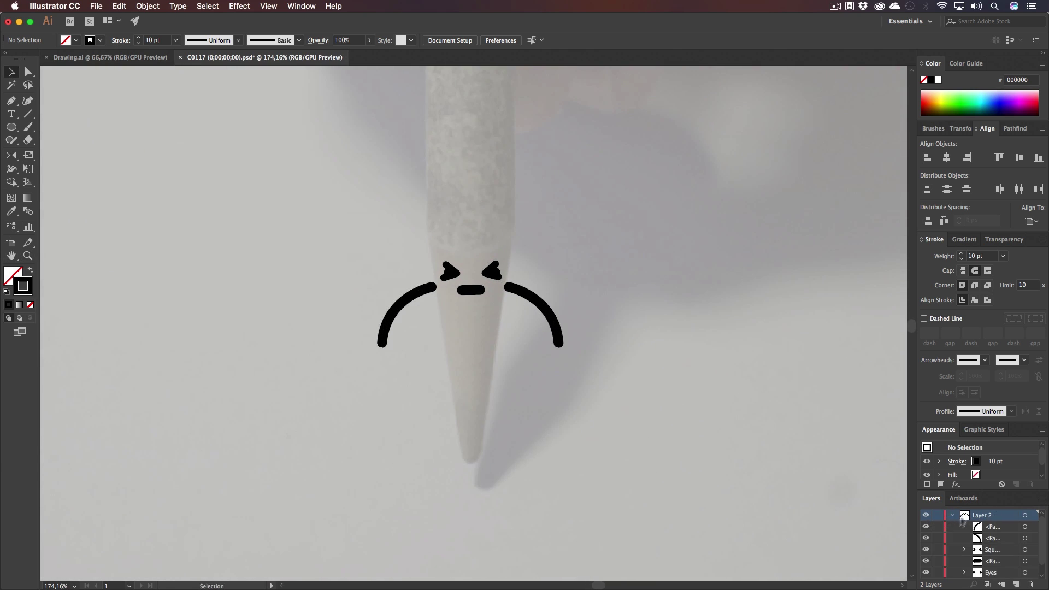
drag(994, 494, 996, 410)
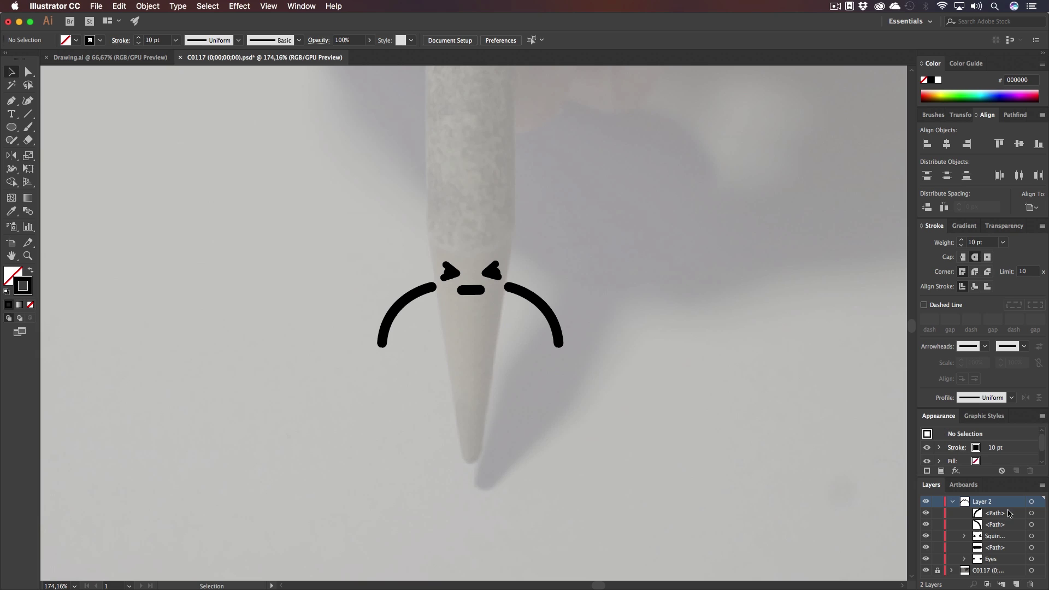
click(1042, 484)
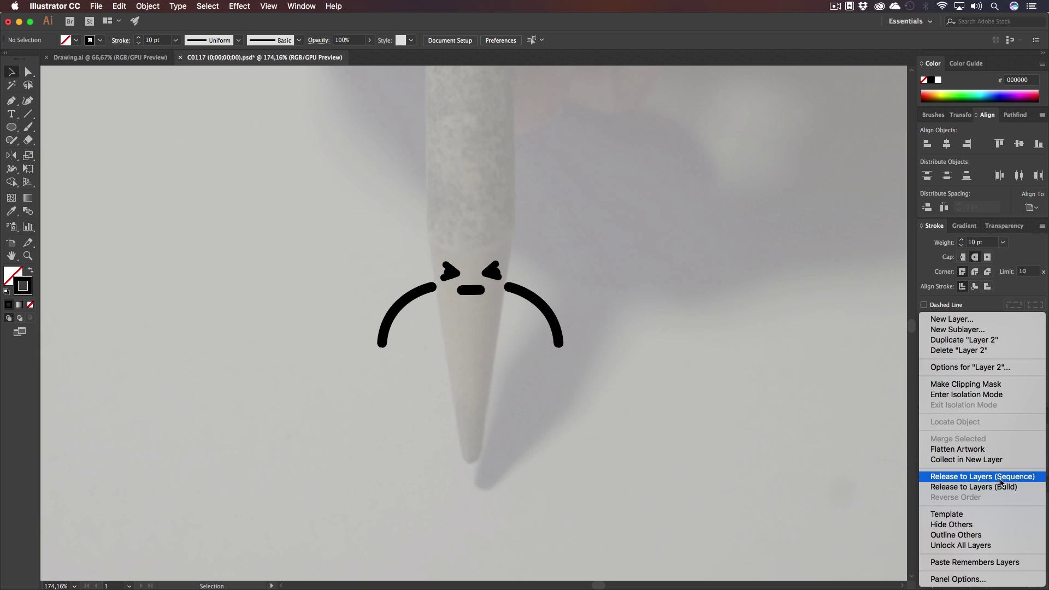
click(1002, 480)
- Move the five released layers out of Layer 2 to the top level and delete the emptied Layer 2
shift+click(992, 517)
drag(992, 516, 990, 498)
click(981, 559)
click(1029, 584)
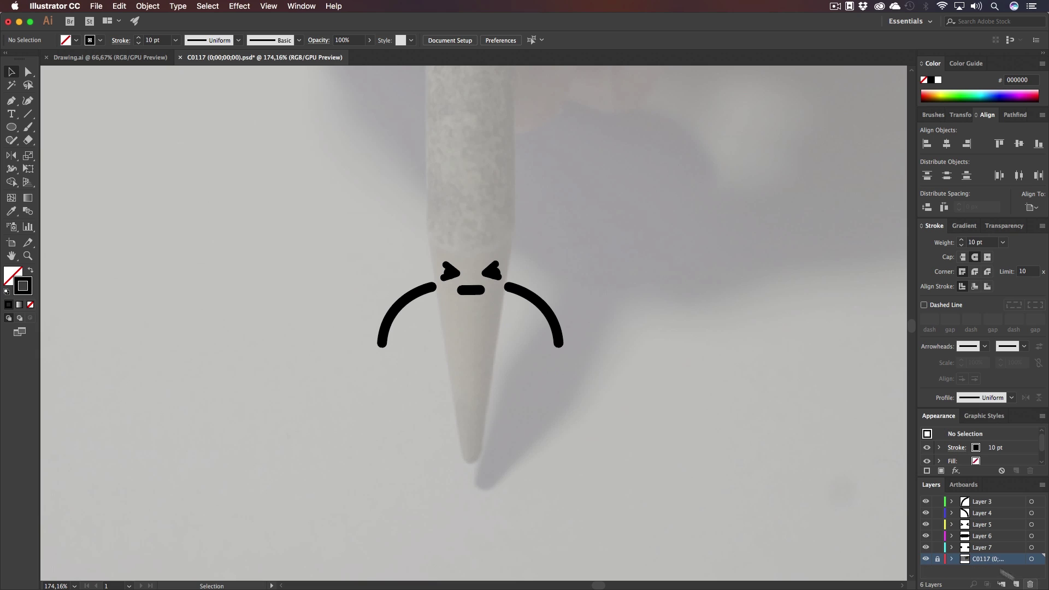
- Rename the two arm layers Left Arm and Right Arm
double_click(982, 501)
text(Left Arm)
key(Return)
double_click(982, 513)
text(Right Arm)
key(Return)
- Rename the remaining three face layers Squinshed Eyes, Mouth and Eyes
double_click(982, 524)
text(Squinshed Eyes)
key(Return)
double_click(982, 536)
text(Mouth)
key(Return)
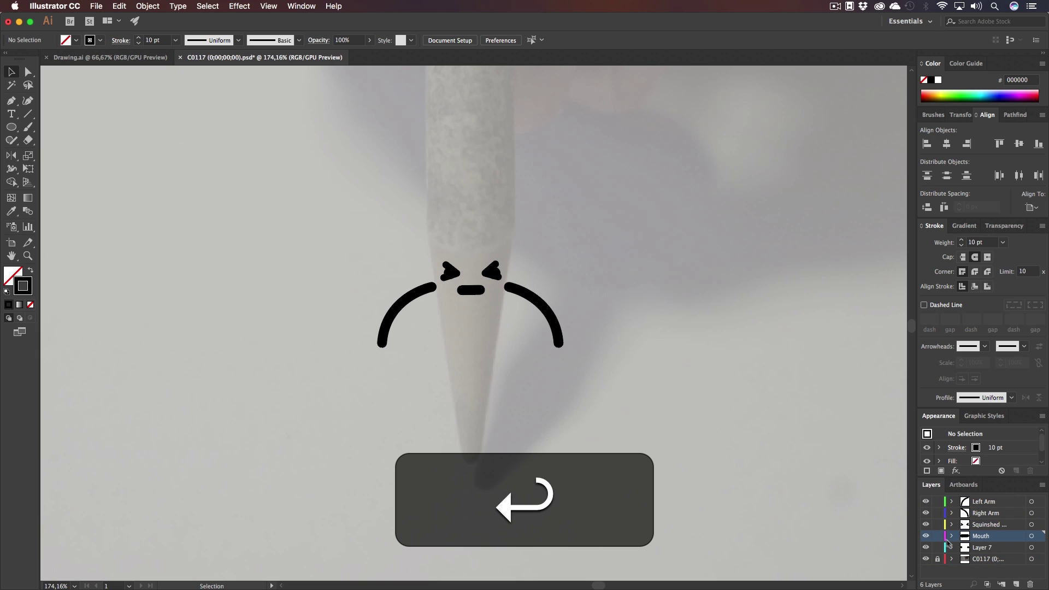
double_click(979, 547)
text(Eyes)
key(Return)
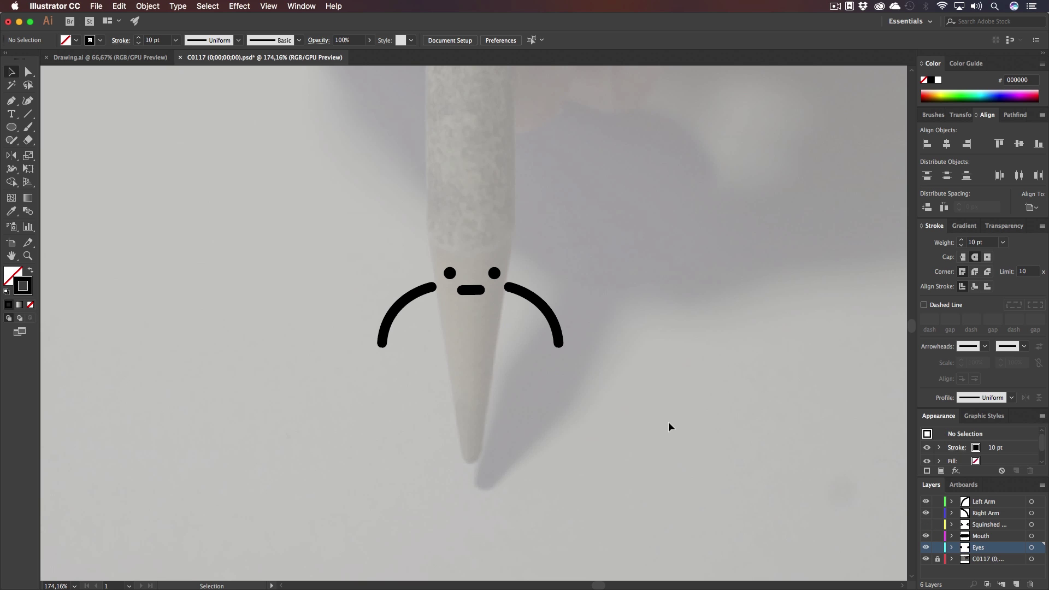
- Hide the C0117 reference layer and show the Squinshed Eyes layer again
drag(453, 286, 575, 286)
key(h)
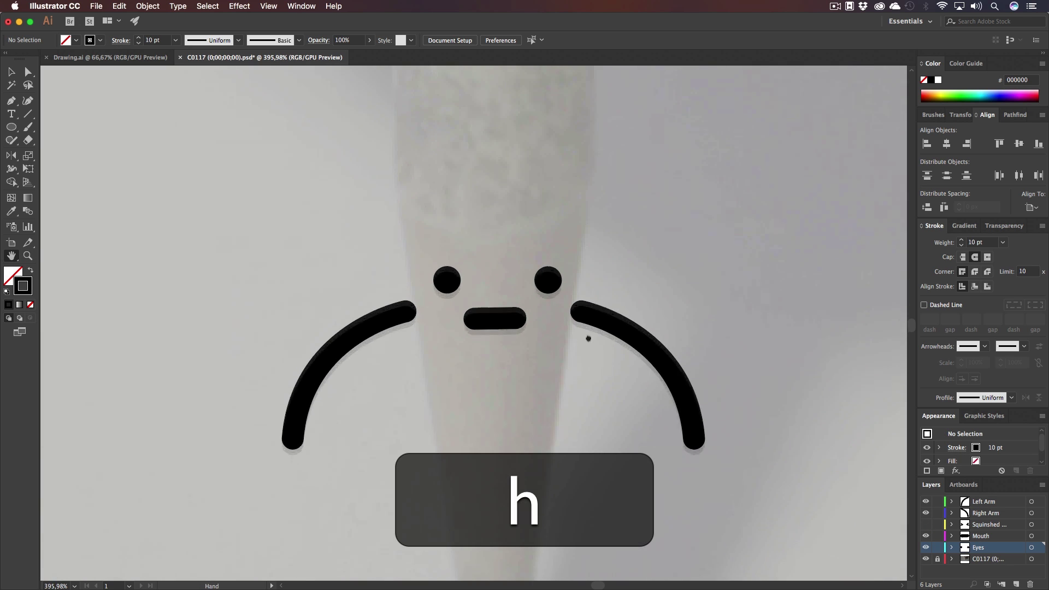
scroll(501, 366, down, 10)
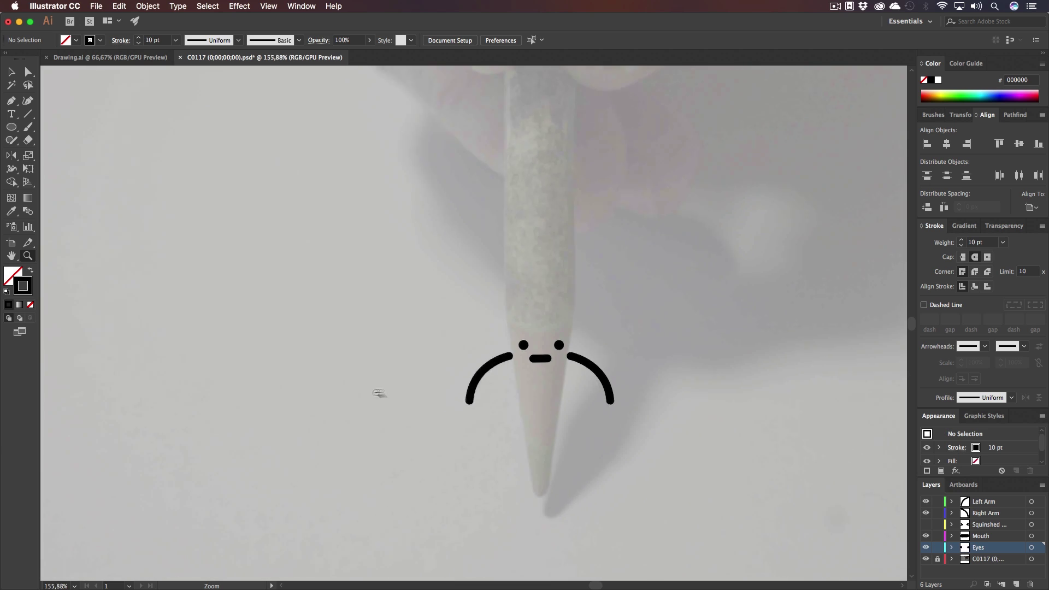
key(h)
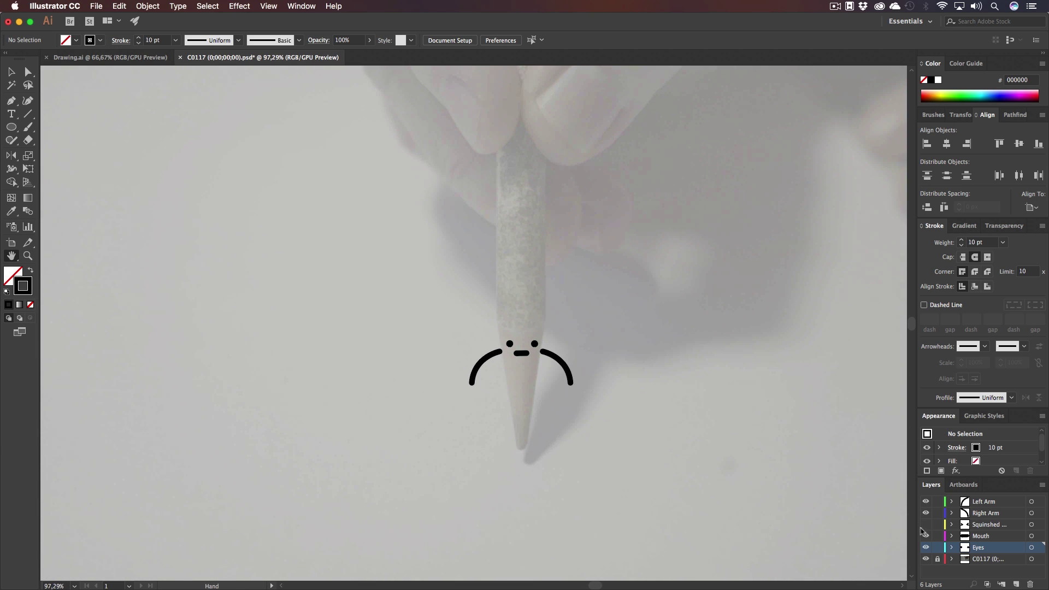
click(926, 559)
key(z)
drag(531, 374, 503, 382)
- Save the document as Drawing 2.ai in the Living Objects Tutorial folder with the default Illustrator options
key(super+s)
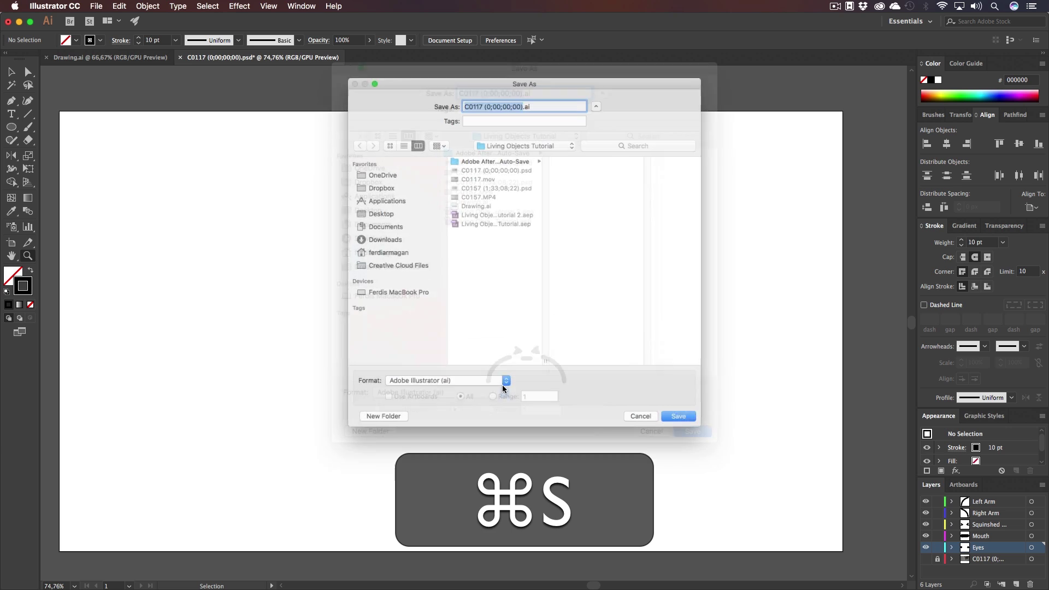
text(Drawing 2)
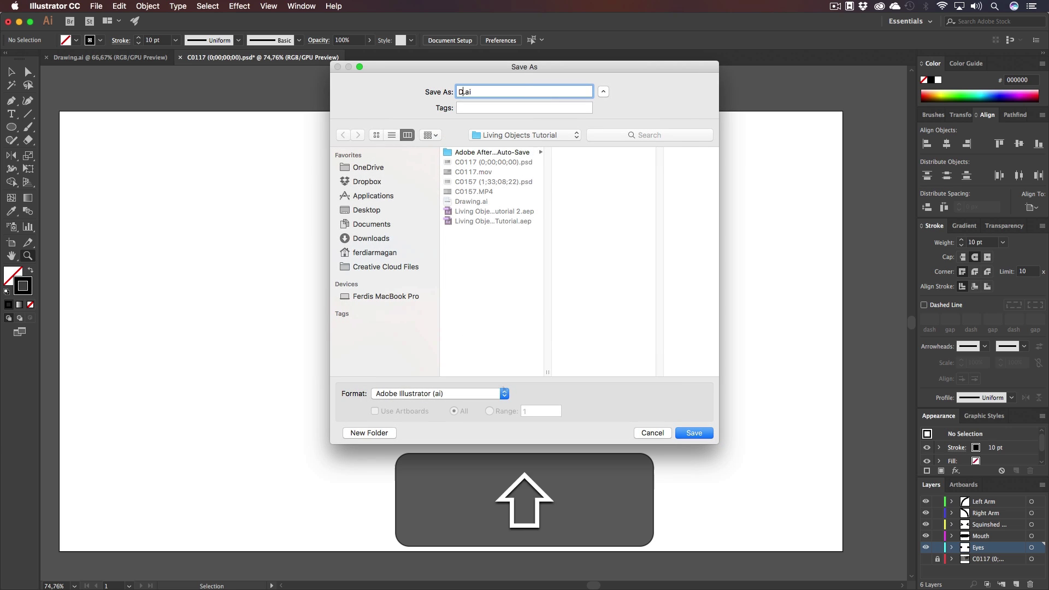
key(Return)
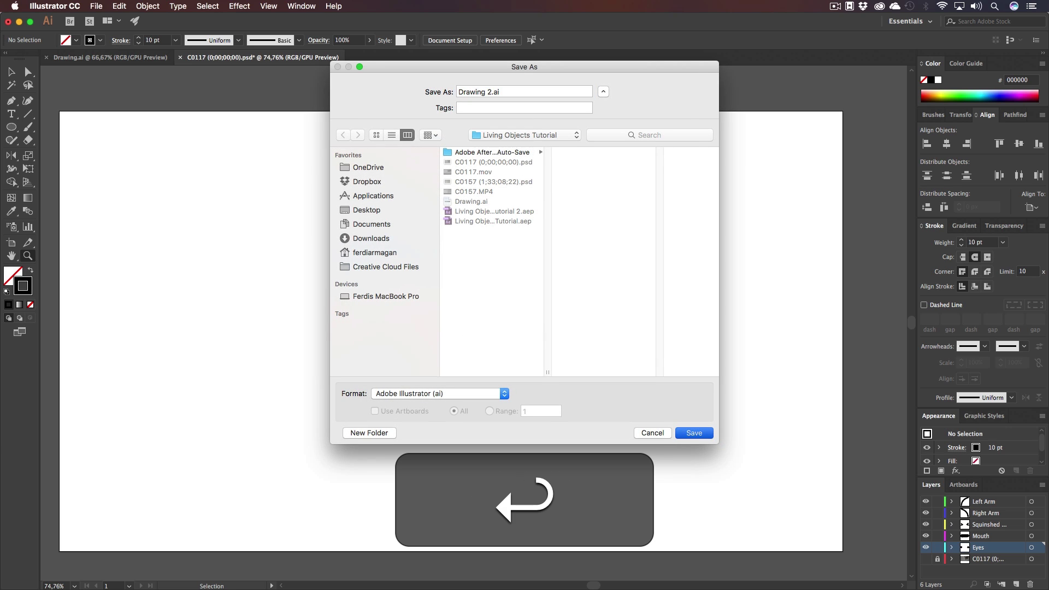
key(Return)
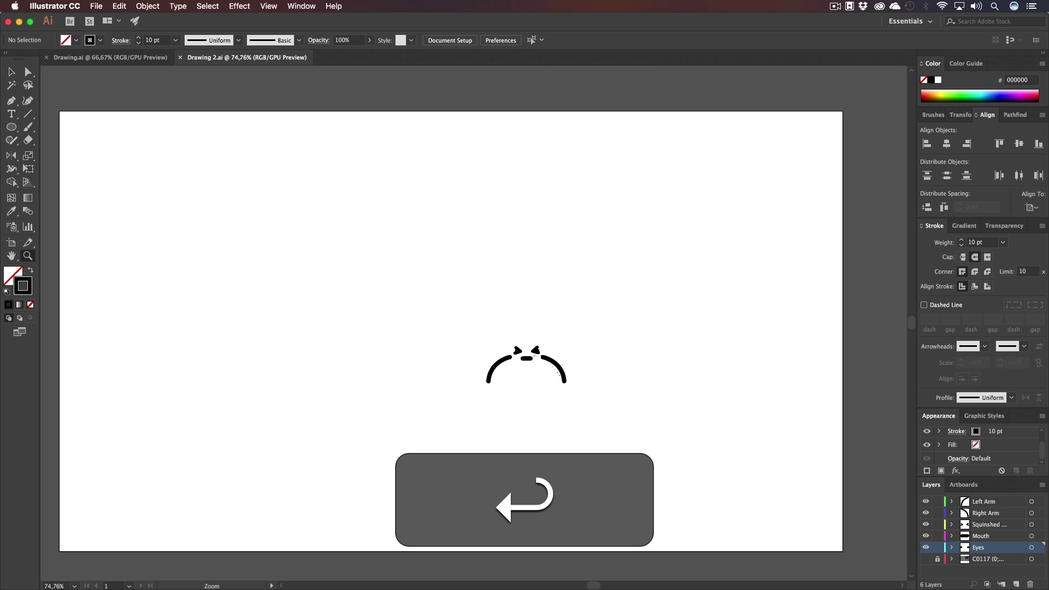
- Switch to After Effects, remove the finished C0117 render from the render queue and return to the C0117 timeline
key(super+Tab)
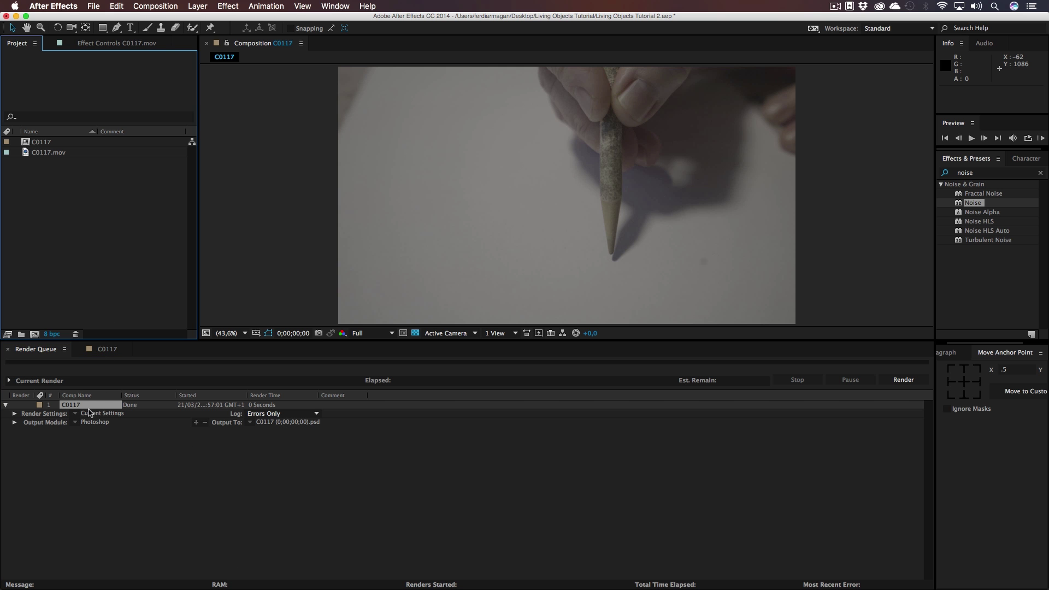
key(Delete)
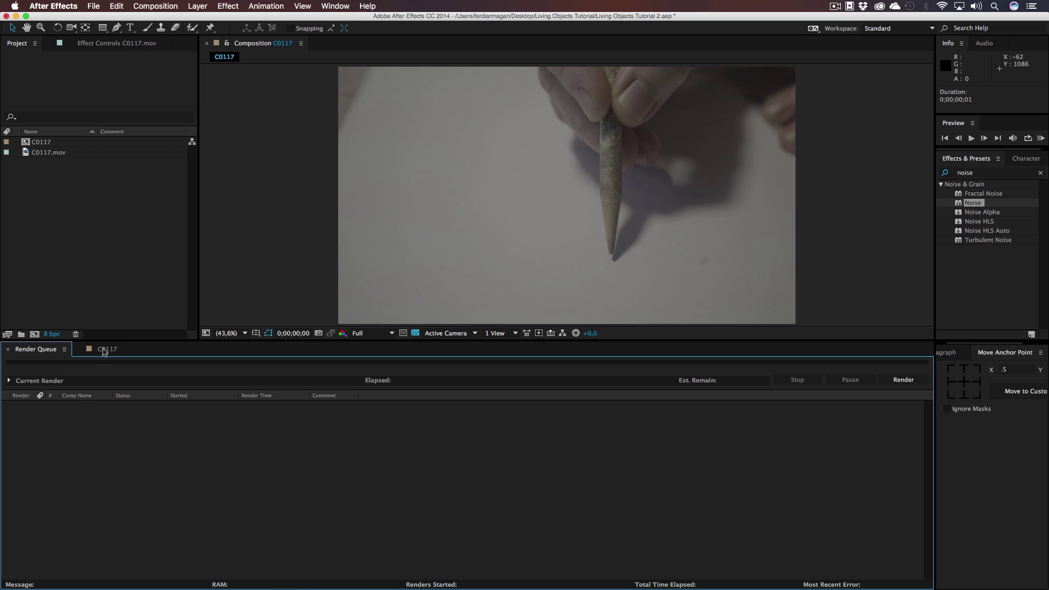
click(104, 350)
- Import Drawing 2.ai as a composition with its separate layers
double_click(90, 230)
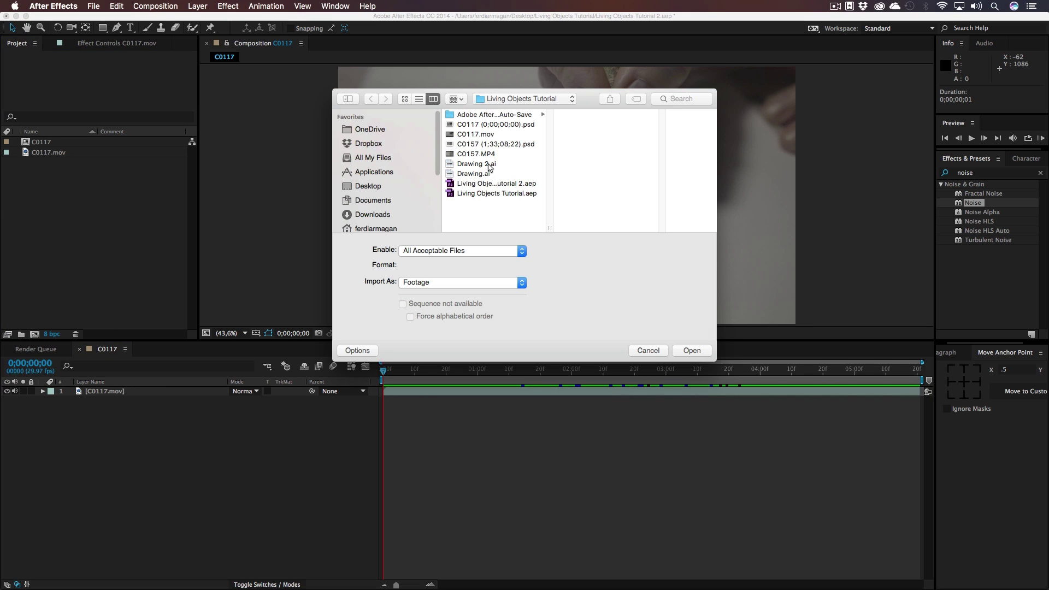
click(489, 165)
click(438, 284)
click(437, 291)
click(692, 351)
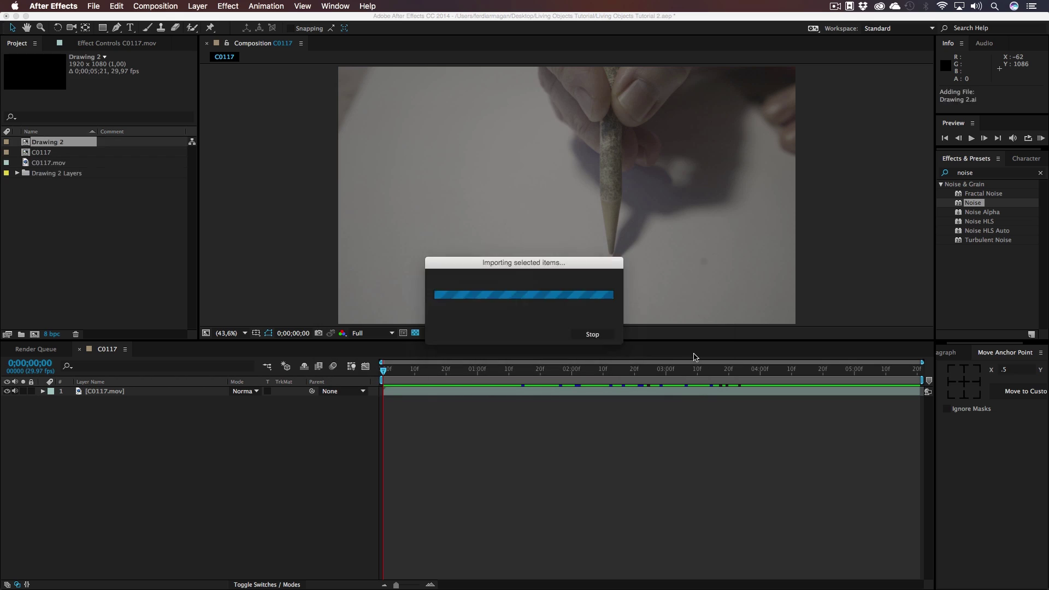
- Add the five Drawing 2 face and arm layers above C0117.mov in the timeline and create shapes from them
click(16, 174)
mouse_move(87, 254)
mouse_down()
mouse_move(76, 195)
mouse_move(89, 342)
mouse_move(105, 392)
mouse_up()
right_click(120, 394)
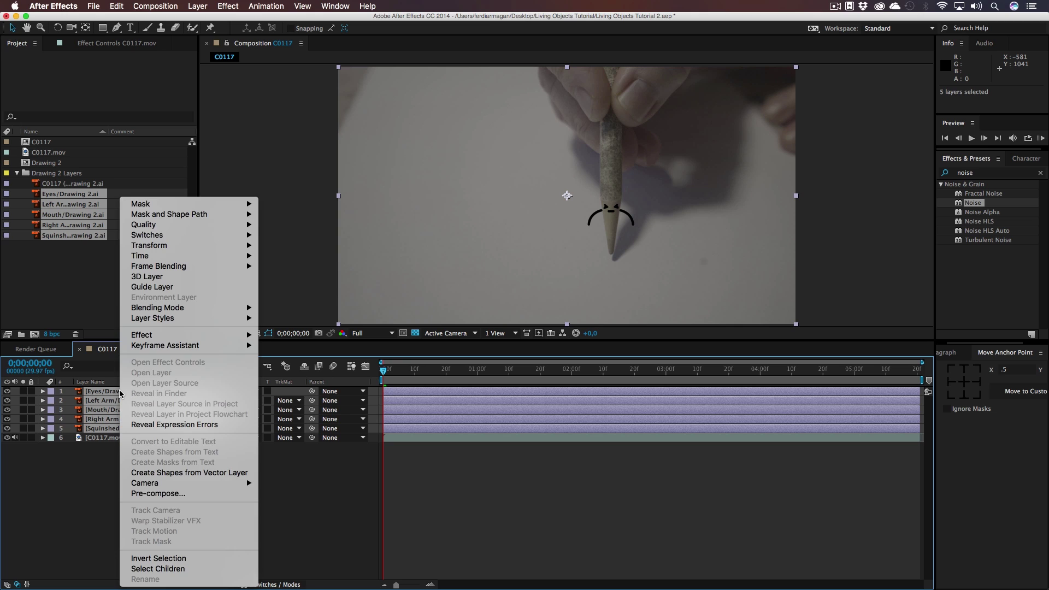
click(175, 473)
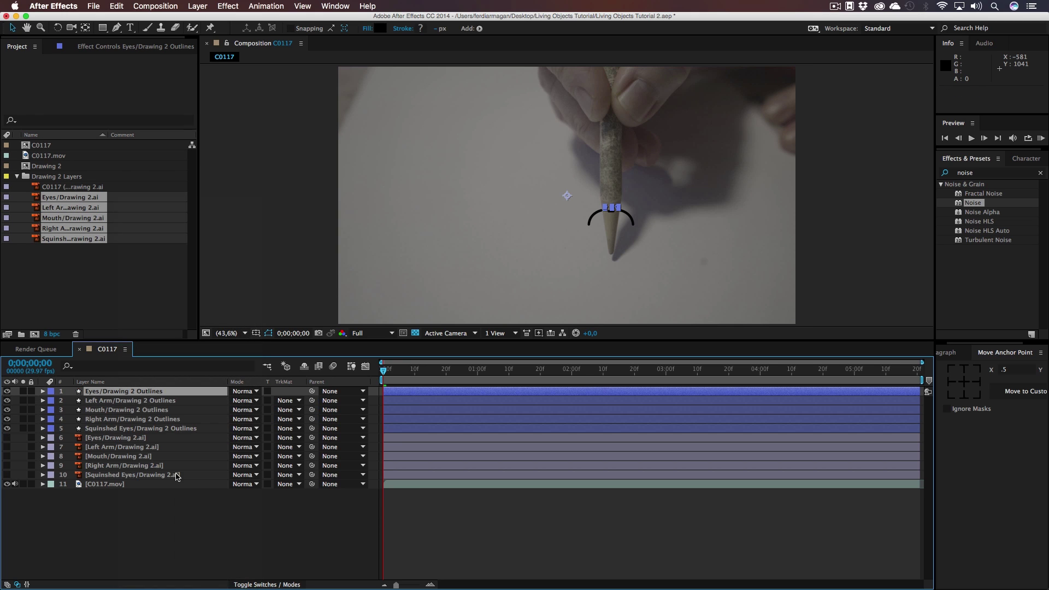
- Inspect the left and right arm shape layers against the pencil at 100% magnification
scroll(601, 207, up, 3)
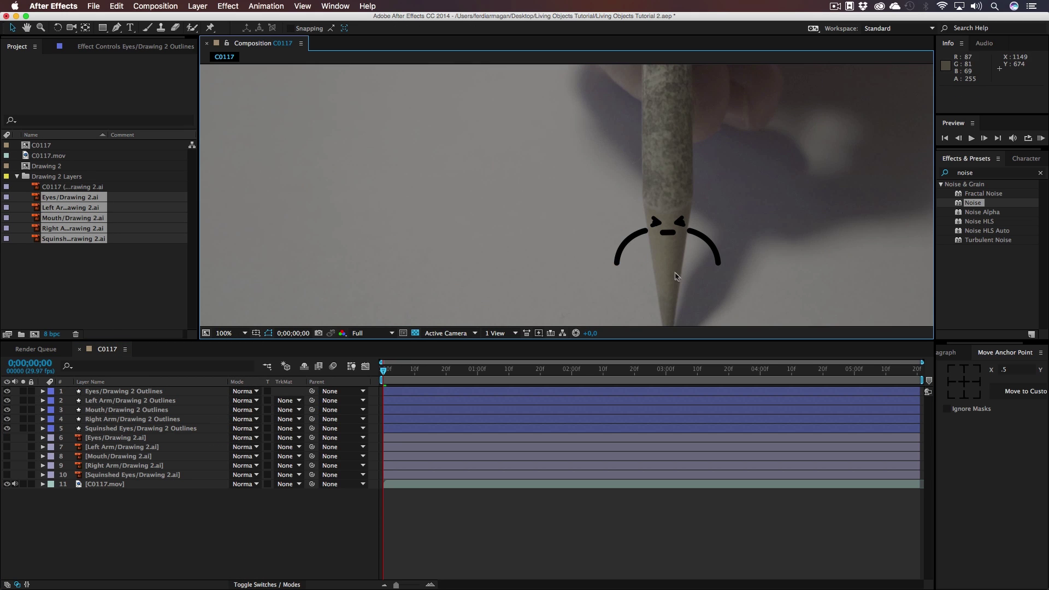
click(488, 172)
click(489, 174)
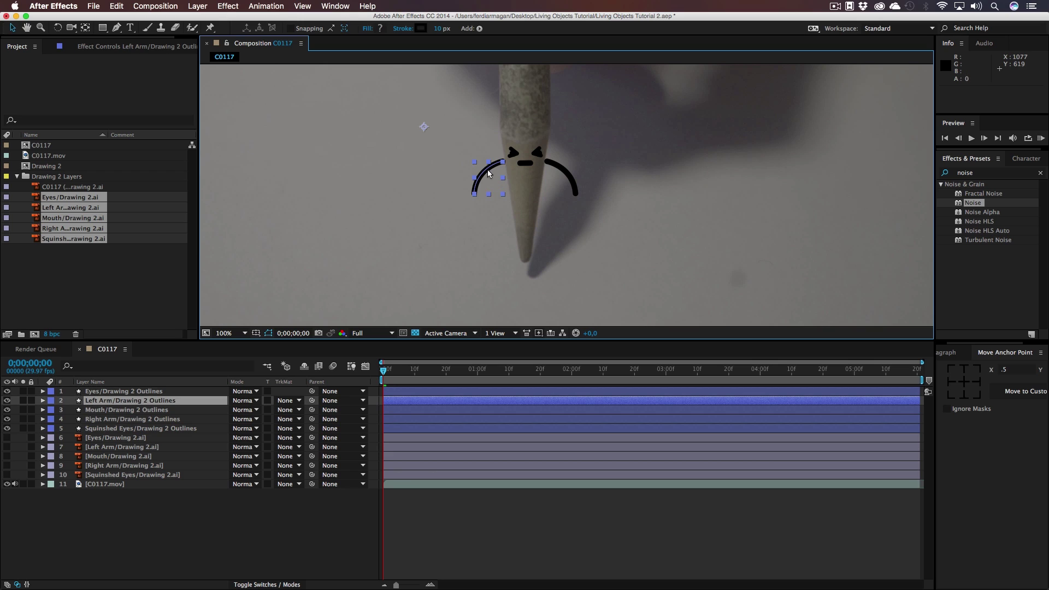
click(559, 175)
click(210, 497)
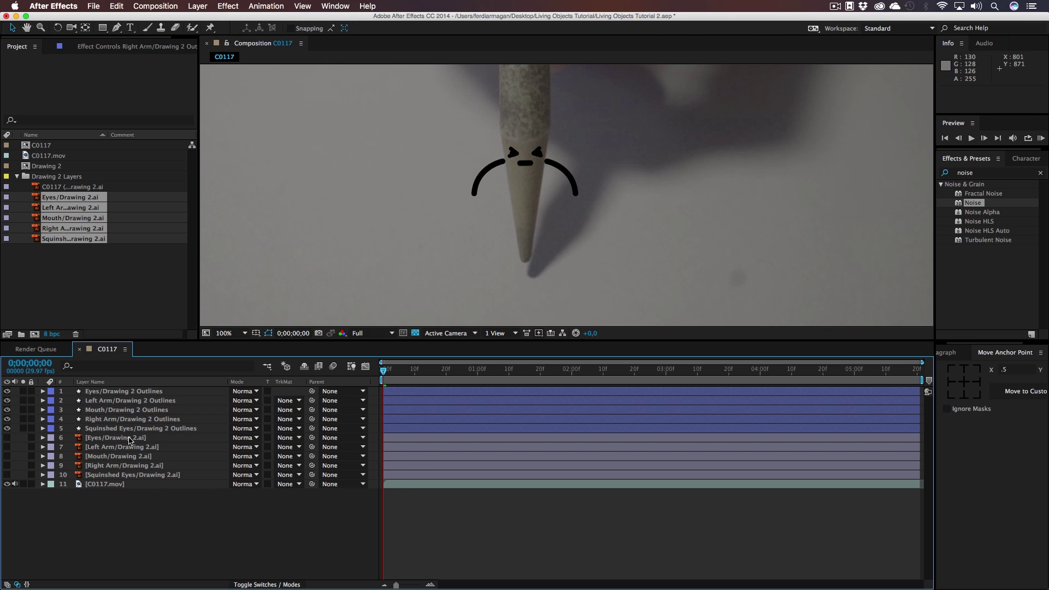
- Delete the five original Drawing 2 .ai layers from the C0117 timeline, keeping their outline shape layers
click(130, 440)
shift+click(141, 476)
key(shift+BackSpace)
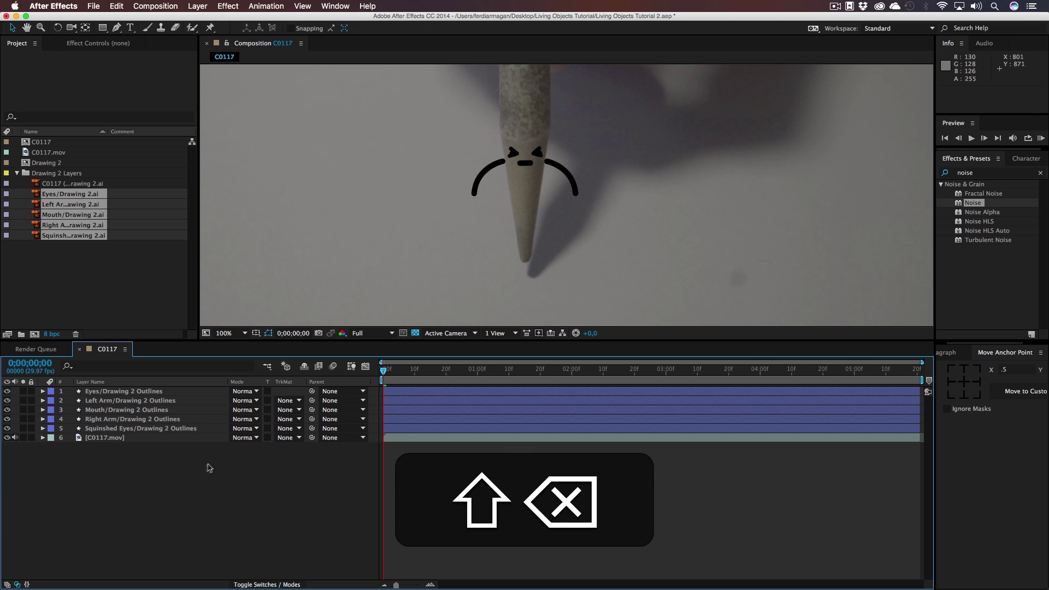
- Create a null object and place its anchor on the character's mouth, at about 1145, 605
right_click(111, 470)
mouse_move(133, 478)
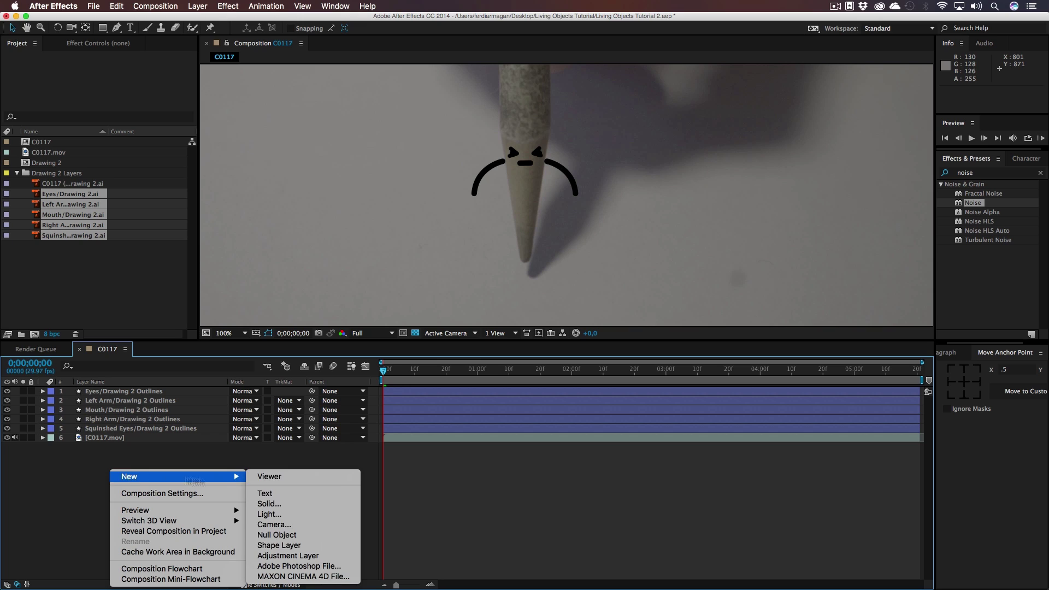
click(300, 535)
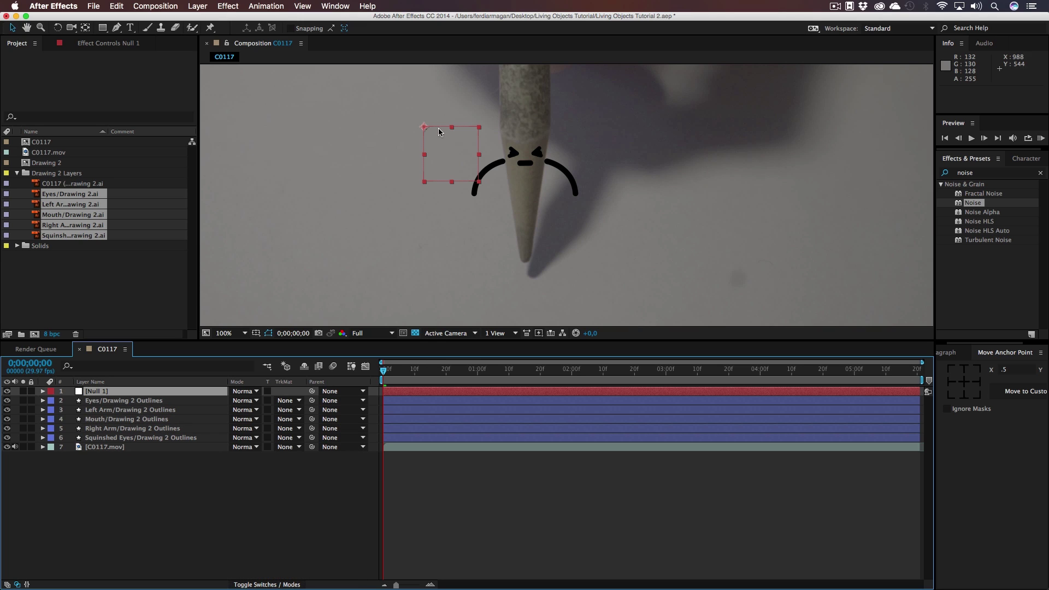
drag(439, 131, 545, 162)
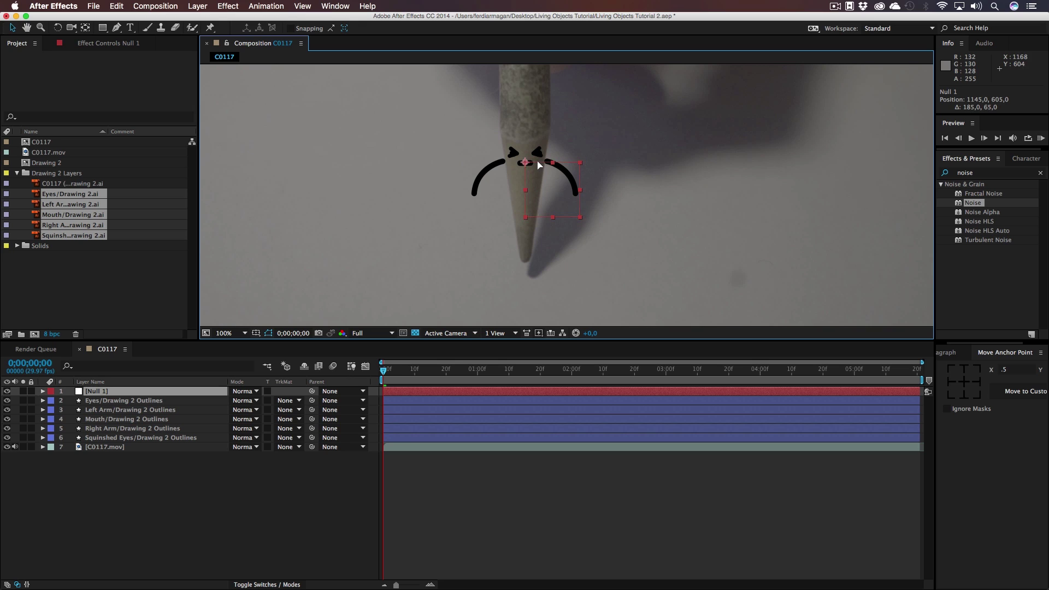
click(188, 490)
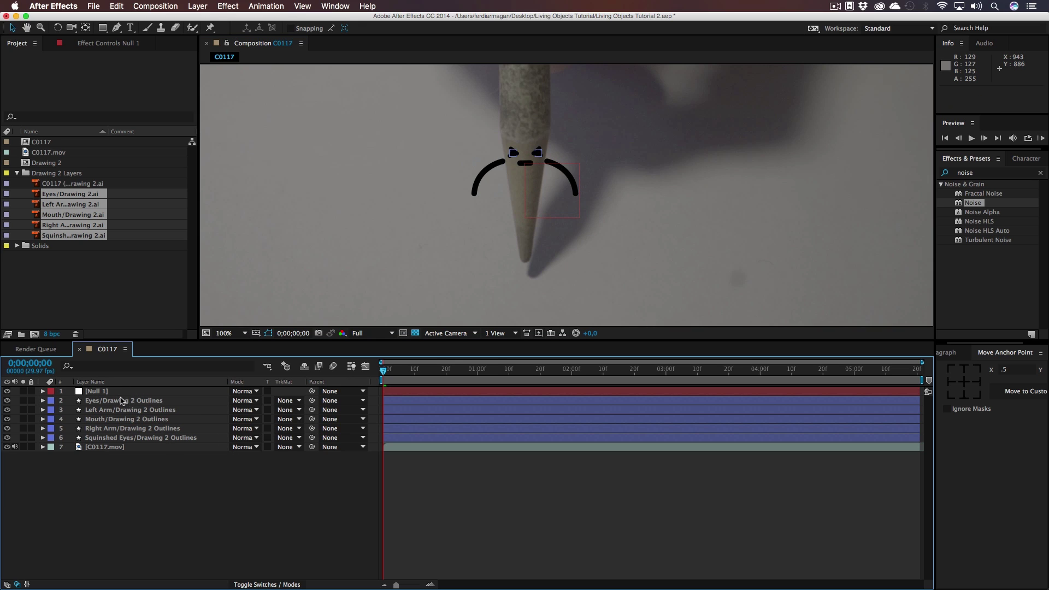
- Rename the null Controller and move it below the five outline layers, directly above C0117.mov
right_click(103, 394)
click(143, 579)
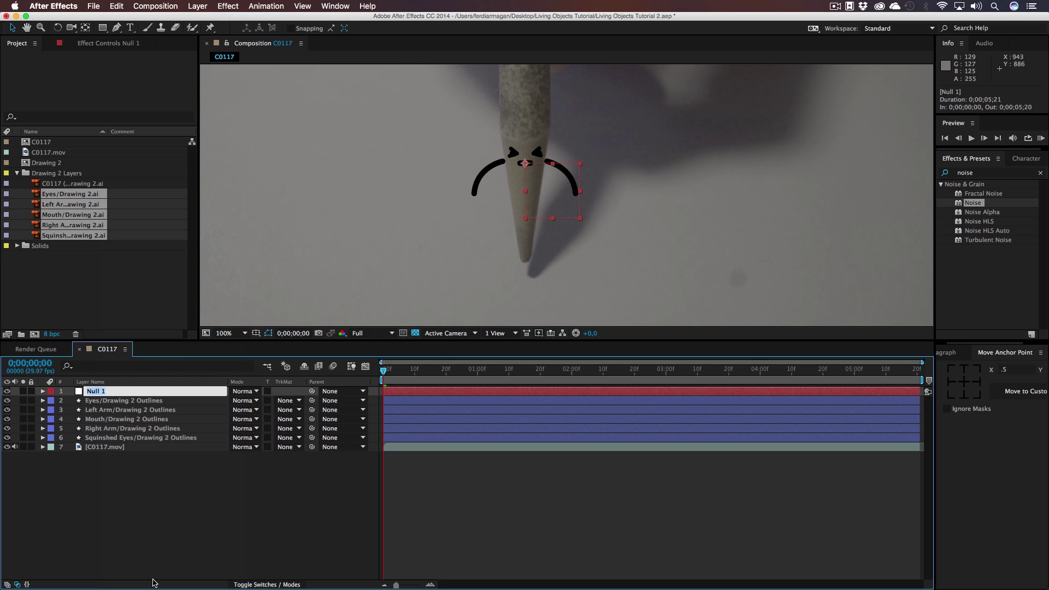
text(Controller)
key(Return)
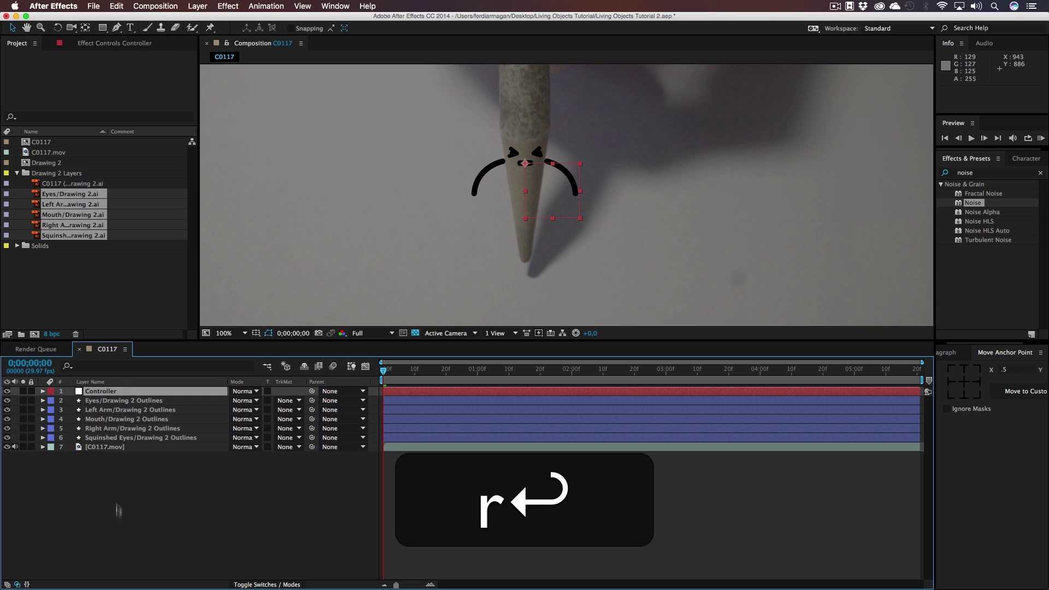
drag(107, 391, 108, 444)
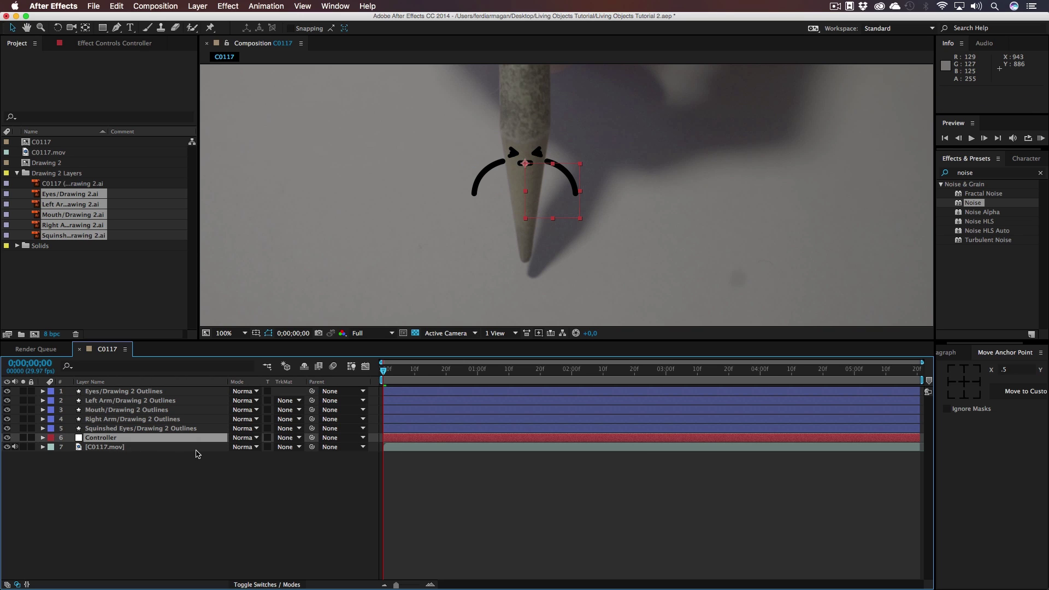
- Parent all five face and arm outline layers to the Controller null
click(164, 430)
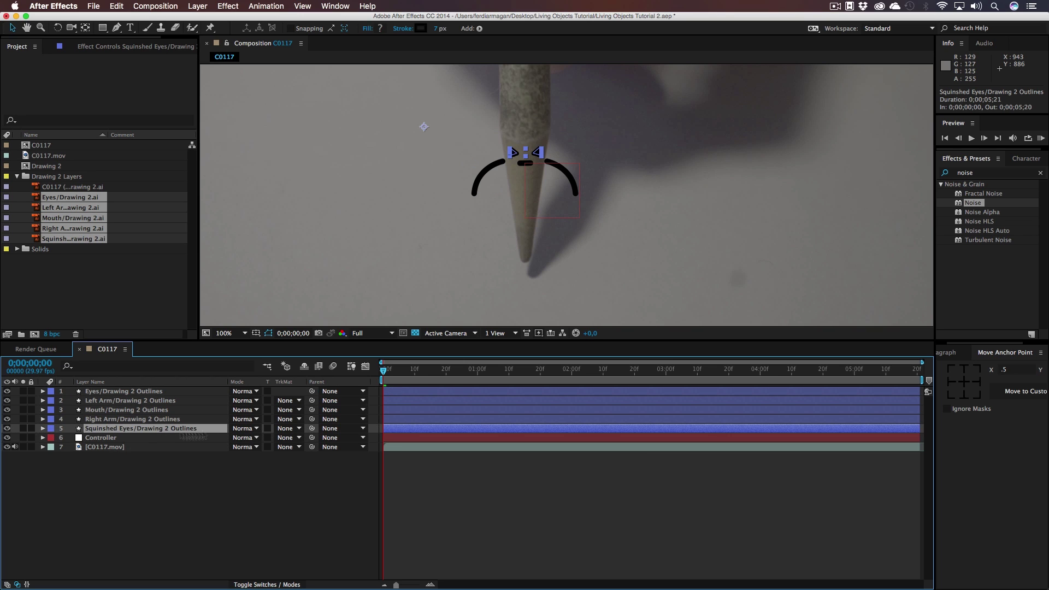
shift+click(176, 400)
shift+click(173, 393)
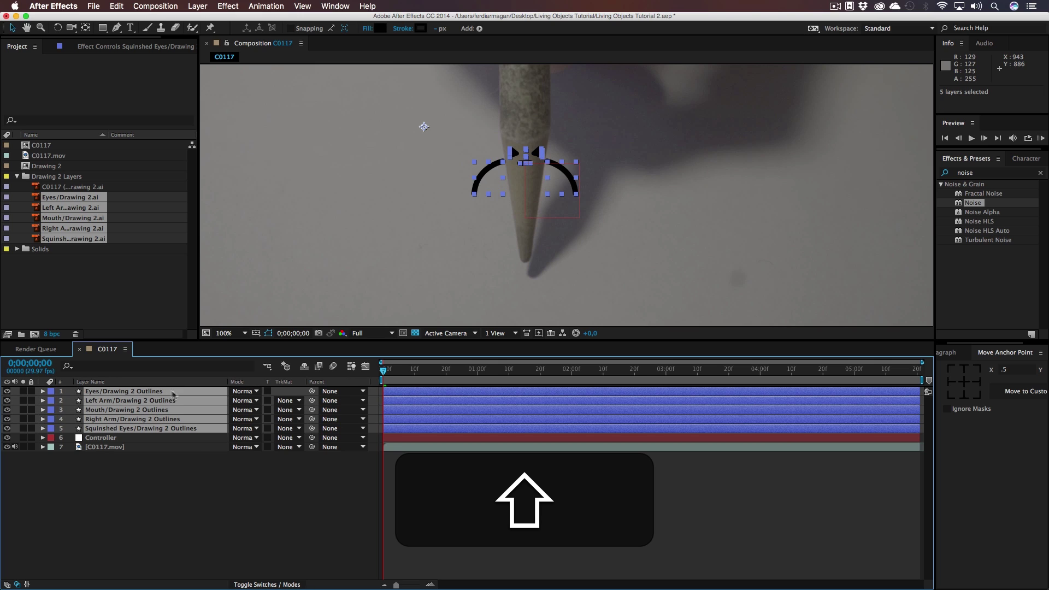
drag(312, 428, 131, 438)
click(411, 477)
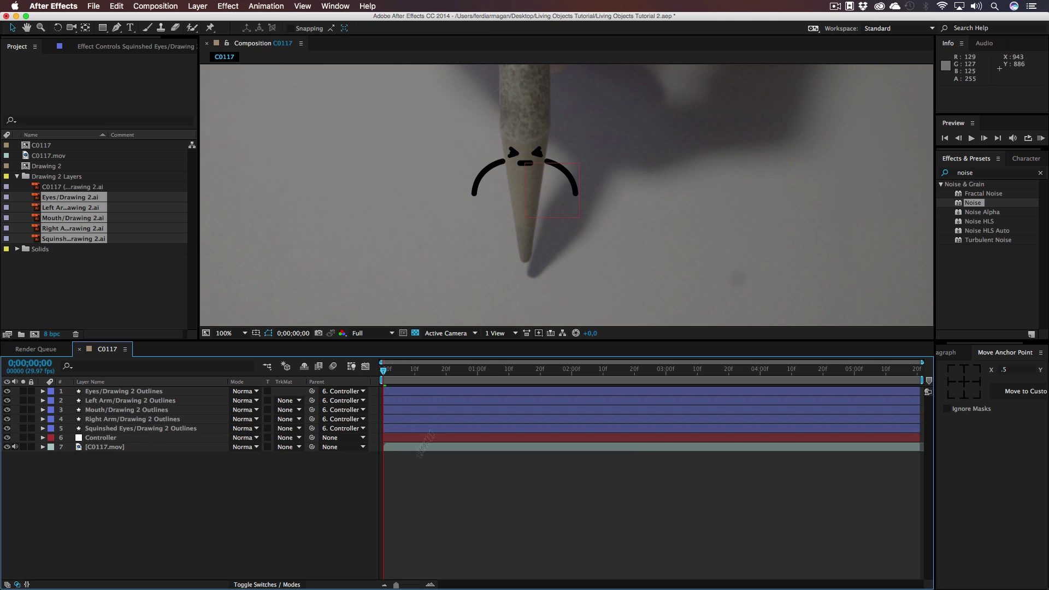
drag(512, 213, 505, 229)
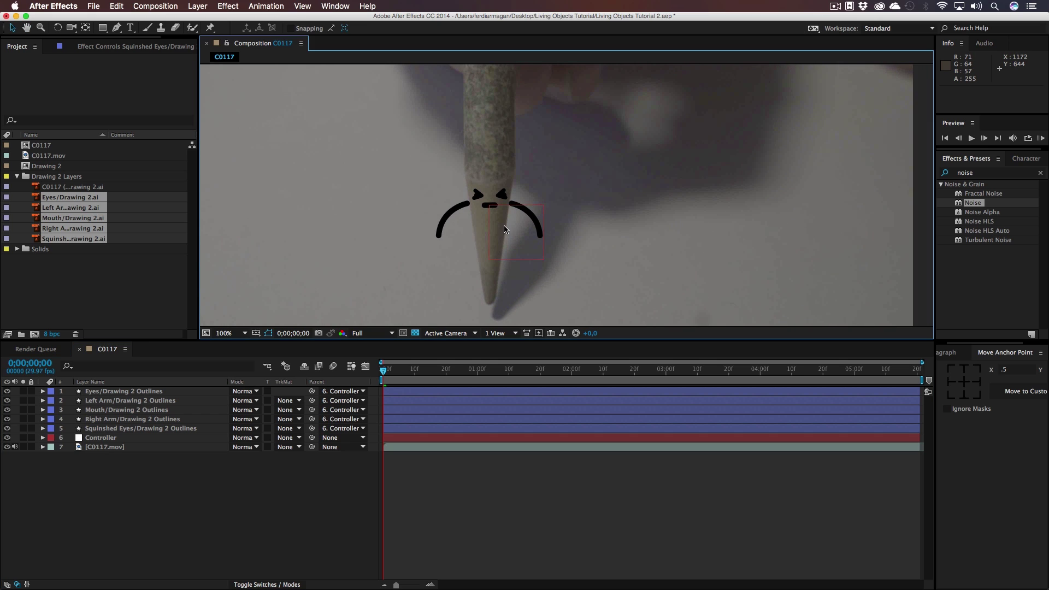
- Hide the Controller null and all five face and arm outline layers, leaving only the C0117.mov footage visible
scroll(505, 230, down, 3)
scroll(505, 230, up, 1)
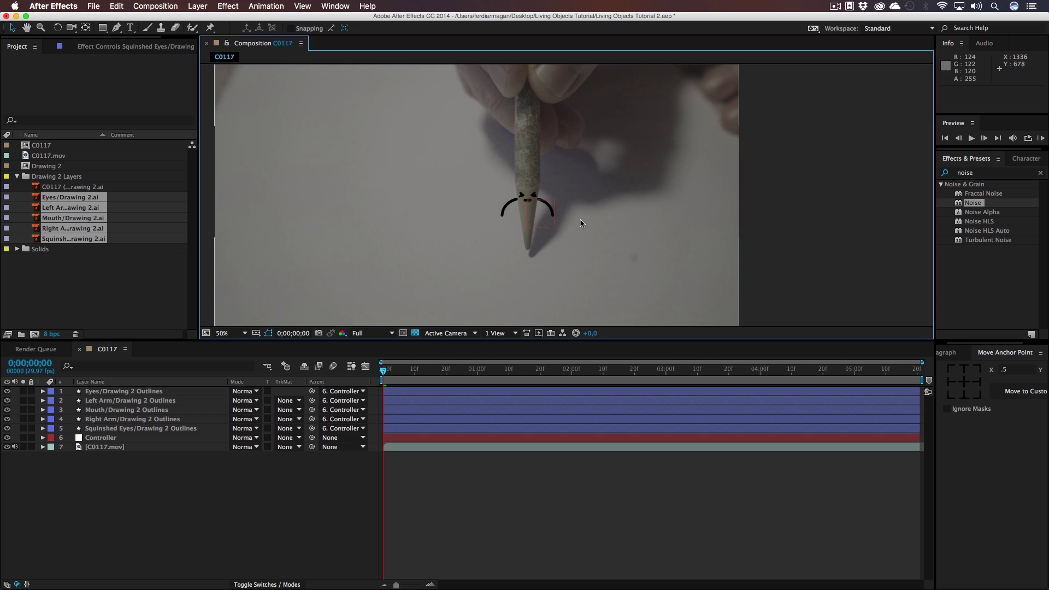
drag(579, 218, 694, 275)
key(v)
drag(7, 439, 6, 391)
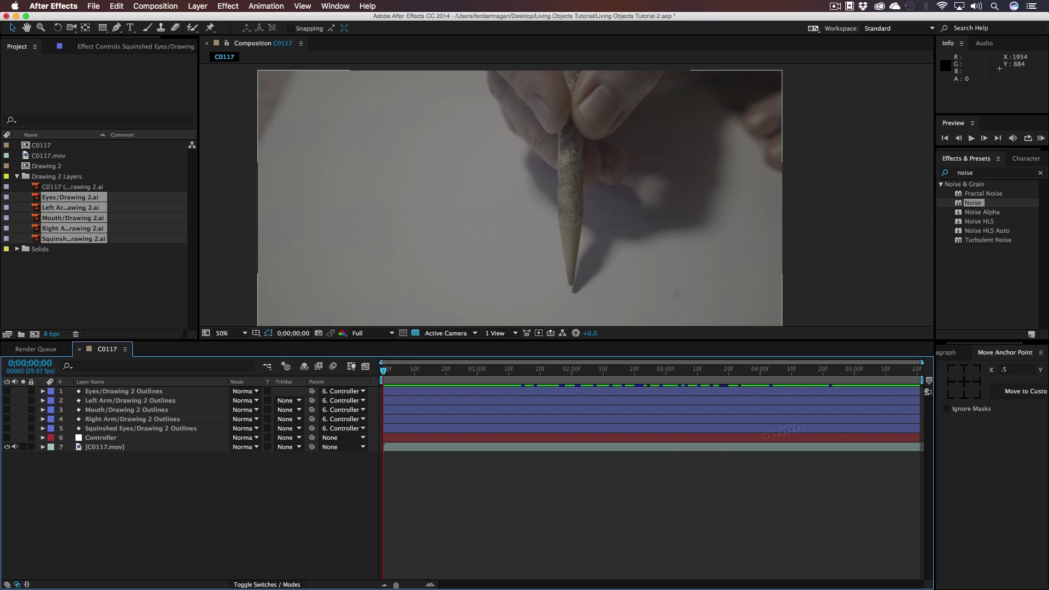
- Start a motion track on the C0117.mov layer with the Tracker
click(335, 6)
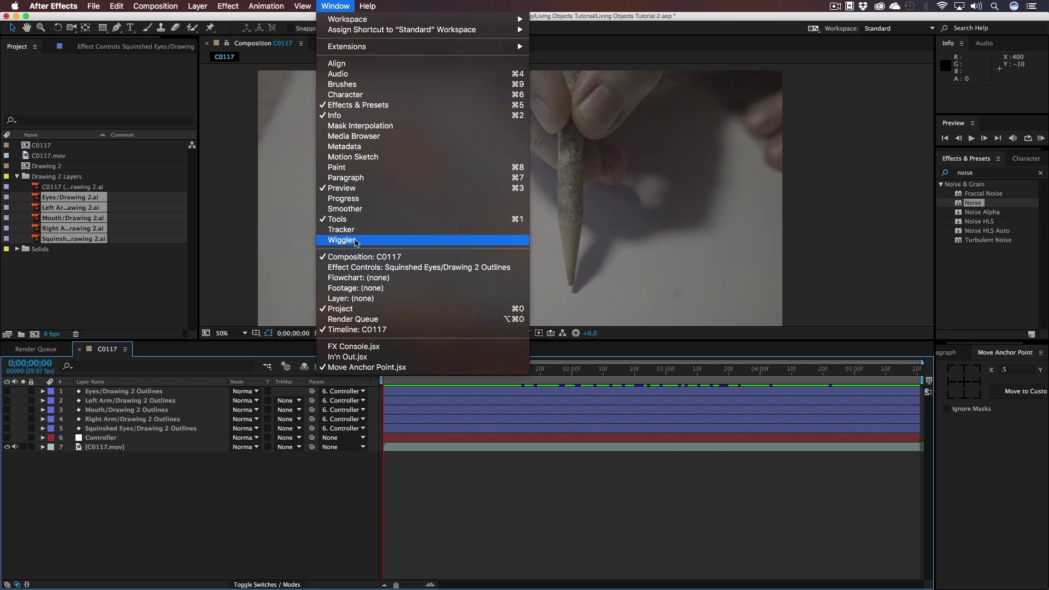
click(347, 230)
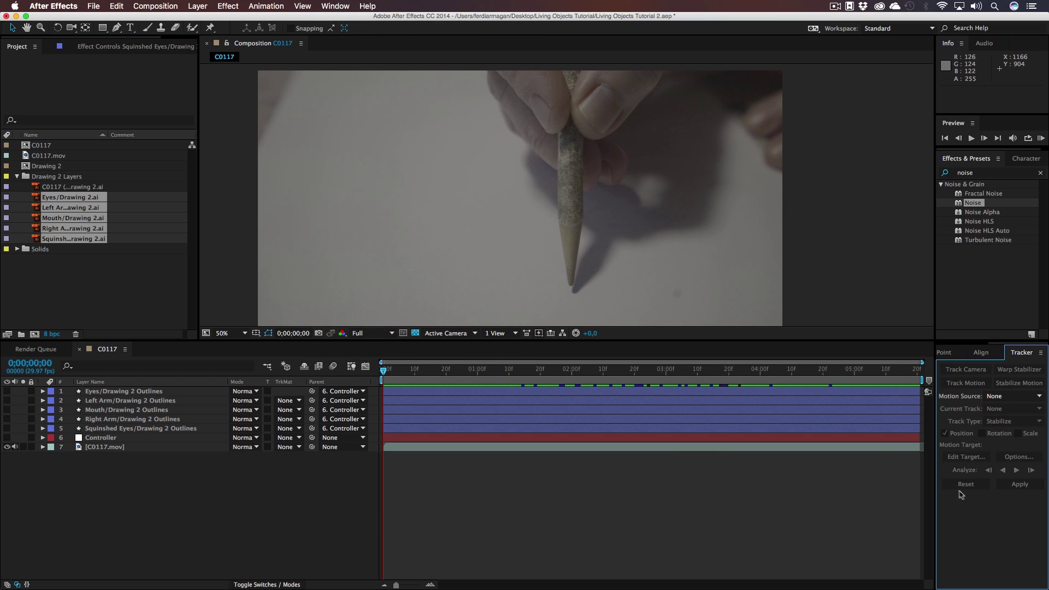
click(107, 448)
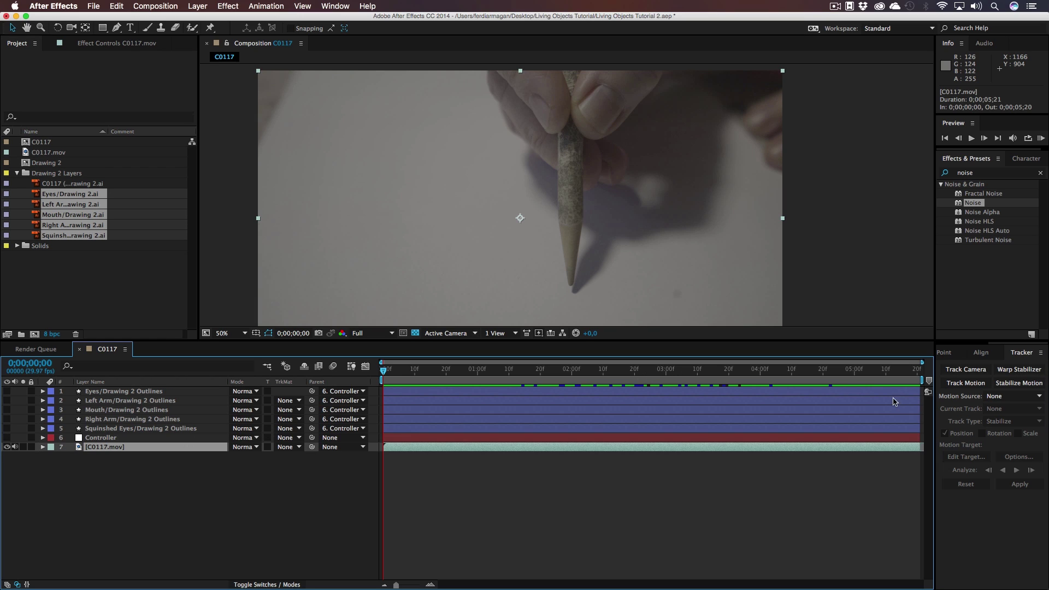
click(968, 385)
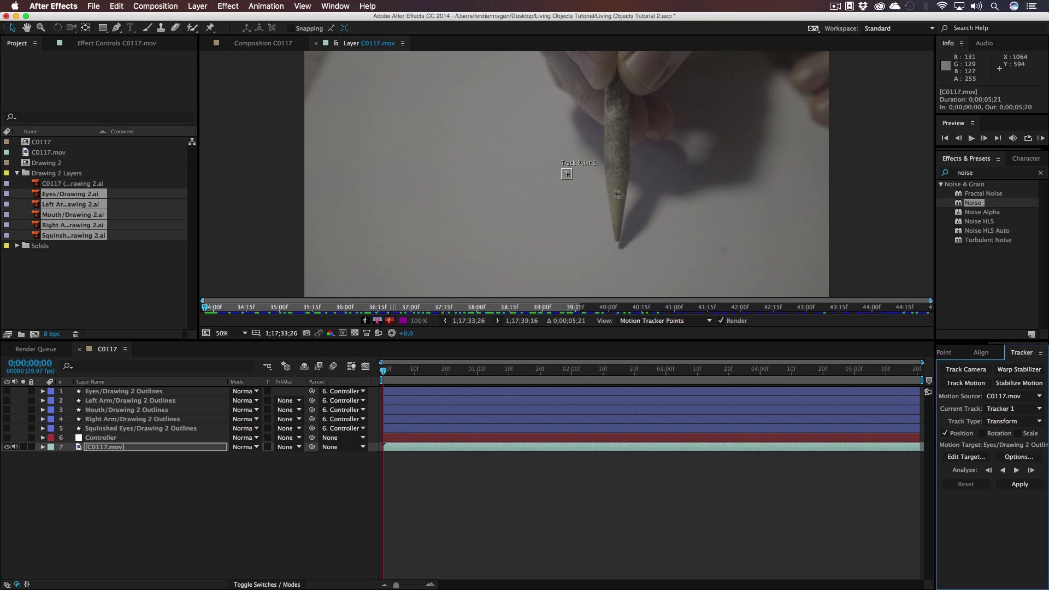
- Place Track Point 1 where the pencil's body meets its tapered tip, enlarging the feature region to about 78 × 56 and the search region to about 150 × 134
scroll(623, 203, up, 2)
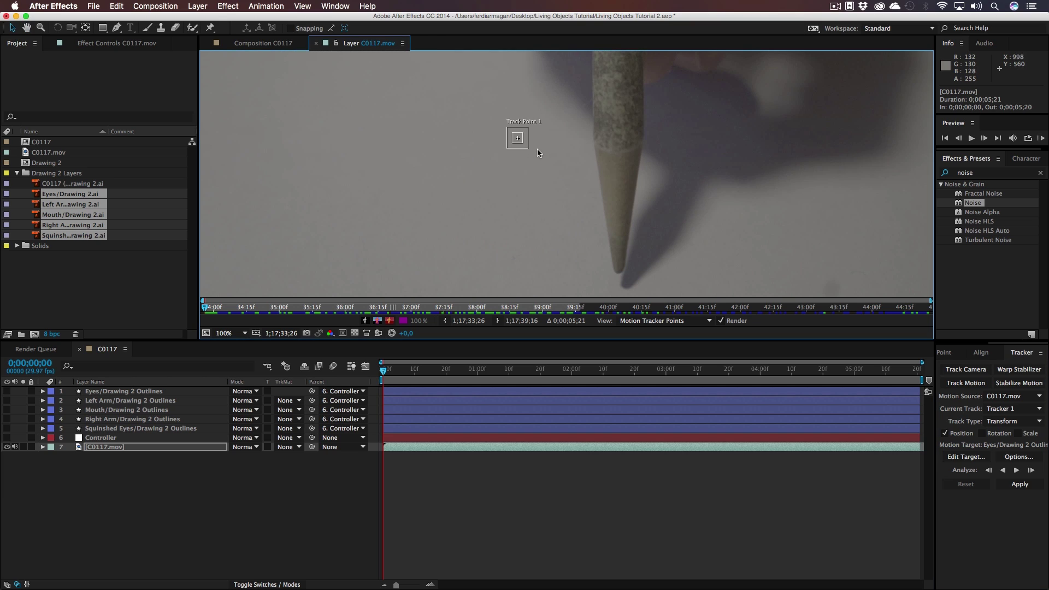
click(527, 148)
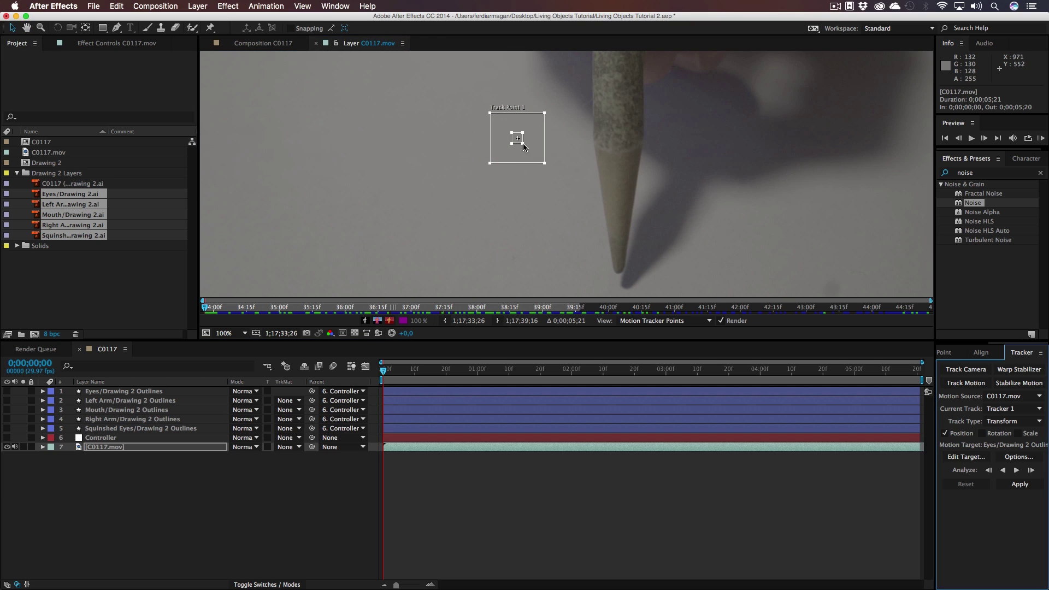
mouse_move(525, 146)
mouse_down()
mouse_move(623, 183)
mouse_move(632, 288)
mouse_move(624, 148)
mouse_move(631, 238)
mouse_move(622, 230)
mouse_move(621, 246)
mouse_move(631, 264)
mouse_up()
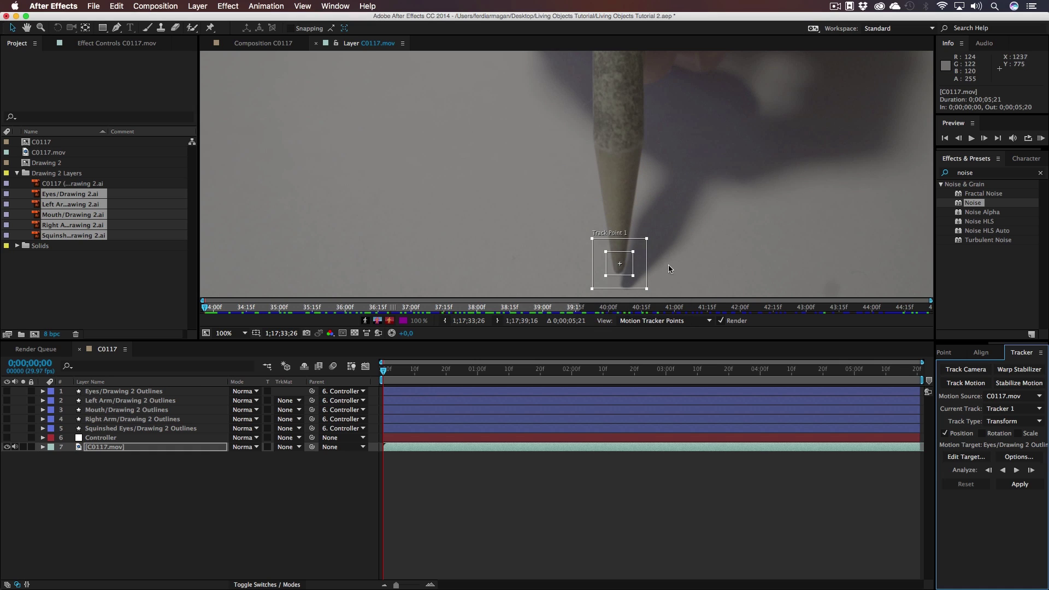
mouse_move(628, 267)
mouse_down()
mouse_move(628, 231)
mouse_move(674, 201)
mouse_move(628, 167)
mouse_move(627, 124)
mouse_move(660, 156)
mouse_up()
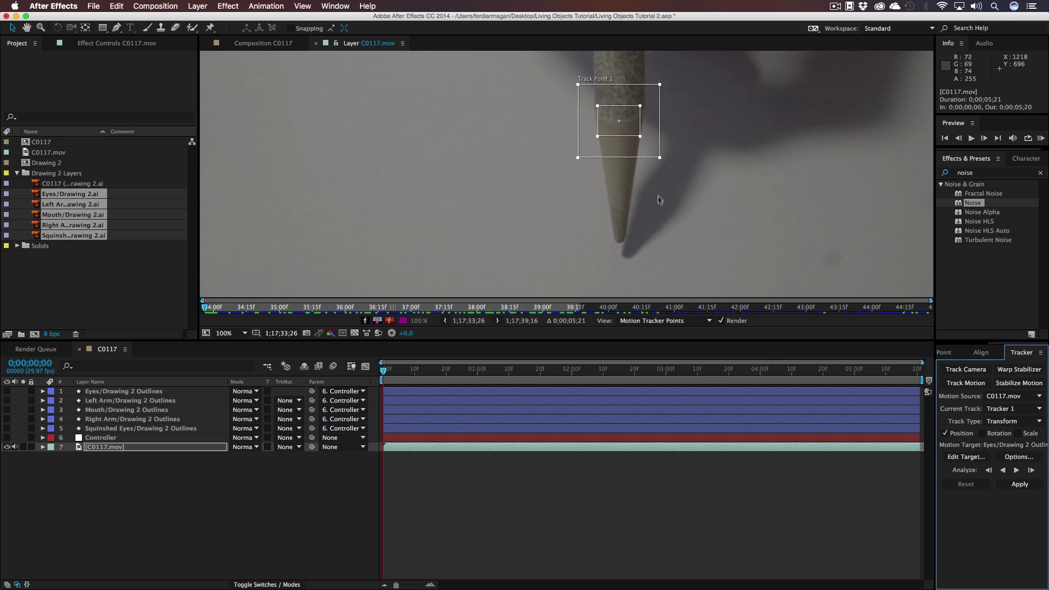
- Analyze Track Point 1 forward frame by frame through the C0117.mov clip to 0;00;05;20
scroll(654, 228, down, 2)
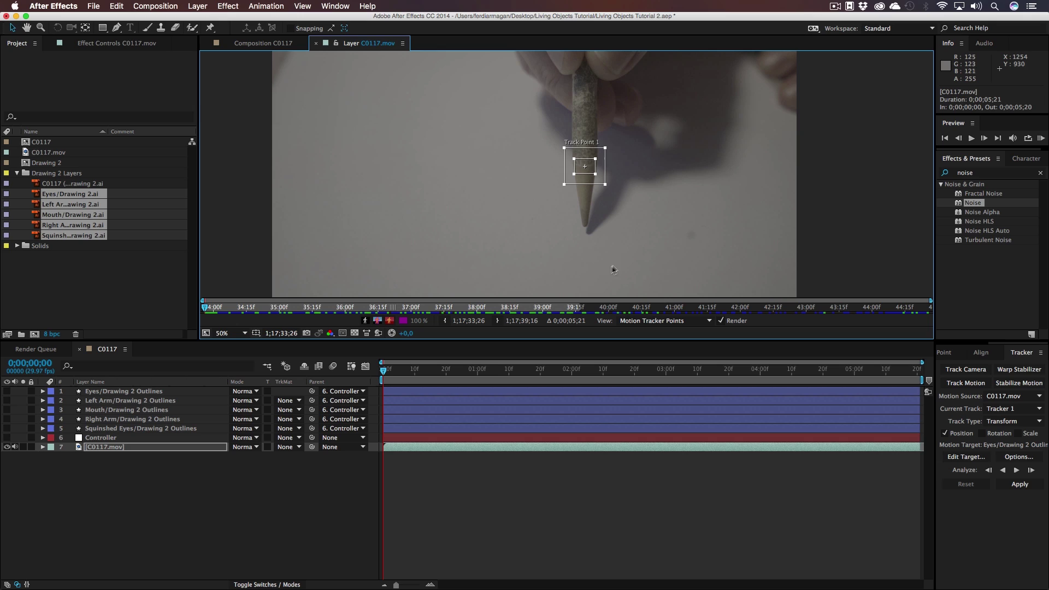
click(1016, 470)
click(1031, 470)
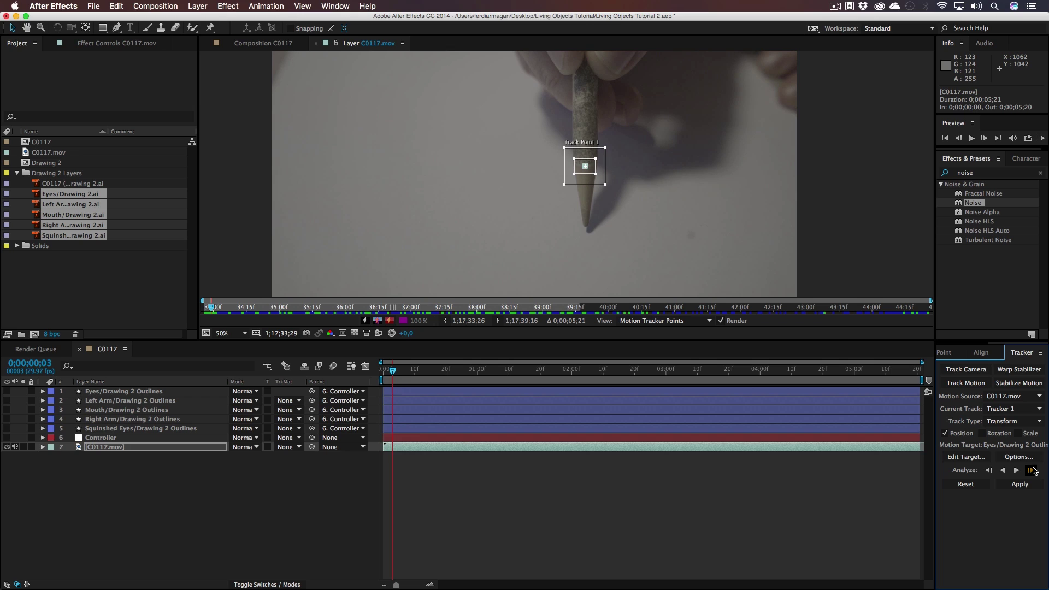
click(1031, 469)
click(1031, 470)
click(1031, 470)
click(1031, 470)
click(1031, 470)
click(1031, 470)
click(1032, 470)
click(1031, 470)
click(1031, 470)
click(1031, 470)
click(1031, 470)
click(1031, 470)
click(1032, 470)
click(1031, 470)
click(1031, 470)
click(1031, 470)
click(1031, 470)
click(1031, 470)
click(1031, 470)
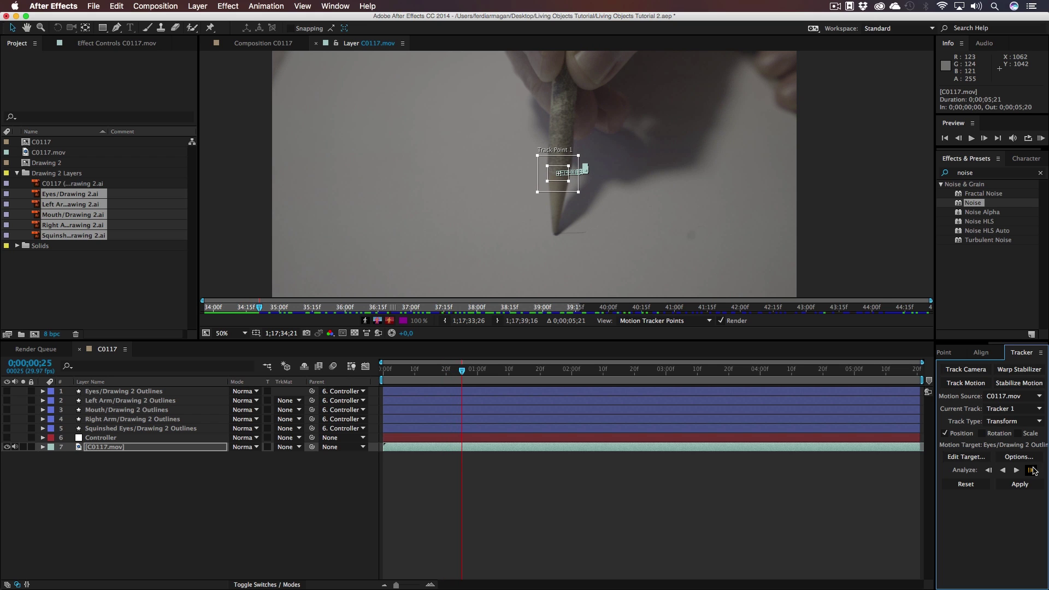
click(1031, 470)
click(1031, 470)
click(1031, 470)
click(1031, 470)
click(1031, 470)
click(1031, 470)
click(1031, 469)
click(1031, 469)
click(1031, 470)
click(1031, 470)
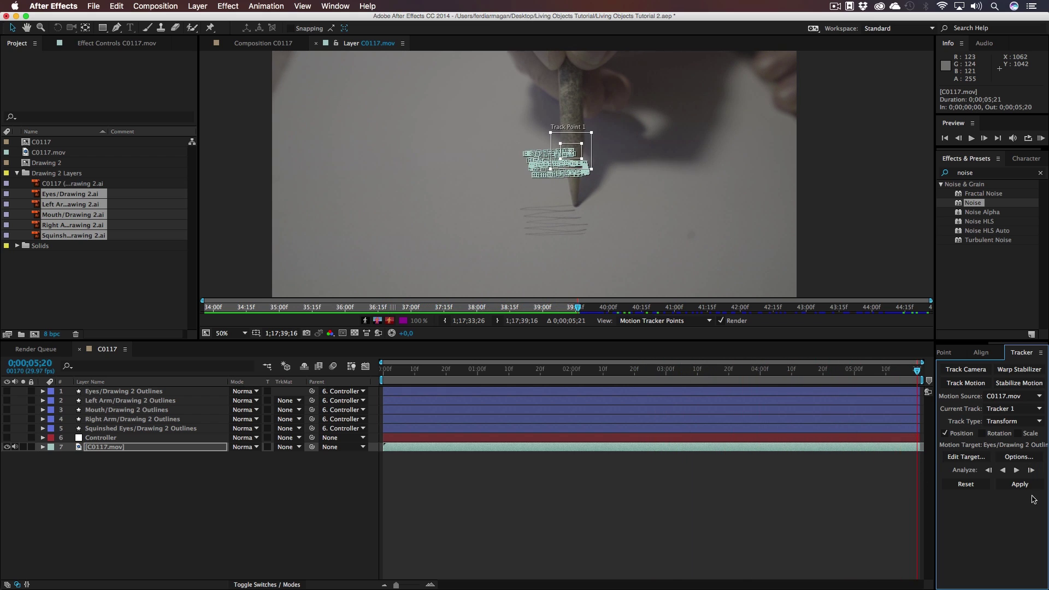
- Set the tracker's motion target to the Controller layer
click(1027, 489)
click(966, 457)
click(541, 291)
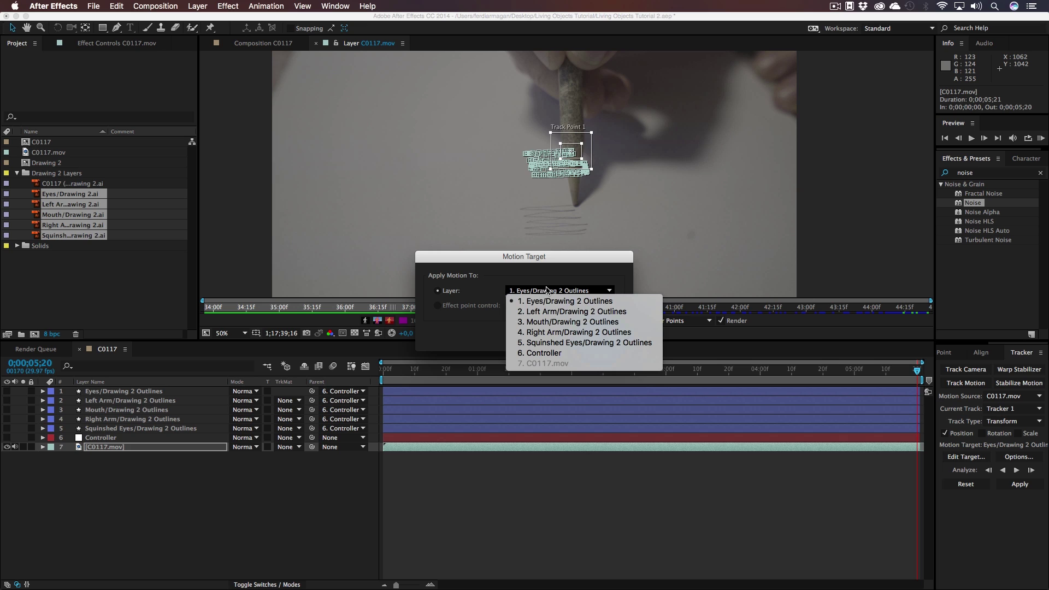
click(545, 353)
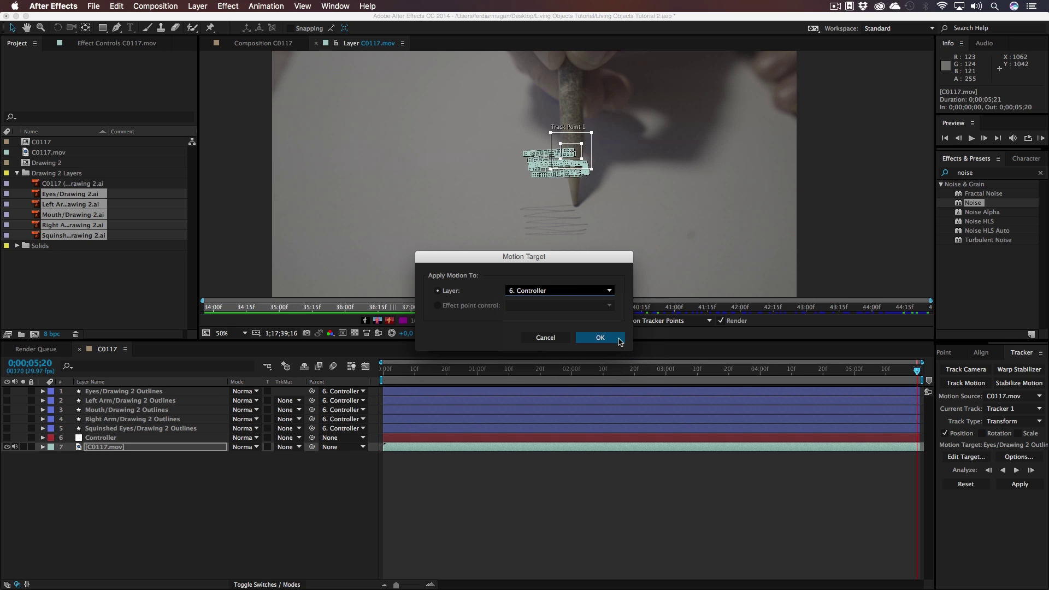
click(600, 337)
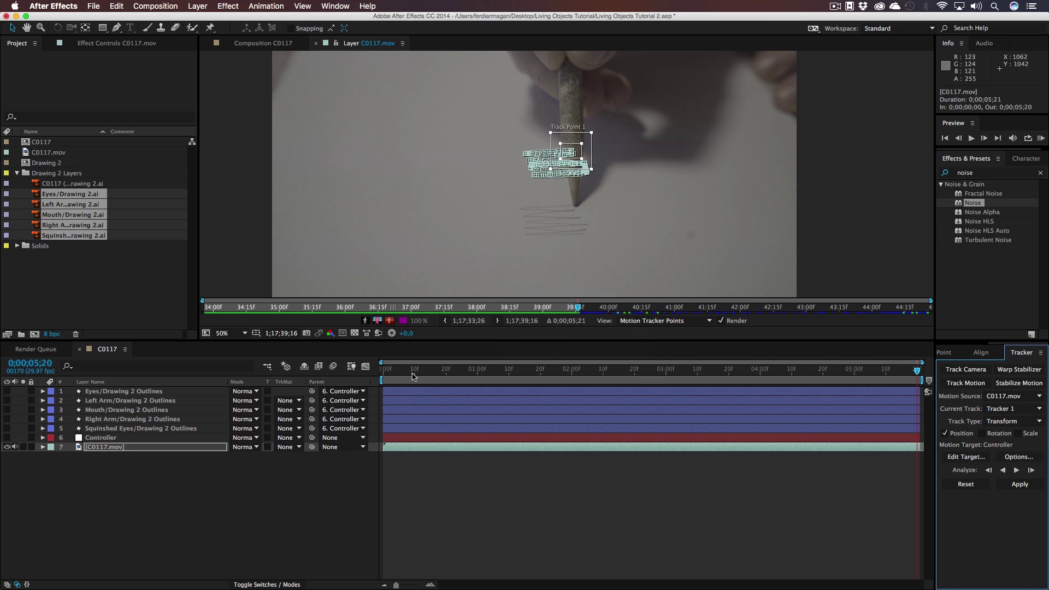
- Return to the first frame and apply the tracked motion to the Controller null
key(Home)
click(1015, 488)
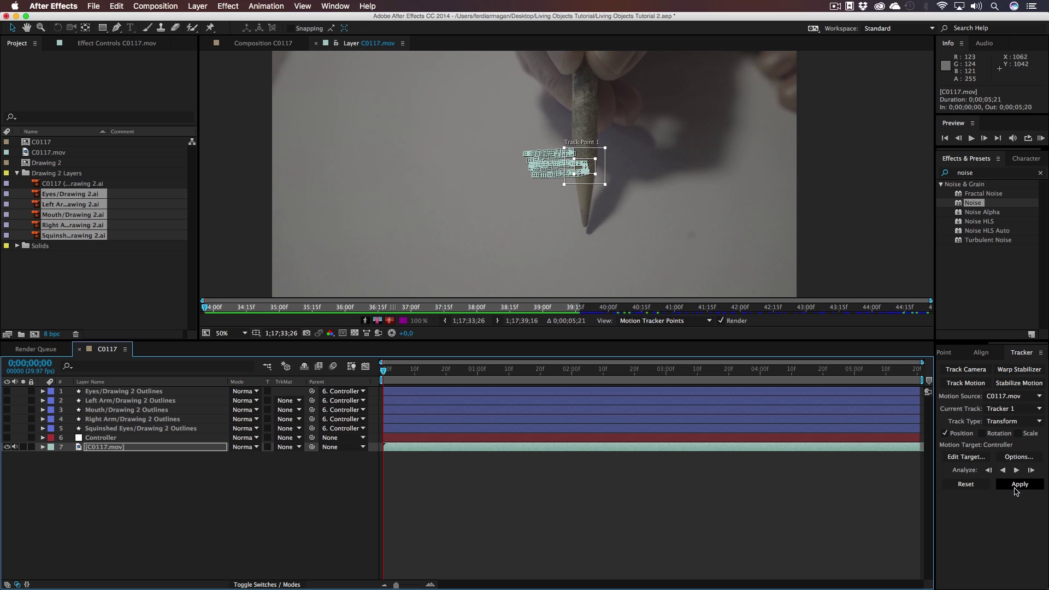
click(568, 319)
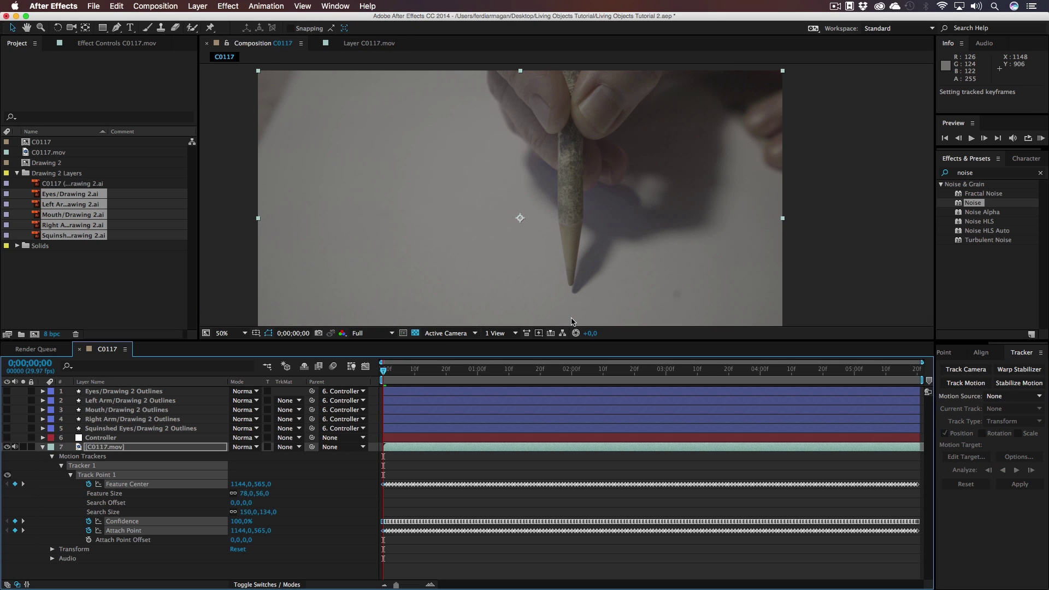
- Collapse the C0117.mov tracker properties and make the Controller and five outline layers visible again
click(403, 493)
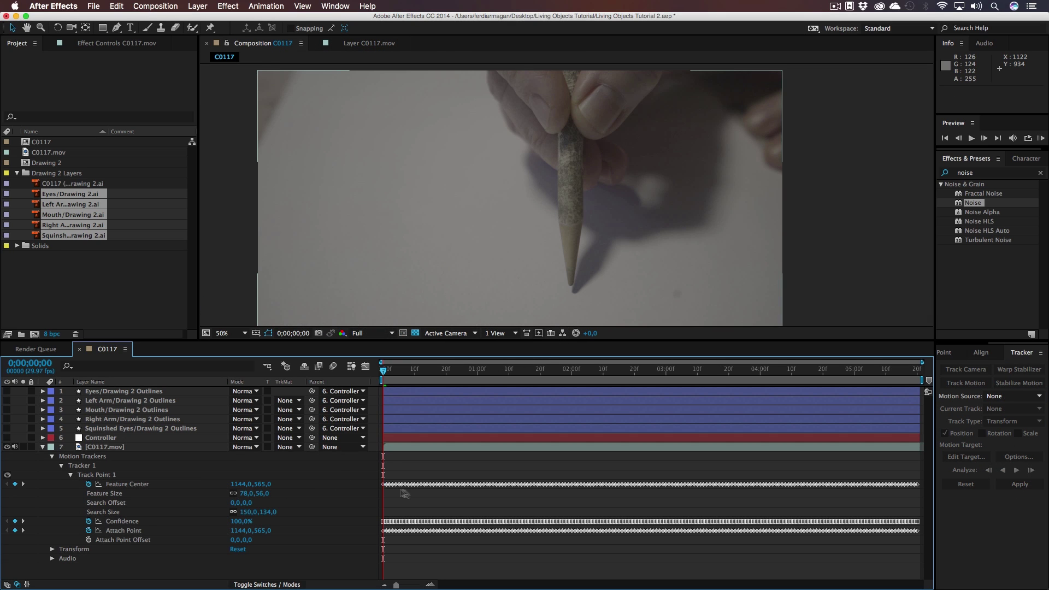
click(43, 447)
drag(7, 437, 7, 389)
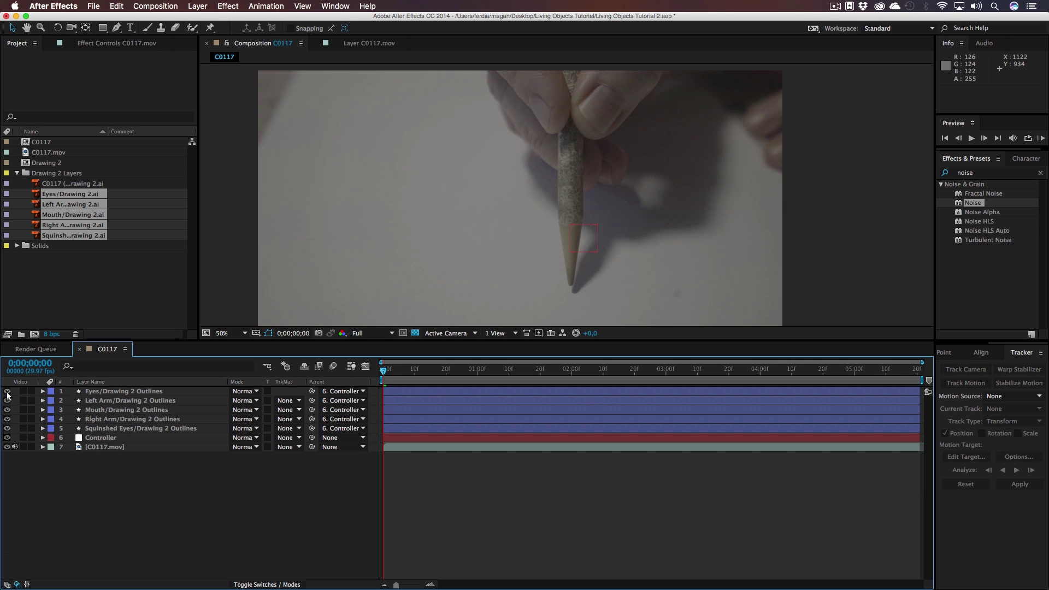
- Preview the composition and examine close up how the face and arms follow the pencil
drag(395, 372, 903, 386)
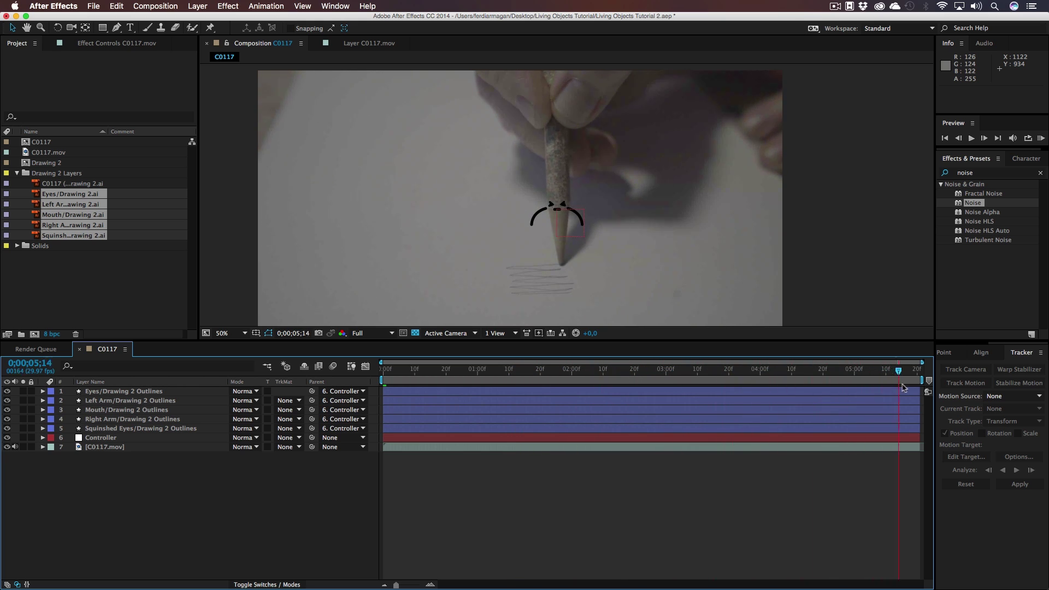
key(space)
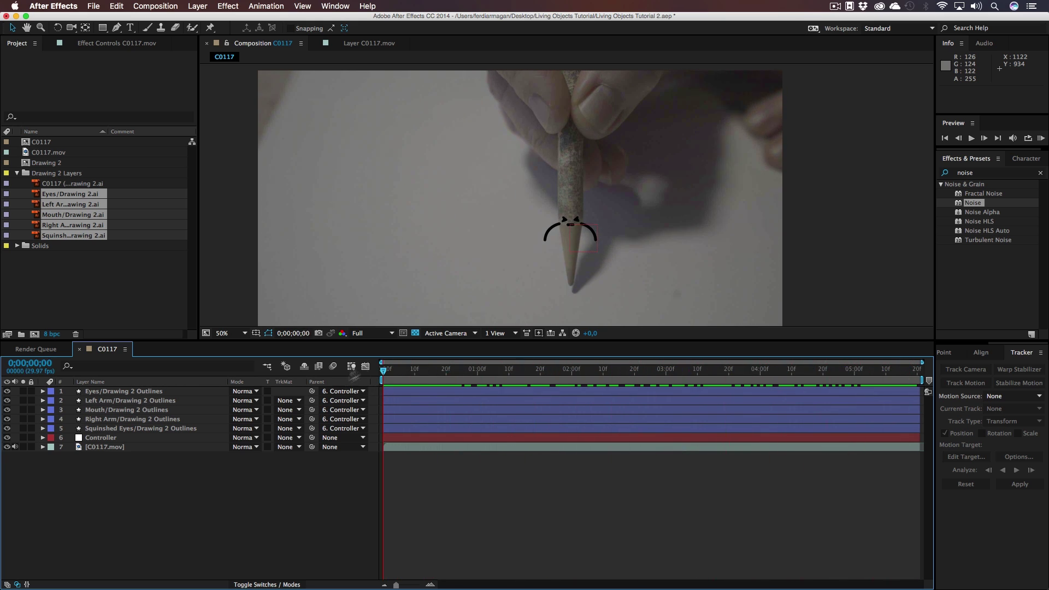
scroll(544, 213, up, 2)
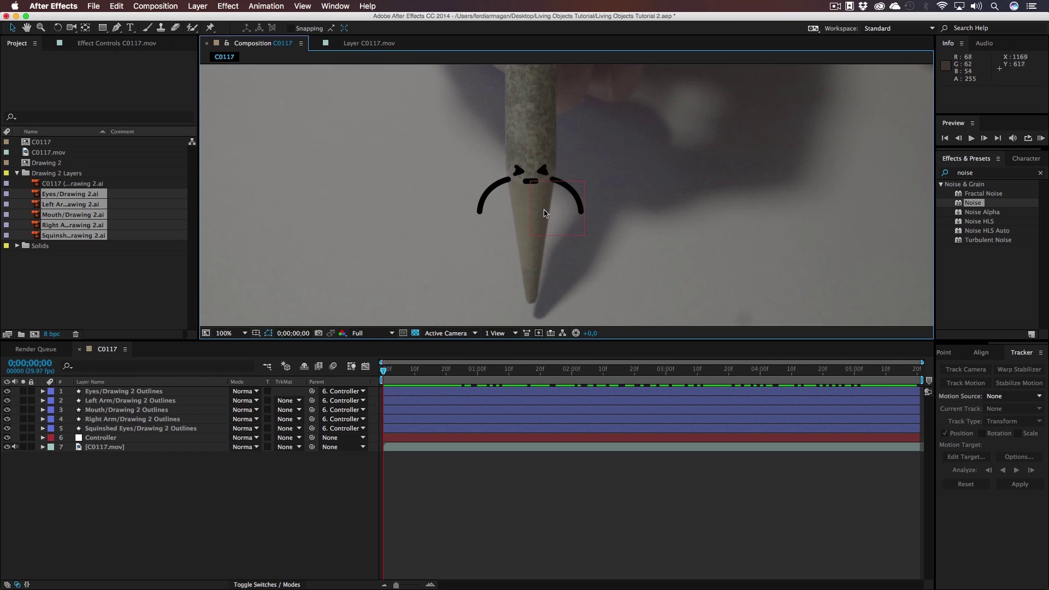
scroll(519, 211, up, 2)
key(v)
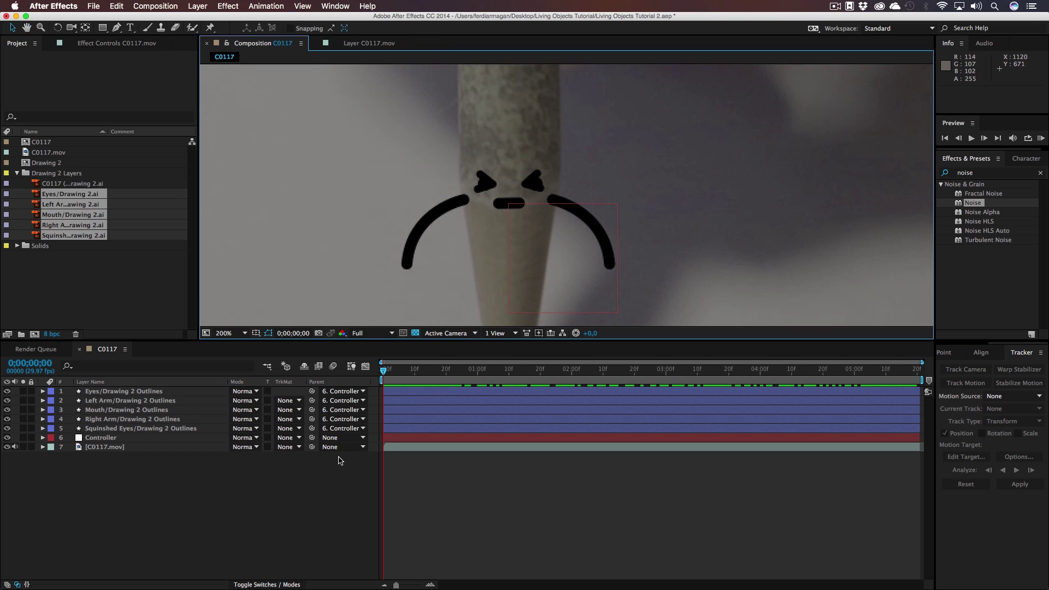
scroll(457, 217, down, 5)
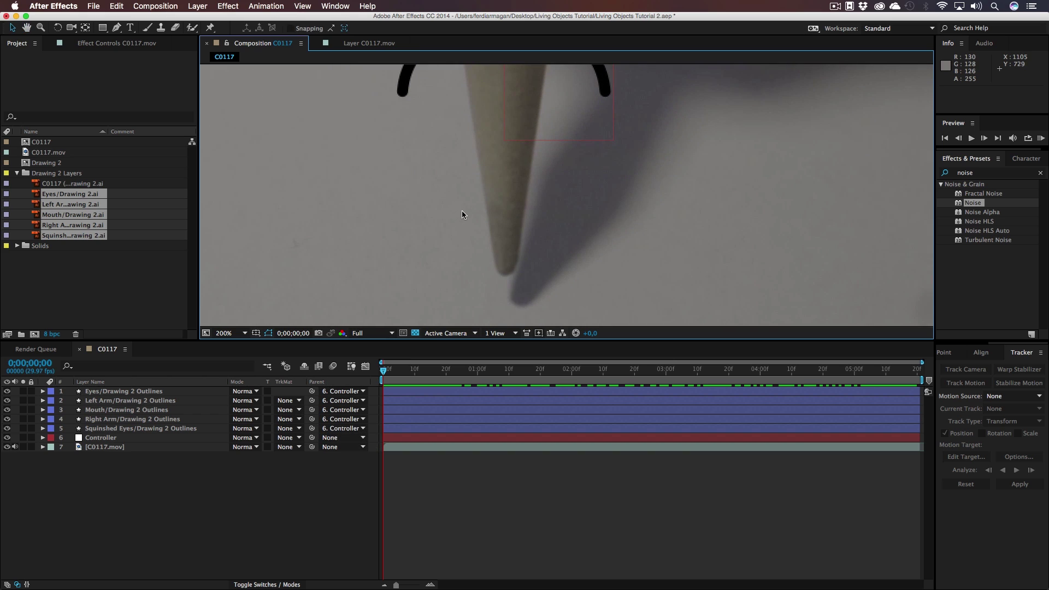
- Hide the Squinshed Eyes outline layer so only the round eyes show
scroll(461, 211, down, 4)
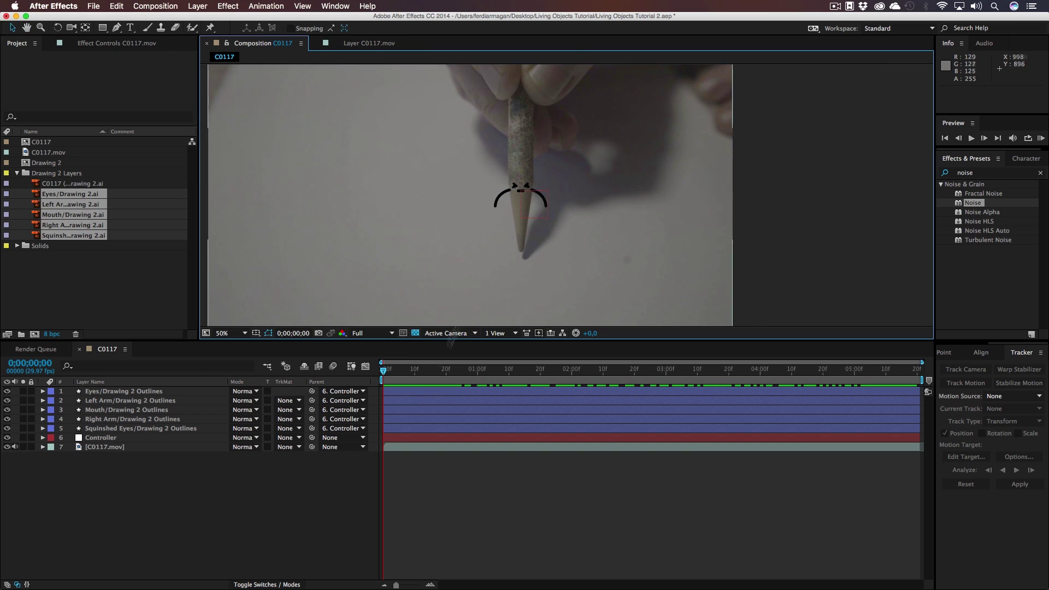
click(139, 429)
click(7, 428)
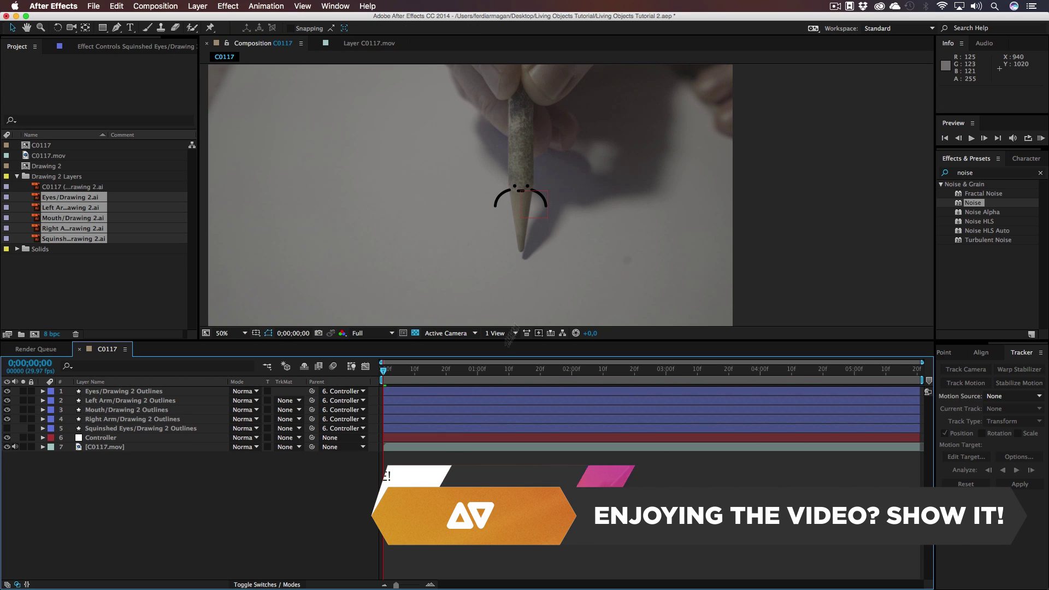
- Bend the mouth outline's straight path into a slight smile by pulling curve handles out of its left end point
scroll(566, 195, up, 6)
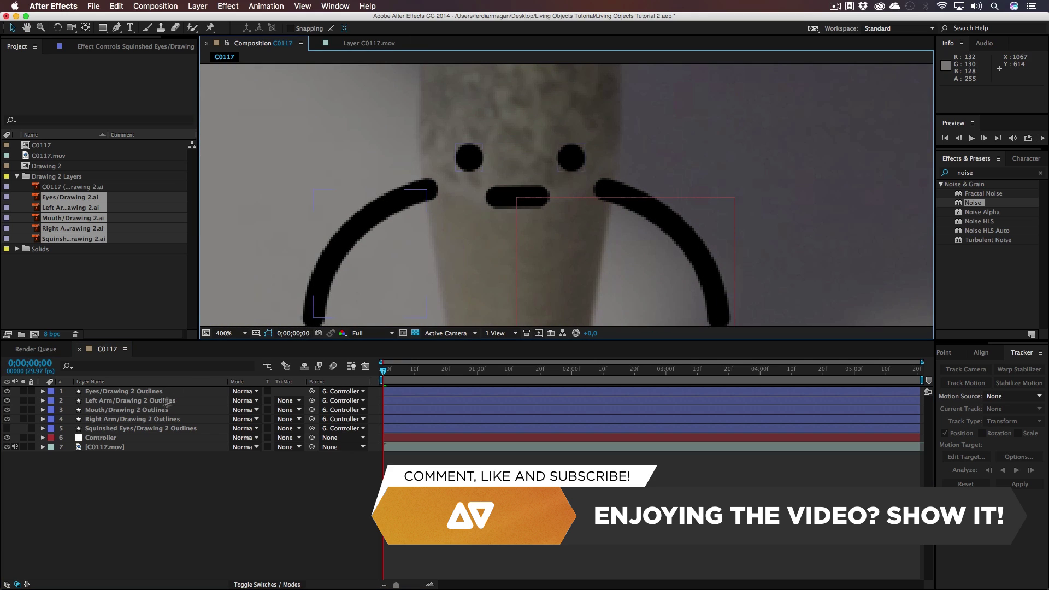
click(109, 410)
key(g)
key(t)
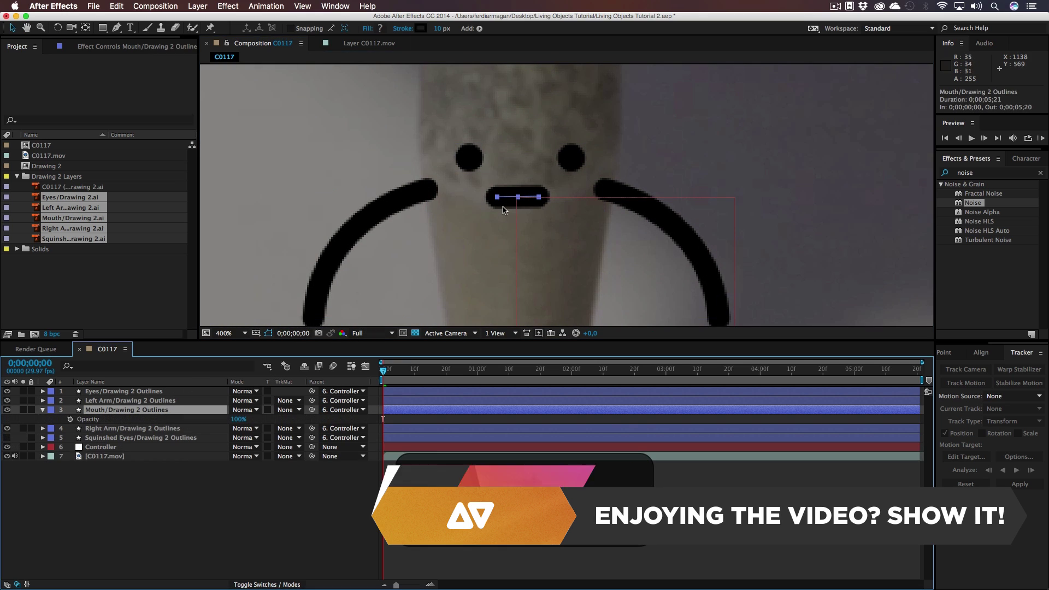
key(g)
key(alt)
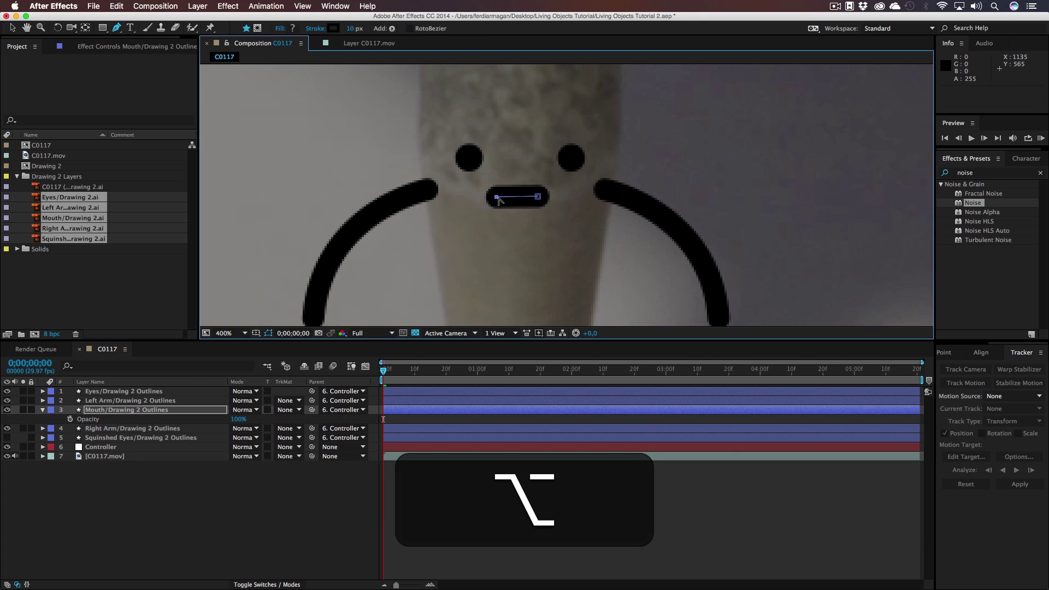
drag(505, 207, 473, 194)
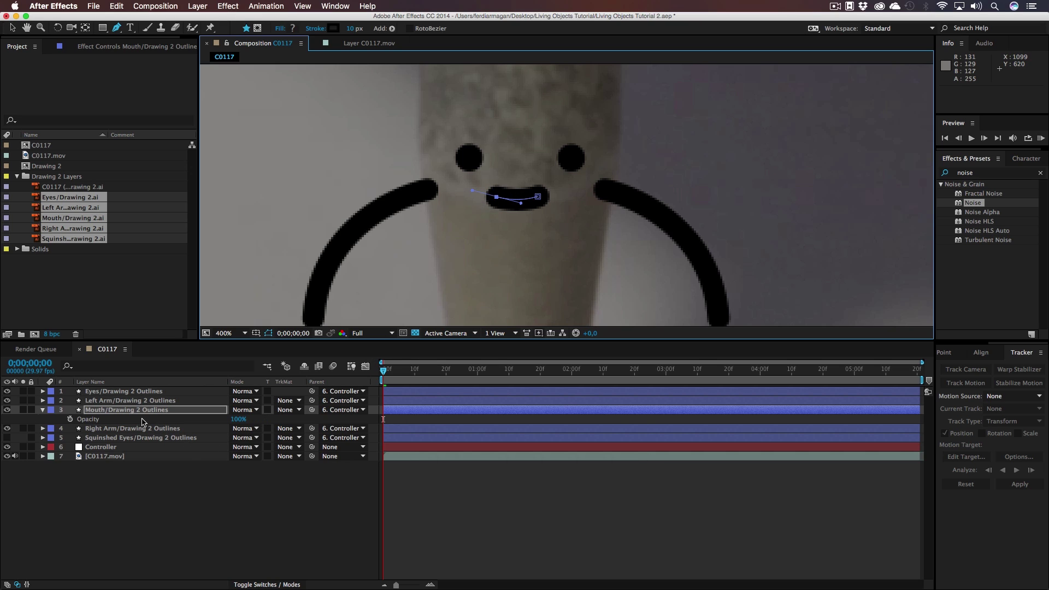
- Enable path keyframing on the Mouth outline layer's Group 1 shape at 0;00;00;00
click(106, 411)
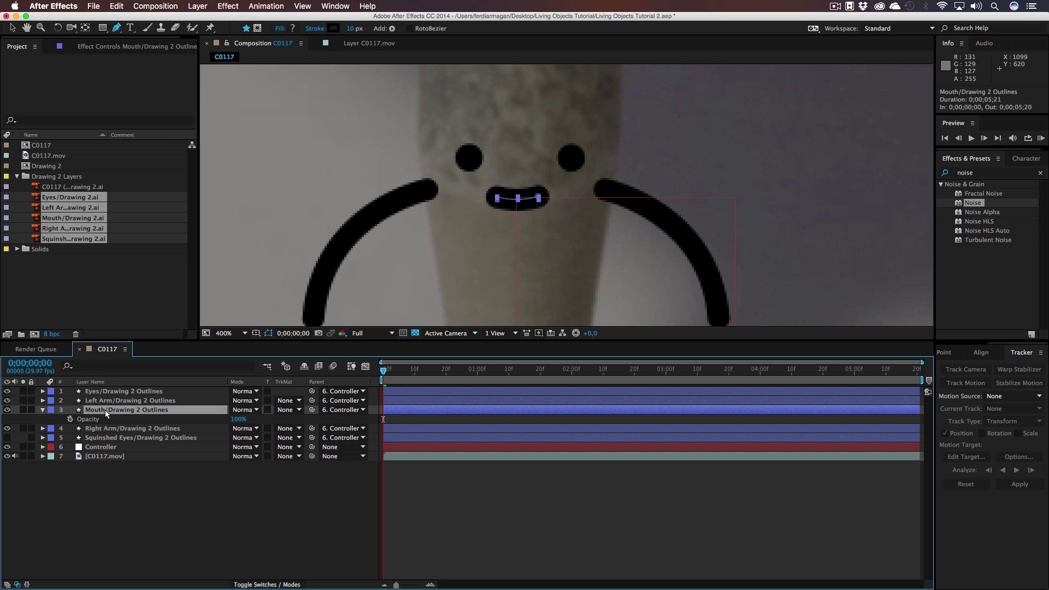
click(42, 410)
click(42, 409)
click(52, 418)
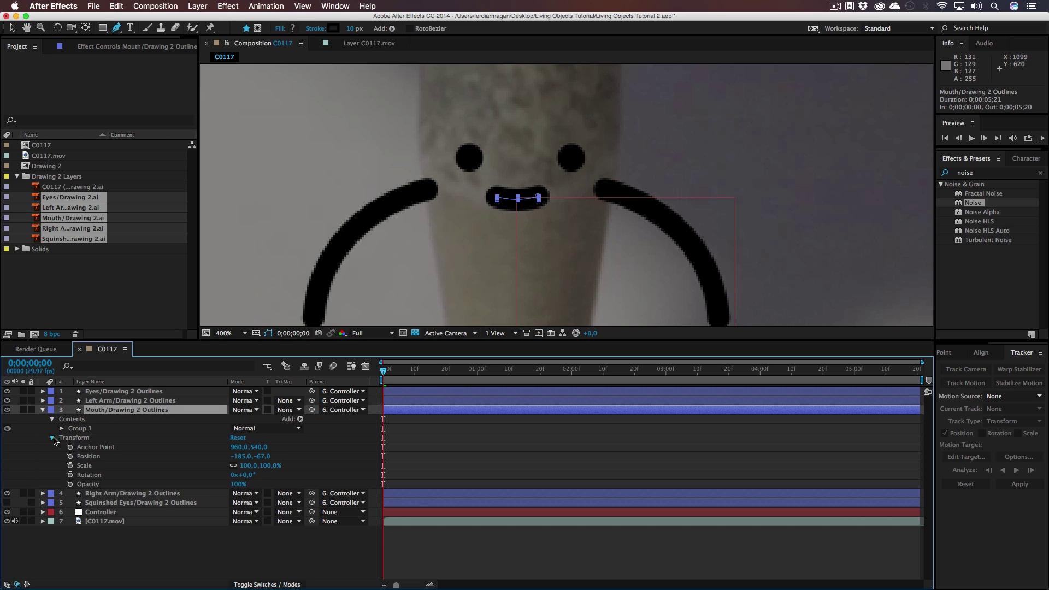
click(52, 437)
click(62, 428)
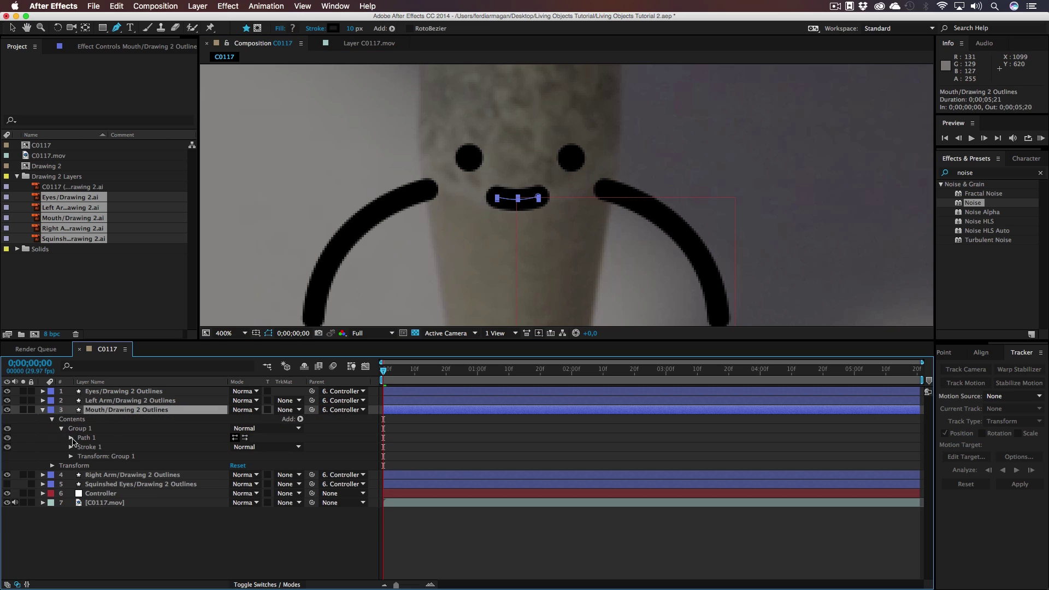
click(71, 438)
click(88, 446)
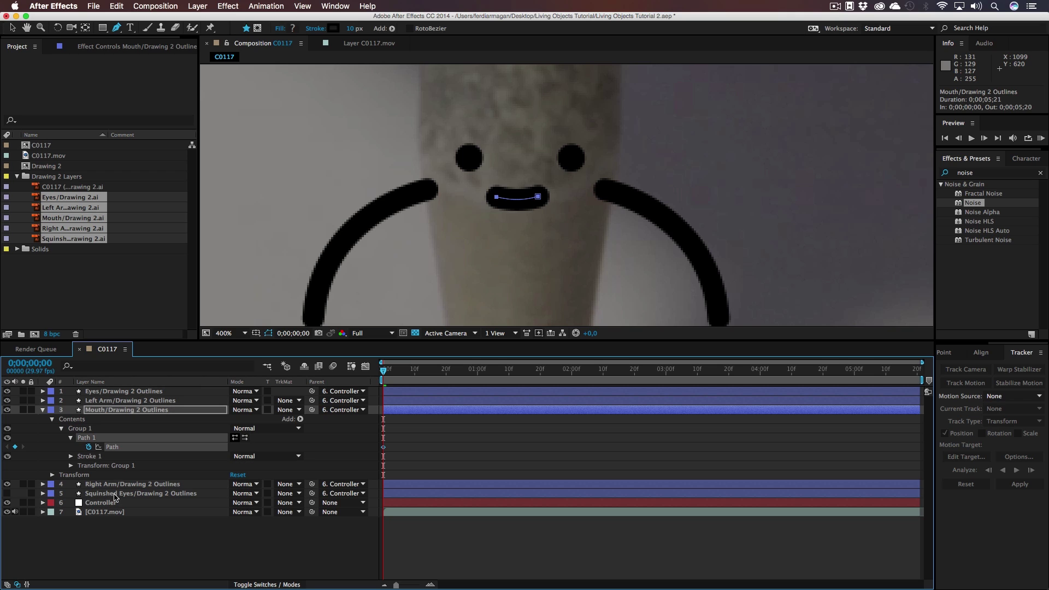
- Enable path keyframing on the Right Arm outline layer's Group 1 shape at the first frame
click(42, 490)
click(43, 484)
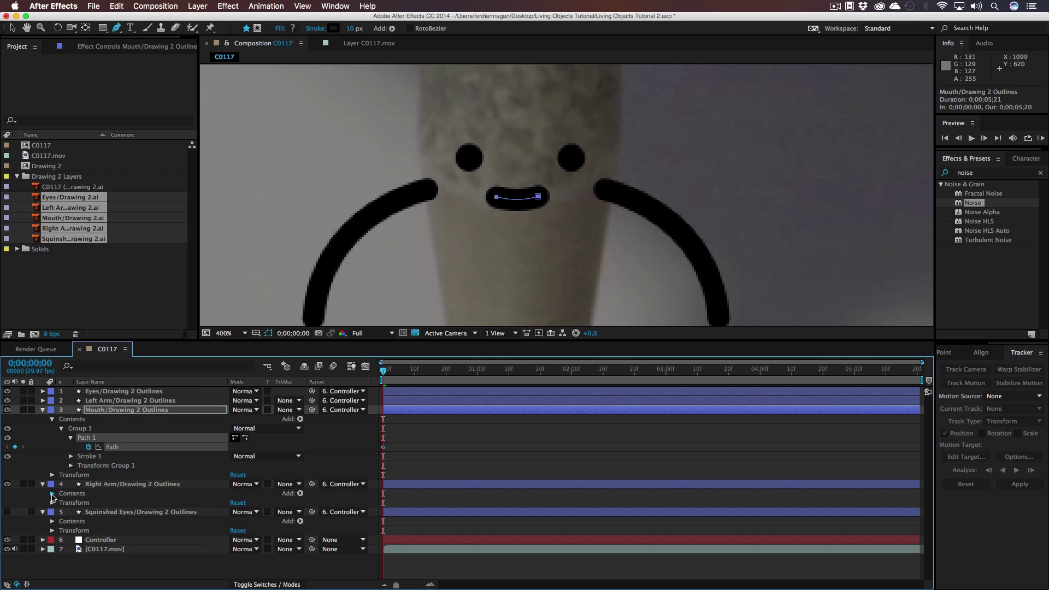
click(53, 493)
click(61, 503)
click(71, 512)
scroll(90, 513, down, 1)
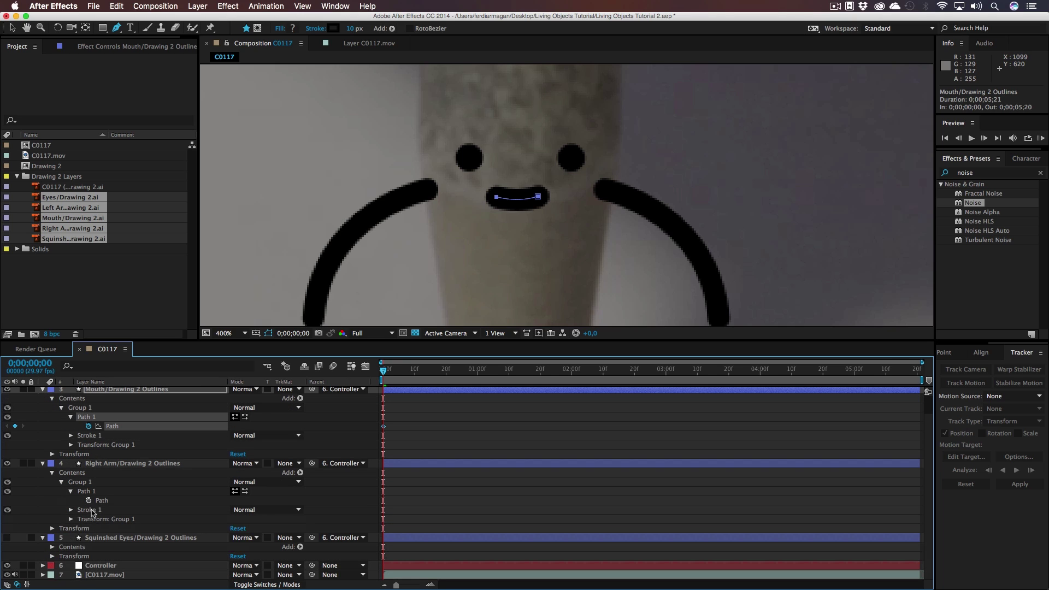
click(88, 500)
click(52, 548)
scroll(69, 553, down, 1)
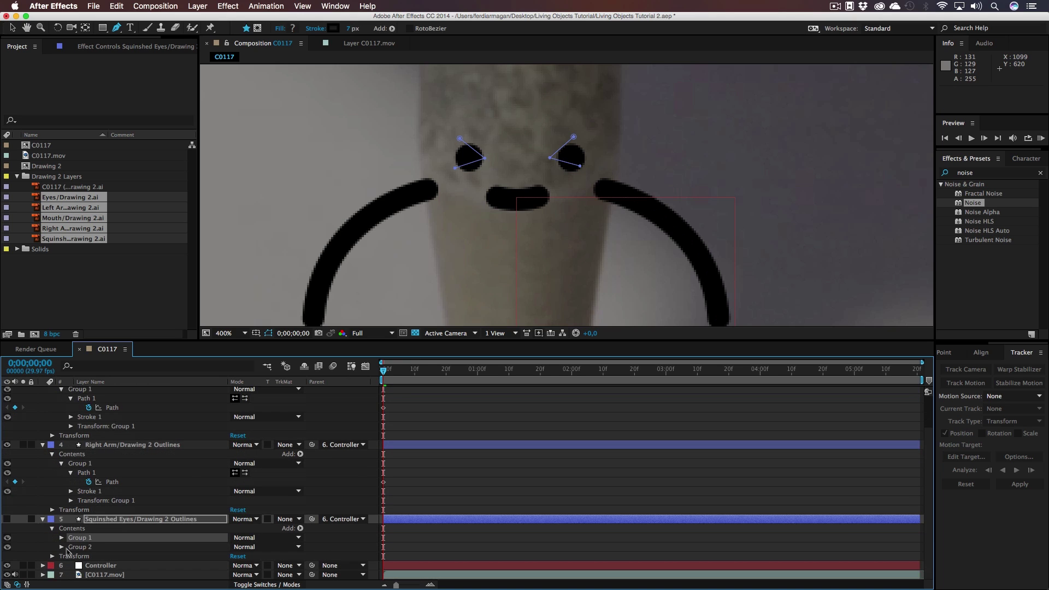
click(61, 538)
click(71, 546)
click(88, 556)
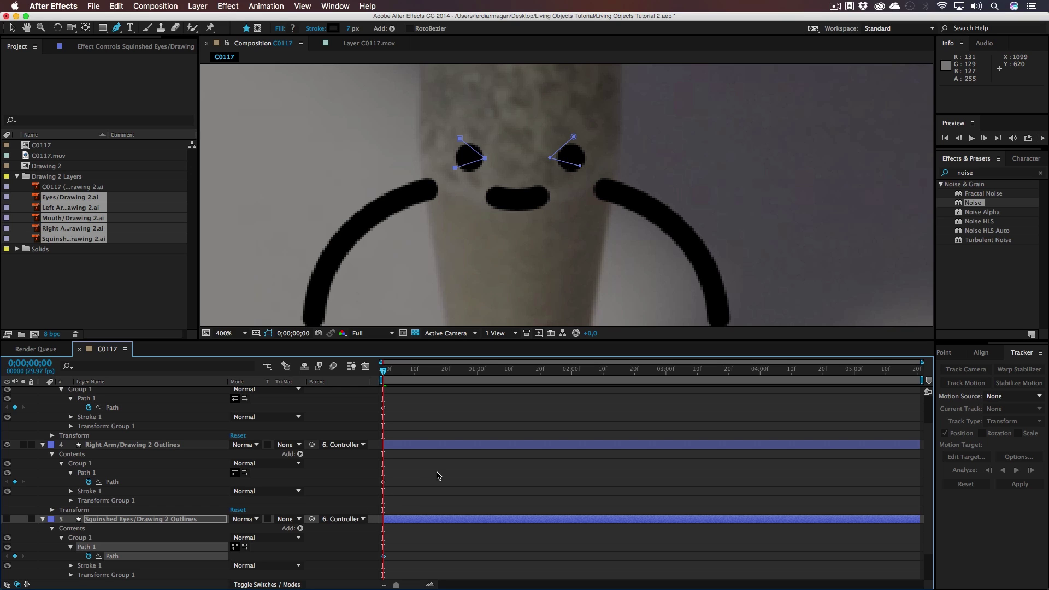
key(super+z)
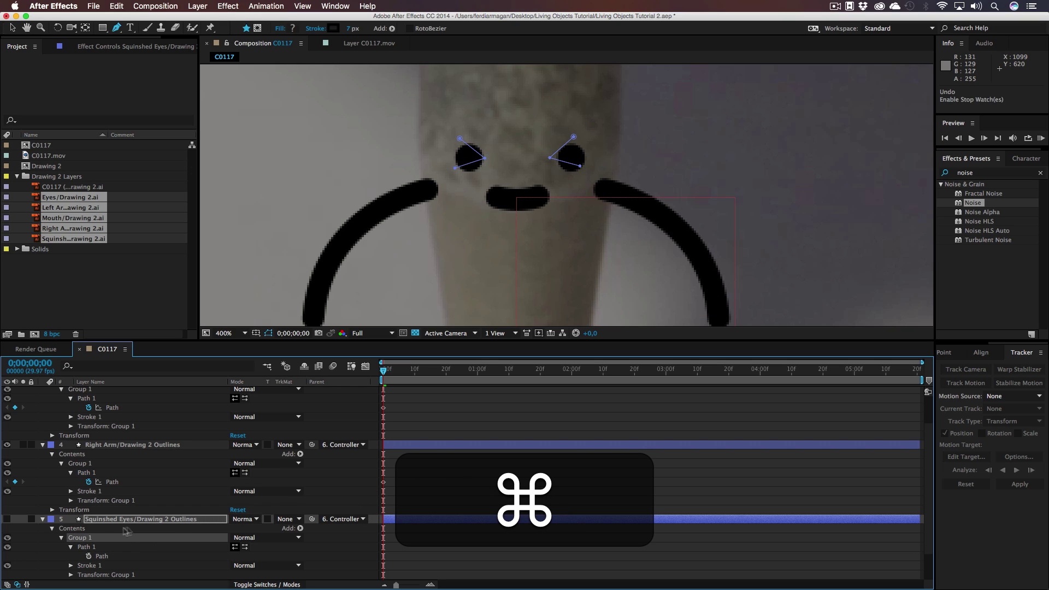
click(43, 520)
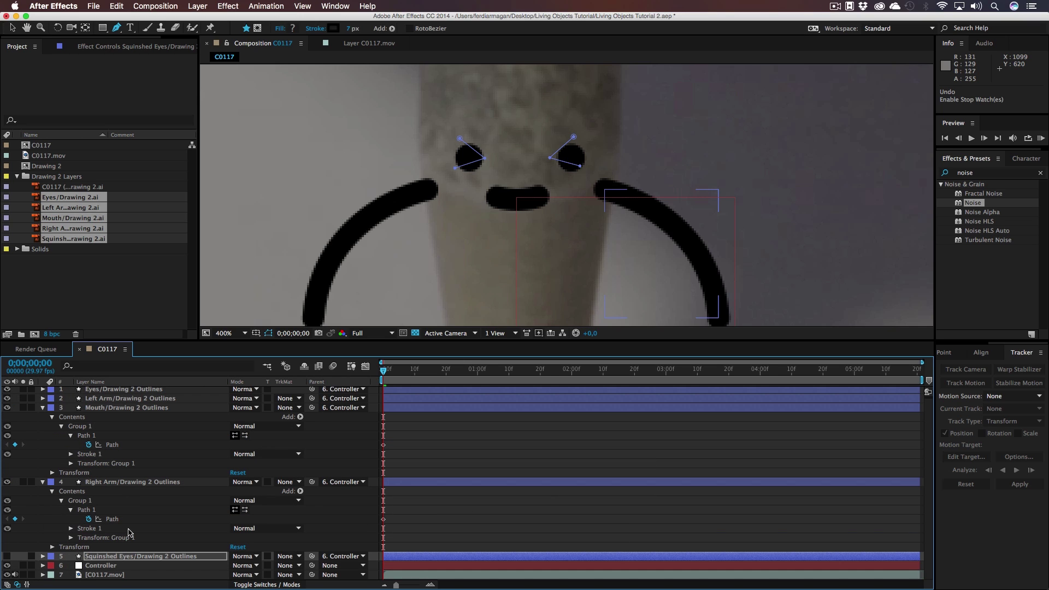
- Enable path keyframing on the Left Arm outline layer's Group 1 shape at the first frame
click(43, 398)
click(52, 408)
click(61, 417)
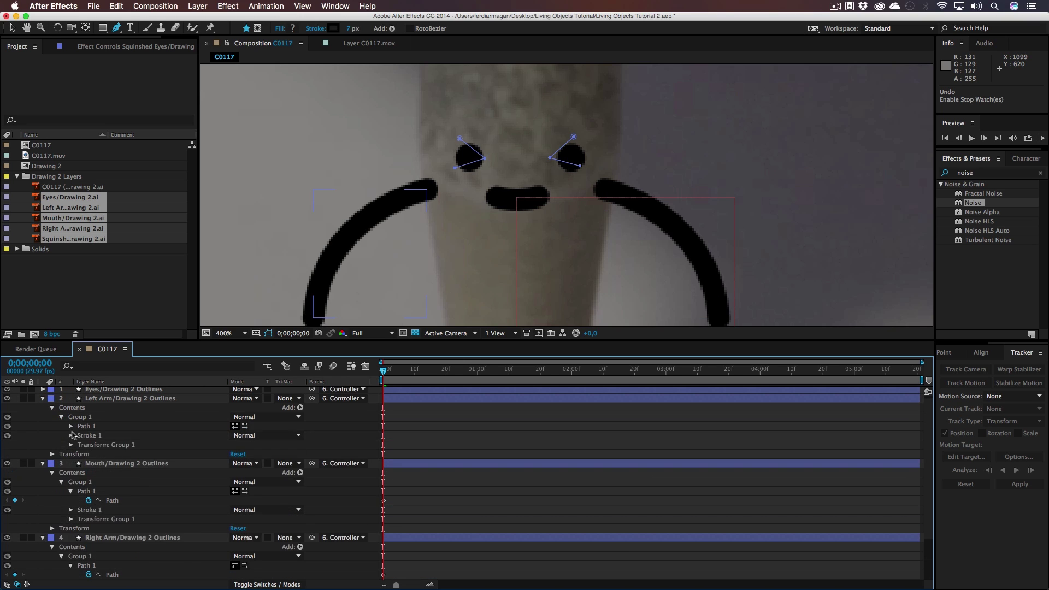
click(71, 426)
click(110, 436)
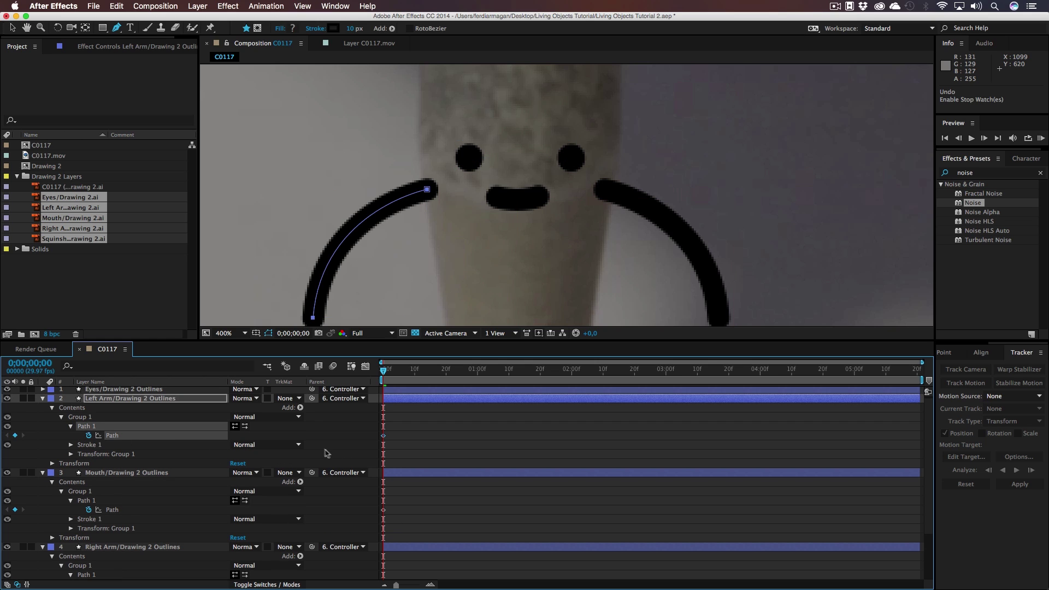
- Show only the keyframed properties of all layers and collapse the Controller and C0117.mov layers
key(super+a)
key(super+u)
key(u)
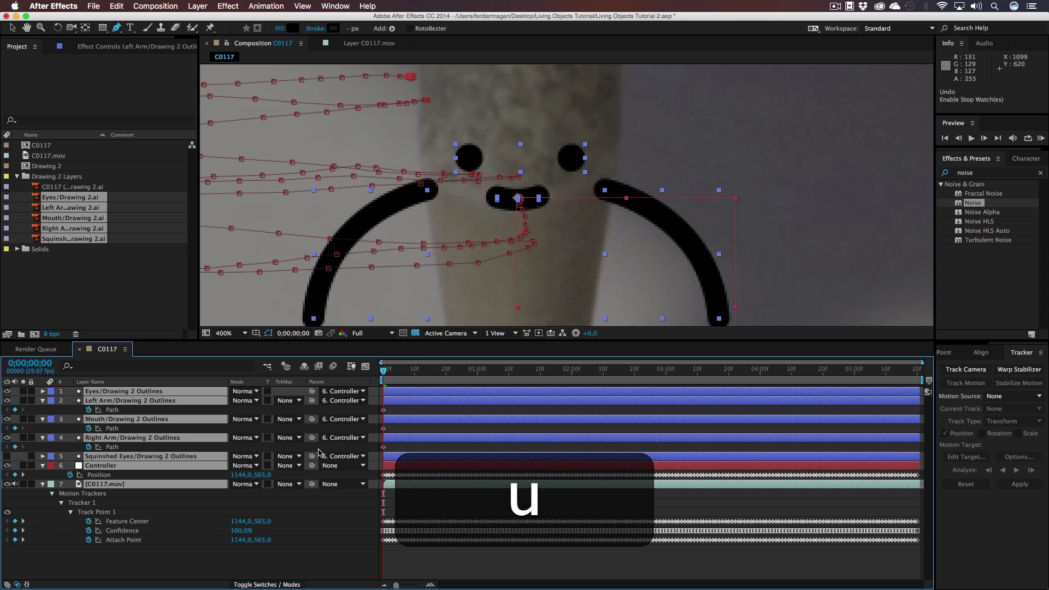
key(u)
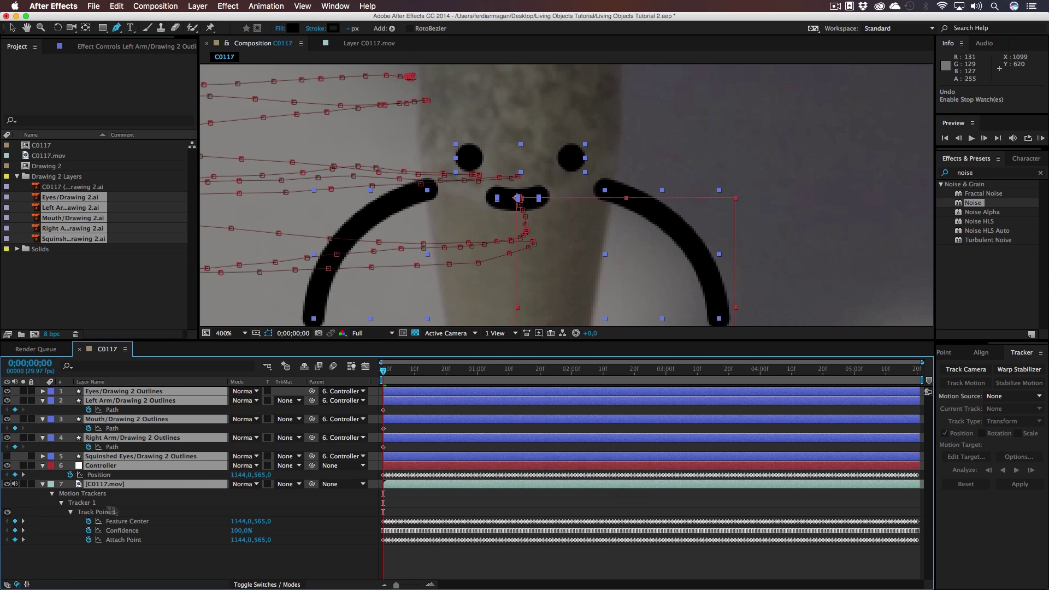
key(super+shift+a)
click(44, 487)
click(43, 465)
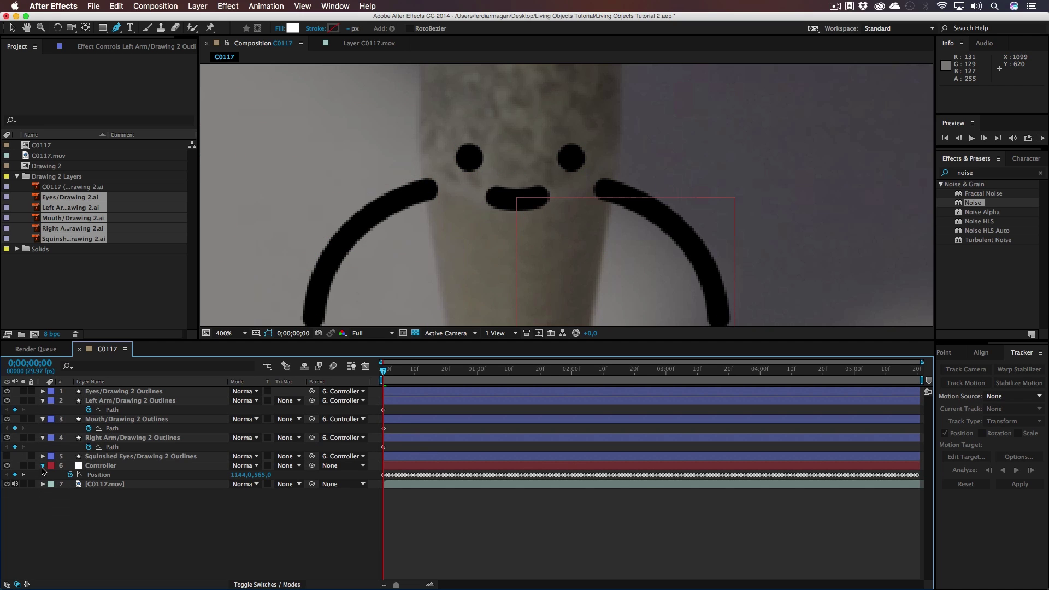
- With the current time at 0;00;00;12, duplicate the mouth's first path keyframe and place the copy at 0;00;00;10
key(v)
mouse_move(391, 370)
mouse_down()
mouse_move(417, 370)
mouse_move(383, 376)
mouse_up()
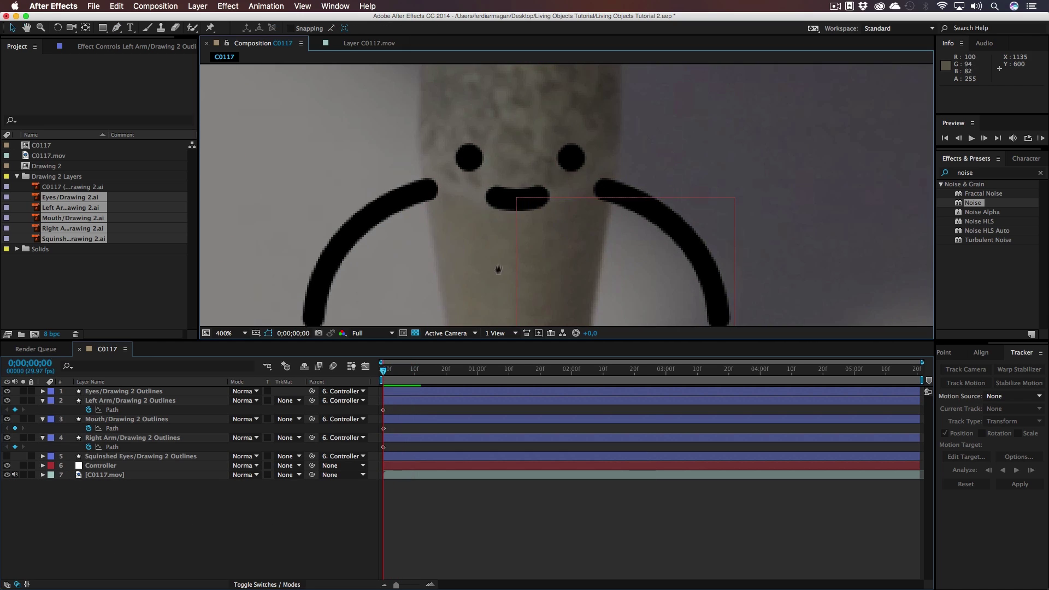
scroll(497, 274, down, 1)
drag(553, 248, 524, 108)
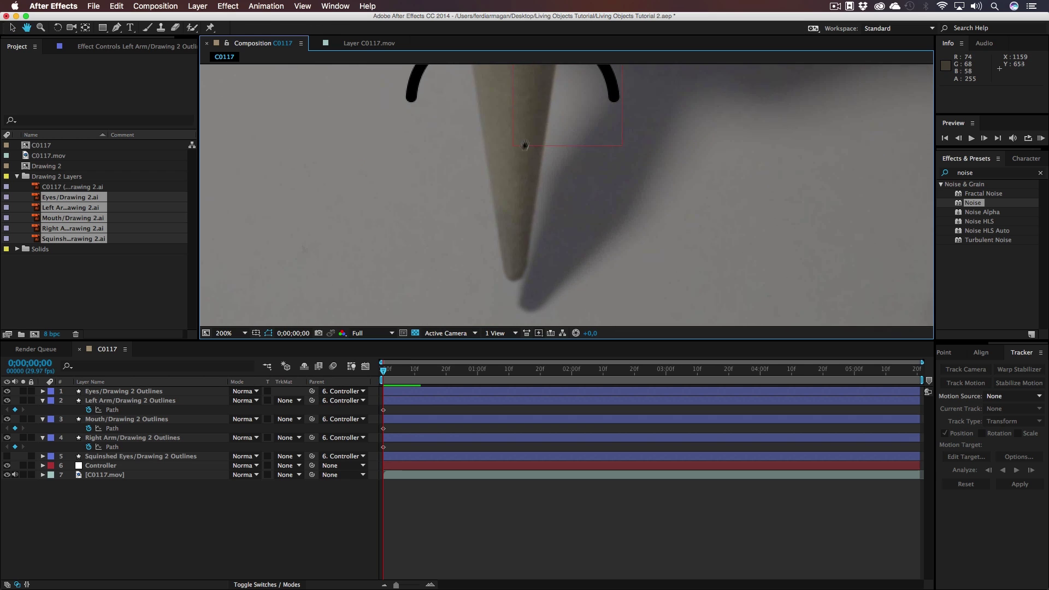
drag(383, 373, 422, 382)
drag(522, 158, 514, 311)
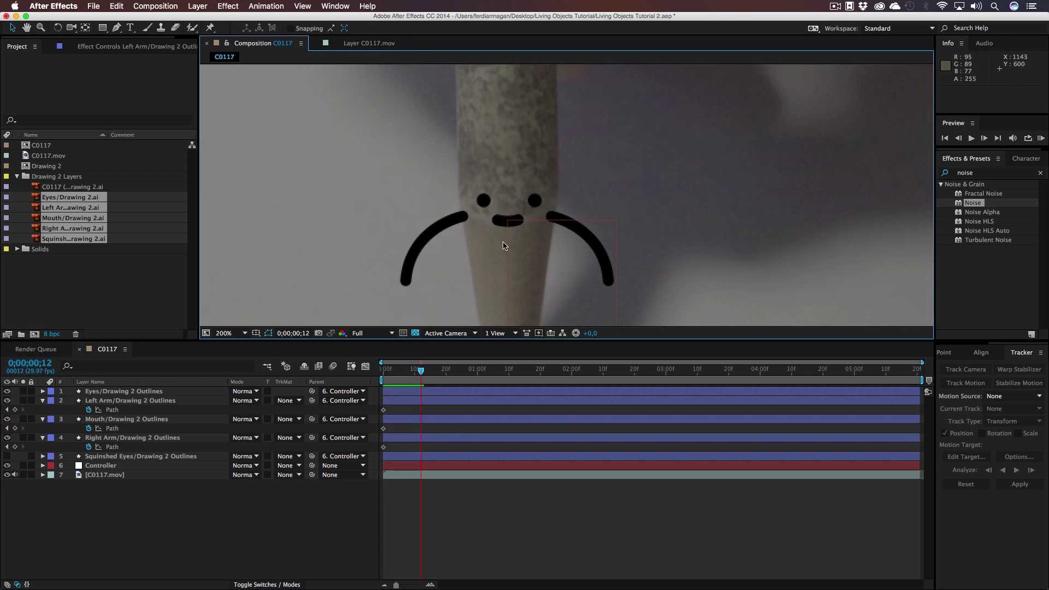
click(383, 428)
key(super+c)
key(super+v)
drag(421, 429, 414, 428)
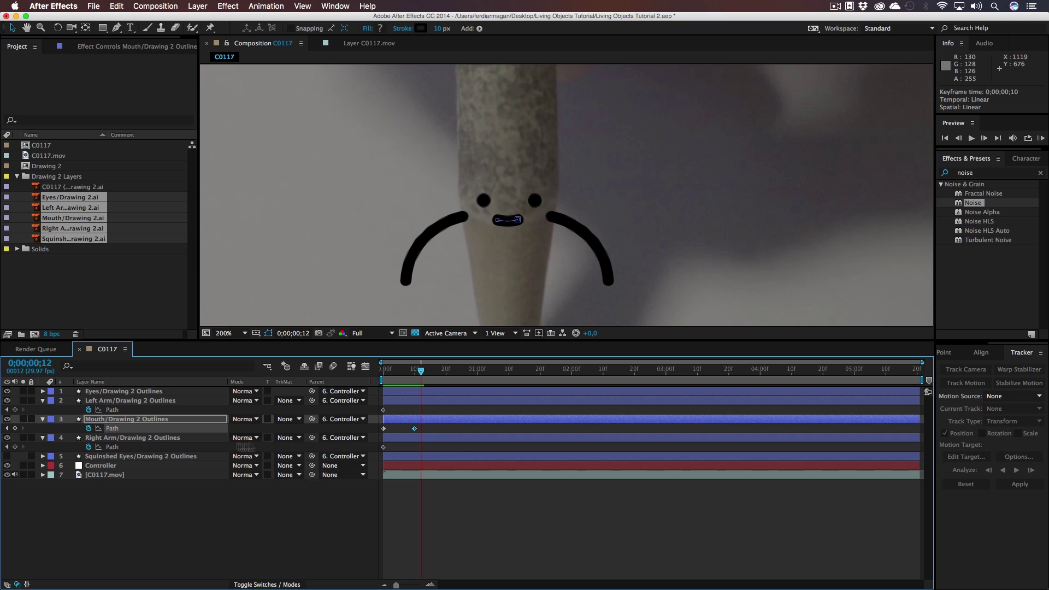
- Bend the mouth path into a frown at 0;00;00;12 and scrub through the change from the smile
key(g)
alt+click(497, 221)
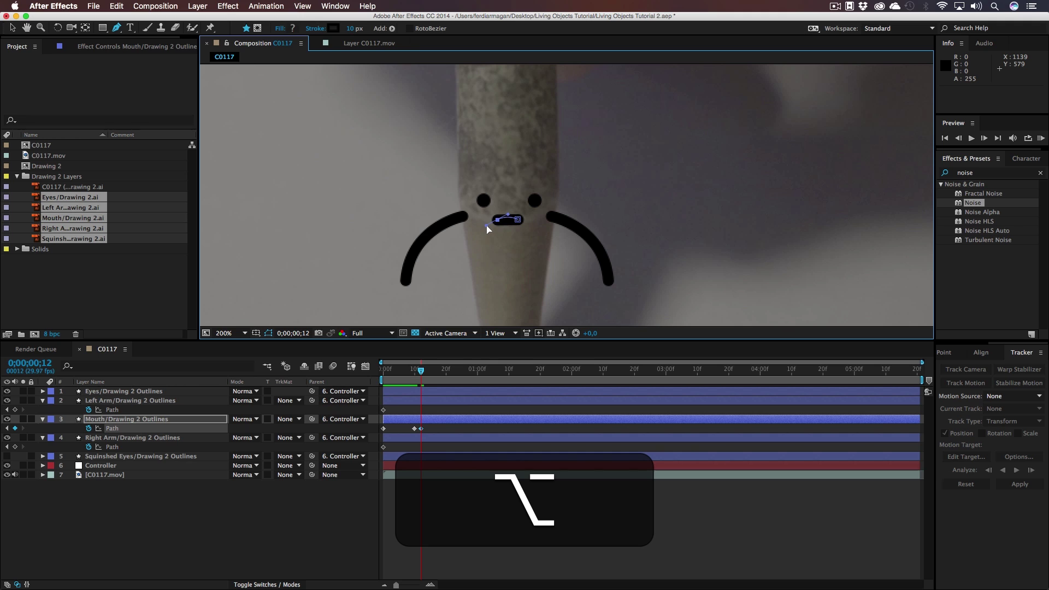
click(472, 510)
drag(400, 369, 421, 382)
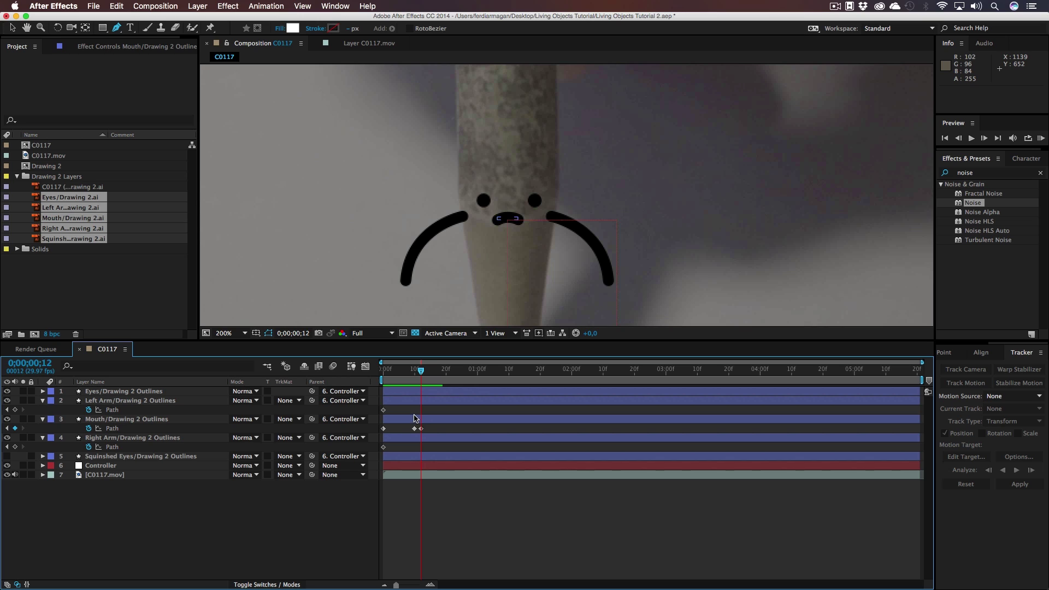
- Shift the Squinshed Eyes layer to start at 0;00;00;12 and trim the Eyes layer to end at that frame
click(410, 457)
drag(384, 455, 420, 455)
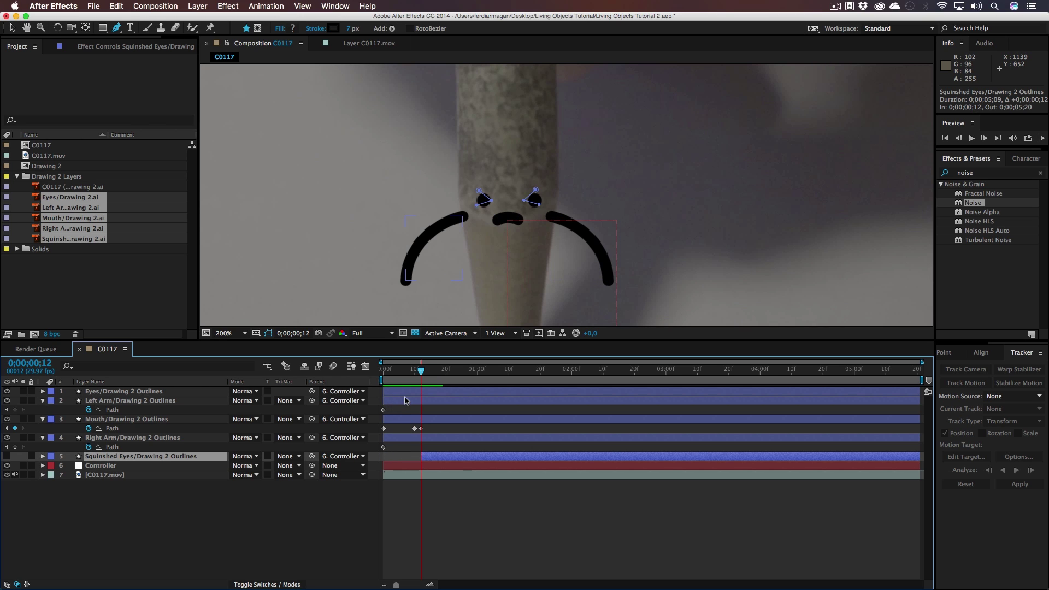
click(441, 392)
drag(921, 393, 176, 402)
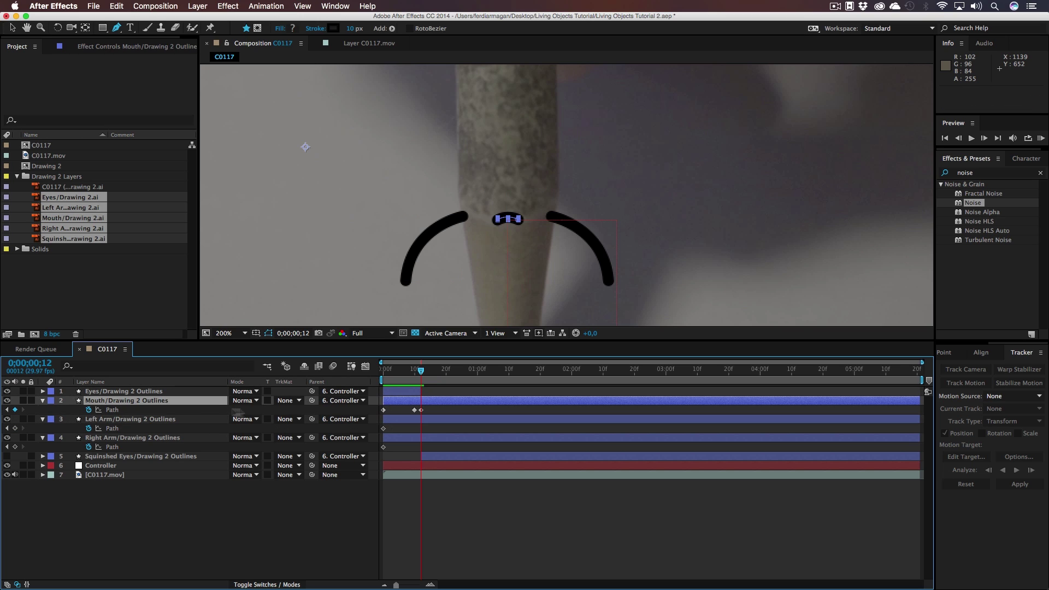
- Place the Eyes layer directly above the Squinshed Eyes layer, make the squinshed eyes visible and scrub through the switch
click(141, 393)
drag(135, 435, 139, 444)
click(444, 510)
mouse_move(411, 377)
mouse_down()
mouse_move(386, 377)
mouse_move(430, 376)
mouse_move(421, 378)
mouse_up()
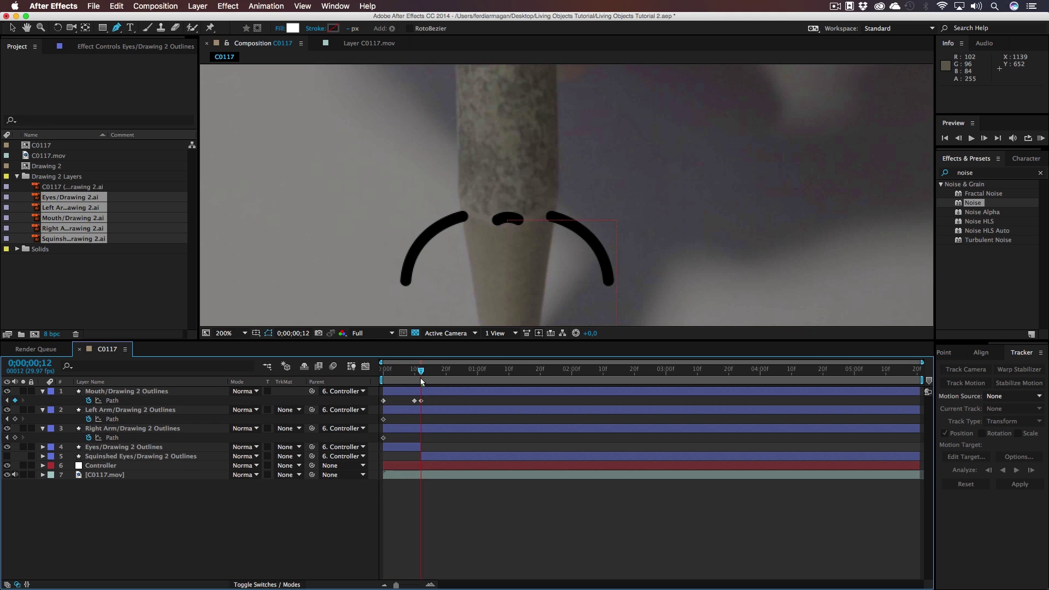
click(7, 456)
drag(397, 371, 362, 384)
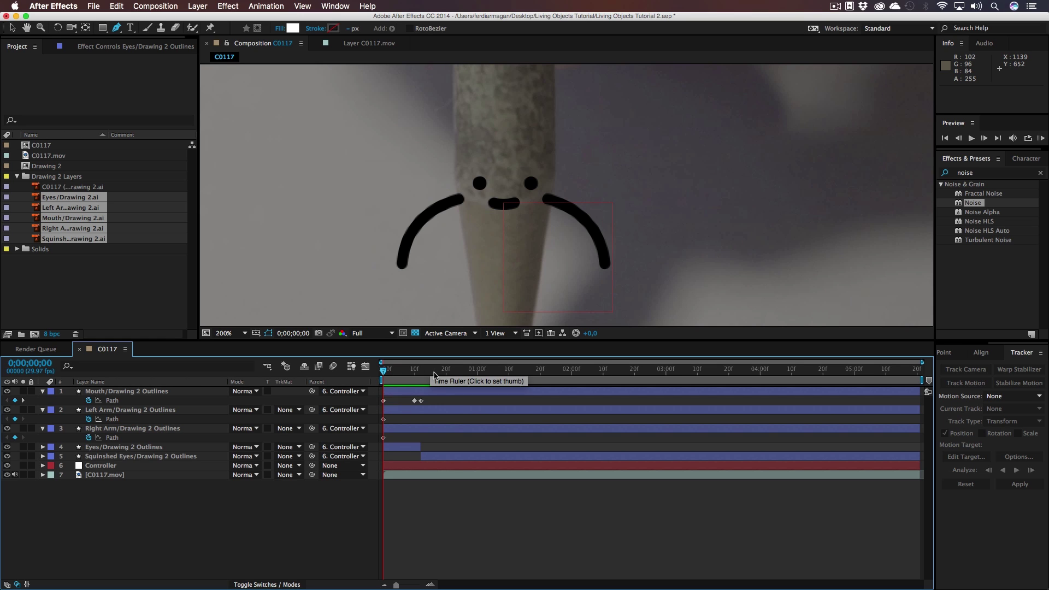
- Lower the whole face and arms on the pencil by setting the Controller's anchor point to 0.0, -39.0
click(196, 469)
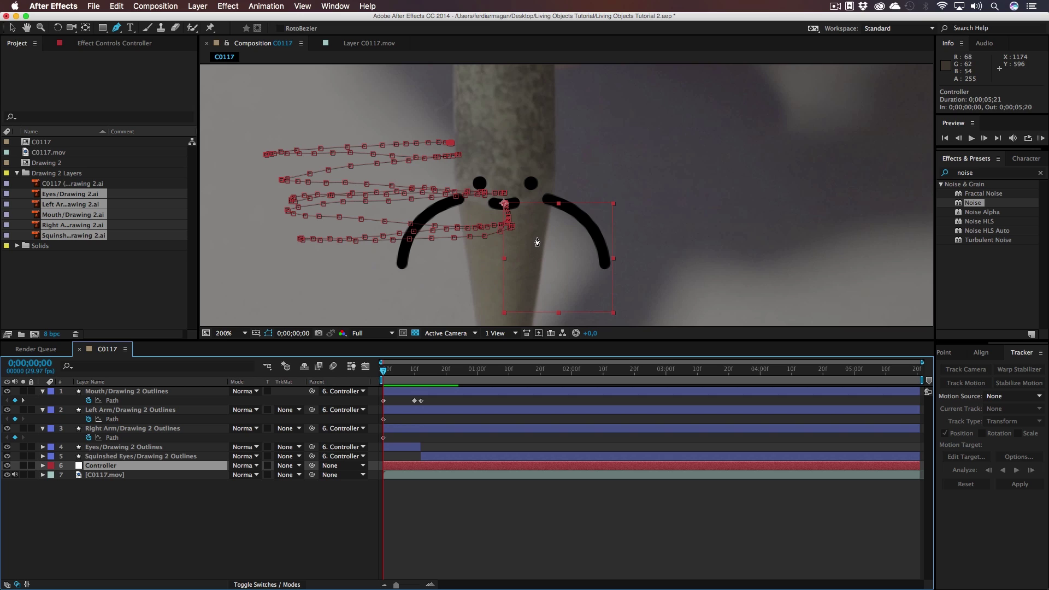
key(v)
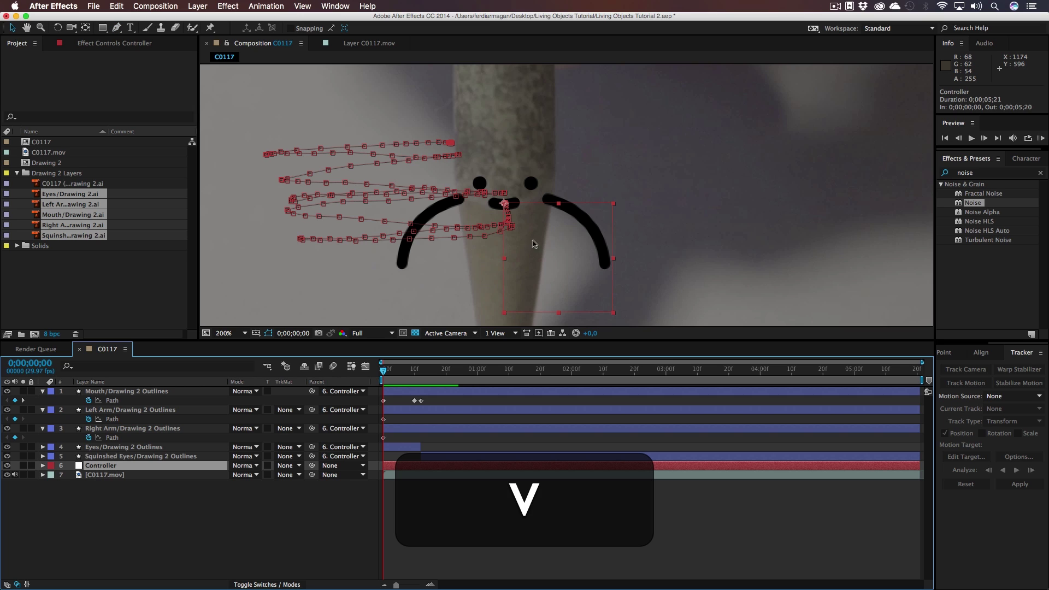
click(43, 465)
drag(247, 484, 234, 475)
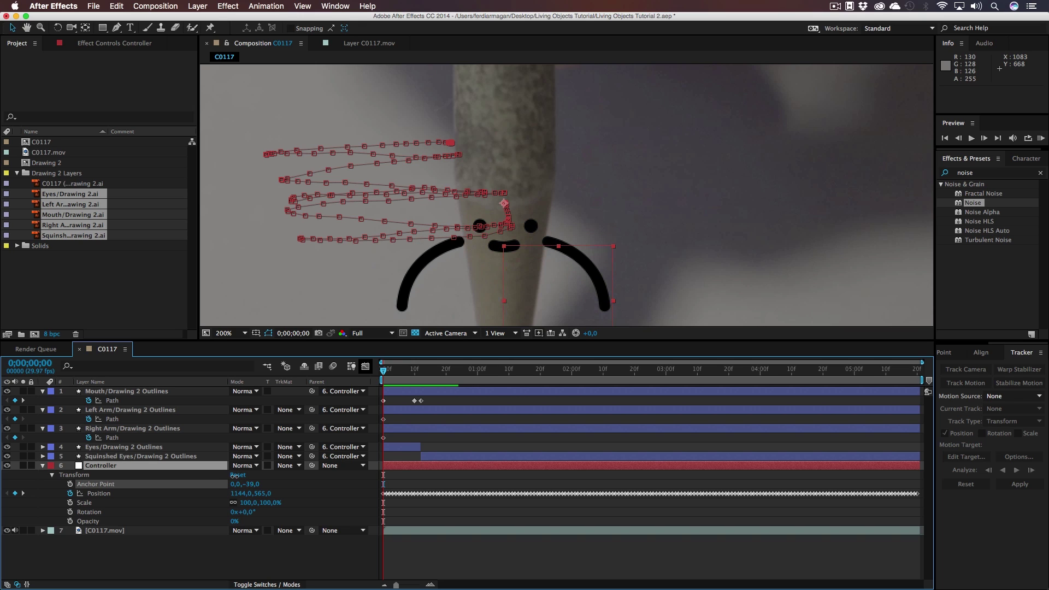
- Preview the composition and scrub to 0;00;00;26 to check the character's placement and expression change
key(super+Down)
key(KP_0)
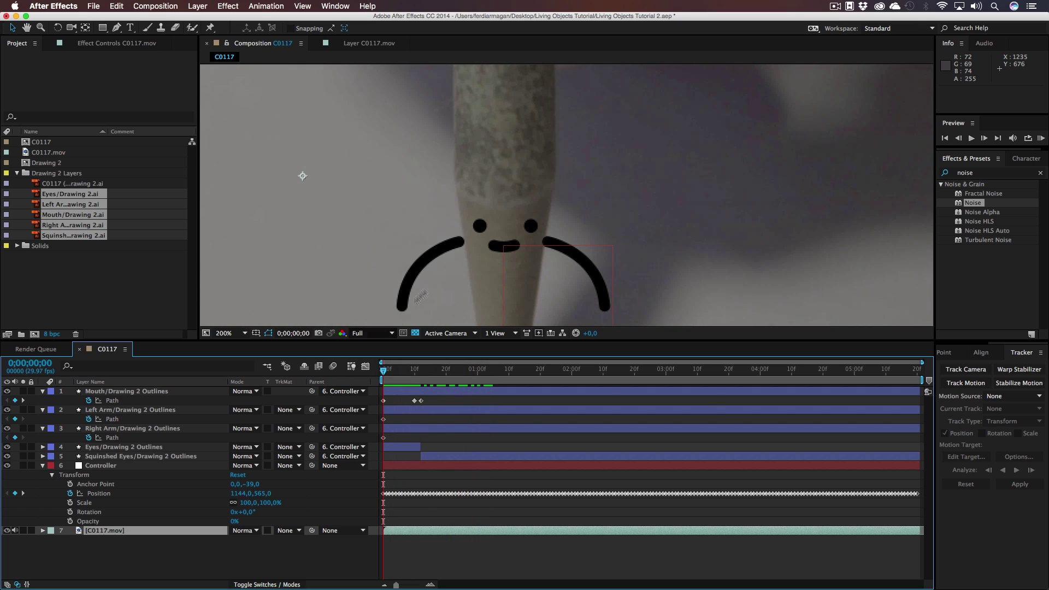
scroll(476, 254, down, 4)
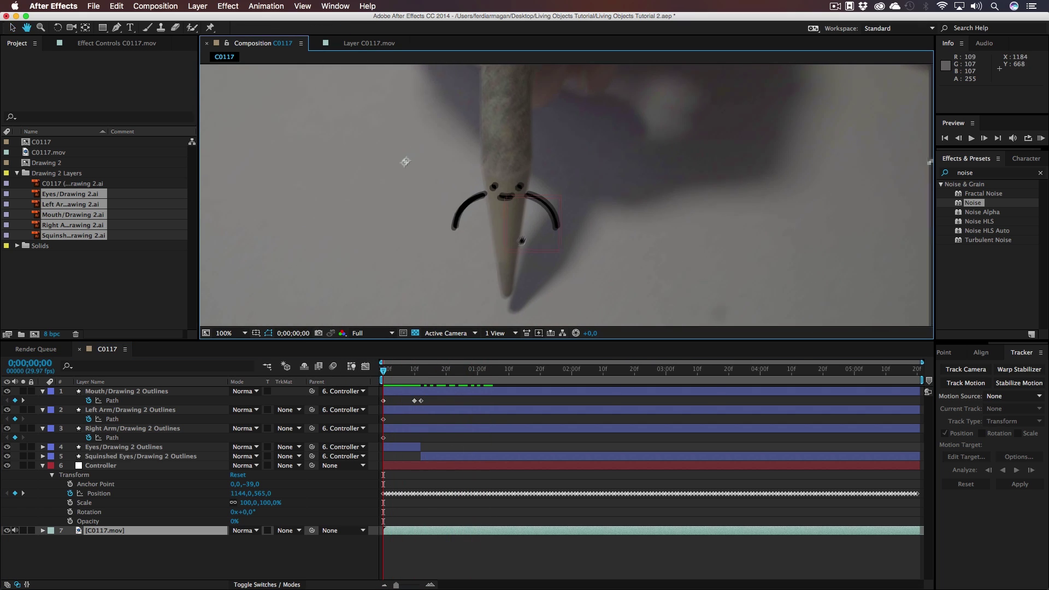
mouse_move(386, 371)
mouse_down()
mouse_move(915, 377)
mouse_move(384, 377)
mouse_up()
mouse_move(398, 374)
mouse_down()
mouse_move(441, 375)
mouse_move(467, 391)
mouse_up()
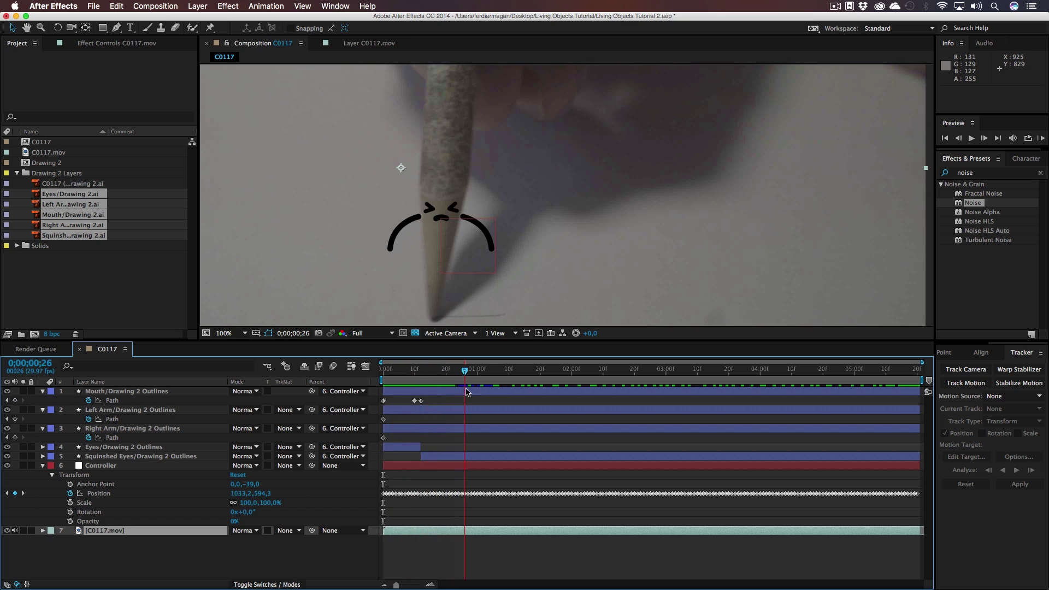
drag(437, 275, 440, 248)
- Try to copy the left and right arms' first path keyframes to 0;00;00;26
click(144, 432)
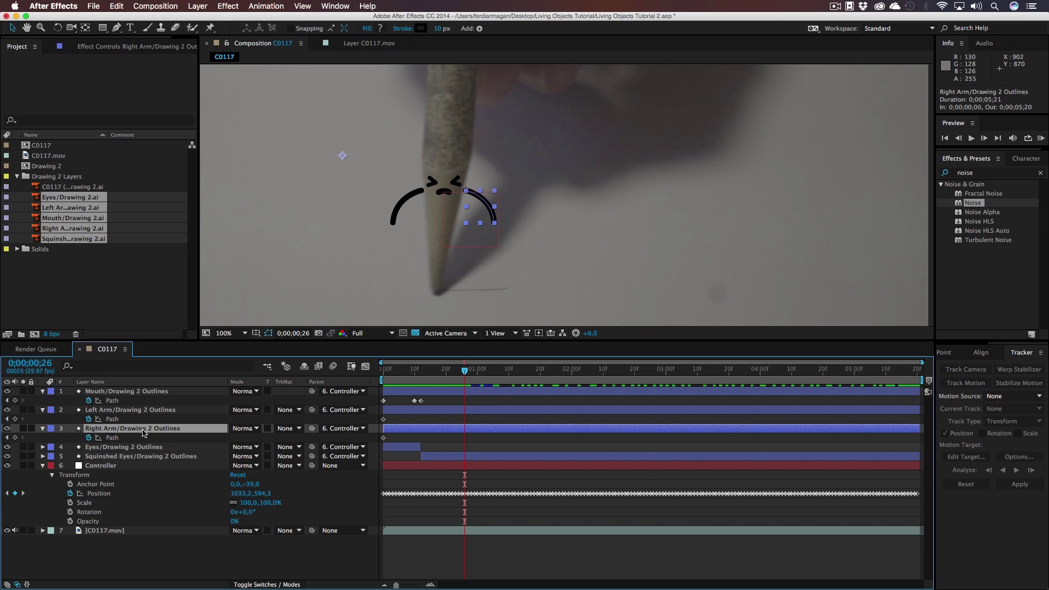
shift+click(139, 411)
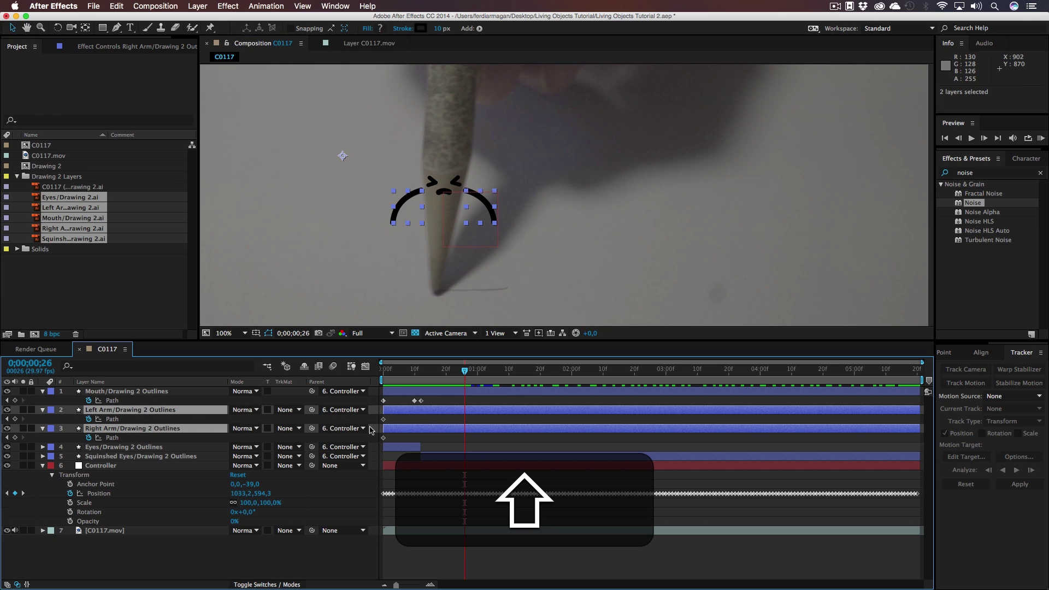
key(super+c)
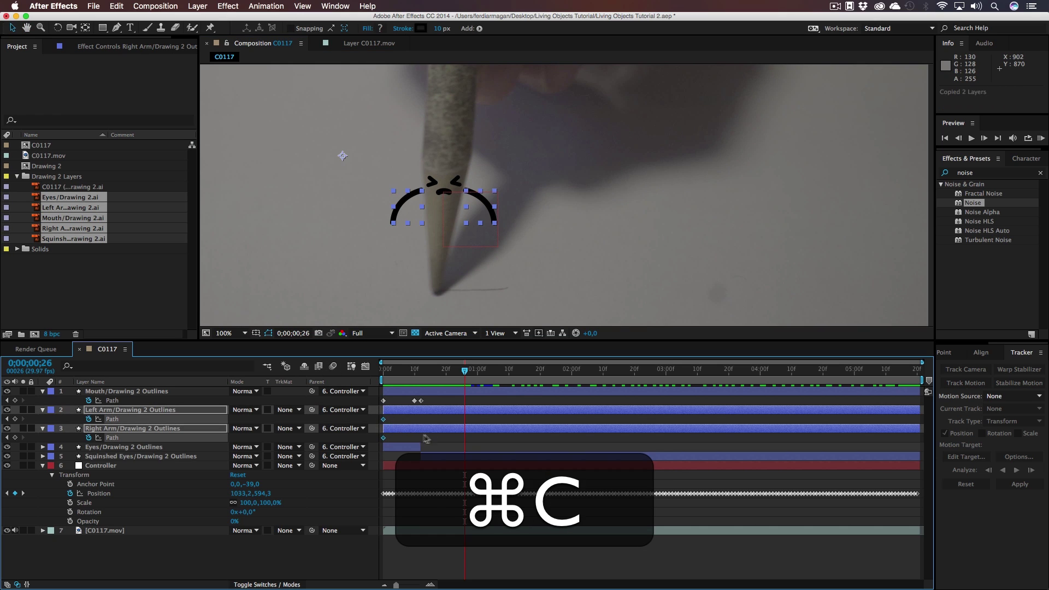
key(super+v)
key(super+z)
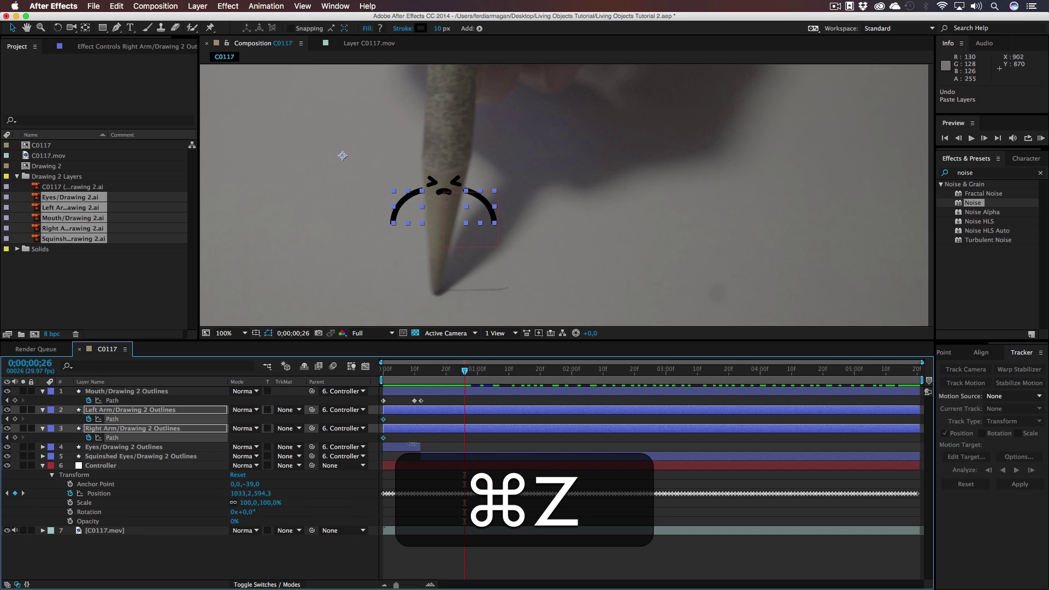
key(super+z)
shift+click(383, 420)
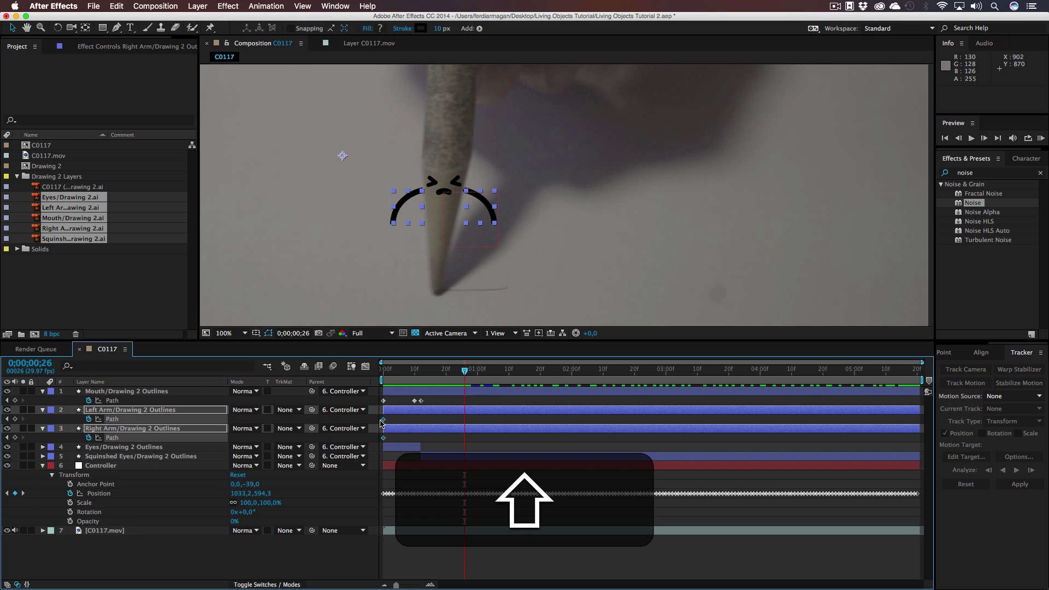
key(super+v)
key(super+z)
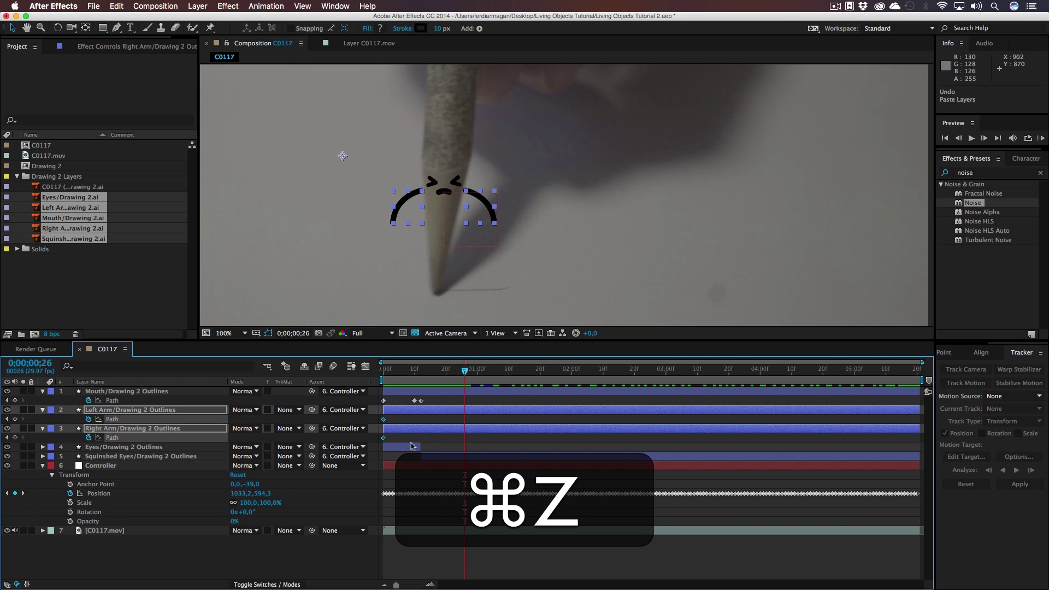
key(super+z)
- Copy each arm's first path keyframe to 0;00;00;26 and shift both pasted keyframes slightly earlier
key(super+c)
key(super+v)
click(389, 420)
key(super+v)
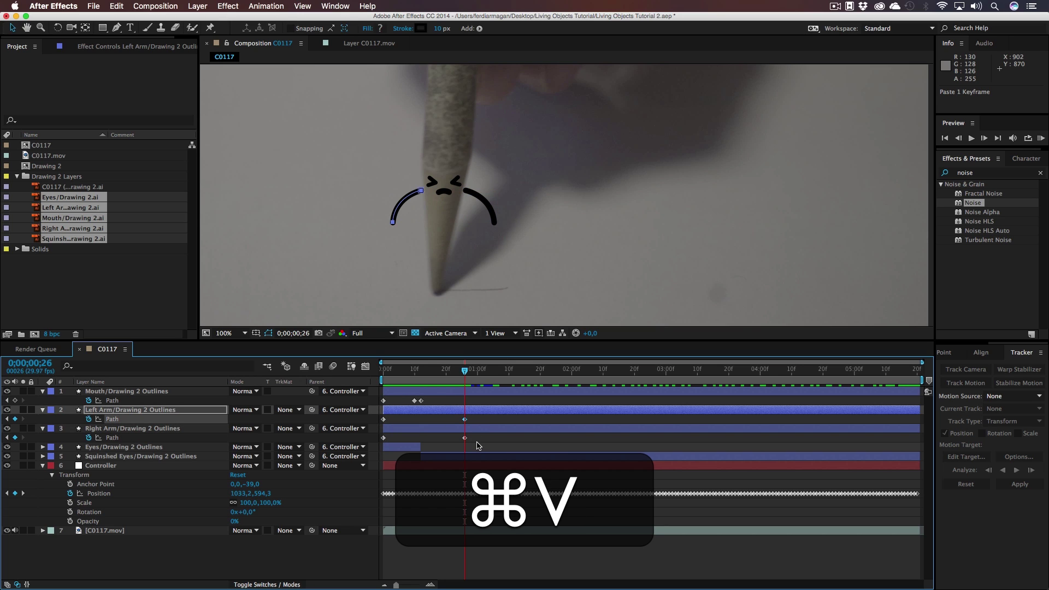
drag(477, 445, 455, 419)
click(459, 382)
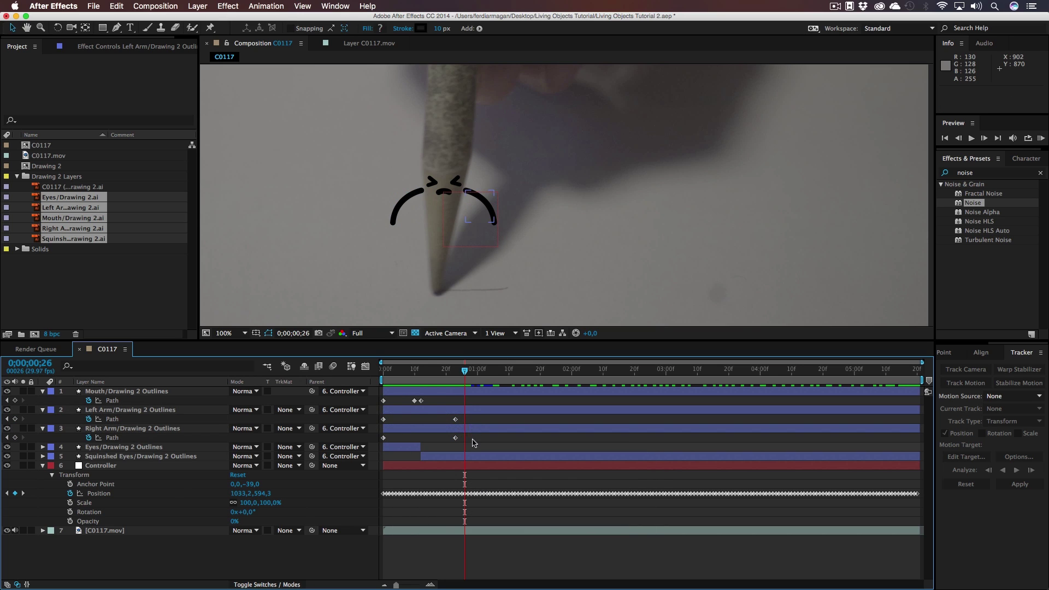
- Add rotation keyframes to both arm layers at 0;00;00;28 and shift them back in line with the arms' second path keyframes
drag(459, 382, 471, 381)
click(156, 410)
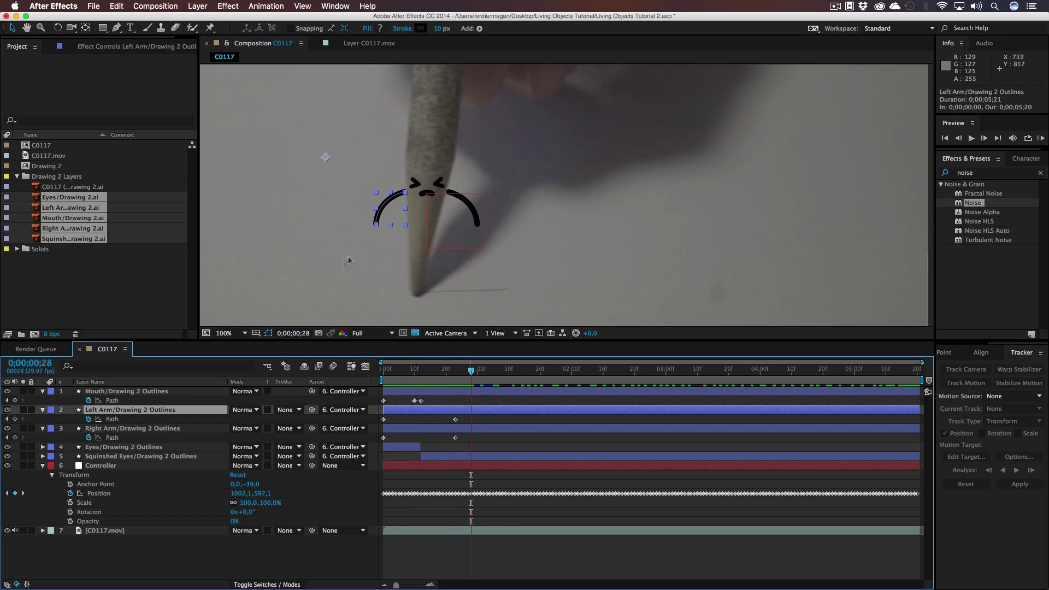
drag(376, 232, 516, 235)
key(period)
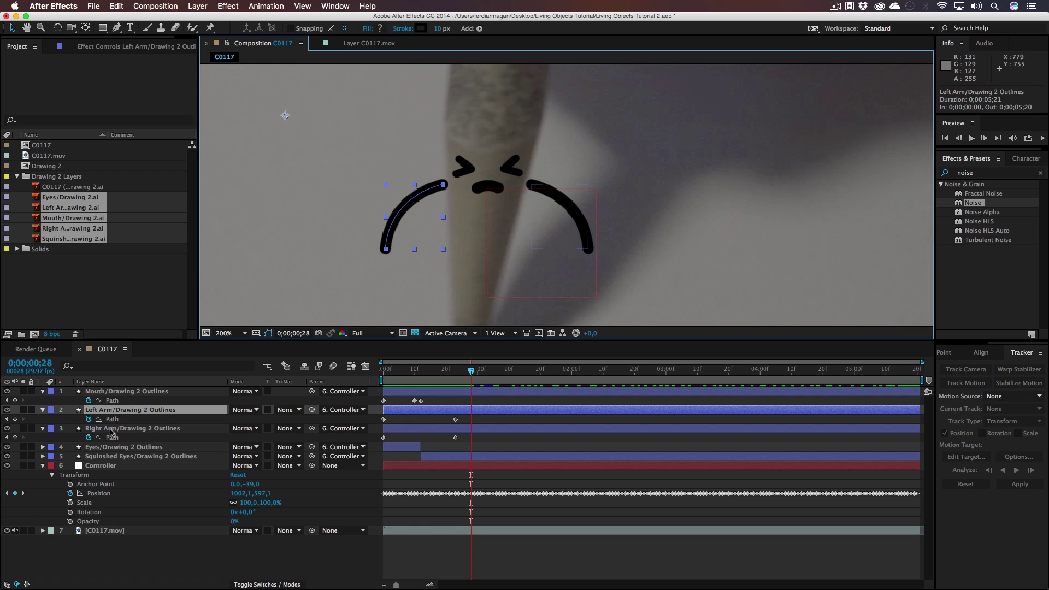
click(111, 430)
key(shift+4)
click(110, 412)
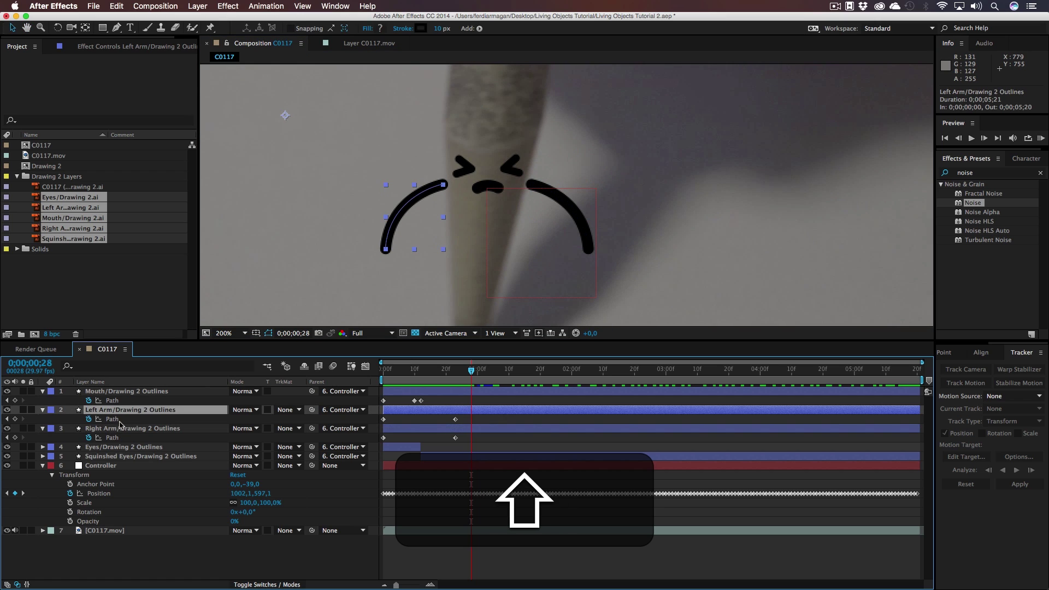
shift+click(124, 428)
key(shift+r)
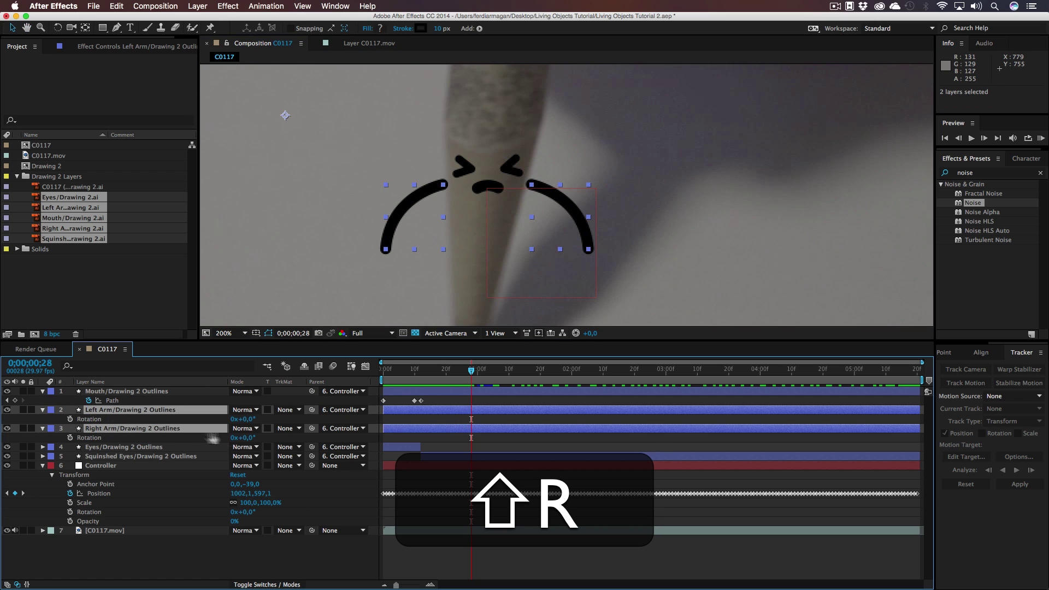
key(alt+shift+r)
key(u)
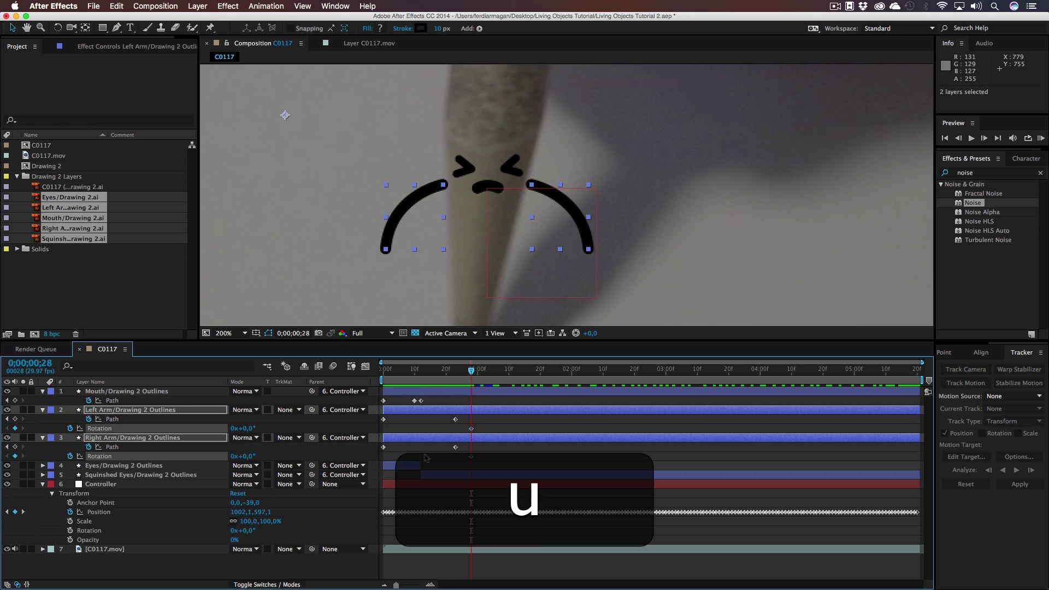
drag(471, 428, 465, 435)
click(474, 454)
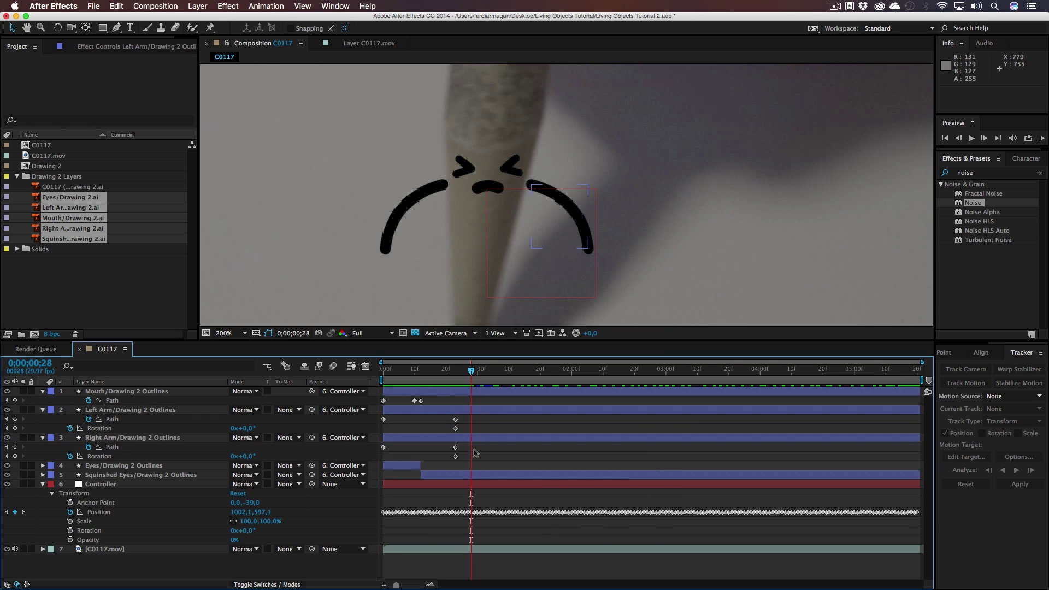
- Move the left arm's anchor point to its upper-right corner and the right arm's anchor point to its upper-left corner
click(148, 415)
shift+click(156, 440)
click(191, 415)
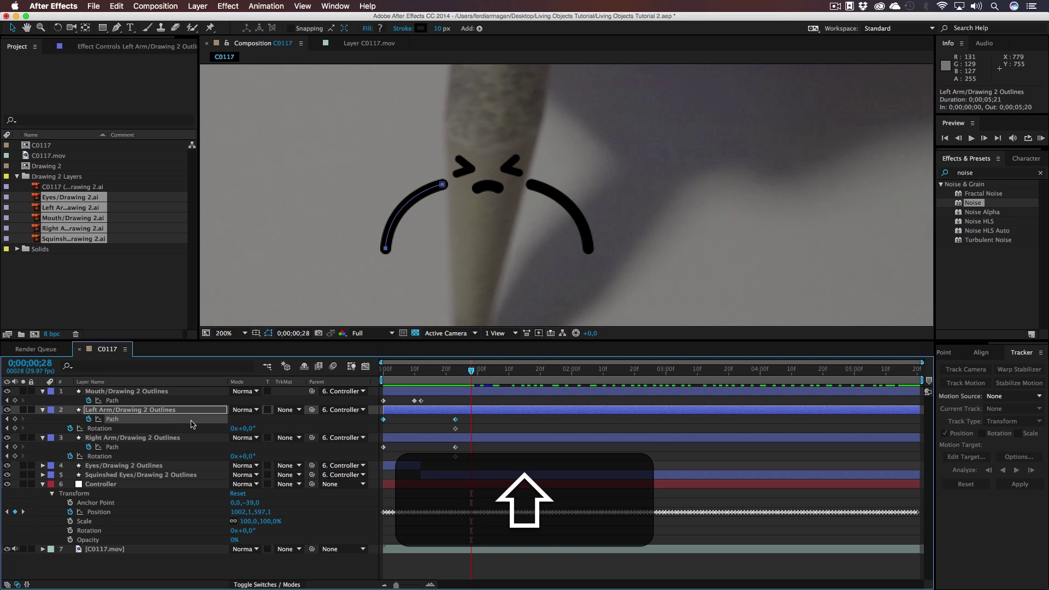
click(1041, 357)
click(991, 437)
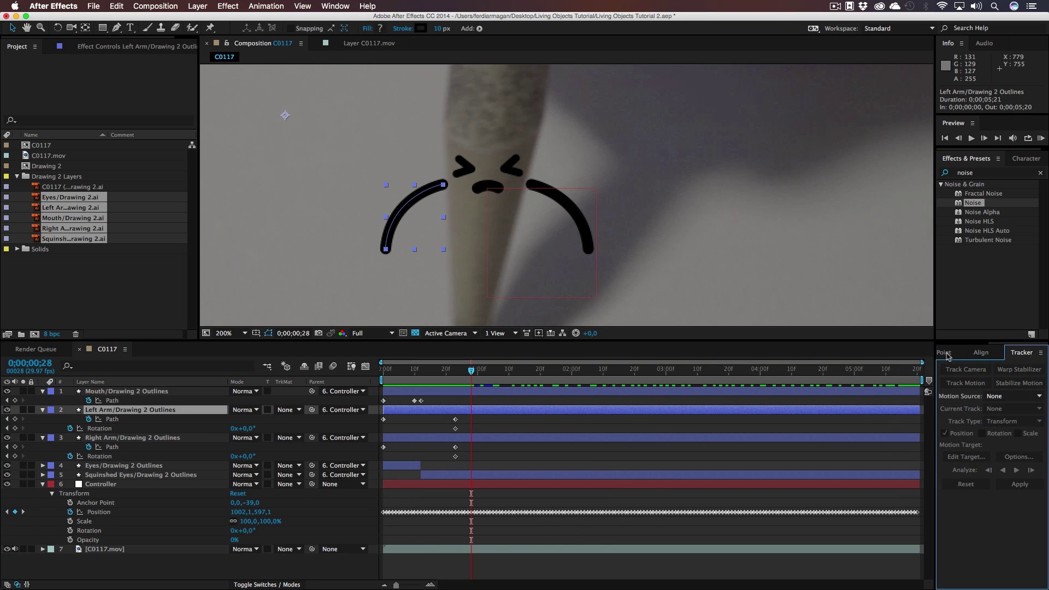
mouse_move(934, 358)
mouse_down()
mouse_move(901, 358)
mouse_move(934, 365)
mouse_up()
click(918, 355)
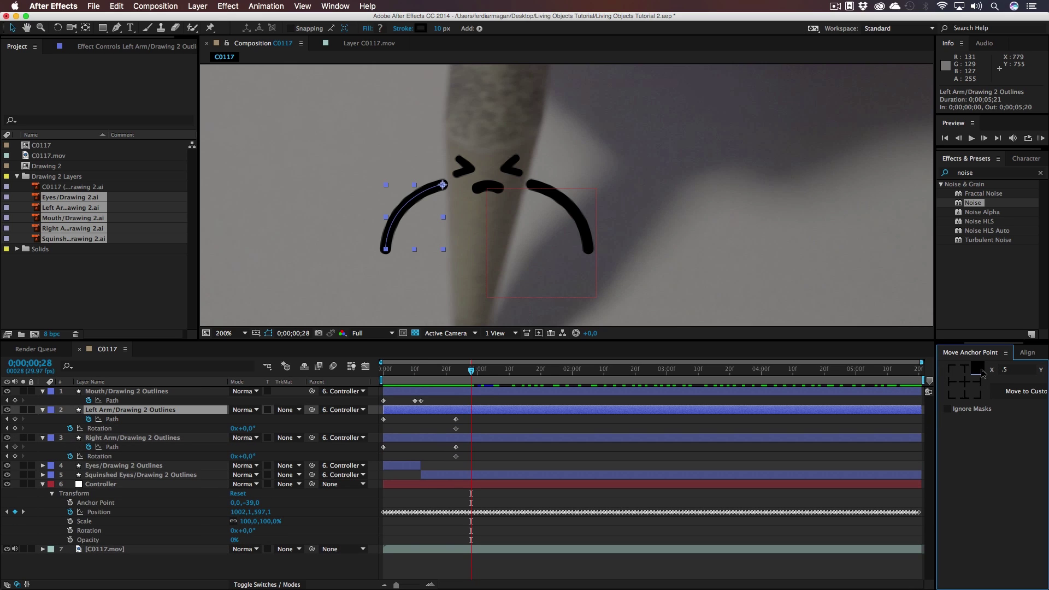
click(155, 439)
click(955, 371)
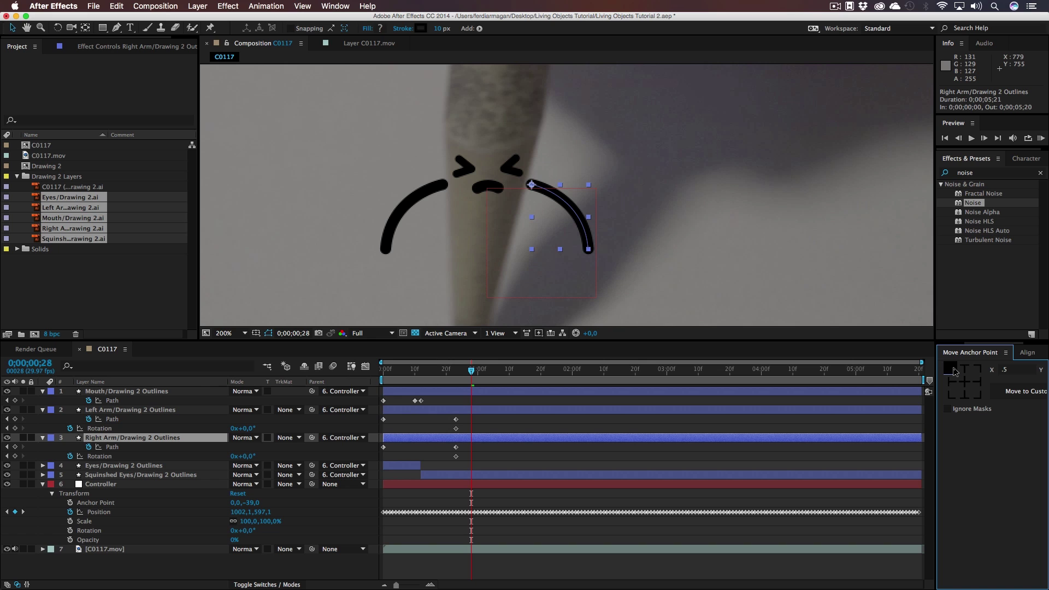
- Set the rotation to -13° for the left arm and -12° for the right at 0;00;00;28, and keyframe both again at 0;00;01;02
drag(434, 374, 470, 373)
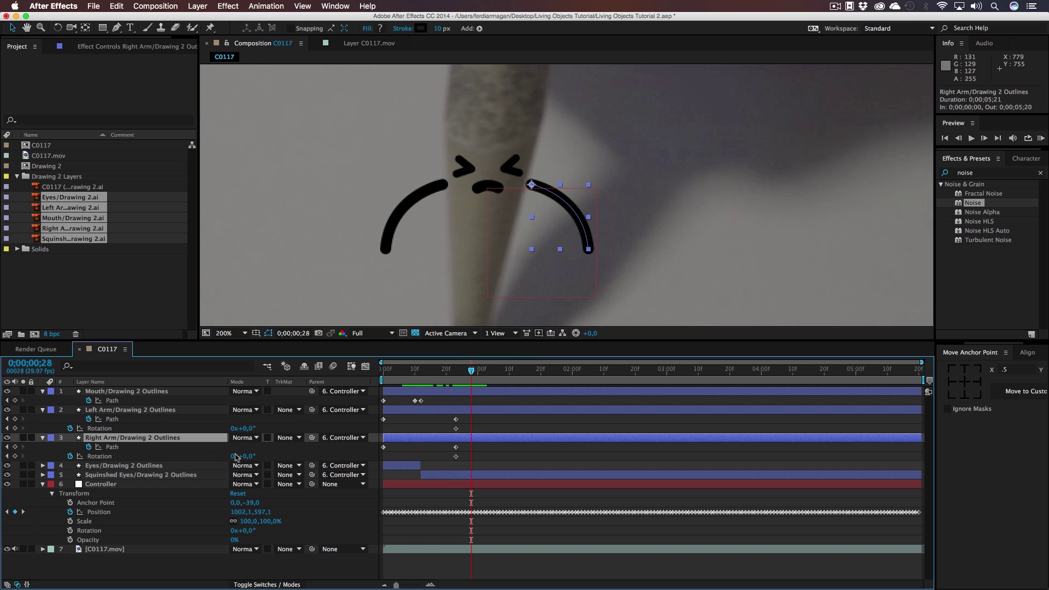
drag(248, 460, 237, 429)
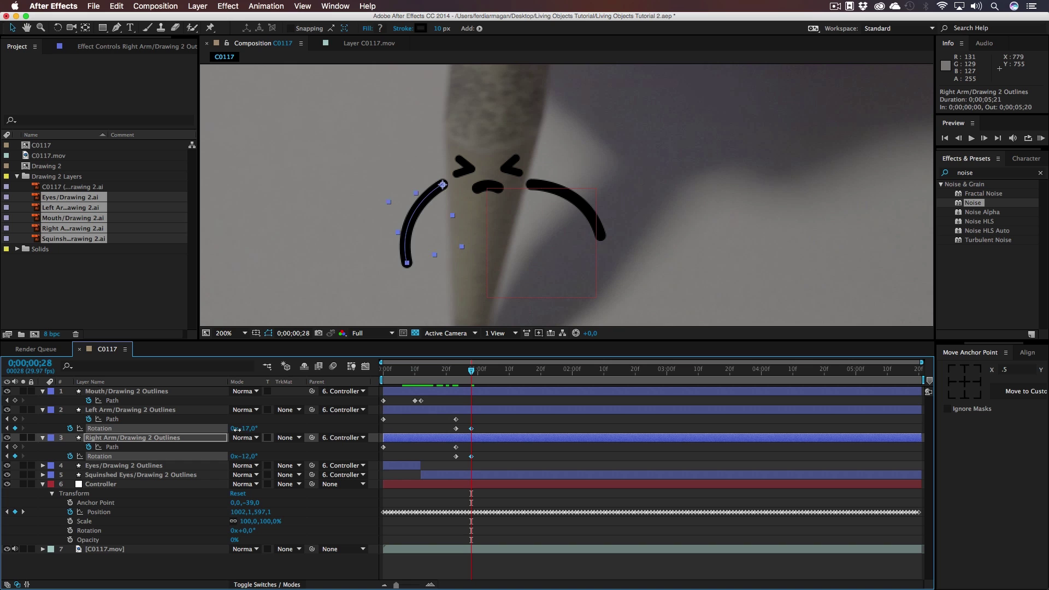
drag(471, 371, 483, 389)
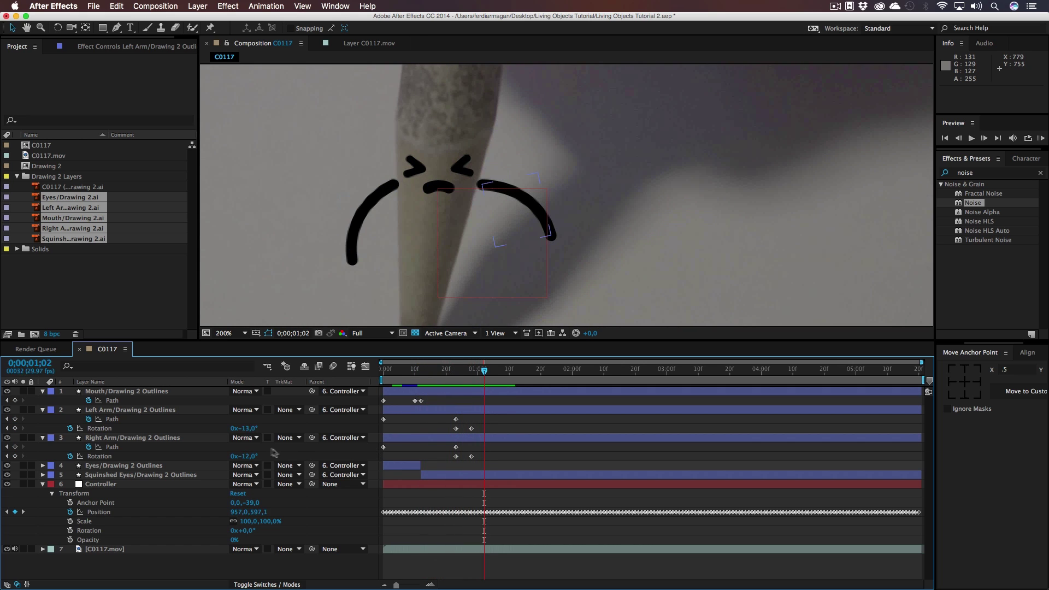
drag(251, 433, 271, 457)
- Set the right arm's rotation to 48° and the left arm's rotation to 3° at 0;00;01;12
drag(484, 372, 515, 378)
drag(252, 457, 281, 437)
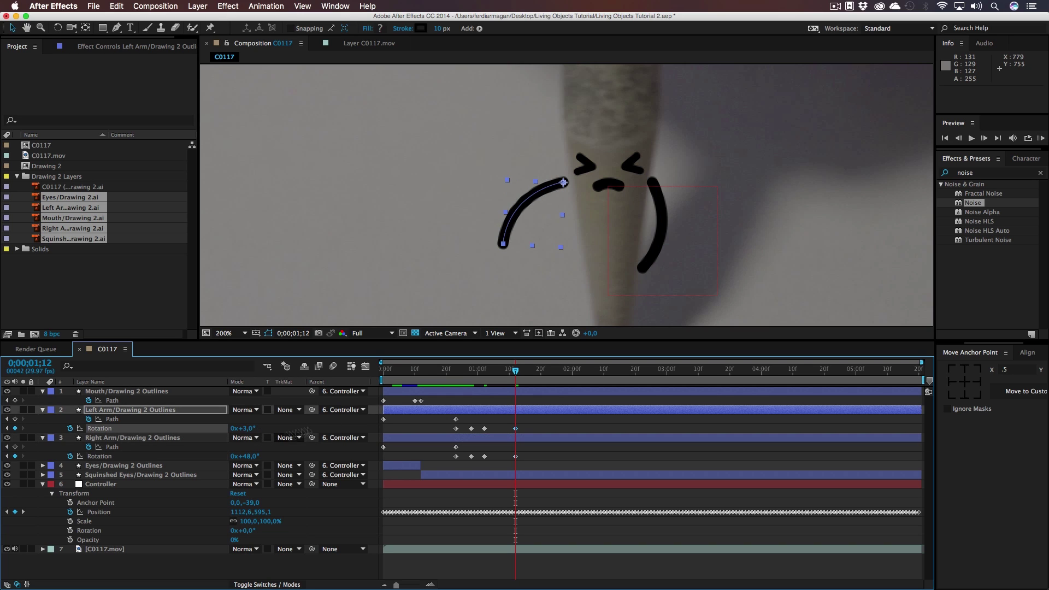
key(comma)
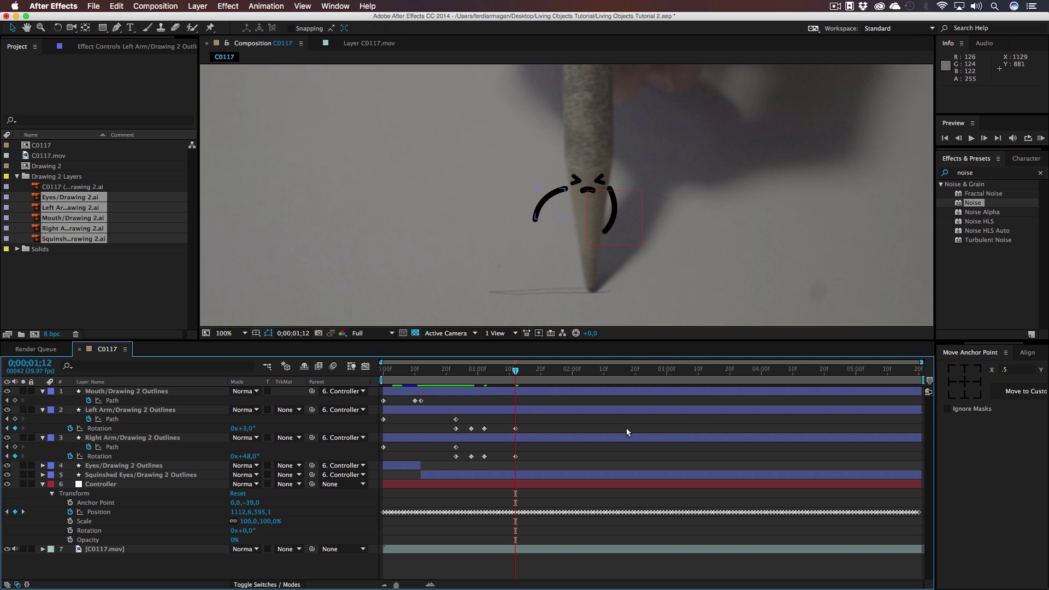
- Preview the arm animation with the work area shortened to 0;00;01;15, and extend the work area's end to 0;00;02;08
drag(922, 381, 524, 401)
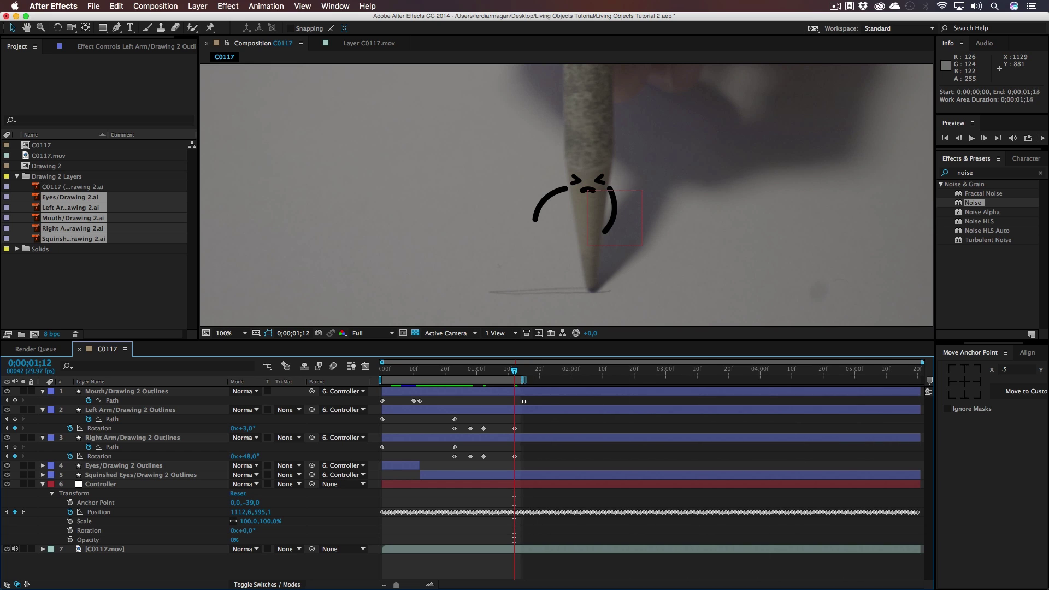
key(Home)
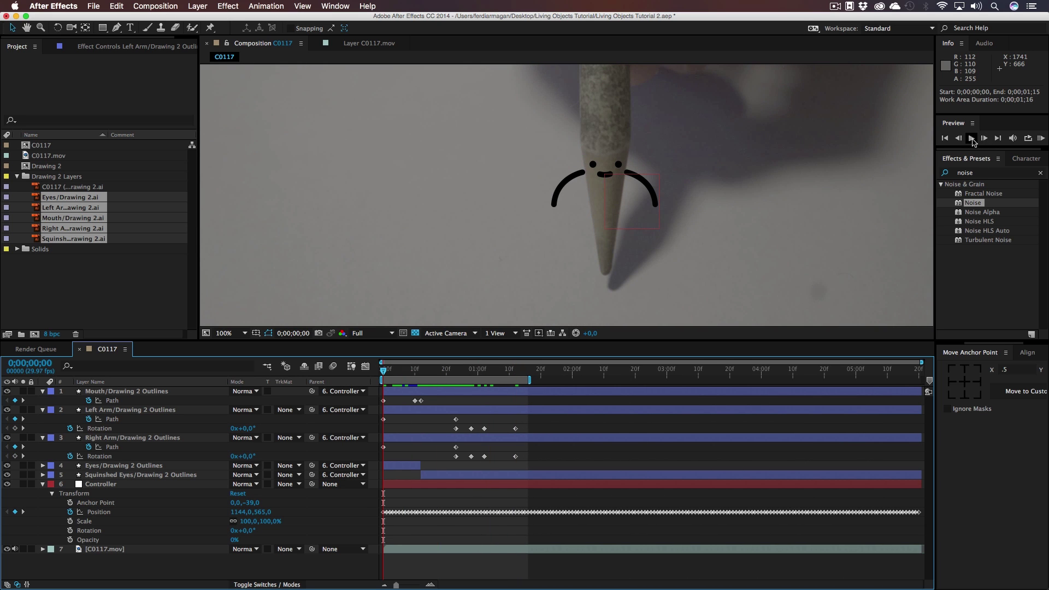
click(971, 139)
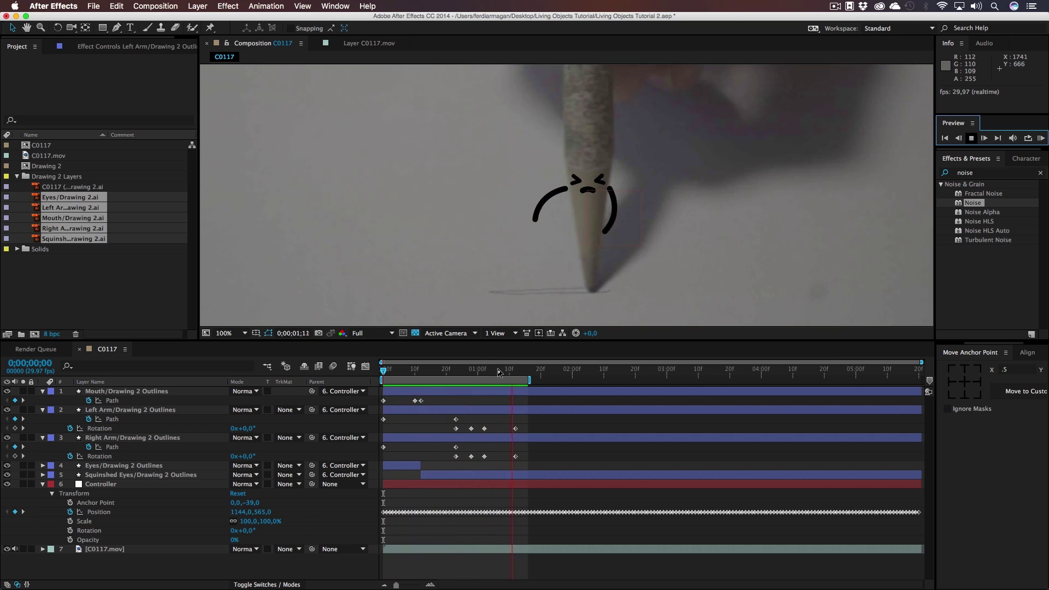
key(space)
drag(399, 374, 602, 380)
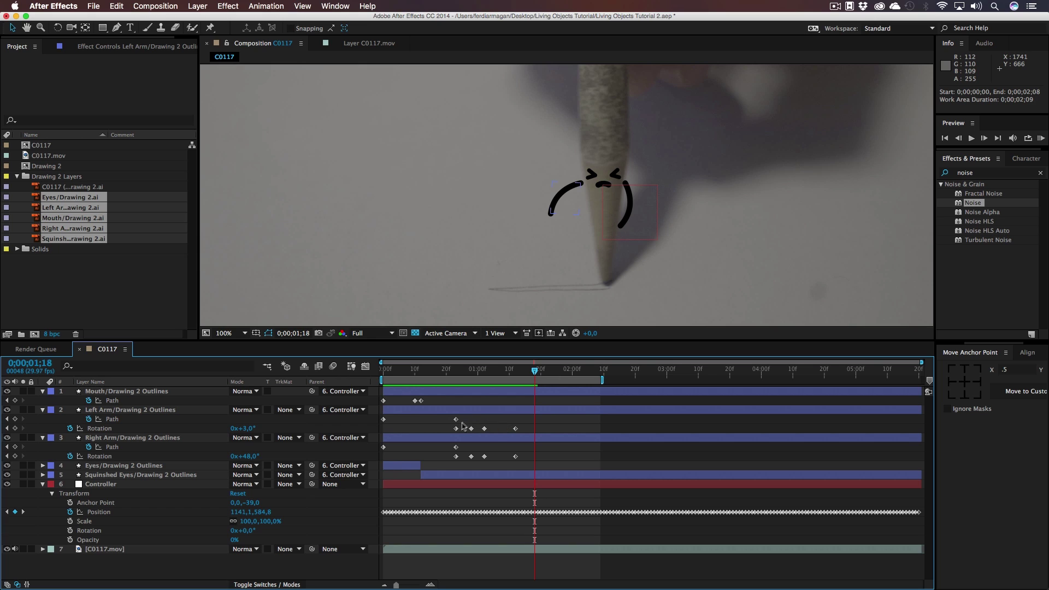
- Keyframe both arms' rotation at 0;00;01;17 and at 0;00;01;25, using -57° left and -8° right at 0;00;01;25, and preview the motion
mouse_move(535, 376)
mouse_down()
mouse_move(519, 377)
mouse_move(531, 377)
mouse_up()
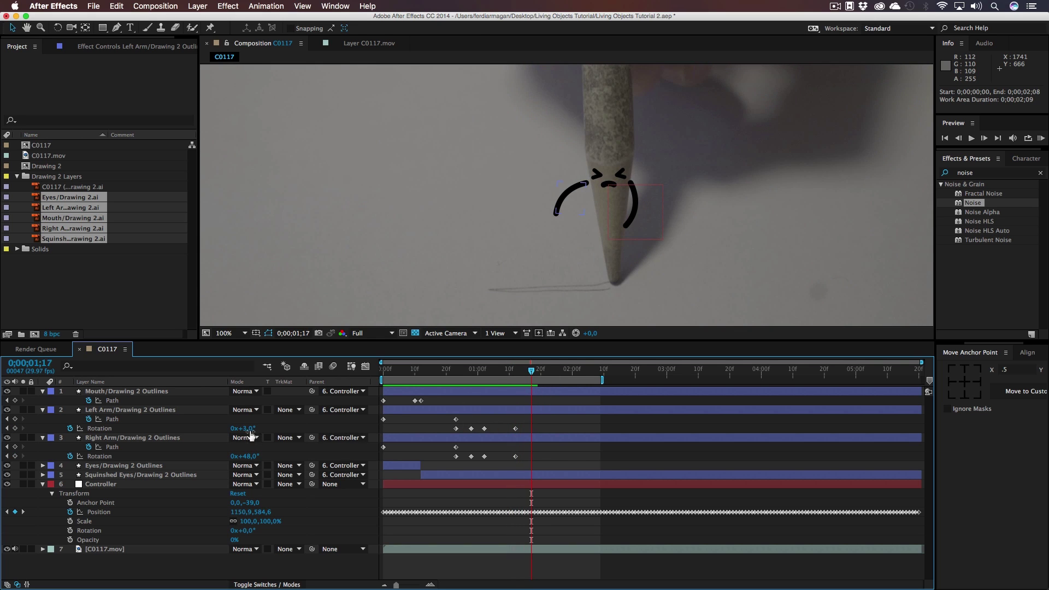
drag(251, 430, 225, 456)
drag(534, 373, 556, 371)
drag(250, 429, 254, 456)
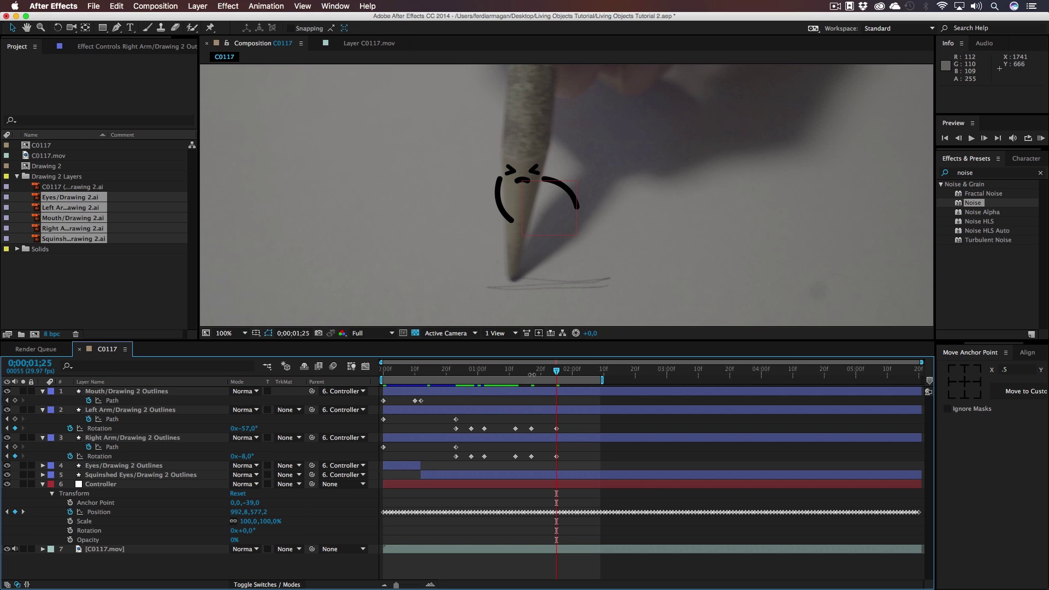
click(382, 373)
click(972, 138)
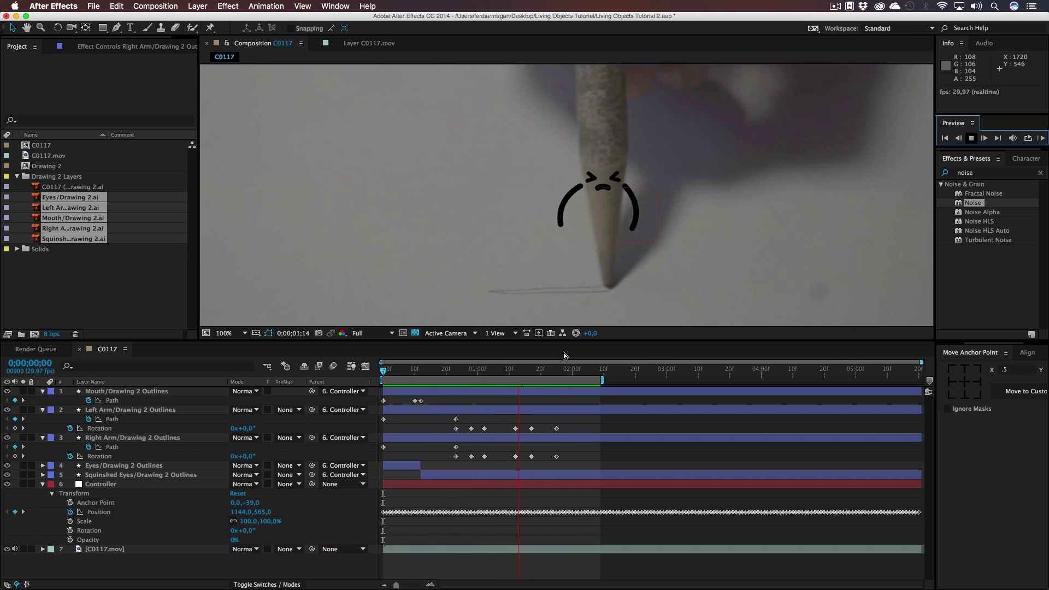
- Set the left and right arm rotations to -9° and 73° at the two-second mark, and to 2° and 80° at 0;00;02;06
drag(469, 370, 572, 396)
drag(248, 457, 298, 462)
drag(252, 432, 278, 431)
drag(574, 372, 591, 377)
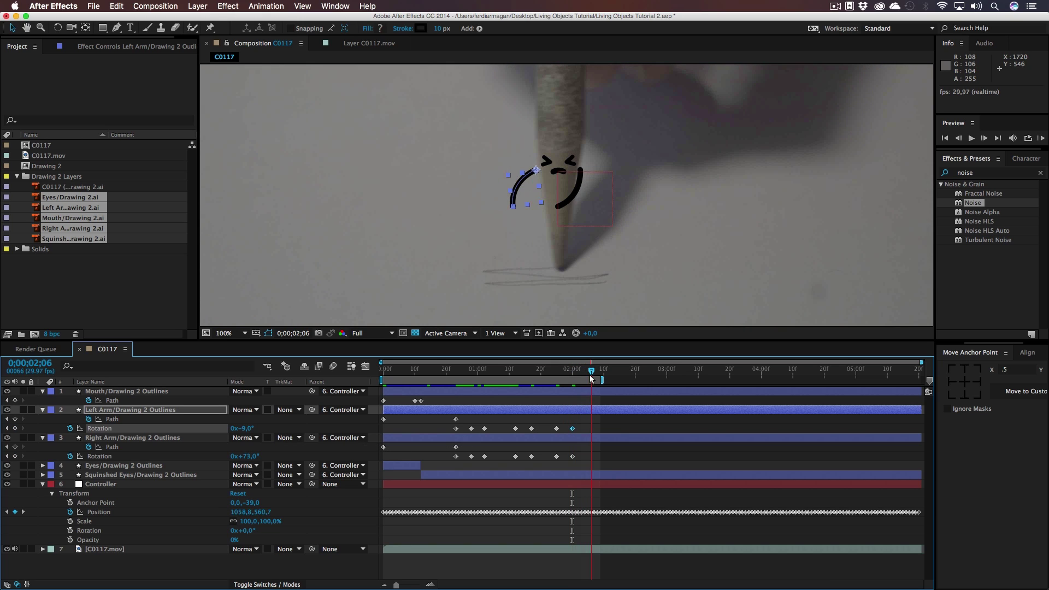
drag(252, 461, 255, 460)
- Set the left arm's rotation to -82° and the right arm's to 7° at 0;00;02;11, and preview with the work area extended to 0;00;03;00
drag(604, 381, 656, 380)
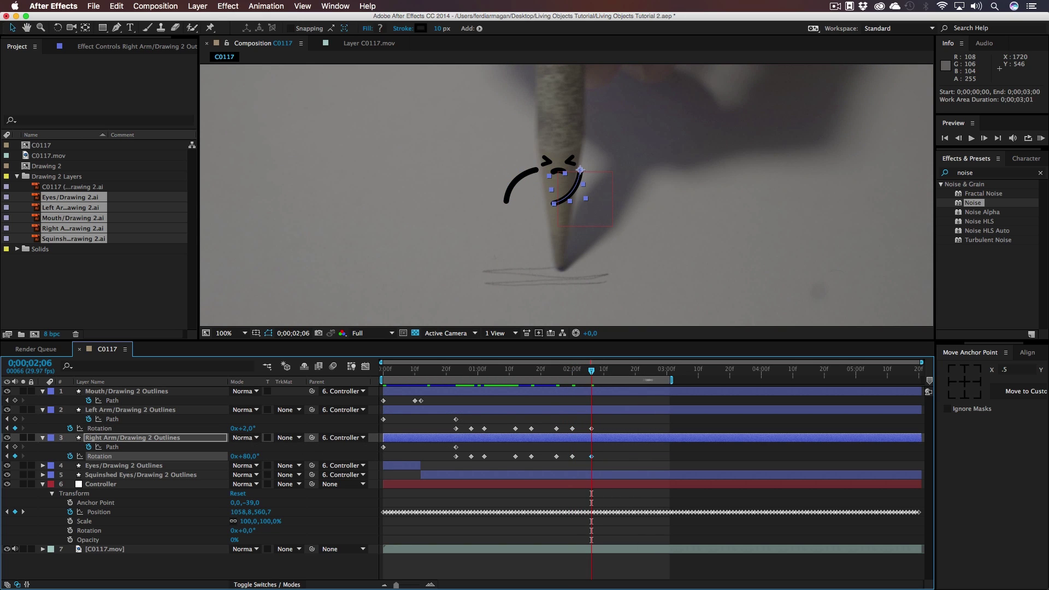
mouse_move(593, 372)
mouse_down()
mouse_move(626, 379)
mouse_move(610, 378)
mouse_up()
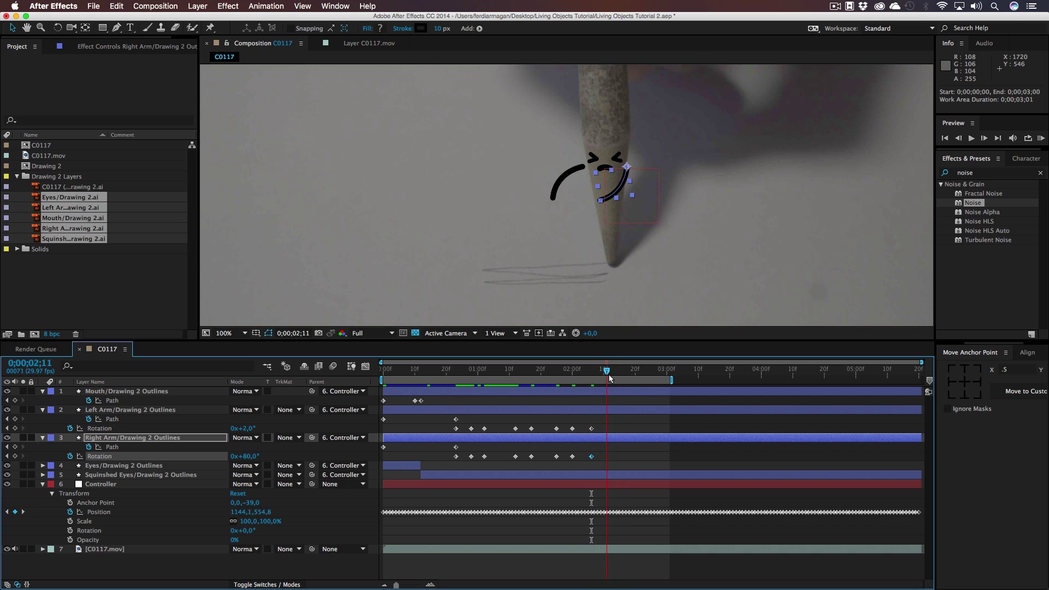
drag(244, 429, 217, 457)
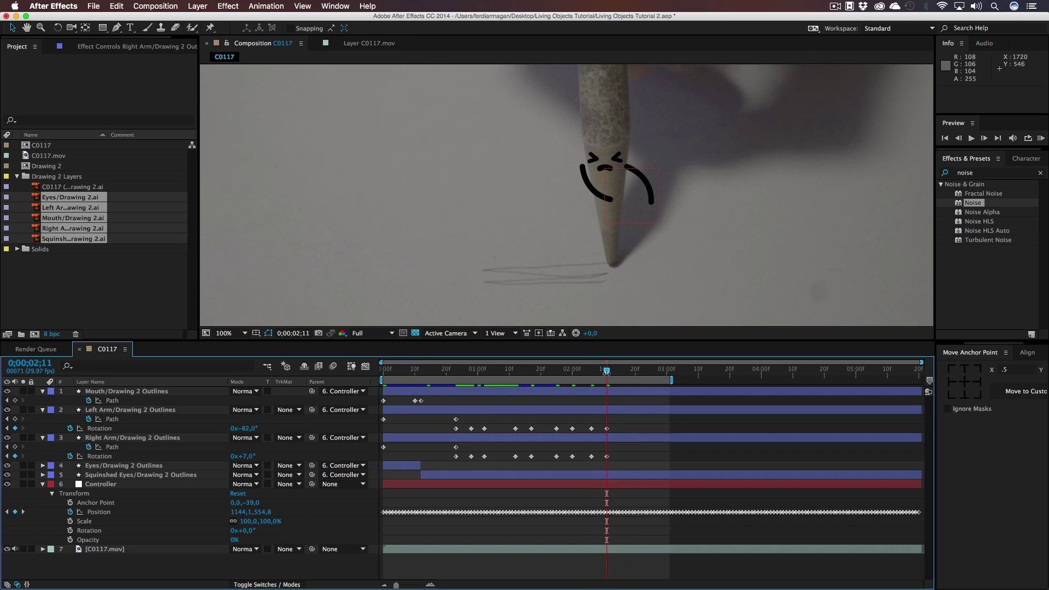
key(Home)
click(971, 140)
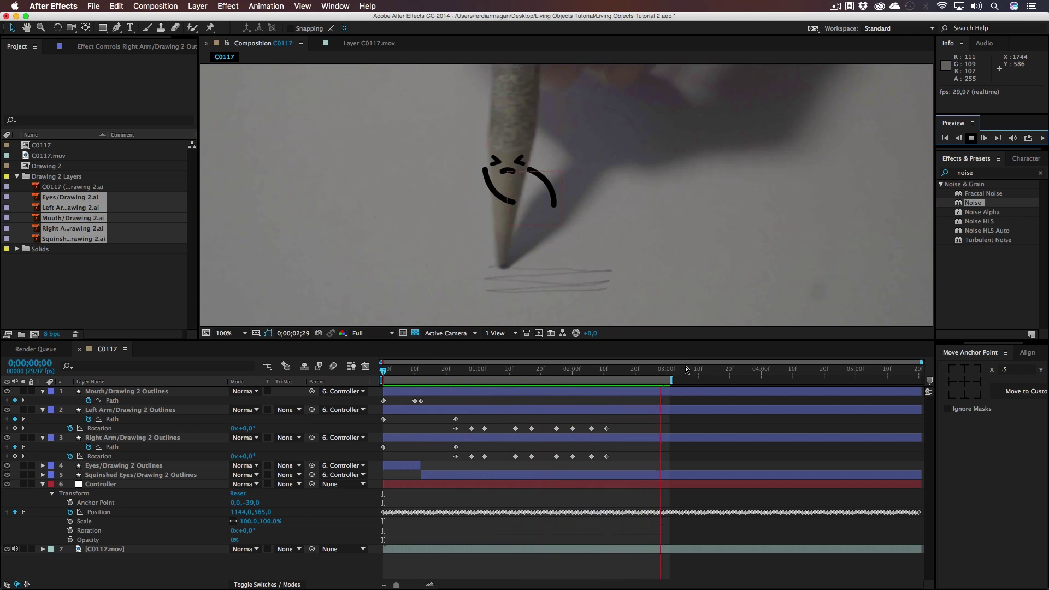
- Stop the preview and extend the work area to the composition's end at 0;00;05;20
click(627, 372)
click(628, 372)
drag(670, 381, 923, 380)
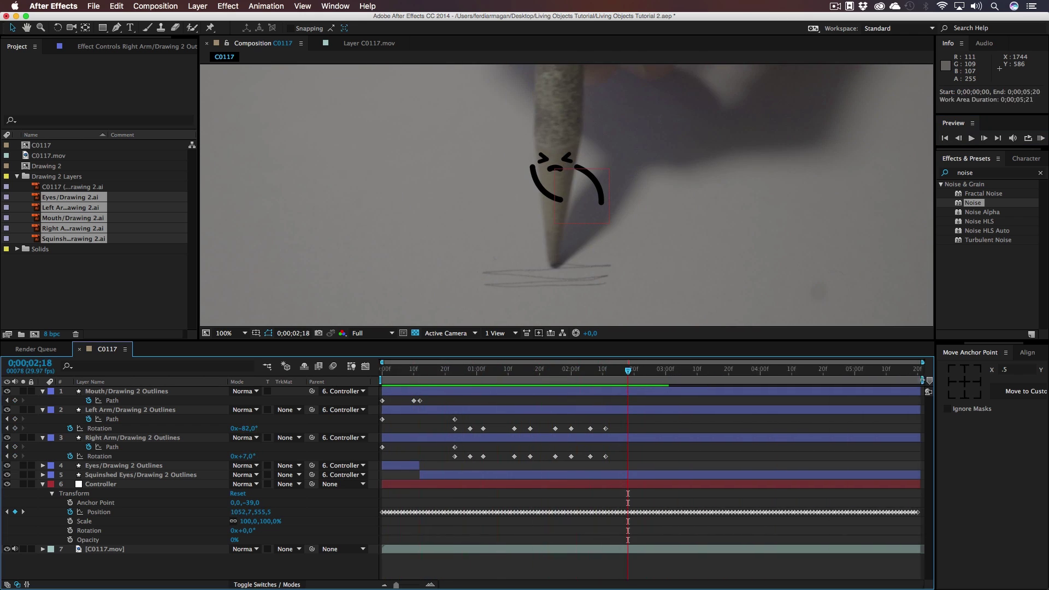
- Set both the left and right arm rotations to 0° at 0;00;05;09
key(space)
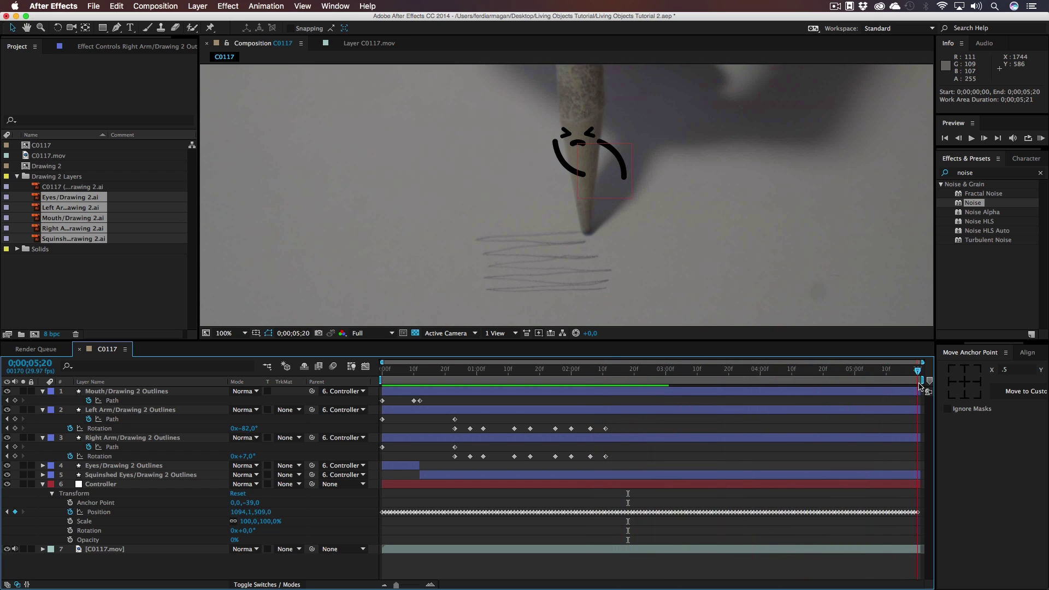
drag(897, 386, 855, 403)
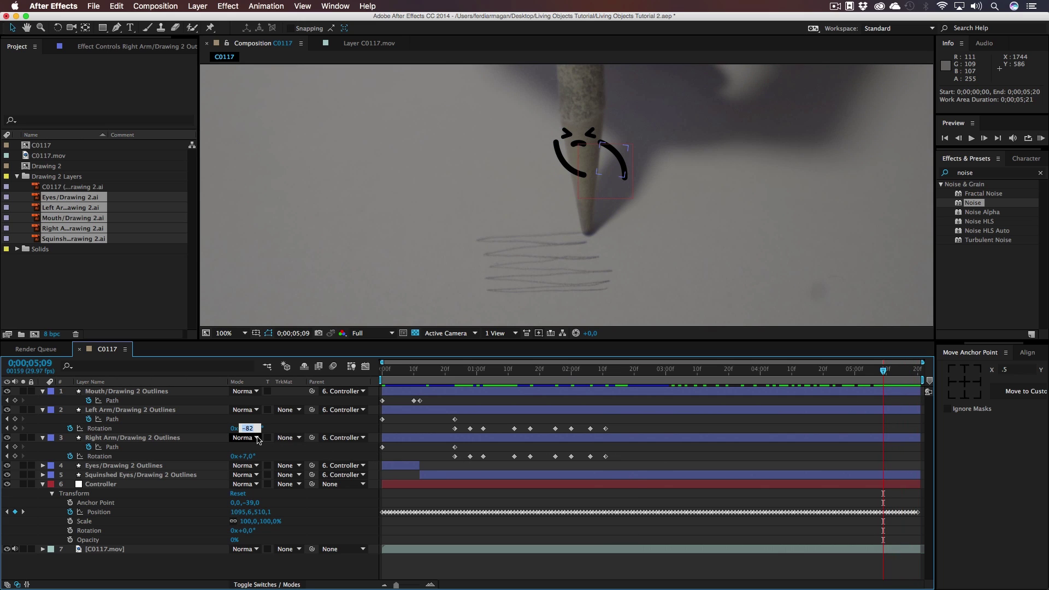
key(Return)
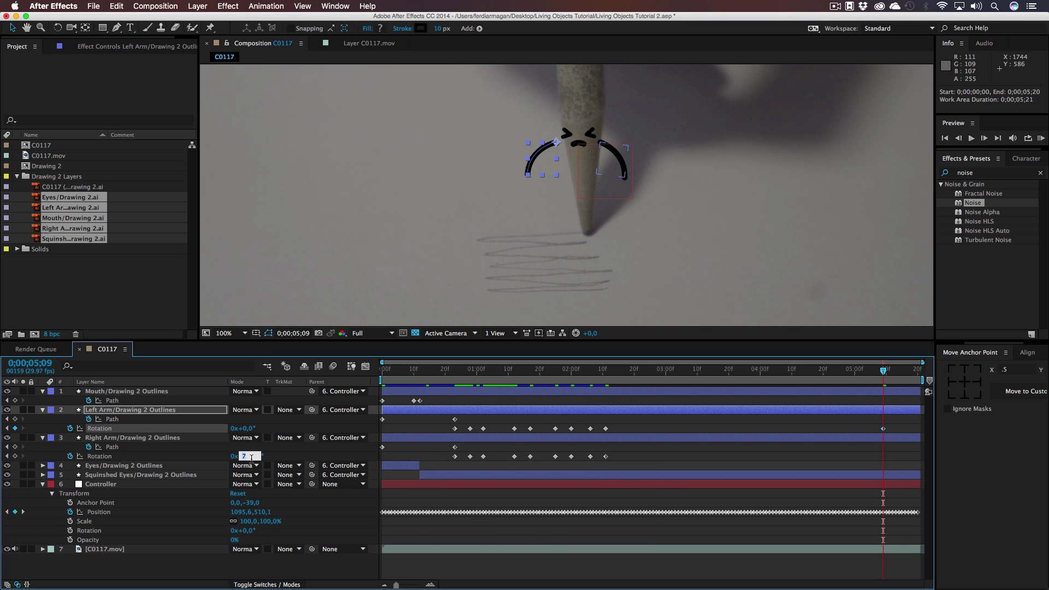
key(Return)
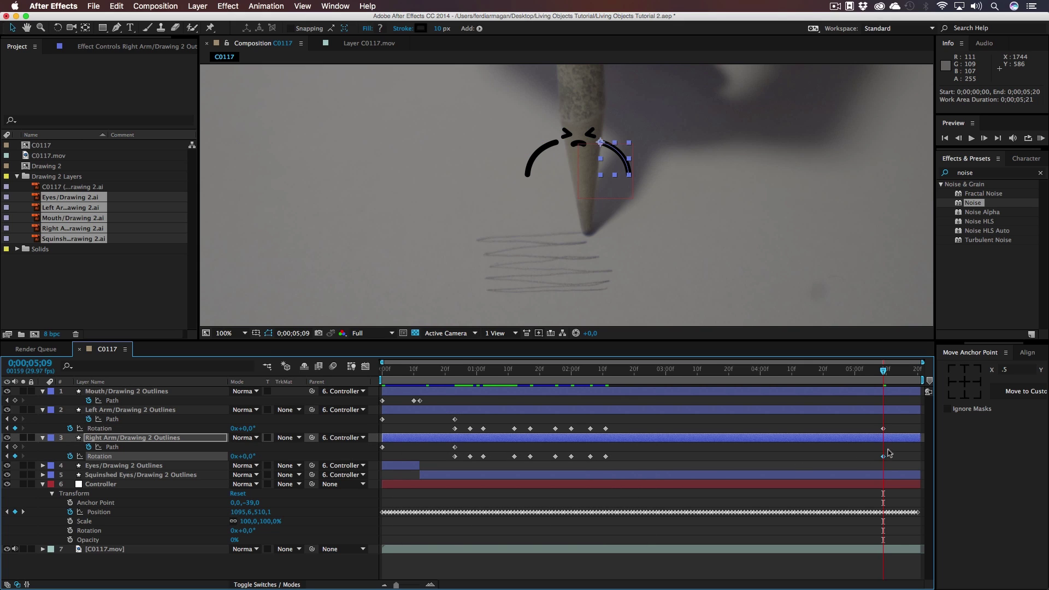
drag(611, 466, 605, 429)
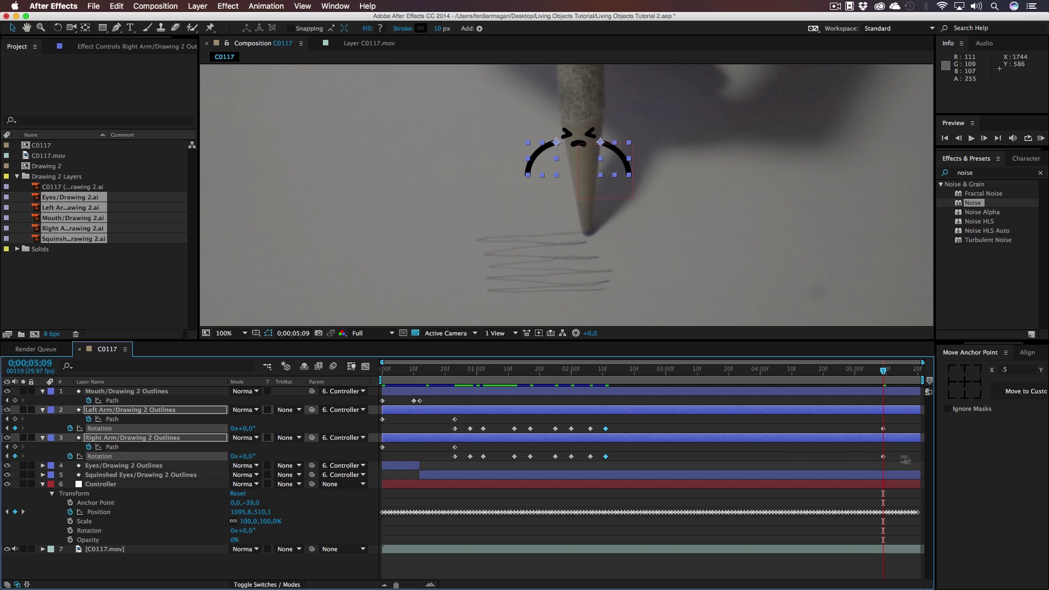
click(911, 459)
mouse_move(883, 371)
mouse_down()
mouse_move(752, 379)
mouse_move(900, 387)
mouse_move(882, 384)
mouse_up()
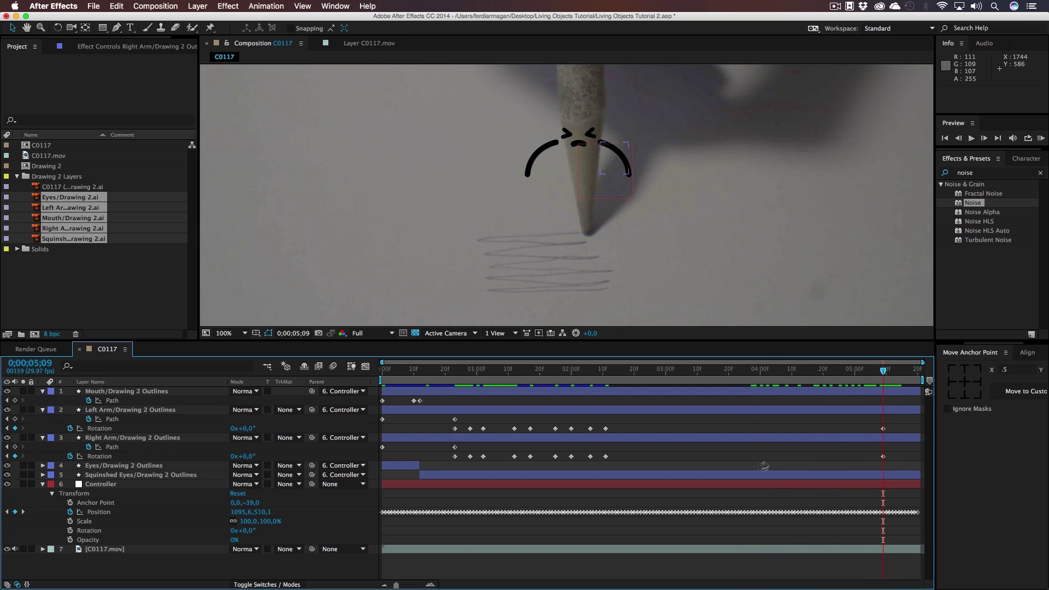
- End the Squinshed Eyes layer at 0;00;05;09 and paste the mouth's last two Path keyframes in reversed order at 0;00;05;07 and 0;00;05;11
click(42, 484)
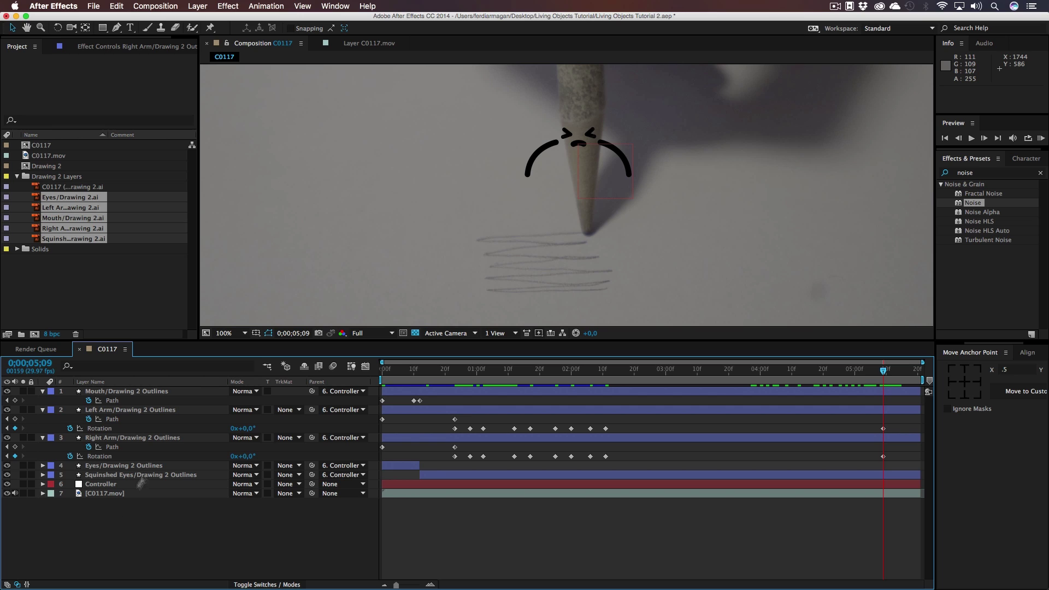
click(160, 475)
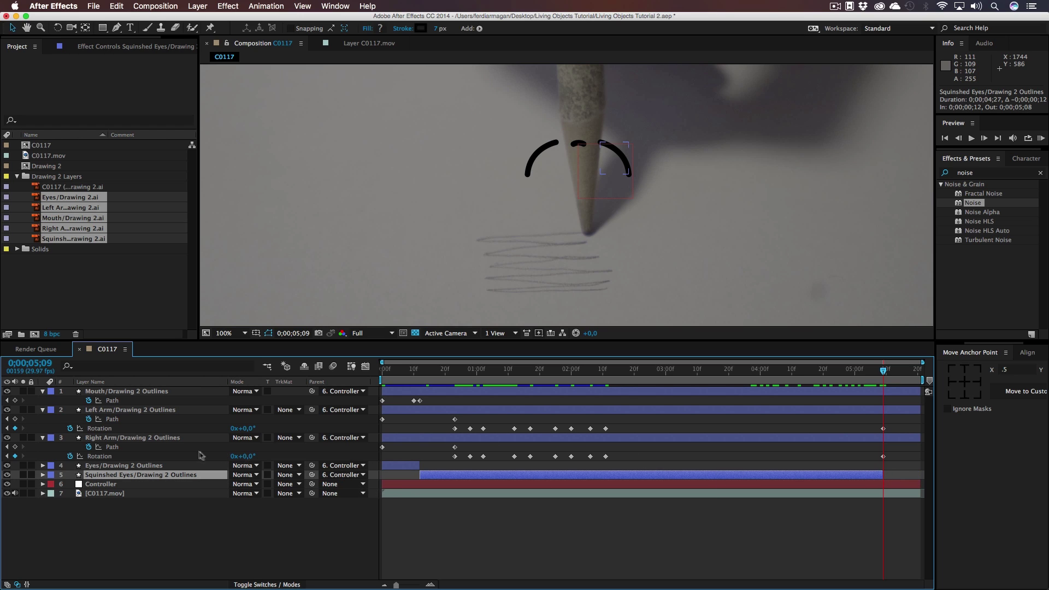
click(176, 393)
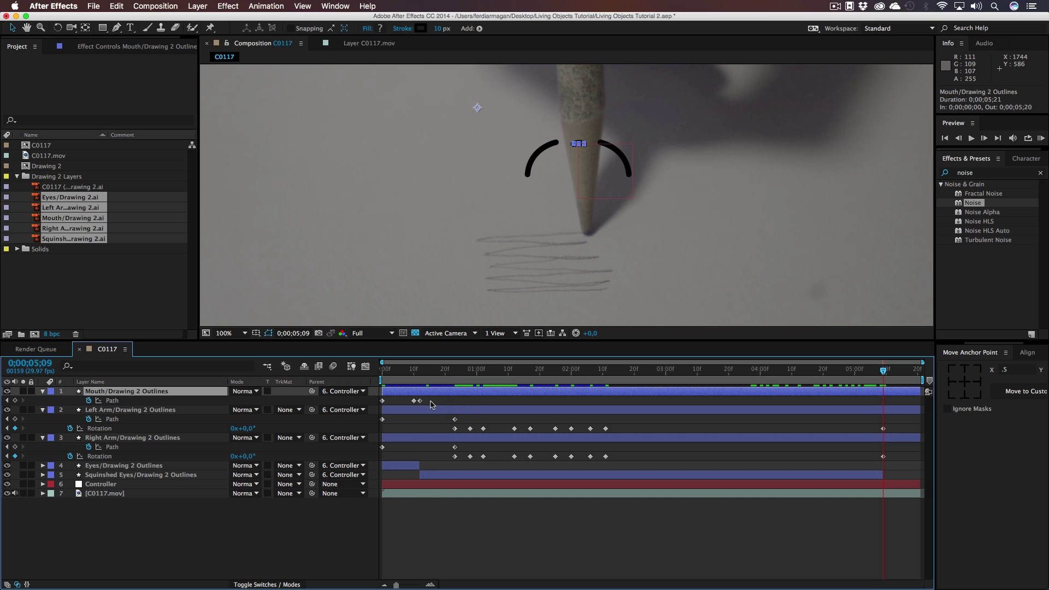
drag(434, 404, 405, 397)
key(super+c)
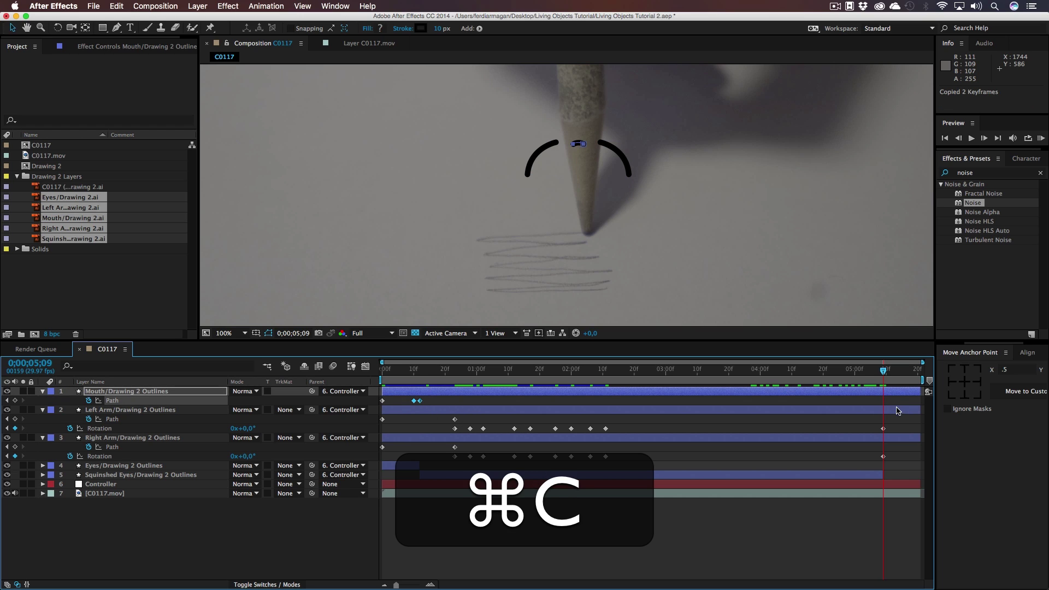
key(super+v)
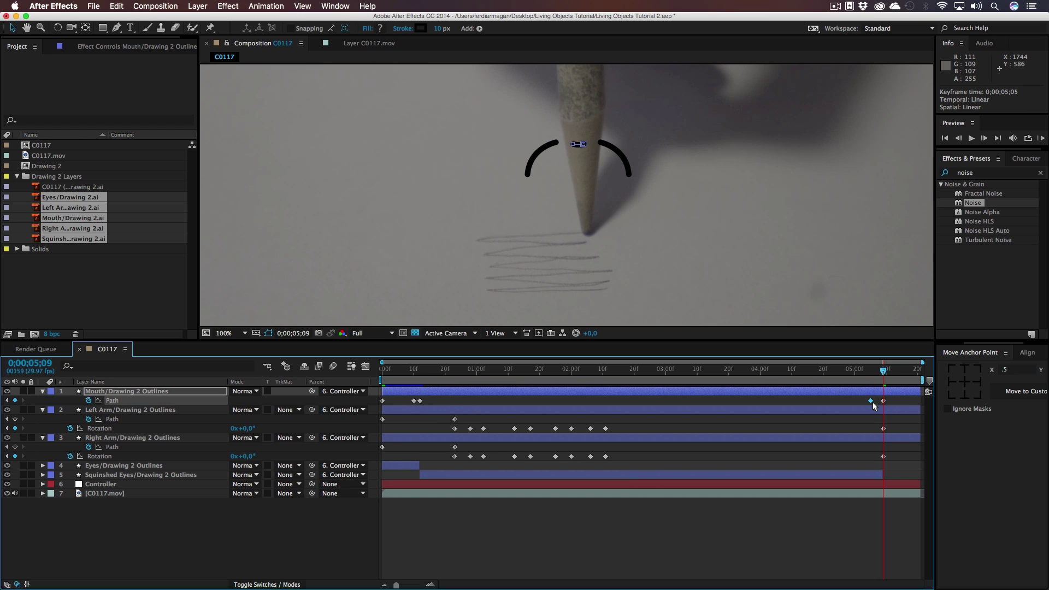
click(906, 405)
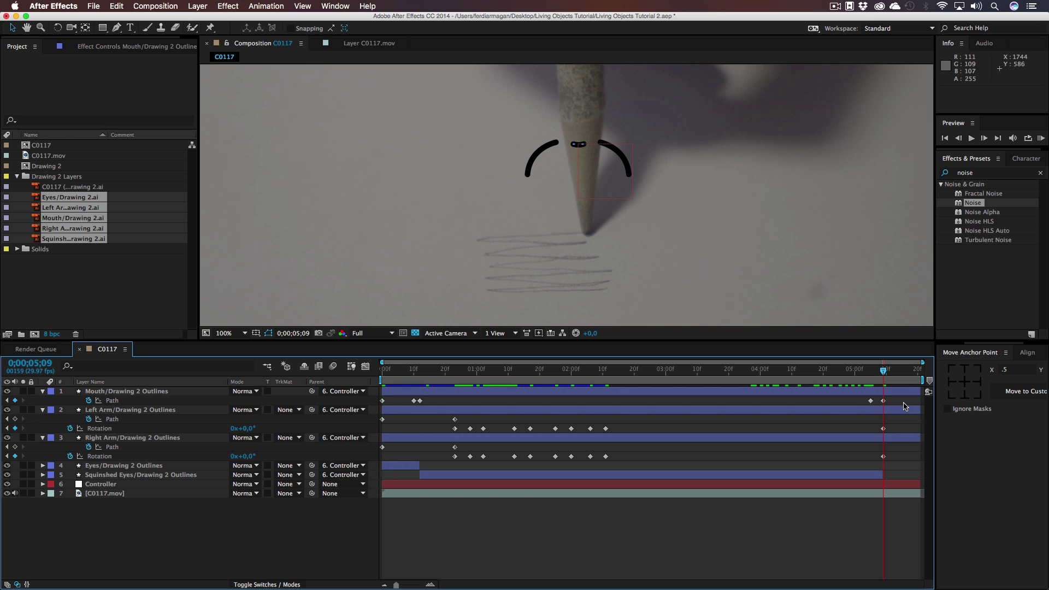
drag(885, 405, 873, 405)
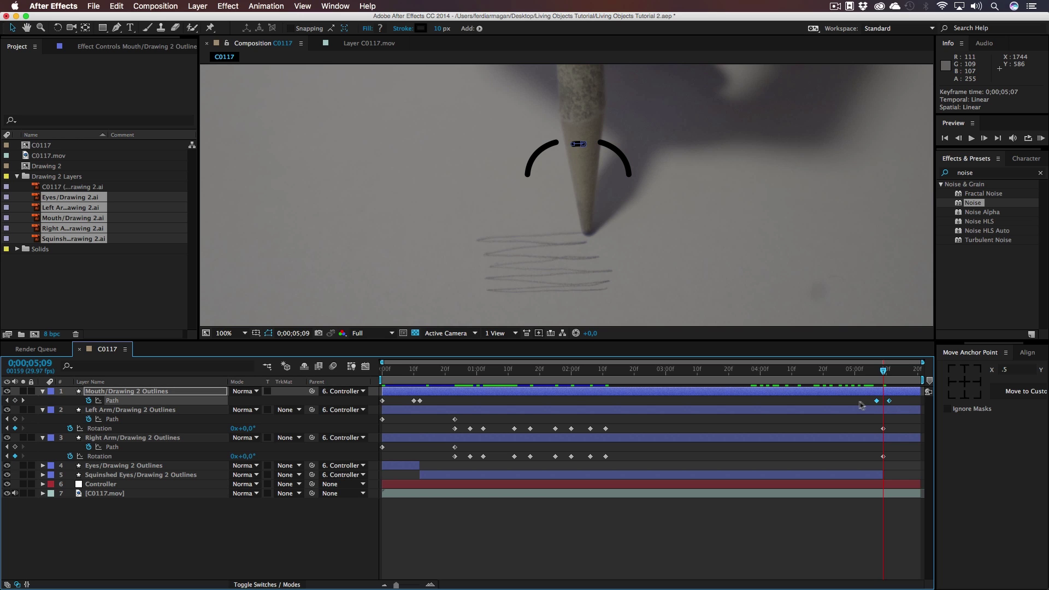
click(861, 405)
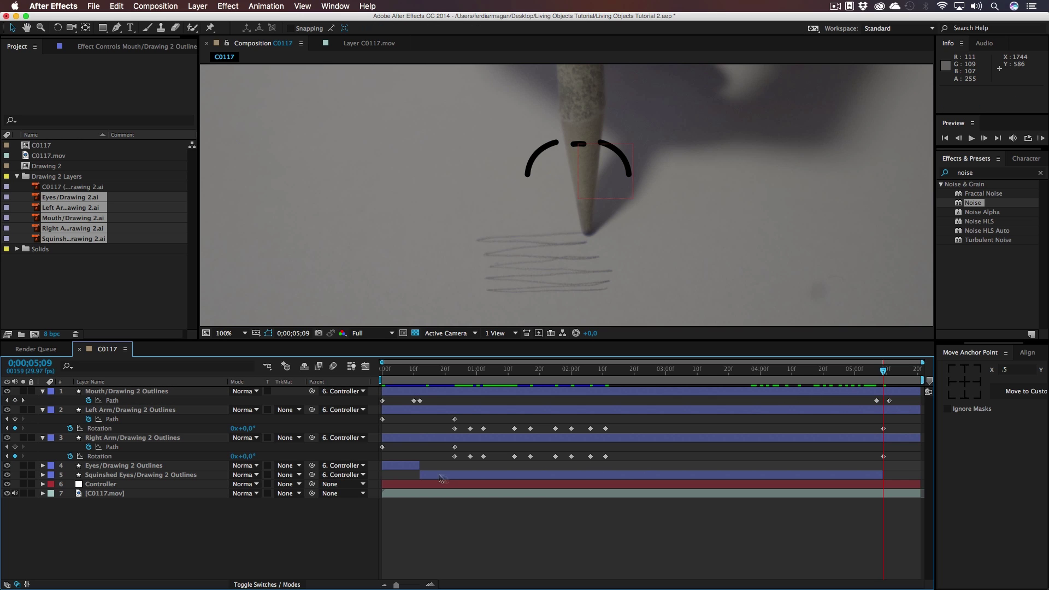
- Duplicate the Eyes layer and trim the copy to run from 0;00;05;09 to the composition's end
key(Home)
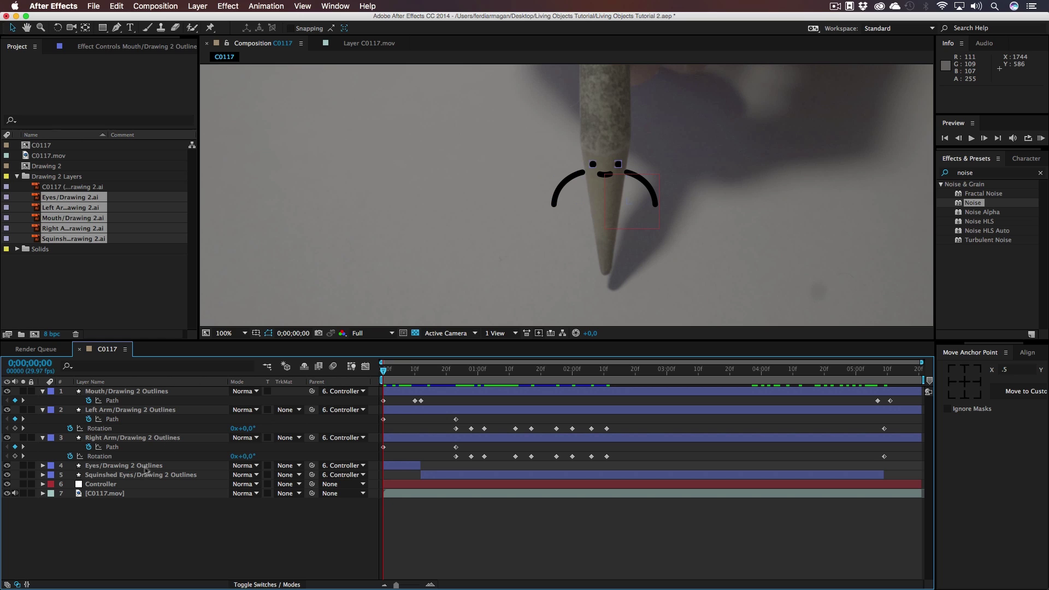
click(128, 467)
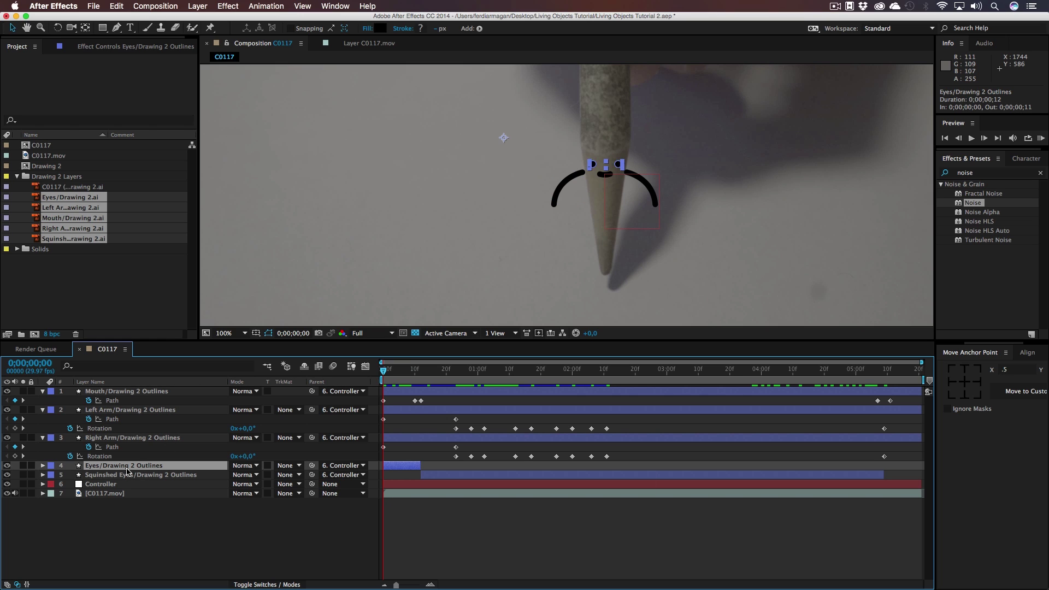
key(super+v)
drag(312, 465, 101, 493)
drag(422, 463, 948, 458)
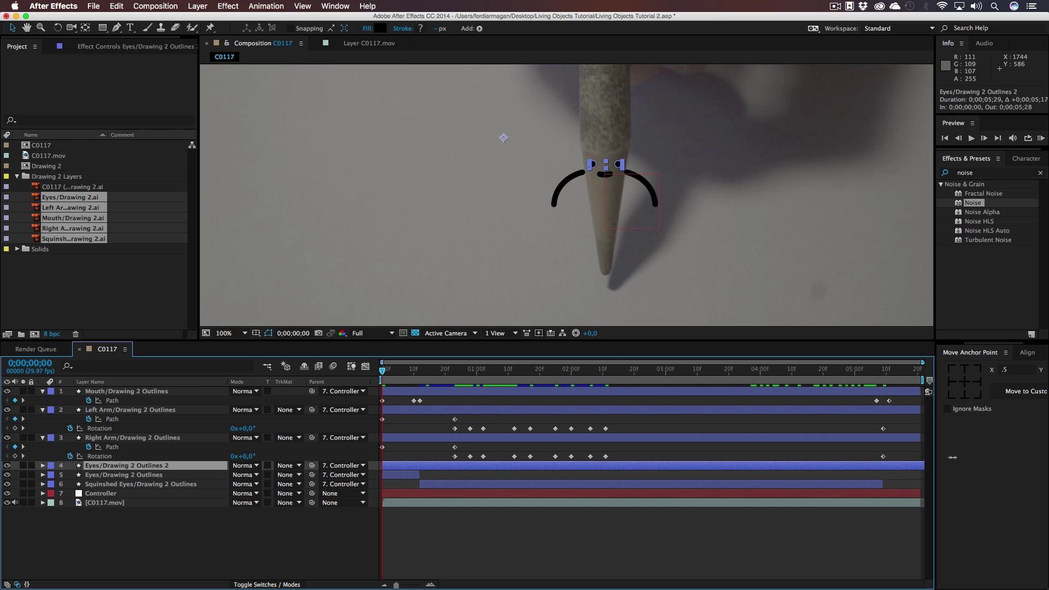
drag(383, 465, 884, 466)
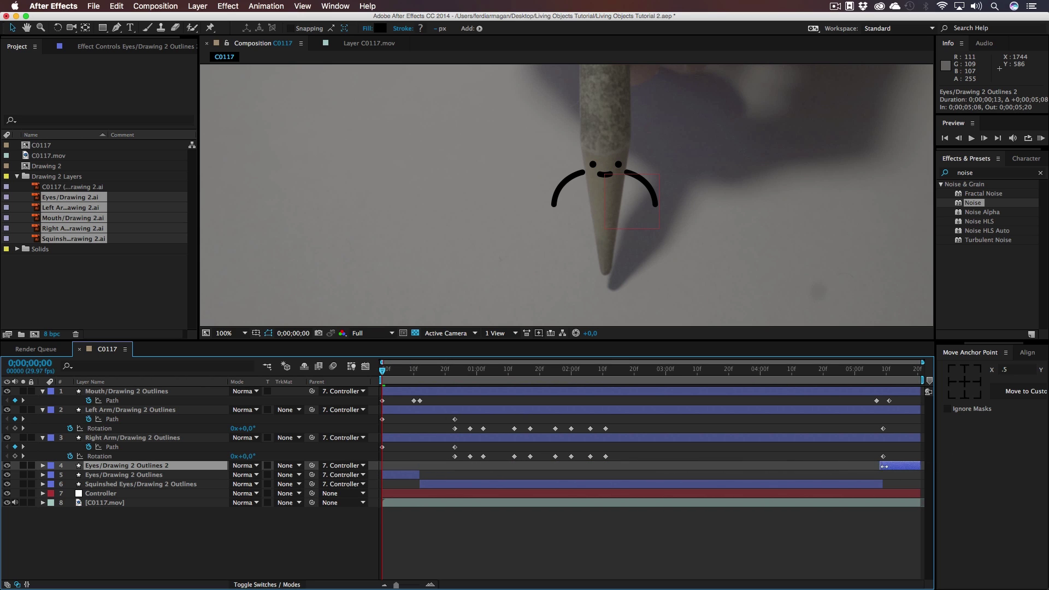
click(881, 374)
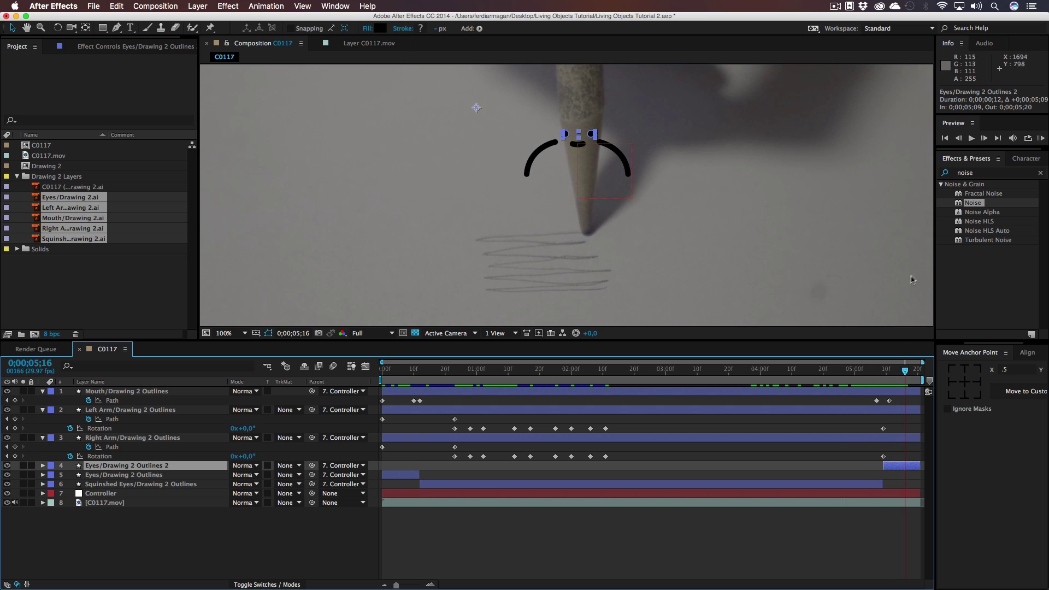
click(864, 269)
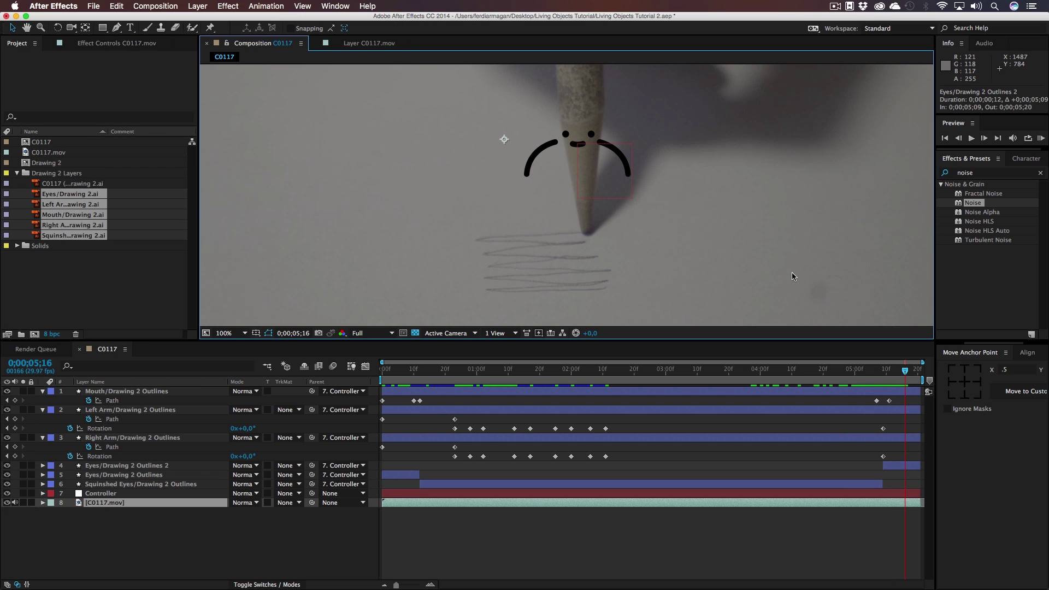
drag(894, 375, 886, 373)
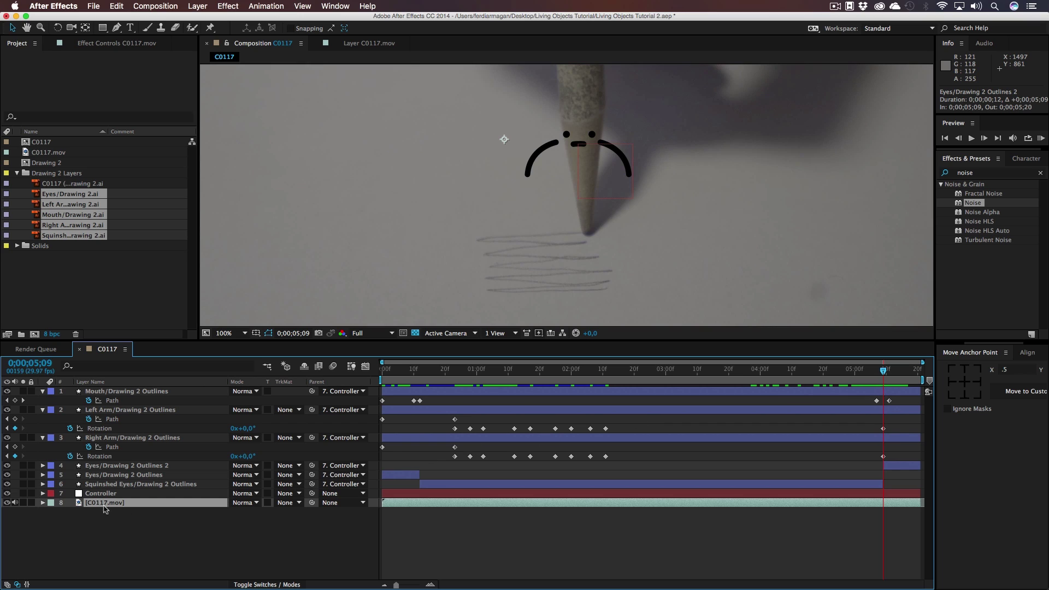
- Keyframe the Controller's Anchor Point at 0;00;04;29 and shift its X value to -7 at 0;00;05;09
click(104, 494)
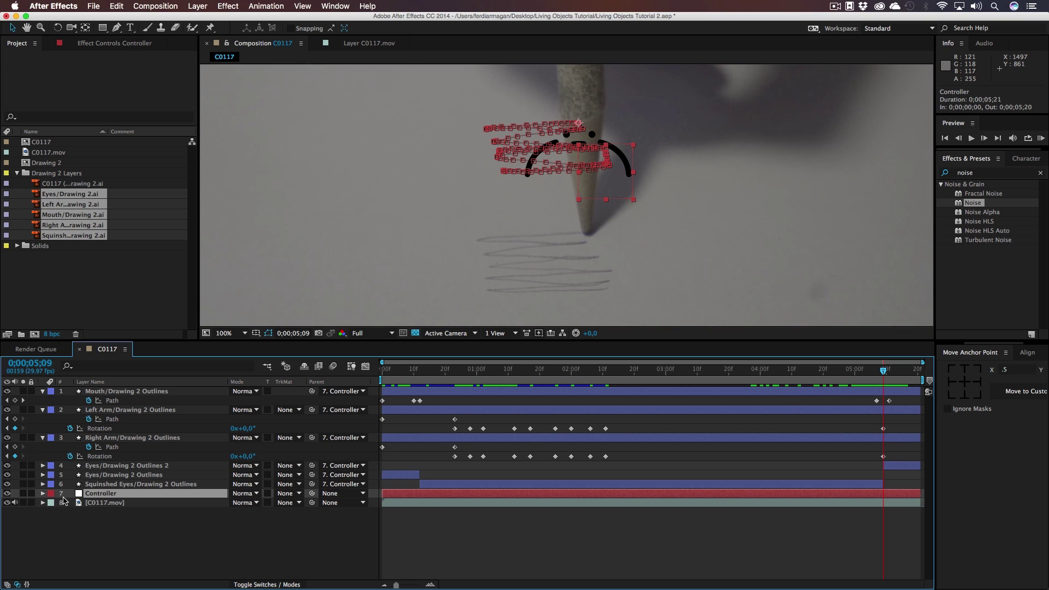
key(a)
click(69, 503)
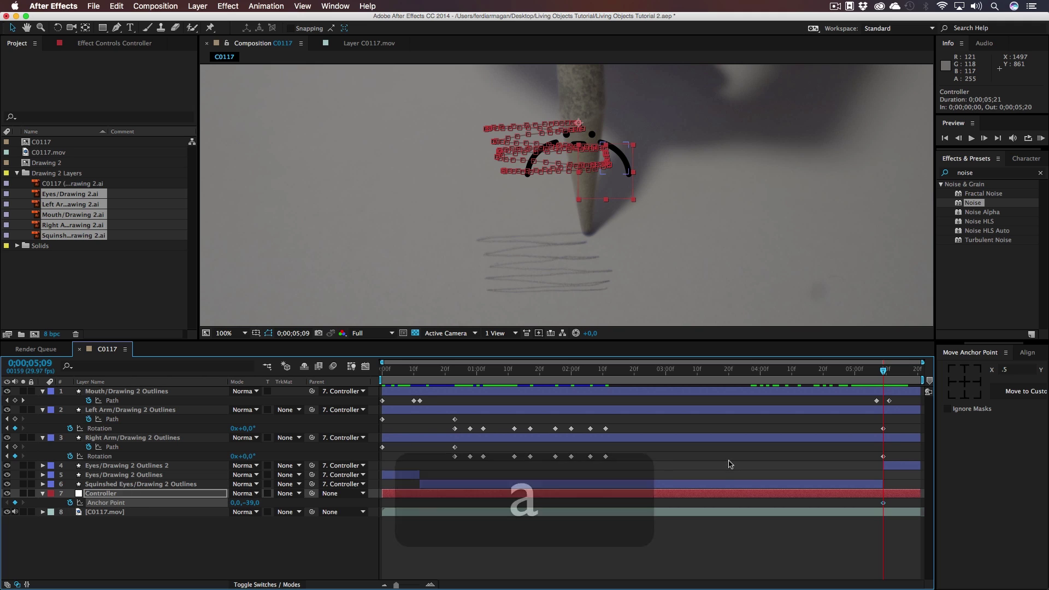
scroll(600, 126, up, 4)
scroll(627, 223, down, 2)
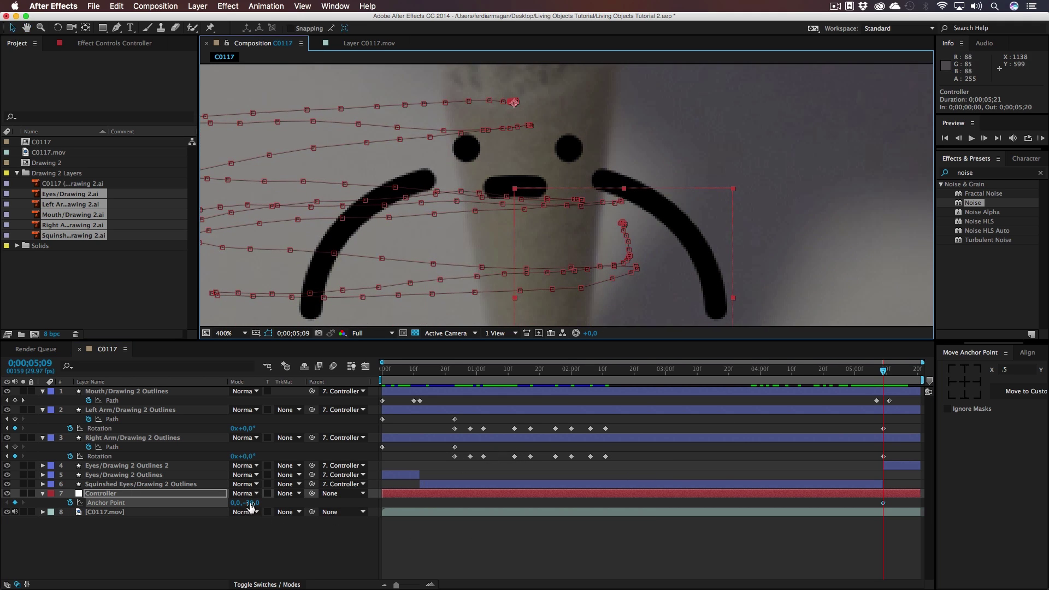
drag(884, 503, 858, 503)
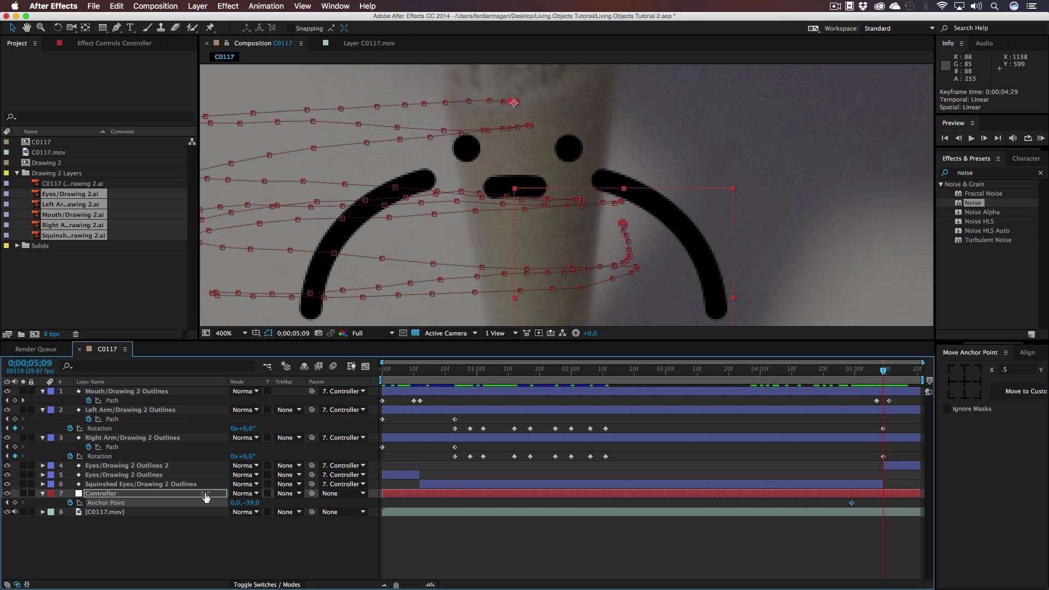
drag(257, 505, 229, 502)
key(super+z)
click(826, 539)
- Move the Controller's two Anchor Point keyframes to 0;00;02;20 and 0;00;03;00 and check the face's alignment near the end
drag(867, 374, 715, 365)
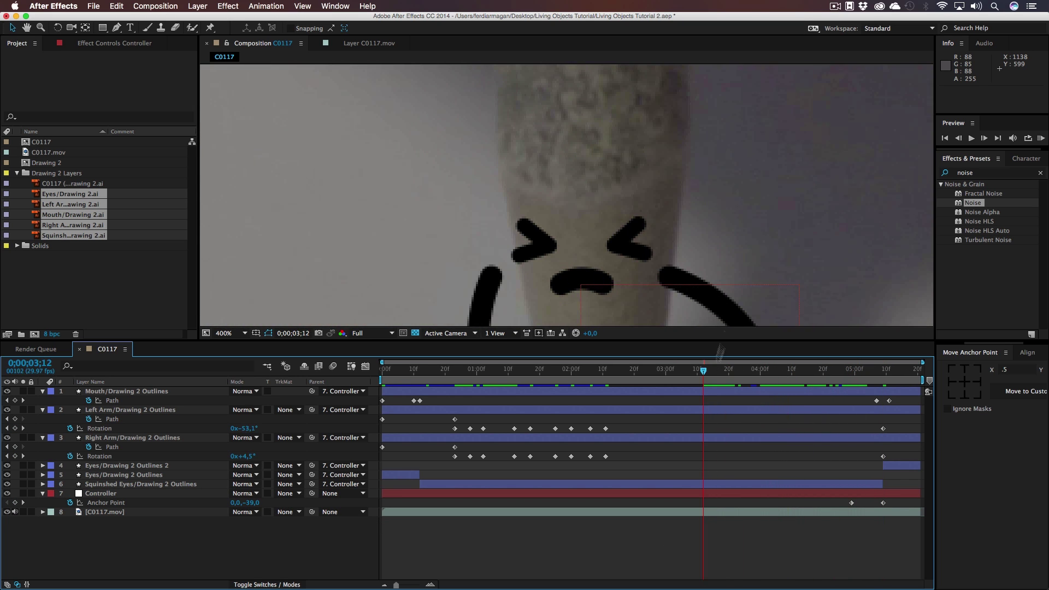
key(comma)
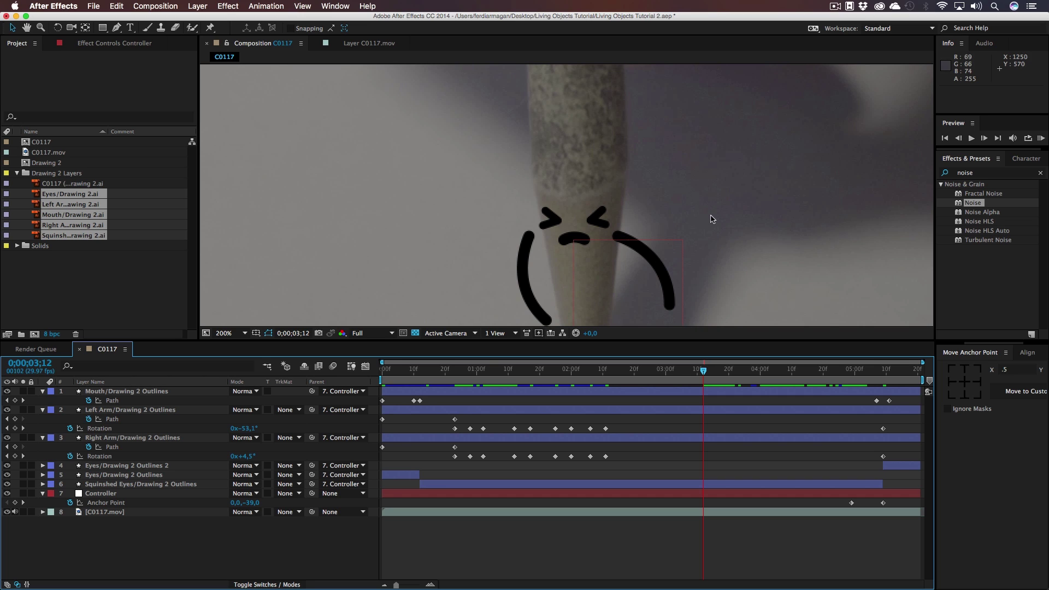
click(882, 503)
shift+click(851, 503)
drag(728, 509, 634, 516)
drag(655, 370, 911, 411)
- Hide the Controller layer and preview the whole animation from the start
scroll(626, 250, down, 6)
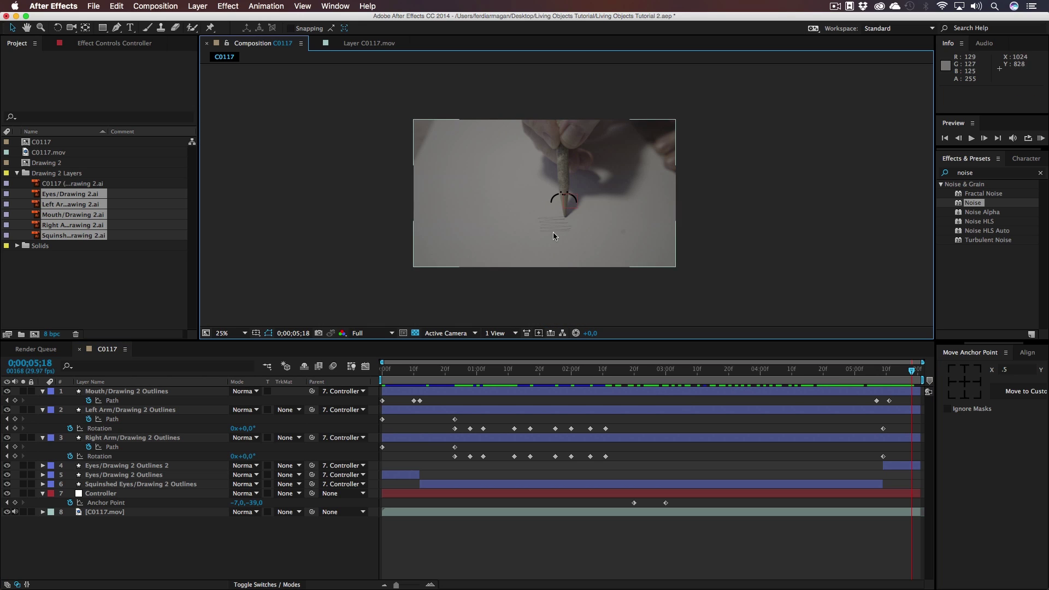
scroll(557, 227, up, 2)
click(245, 333)
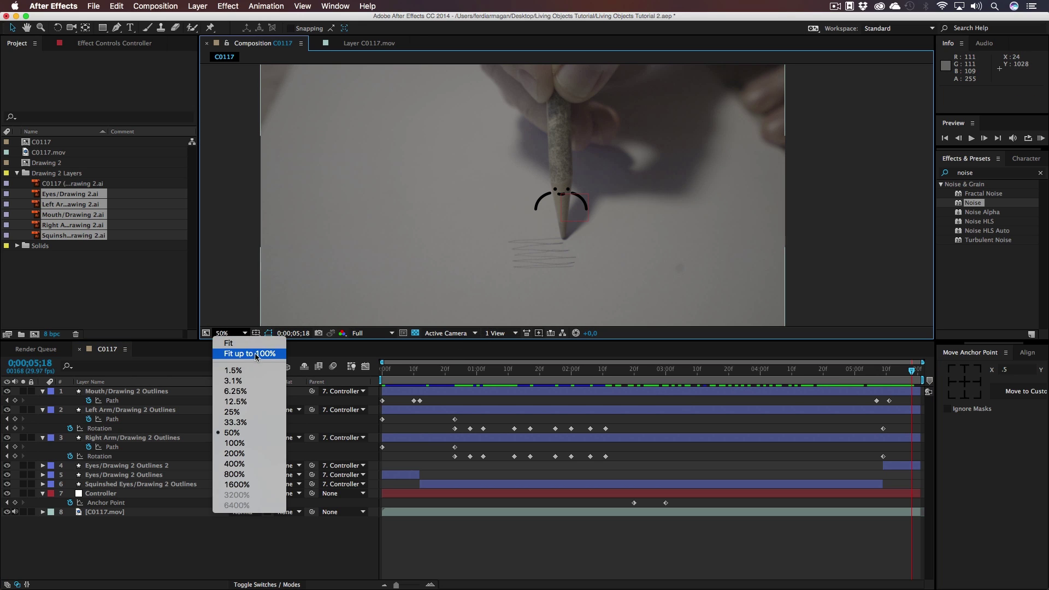
click(245, 356)
key(Home)
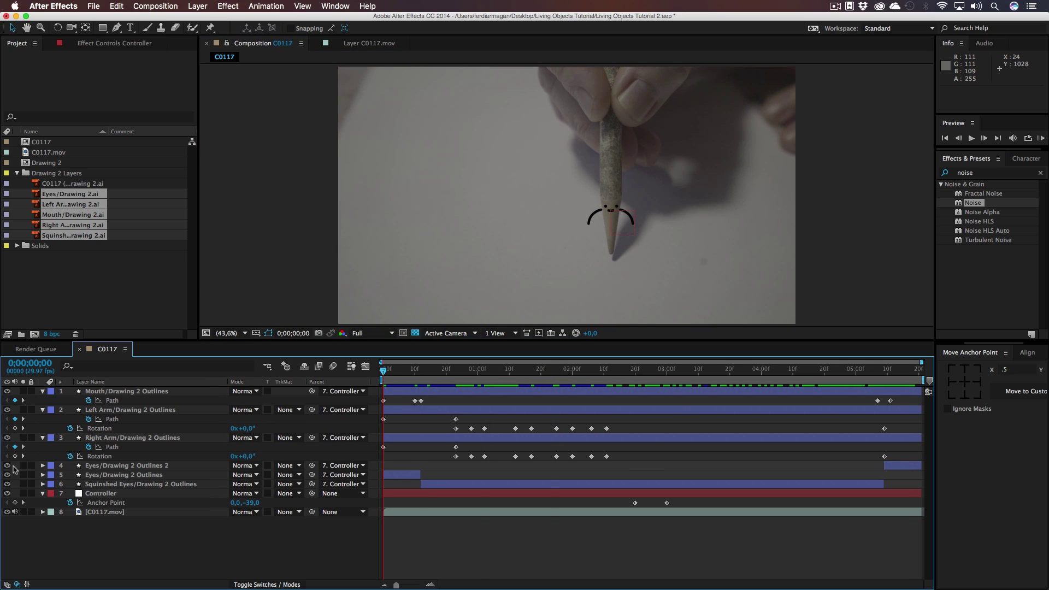
click(8, 497)
click(561, 522)
click(7, 494)
click(971, 138)
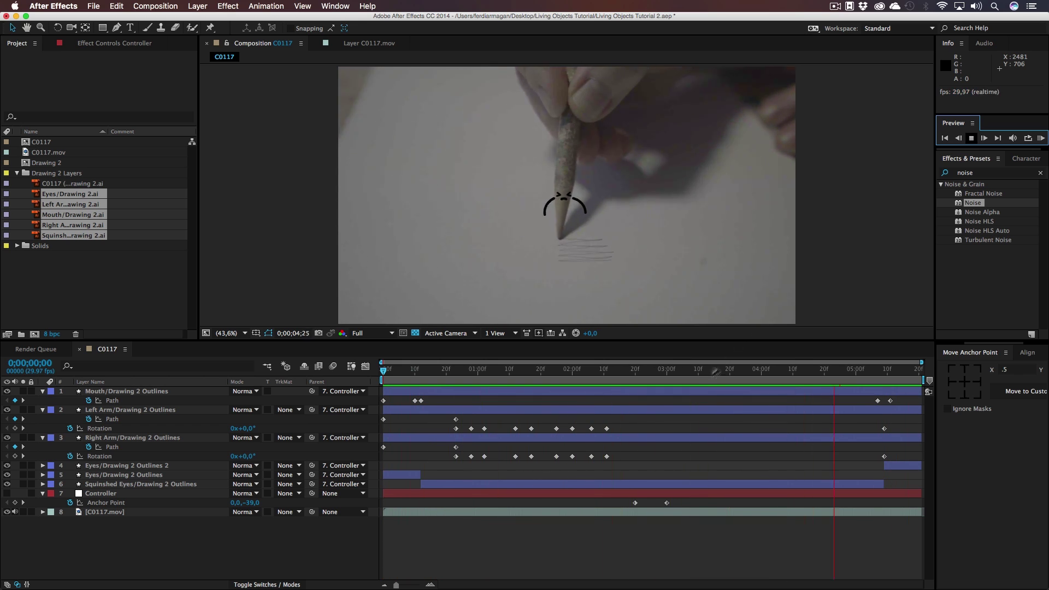
- Keyframe both arms' rotation at 0;00;02;16, 0;00;02;27 and 0;00;03;08, with the left arm at about 11° at 0;00;03;08
mouse_move(622, 377)
mouse_down()
mouse_move(594, 376)
mouse_move(612, 375)
mouse_up()
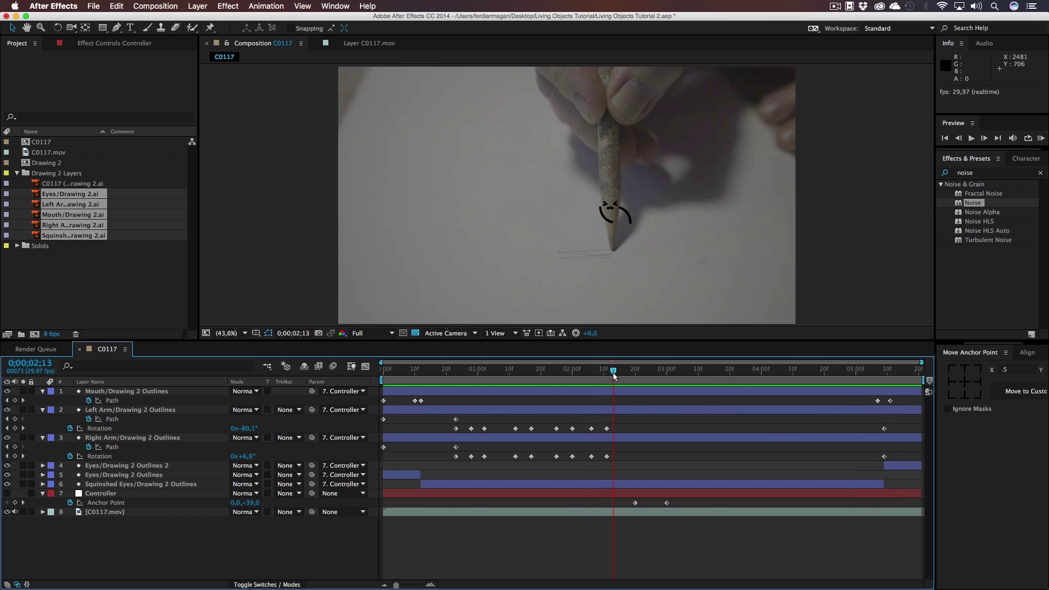
drag(921, 364, 707, 364)
mouse_move(614, 374)
mouse_down()
mouse_move(520, 377)
mouse_move(606, 380)
mouse_move(625, 371)
mouse_up()
mouse_move(246, 428)
mouse_down()
mouse_move(241, 456)
mouse_move(261, 456)
mouse_move(259, 429)
mouse_up()
key(space)
drag(723, 372, 822, 375)
drag(253, 429, 246, 429)
drag(252, 456, 259, 458)
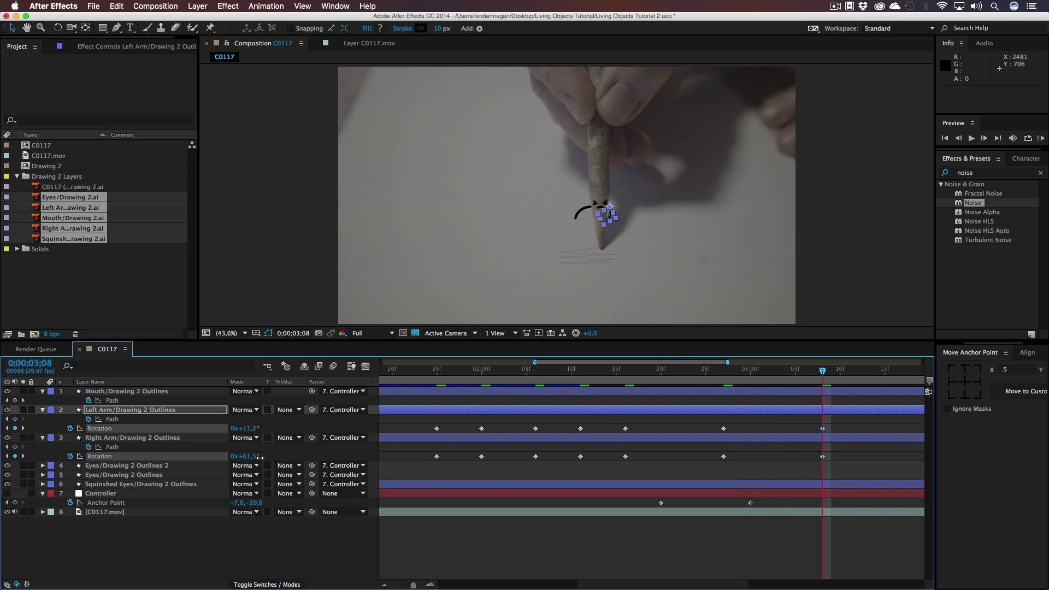
- Continue the arm swings with rotation keyframes for both arms at 0;00;03;24, 0;00;03;29 and 0;00;04;04
drag(631, 362, 707, 362)
click(660, 369)
drag(252, 429, 225, 456)
drag(664, 370, 752, 370)
drag(251, 430, 245, 430)
drag(250, 457, 243, 457)
drag(749, 370, 795, 370)
mouse_move(245, 428)
mouse_down()
mouse_move(274, 429)
mouse_move(284, 457)
mouse_move(241, 429)
mouse_up()
key(space)
key(Page_Up)
key(Page_Up)
drag(251, 456, 243, 457)
- Keyframe both arms' rotation at 0;00;04;12, 0;00;04;19 and 0;00;04;26, set the right arm to 58.1° at 0;00;05;03, and preview
drag(672, 362, 788, 362)
drag(510, 370, 580, 370)
drag(249, 429, 243, 457)
drag(580, 370, 643, 370)
drag(250, 428, 244, 456)
drag(647, 371, 705, 370)
drag(250, 428, 244, 457)
drag(705, 370, 768, 389)
drag(249, 457, 267, 456)
click(704, 540)
mouse_move(768, 371)
mouse_down()
mouse_move(742, 383)
mouse_move(763, 387)
mouse_up()
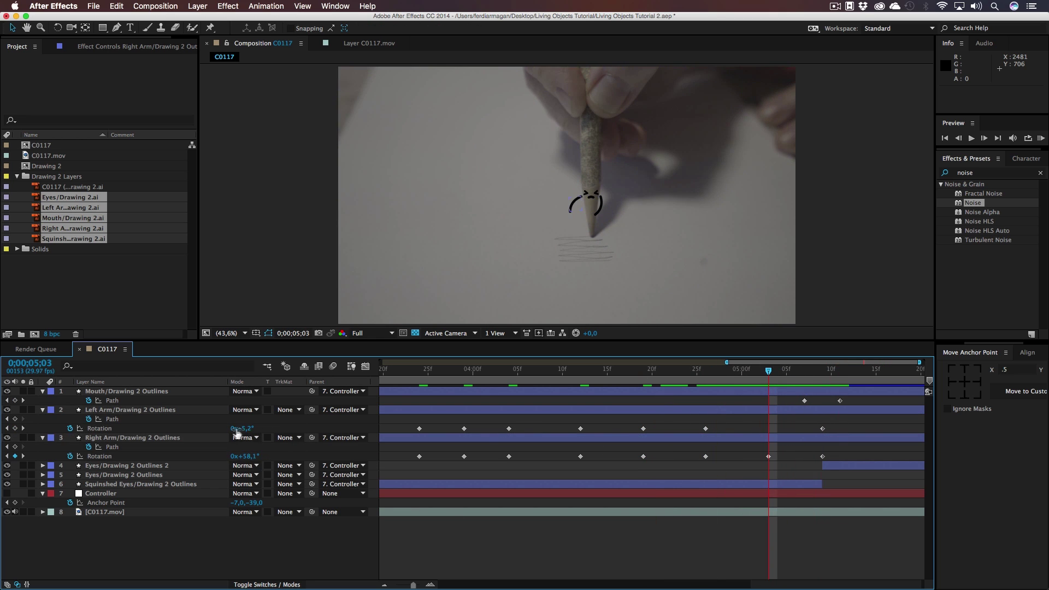
key(space)
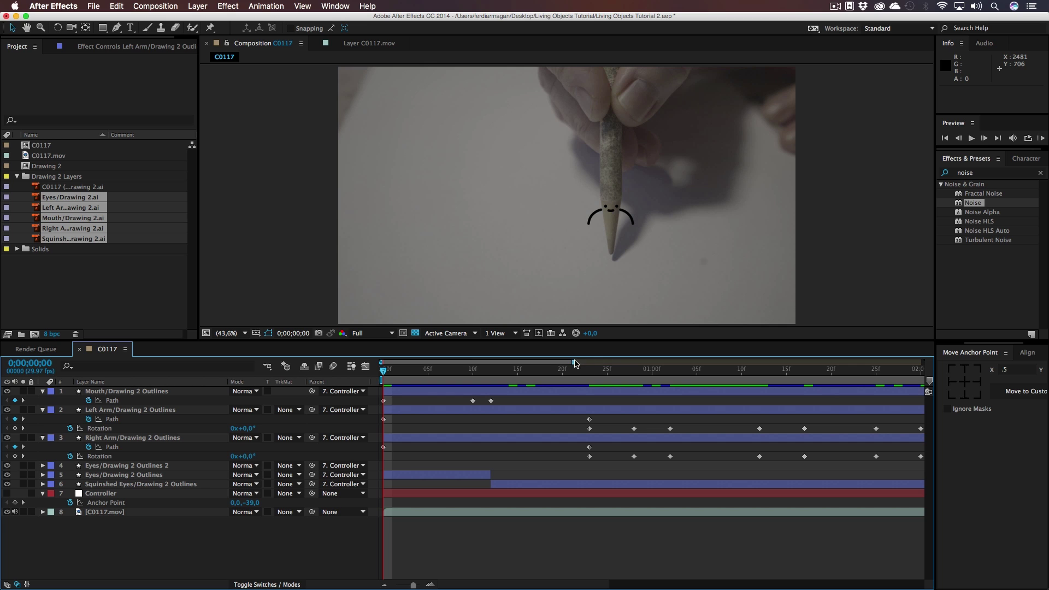
- Extend the timeline's visible range to the full composition and preview the arm and face animation up close
drag(574, 363, 922, 362)
scroll(644, 243, up, 3)
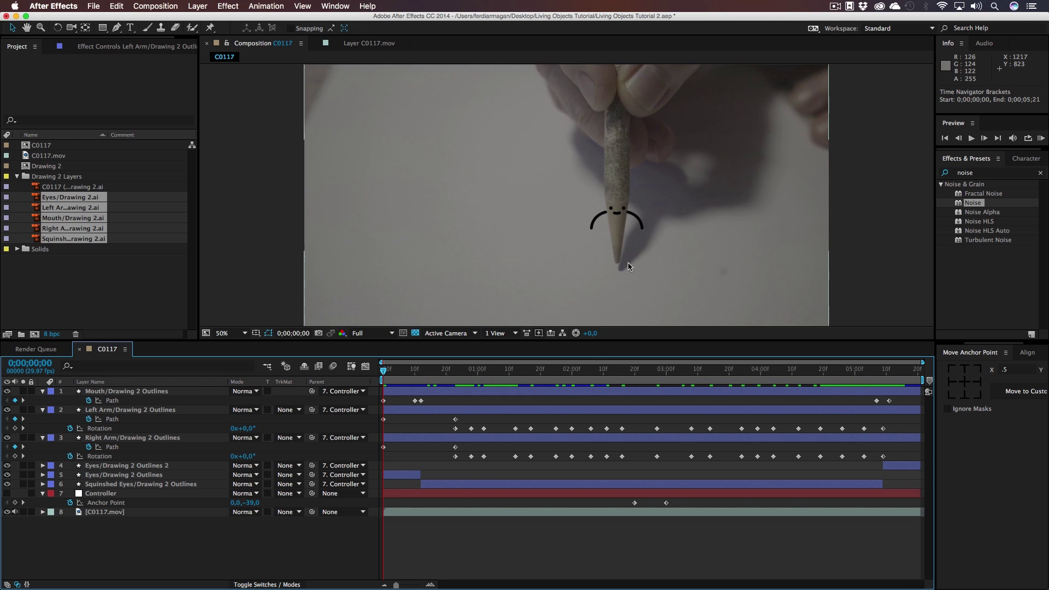
click(973, 139)
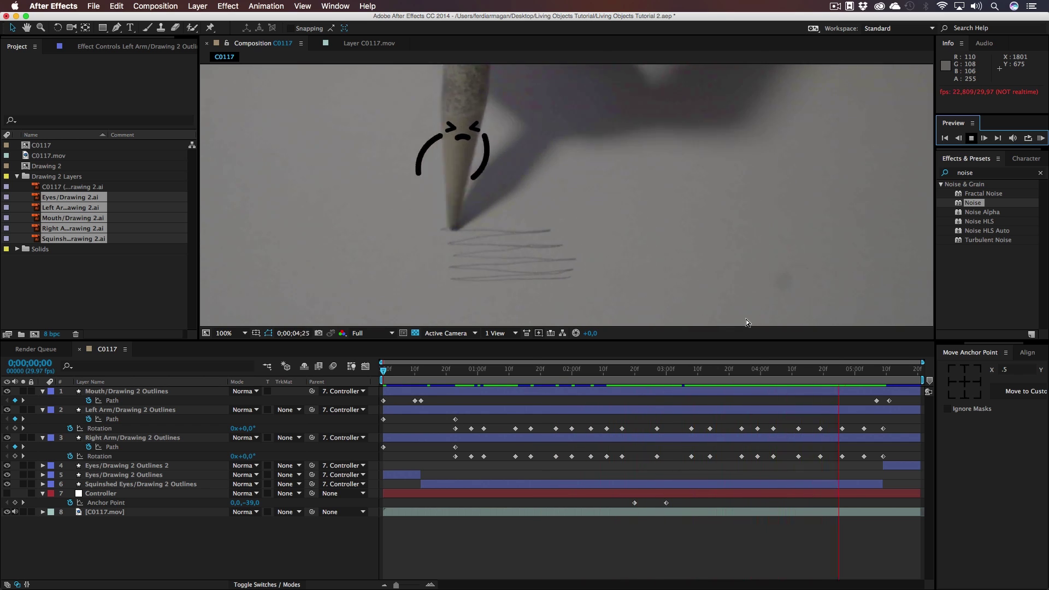
key(space)
key(Home)
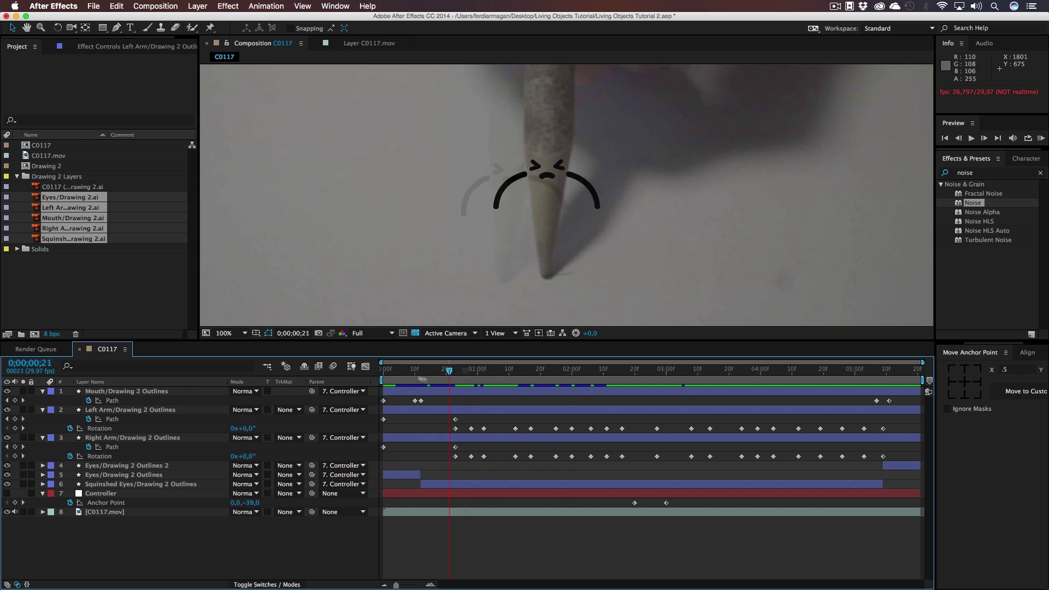
- Replay the animation from the first frame, stop at 0;00;01;00, and save the project
click(970, 138)
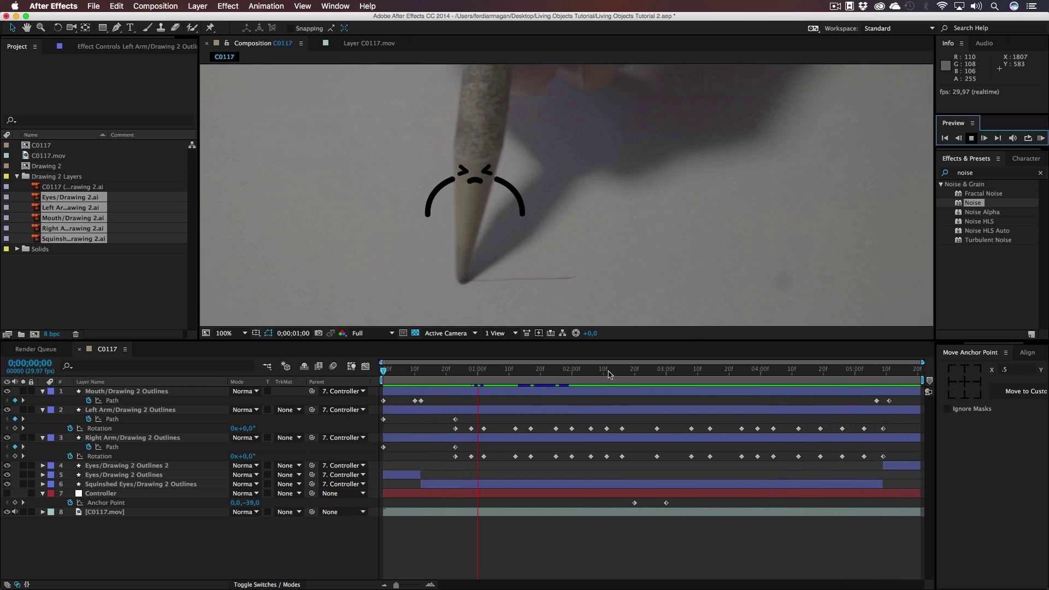
scroll(603, 238, down, 2)
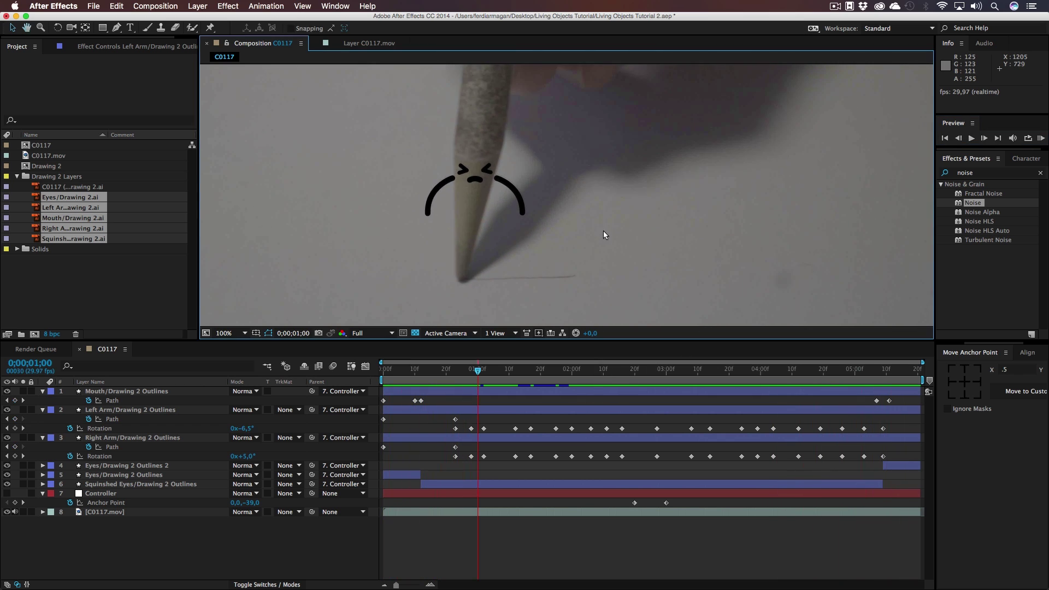
scroll(864, 228, left, 2)
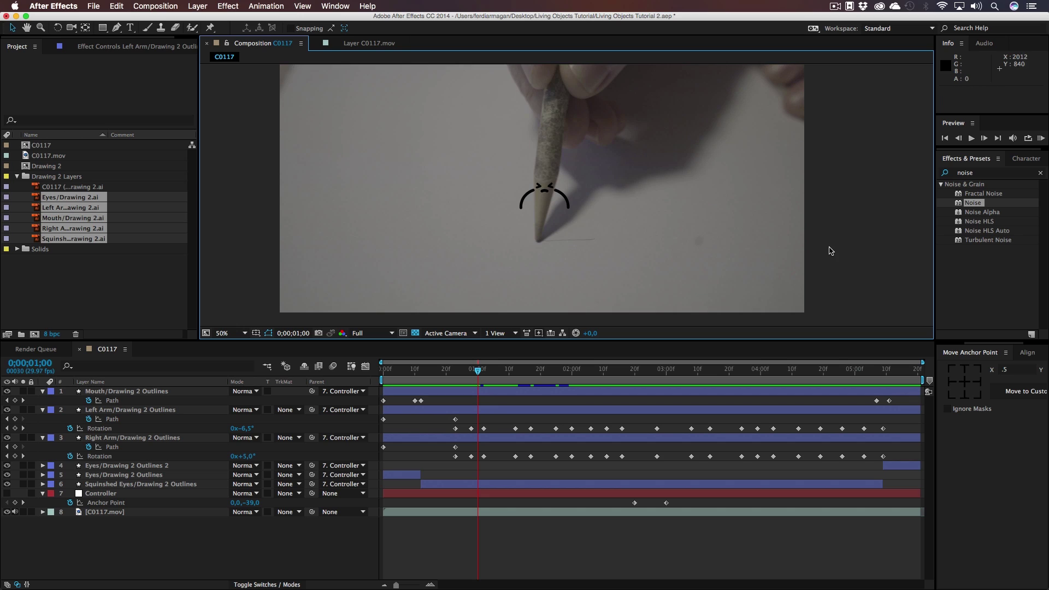
key(super+s)
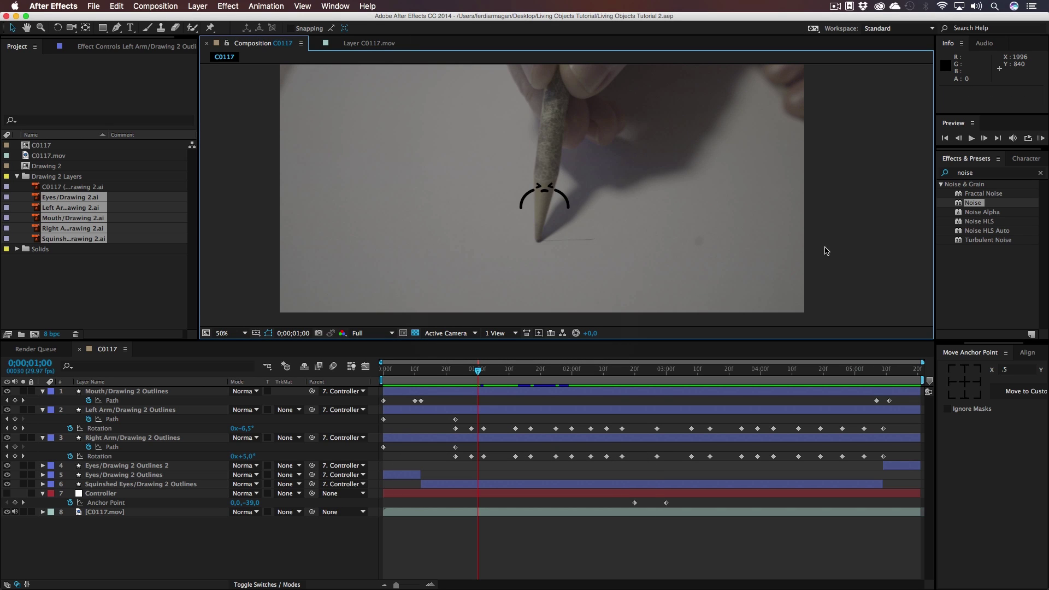